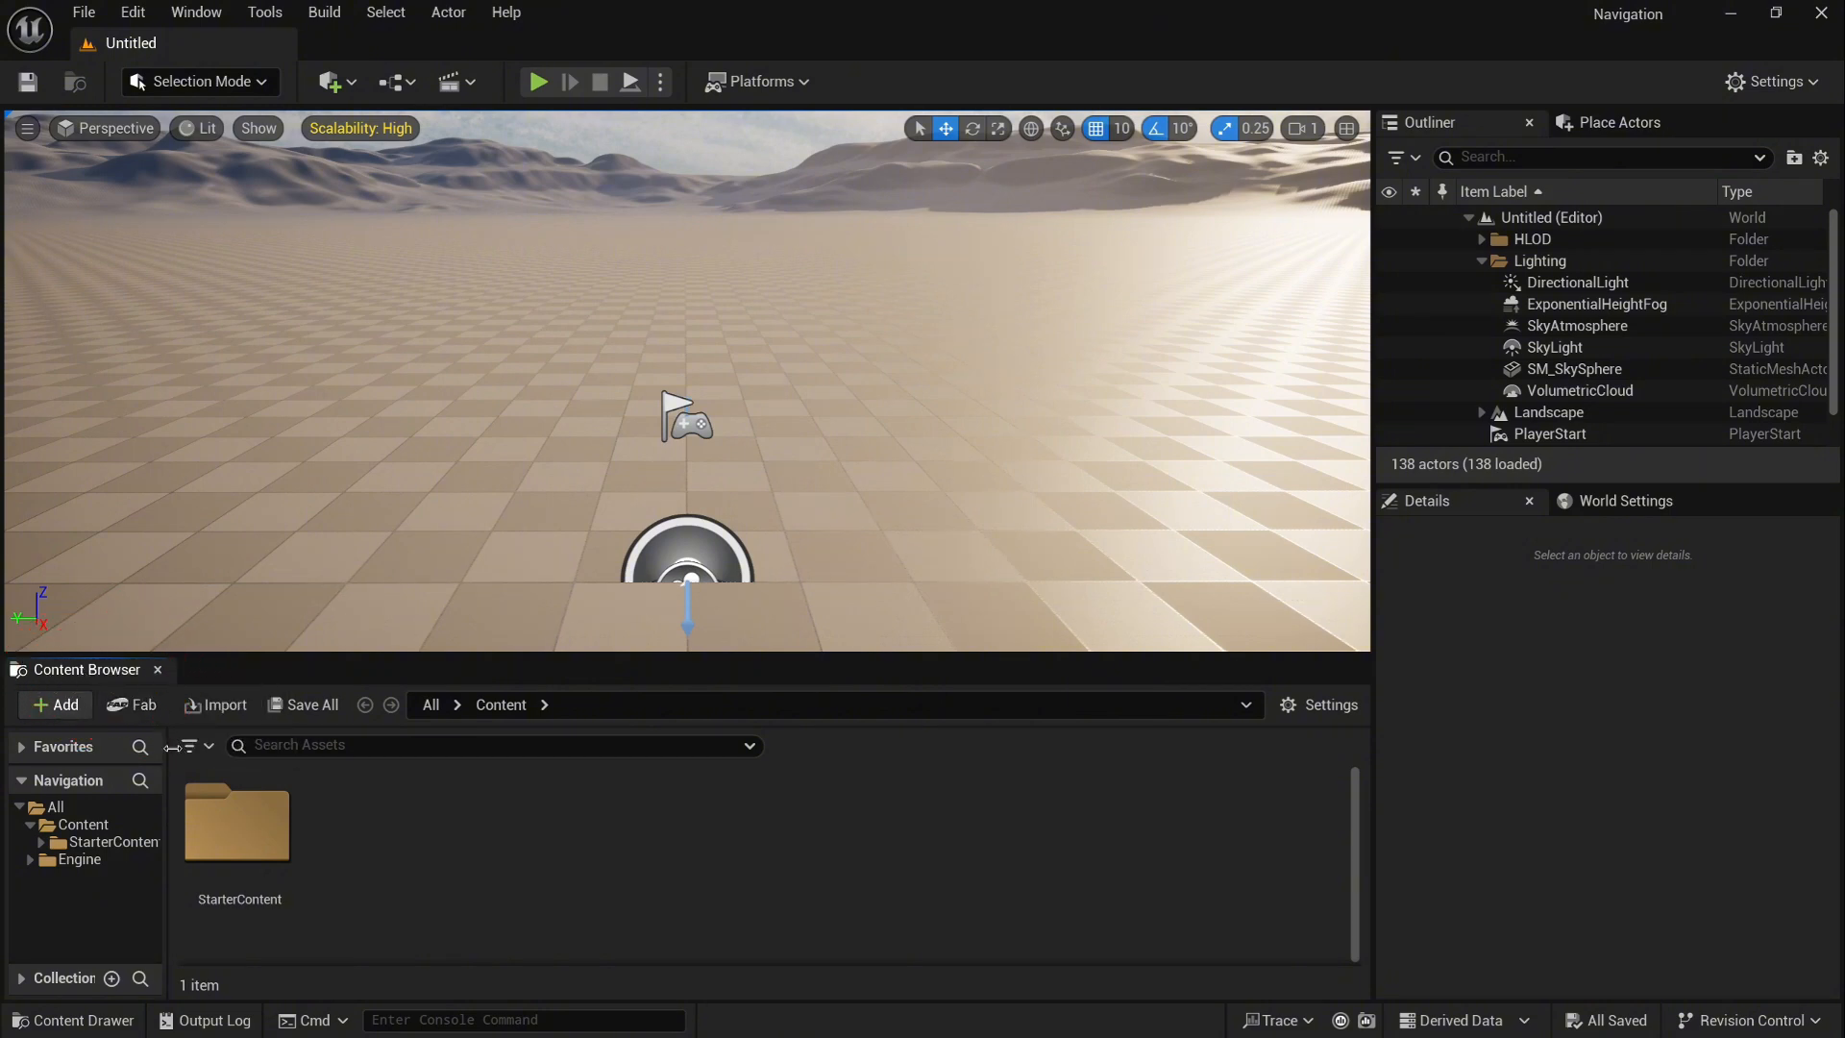
Step: Move the Content Browser above the viewport, dock it back below the viewport and adjust its height
left_click_drag(744, 655, 782, 670)
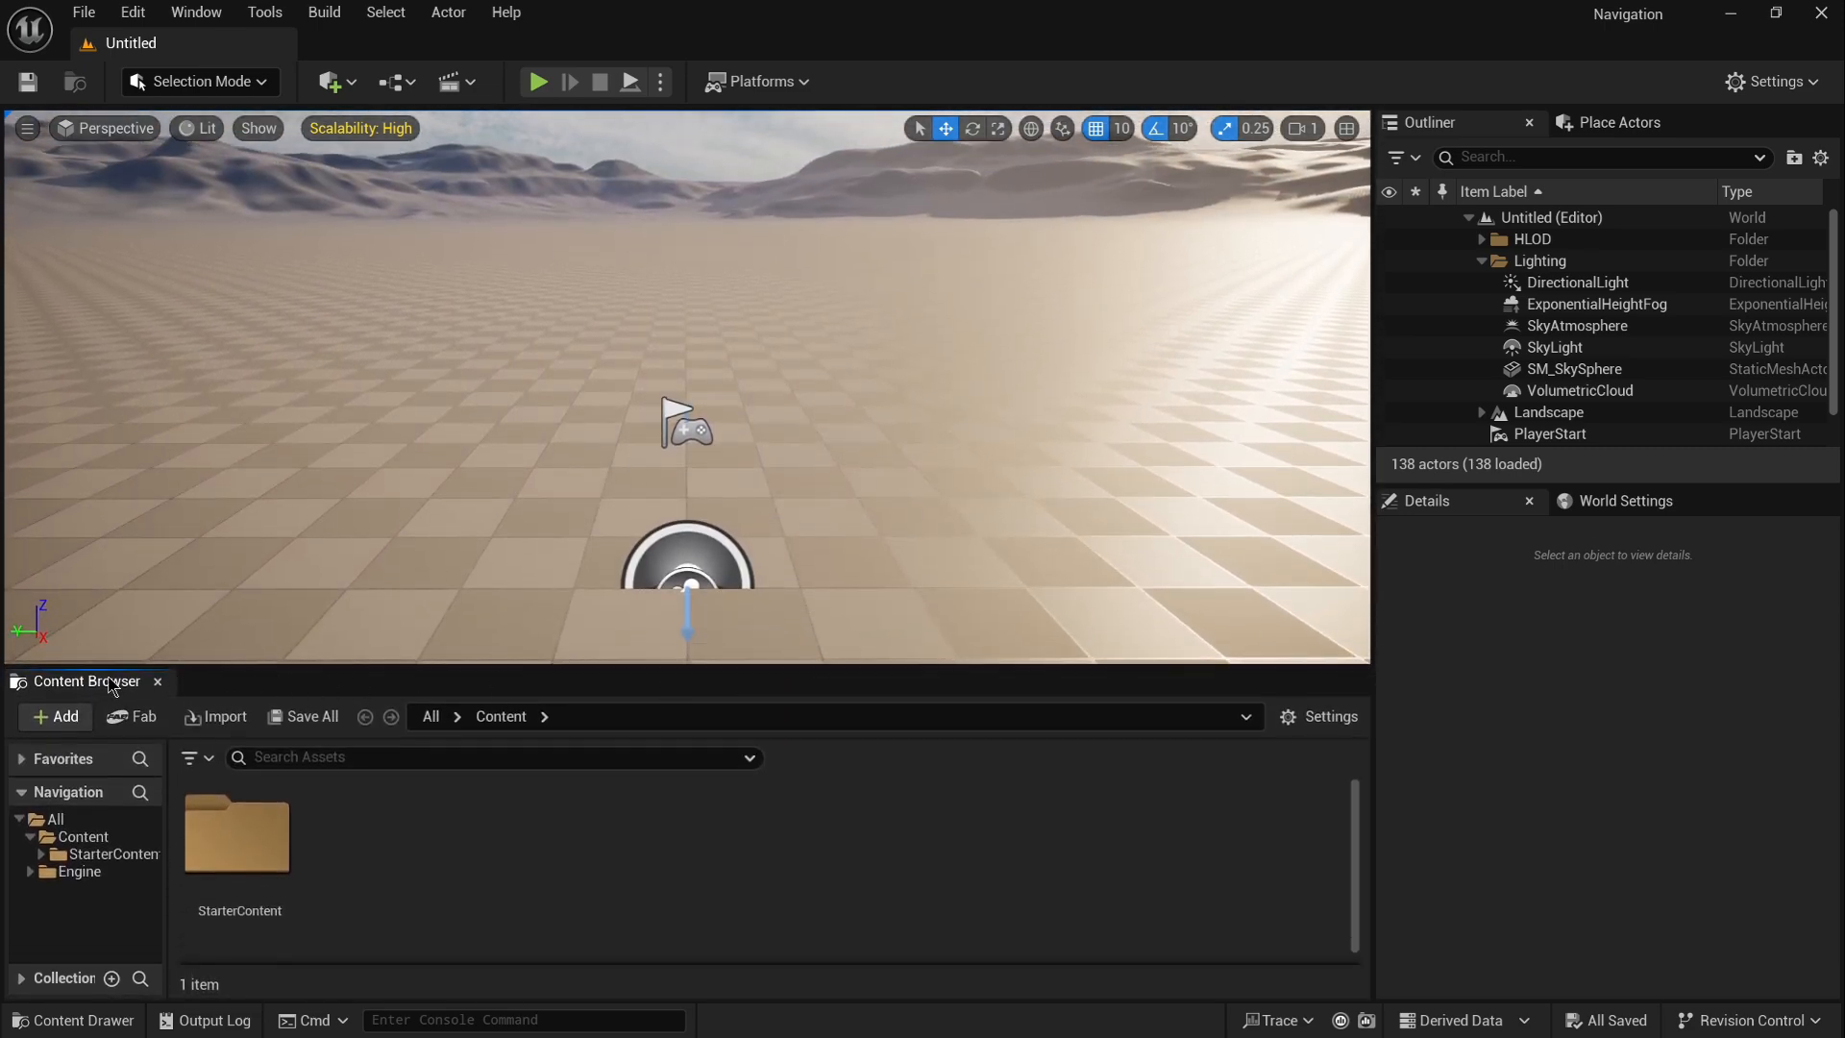
left_click_drag(108, 684, 215, 222)
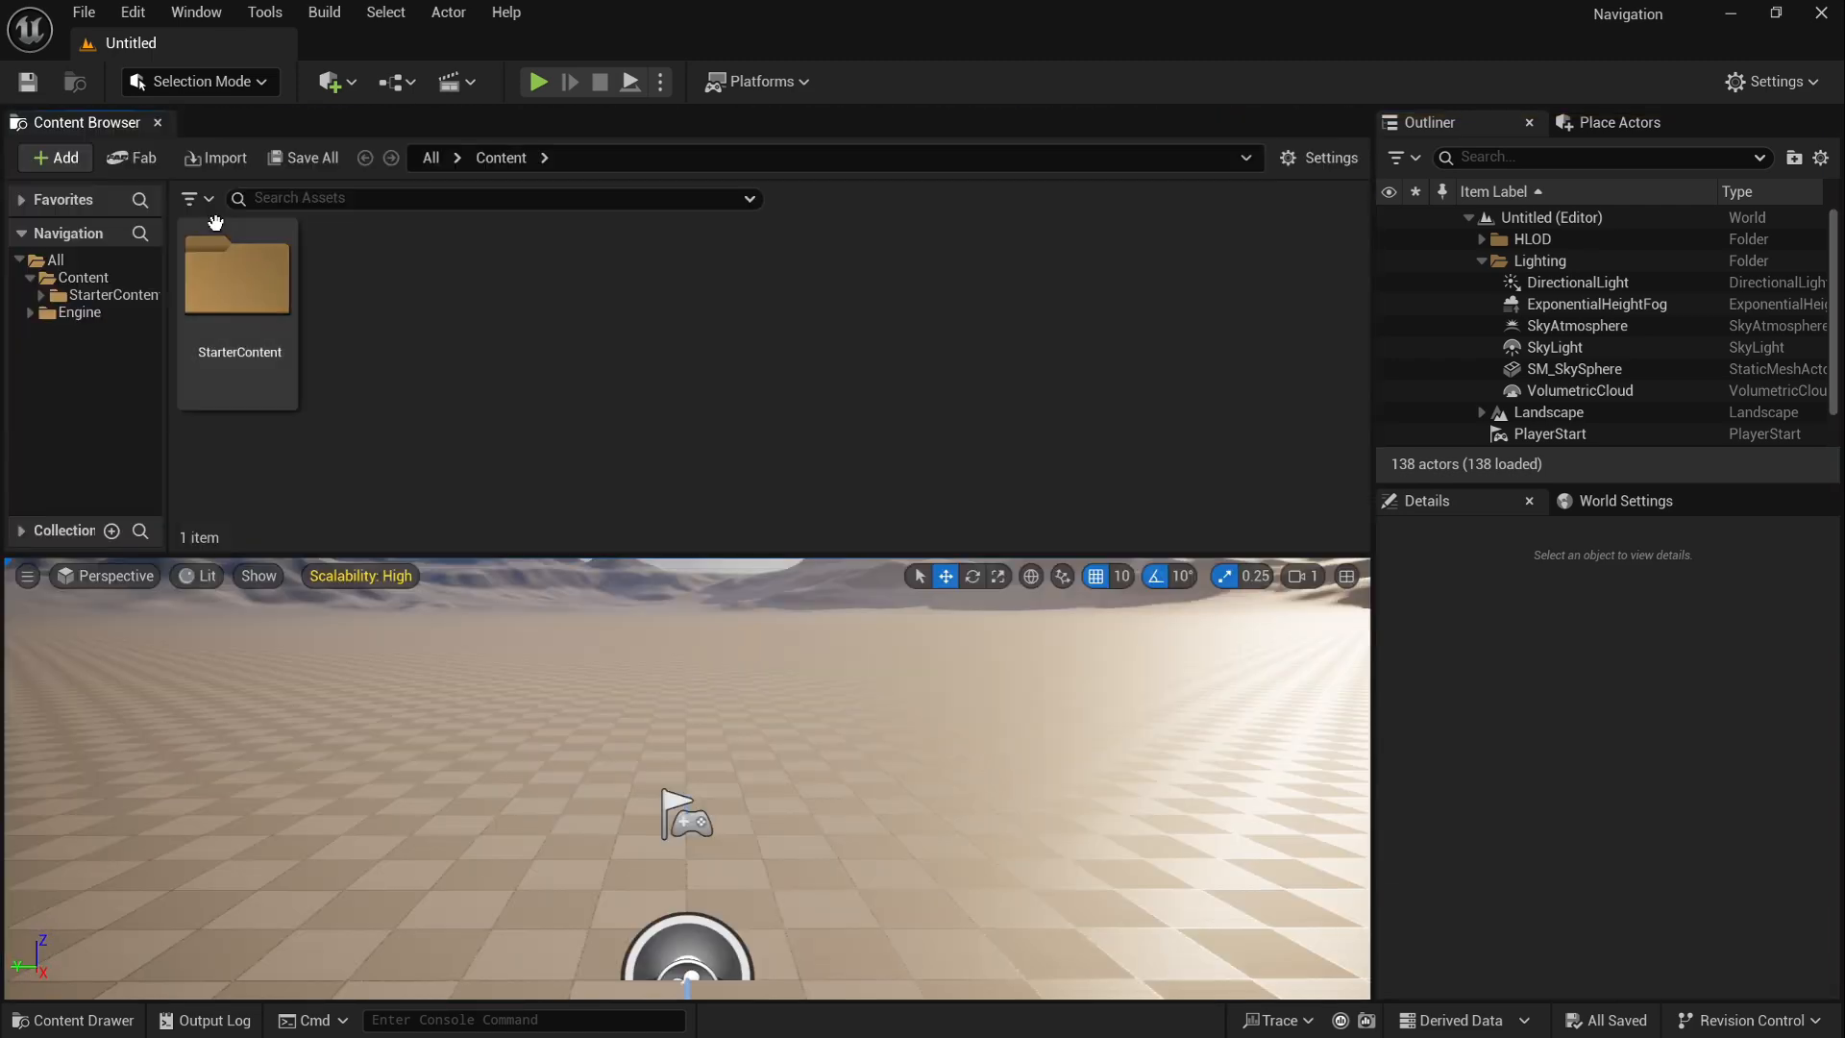
left_click_drag(105, 134, 248, 857)
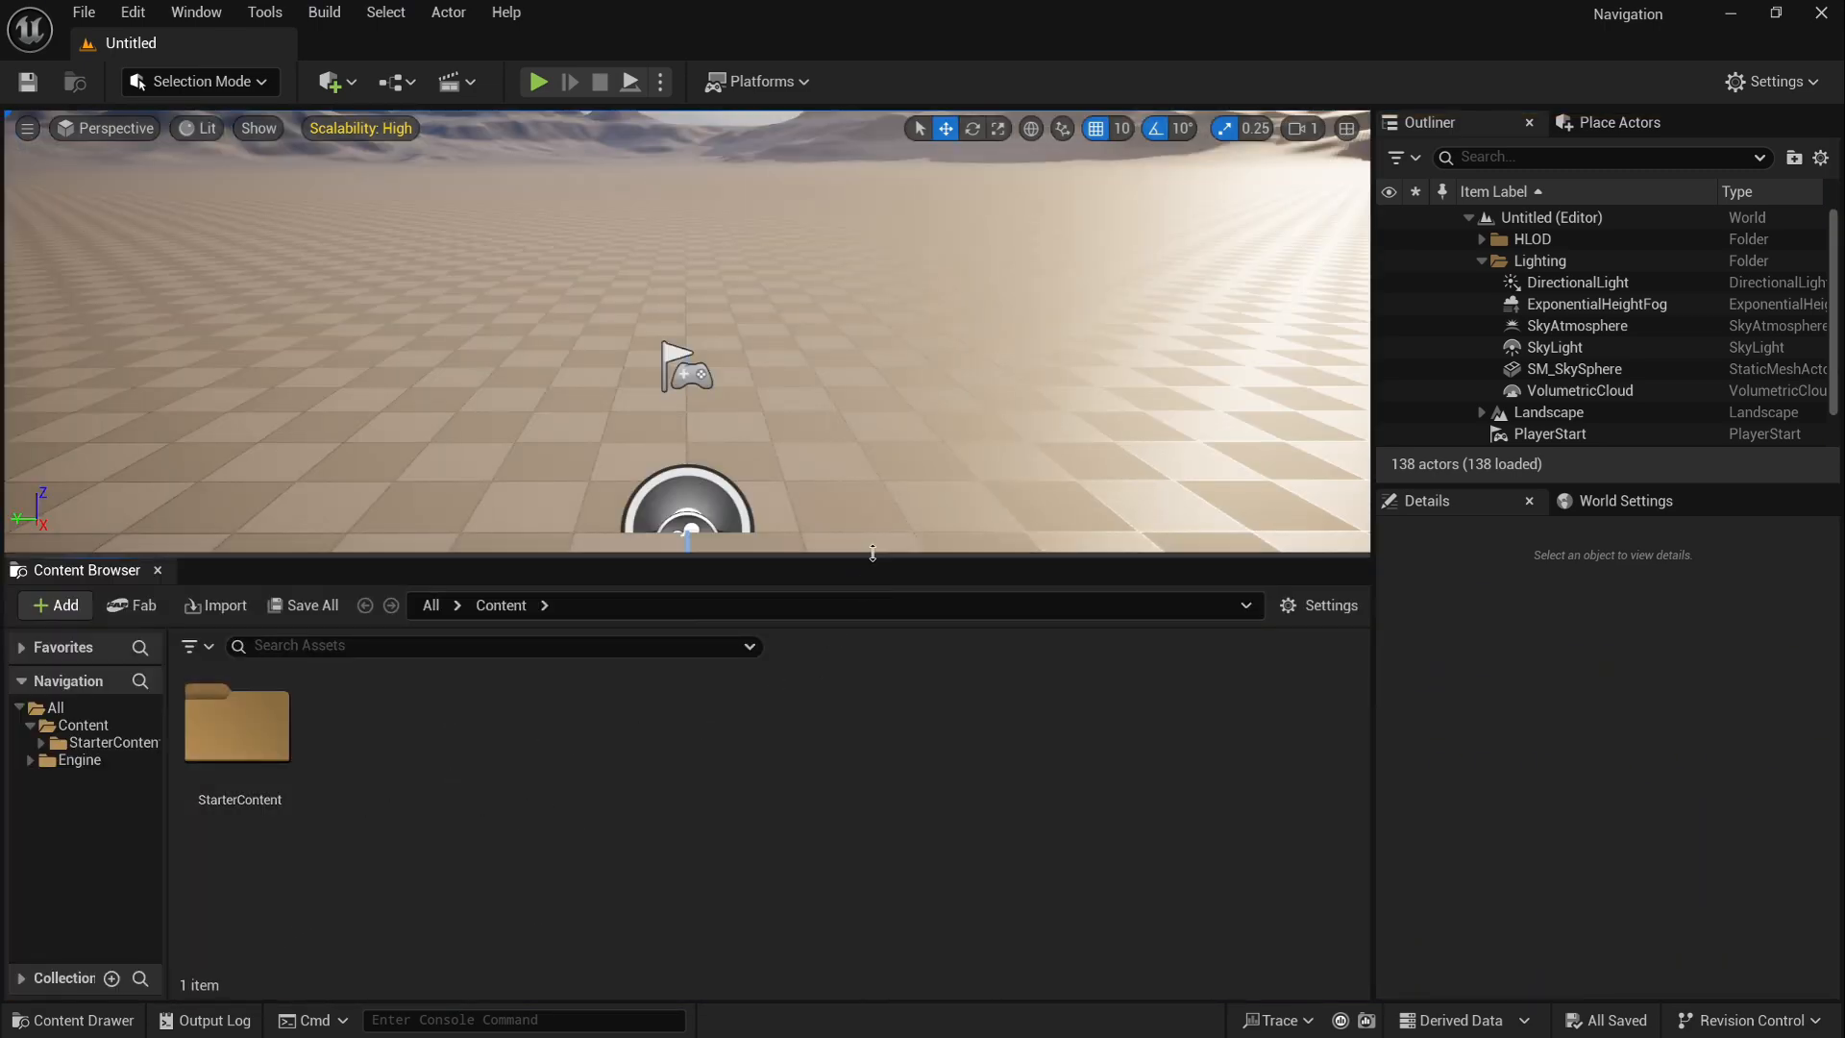
left_click_drag(872, 552, 873, 591)
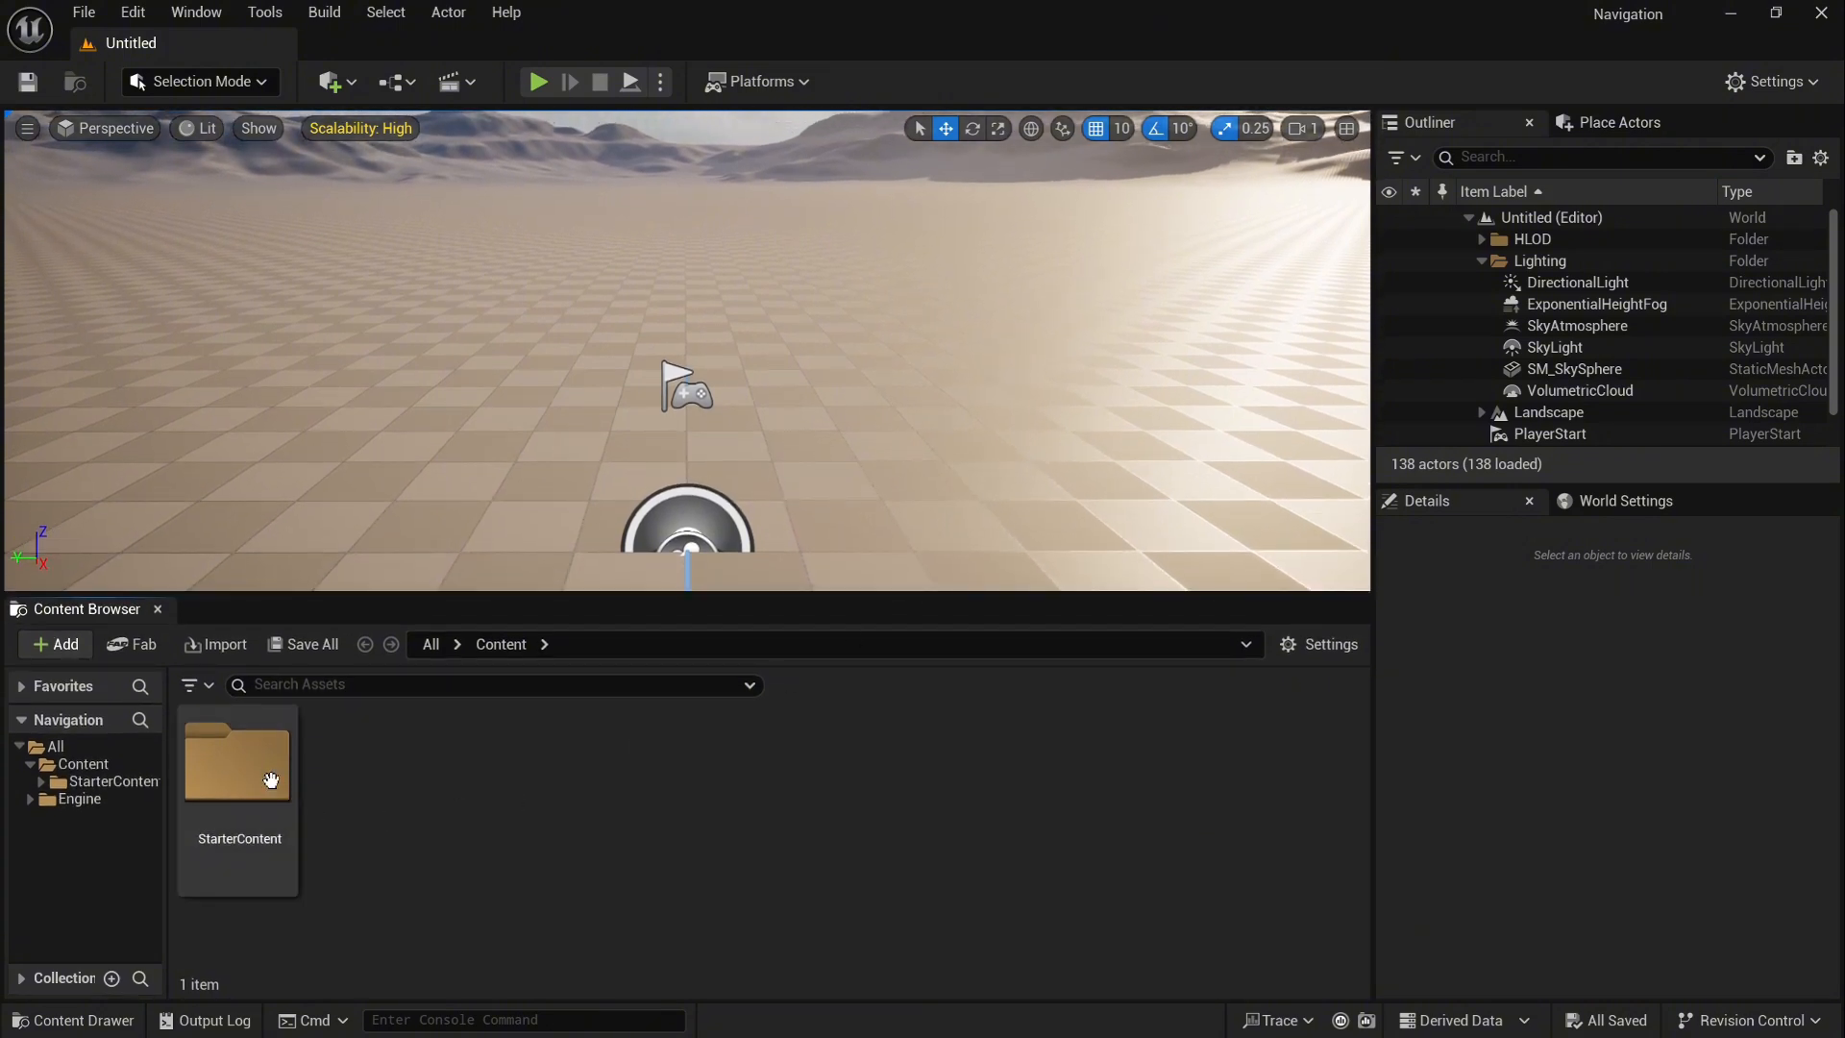
Step: Widen the Content Browser's folder tree and browse the All and Content folders, finishing inside StarterContent
left_click_drag(167, 759, 279, 759)
left_click(113, 750)
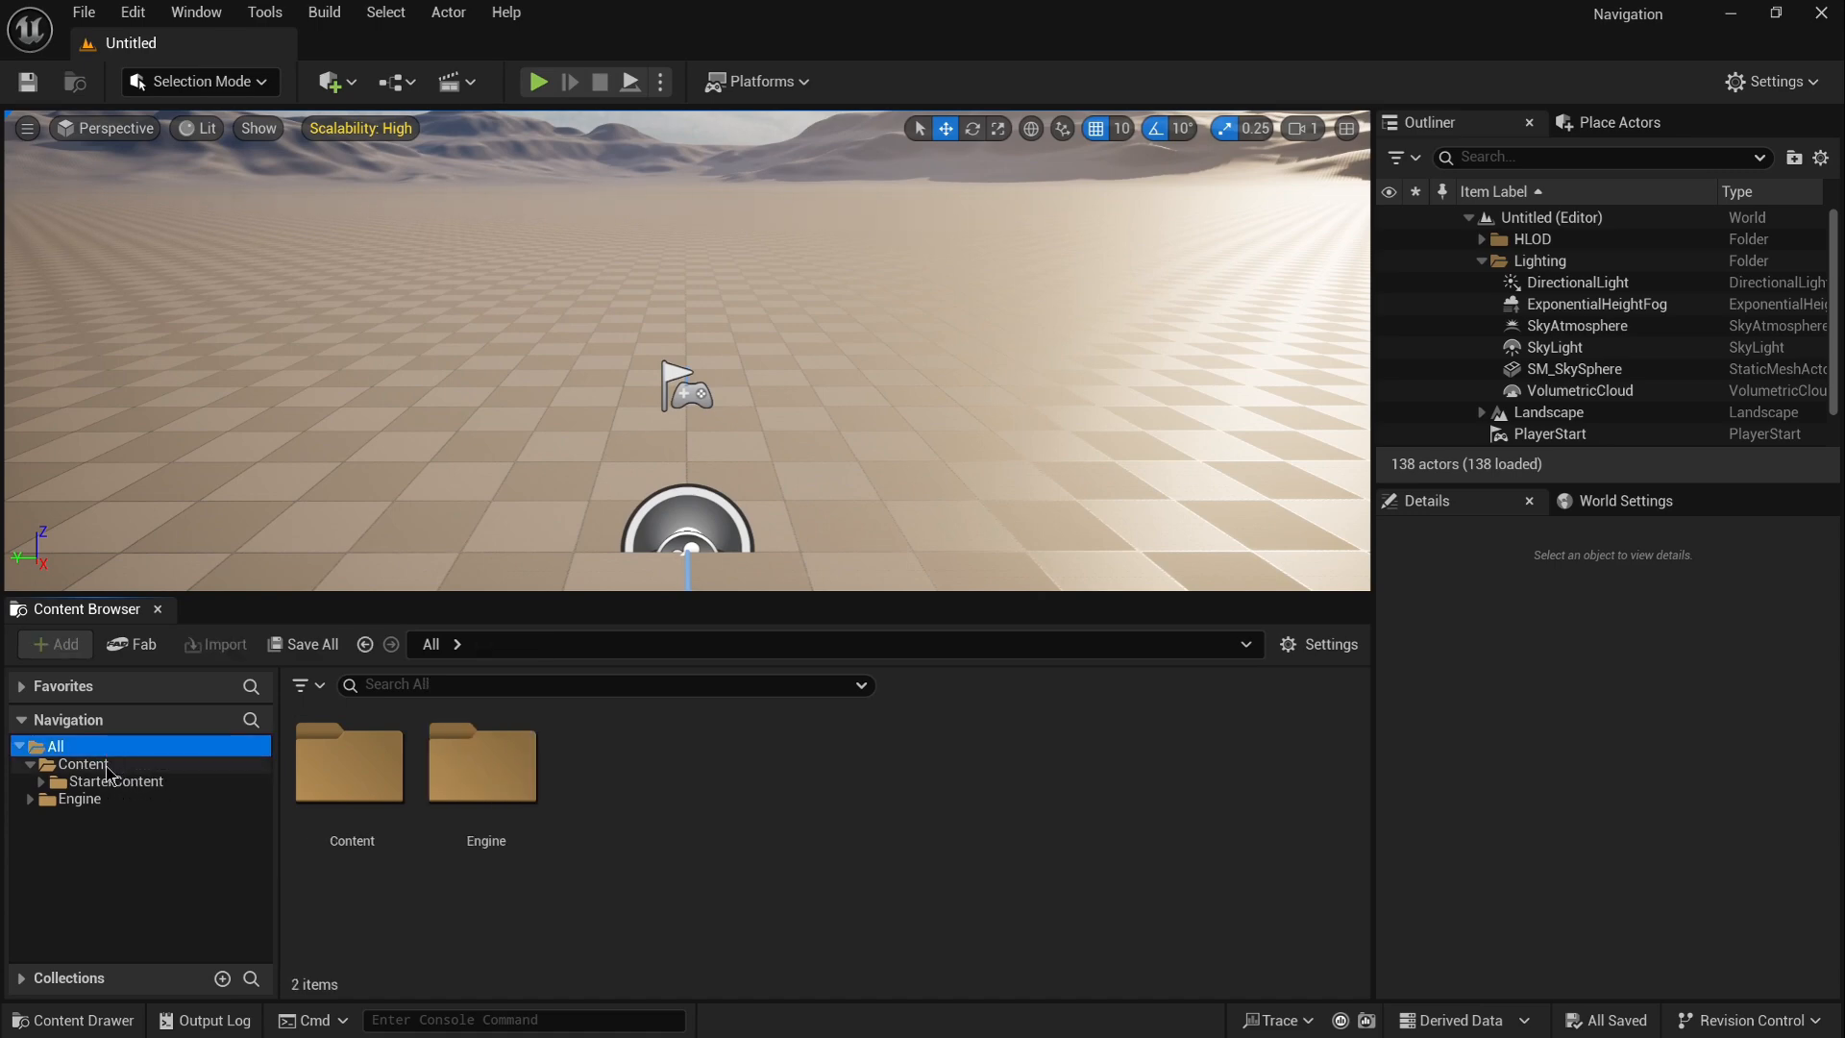
left_click(107, 765)
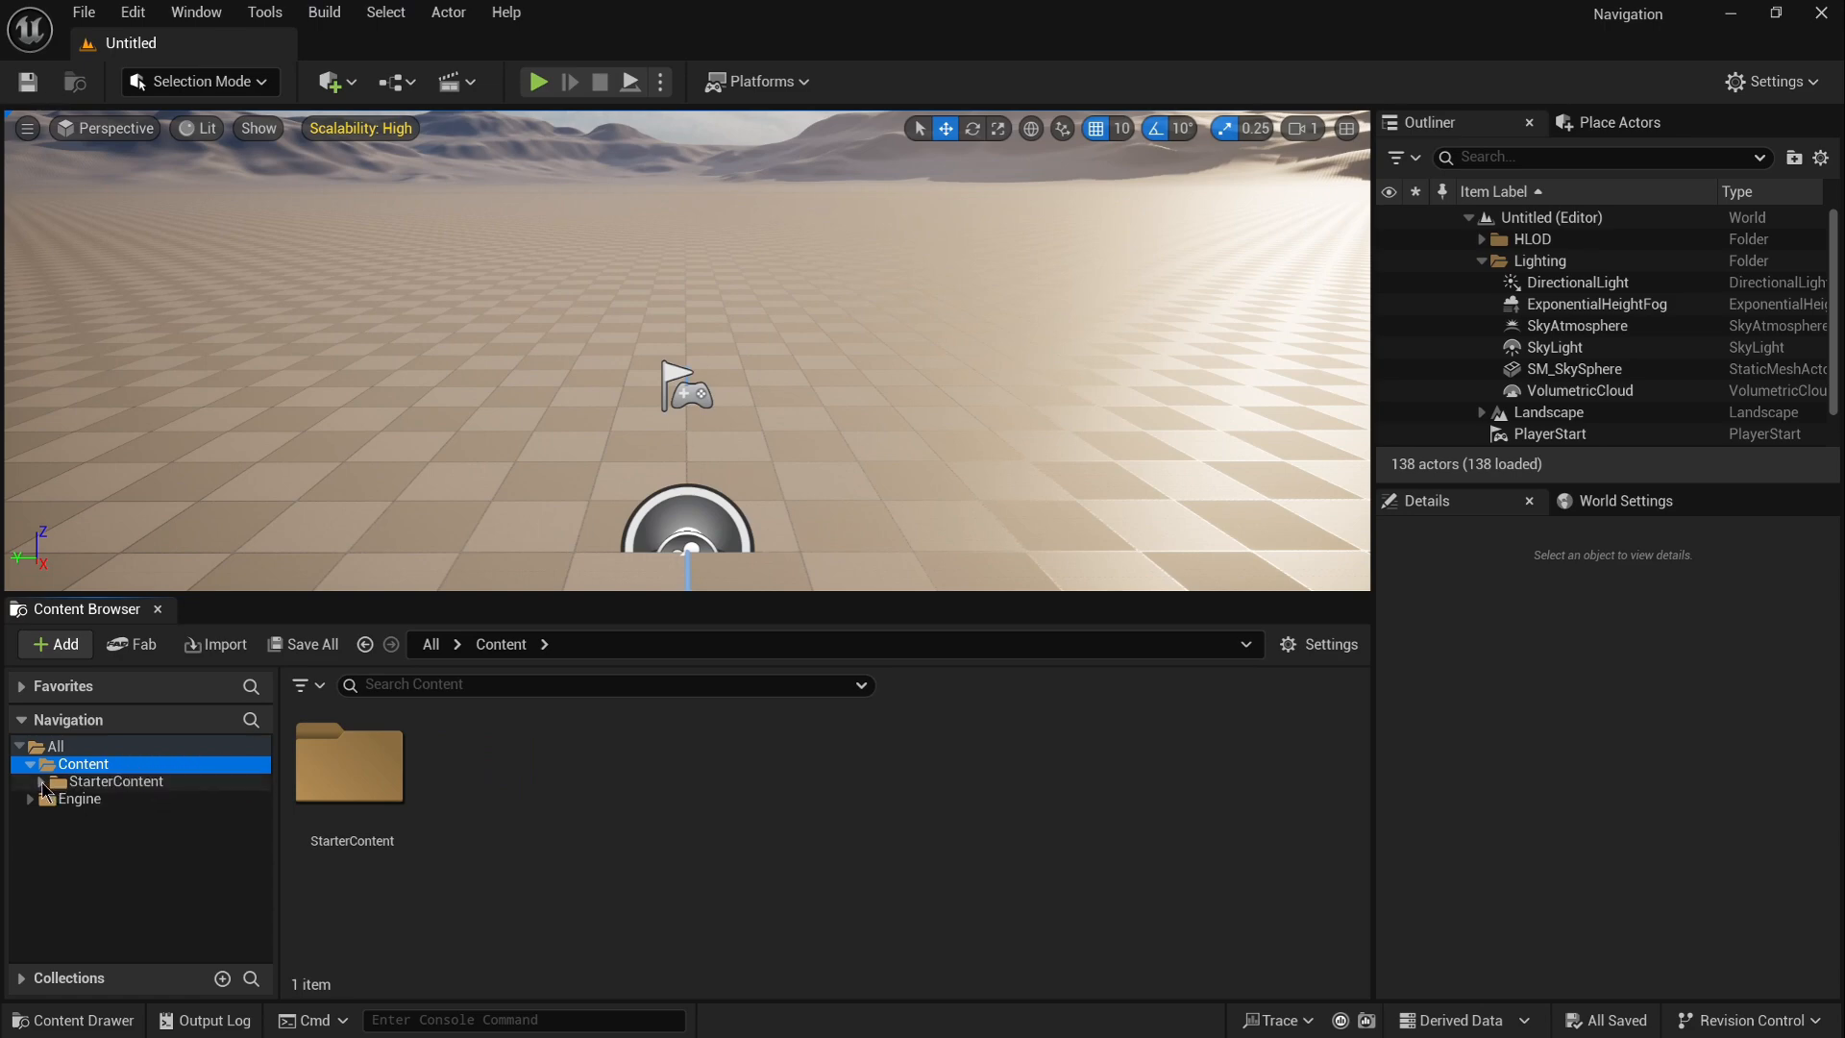
left_click(114, 781)
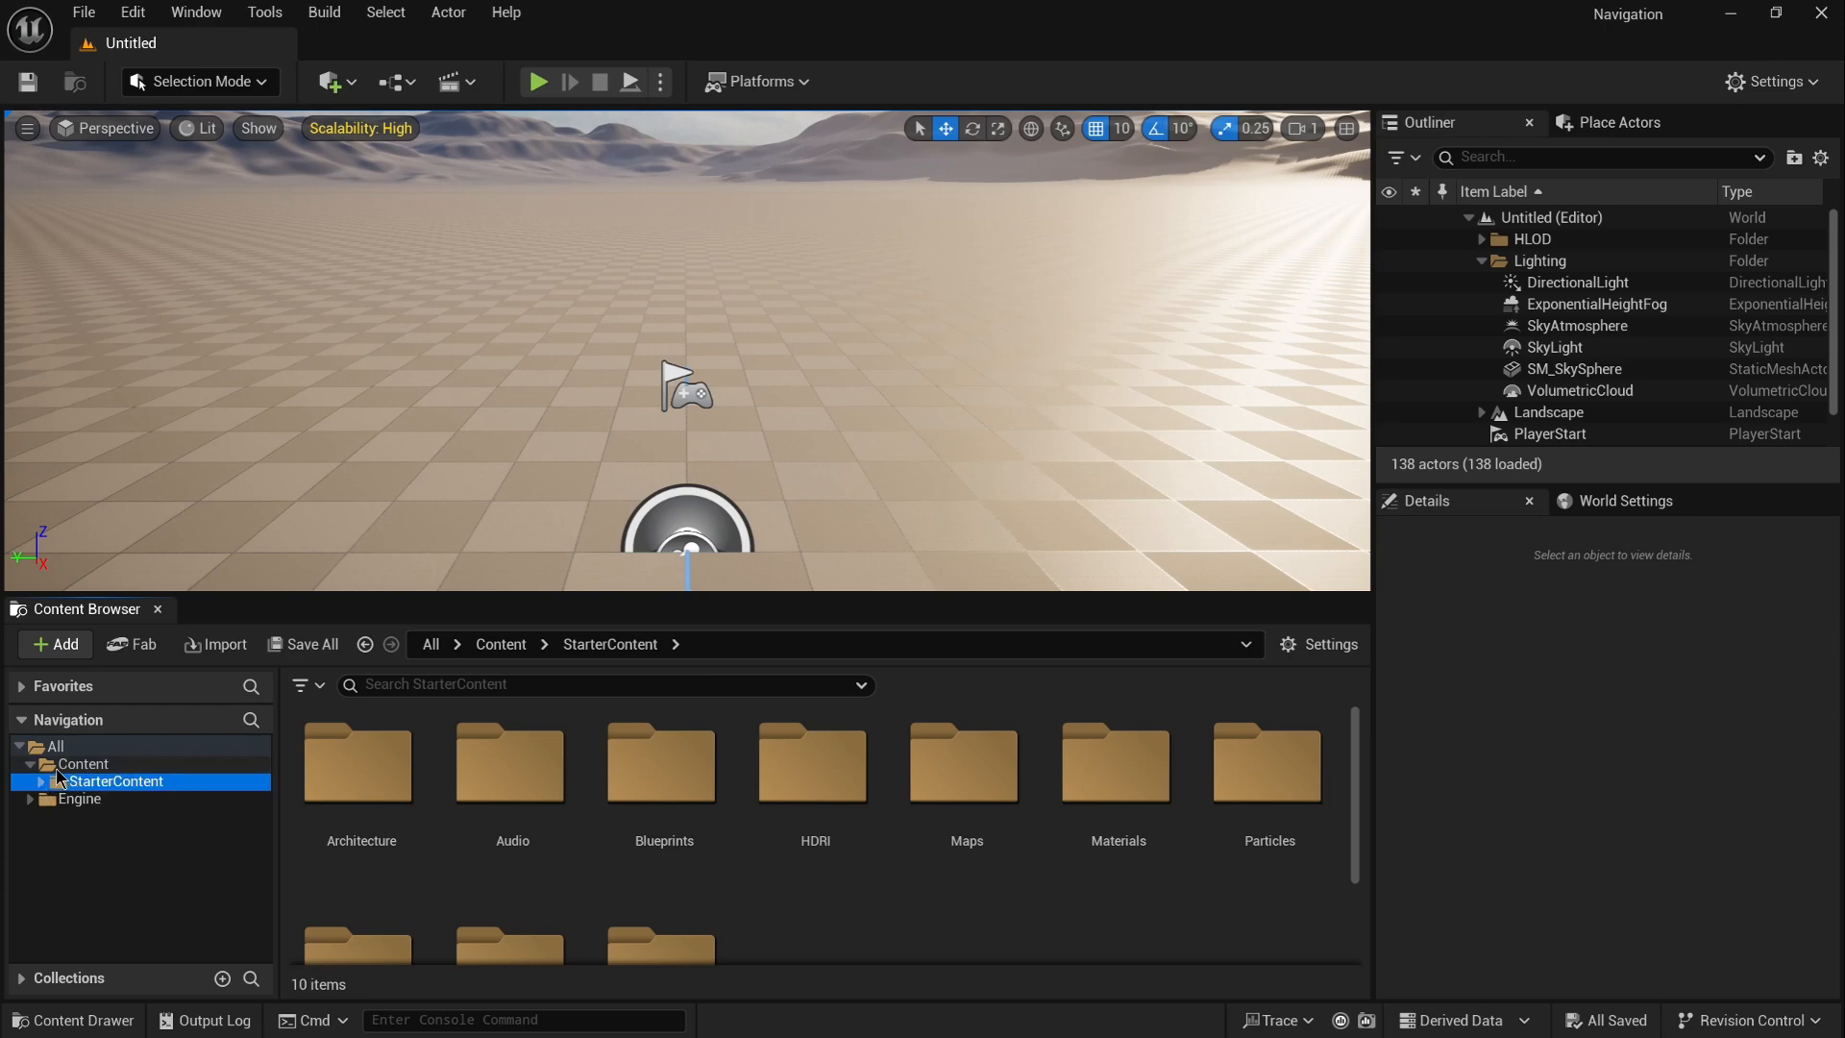
left_click(52, 767)
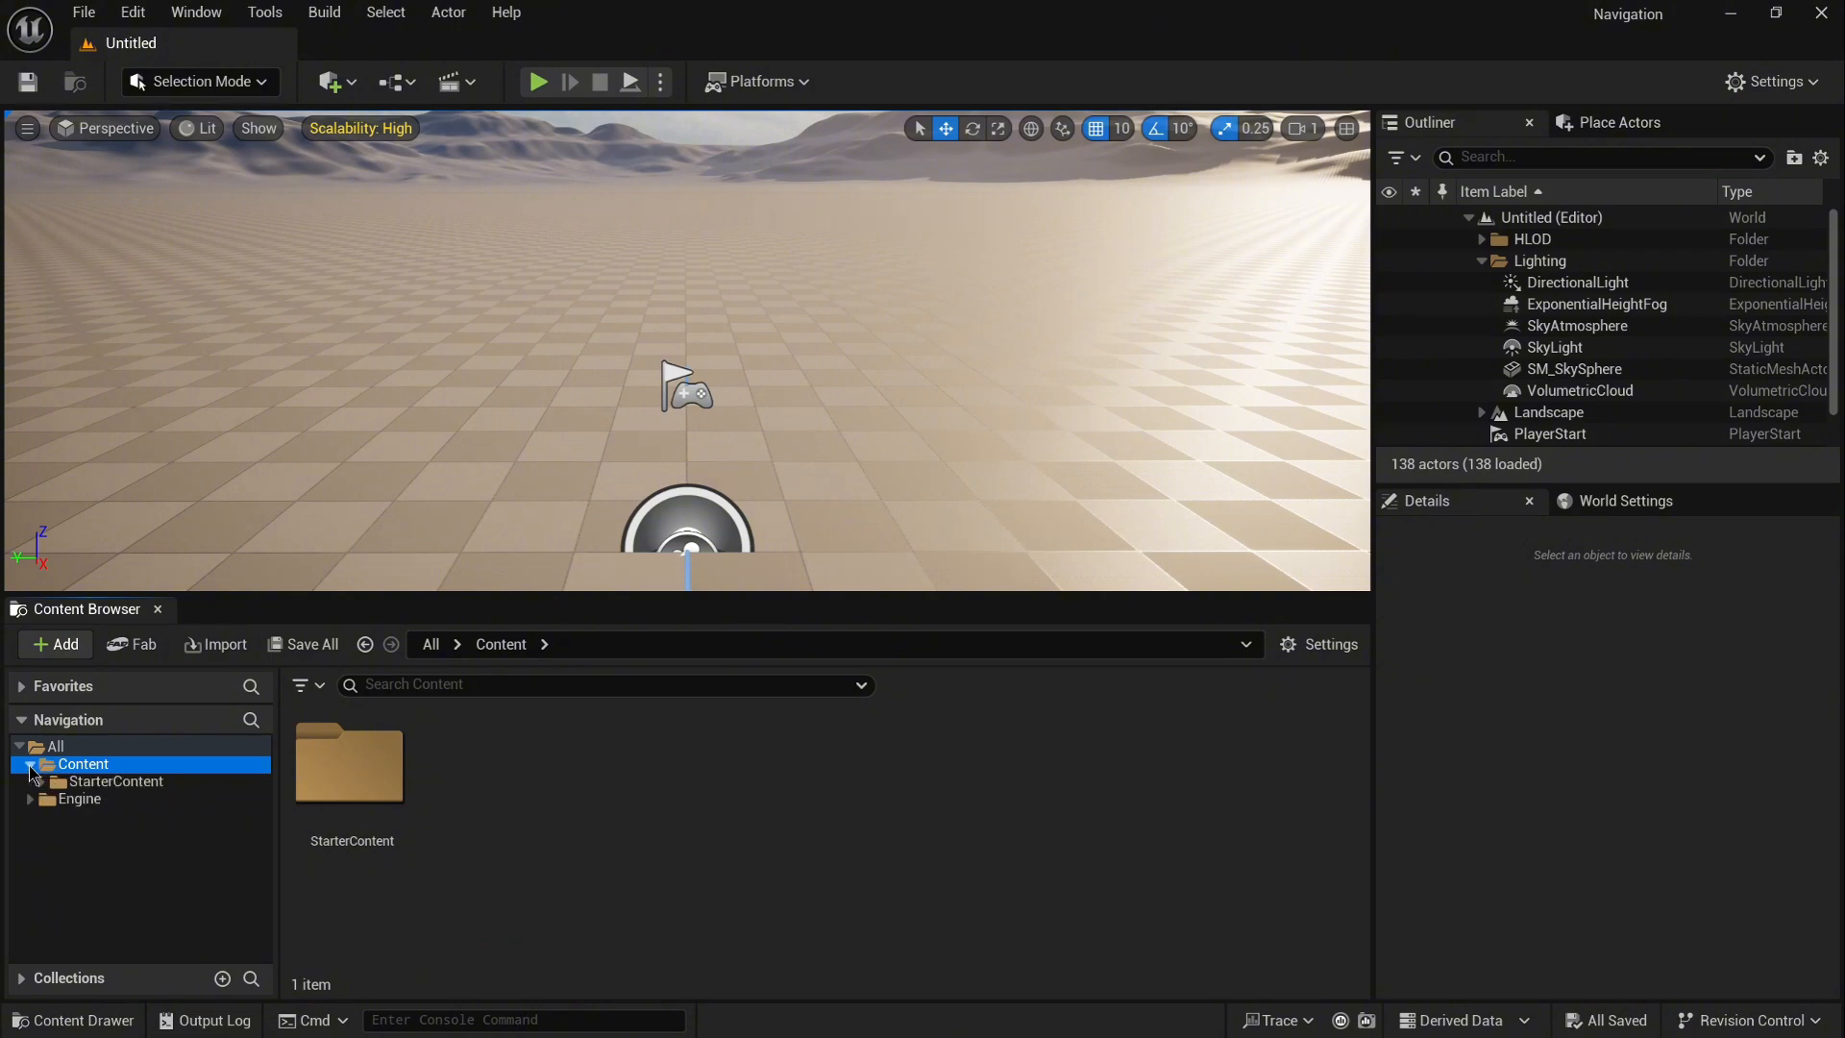
double_click(349, 777)
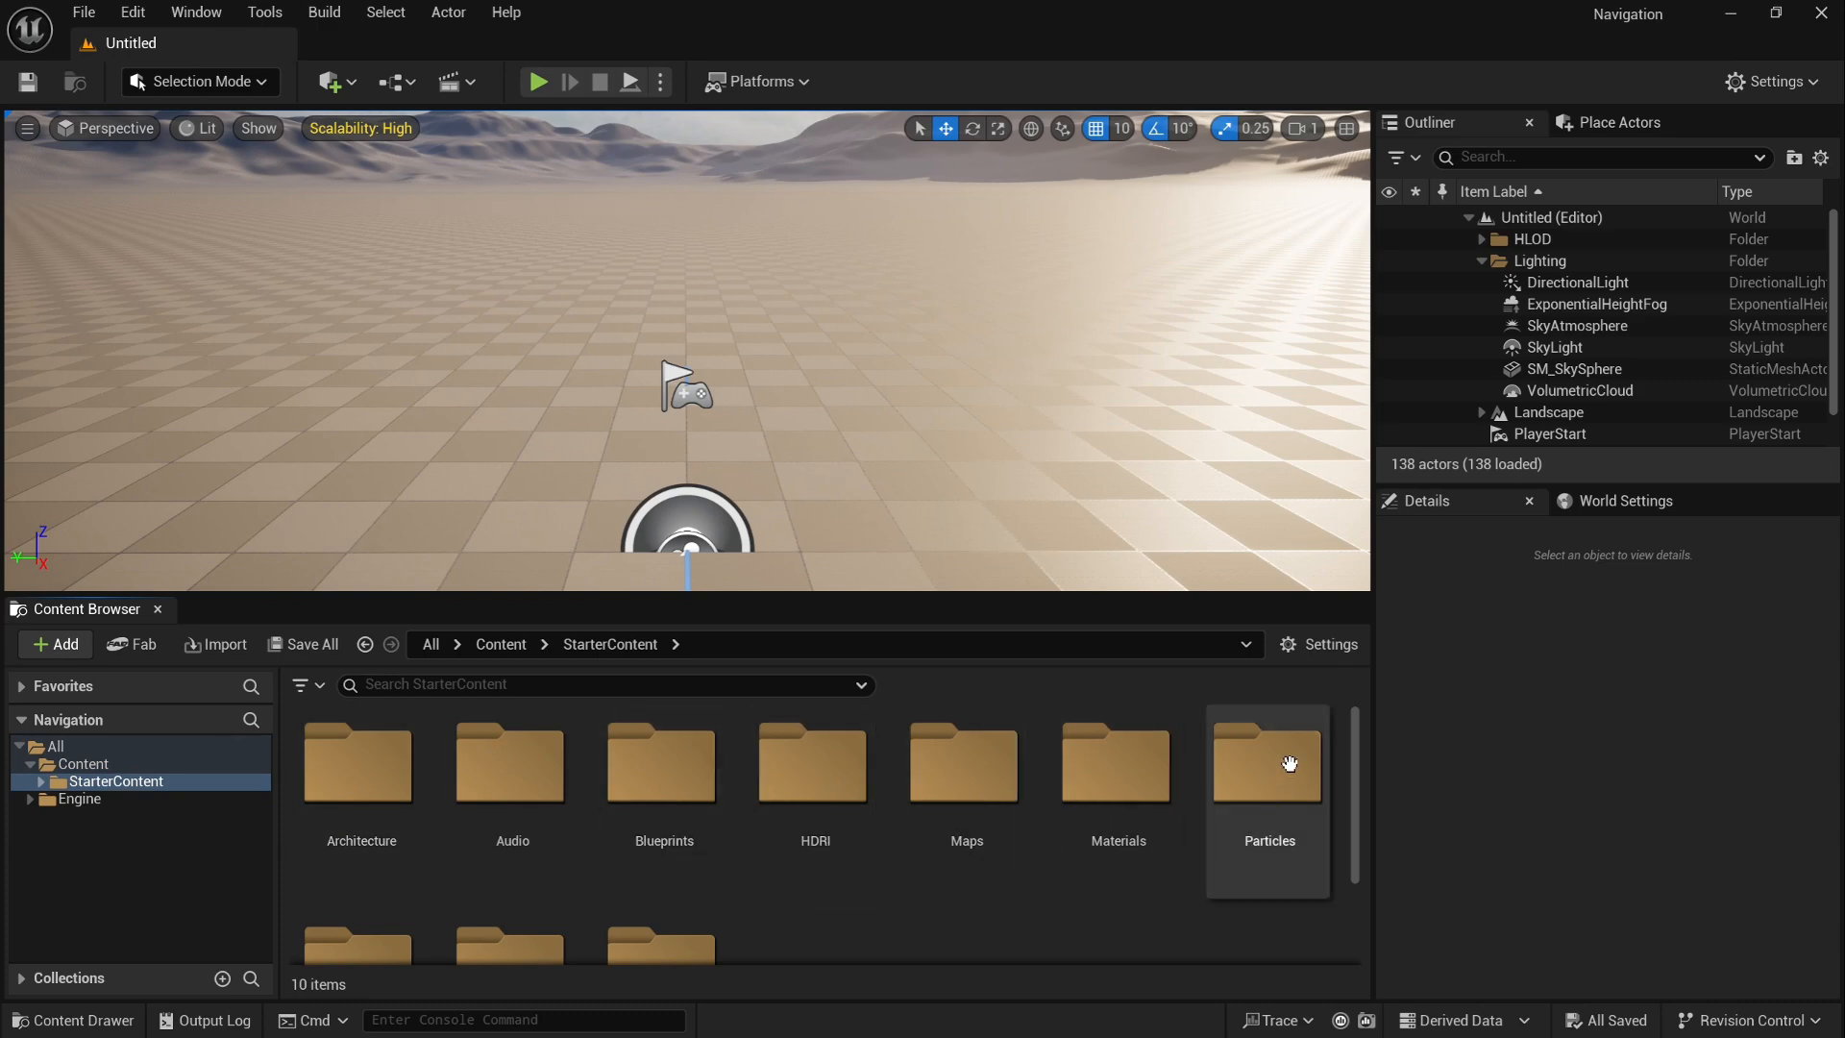
Step: Turn off Show Engine Content in the Content Browser's view options and turn it back on
left_click(1323, 657)
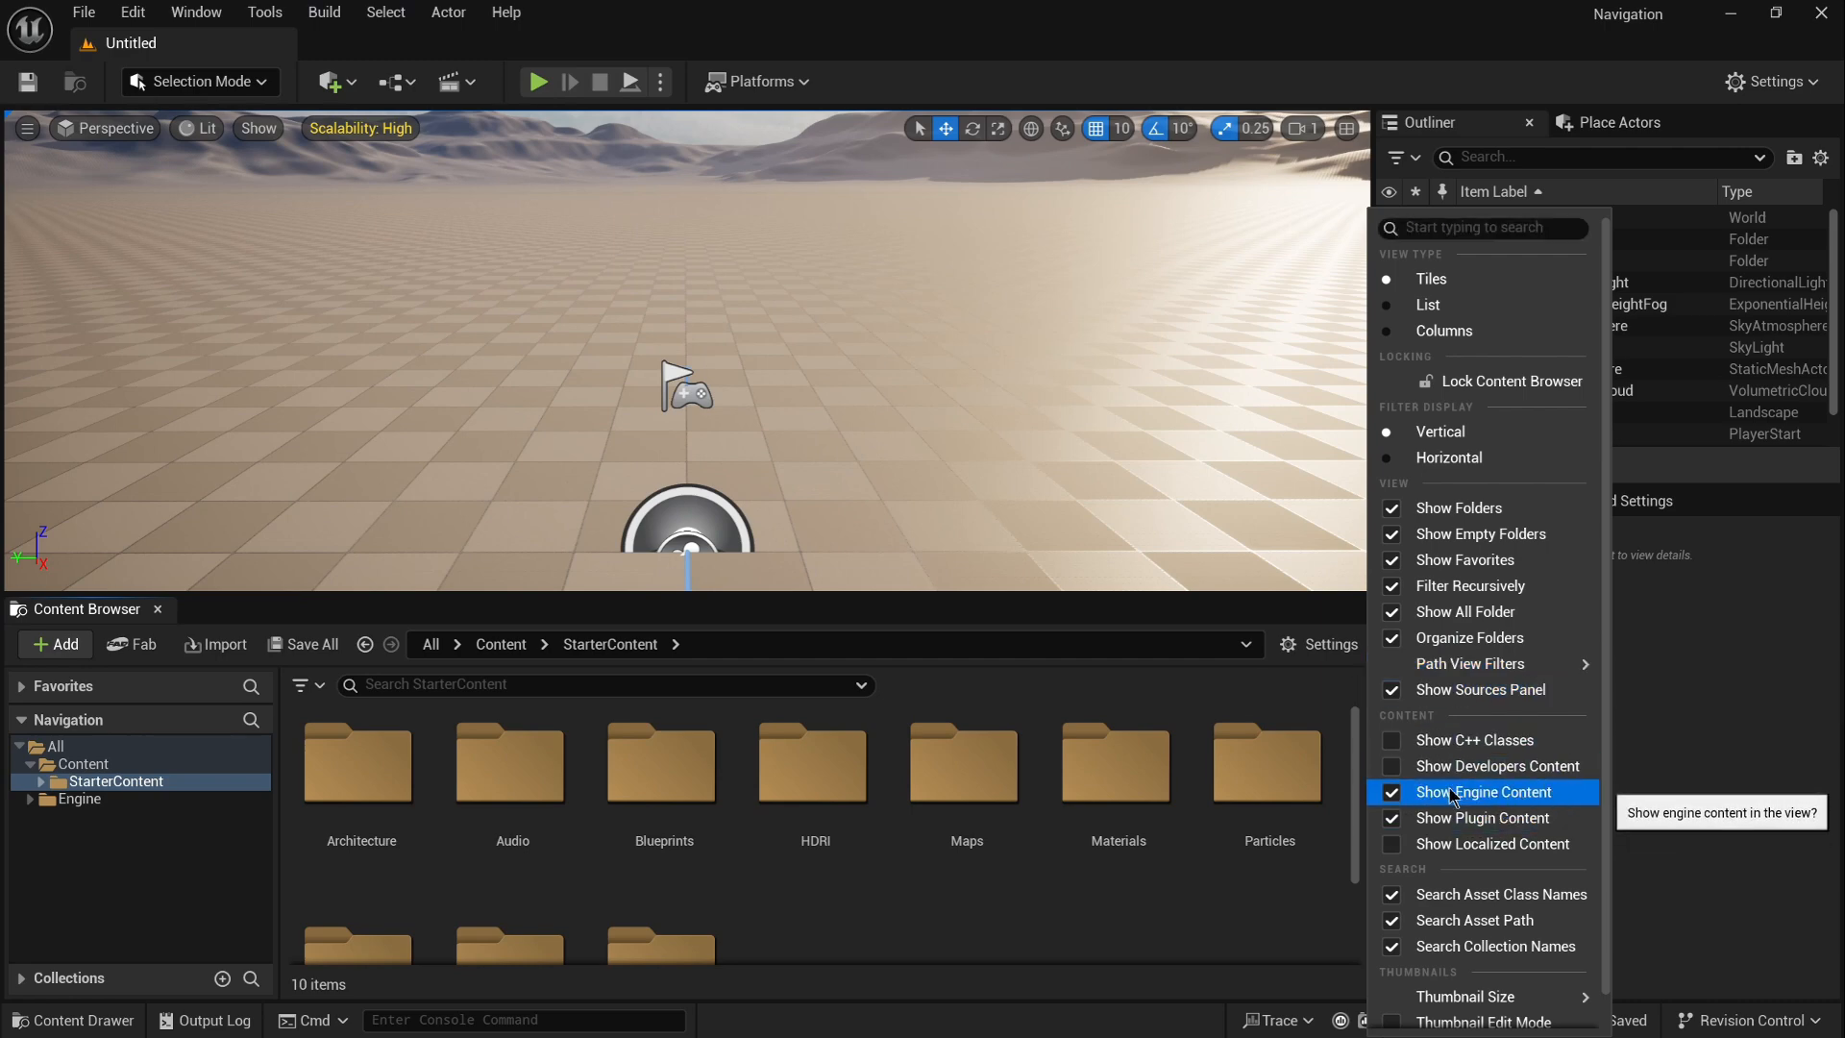
left_click(1393, 794)
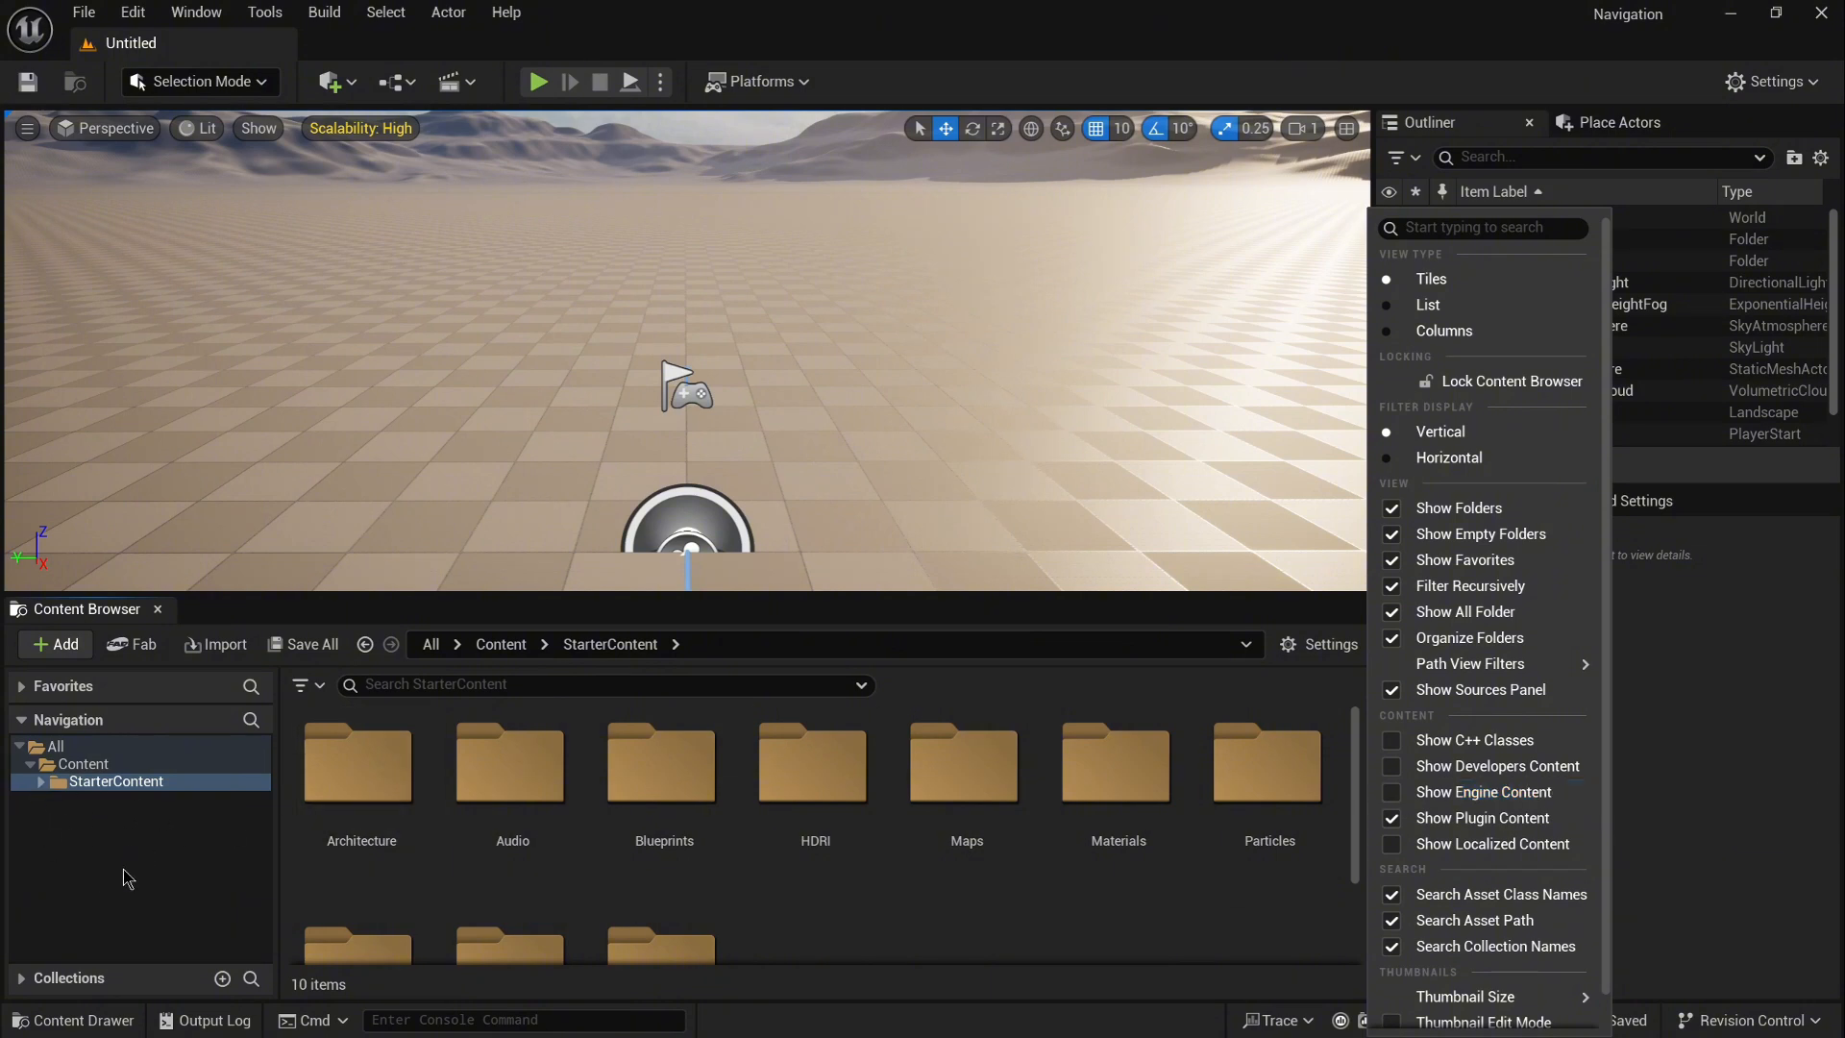
left_click(1393, 794)
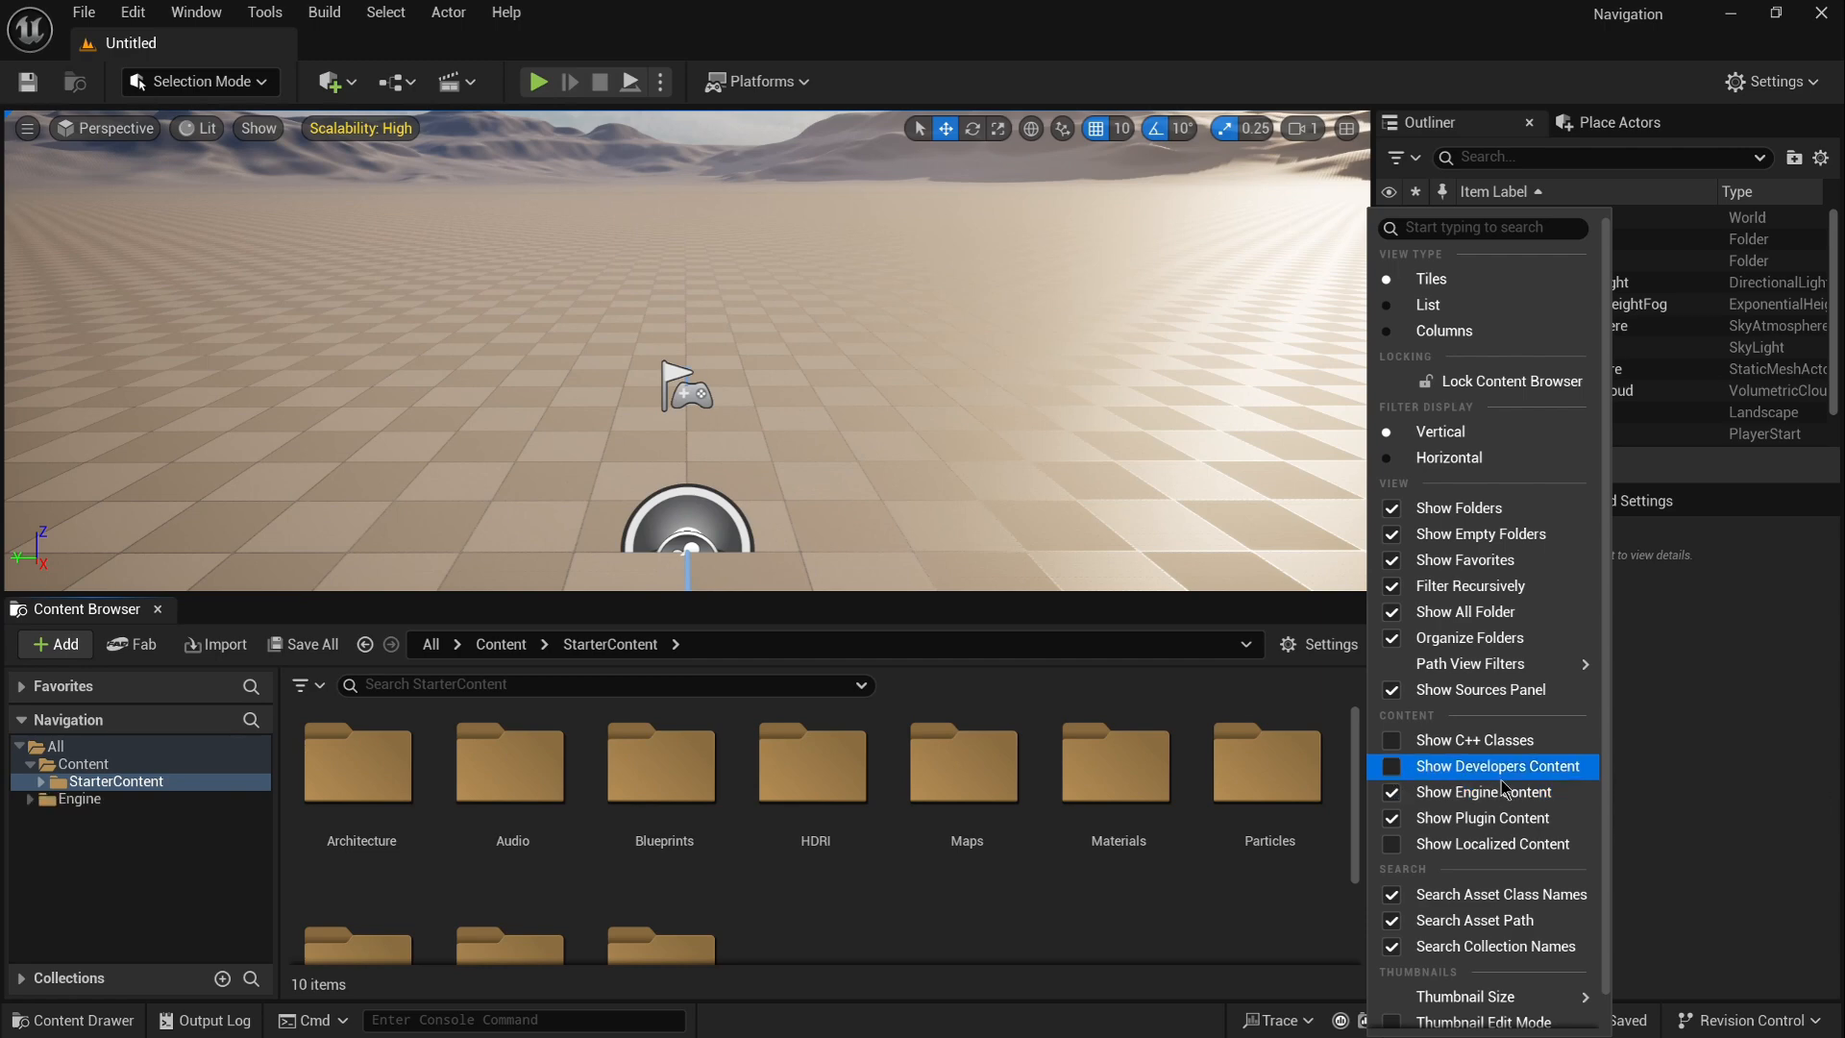
Step: Set the Content Browser's thumbnail size to Small
scroll(1499, 826, "down", 1)
mouse_move(1533, 964)
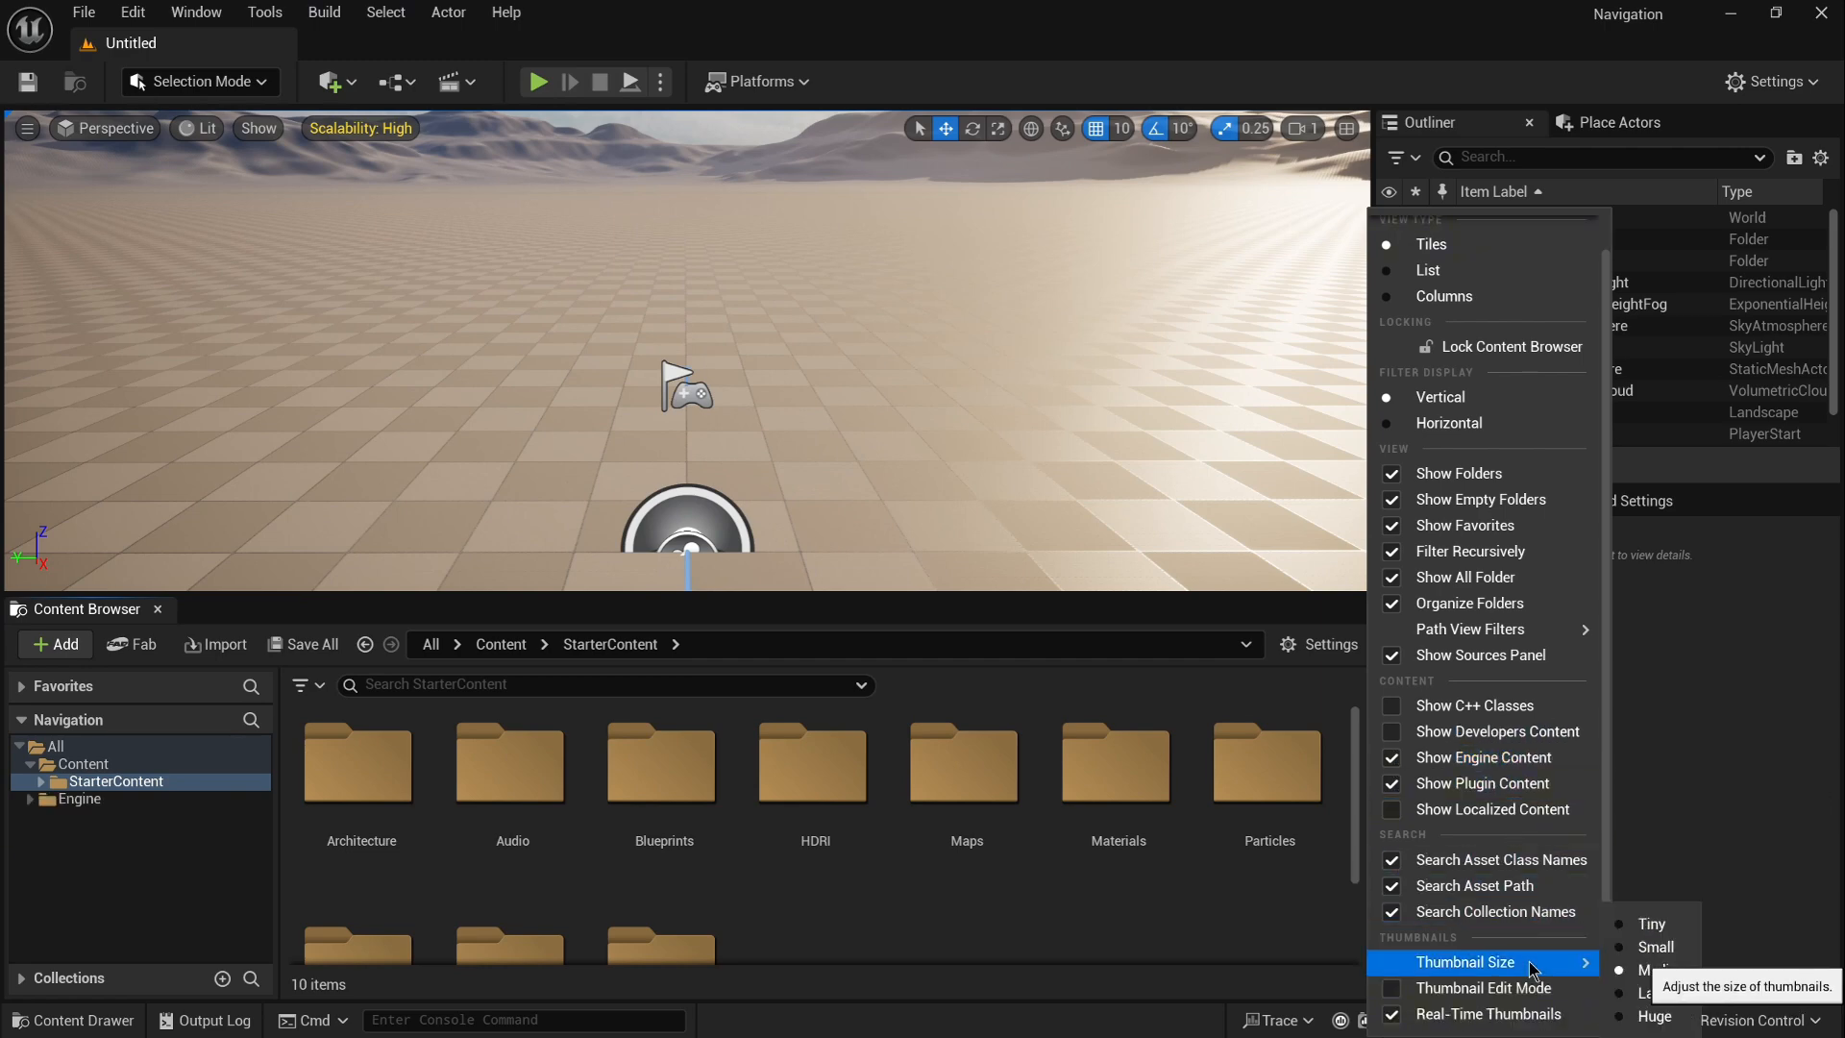
left_click(1641, 950)
Step: Cycle the folder thumbnails through larger and smaller sizes, finishing at the medium size
scroll(1201, 917, "down", 1, "ctrl")
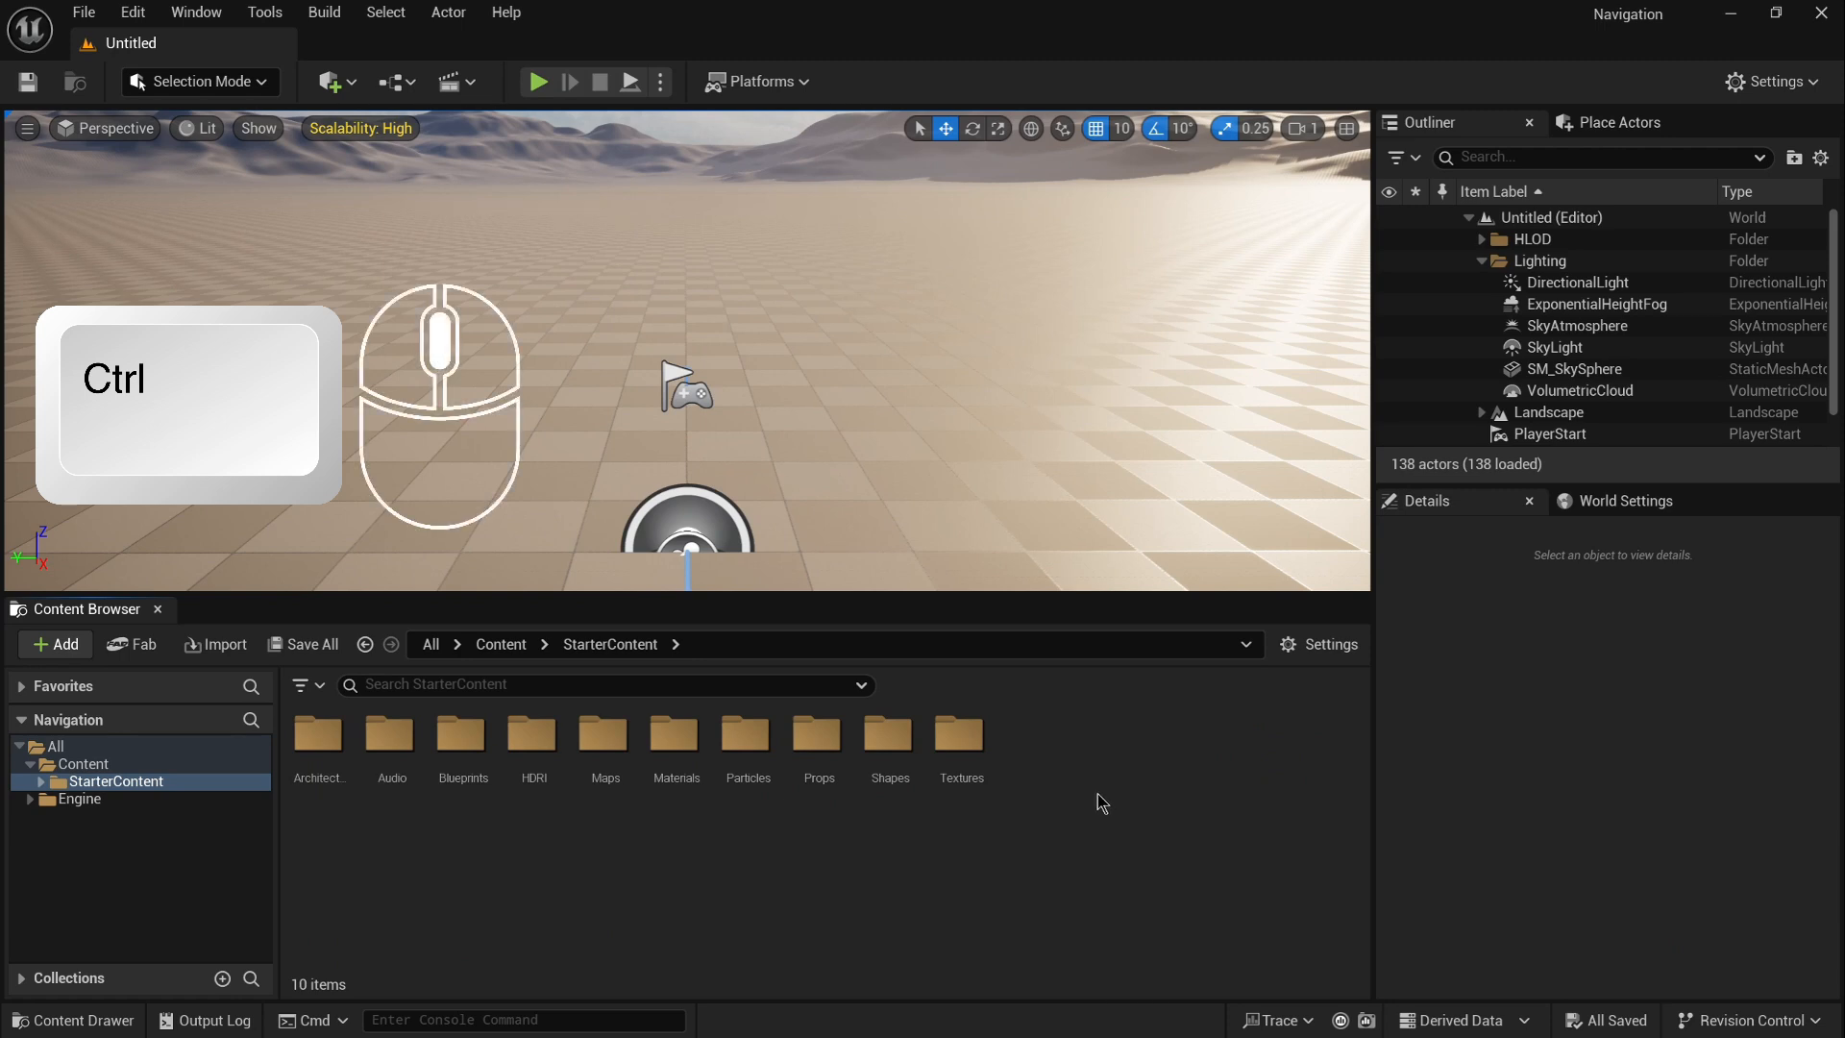
scroll(1097, 793, "up", 3, "ctrl")
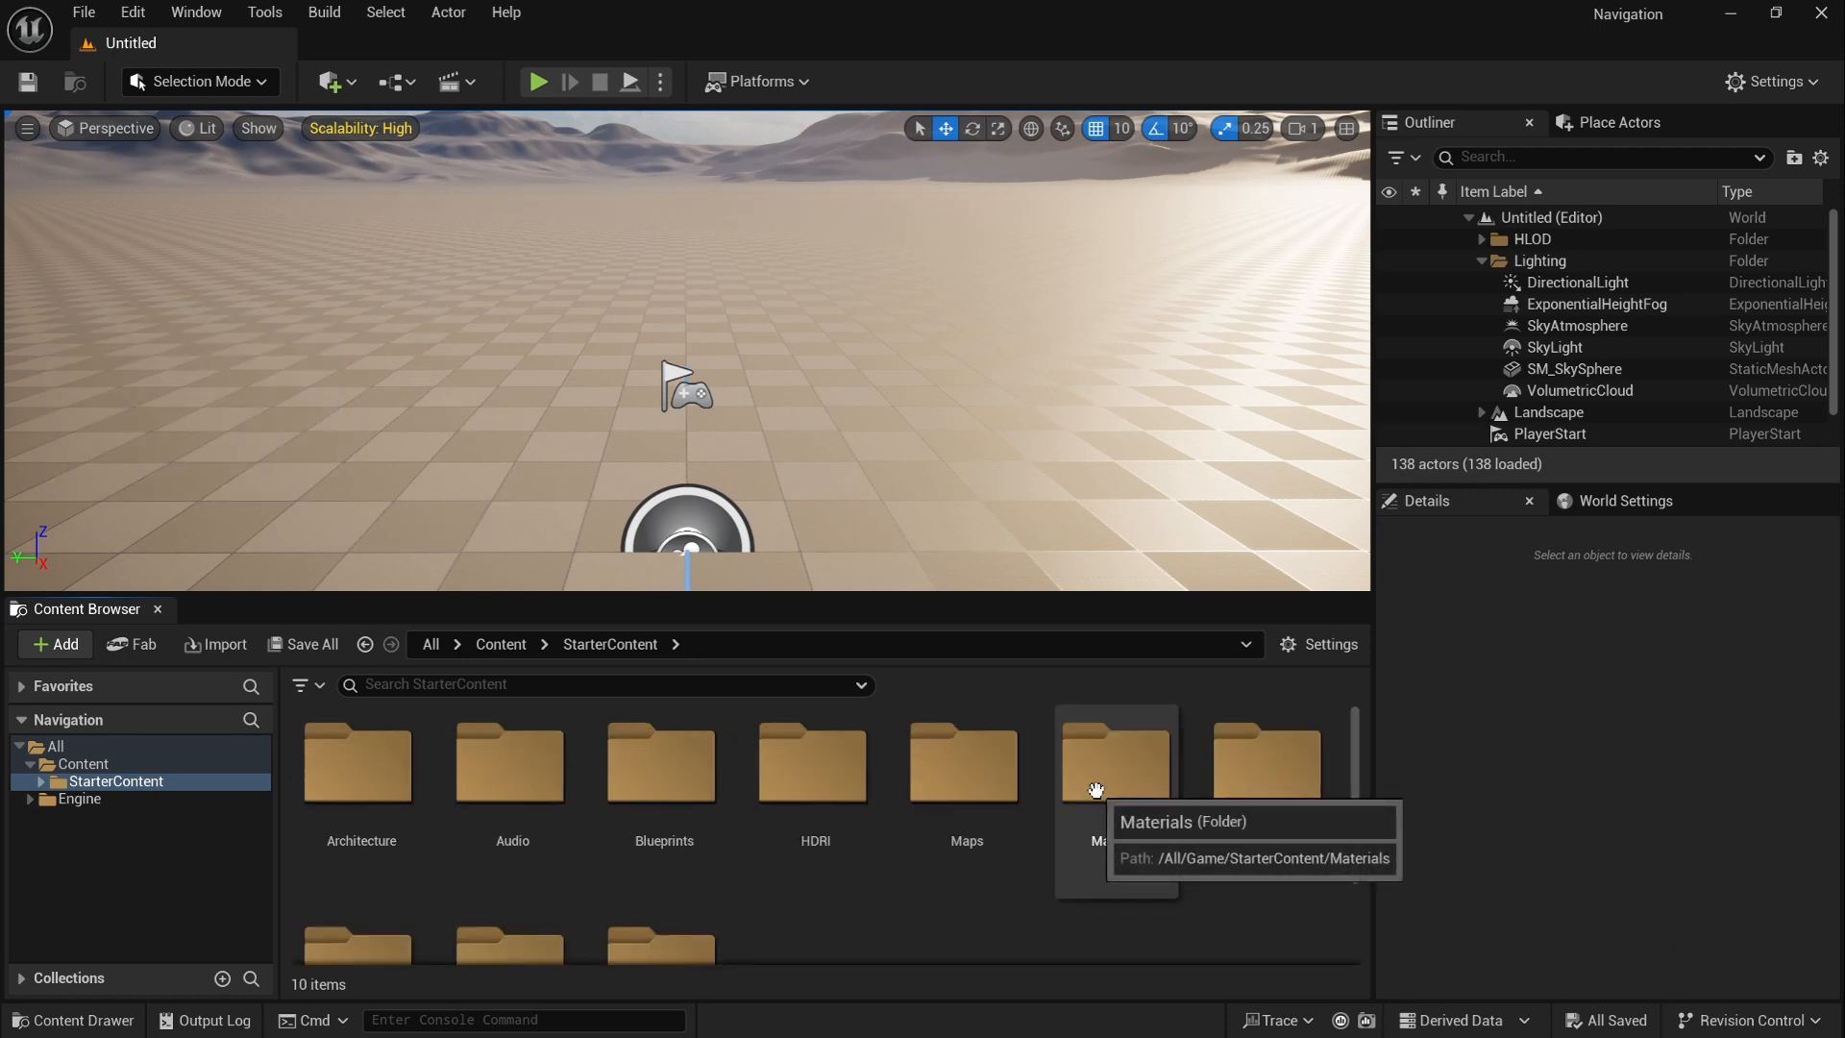
scroll(1097, 789, "up", 1, "ctrl")
scroll(1096, 790, "up", 1, "ctrl")
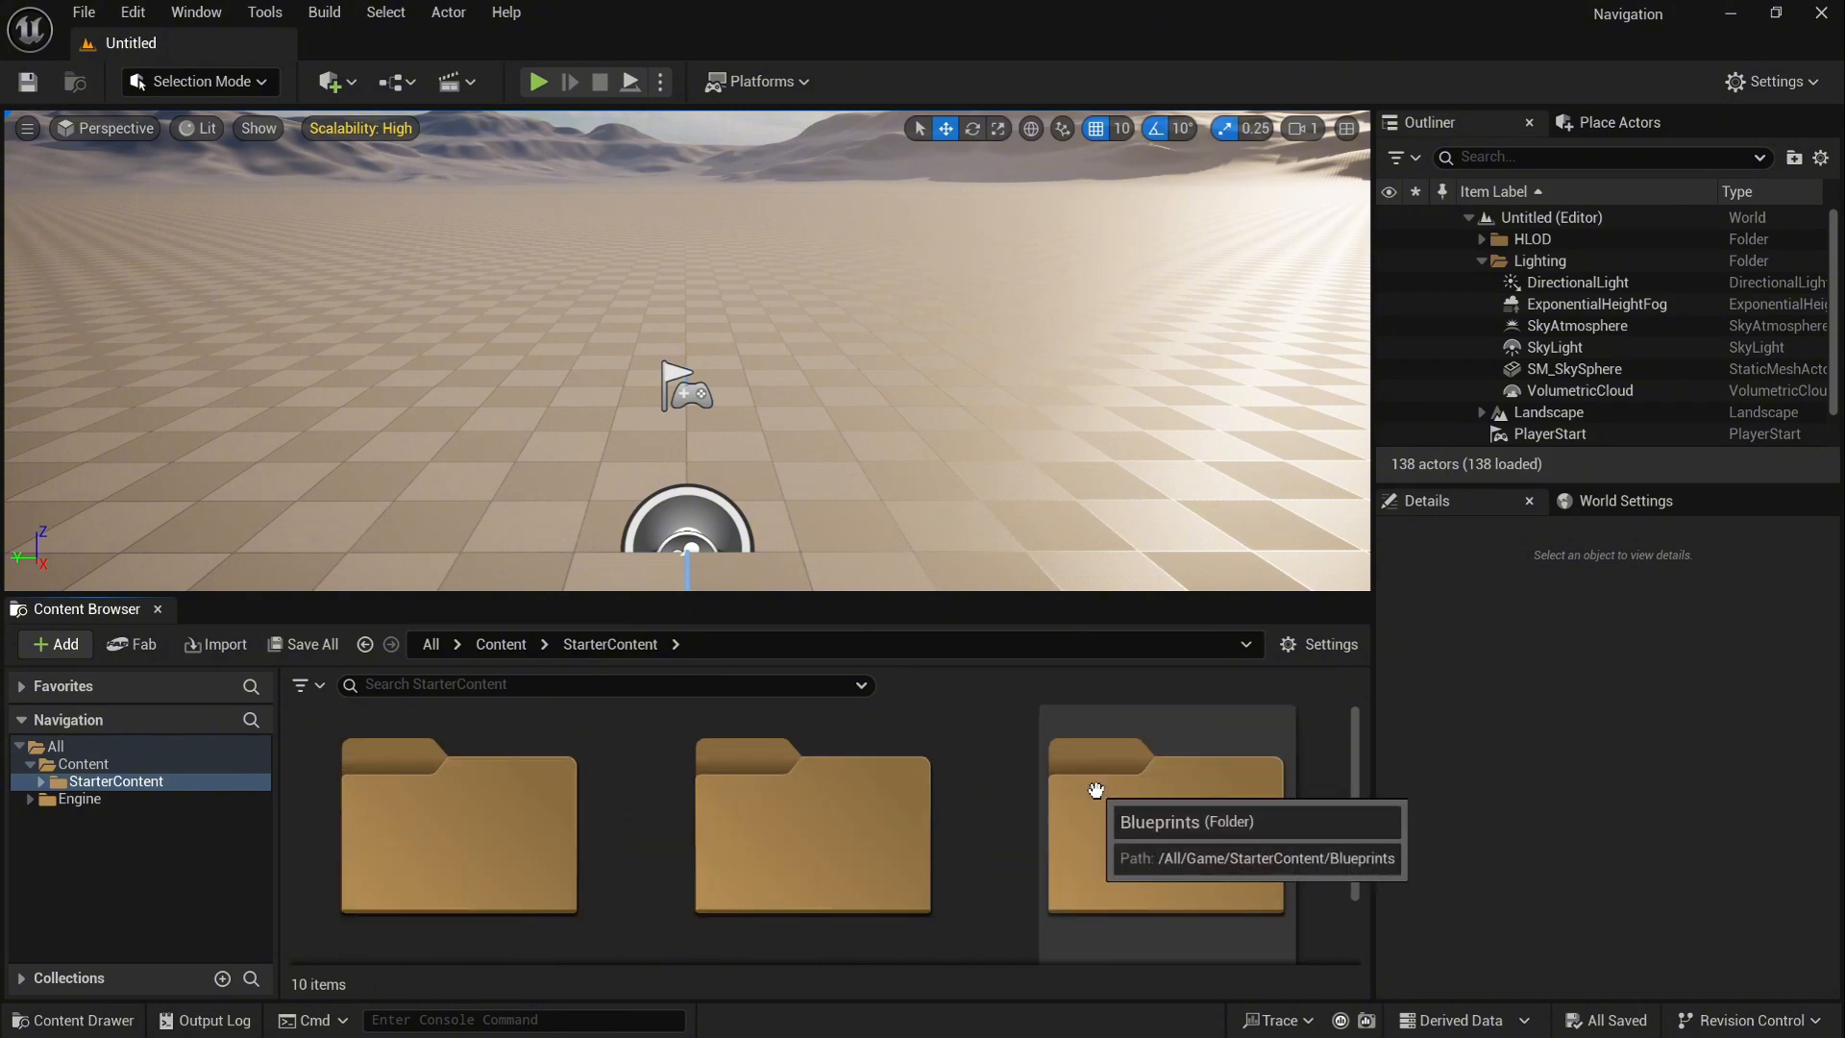
scroll(1097, 790, "down", 1, "ctrl")
scroll(1096, 790, "down", 1, "ctrl")
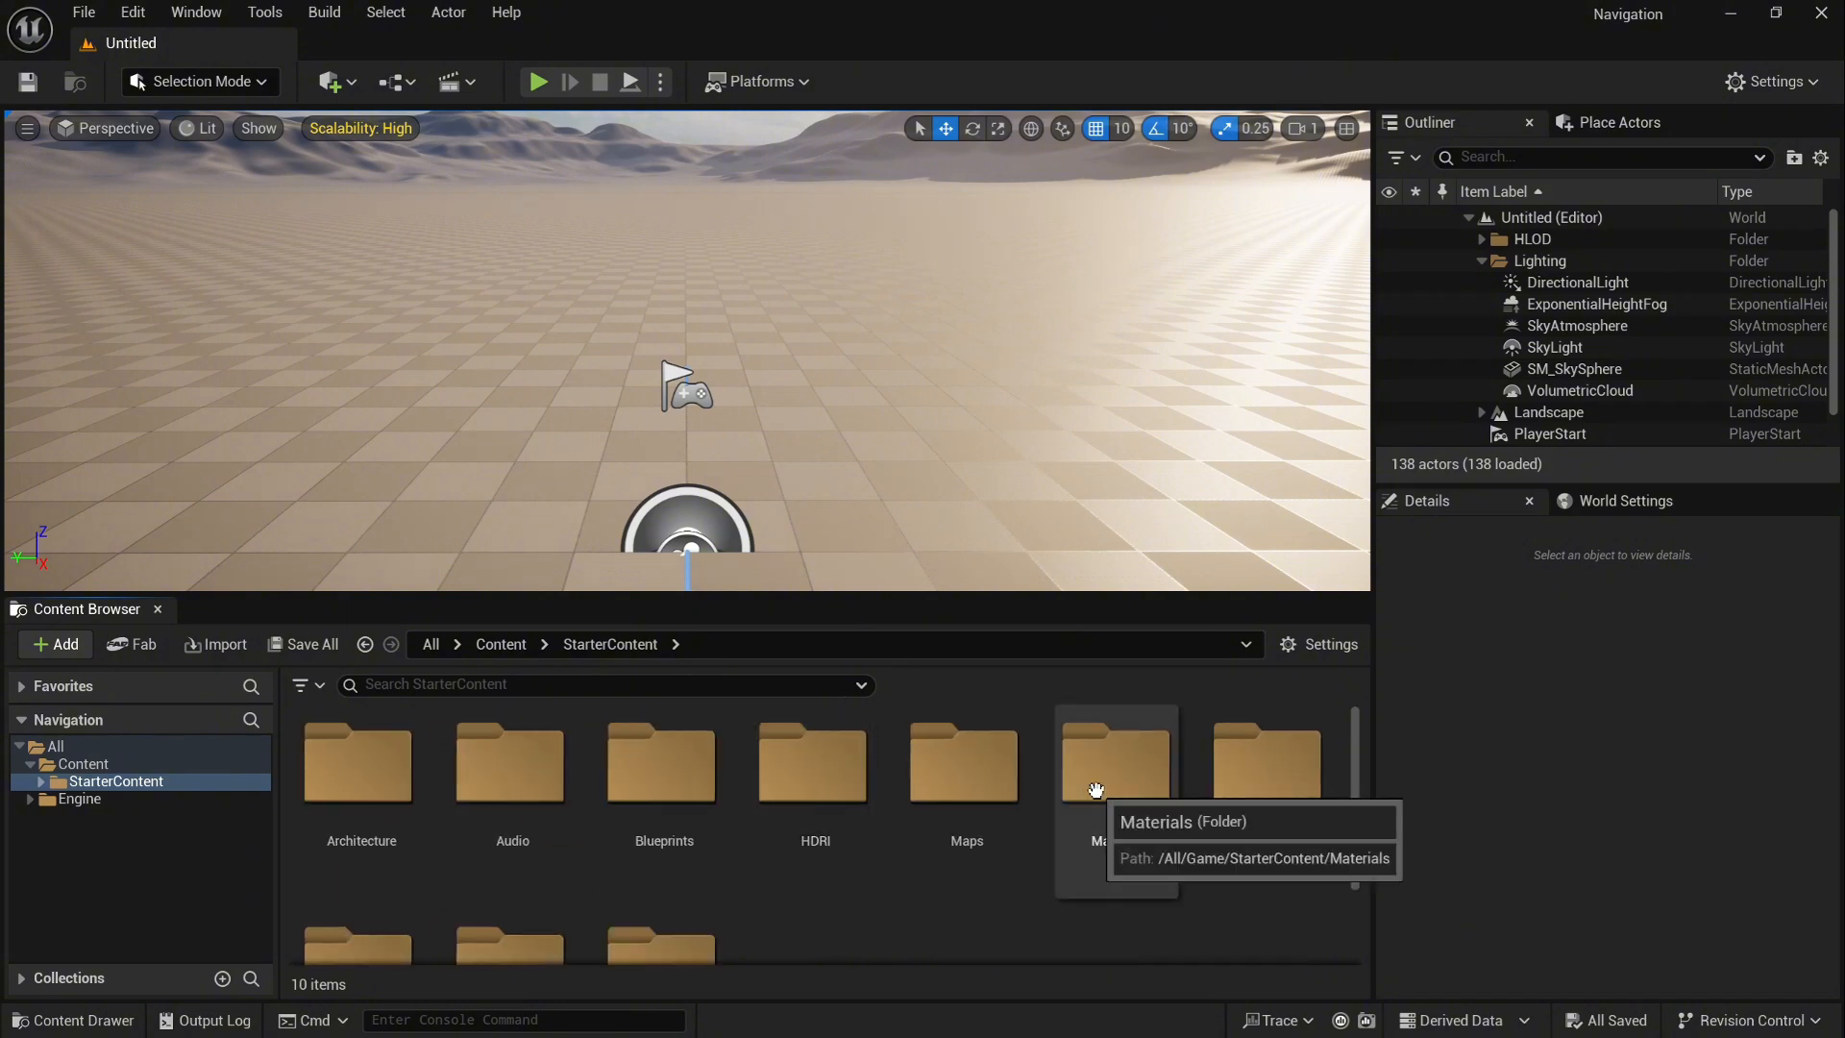
scroll(1095, 790, "down", 2, "ctrl")
scroll(1074, 819, "up", 2, "ctrl")
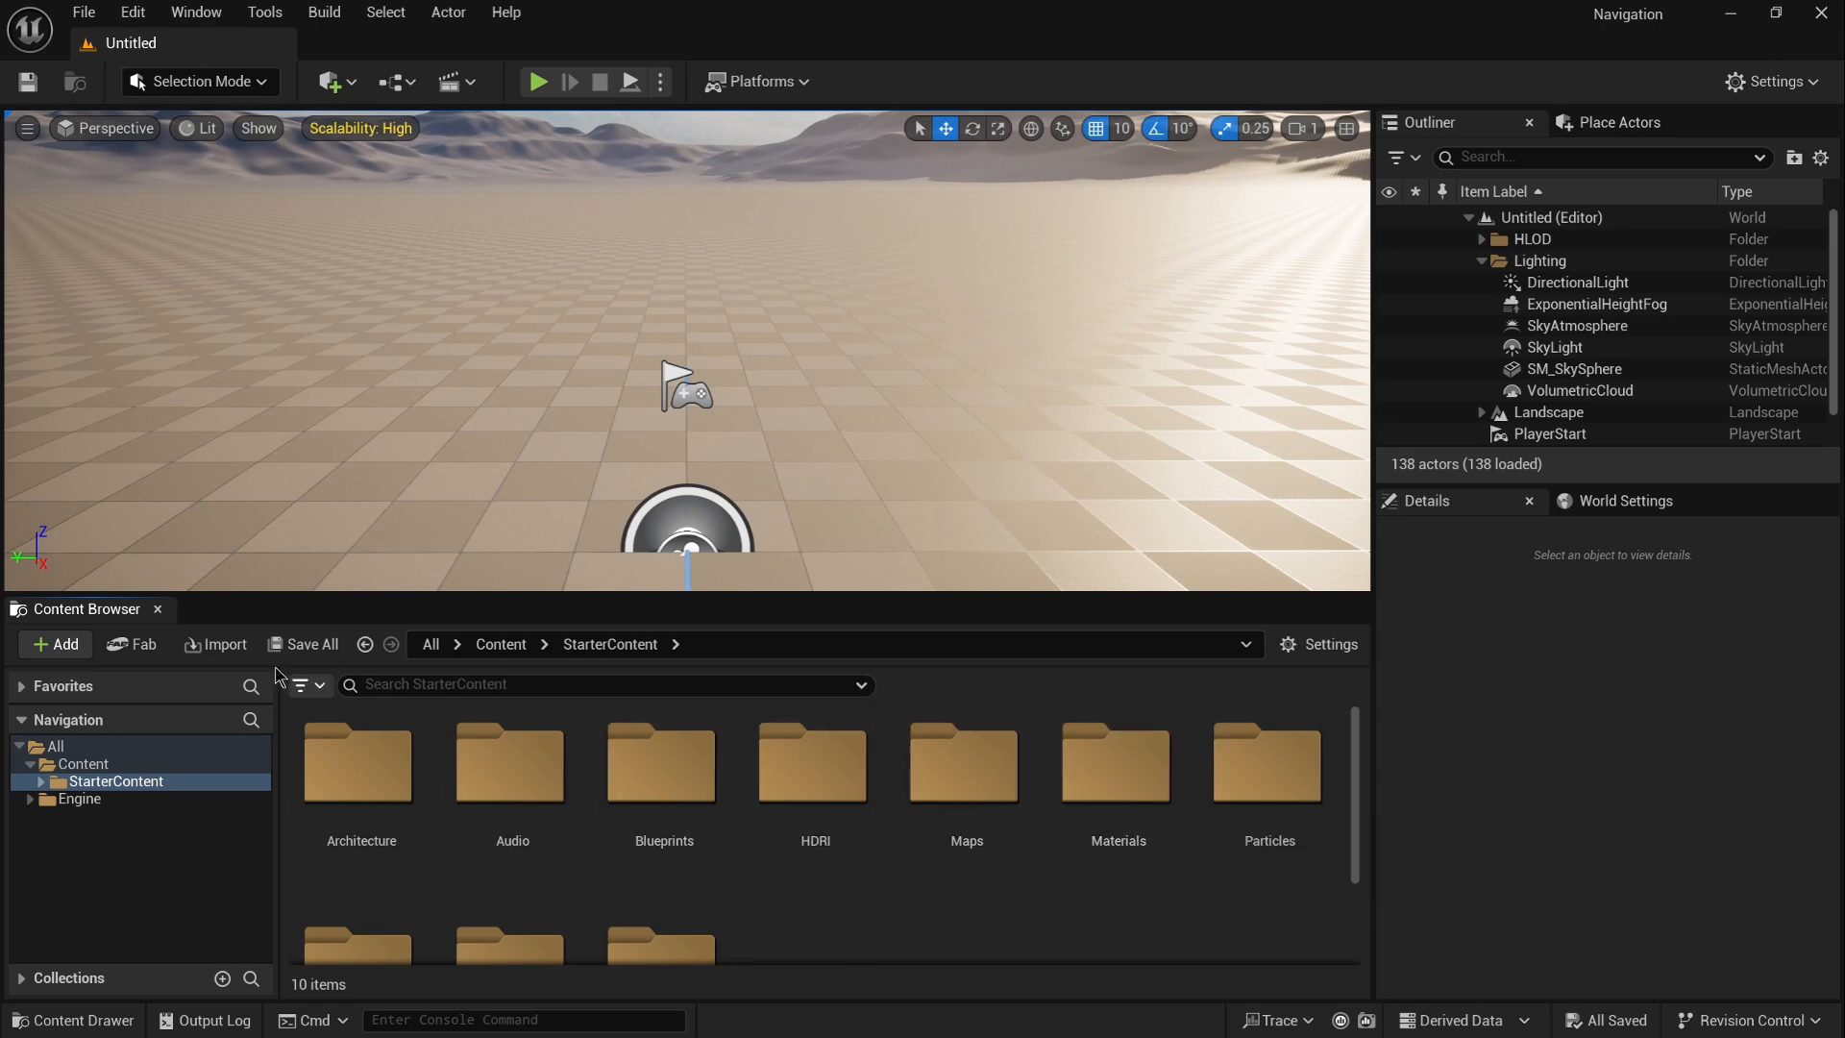
Step: Close the docked Content Browser and show and hide the temporary Content Drawer twice
left_click(159, 609)
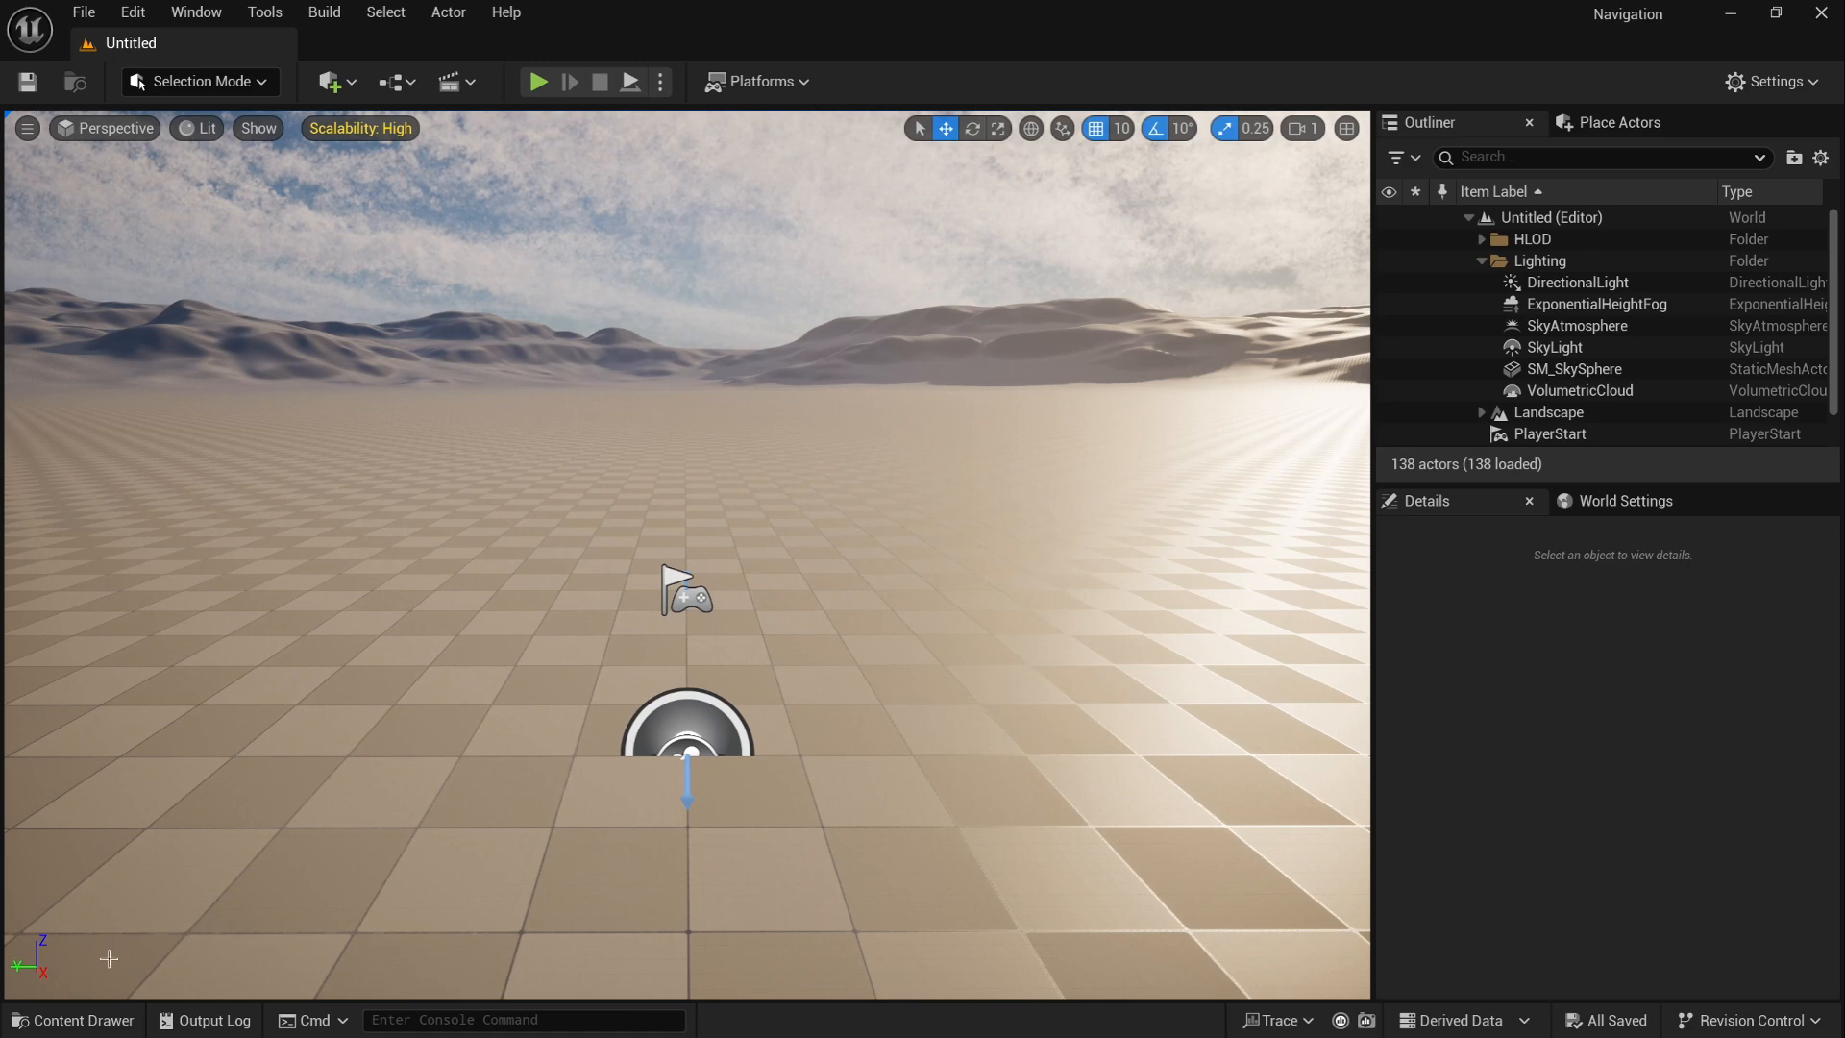
left_click(101, 1026)
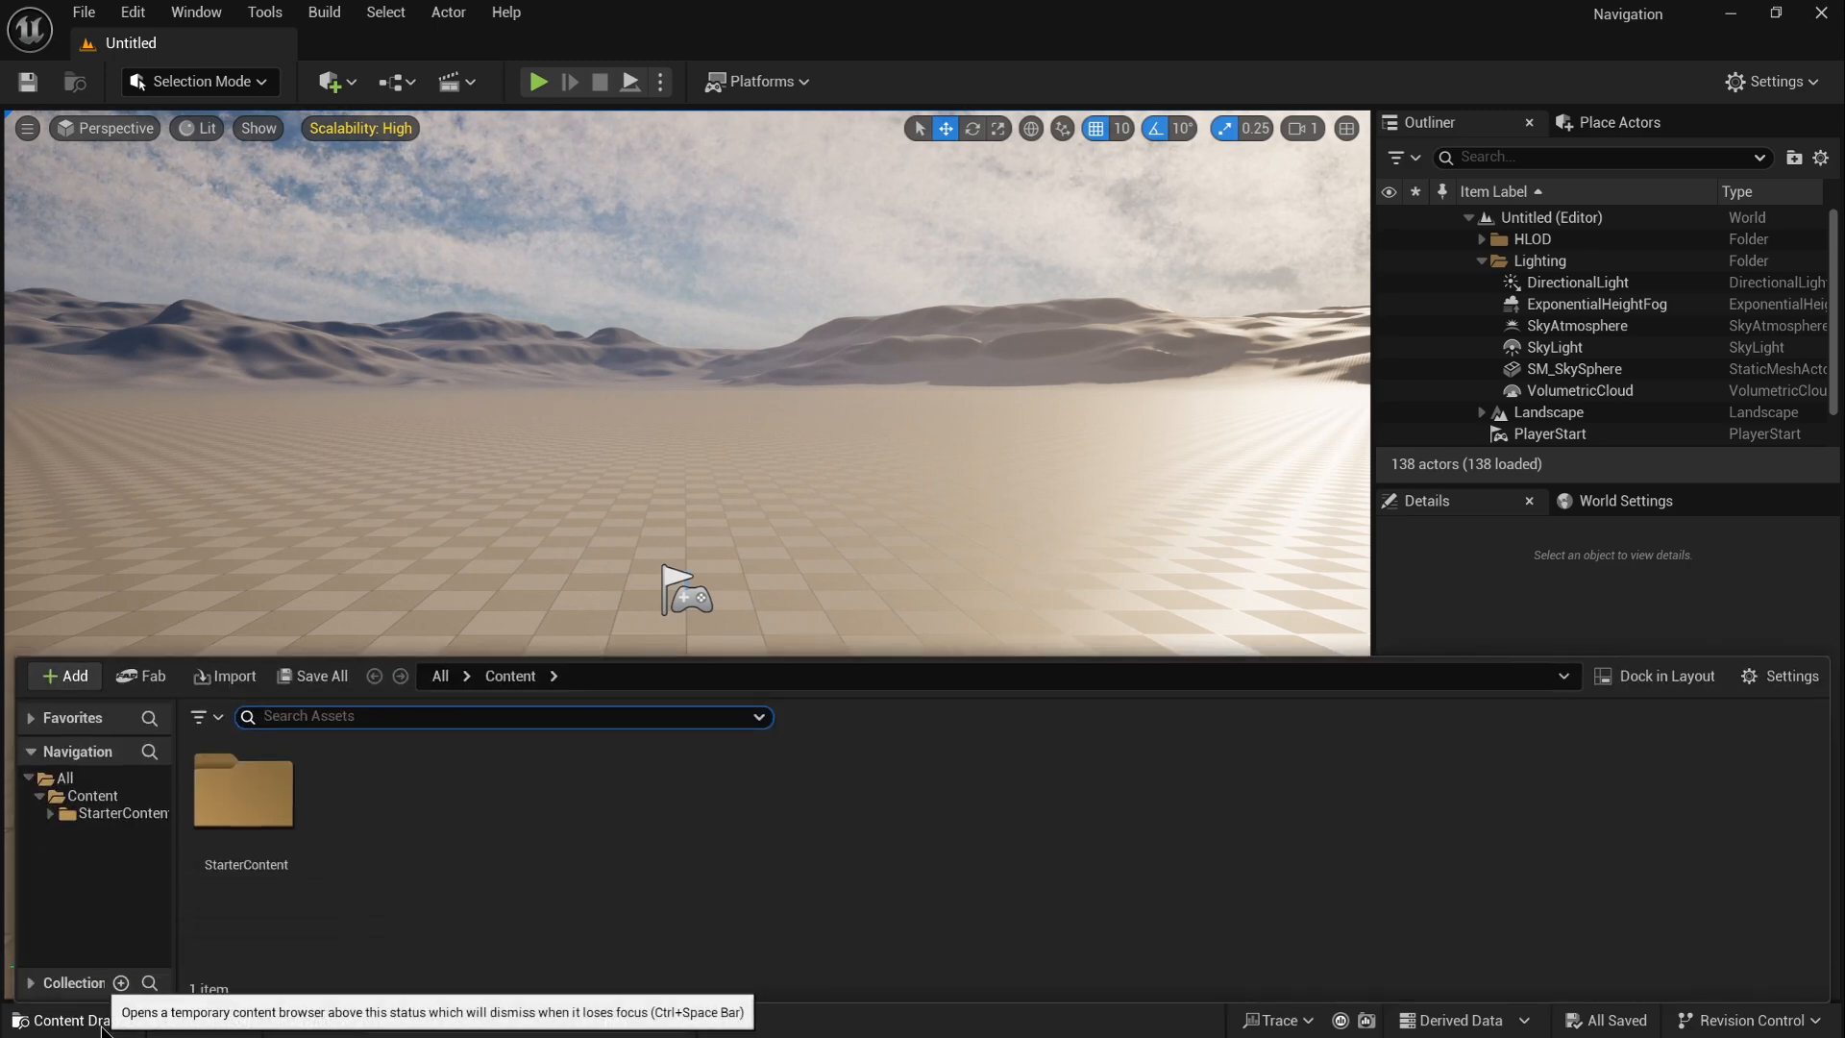
left_click(102, 1027)
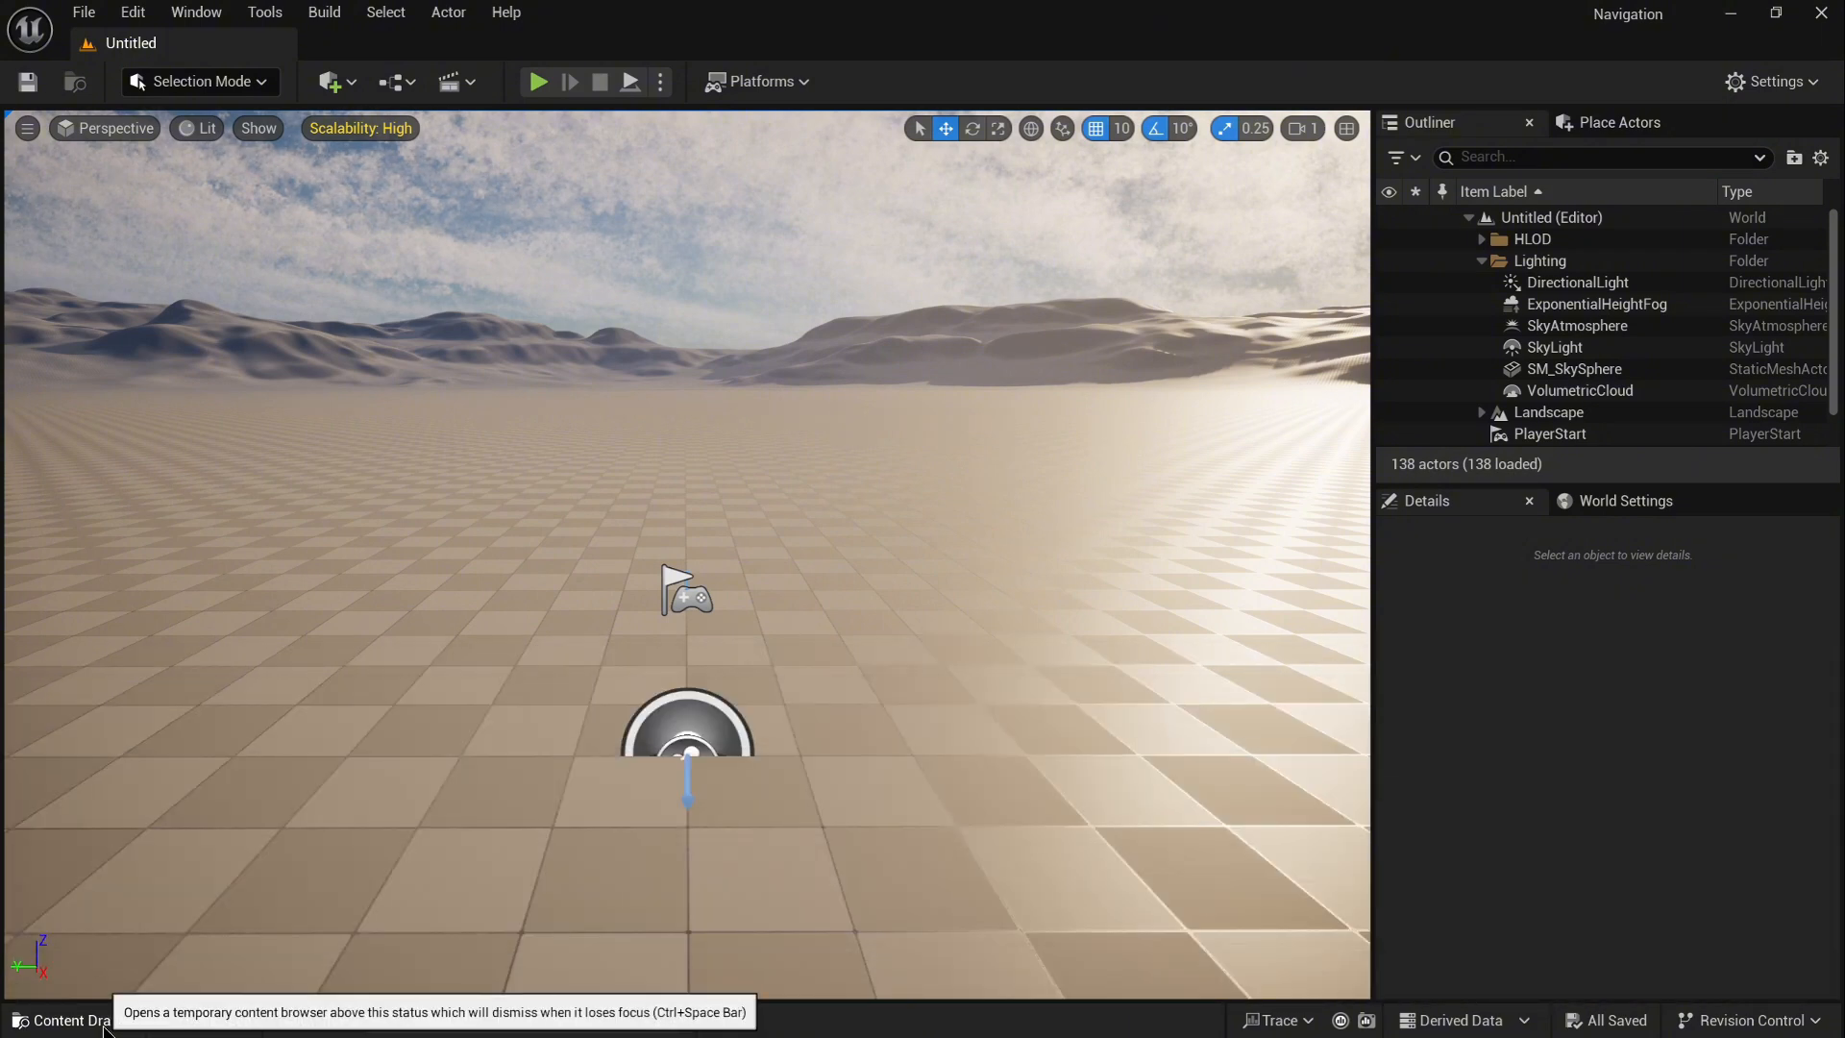
left_click(102, 1027)
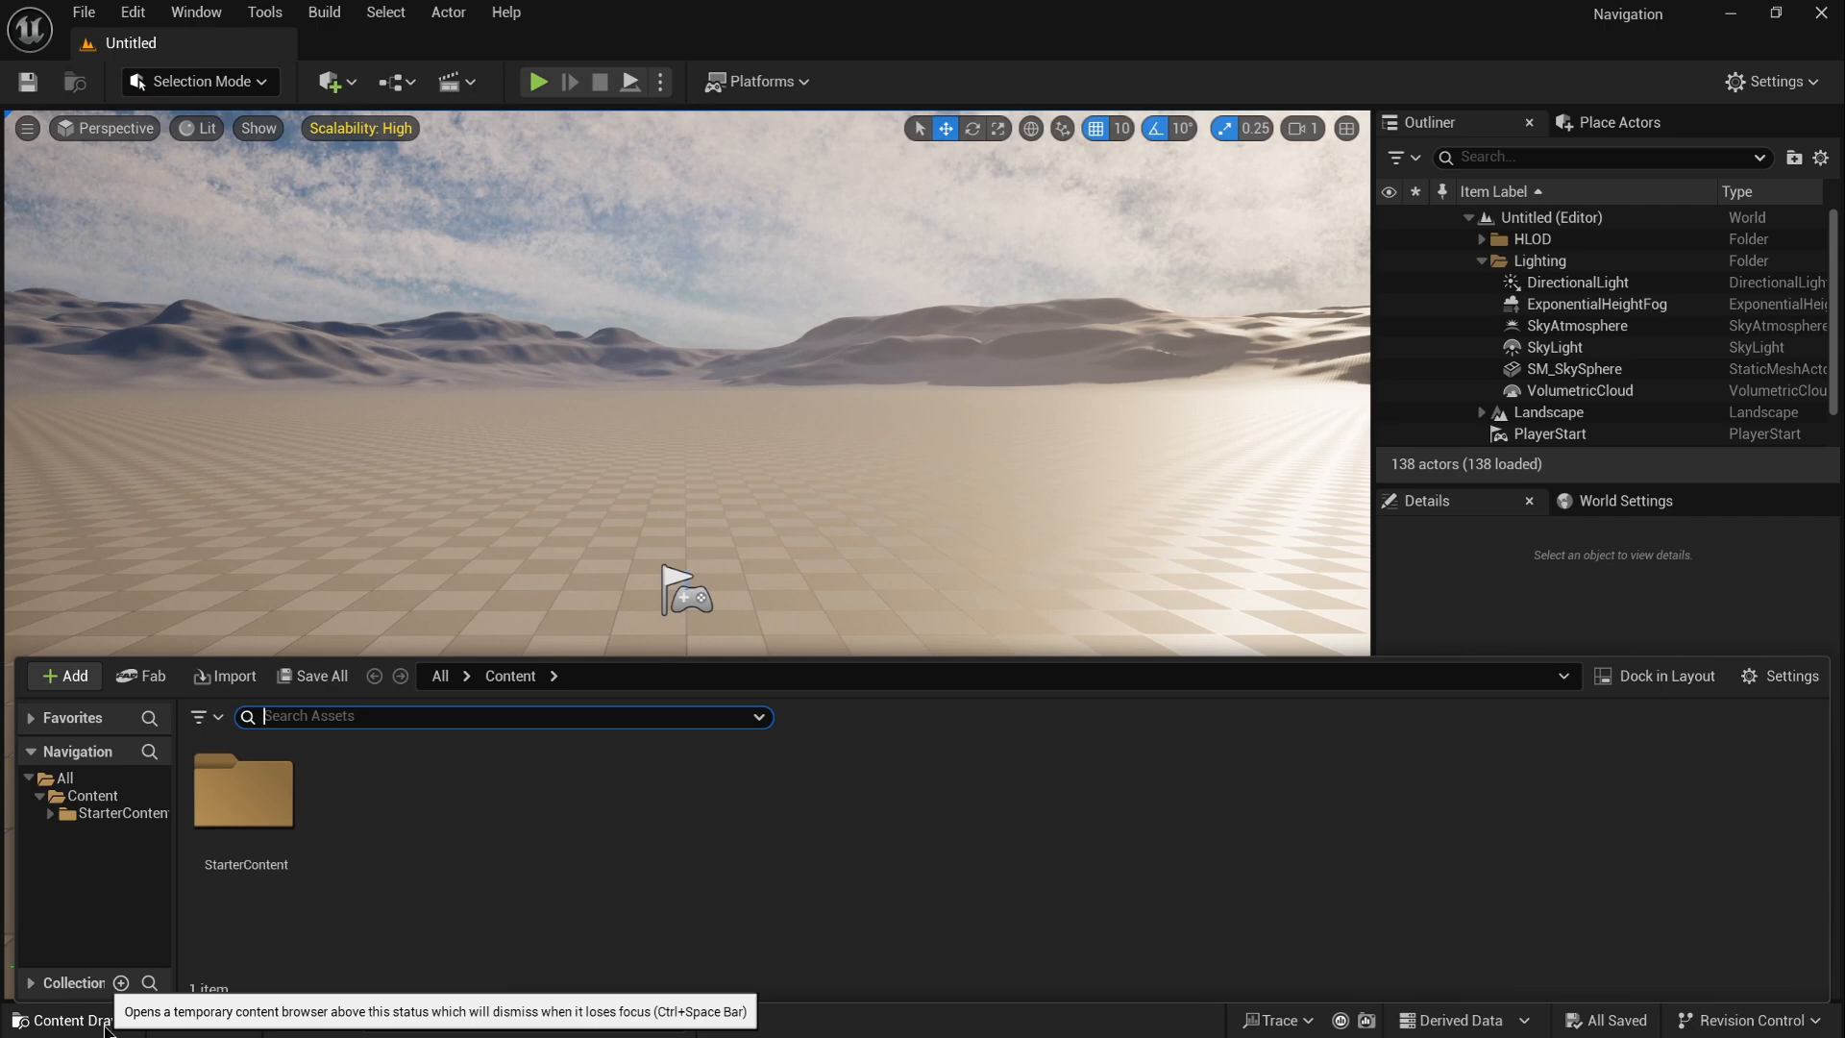
left_click(103, 1027)
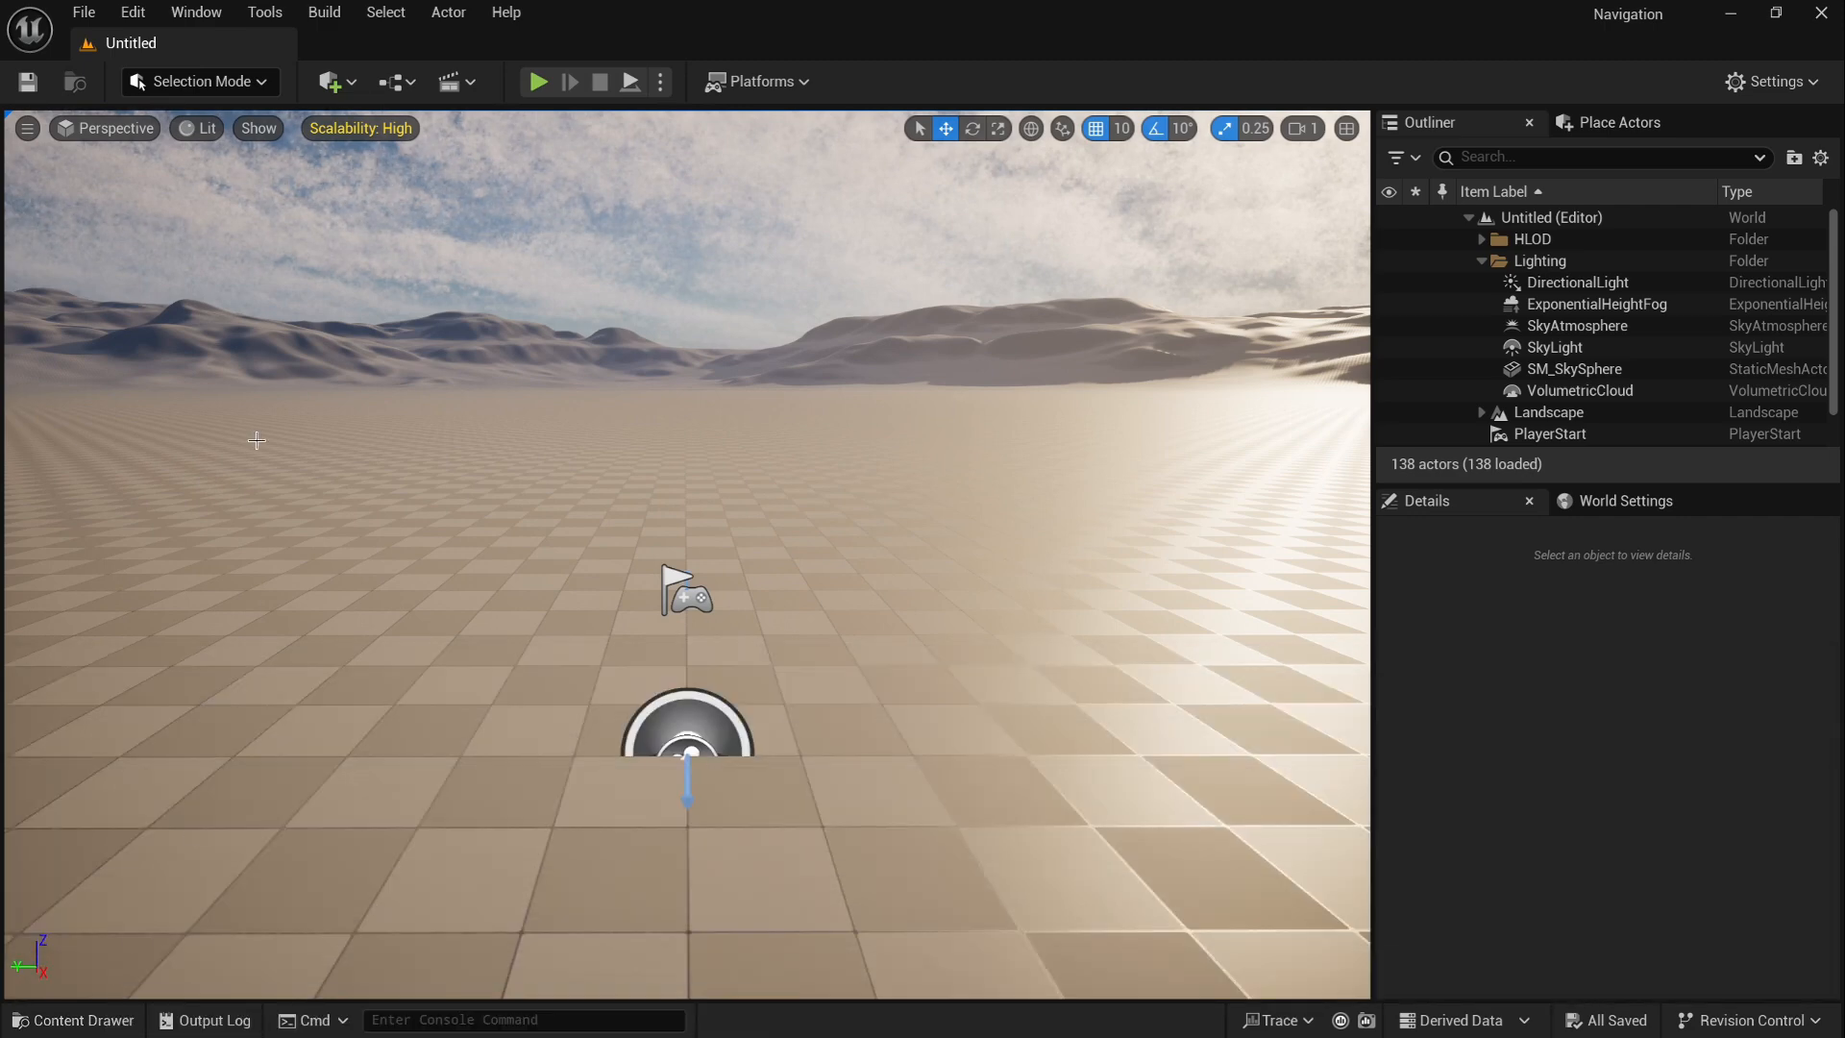
Step: Reopen the docked Content Browser as Content Browser 1
left_click(196, 12)
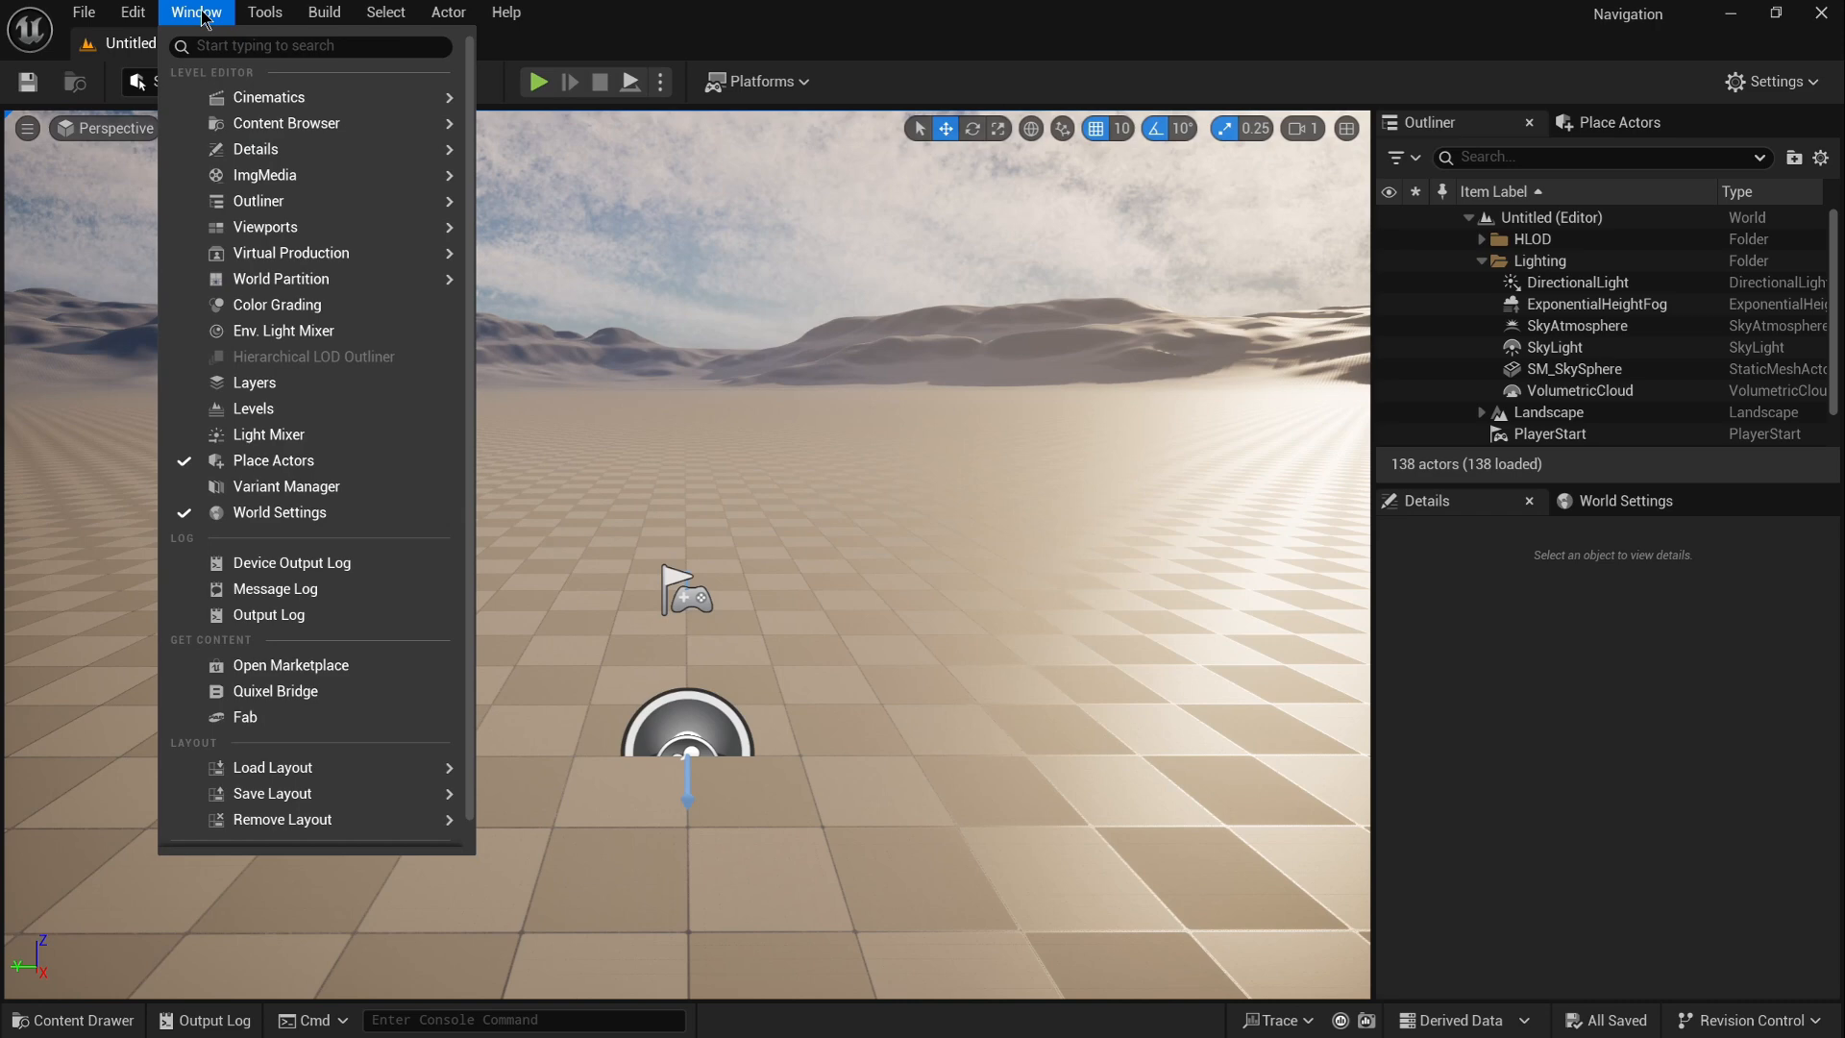
mouse_move(317, 123)
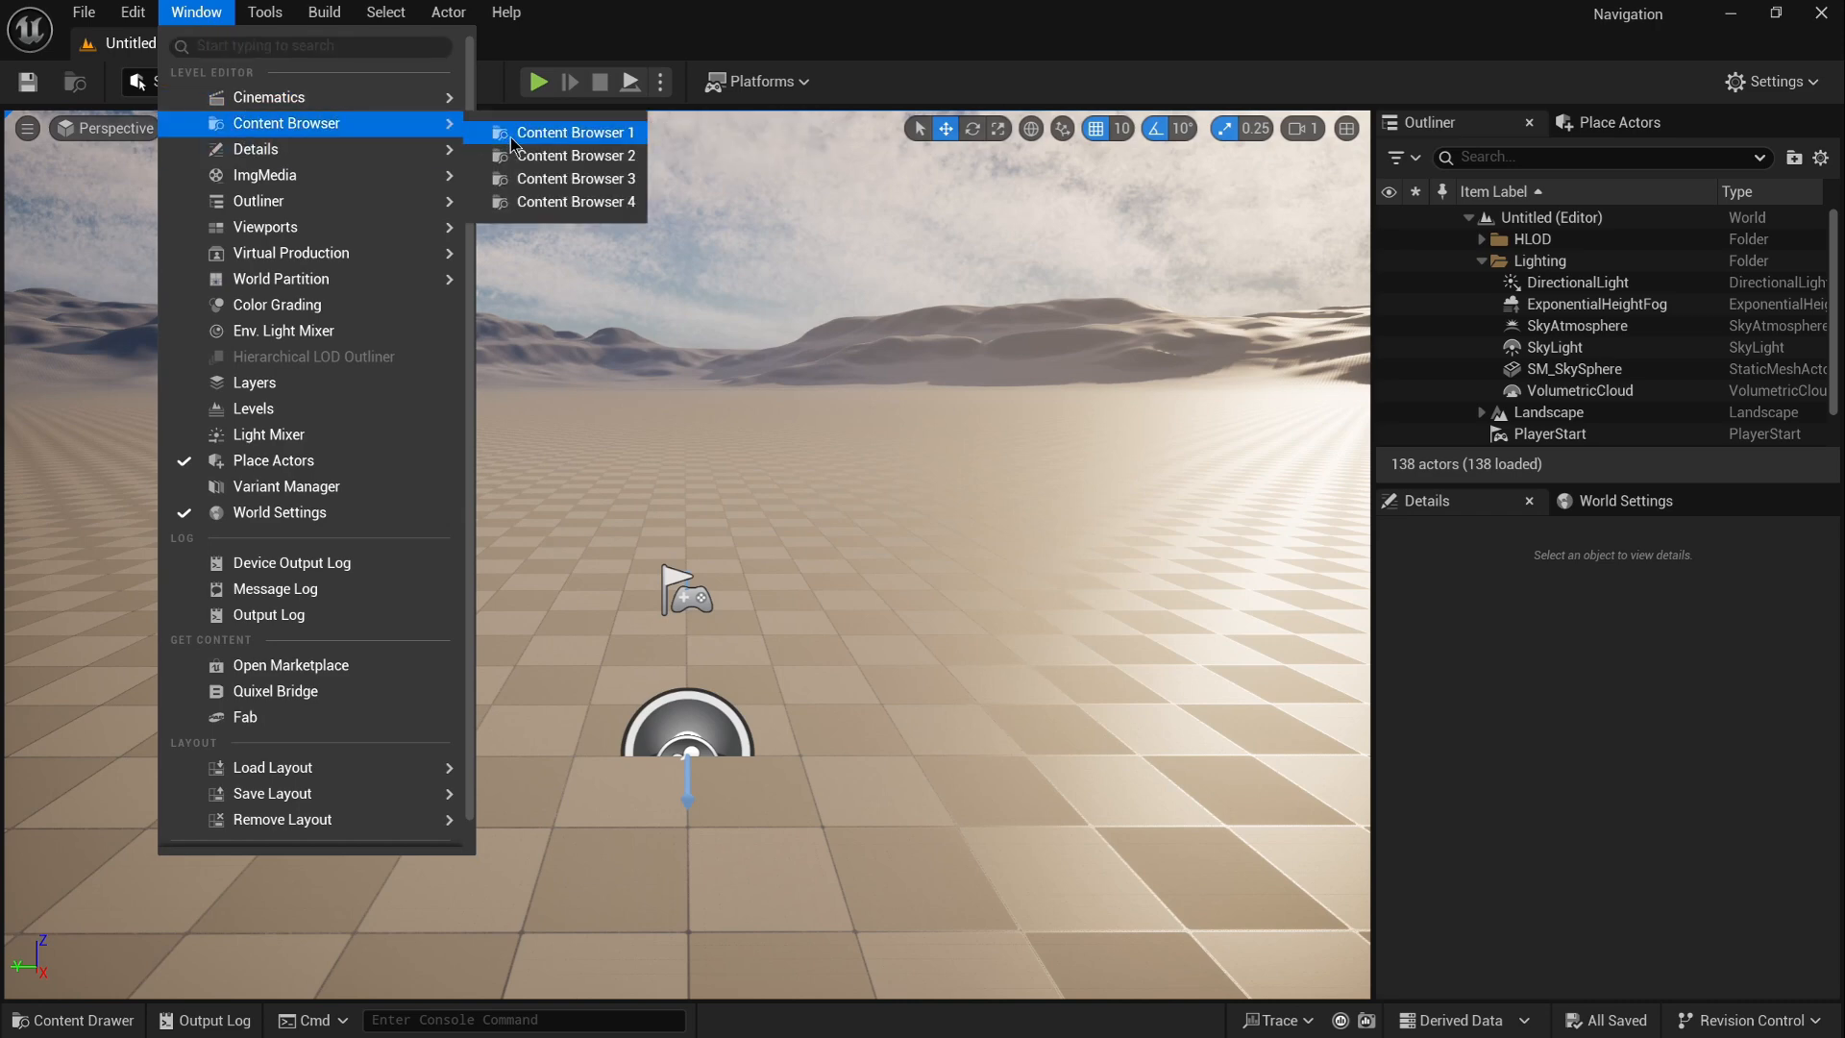
left_click(544, 131)
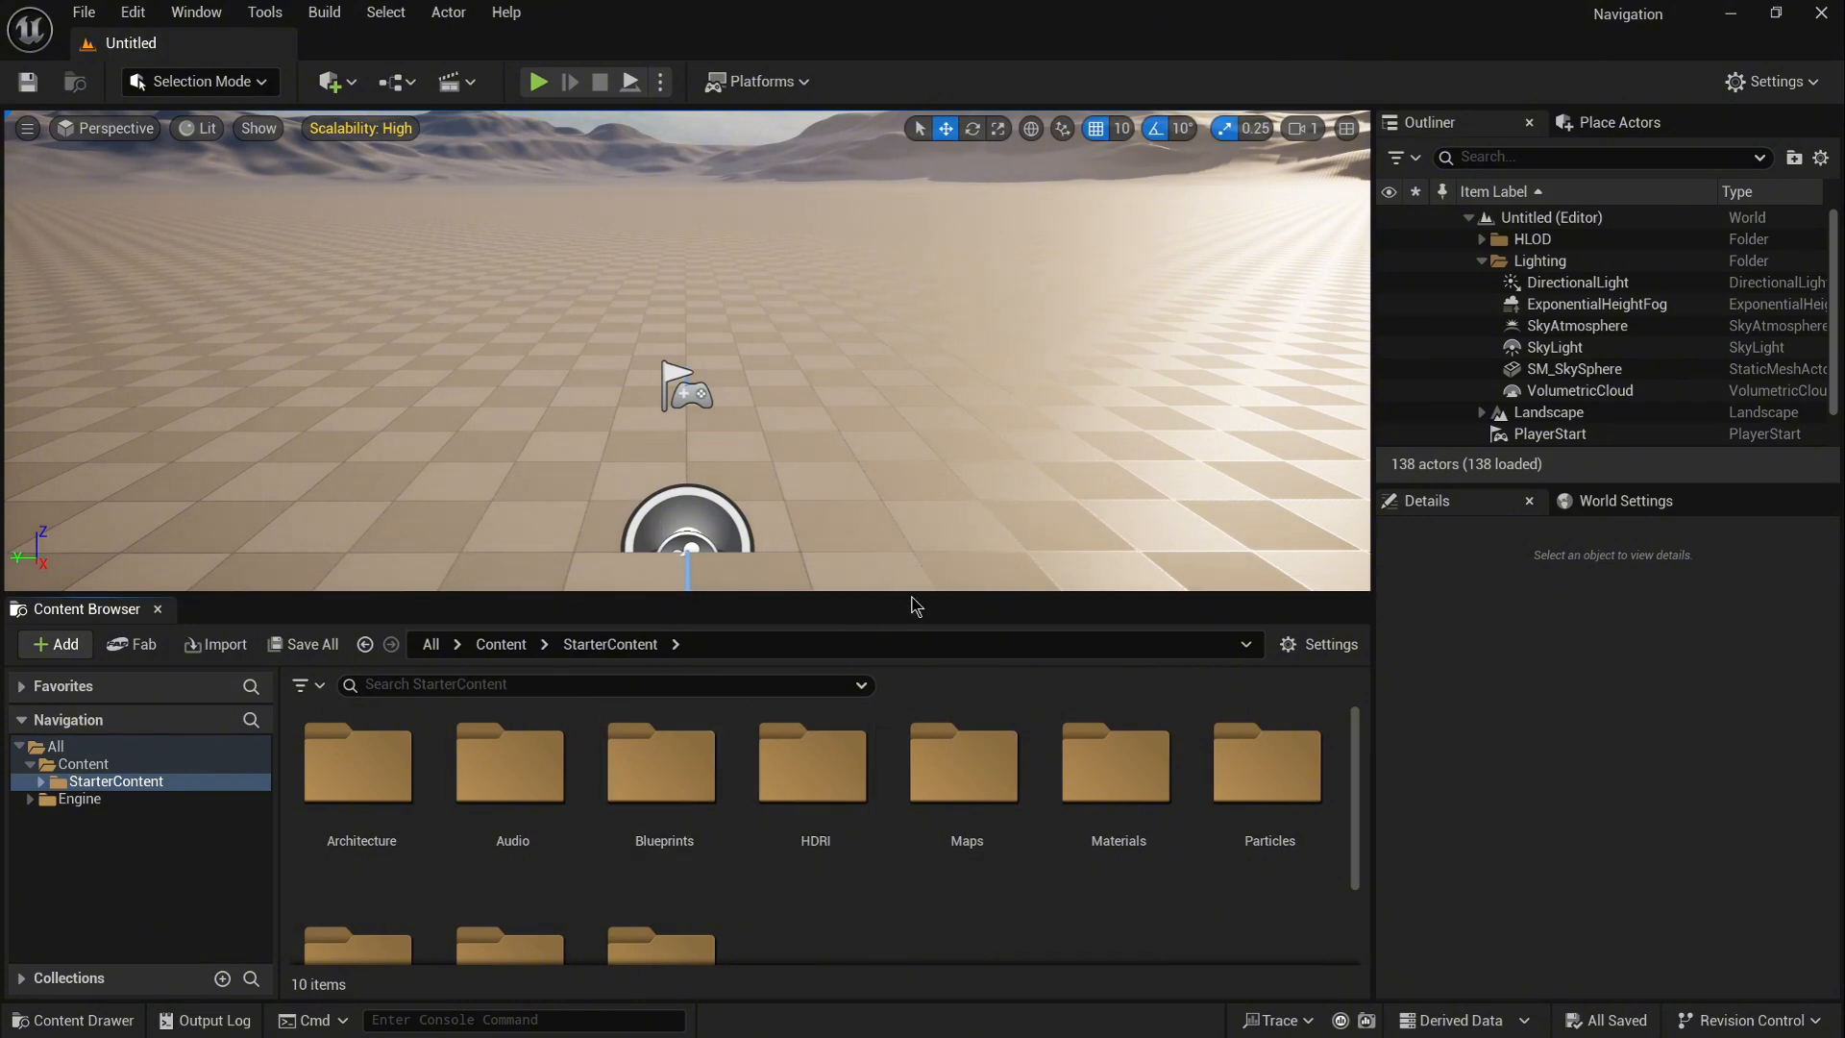
Step: Resize the editor layout for a shorter Content Browser, a wider Outliner and Details area, and a taller Outliner
left_click_drag(920, 602, 924, 708)
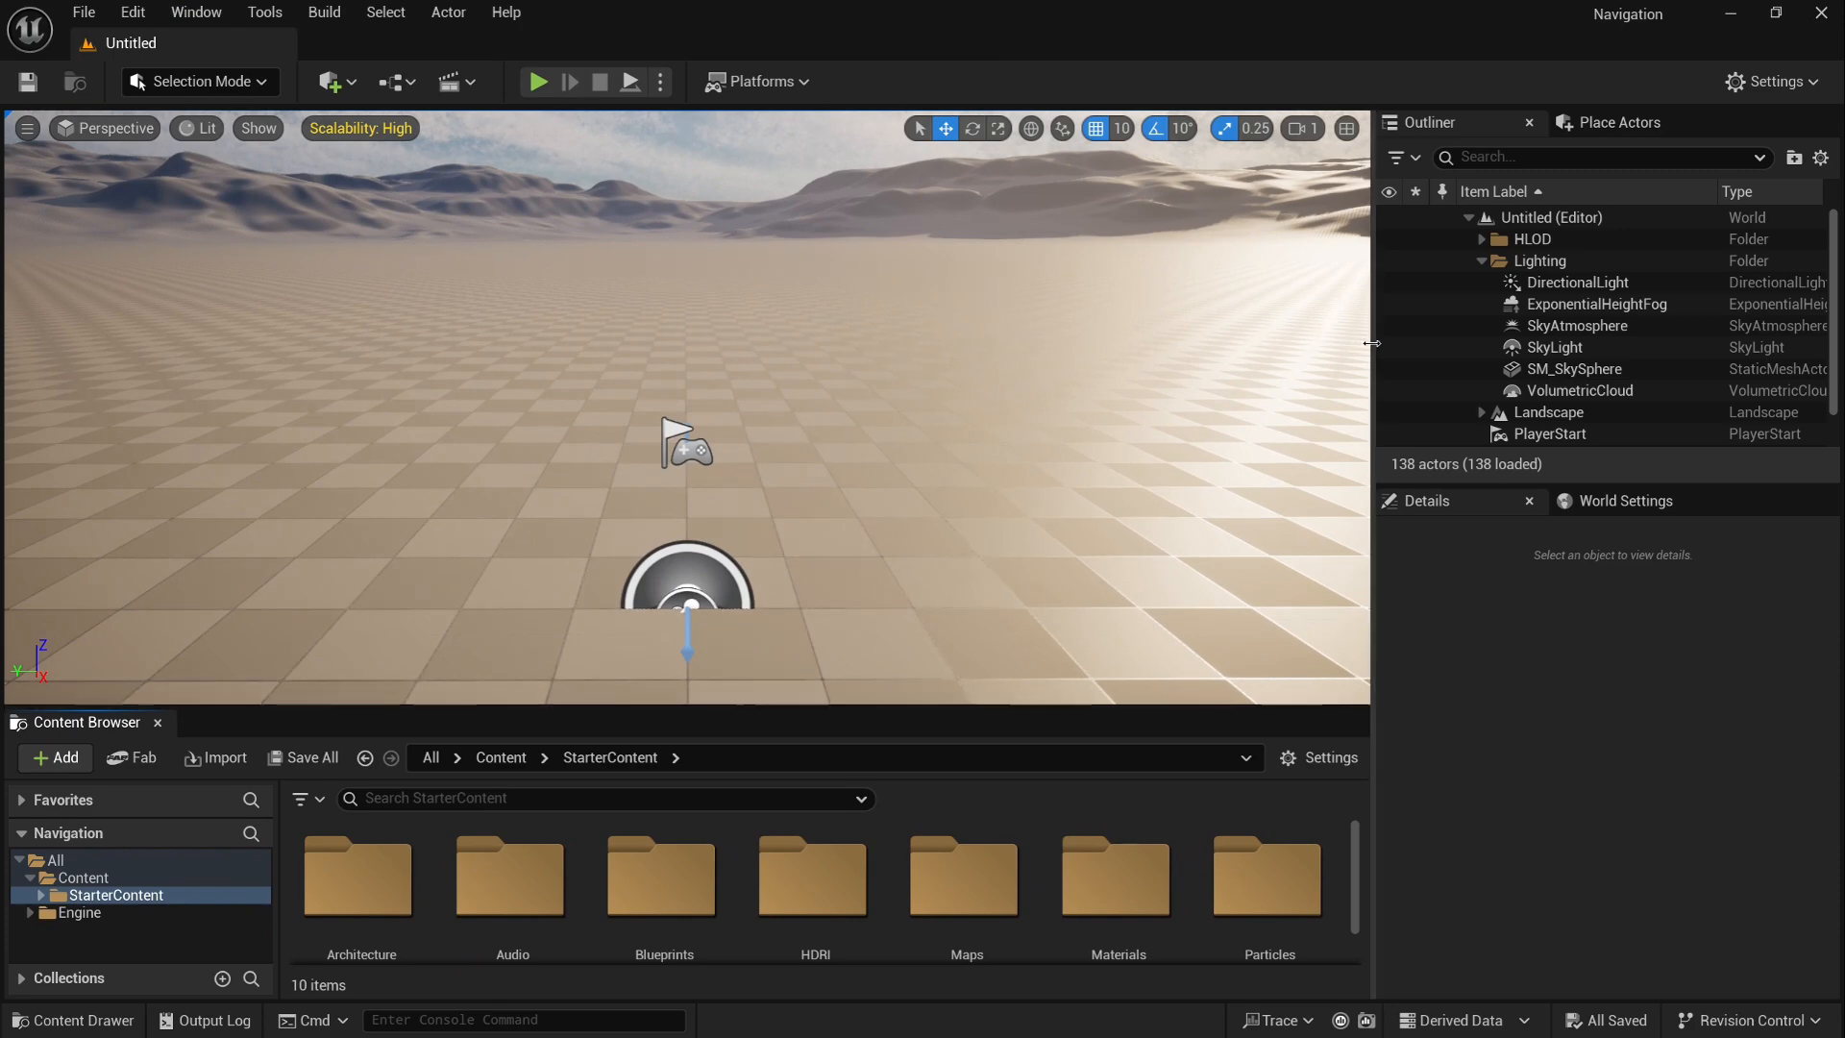
left_click_drag(1374, 344, 1135, 344)
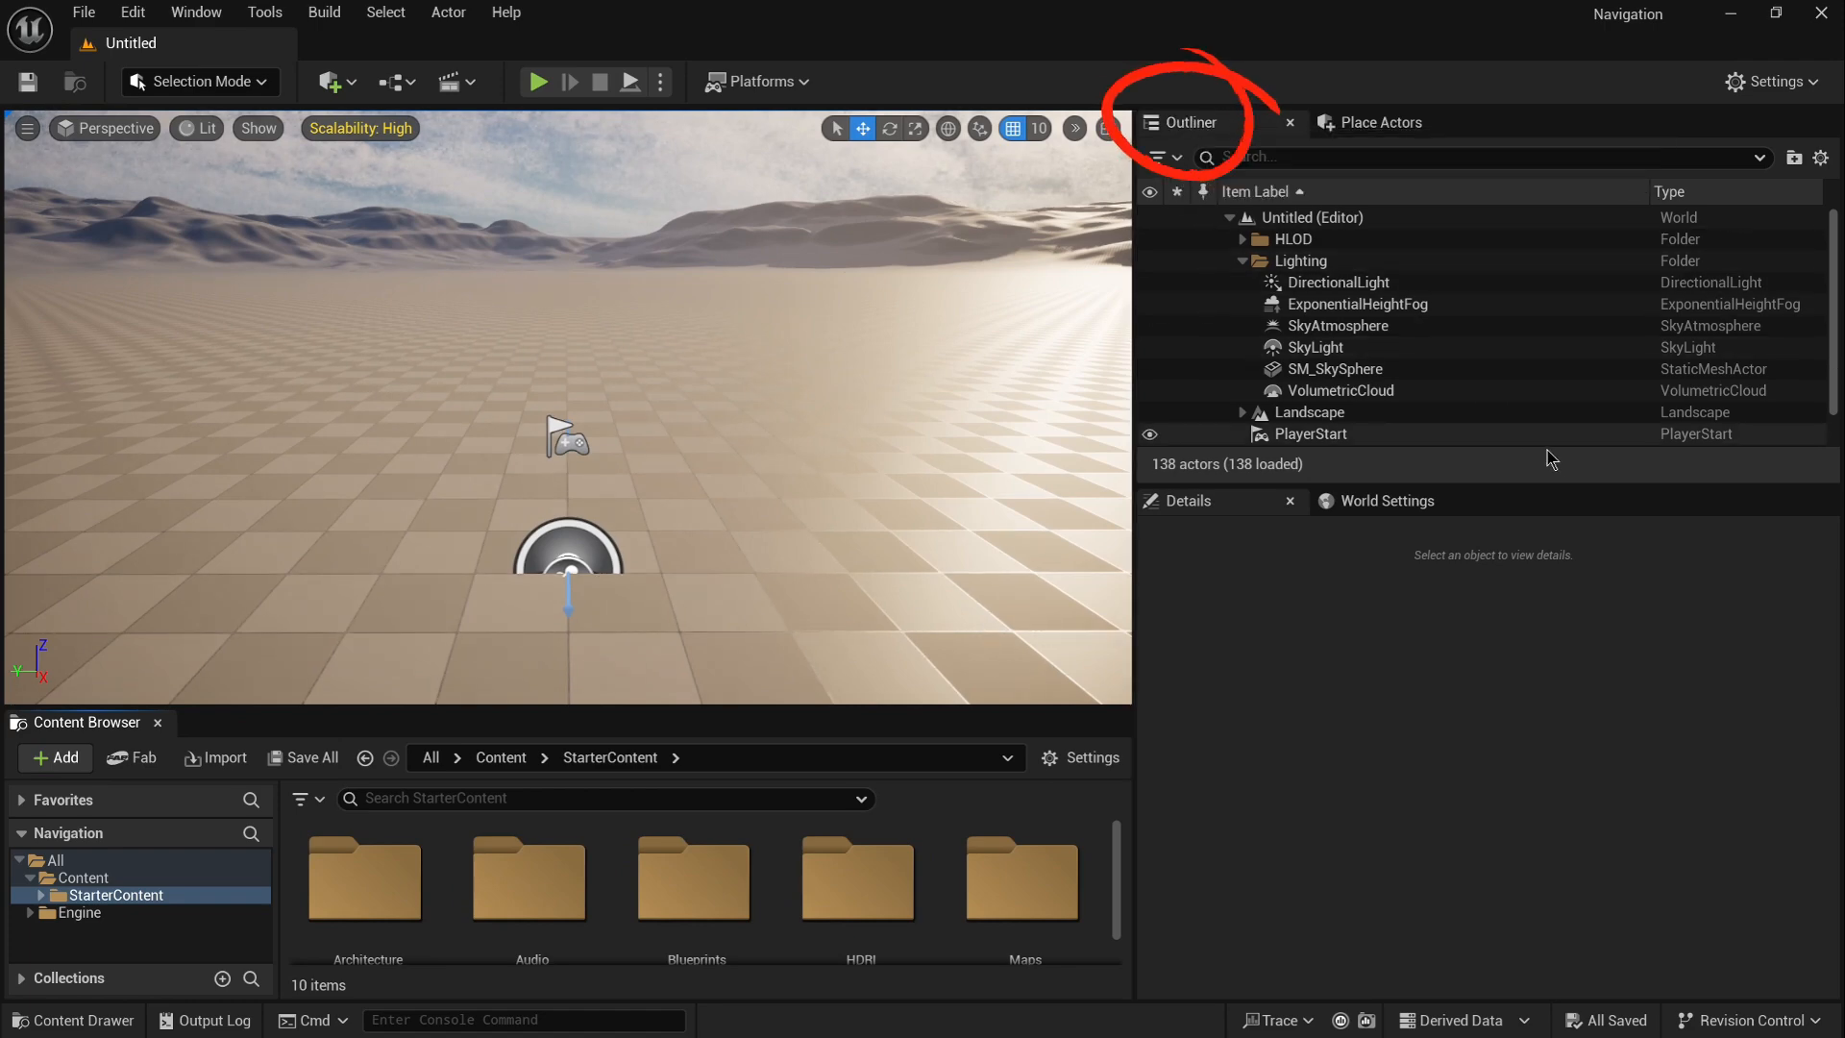
mouse_move(1574, 485)
left_mouse_down()
mouse_move(1552, 843)
mouse_move(1504, 538)
mouse_move(1525, 812)
mouse_move(1518, 538)
left_mouse_up()
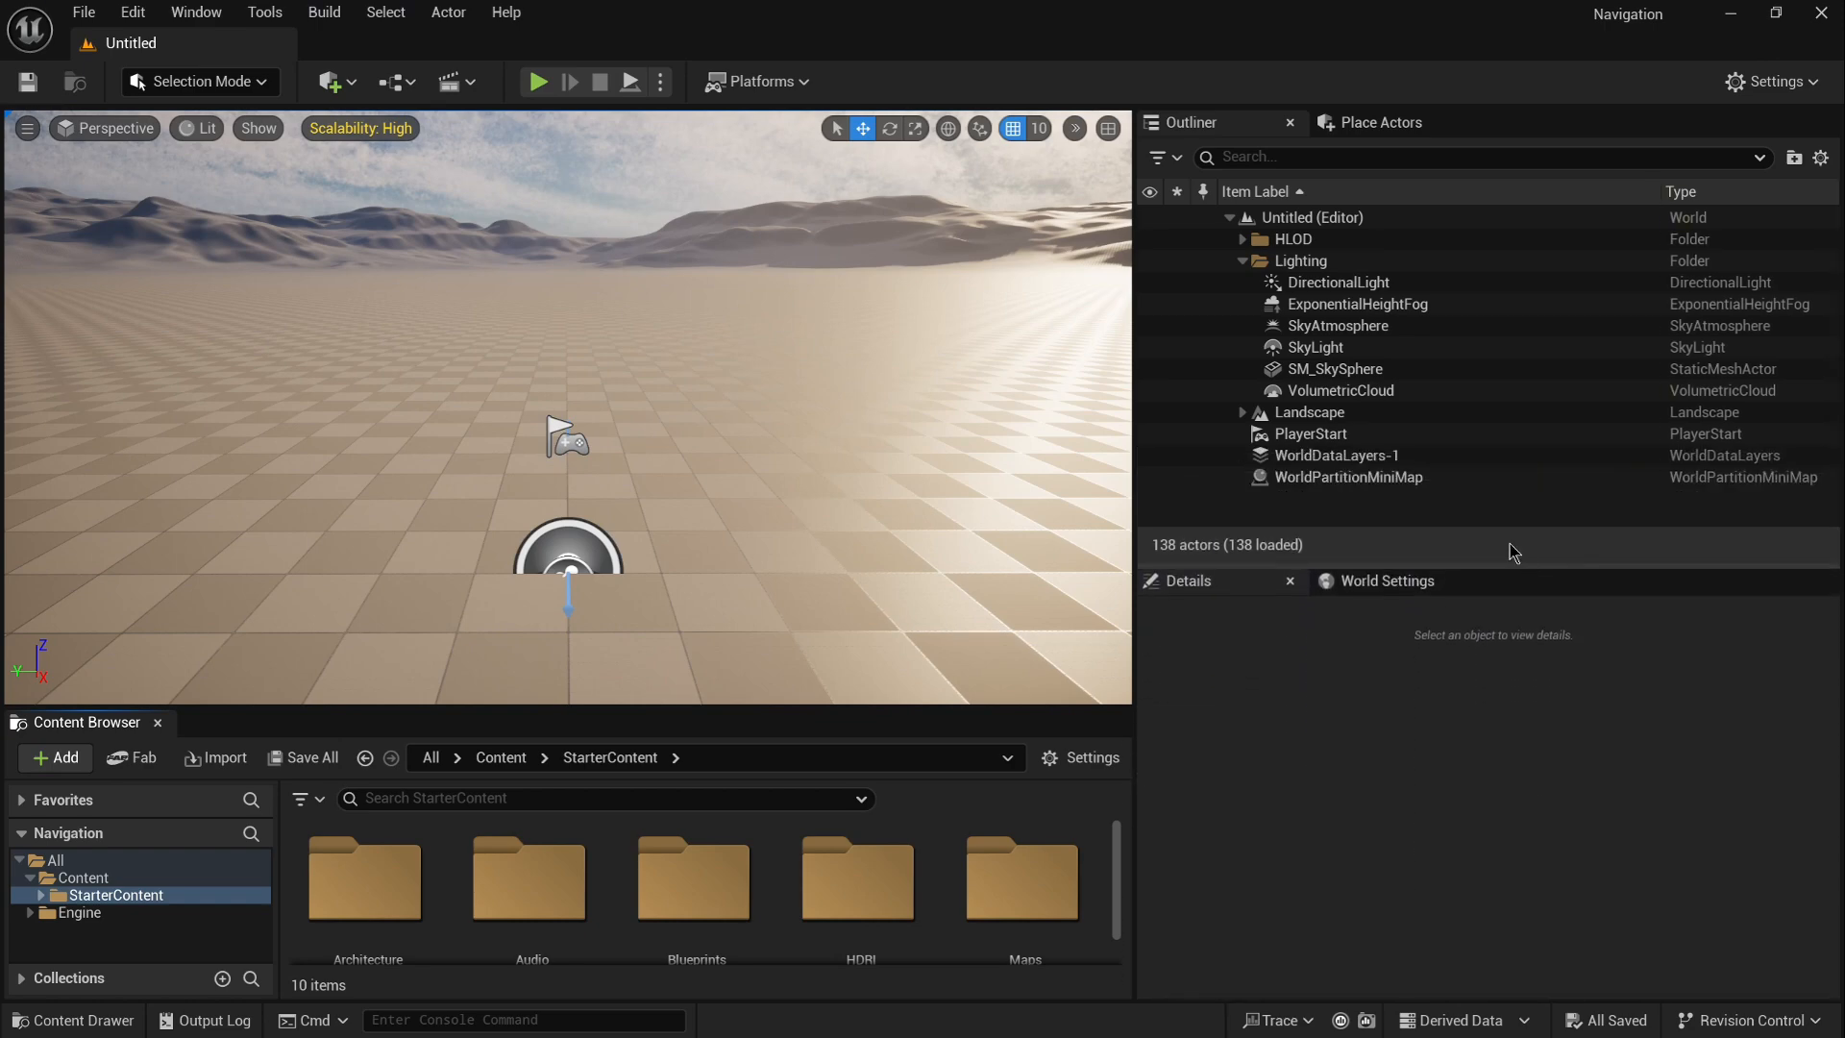
Step: Inspect DirectionalLight, SkyLight and Landscape from the Outliner, and select a landscape tile directly in the viewport
left_click(1334, 287)
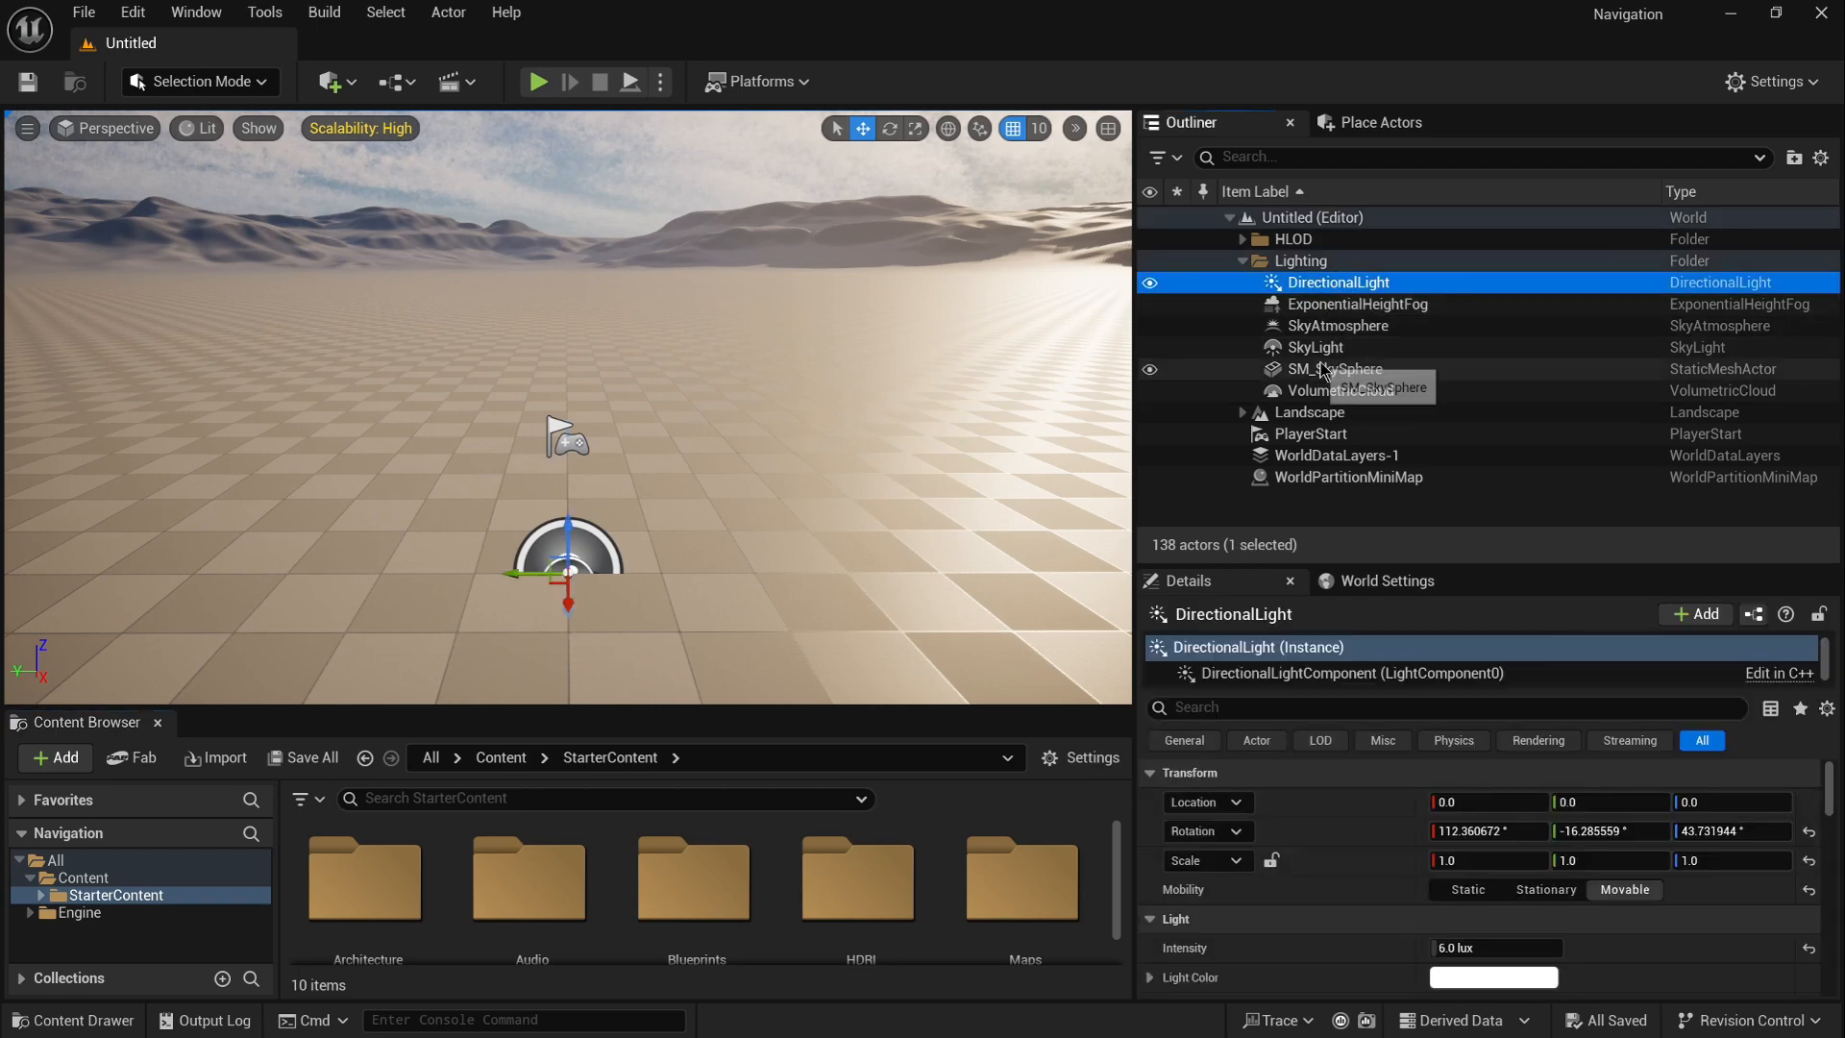
left_click(1322, 349)
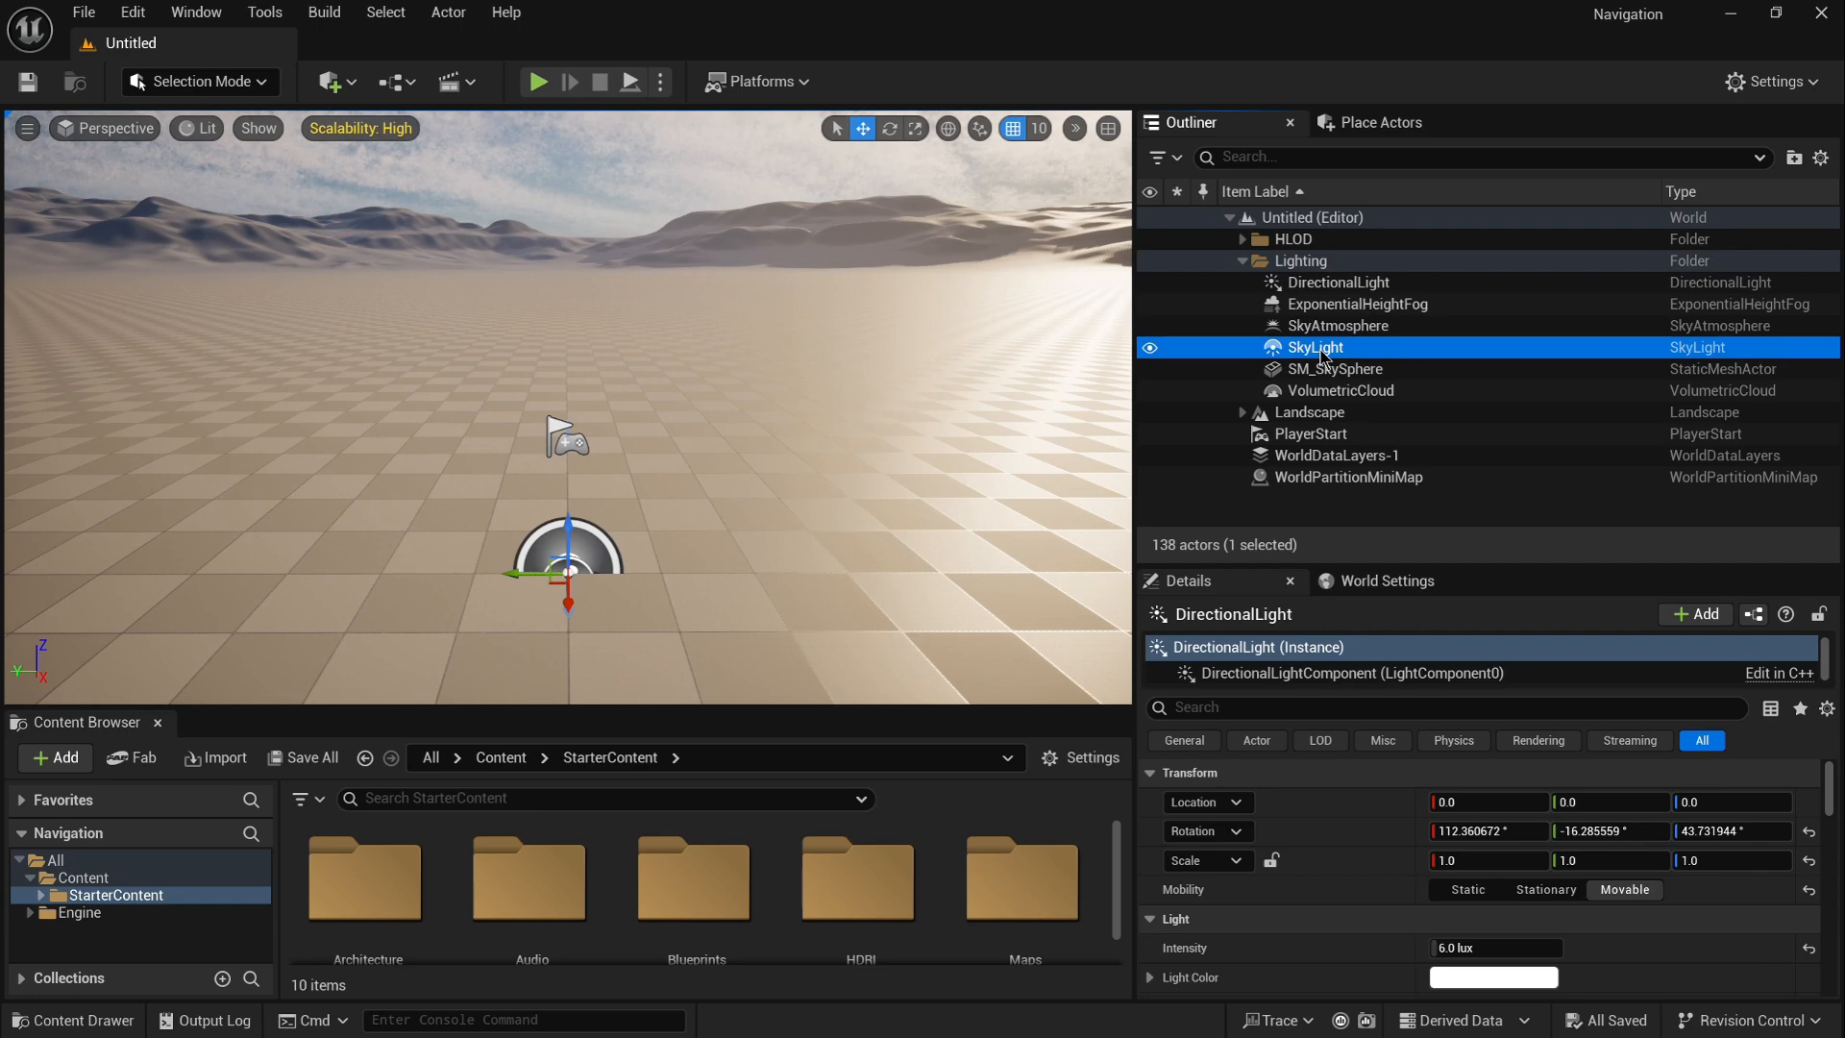
left_click(1325, 413)
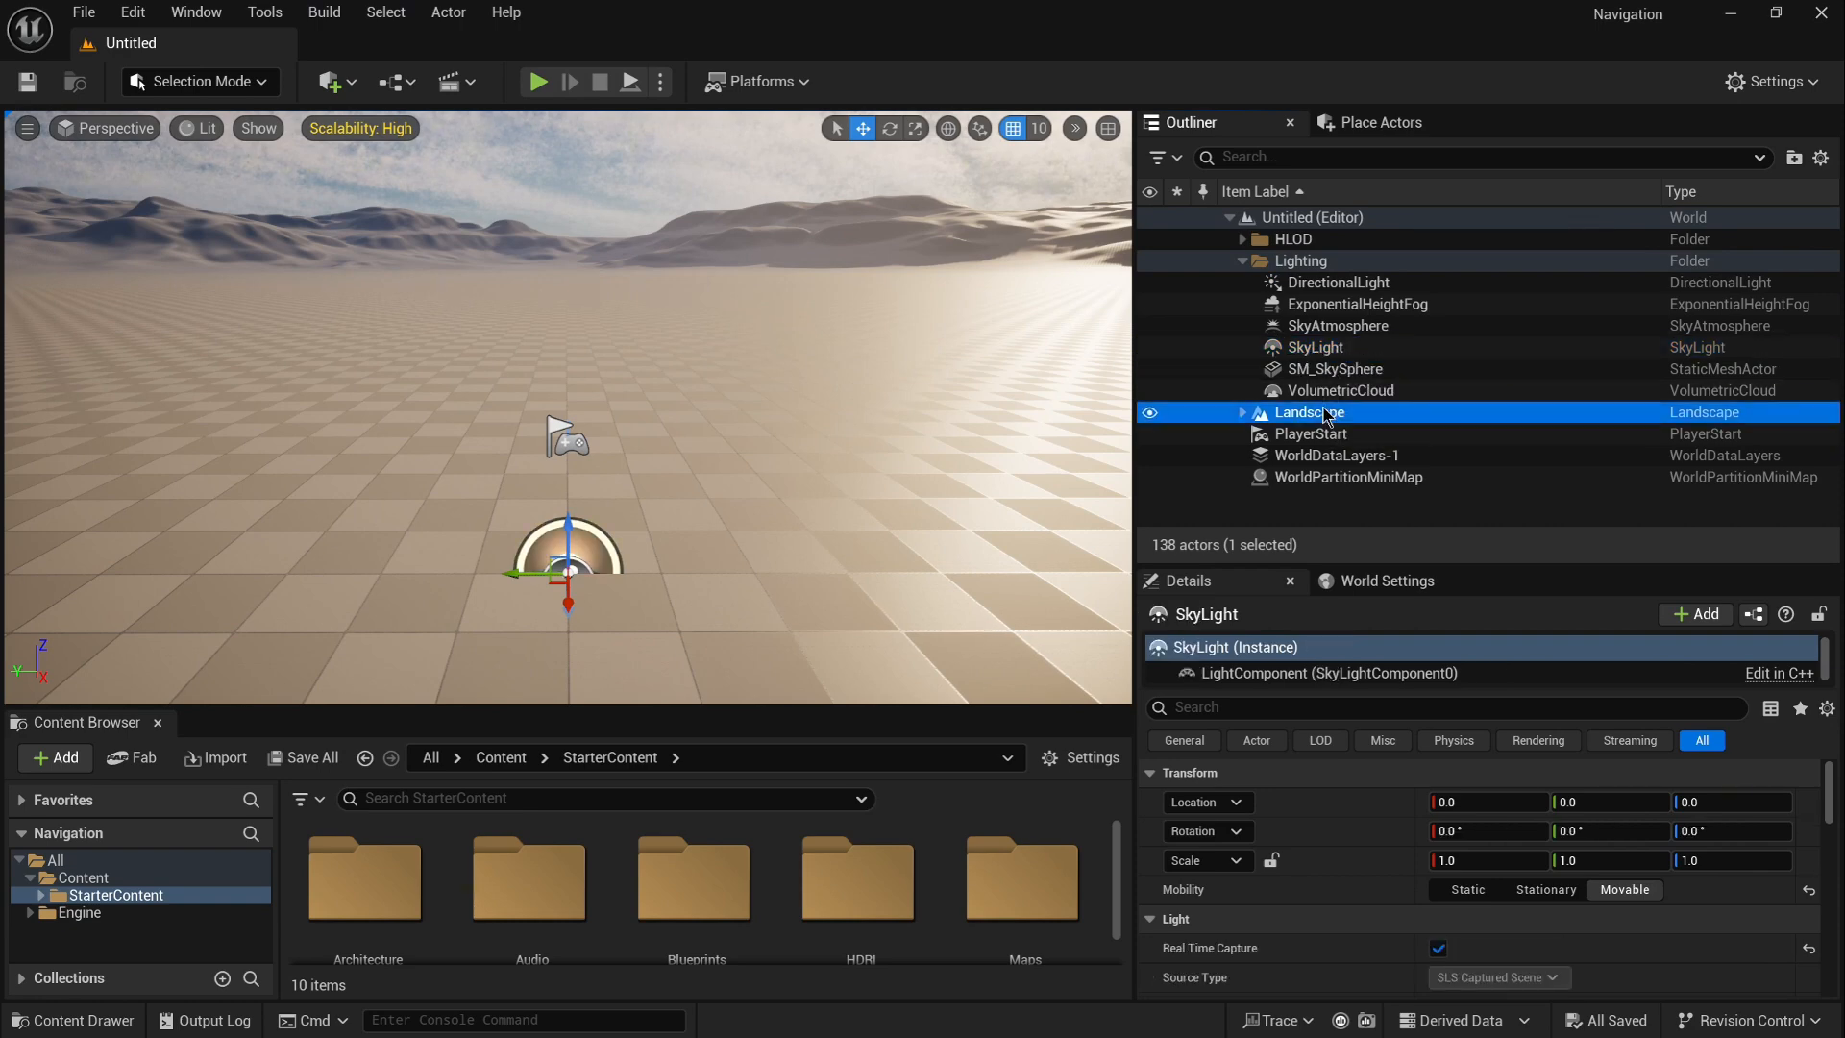
left_click(1324, 291)
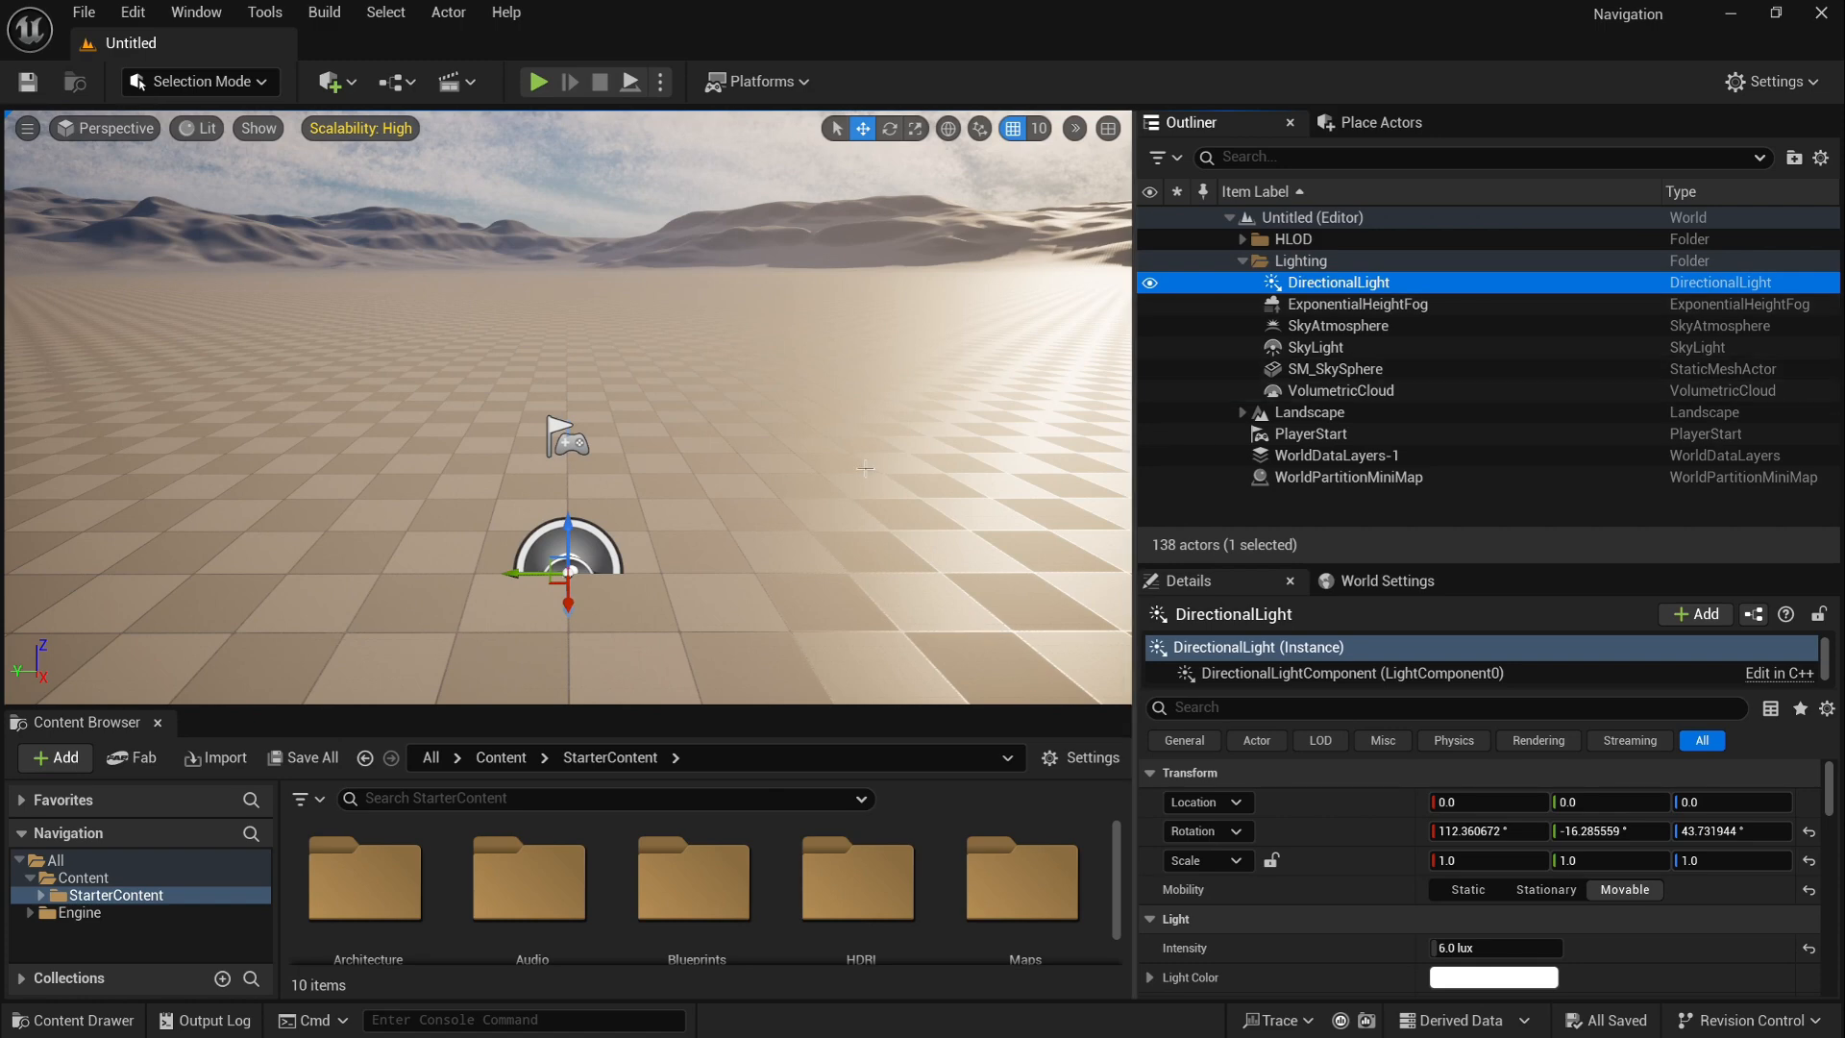
left_click(825, 371)
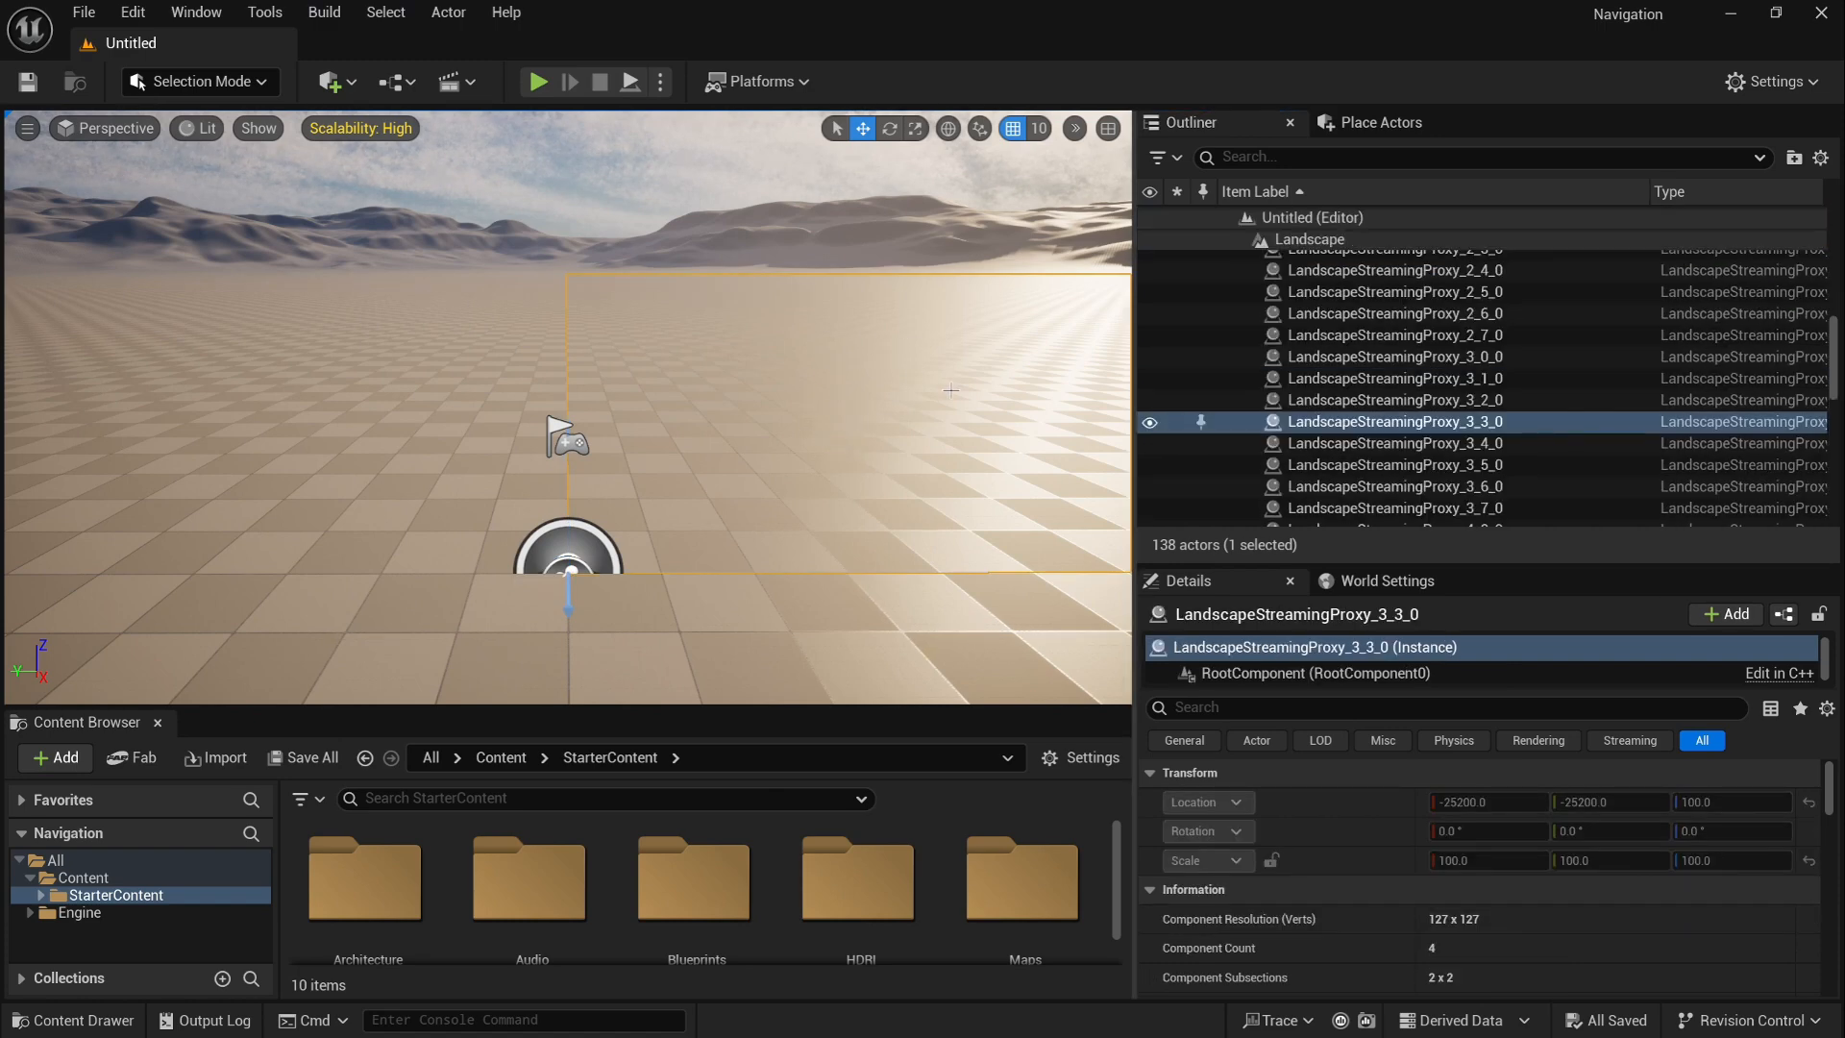
left_click_drag(1830, 377, 1830, 282)
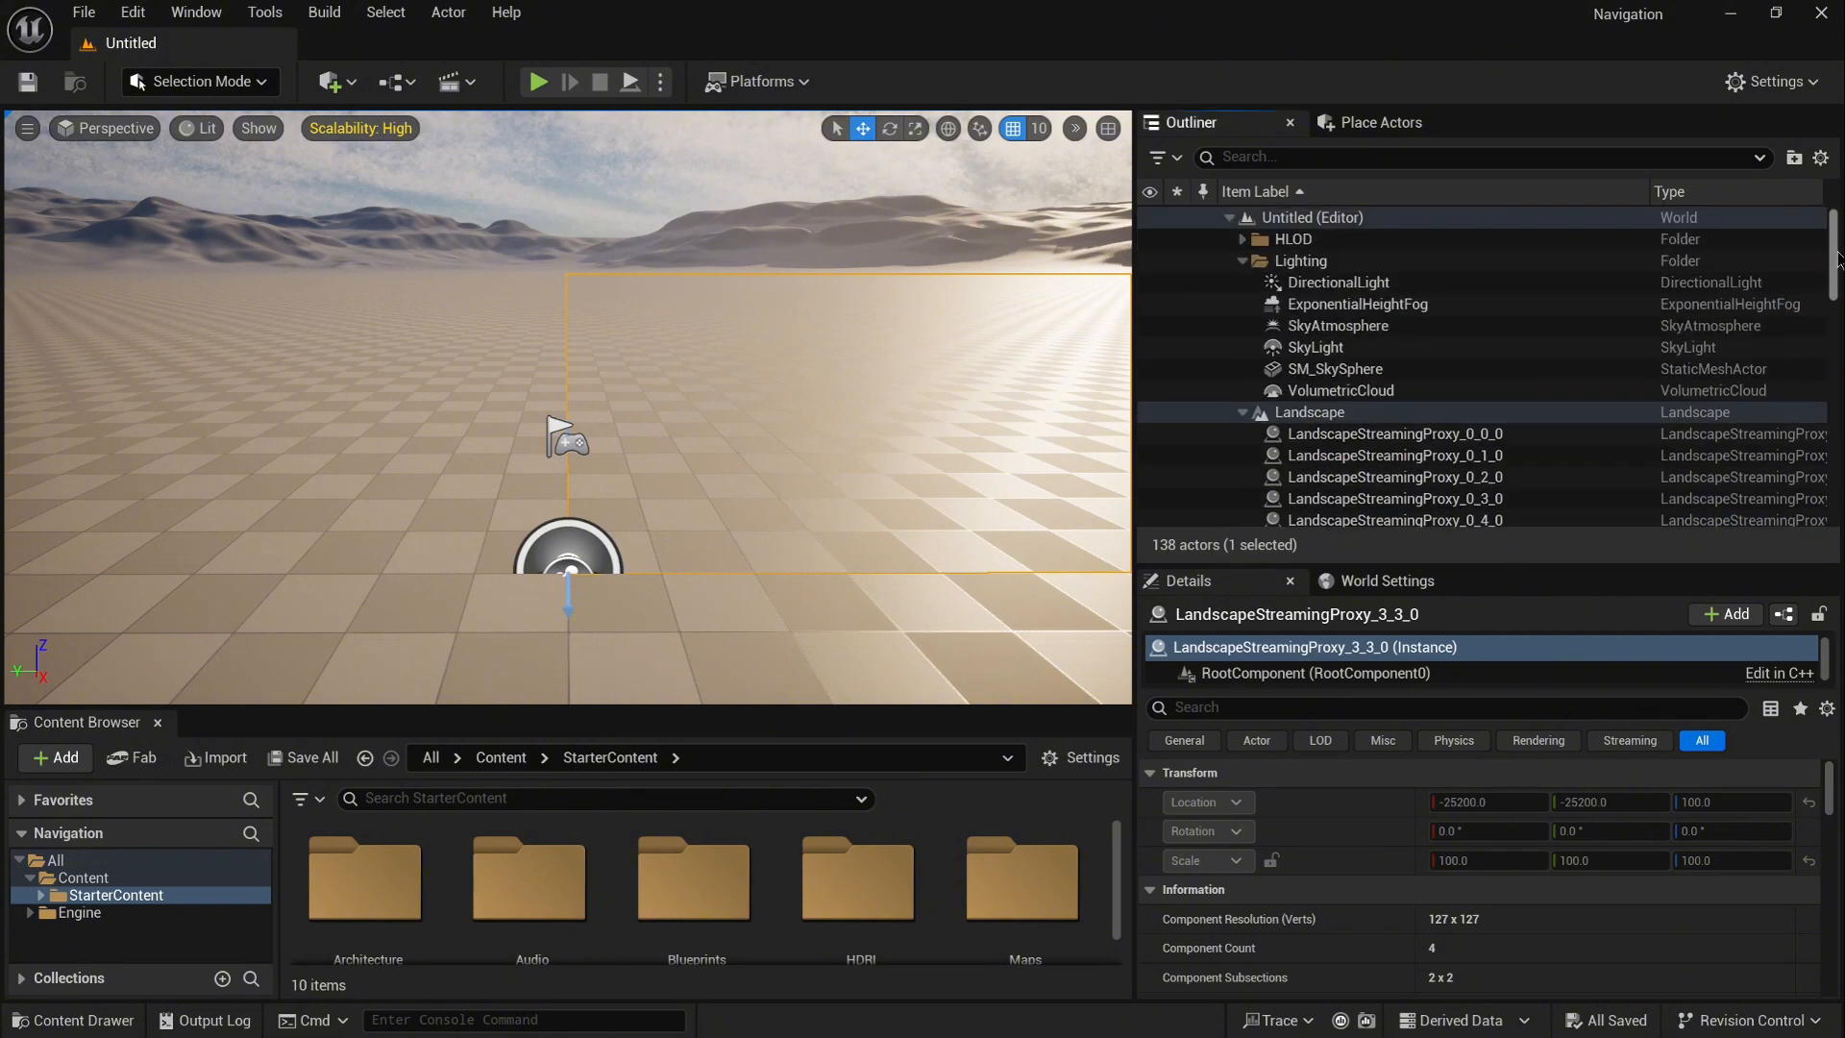
Step: Collapse the Landscape entry in the Outliner, and collapse and re-expand the Lighting folder
left_click(1242, 413)
left_click(1244, 415)
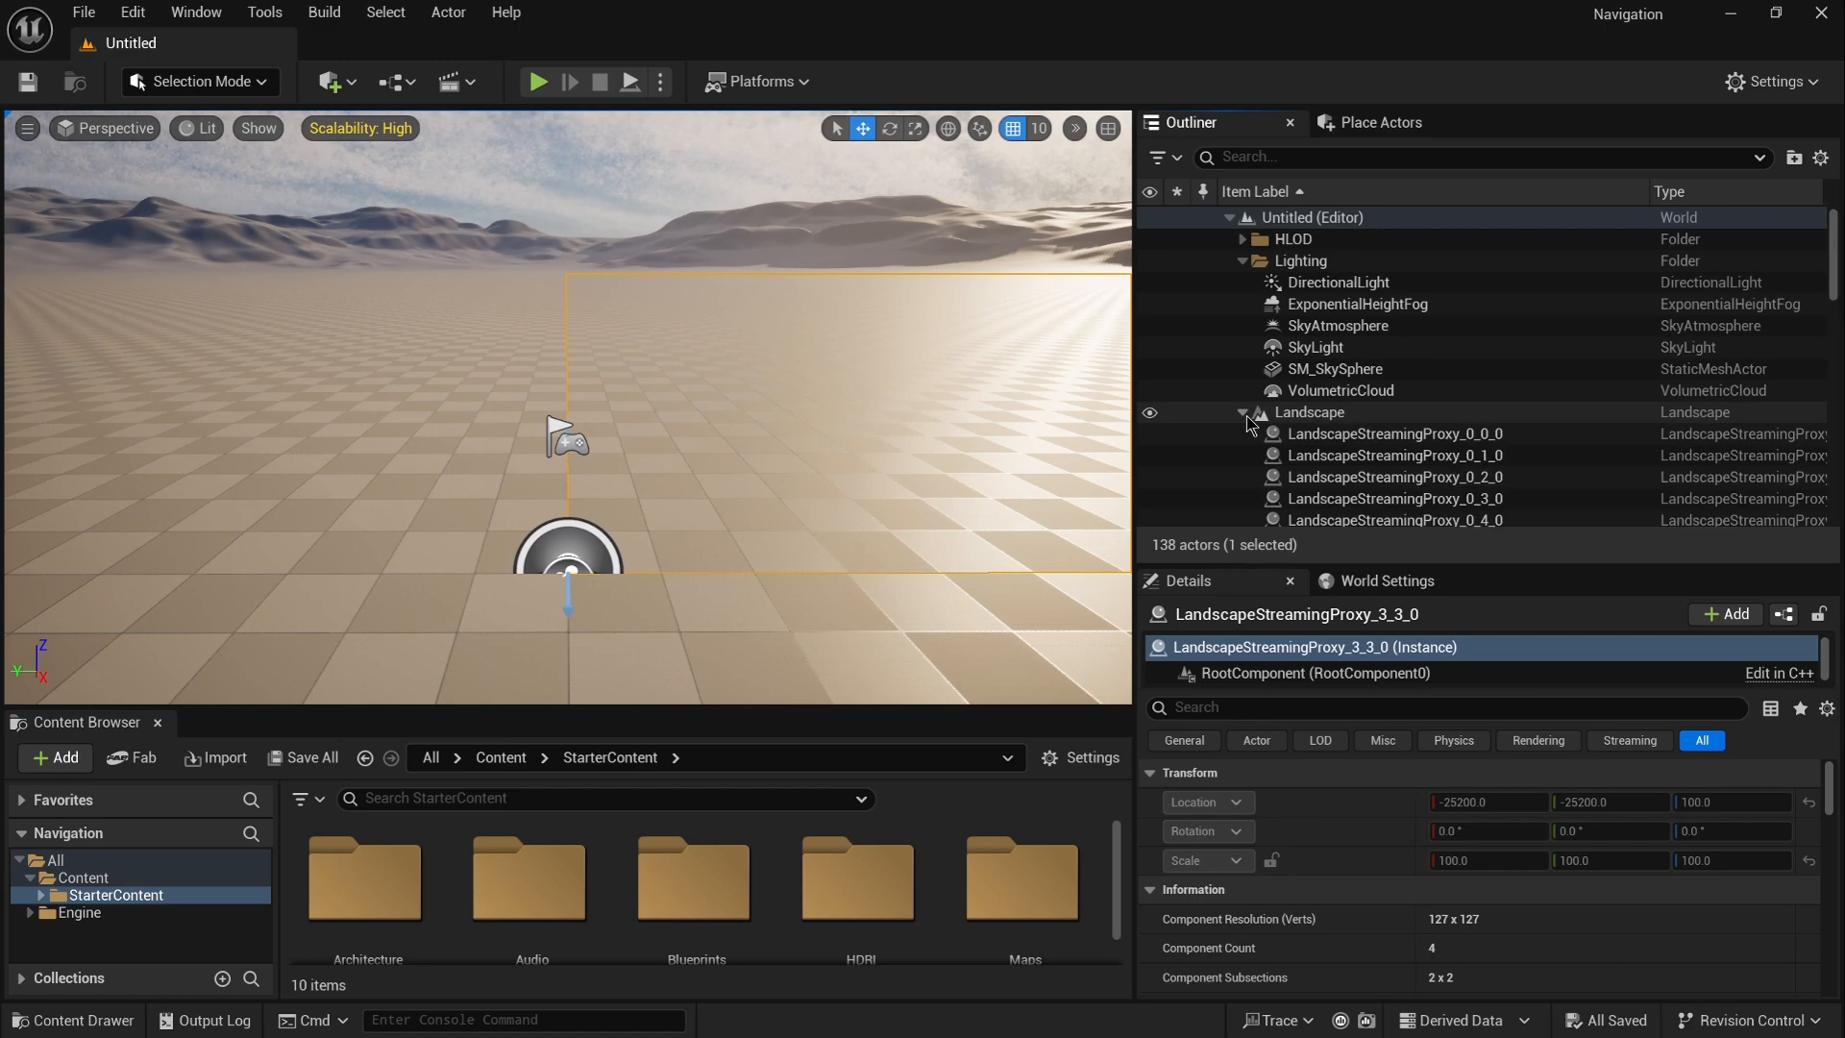
left_click(1244, 415)
left_click(1242, 261)
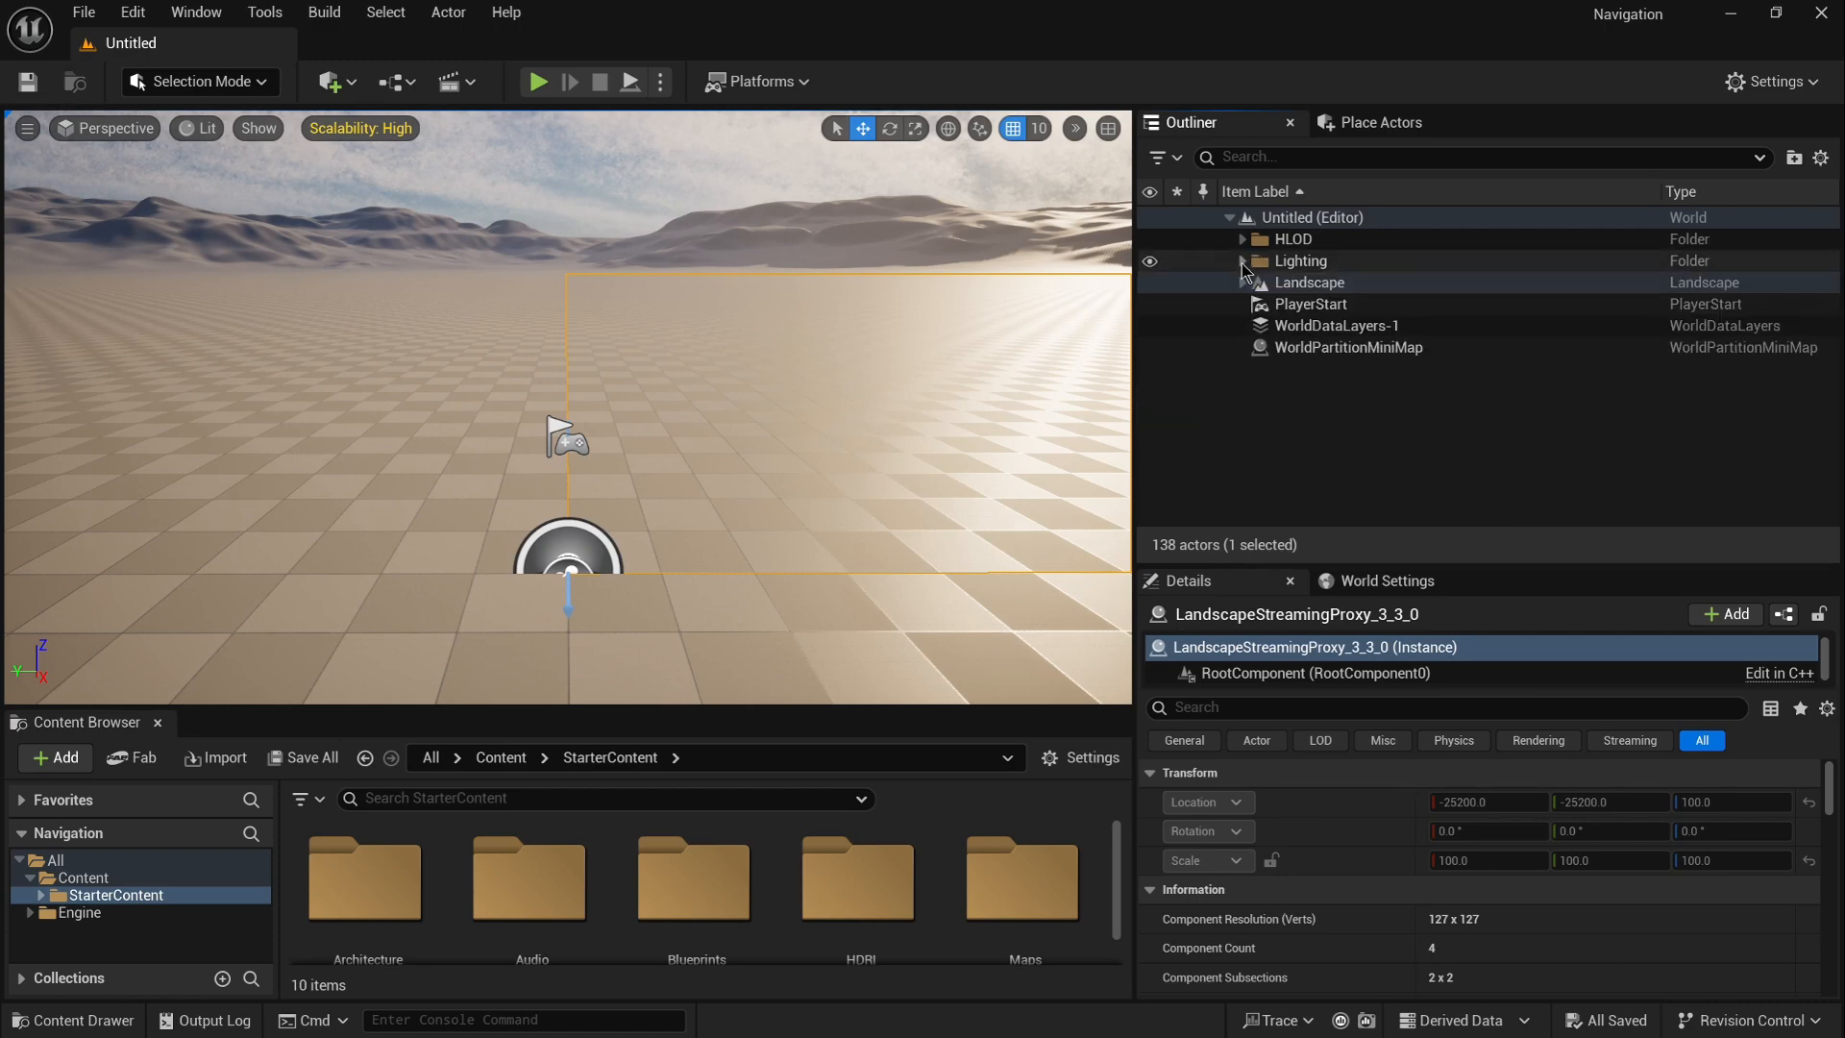
left_click(1243, 261)
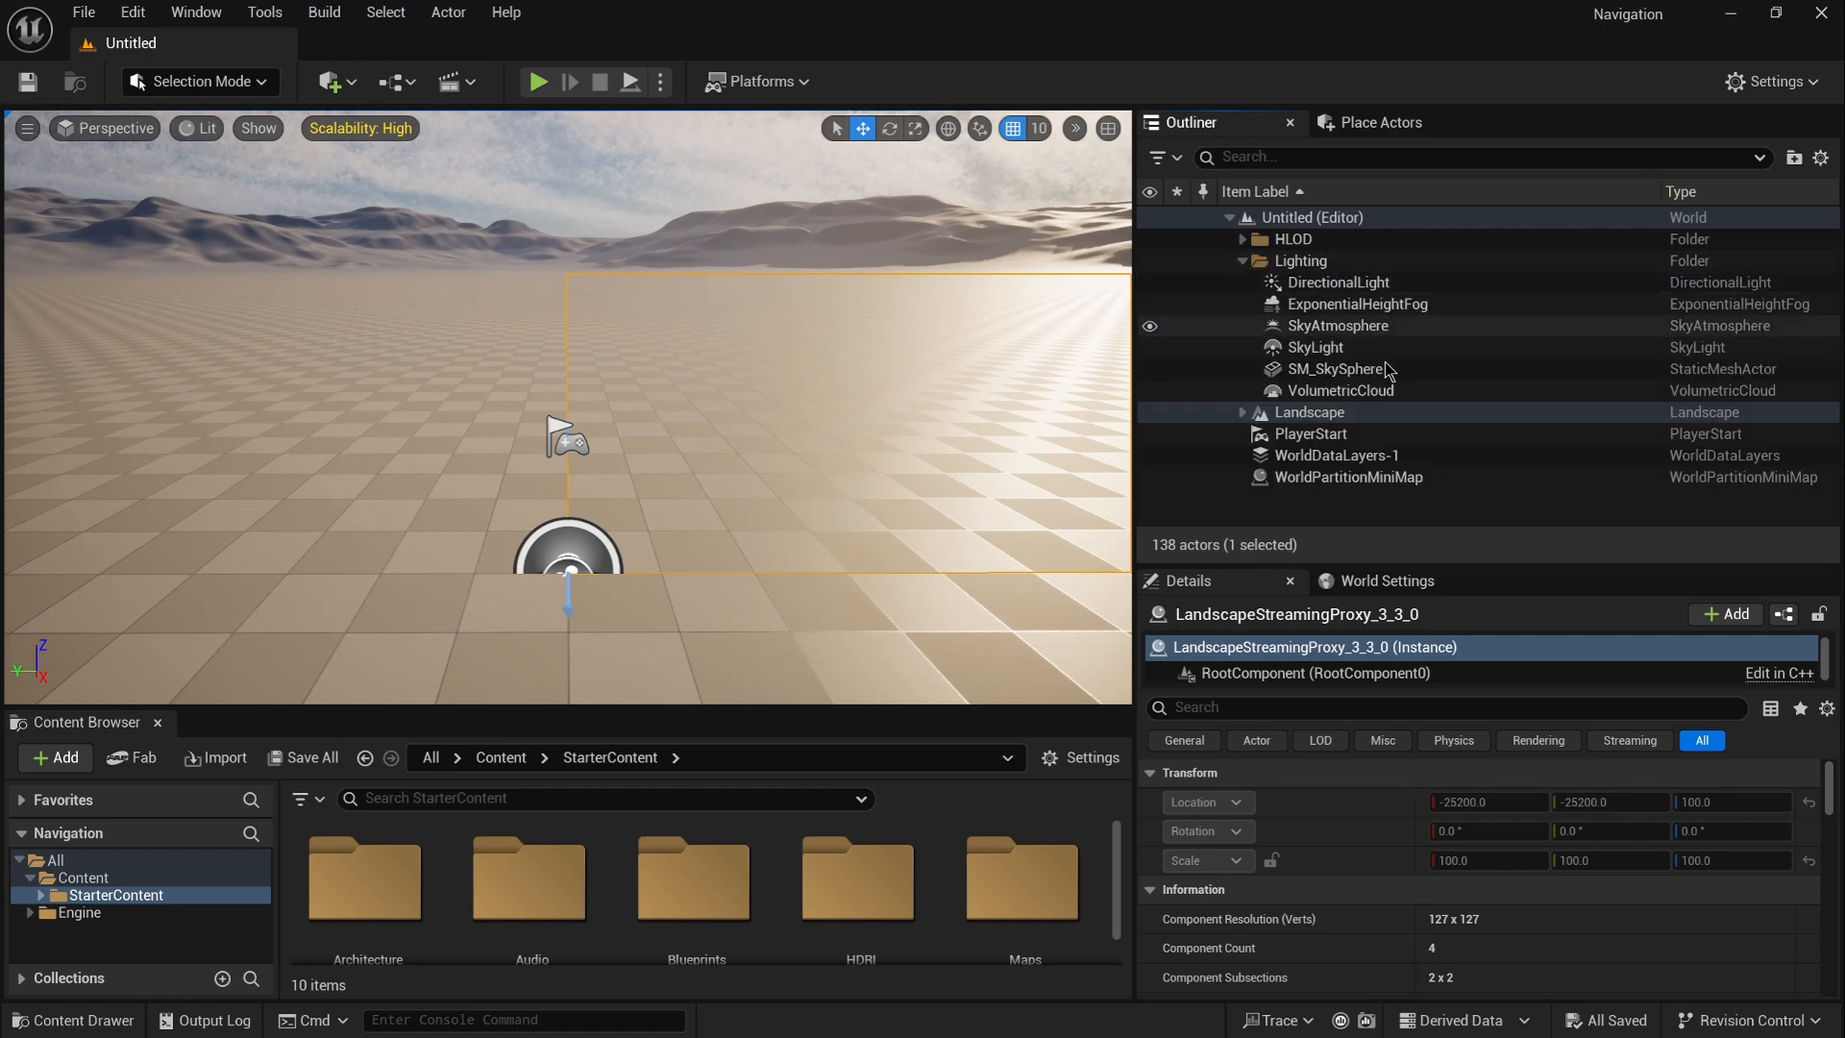
Step: Select all Lighting actors from DirectionalLight through VolumetricCloud in the Outliner and open their context options
left_click(1368, 288)
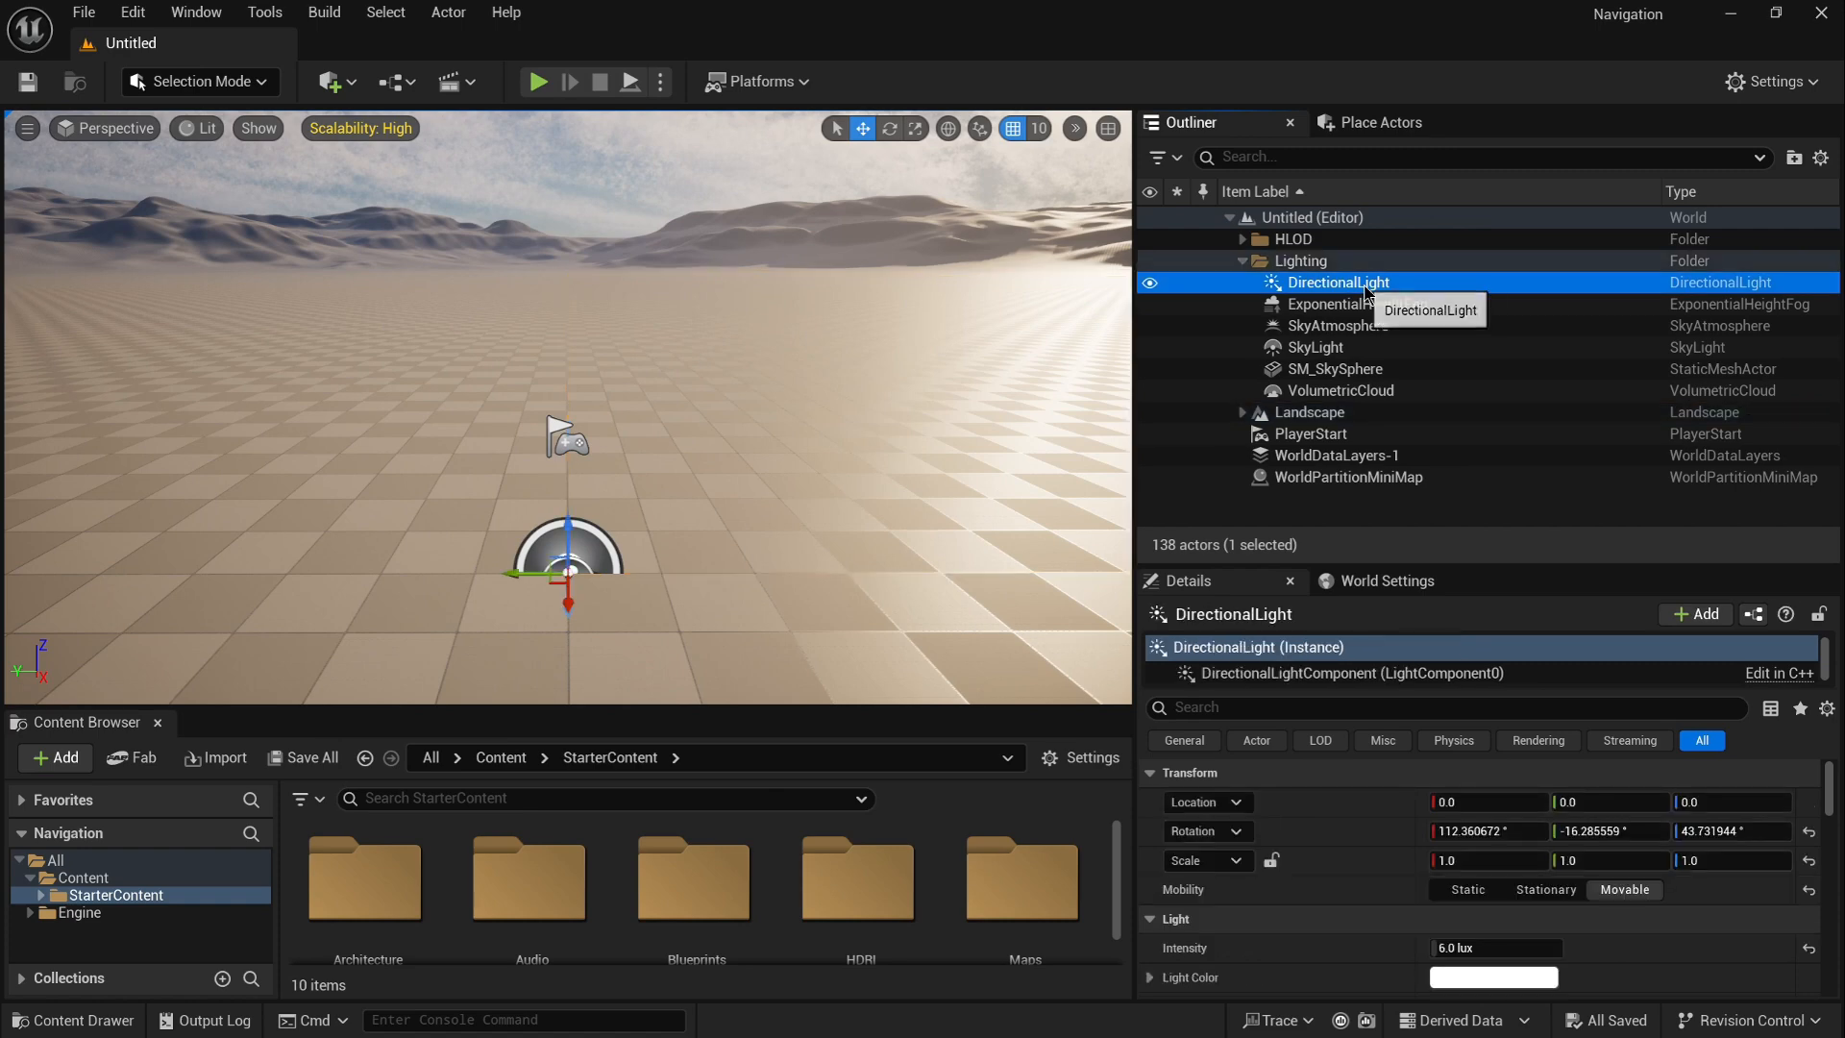
left_click(1369, 394, "shift")
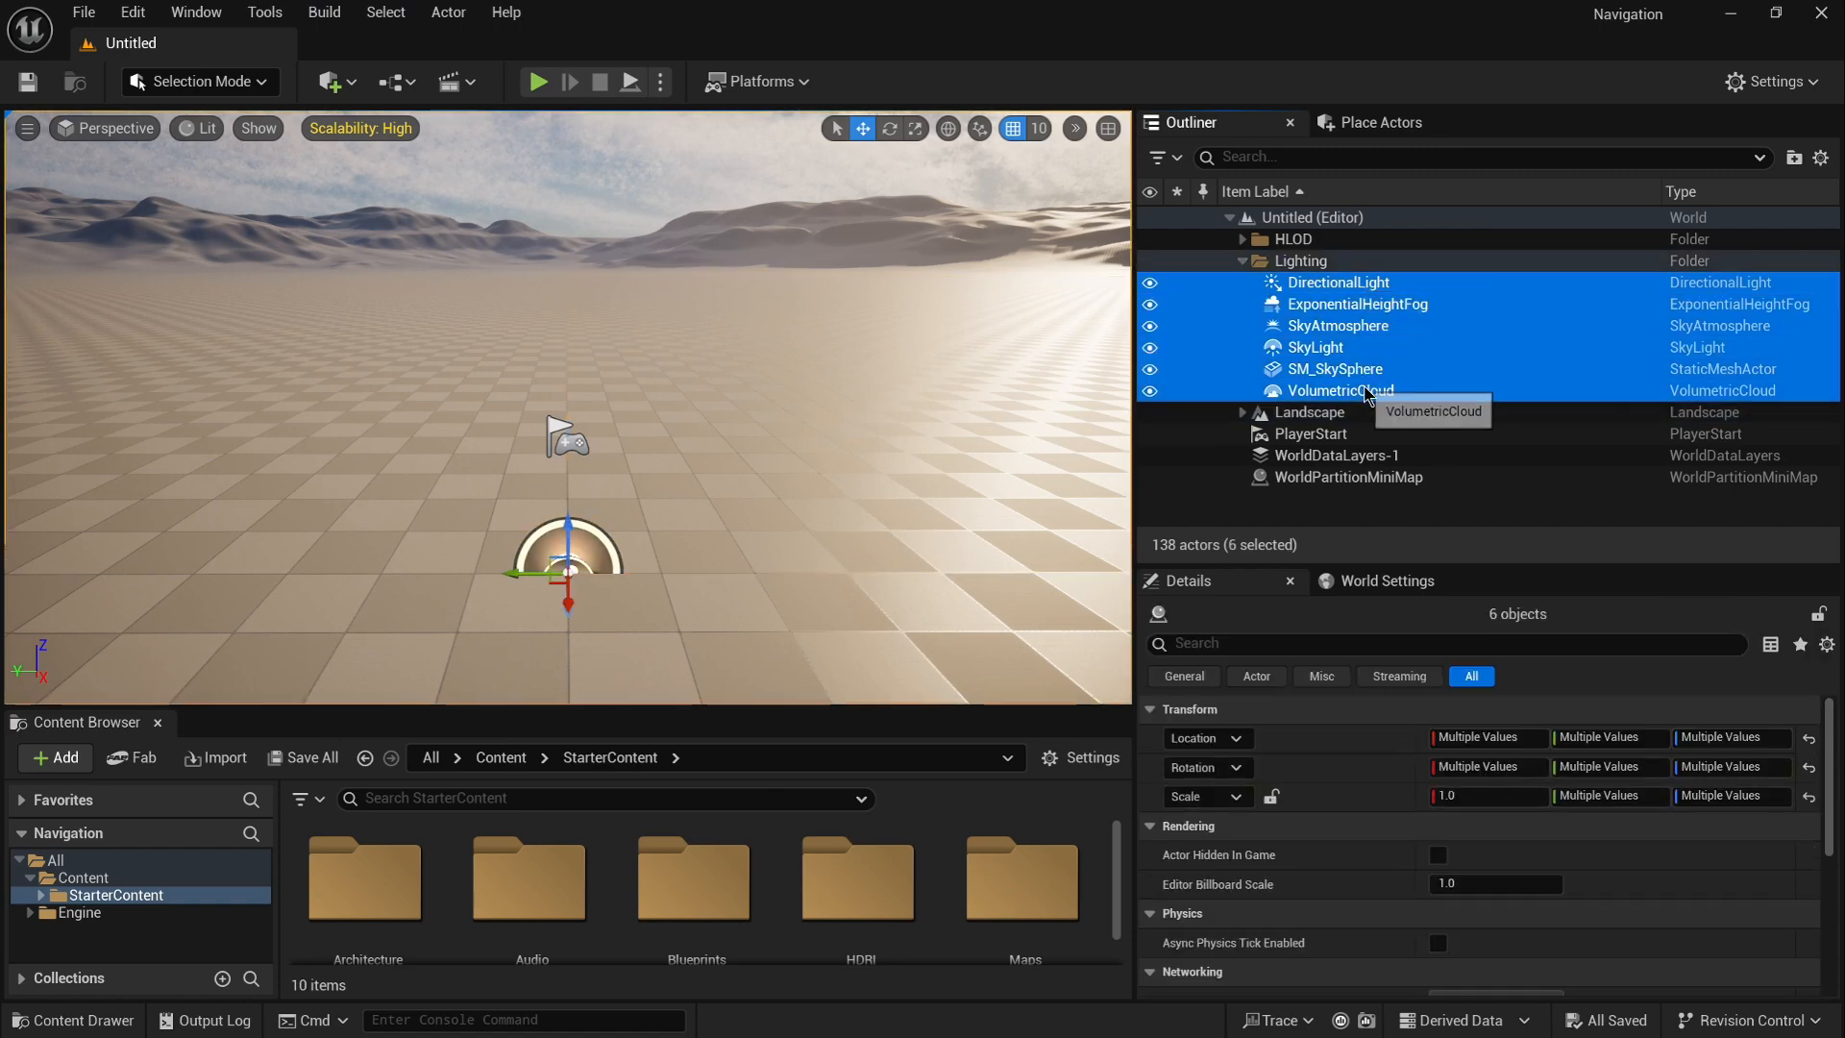
right_click(1331, 337)
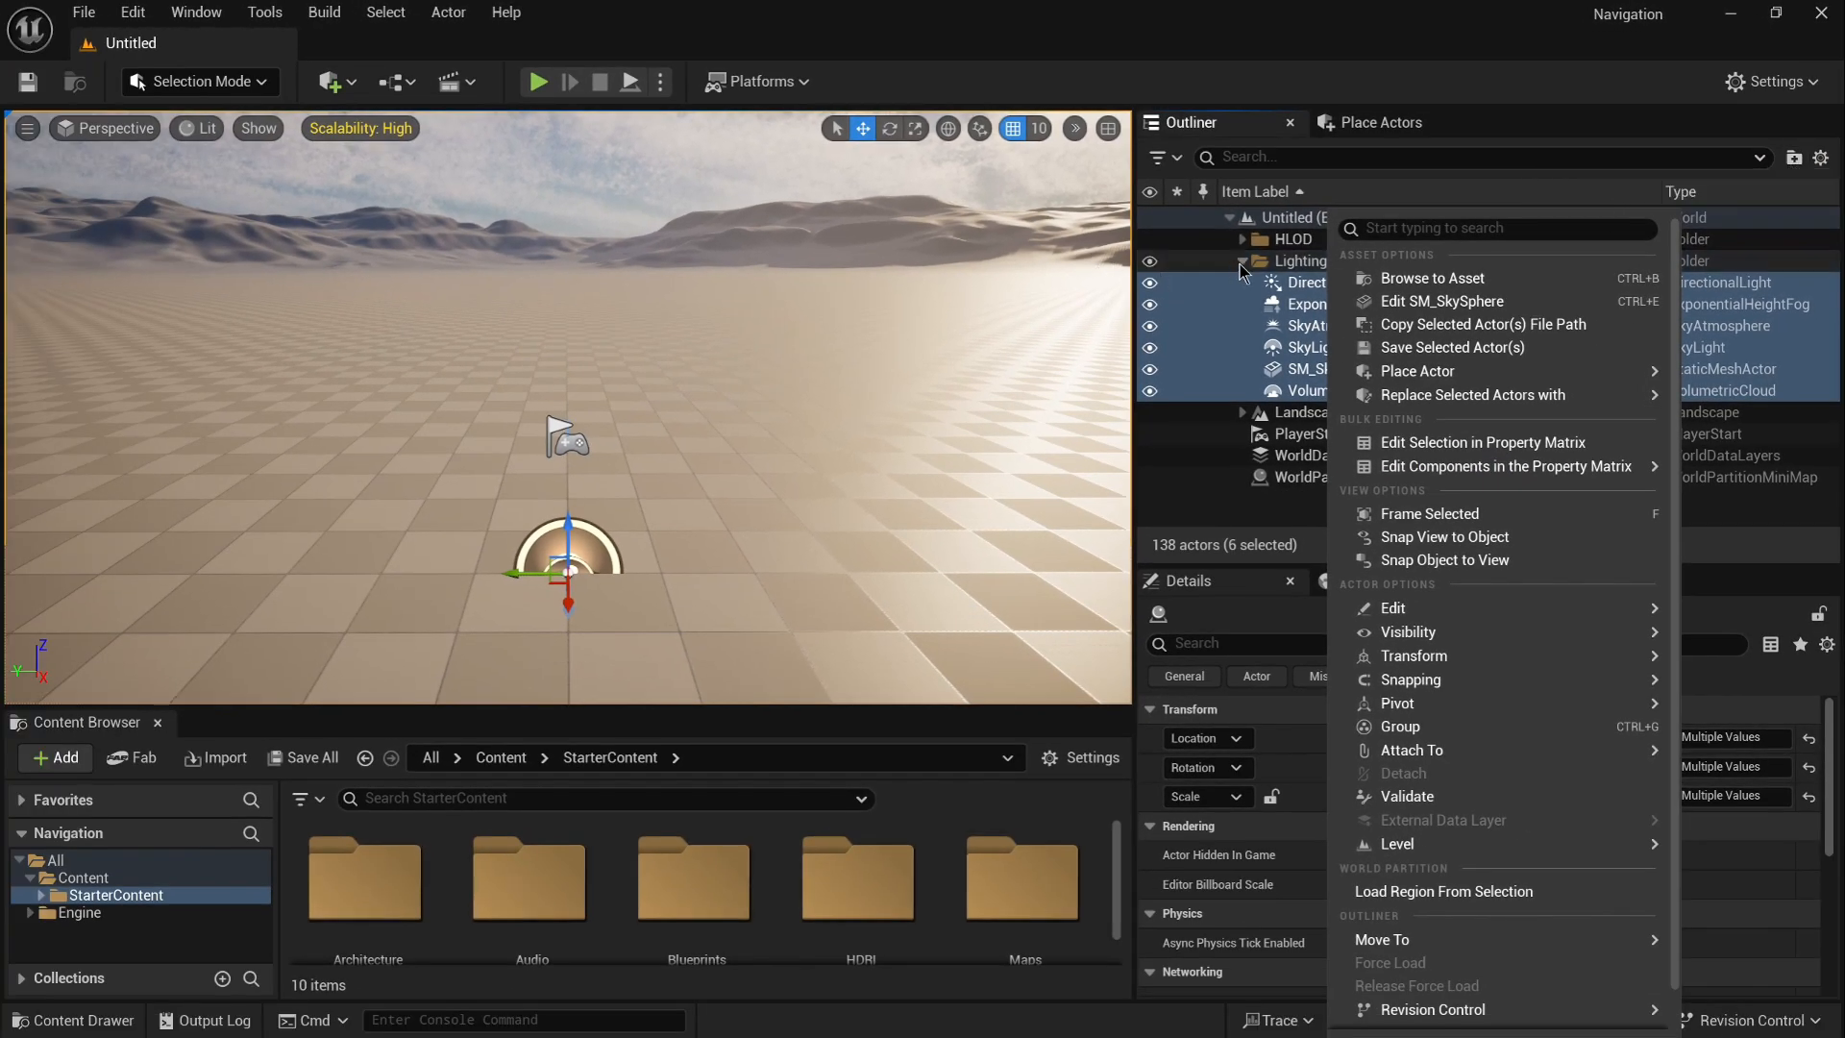
Step: Dismiss the context options, select the Lighting folder itself, and collapse and re-expand it
left_click(1239, 268)
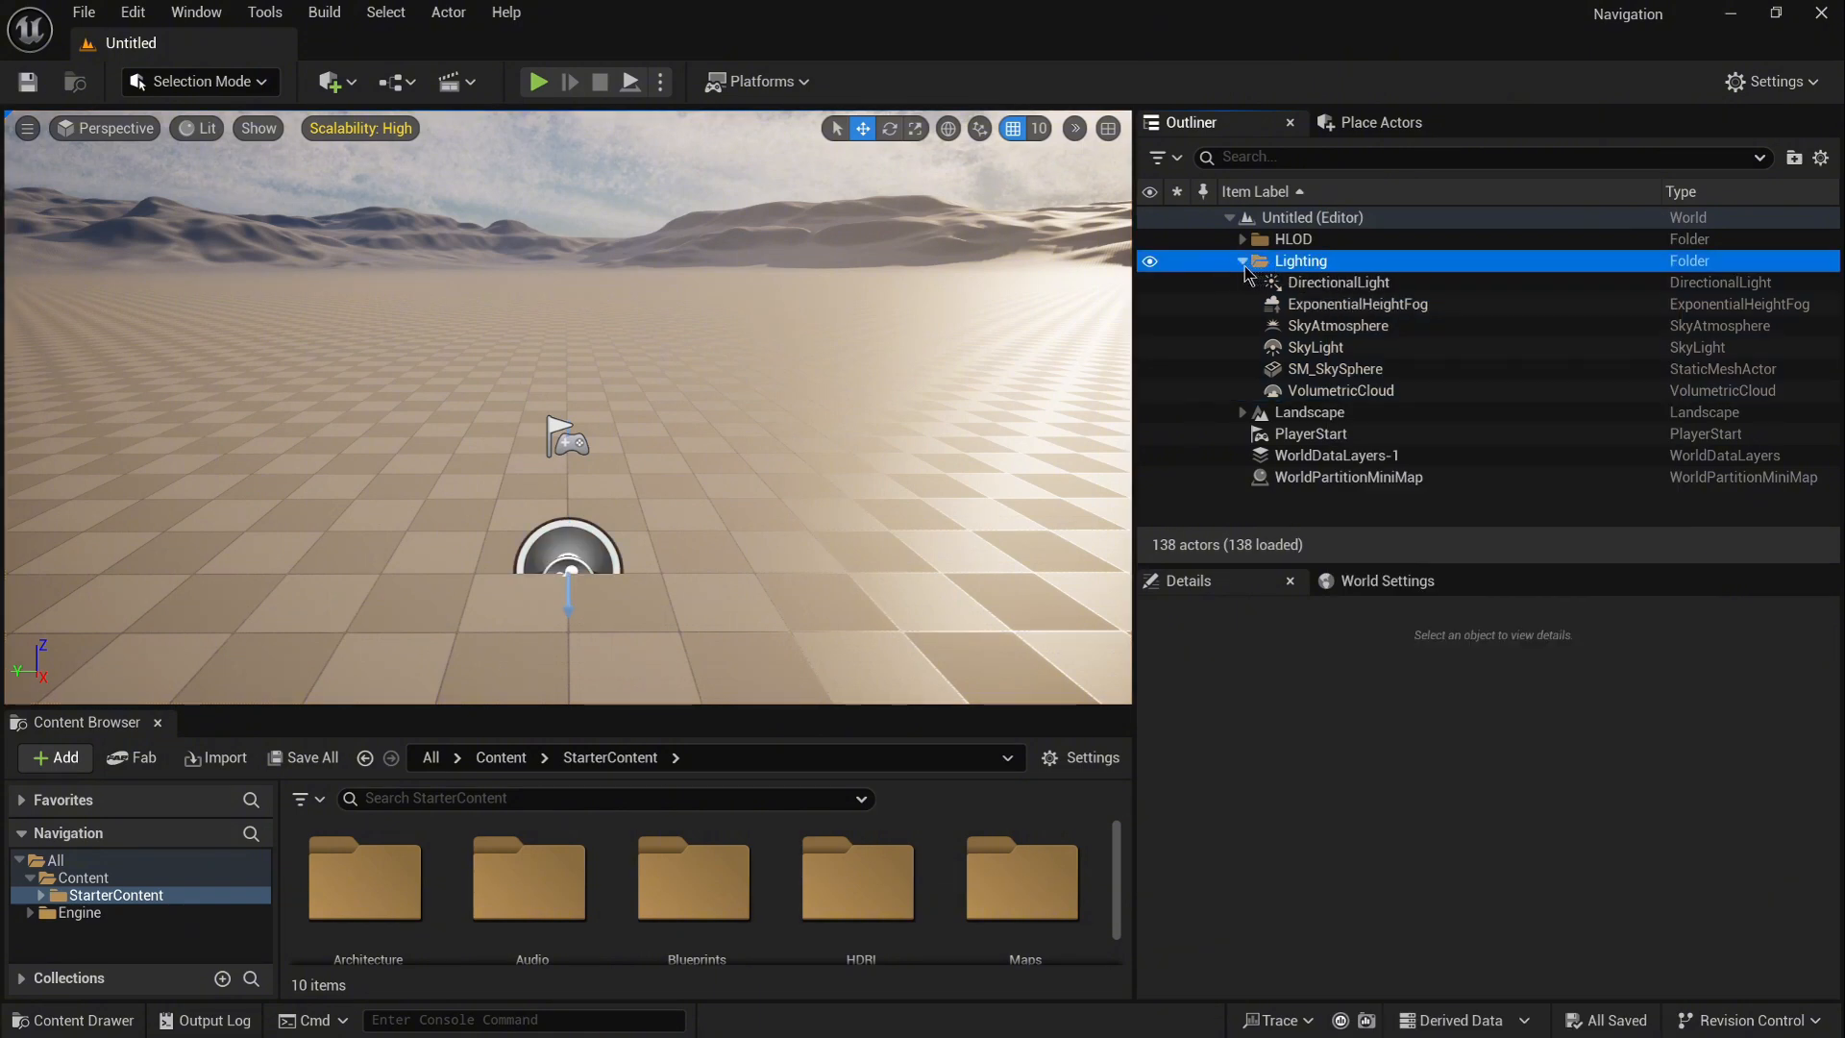
left_click(1242, 262)
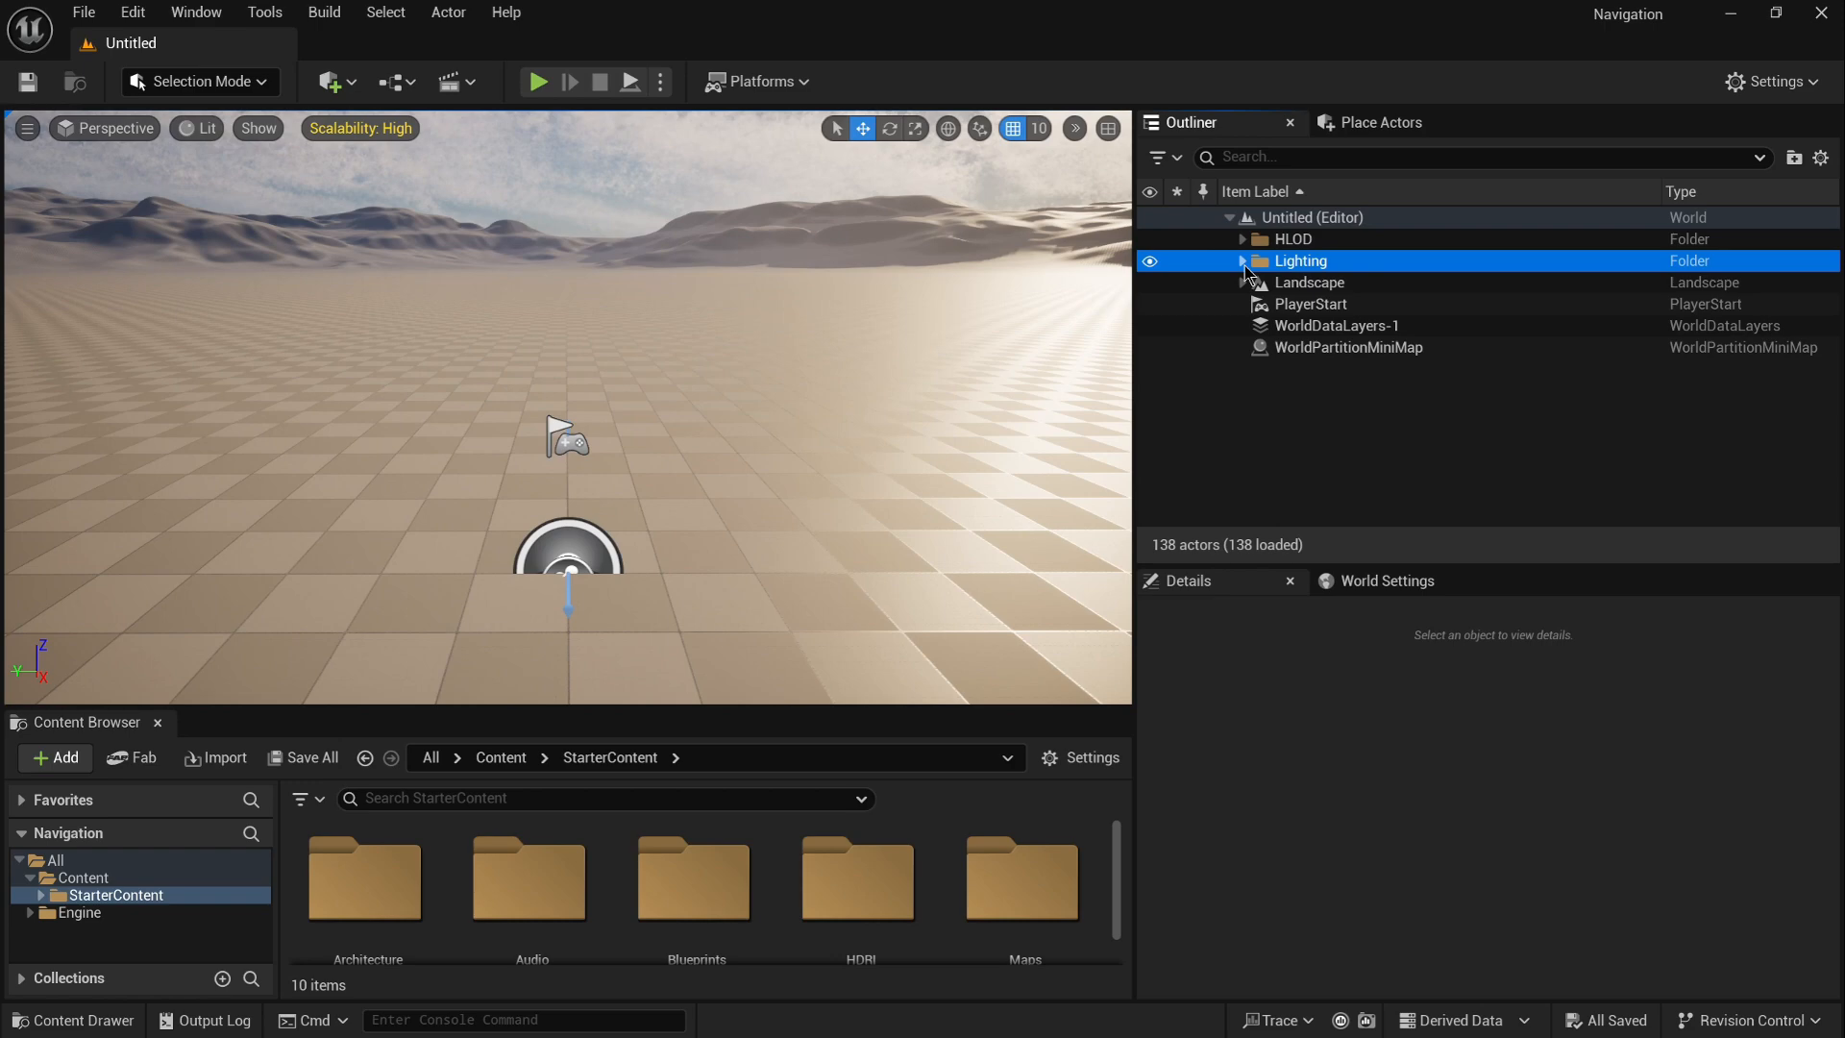
left_click(1242, 261)
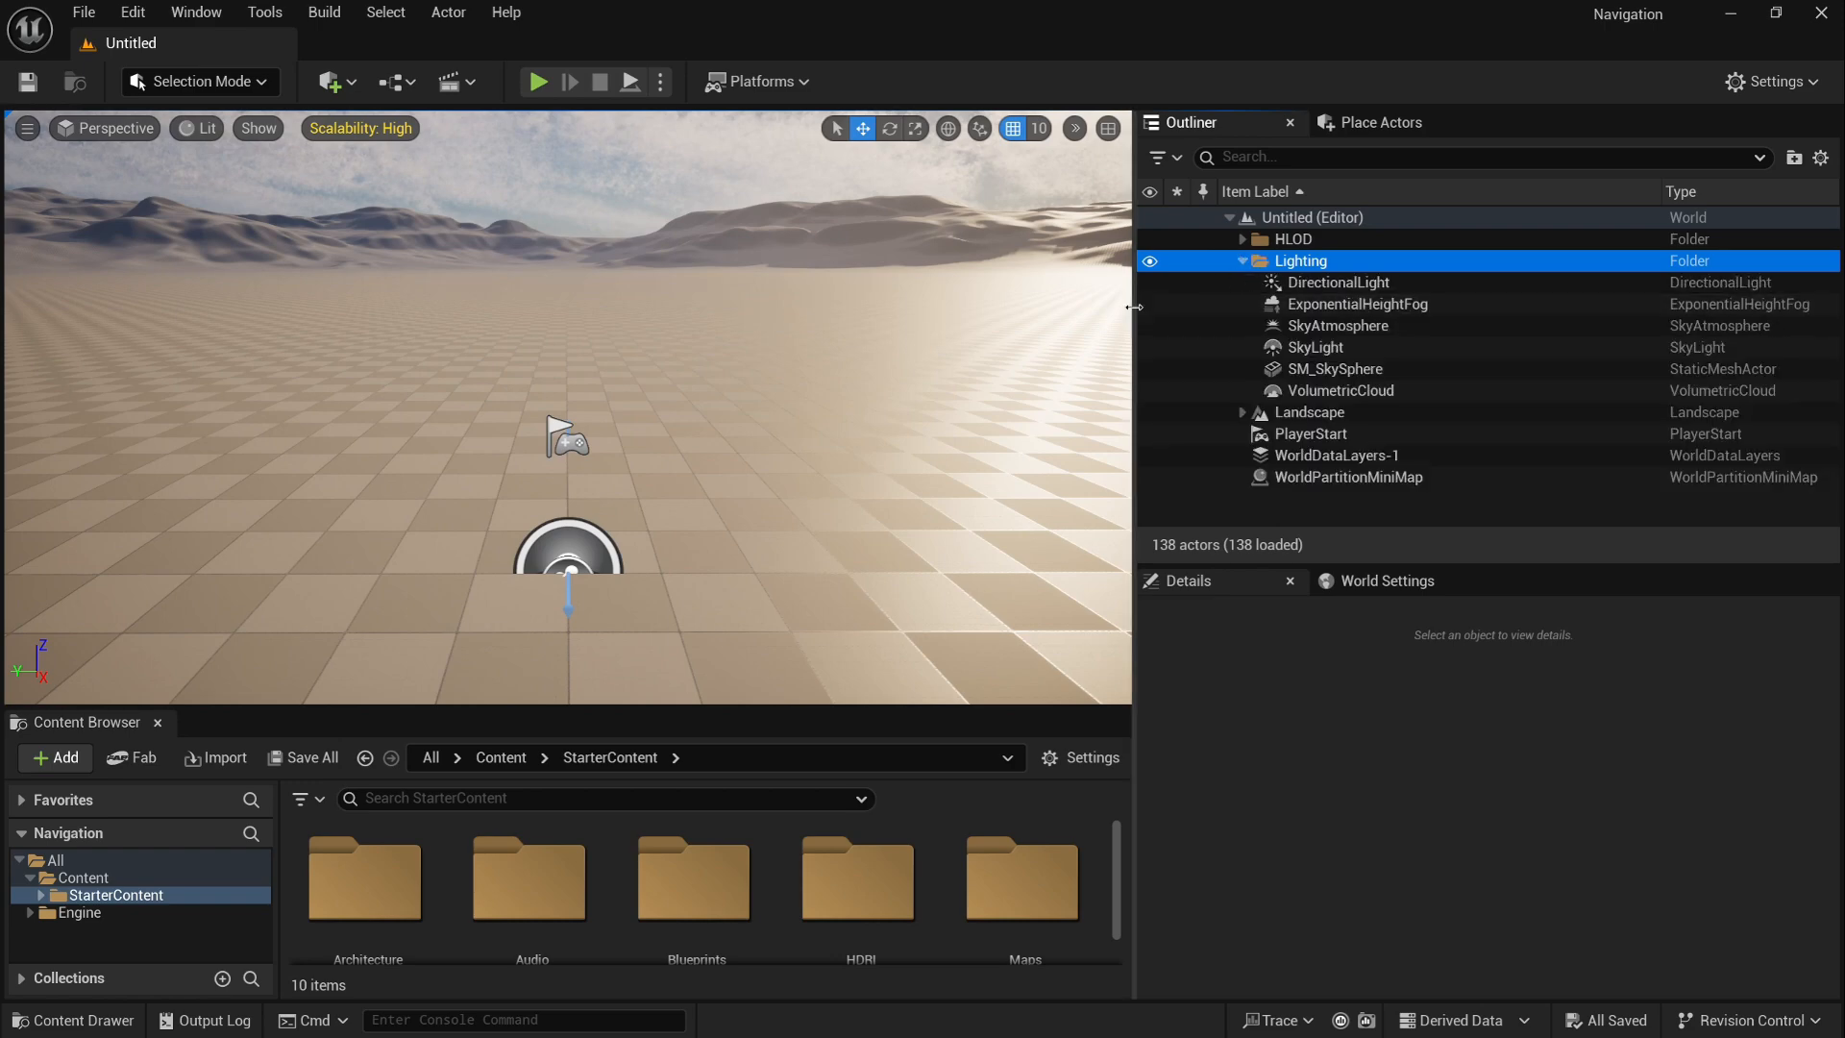
Step: Show Place Actors in place of the Outliner, and make that area narrower and shorter
left_click_drag(1135, 307, 1339, 313)
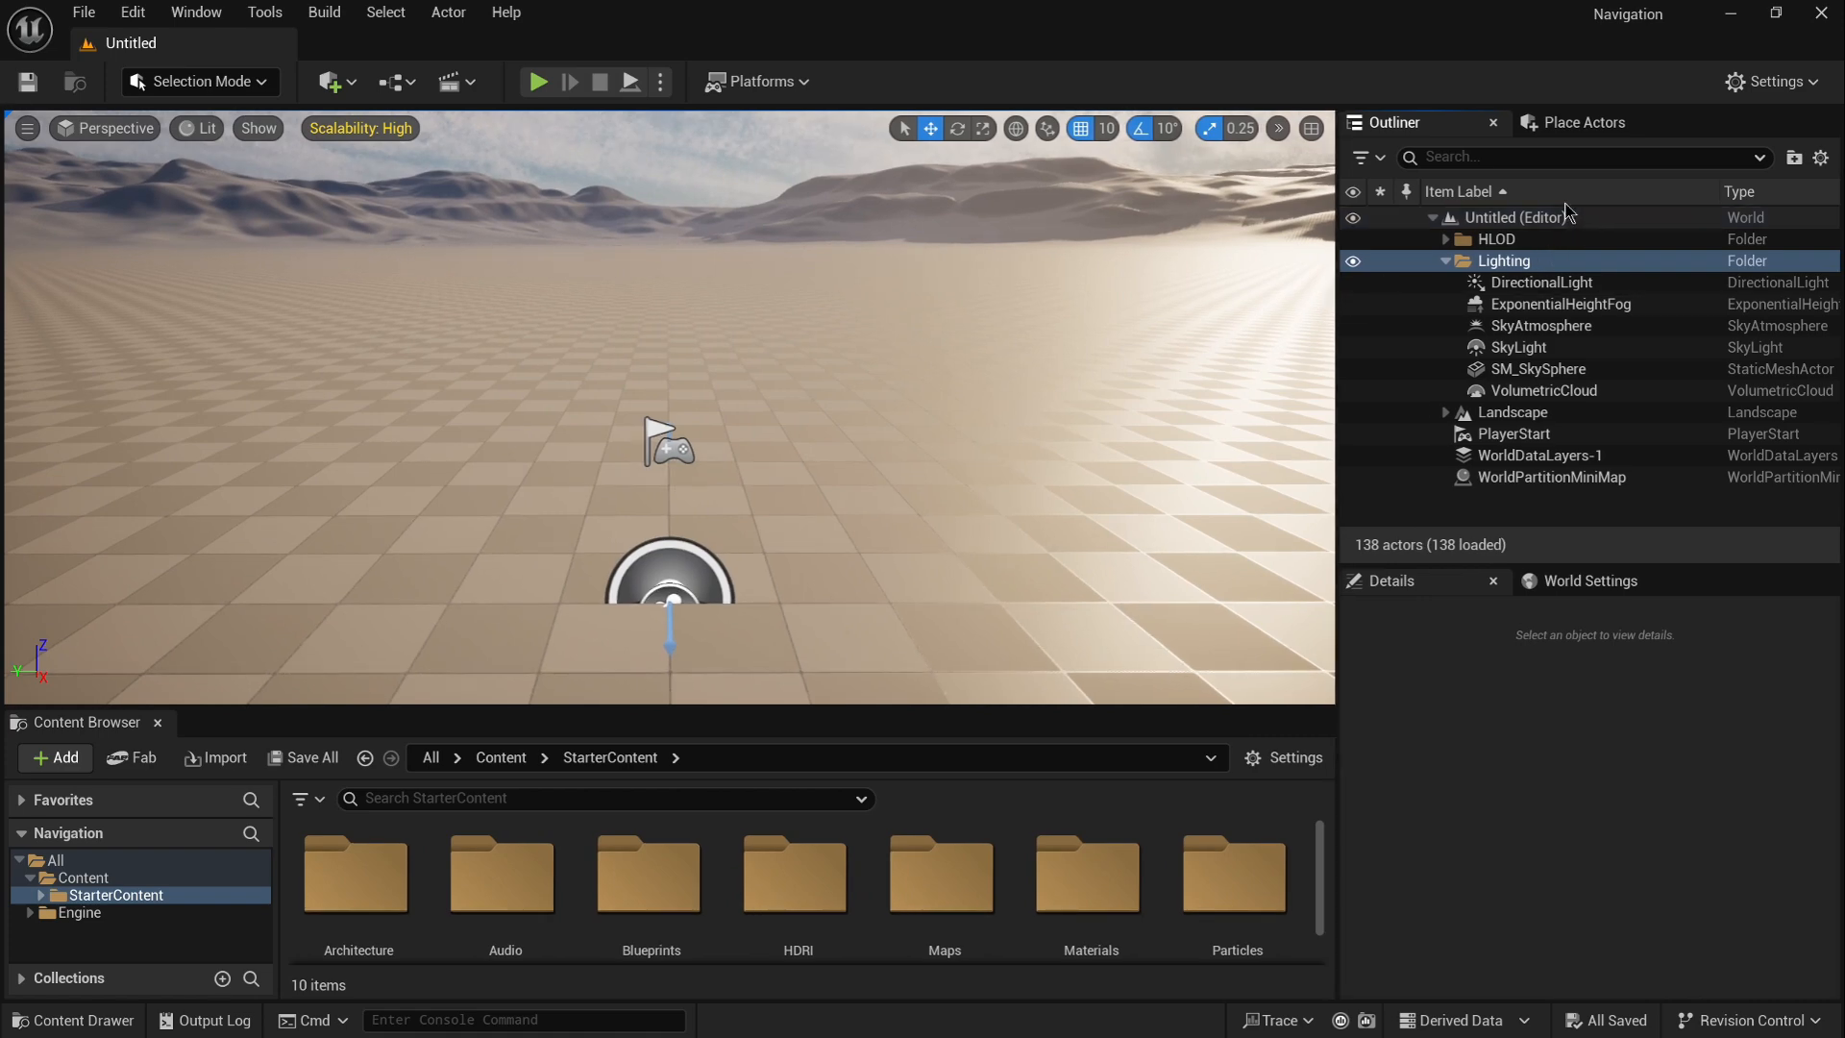
left_click(1574, 132)
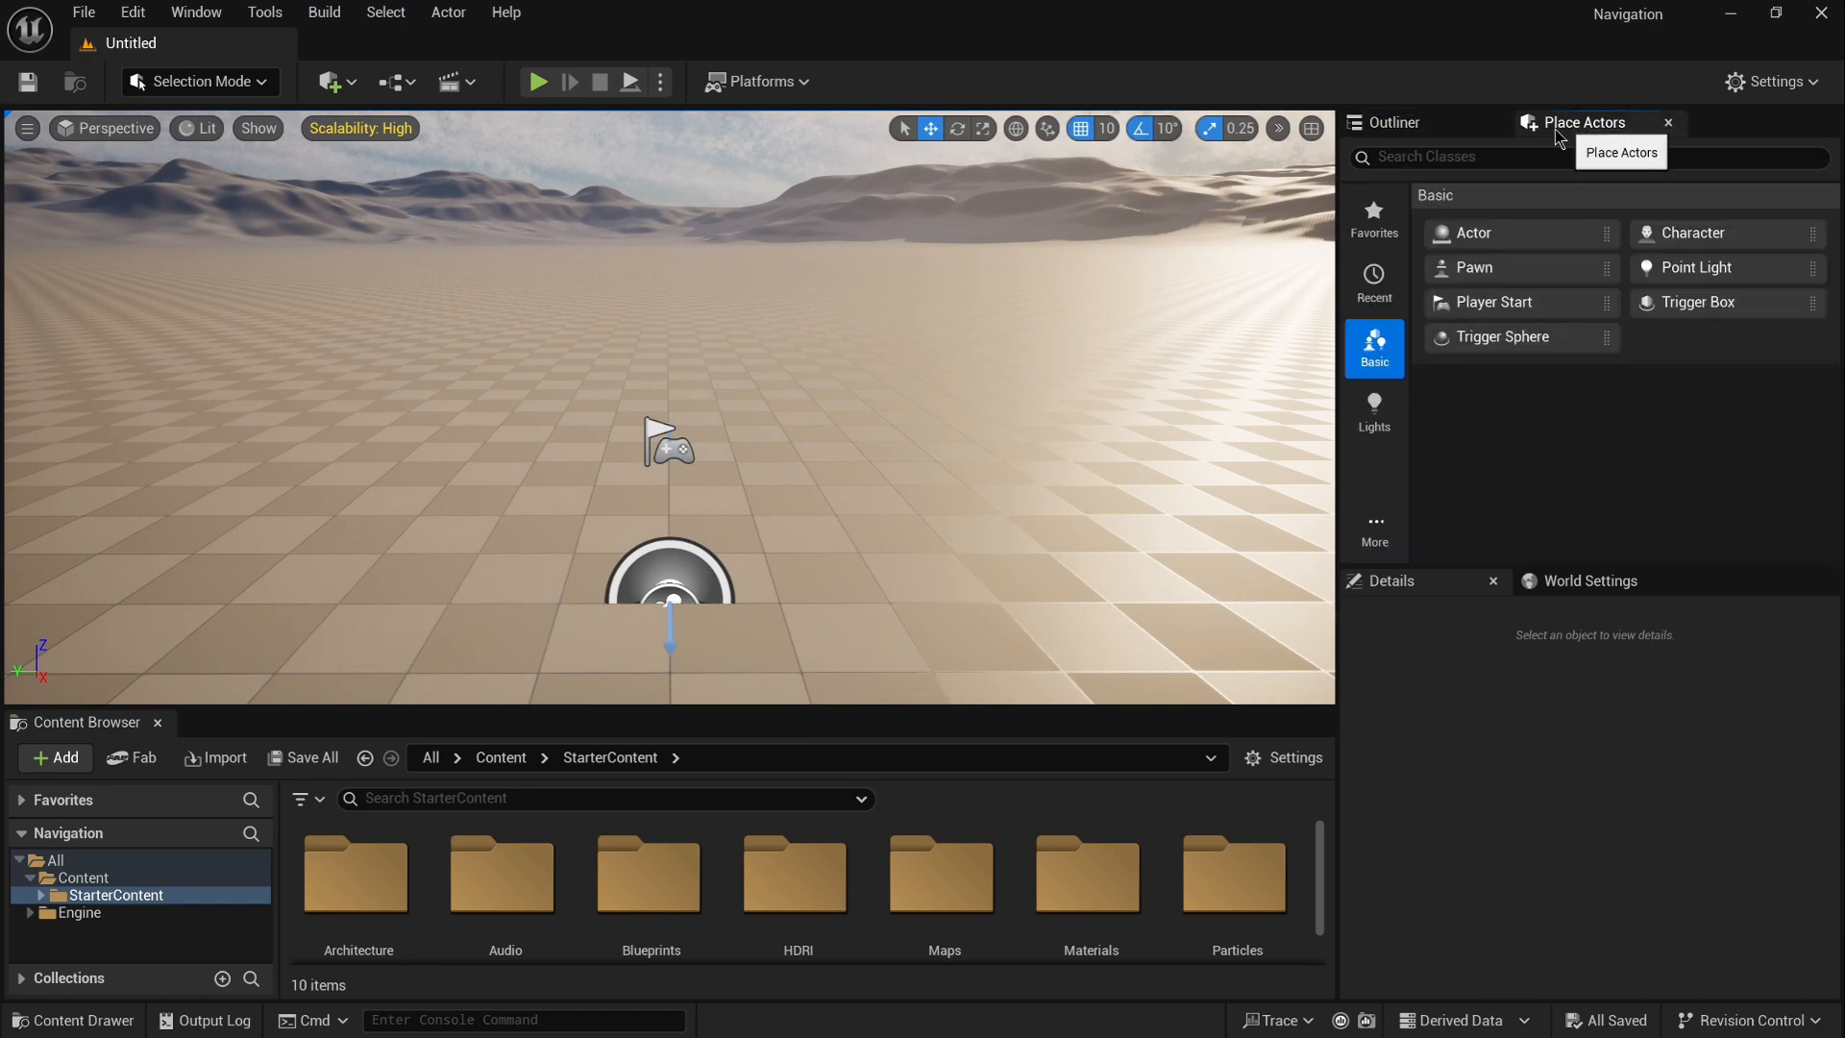
left_click(196, 12)
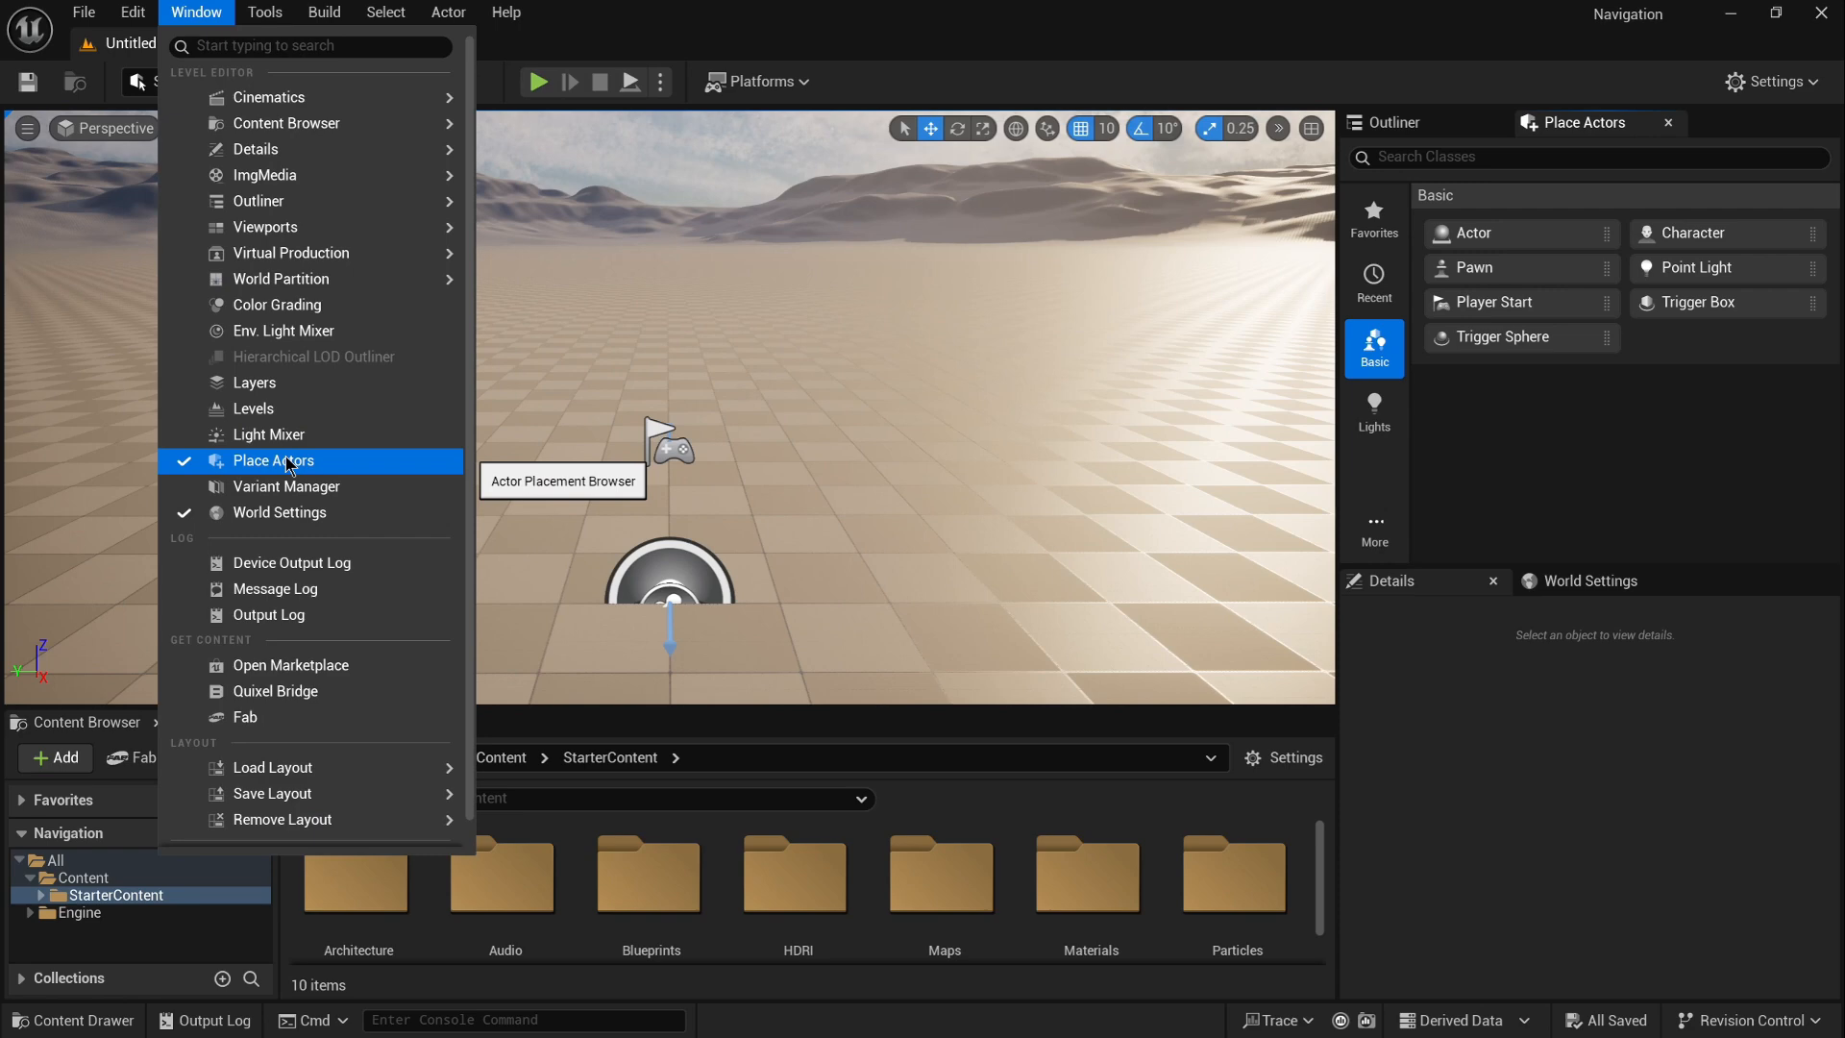
left_click(1605, 133)
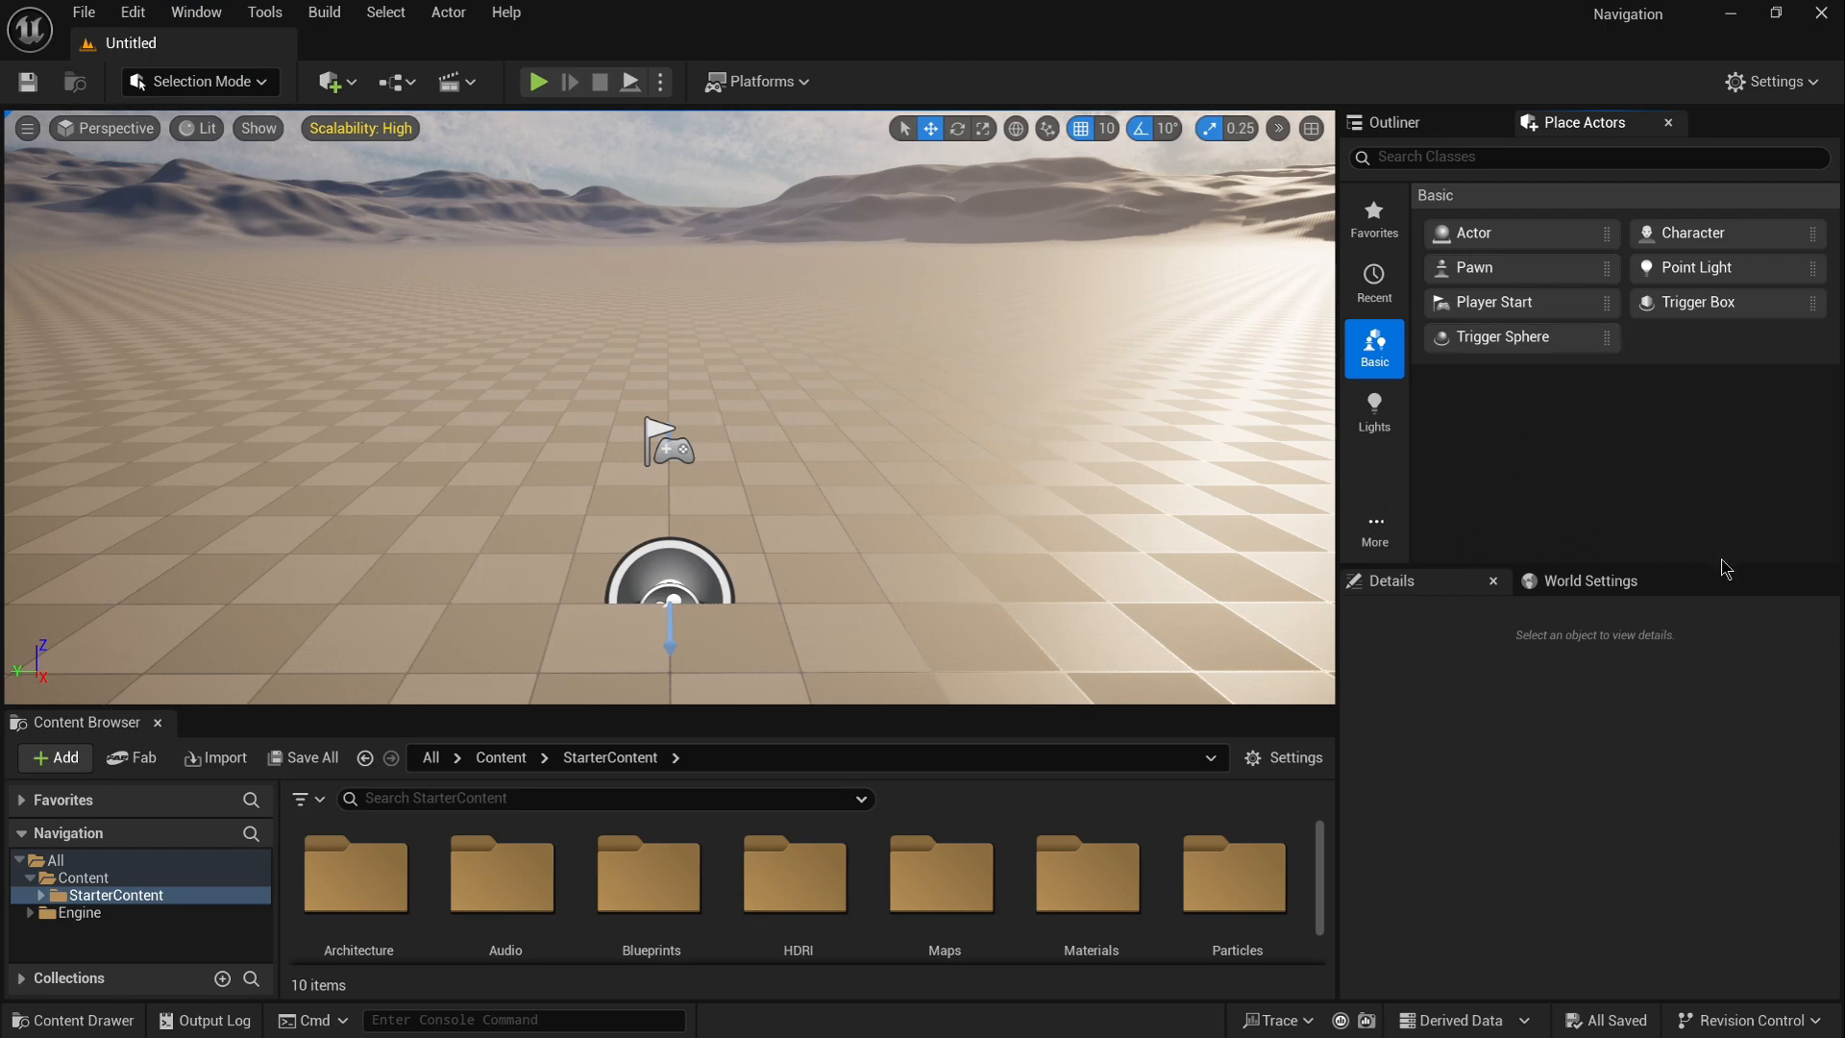
left_click_drag(1721, 575, 1689, 530)
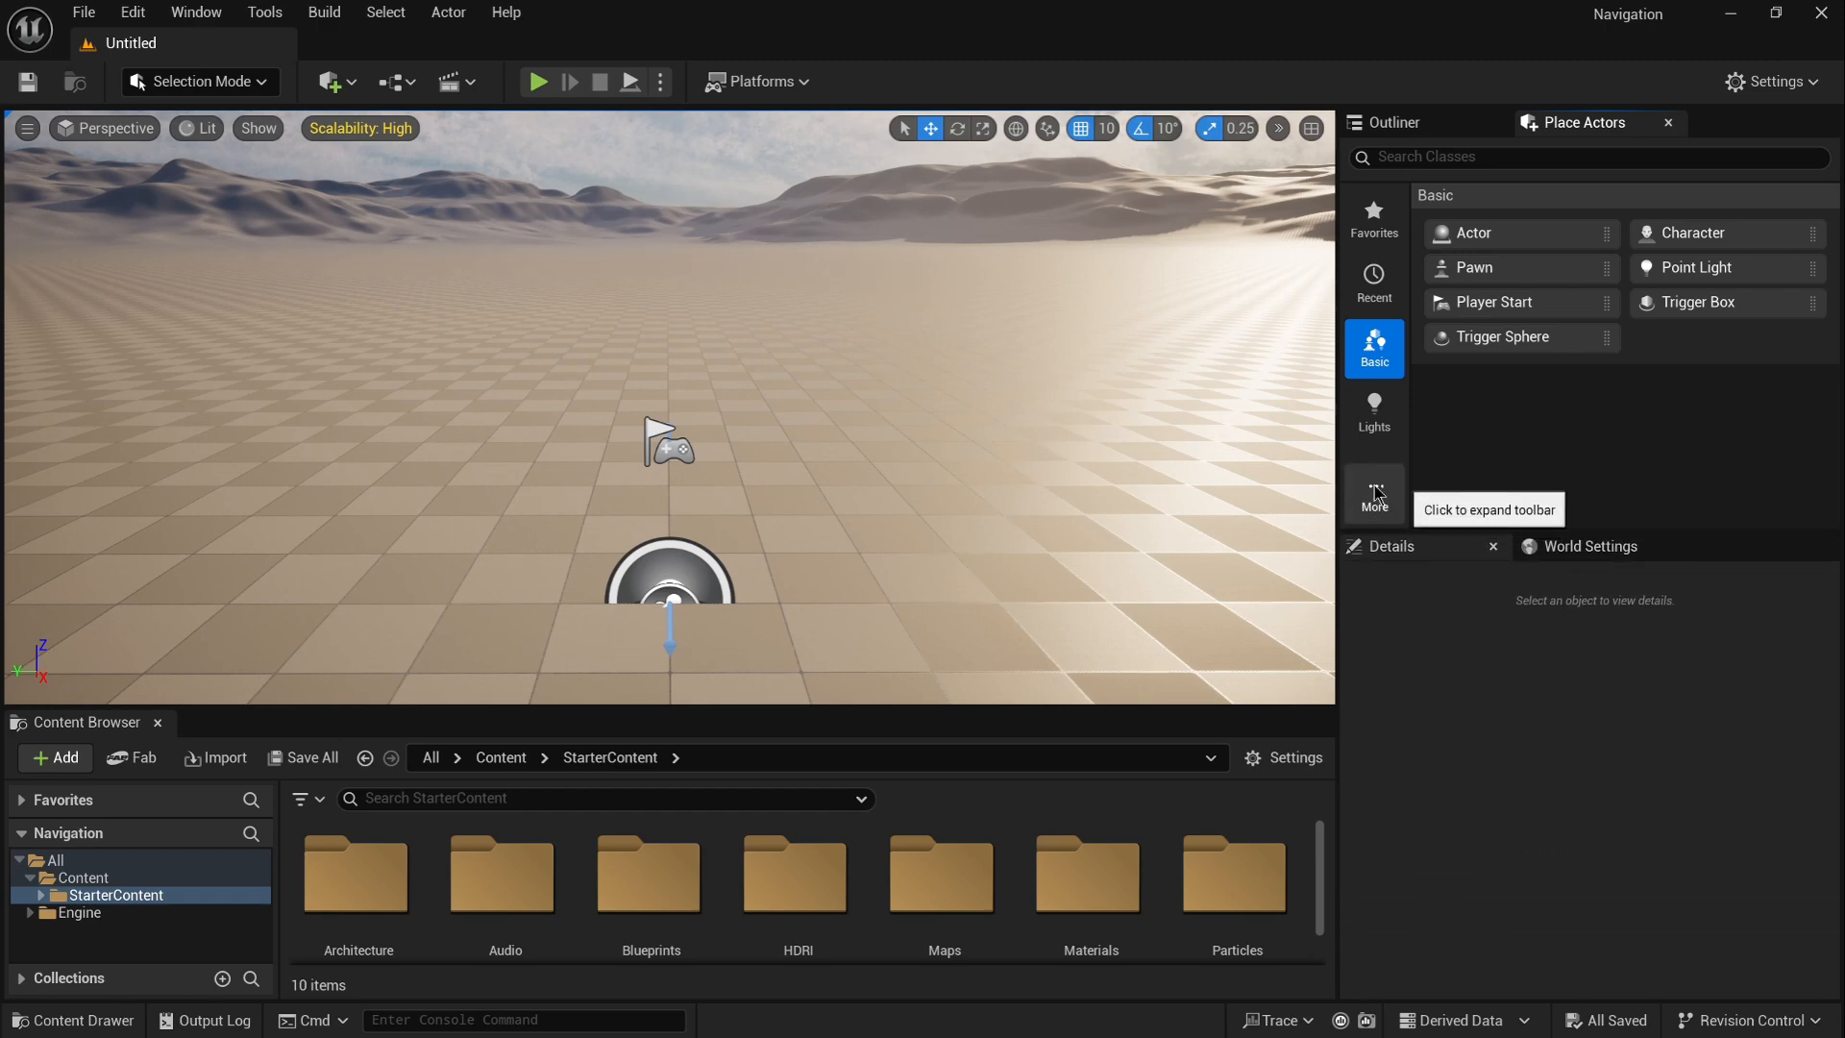
Step: Browse the Shapes, Cinematic, Media Plate and Visual Effects categories in Place Actors
left_click(1376, 495)
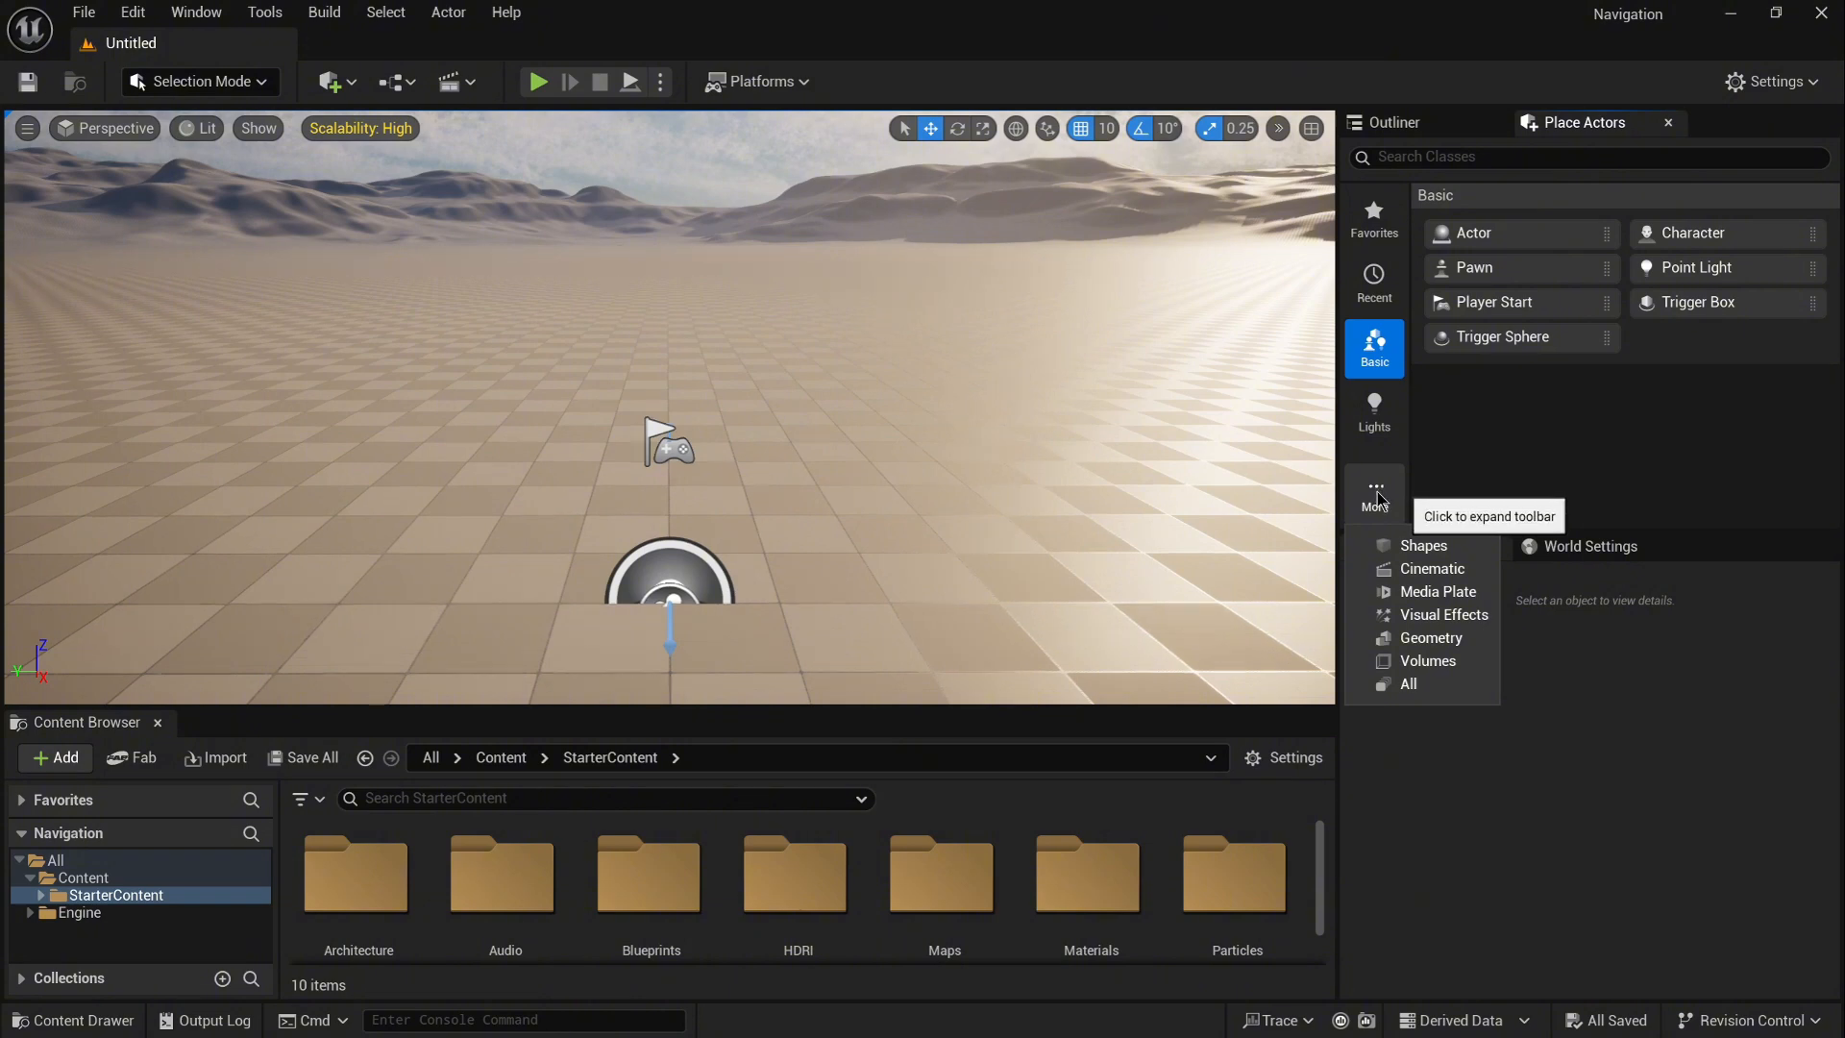
left_click(1425, 546)
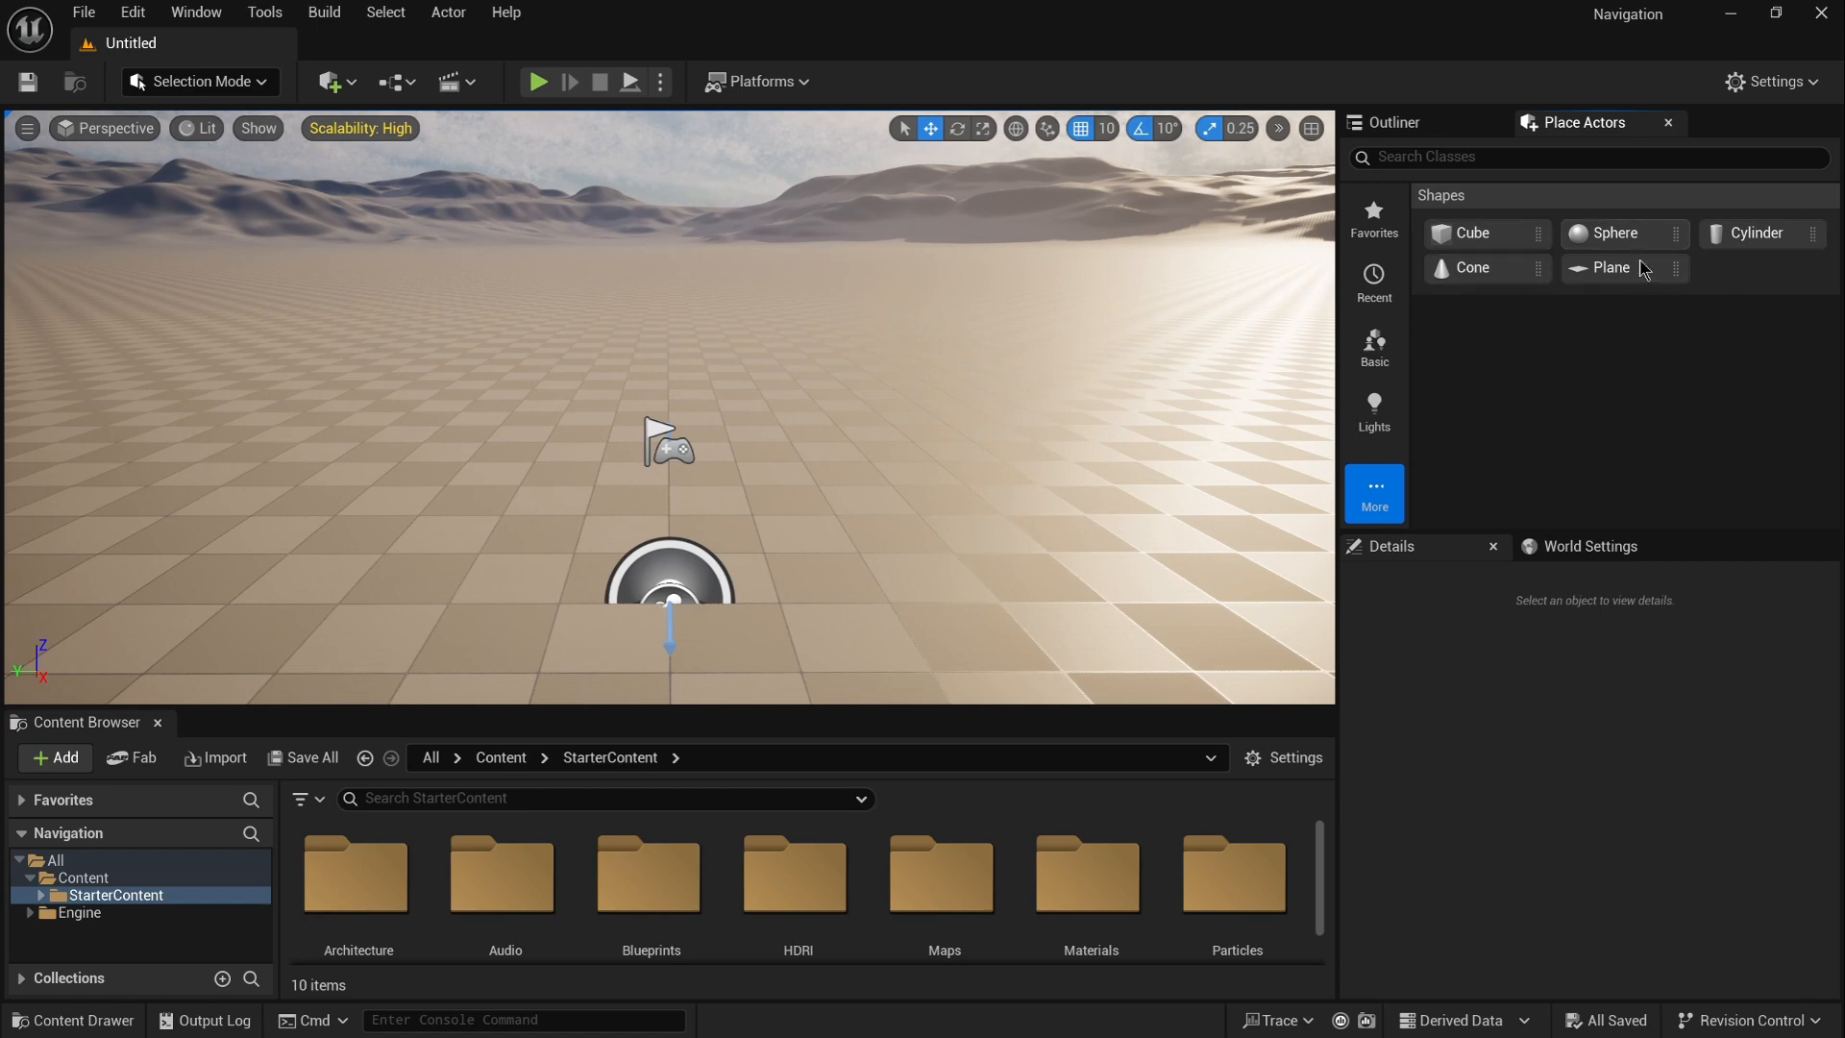
left_click(1396, 516)
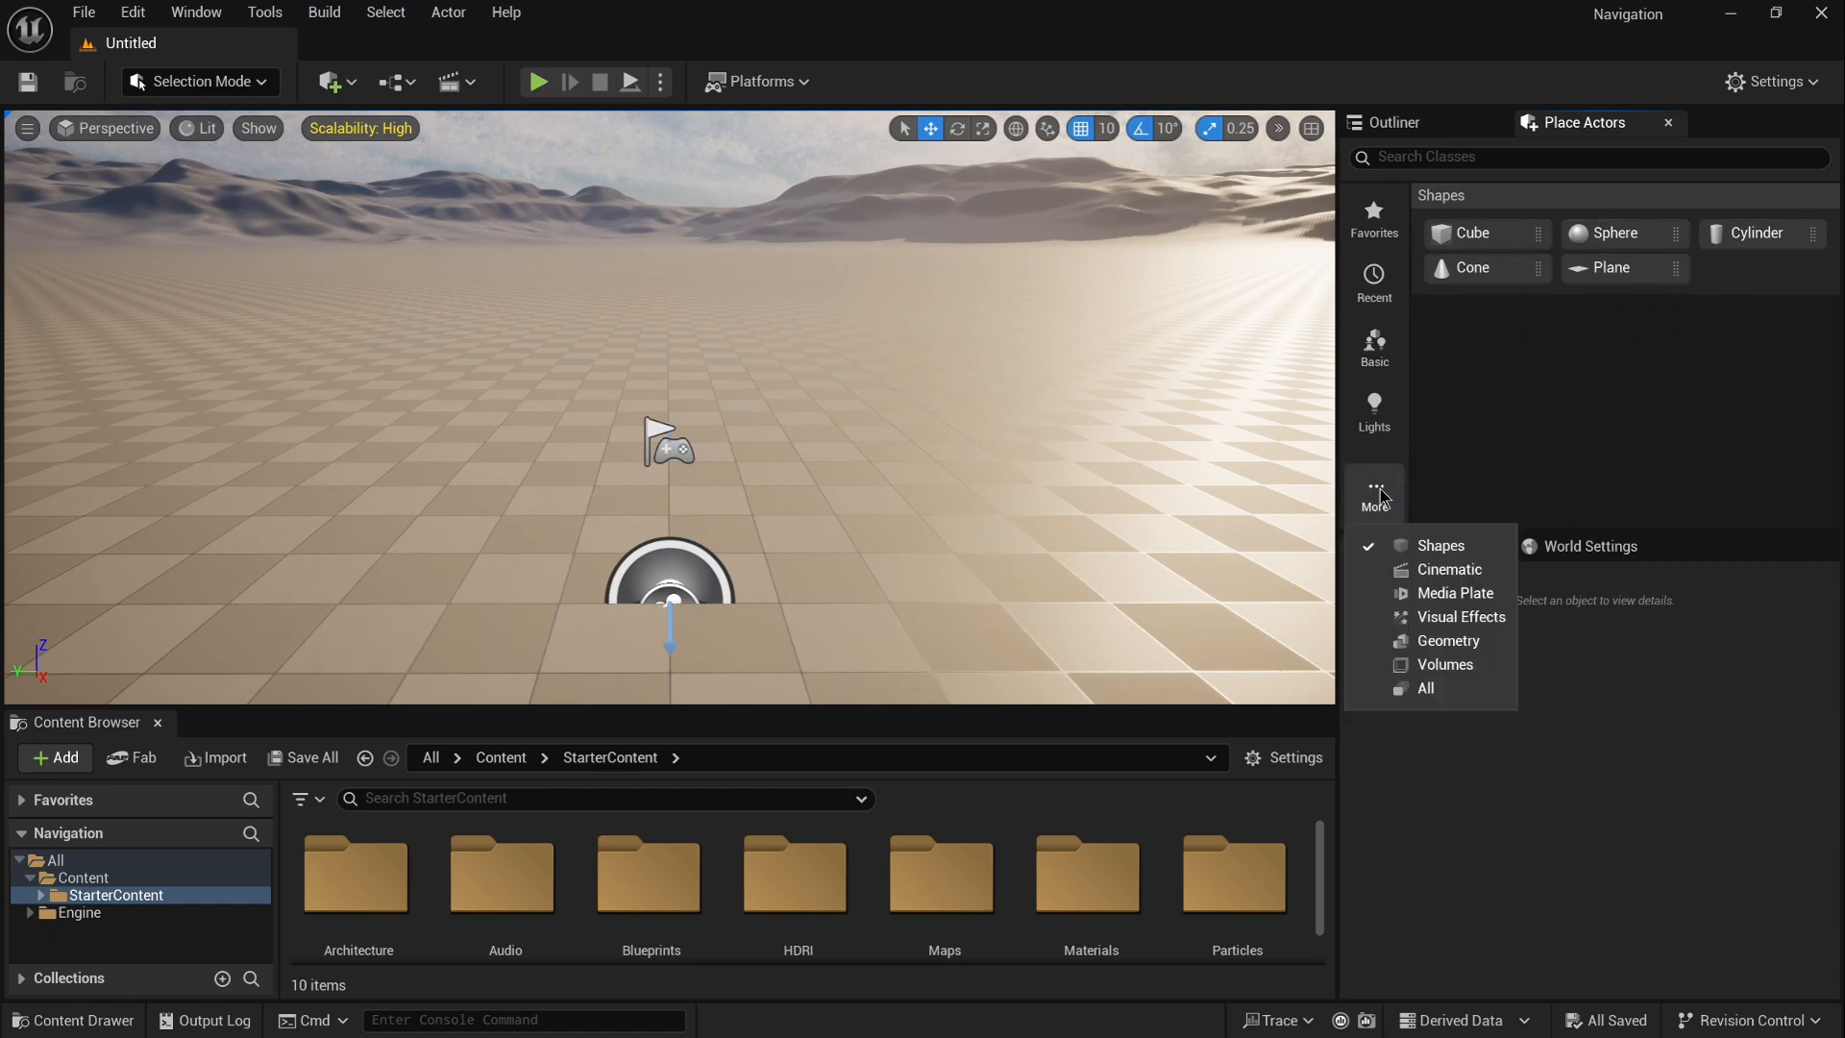
left_click(1436, 570)
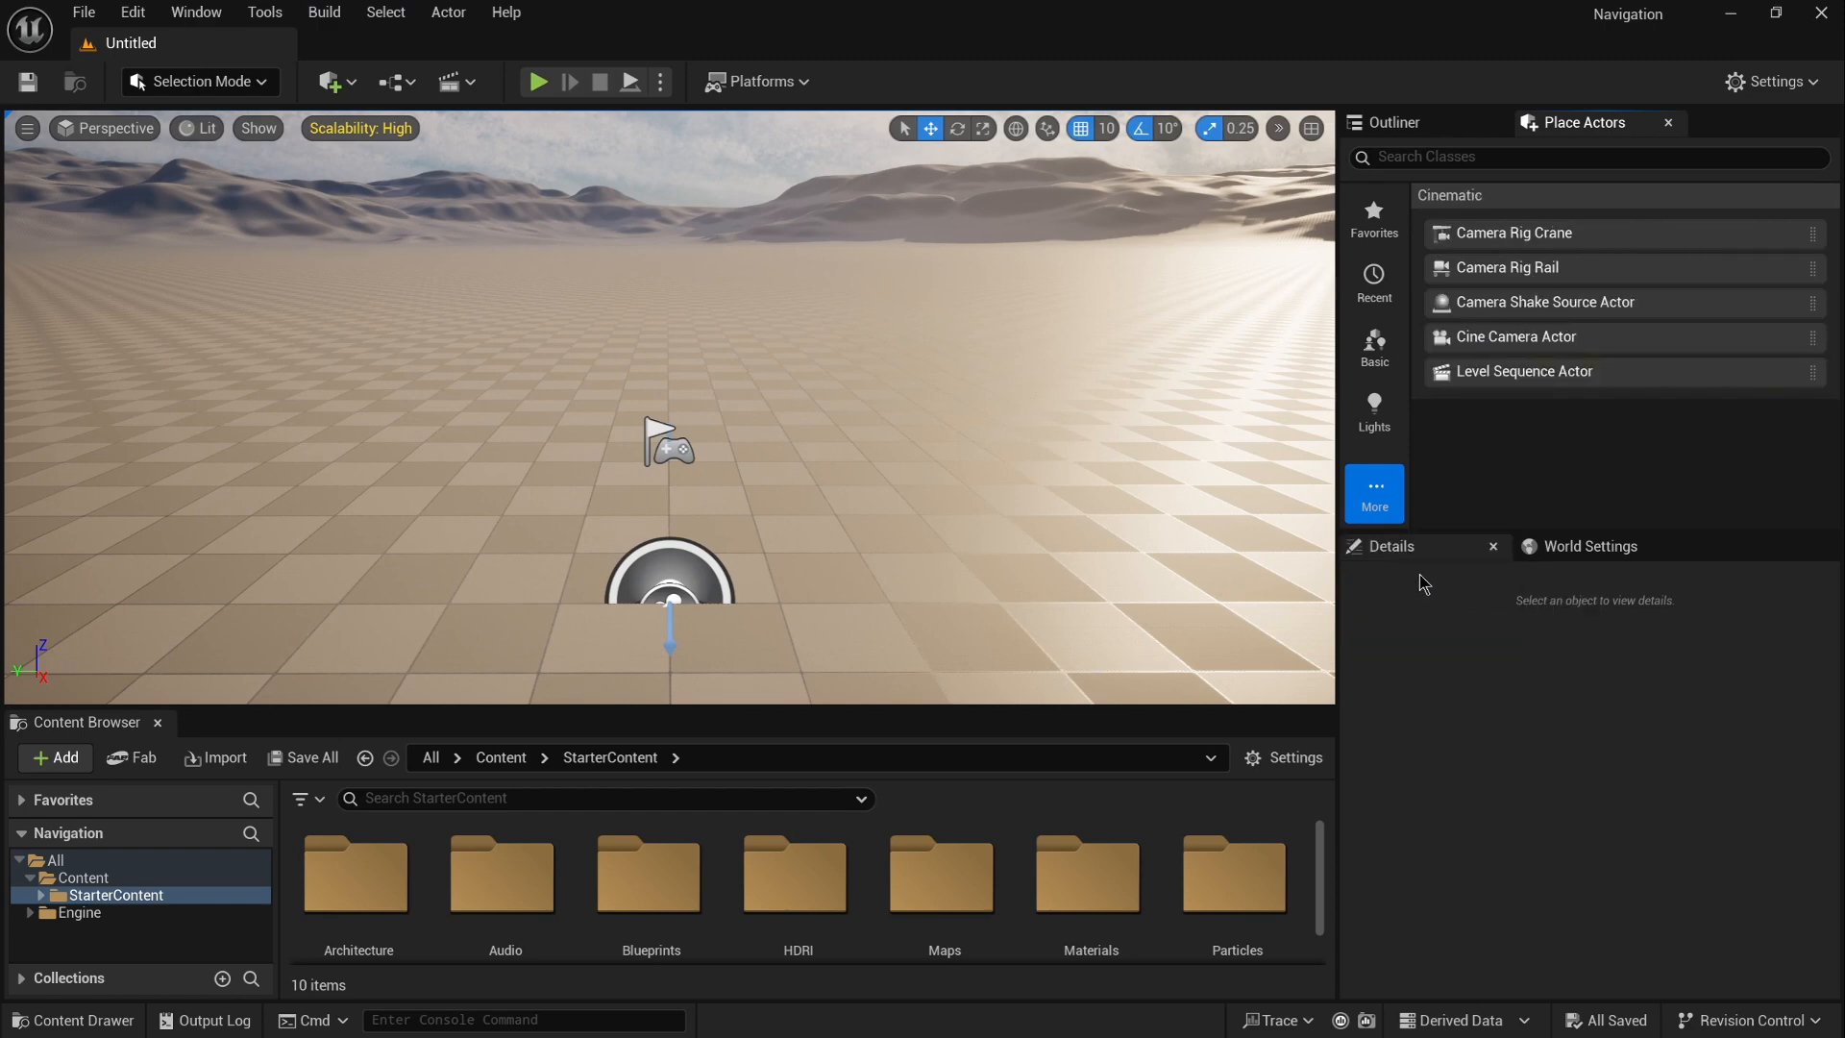
left_click(1374, 492)
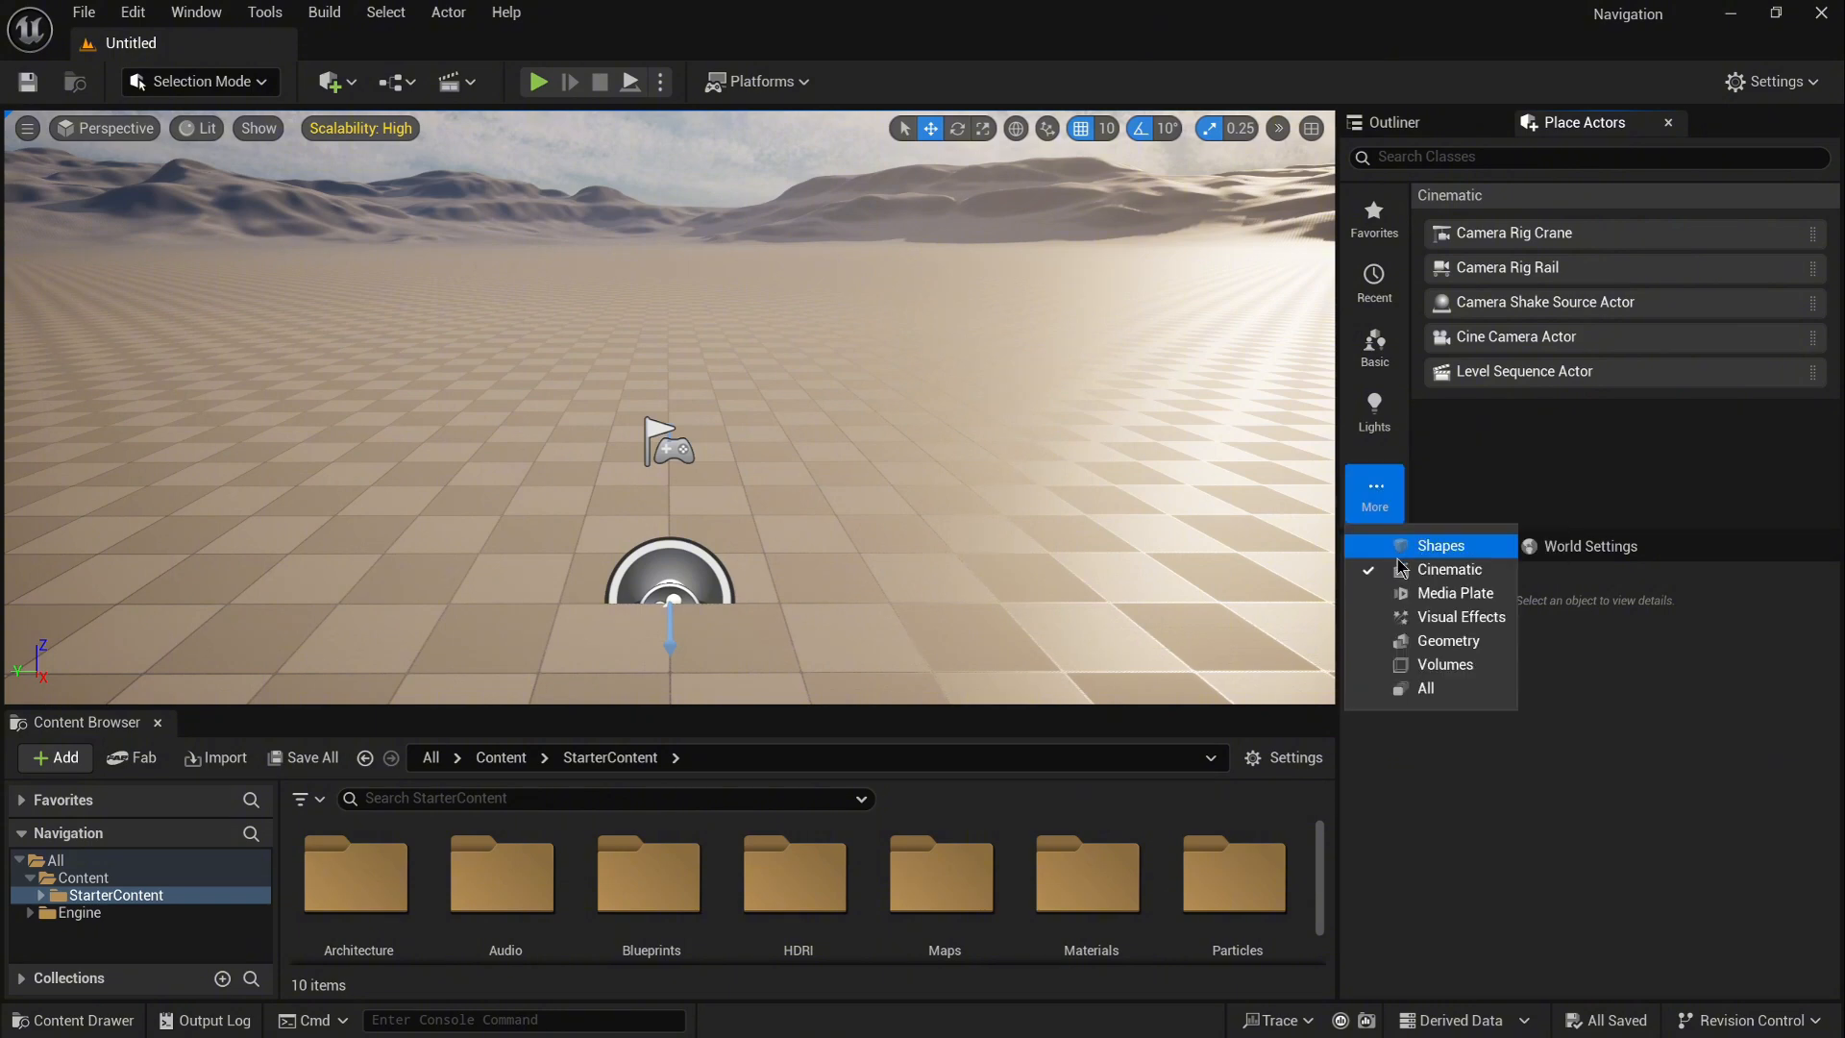
left_click(1427, 596)
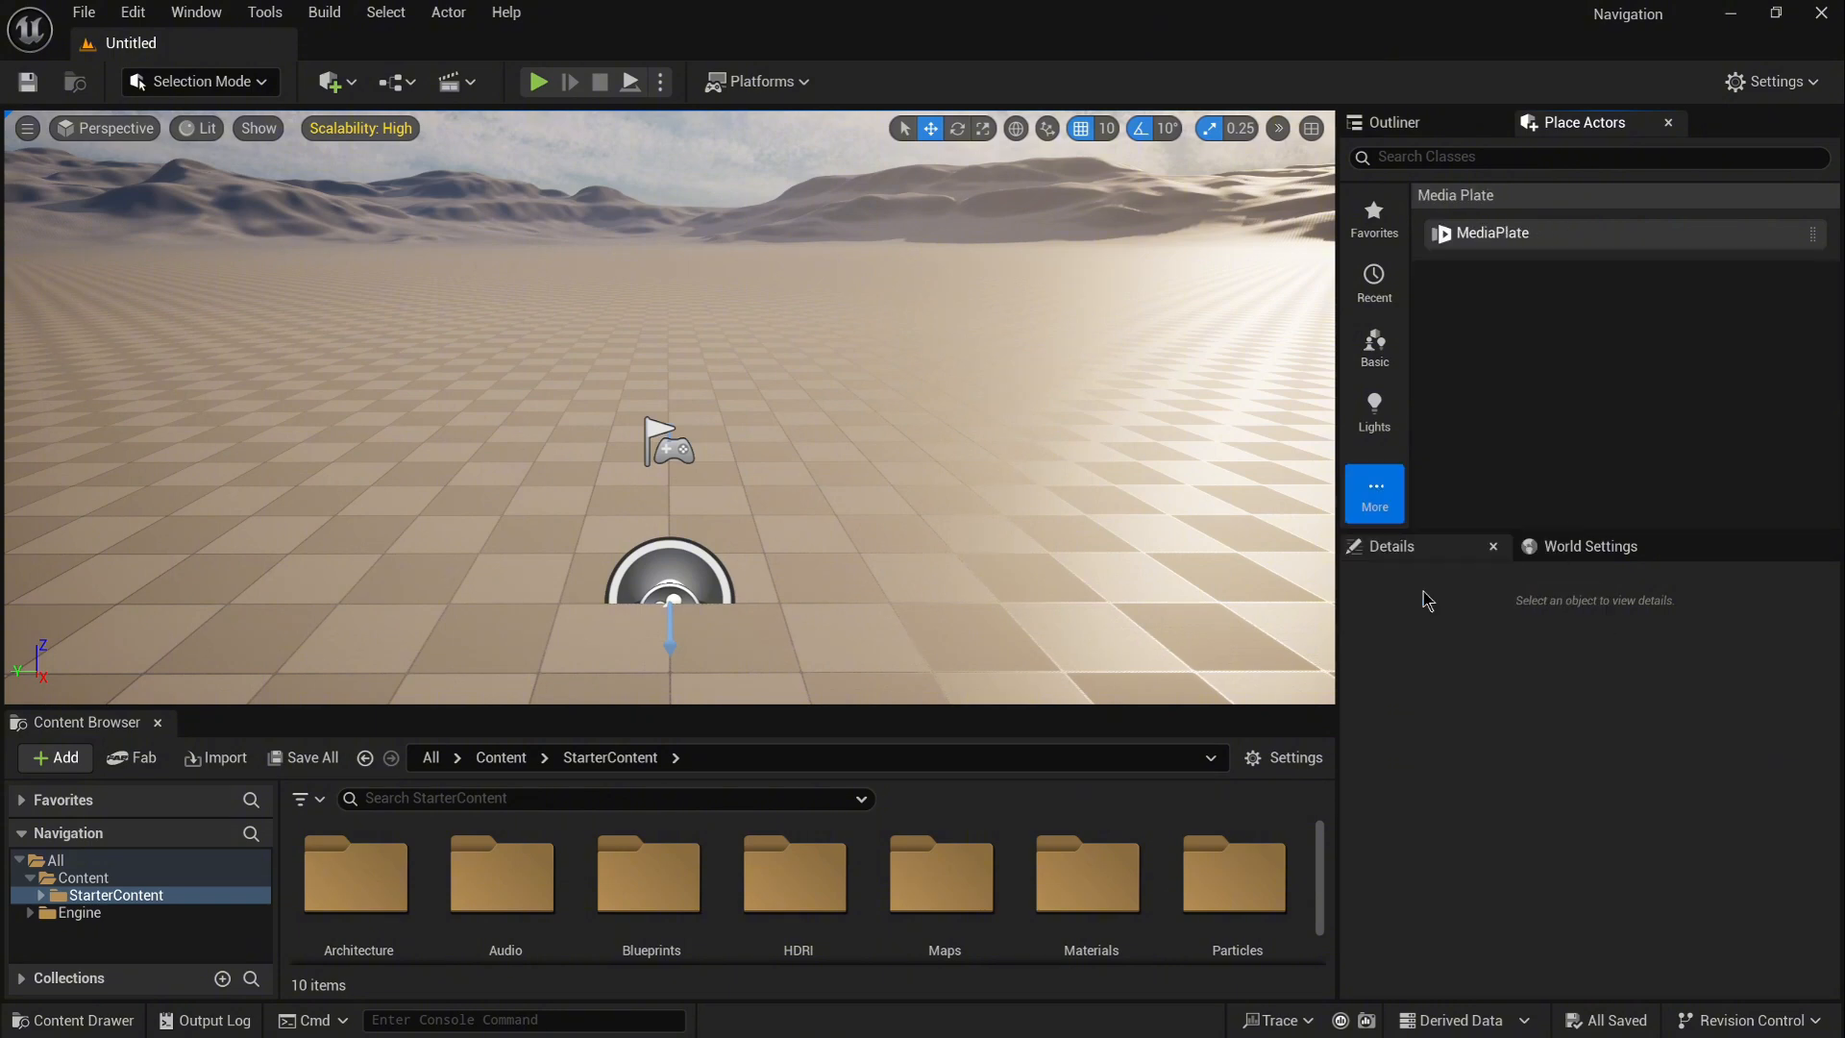
left_click(1375, 492)
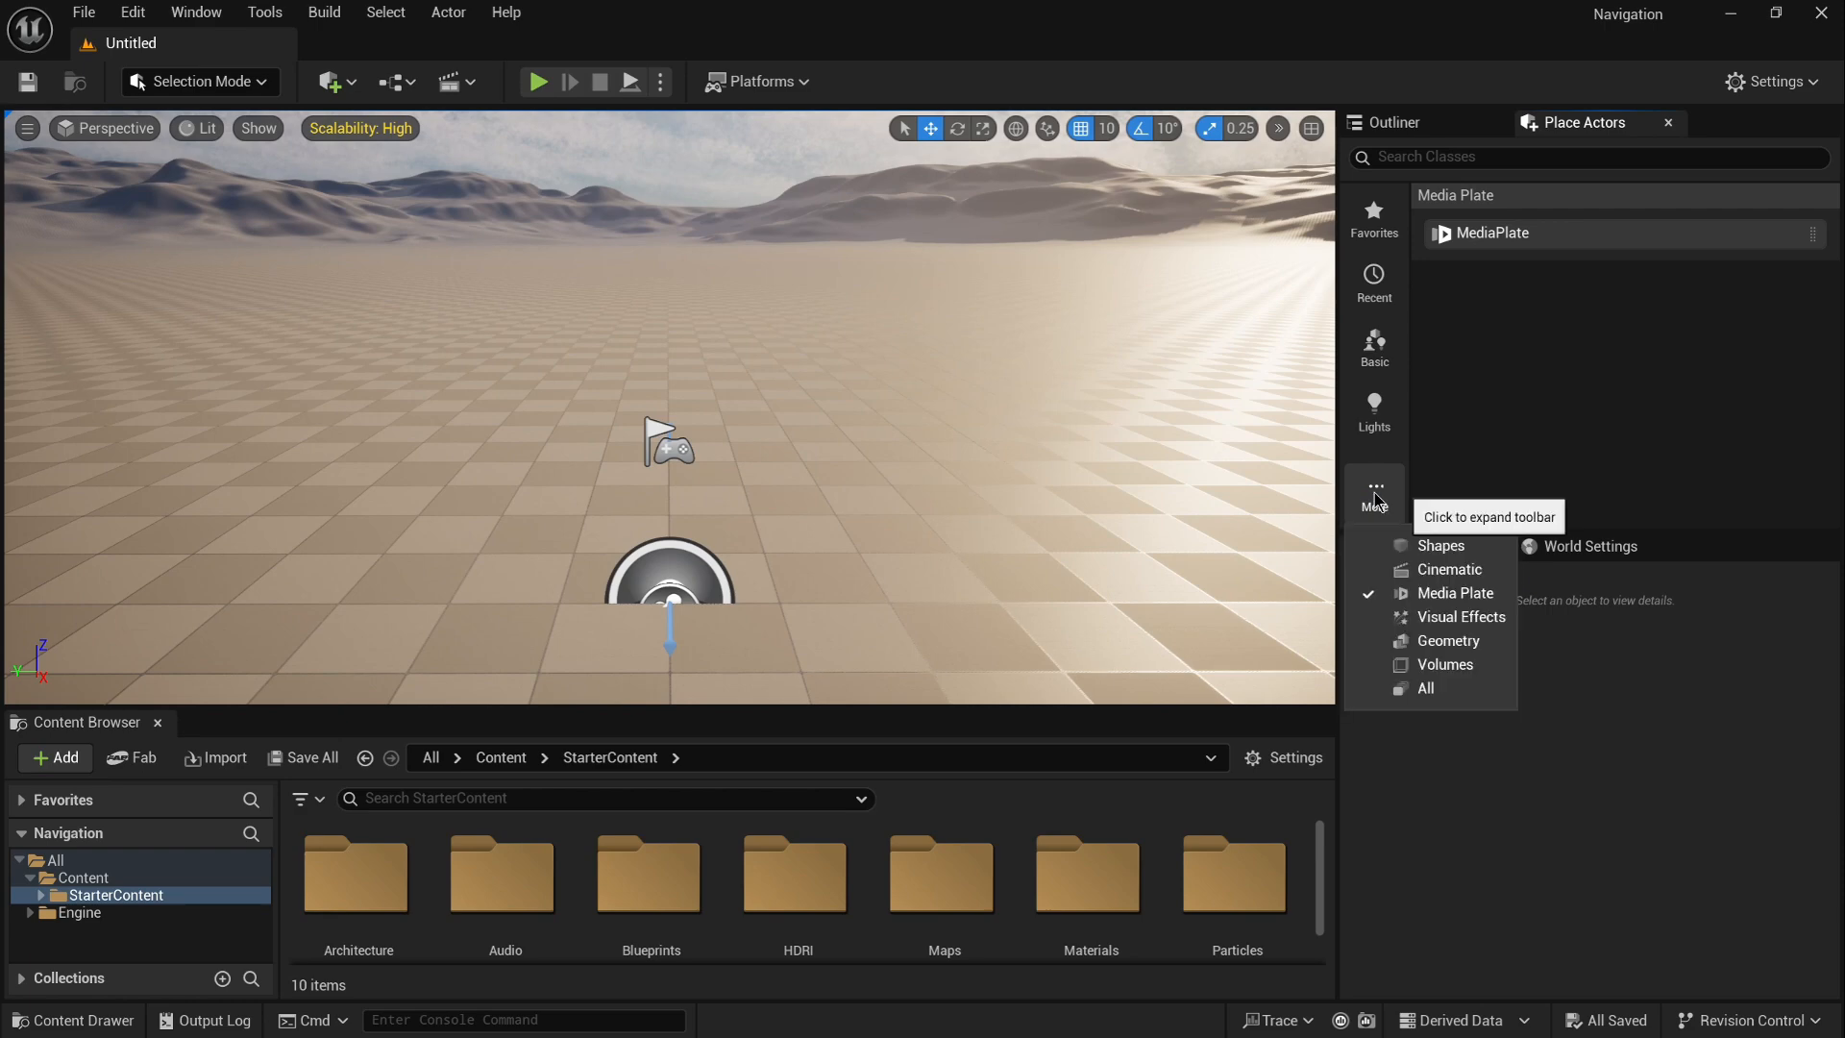
left_click(1410, 617)
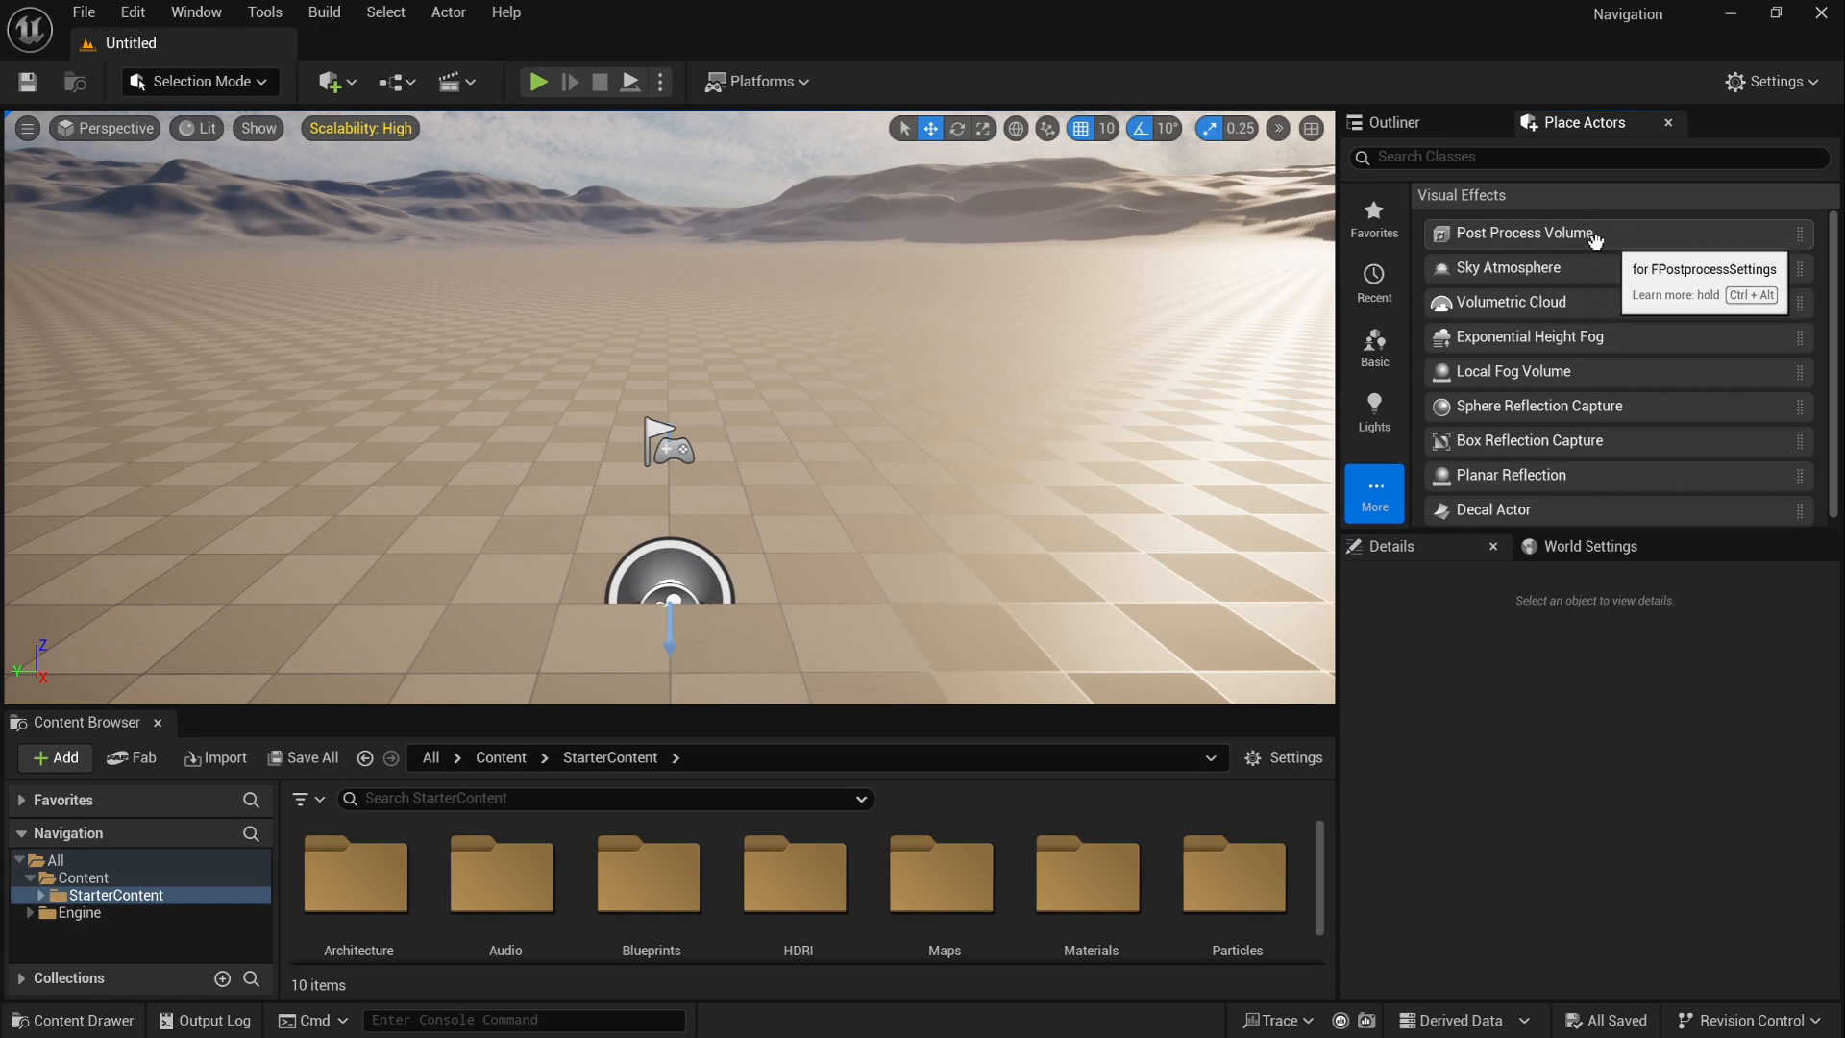
Step: Browse the Geometry and Volumes categories in Place Actors and return to Shapes
left_click(1378, 493)
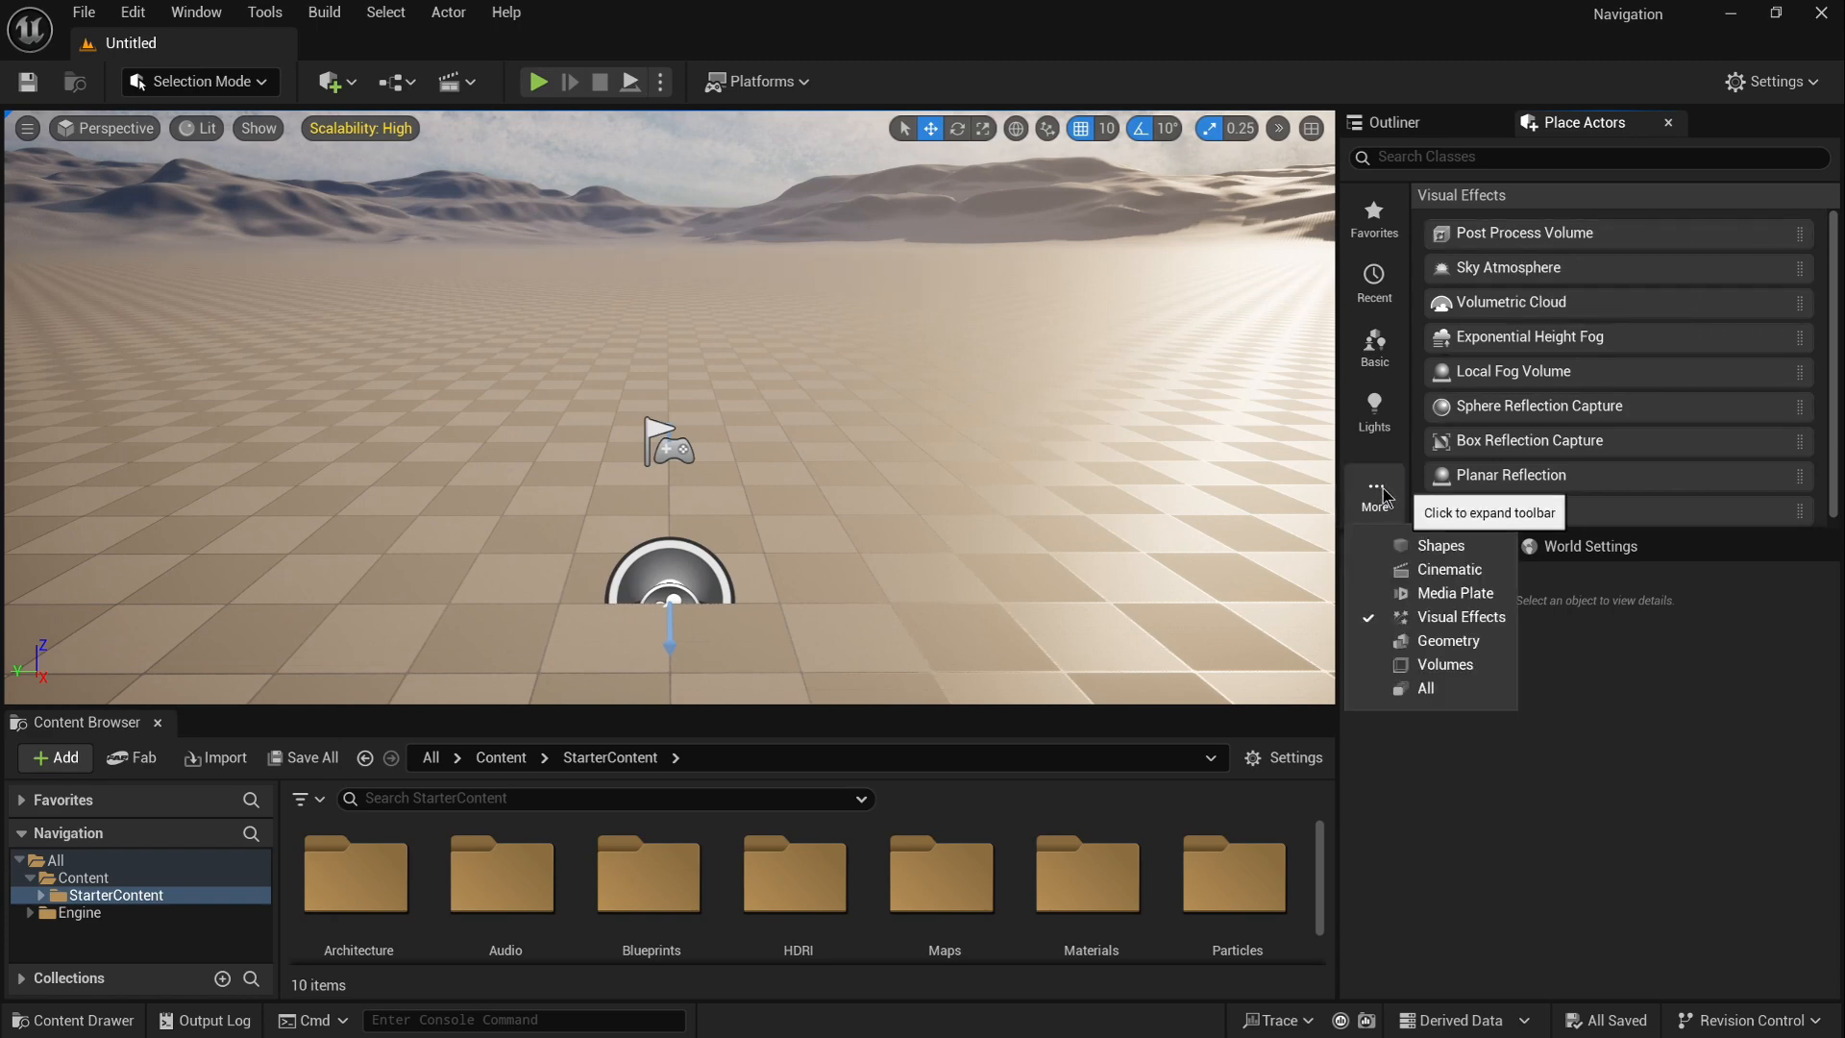
left_click(1435, 642)
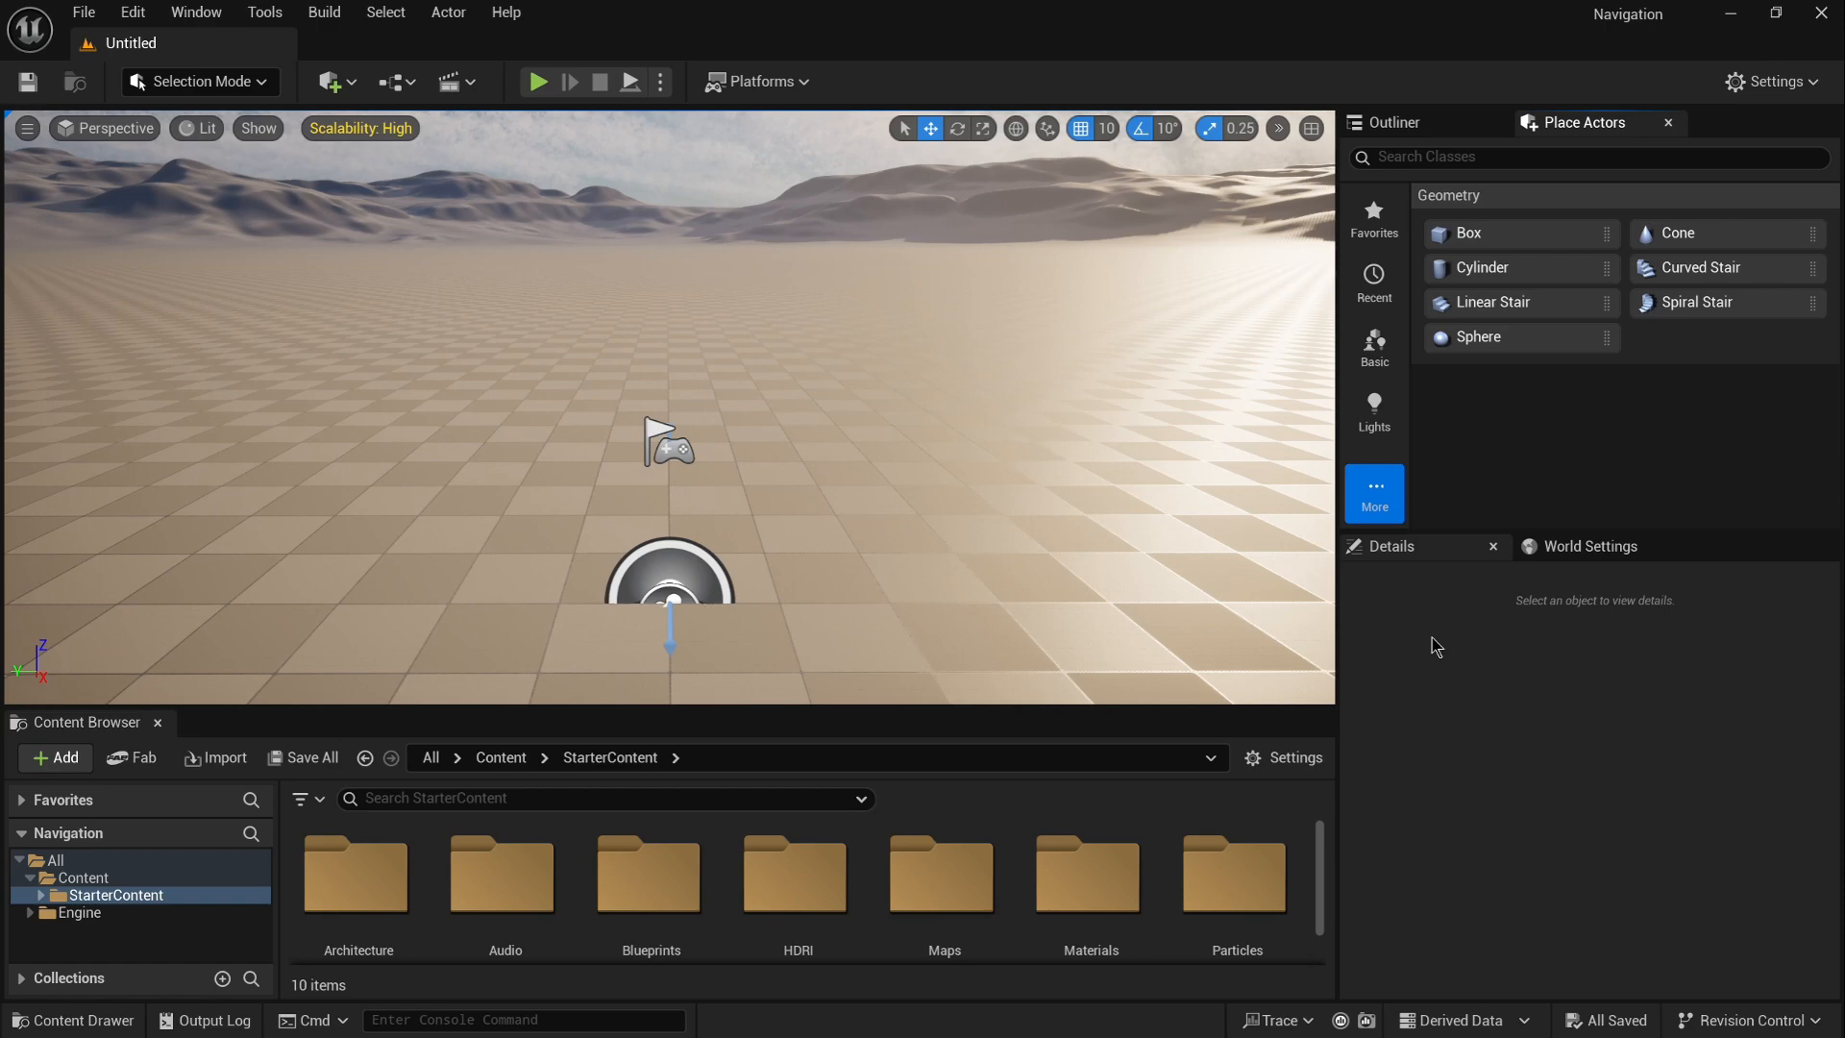
left_click(1380, 495)
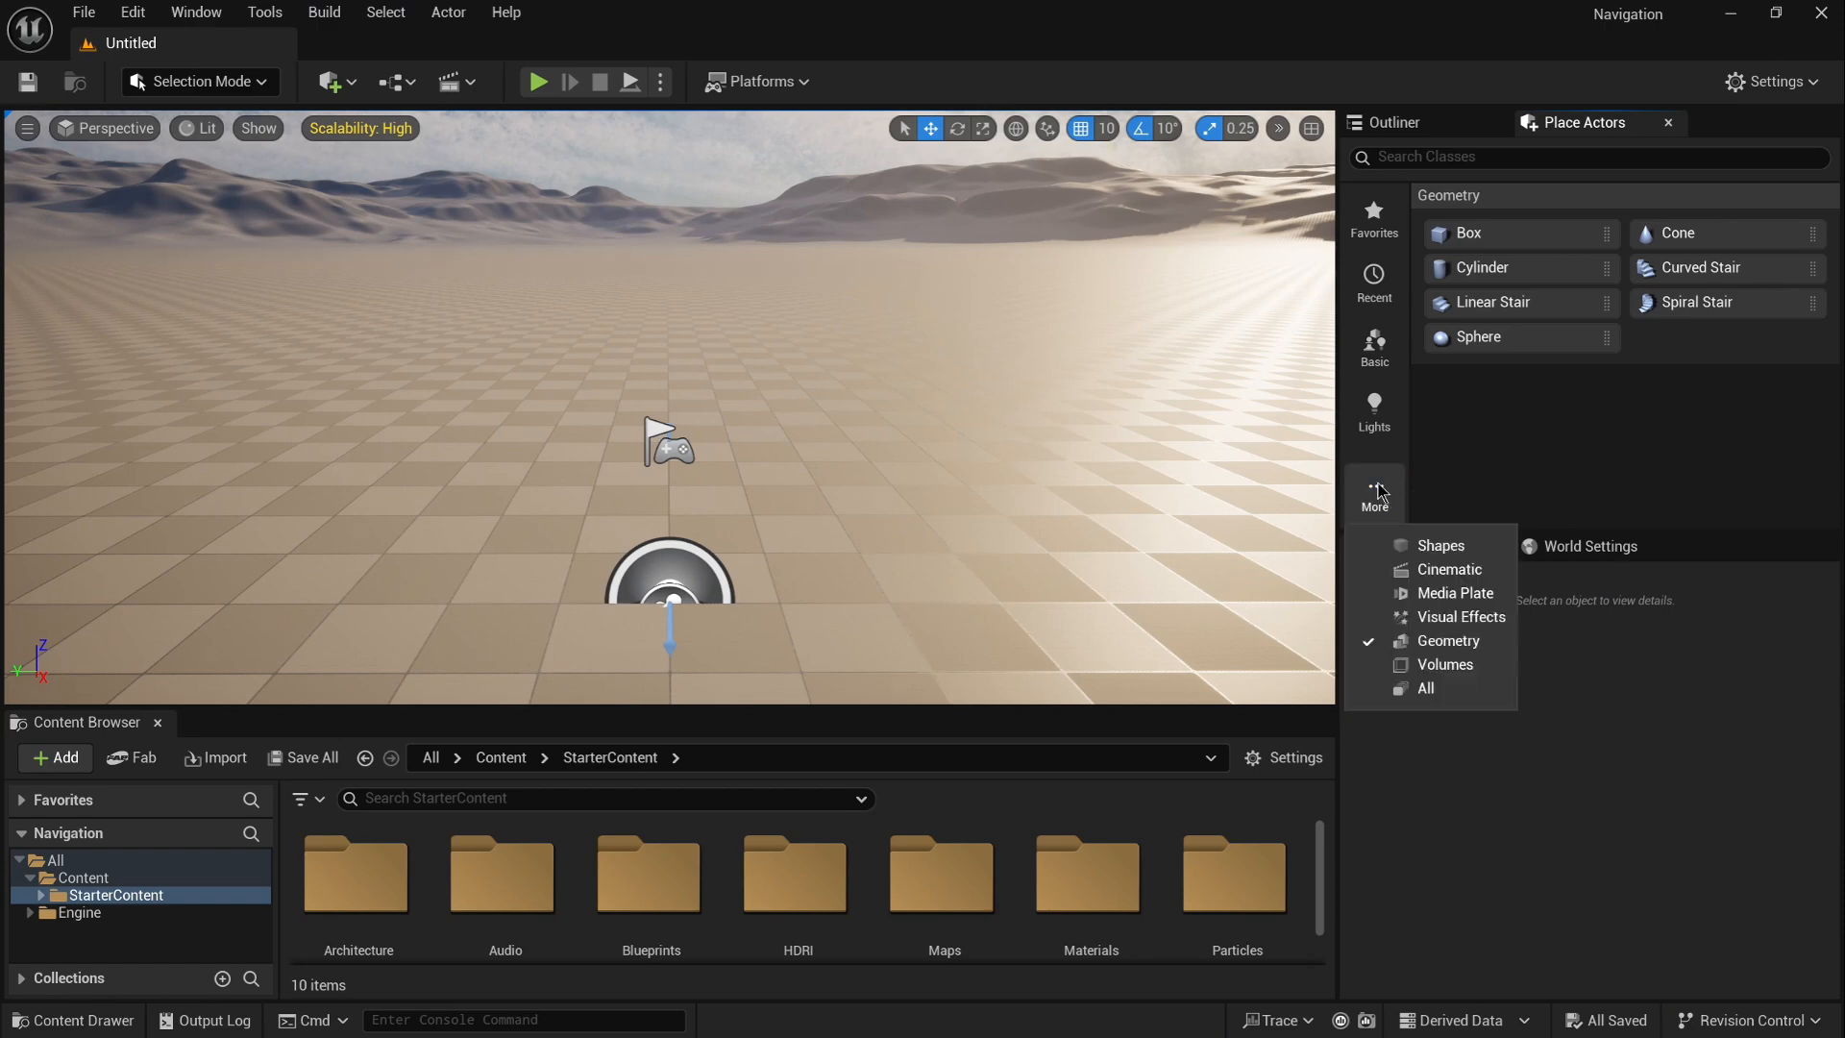
left_click(1432, 665)
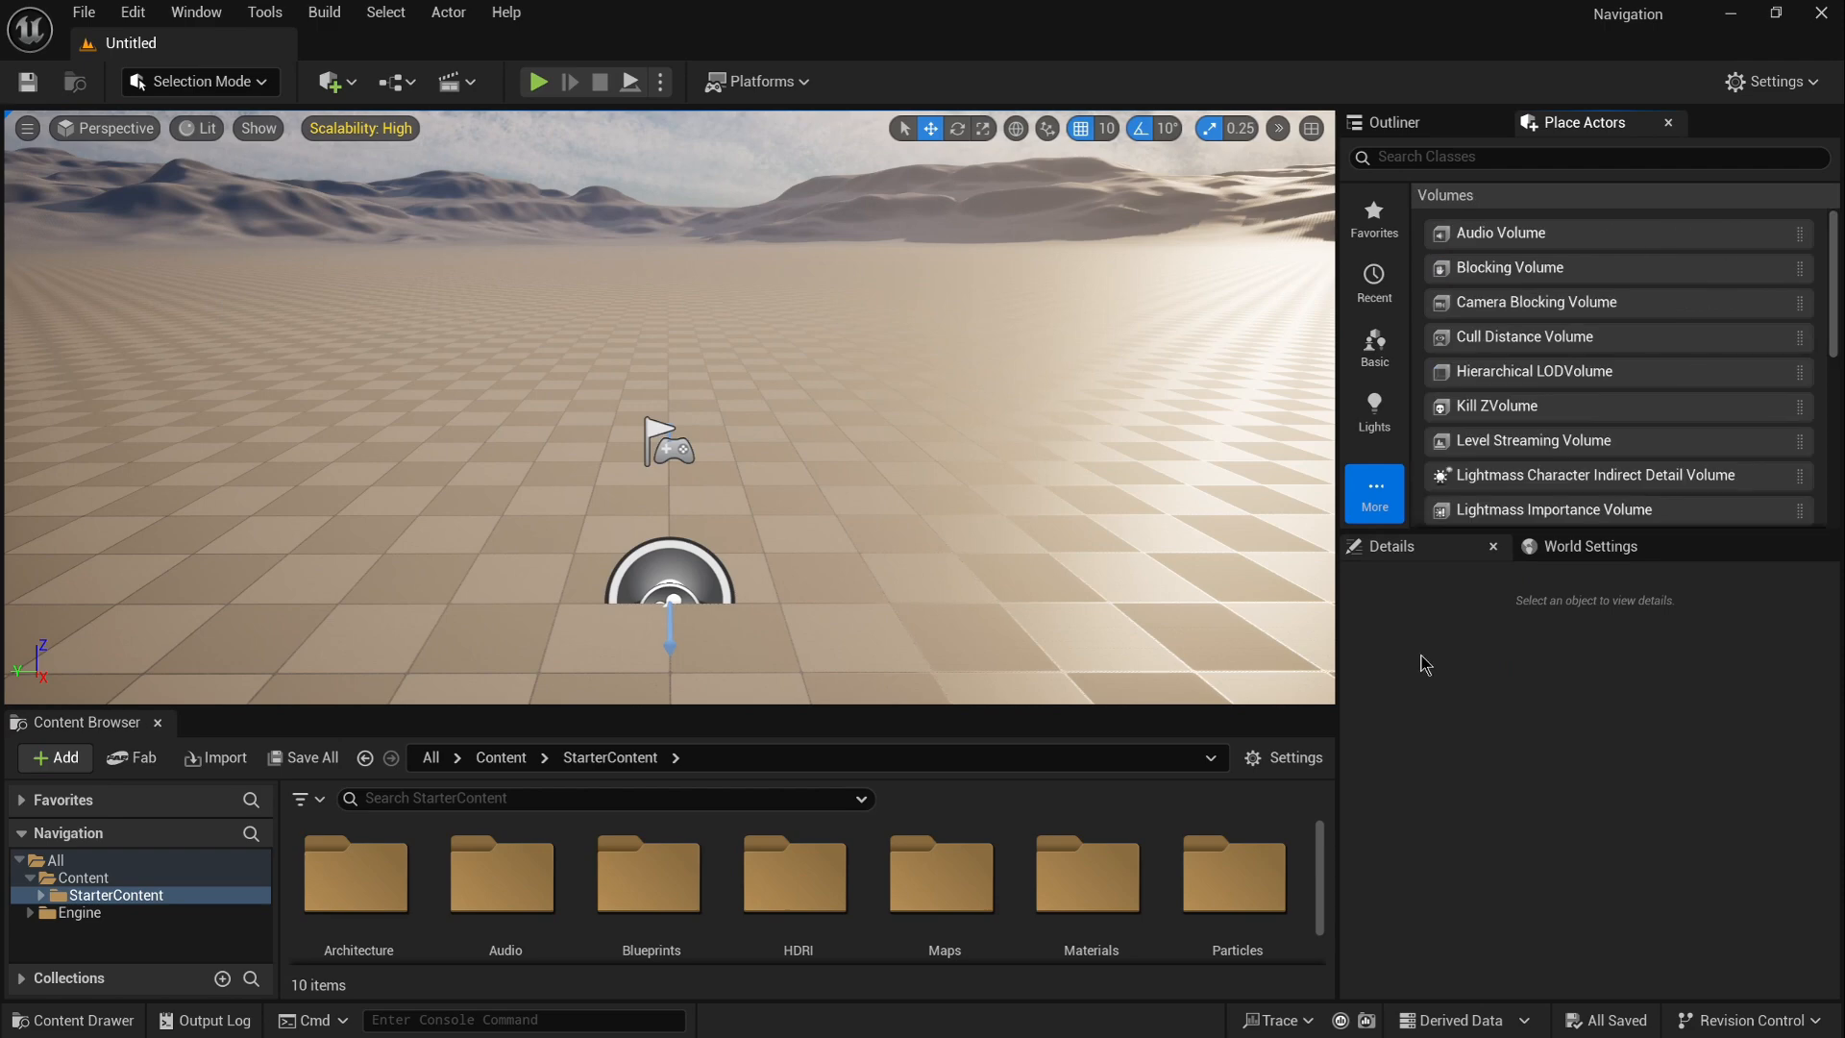
left_click(1381, 494)
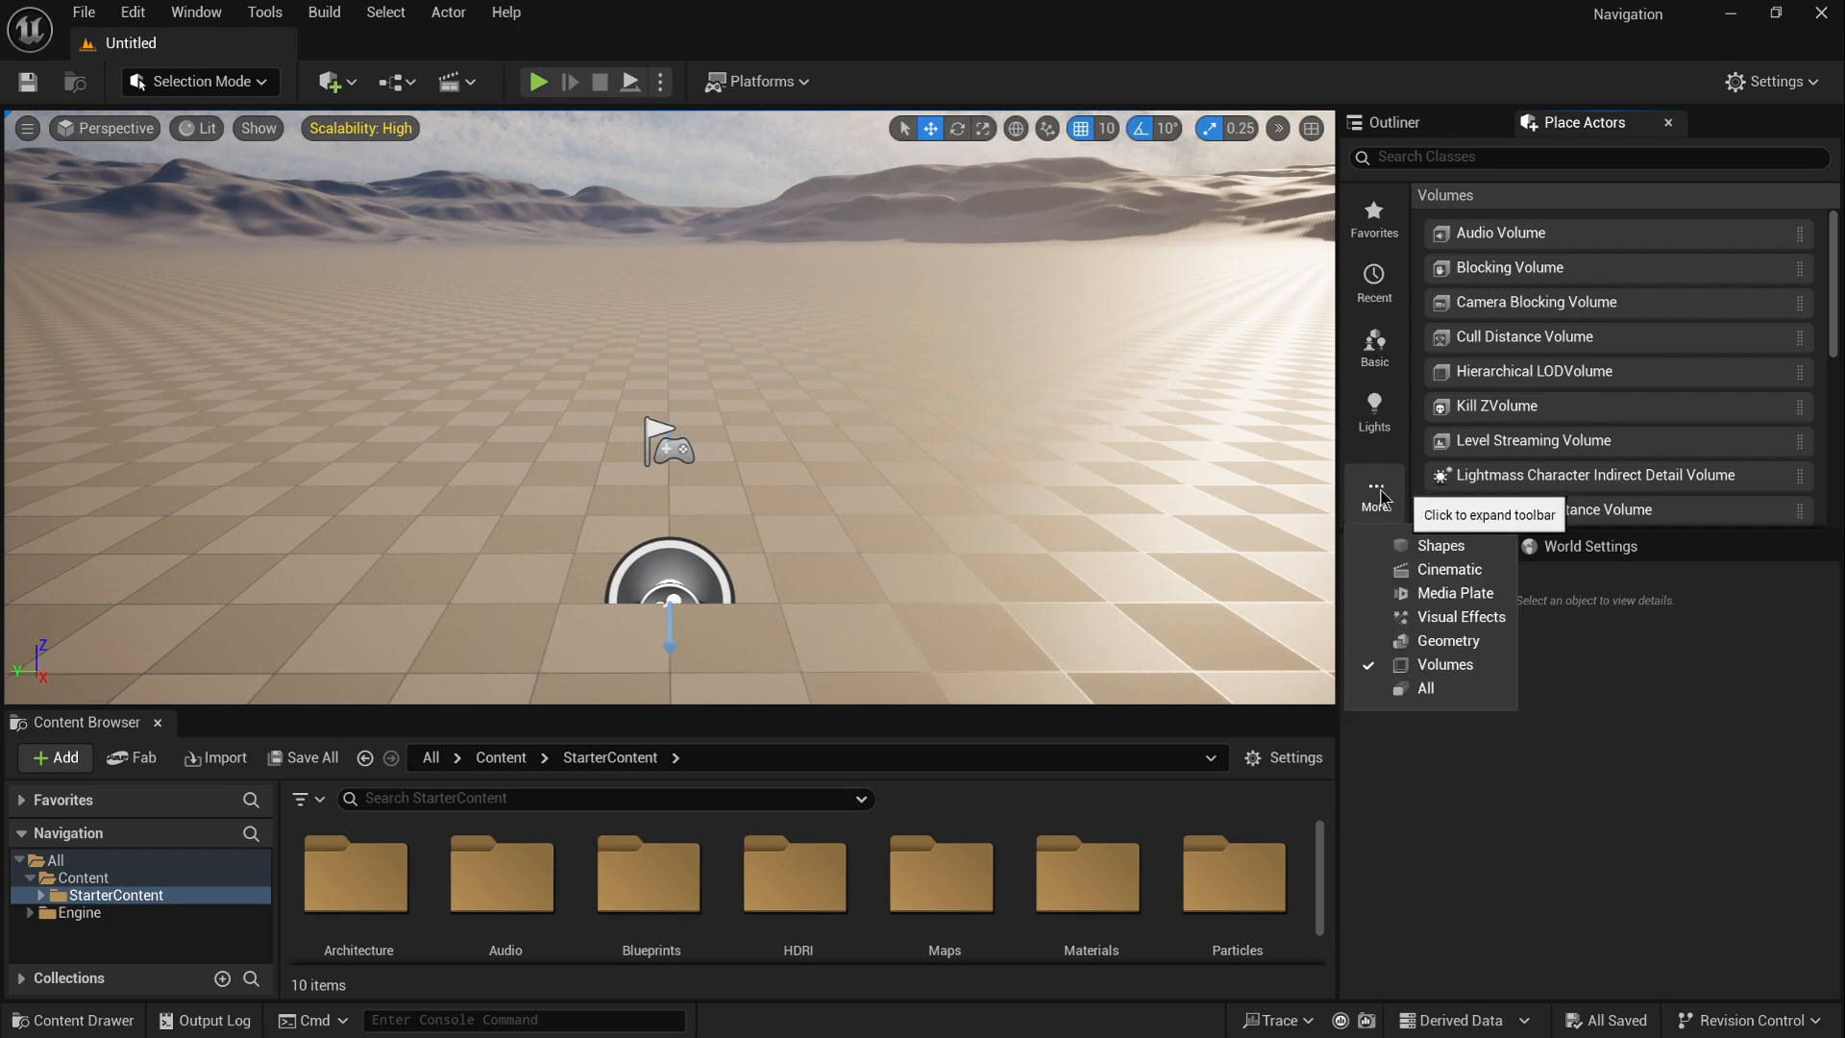
left_click(1439, 546)
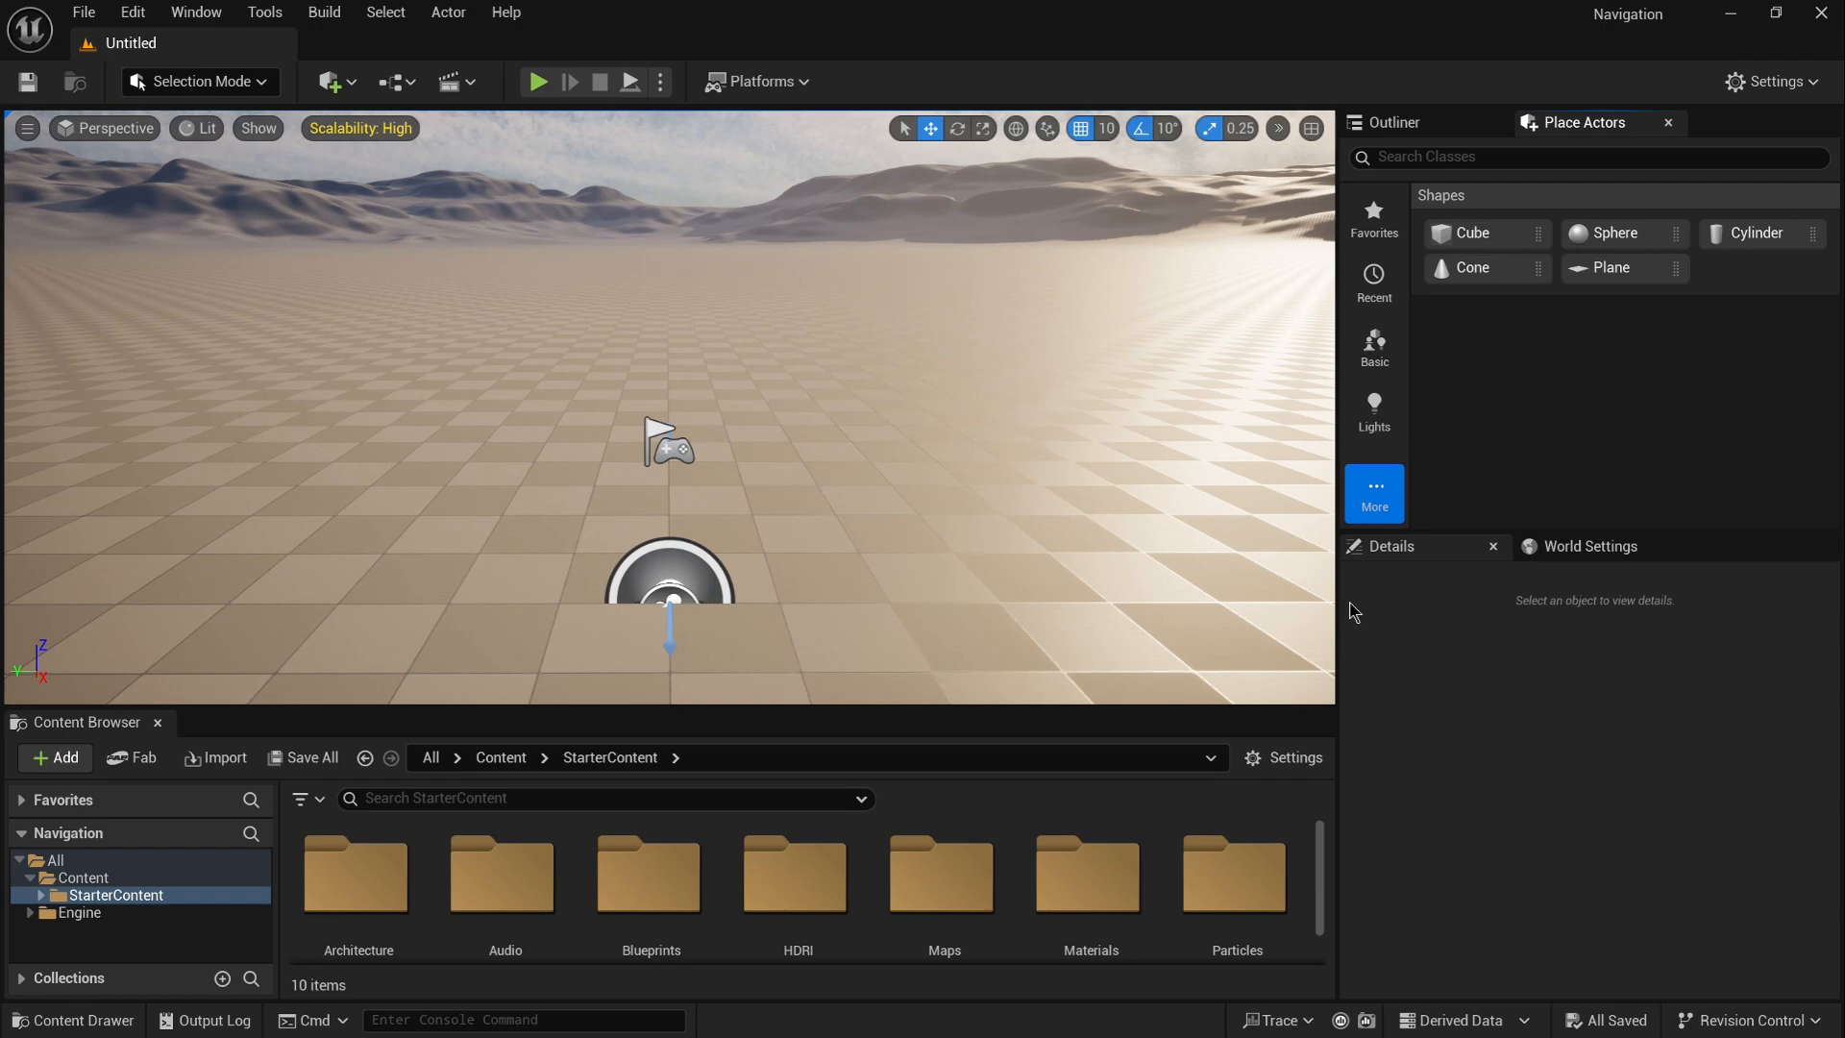
Step: Widen the viewport, turn the camera toward the distant hills, and fly it forward, backward, left and right
left_click_drag(1338, 605, 1472, 597)
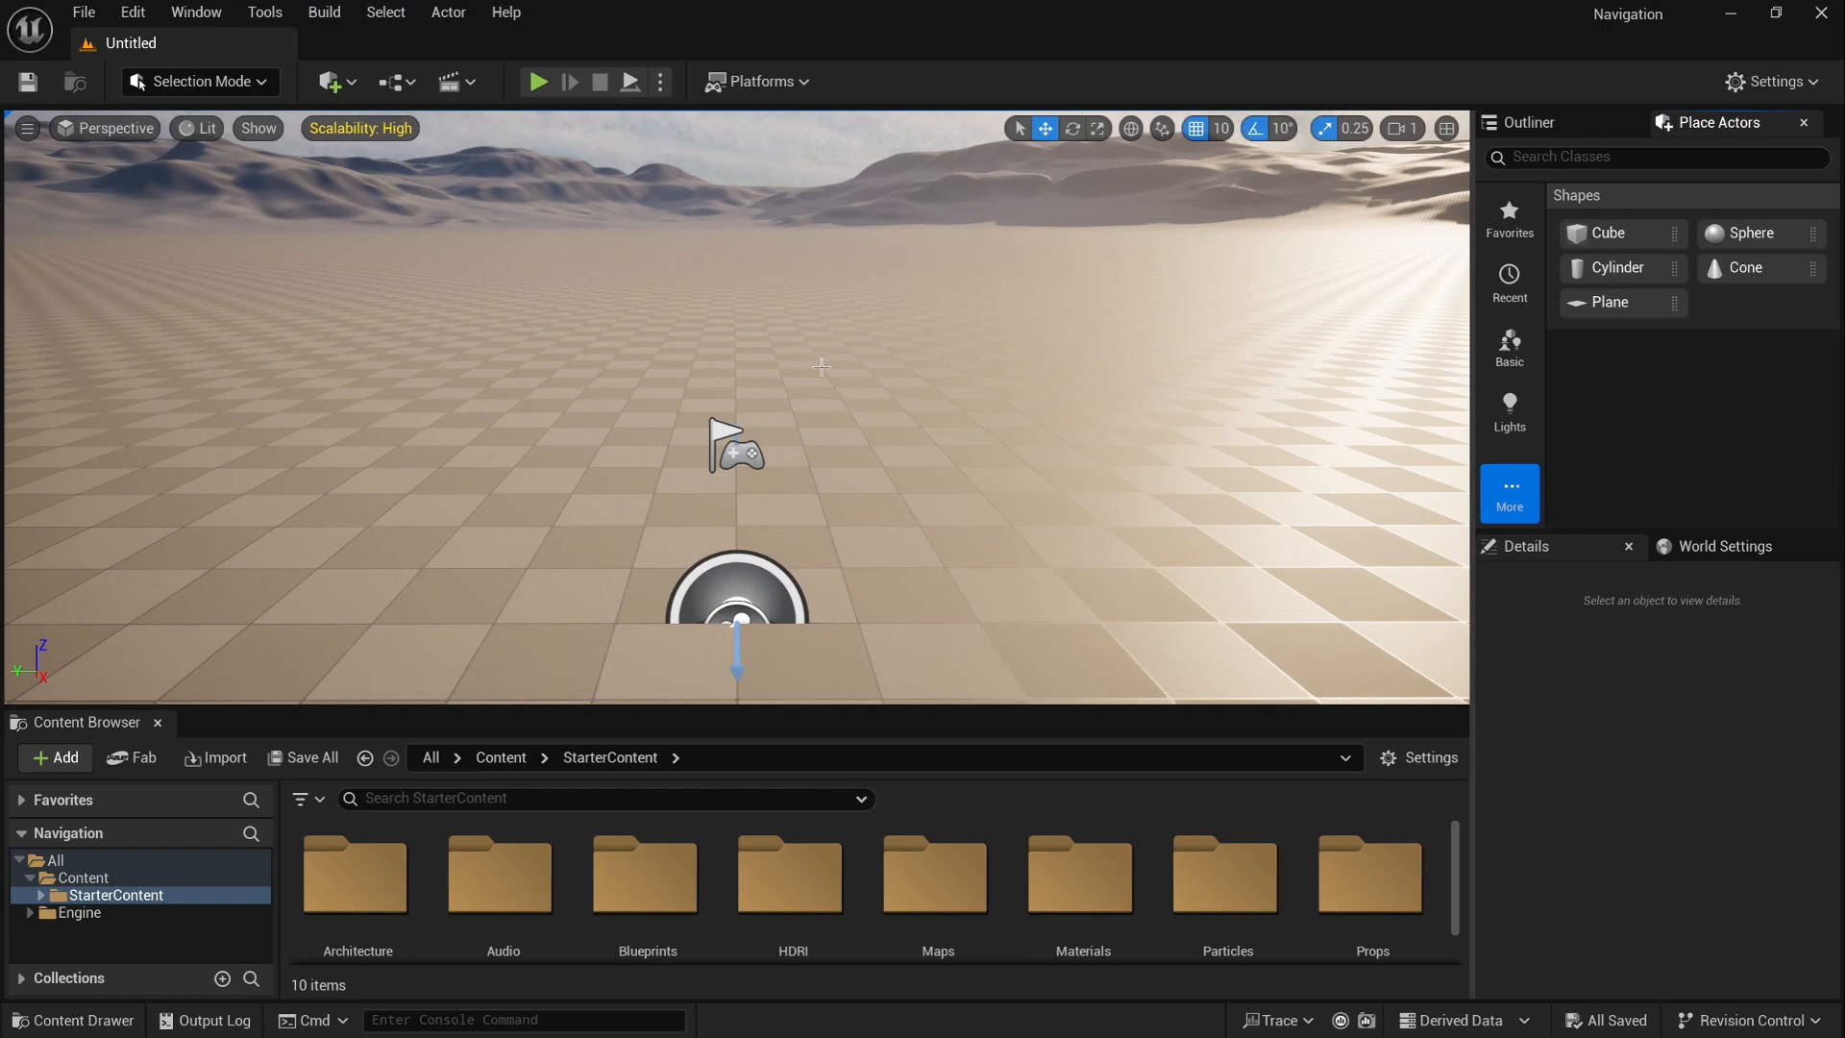
right_click_drag(821, 367, 1306, 352)
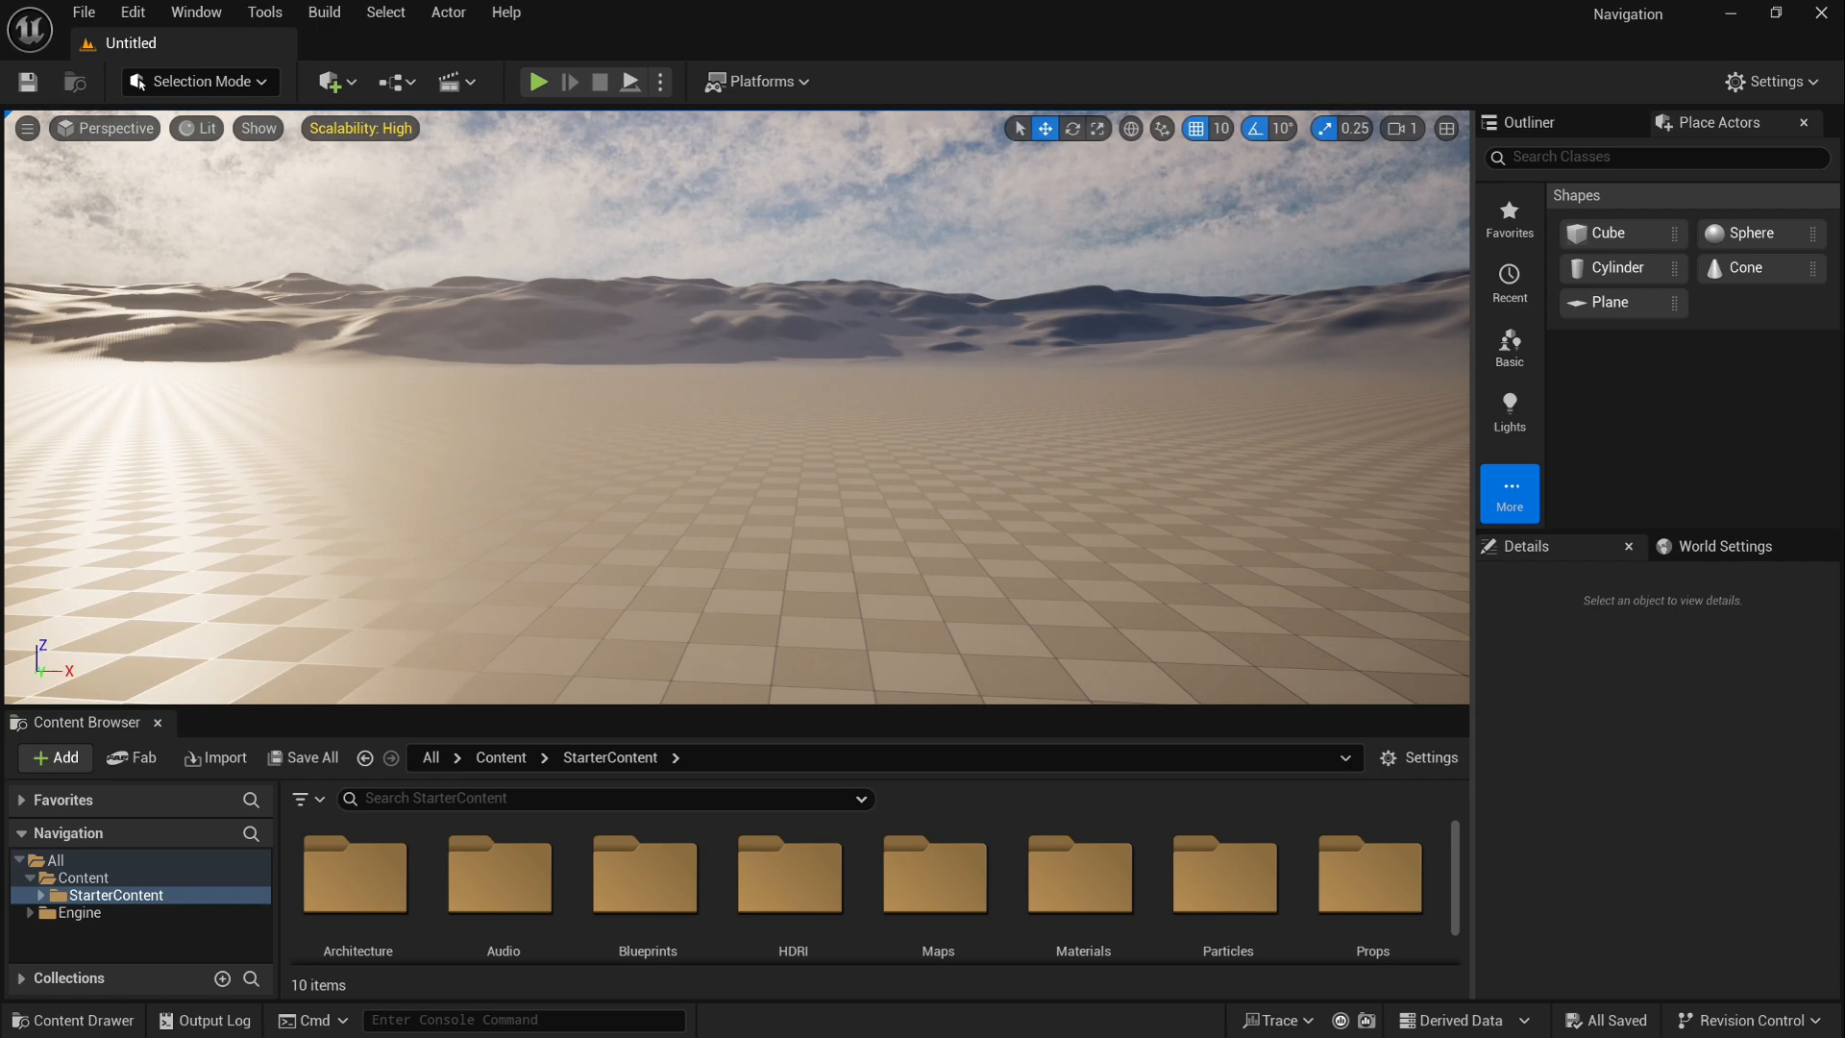
key("w")
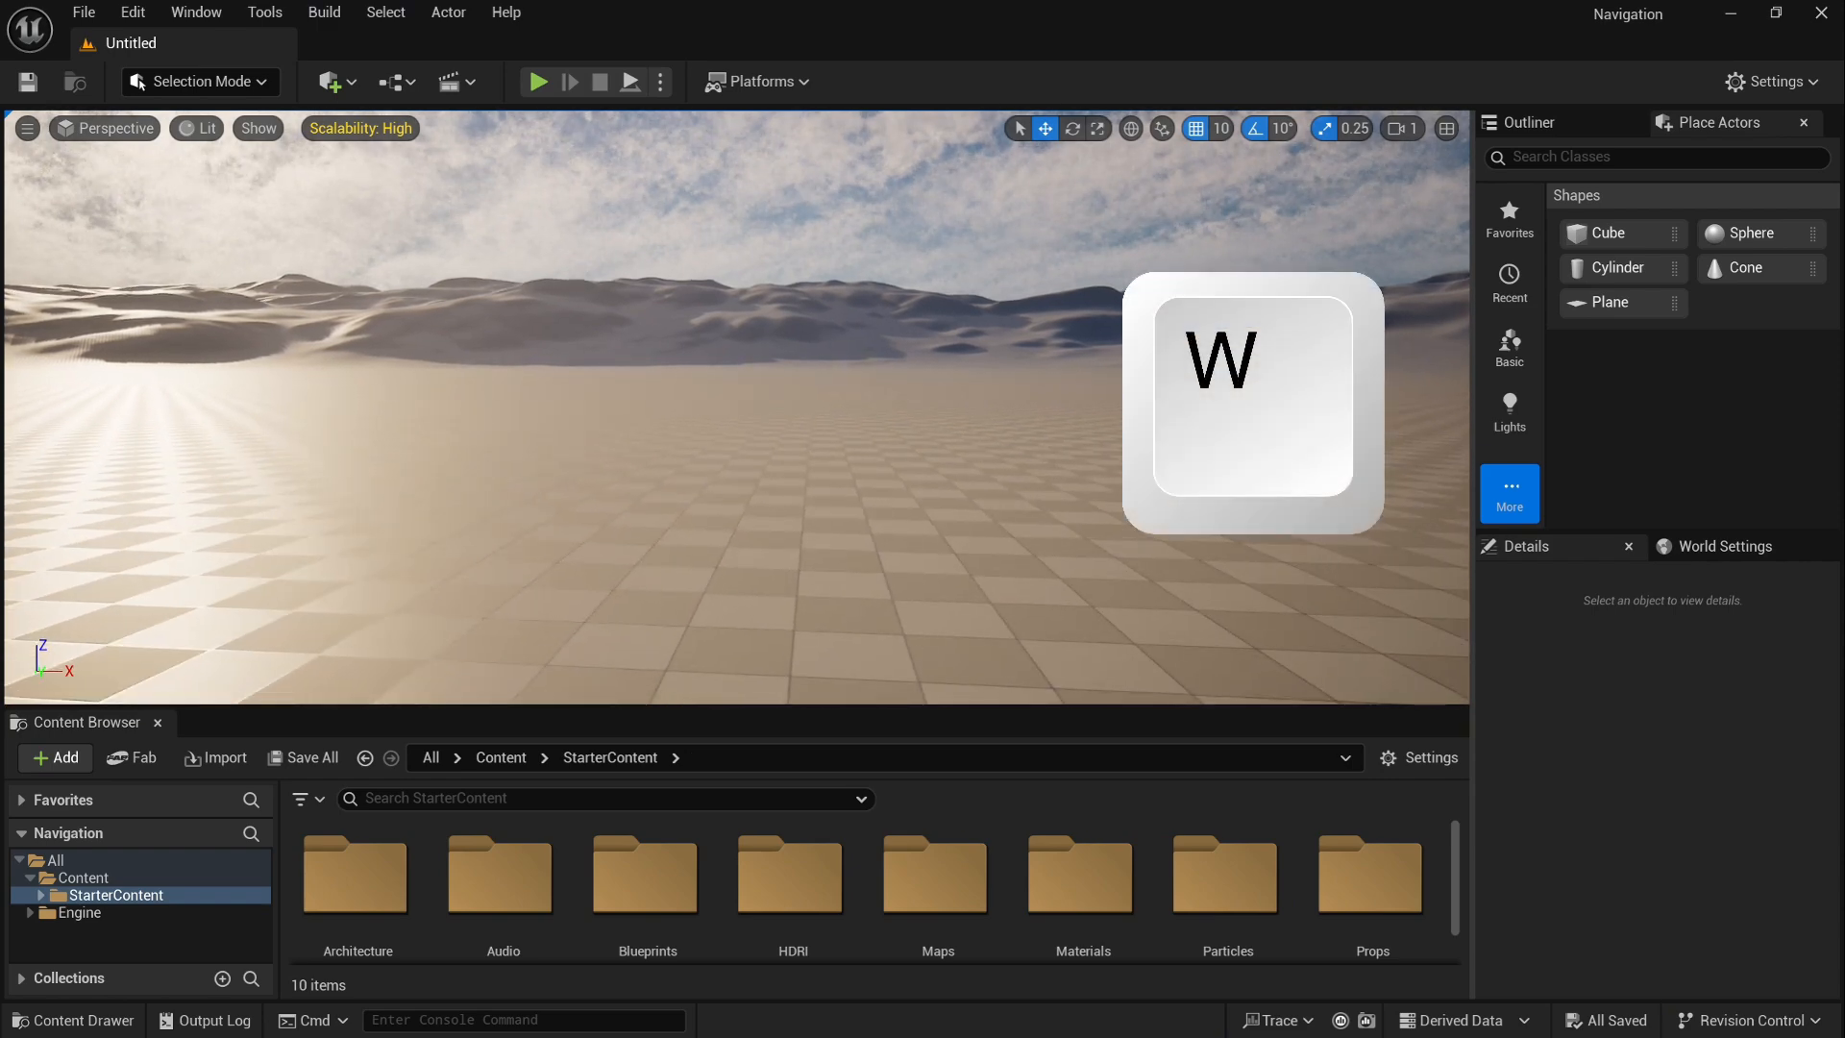
key("w")
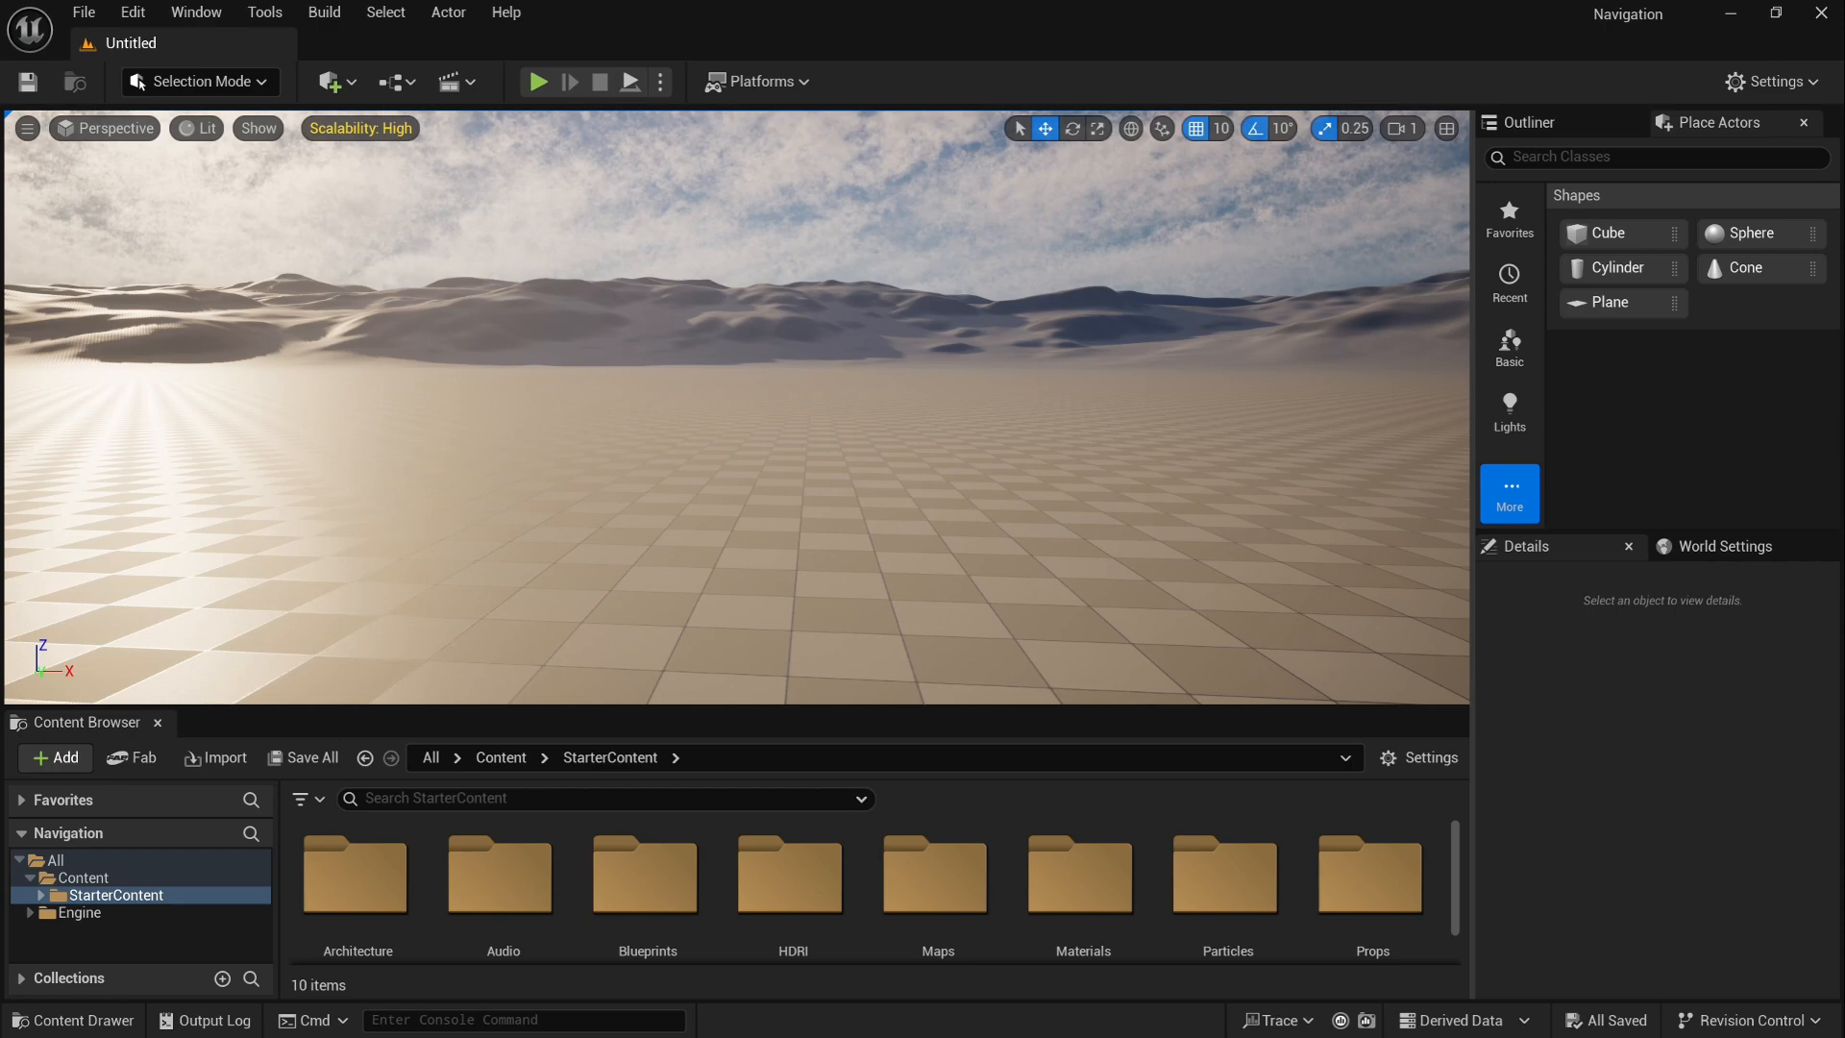
key("s")
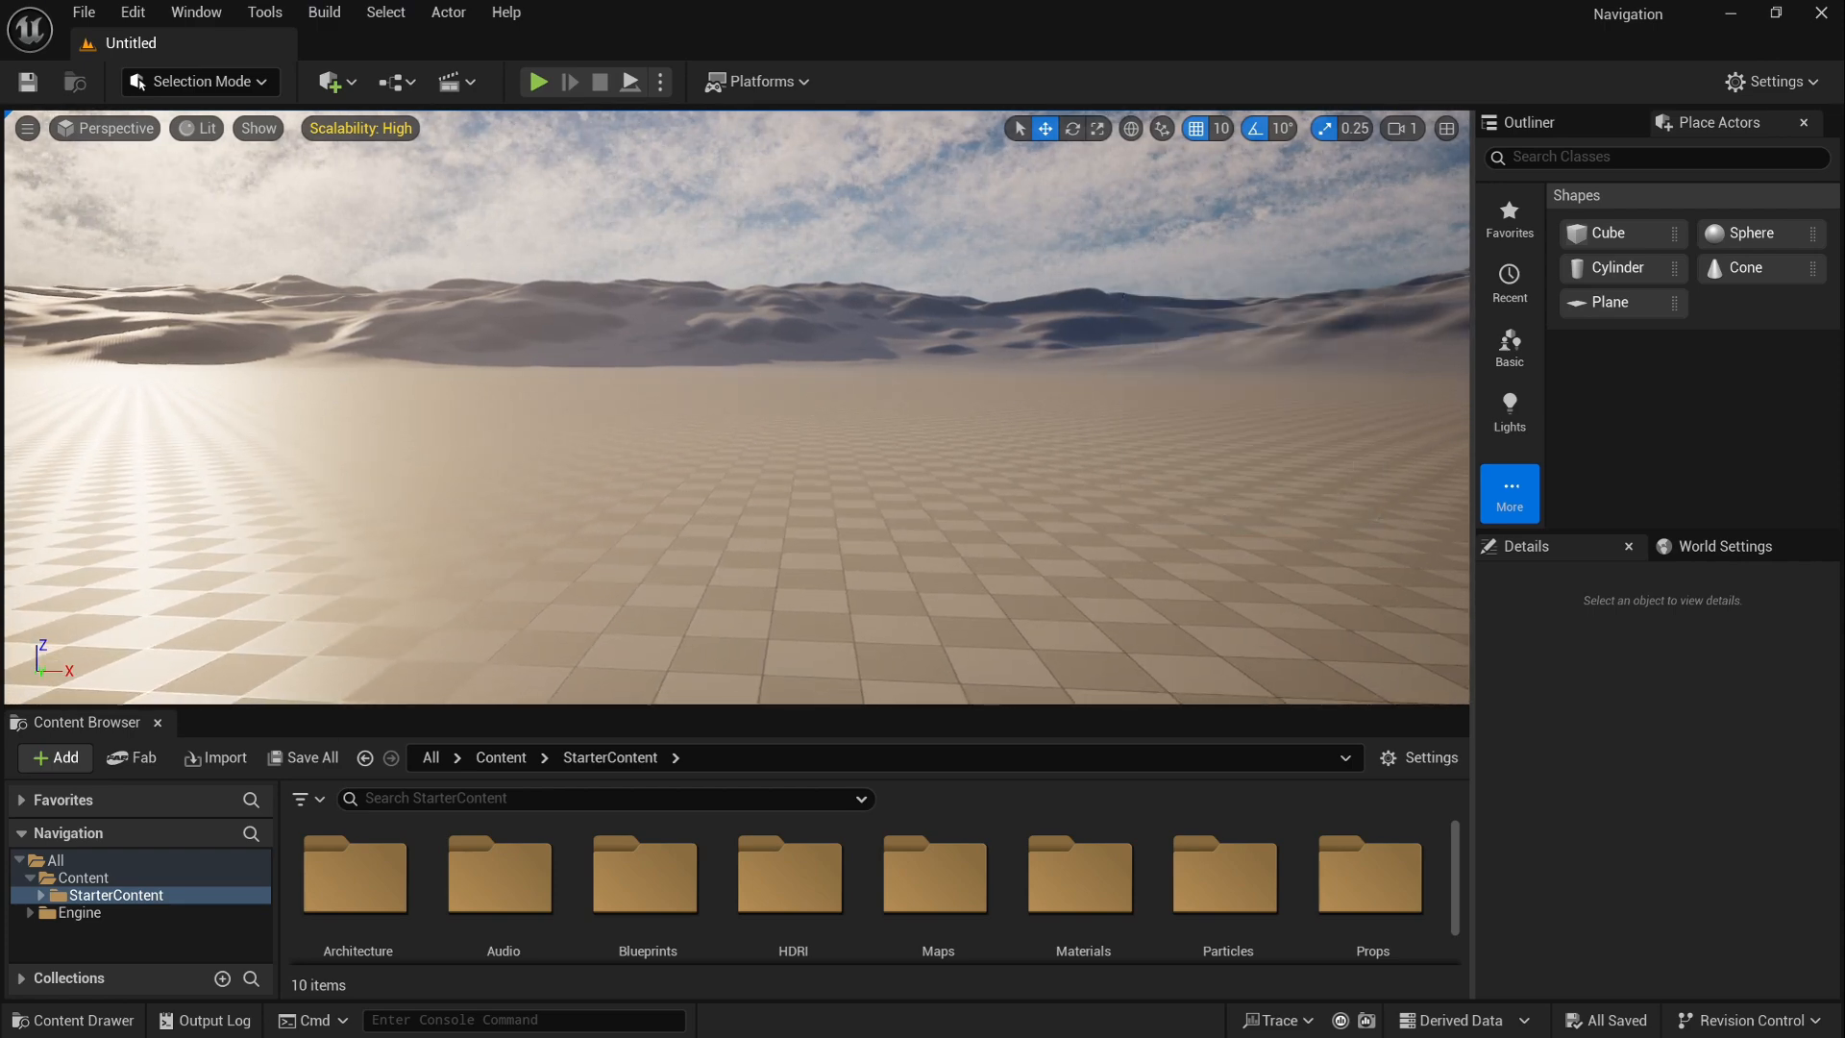
key("a")
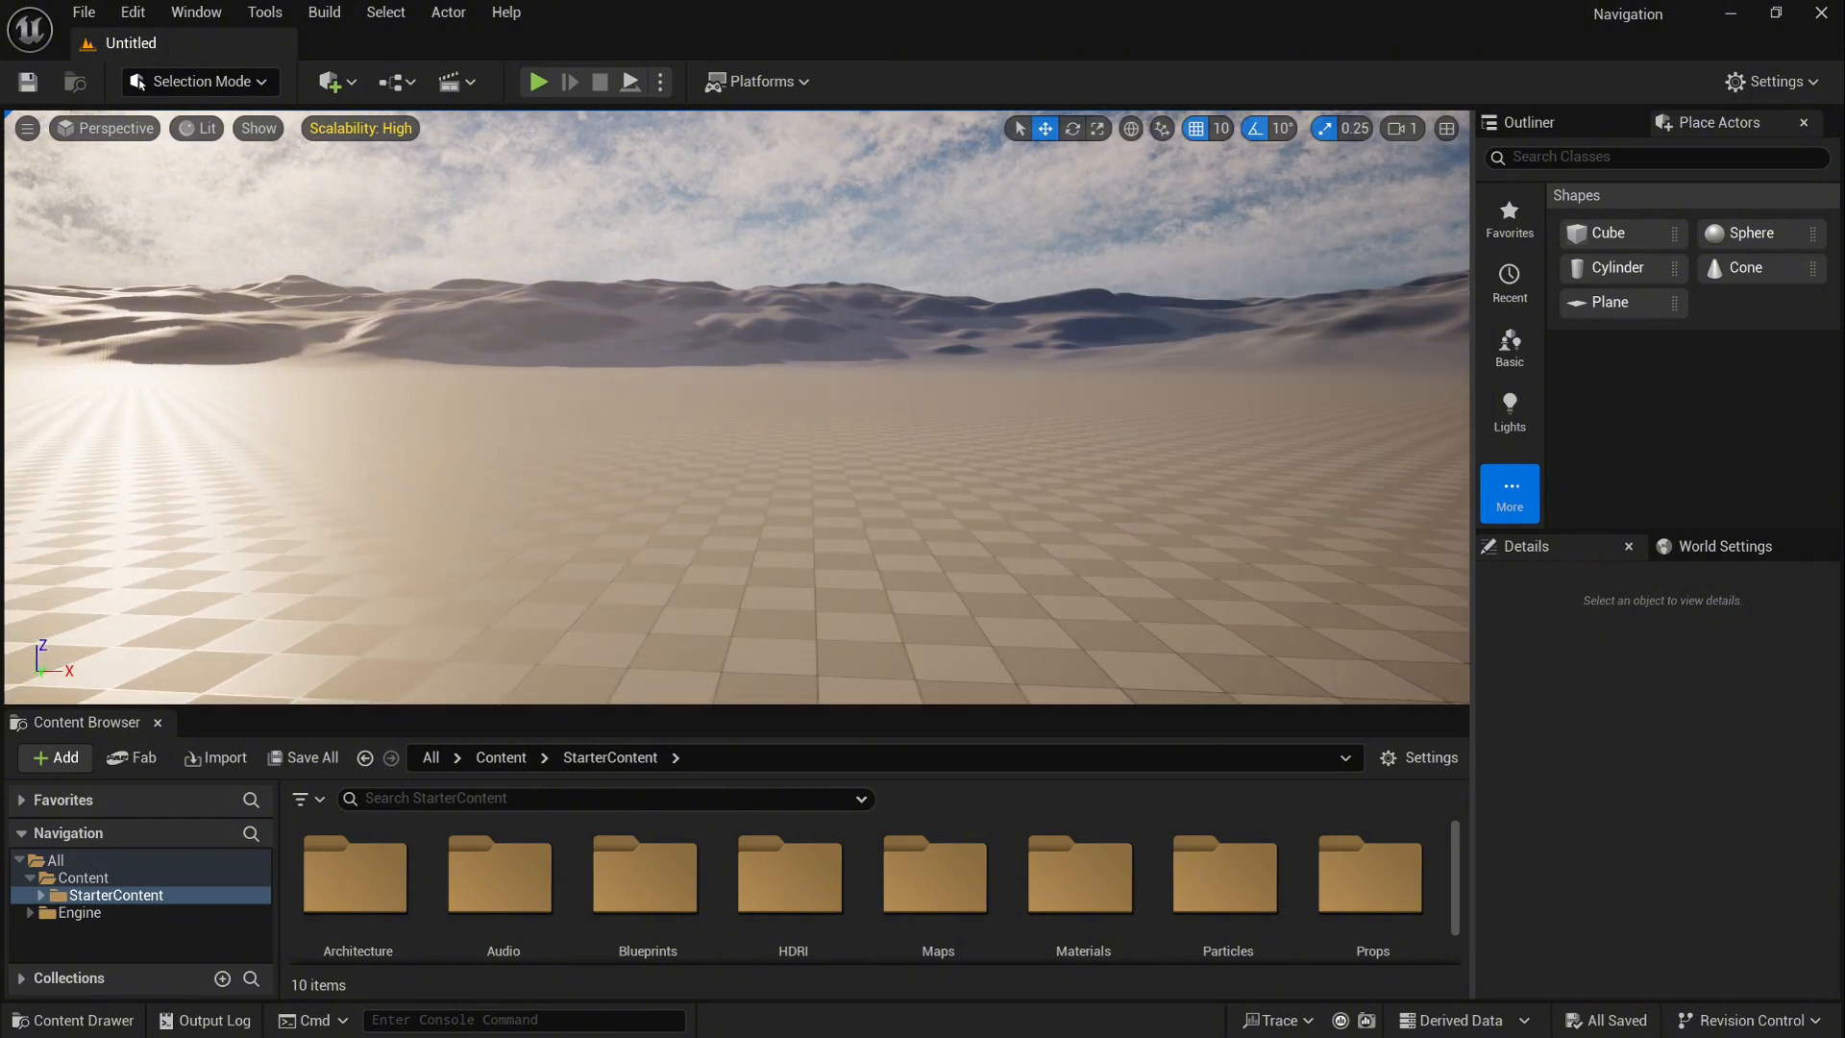
key("d")
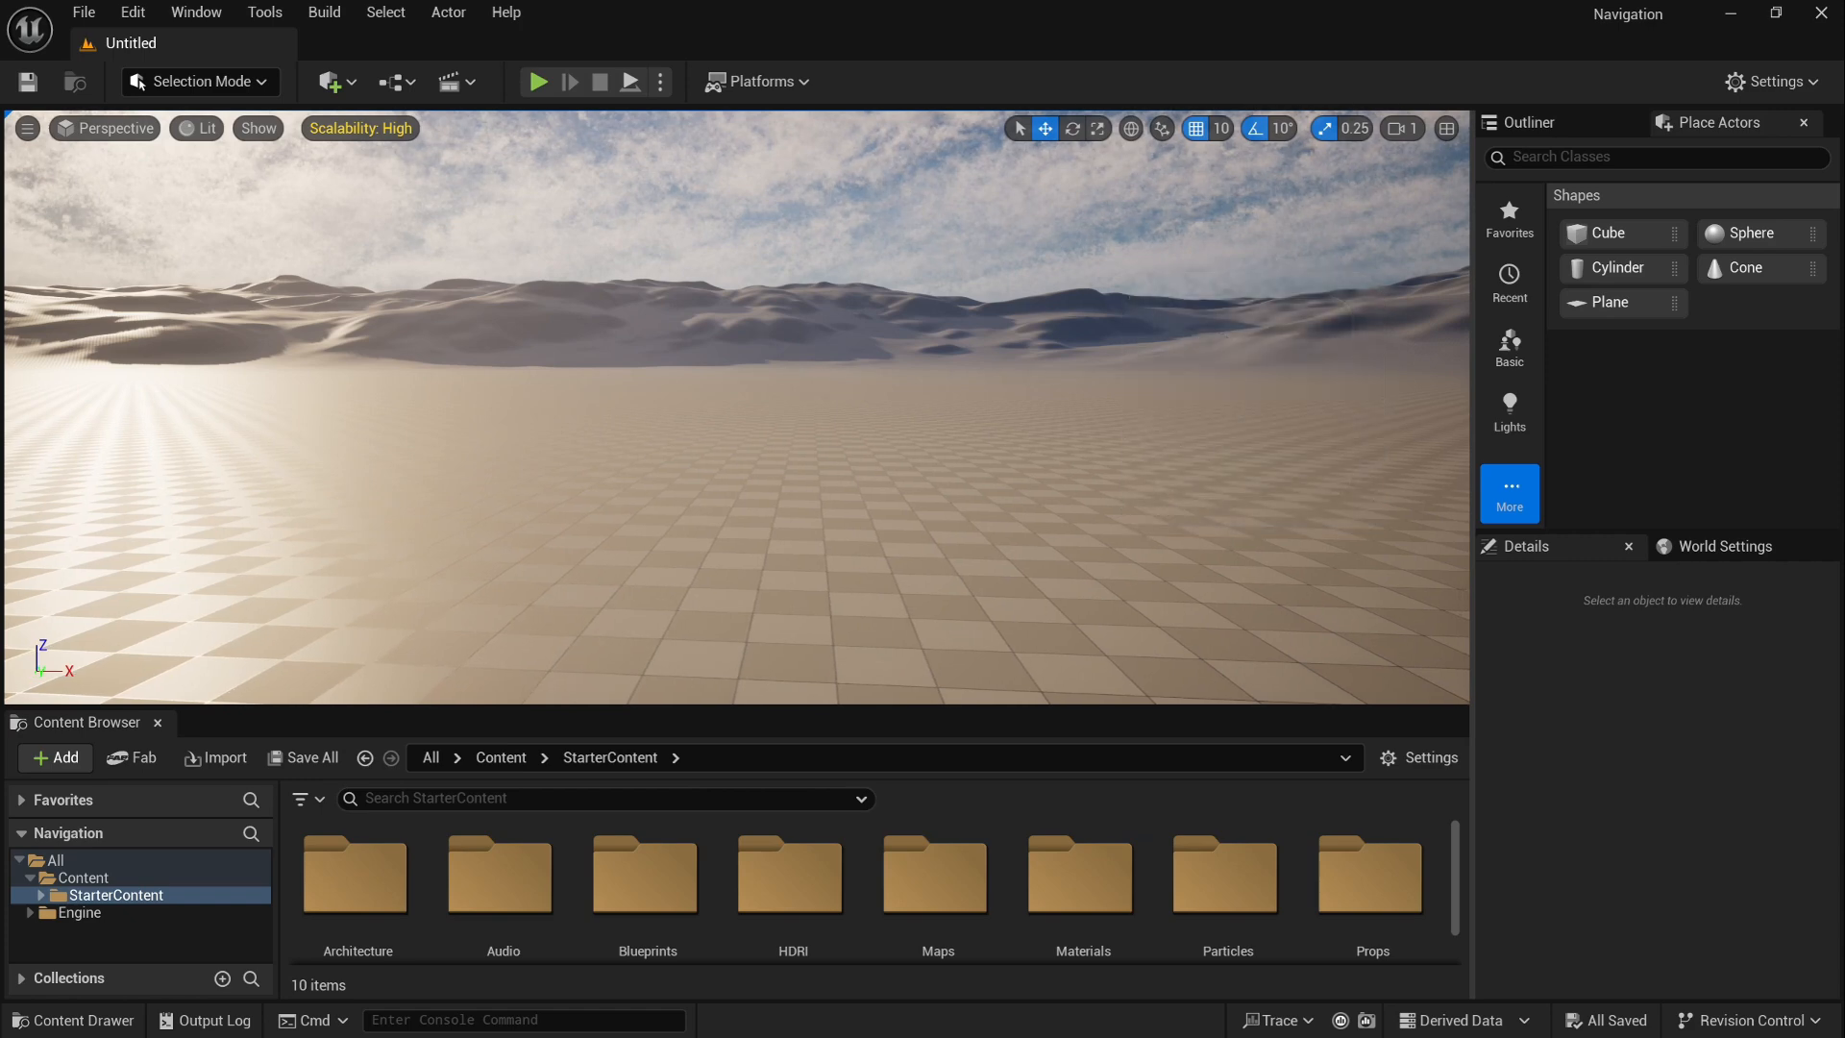
Step: Raise and lower the viewport camera, and zoom its field of view in and out
key("e")
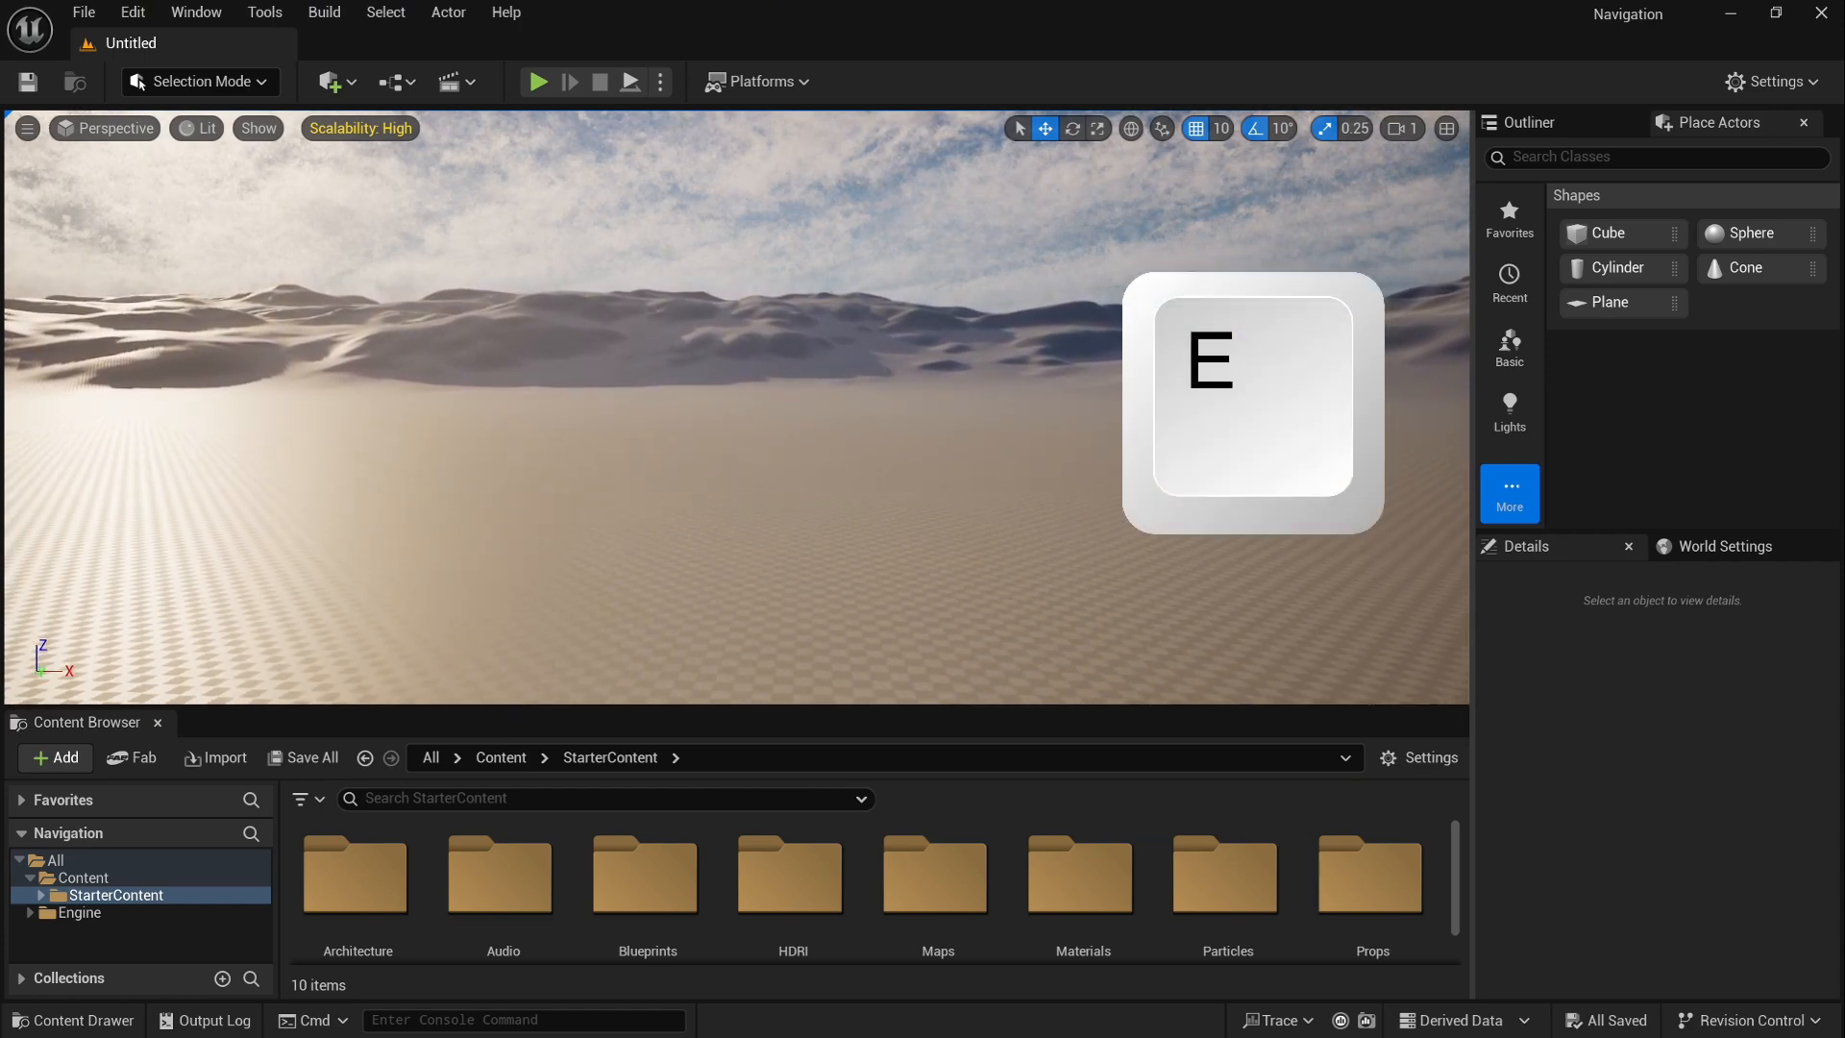
key("q")
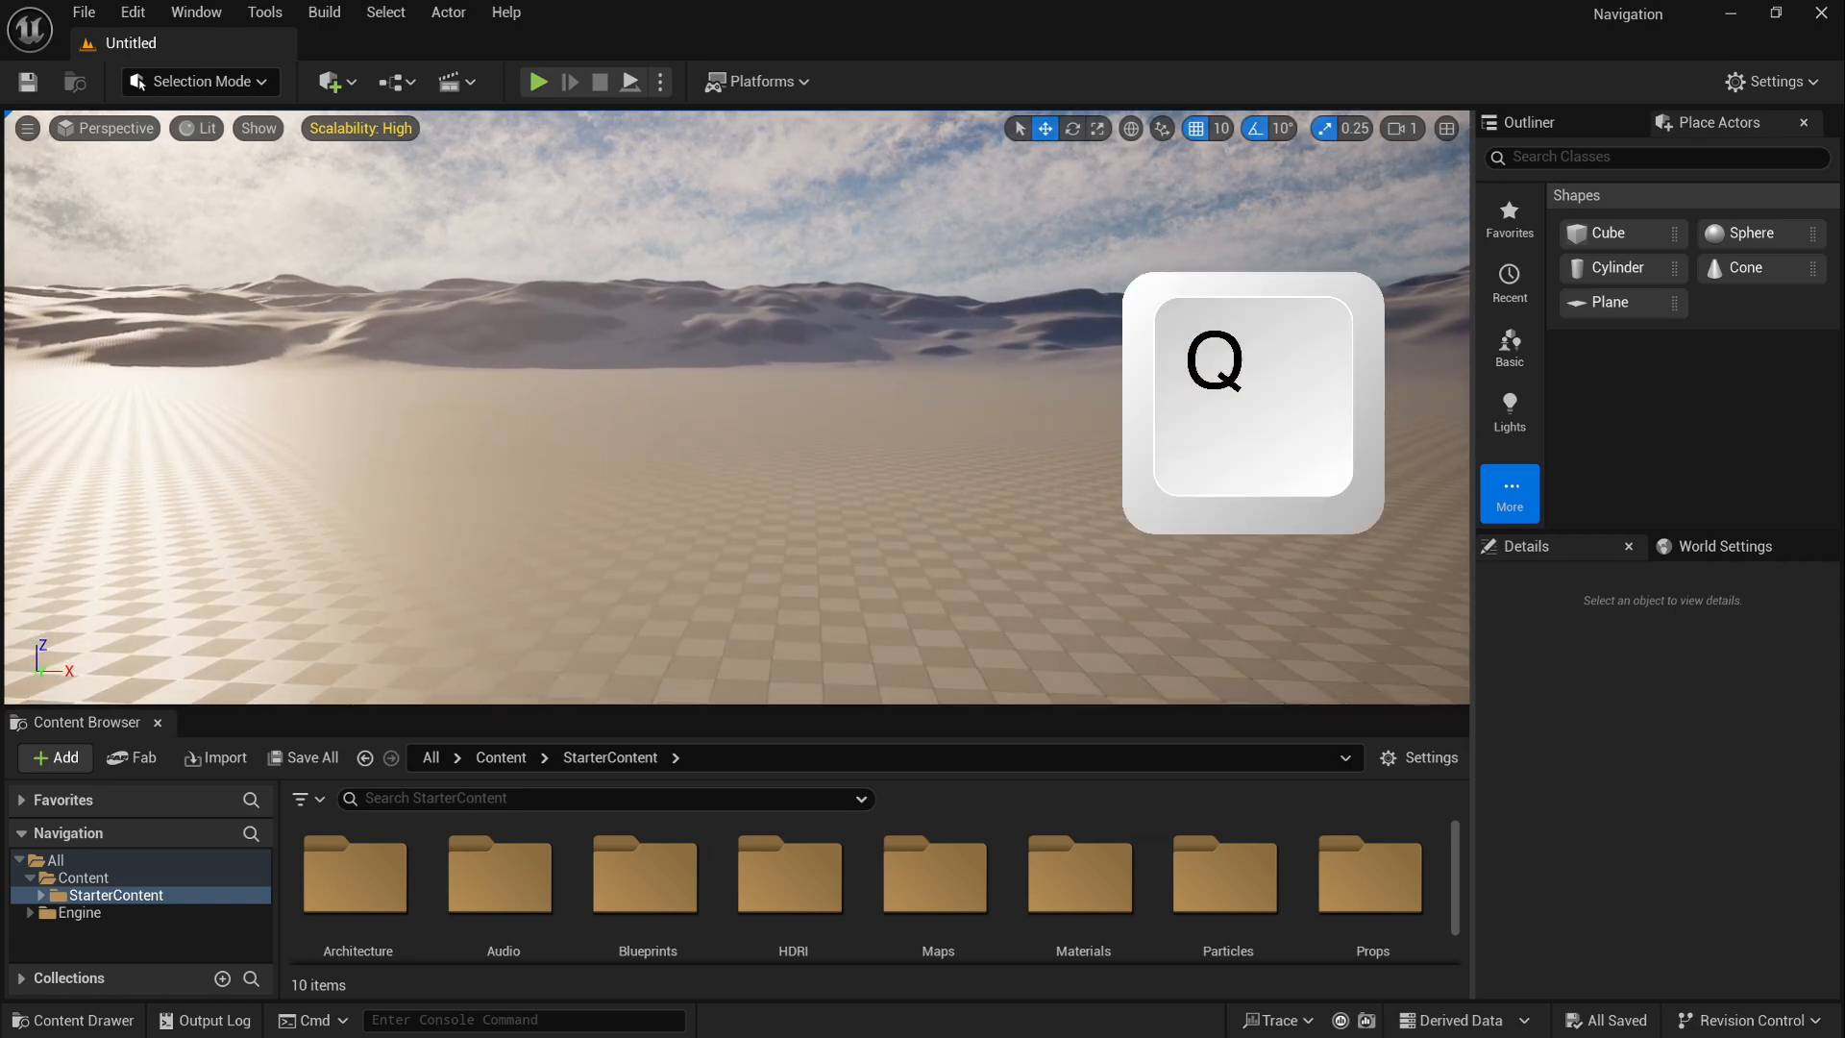
key("c")
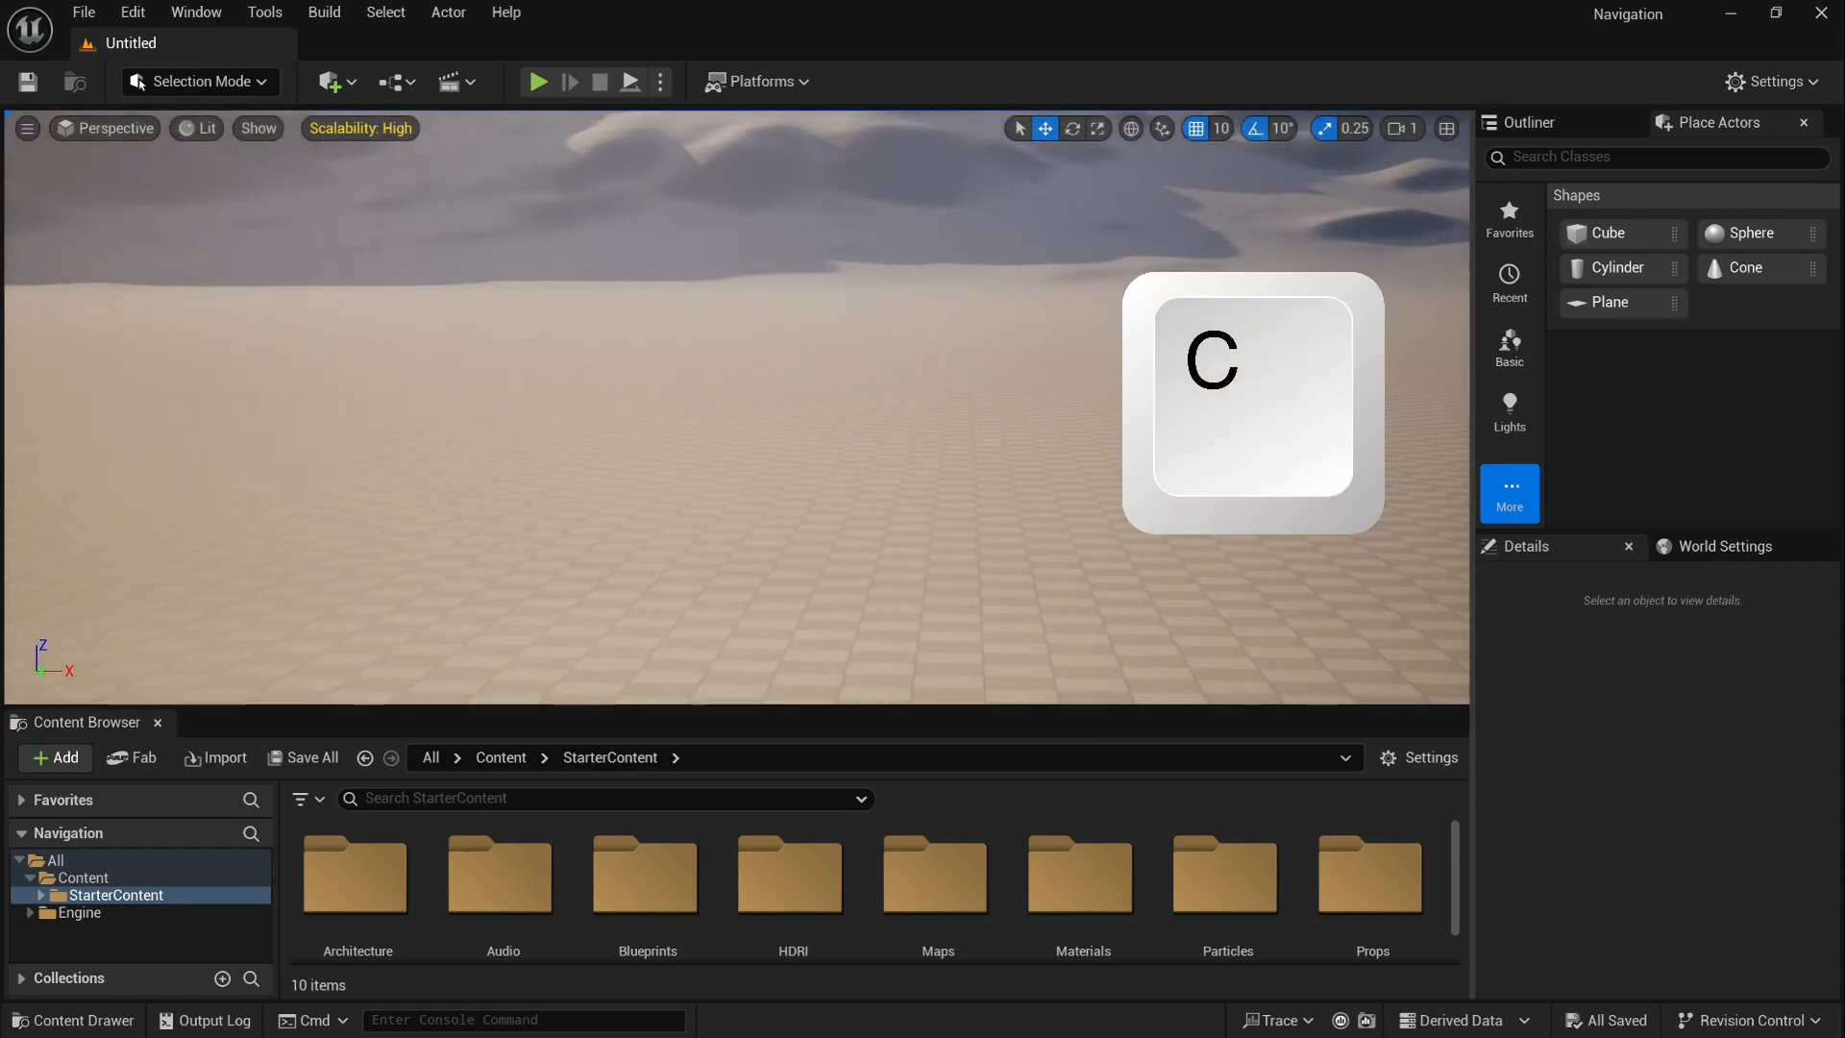
key("z")
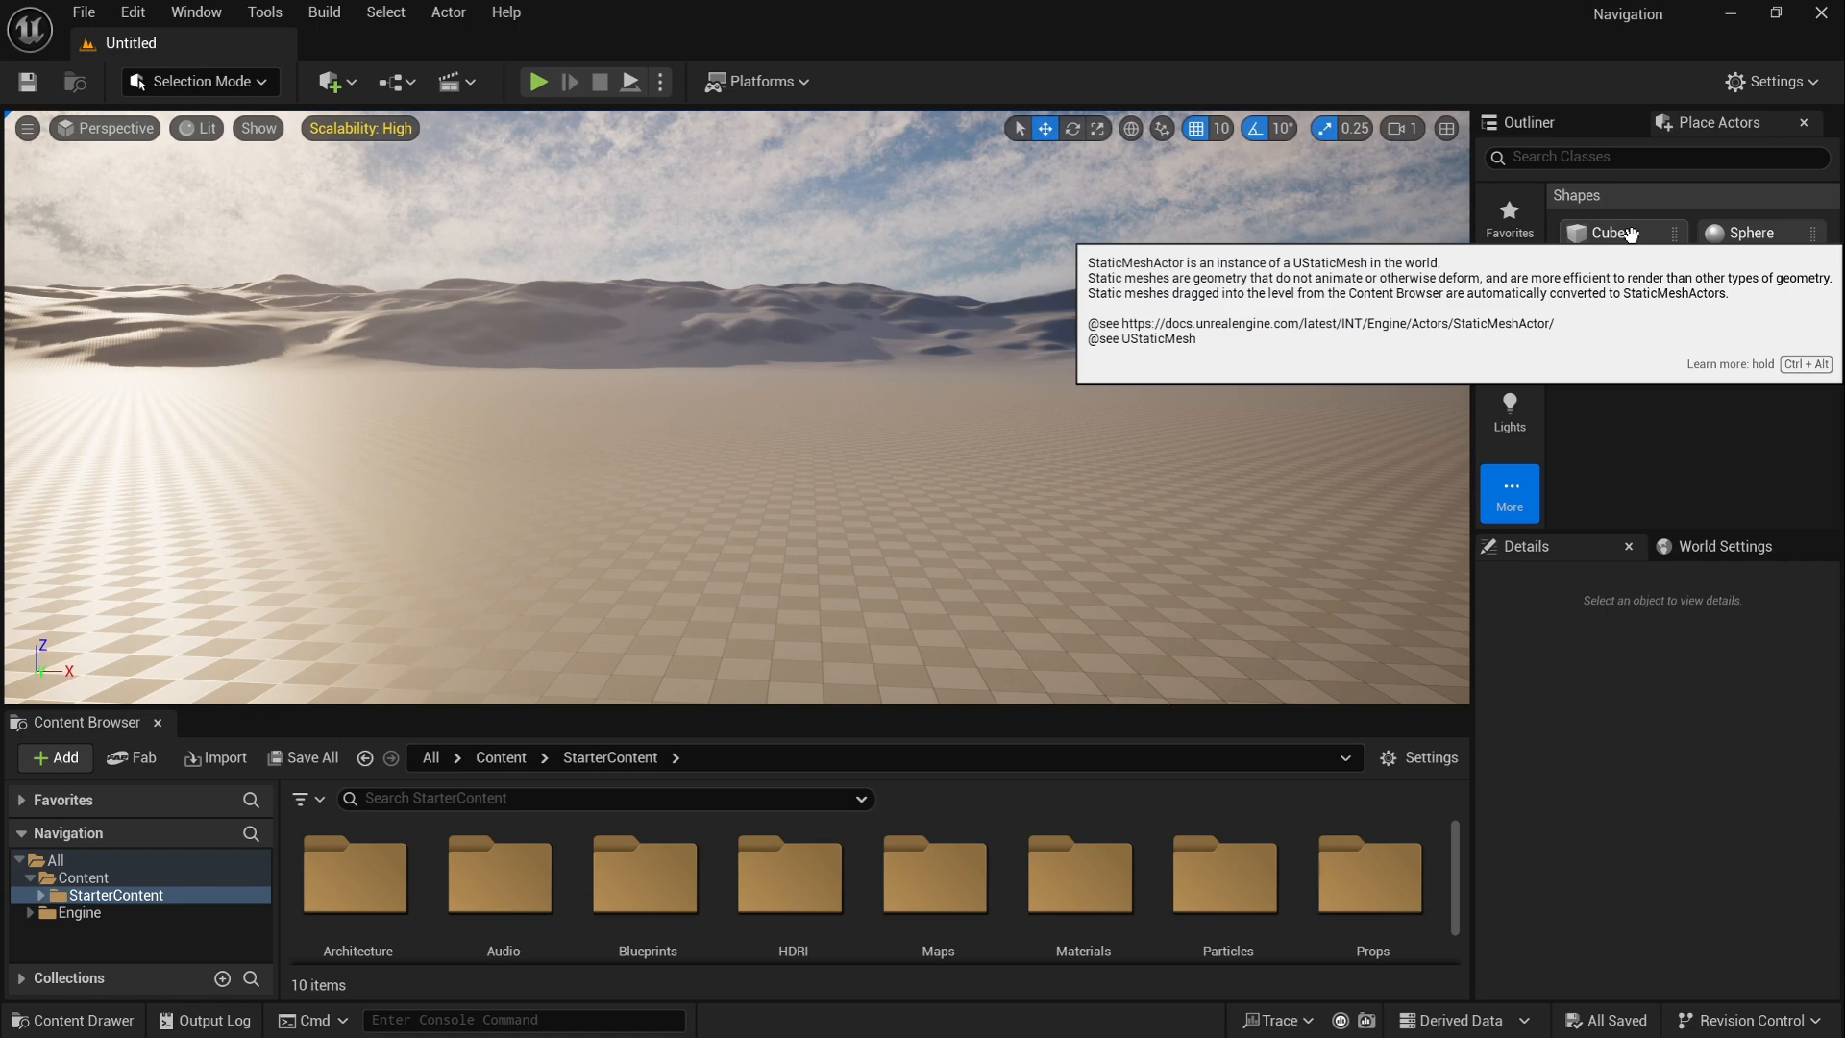
Step: Place a Cube from Shapes on the checkered floor at about X 320, Y -1600, Z 0
left_click_drag(1630, 233, 983, 348)
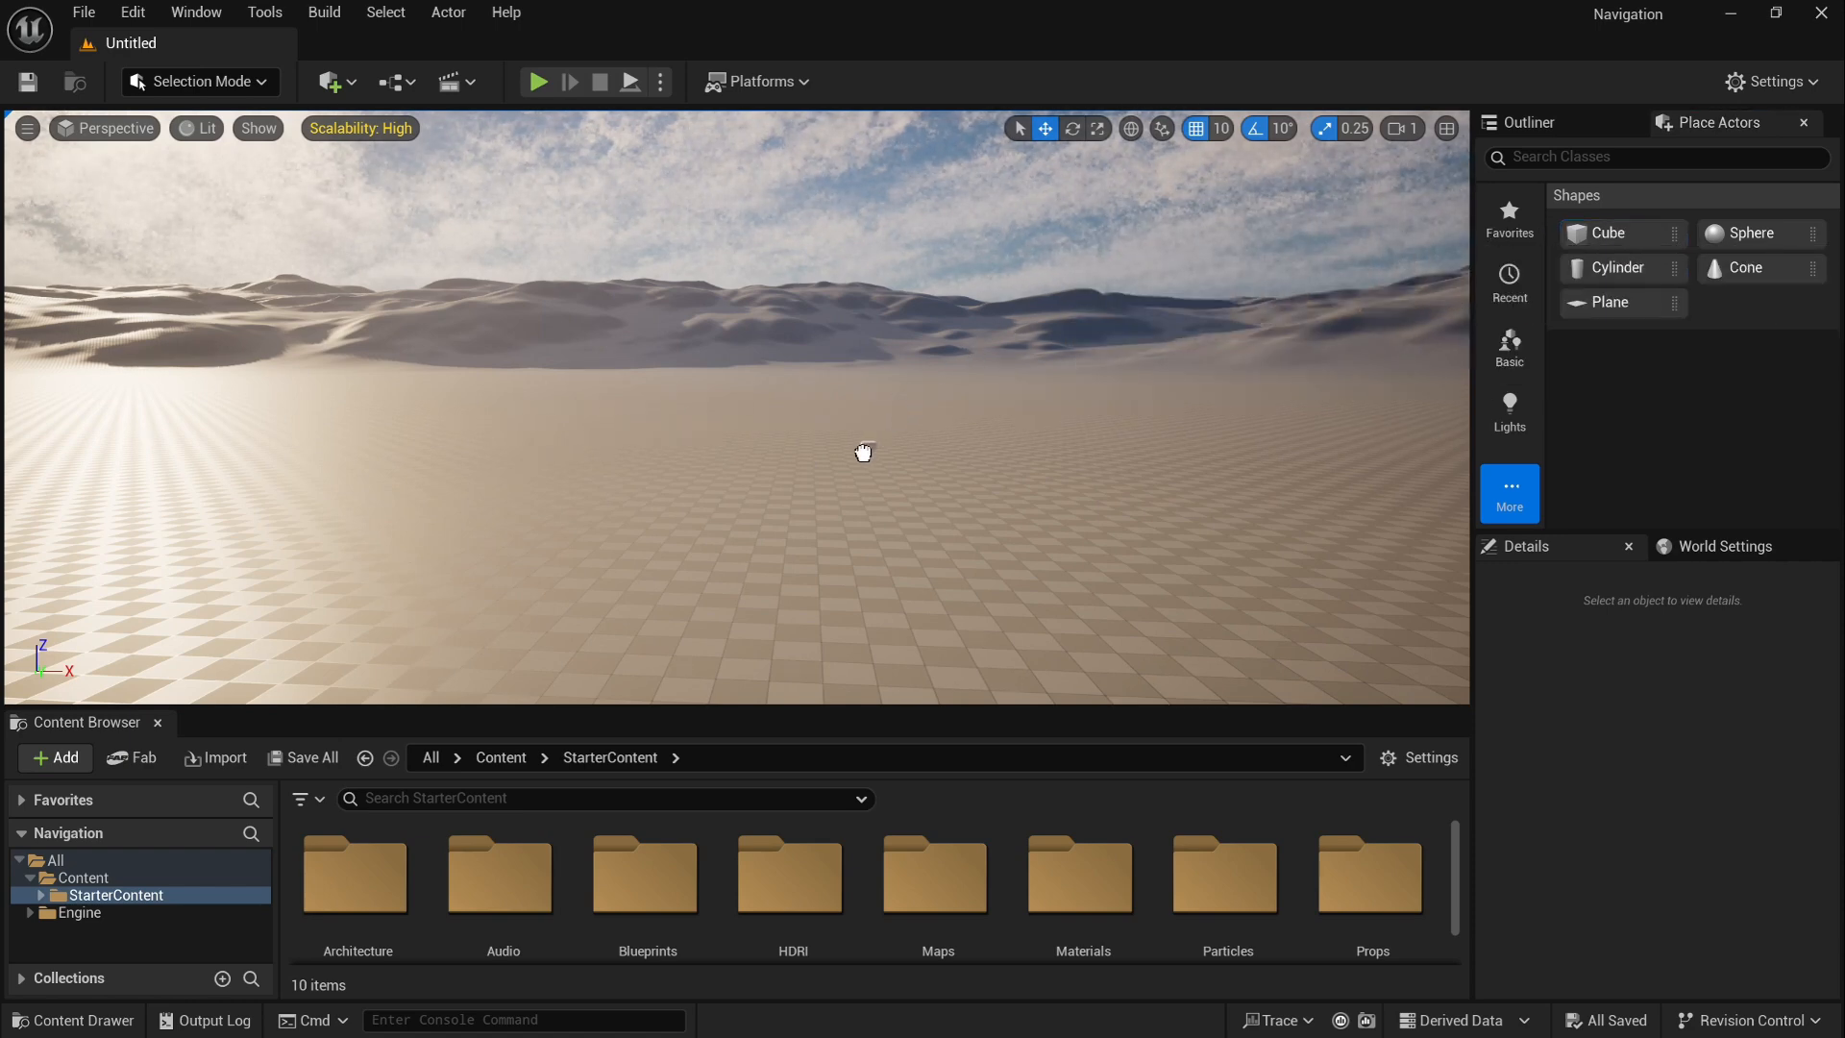
left_click_drag(863, 452, 669, 597)
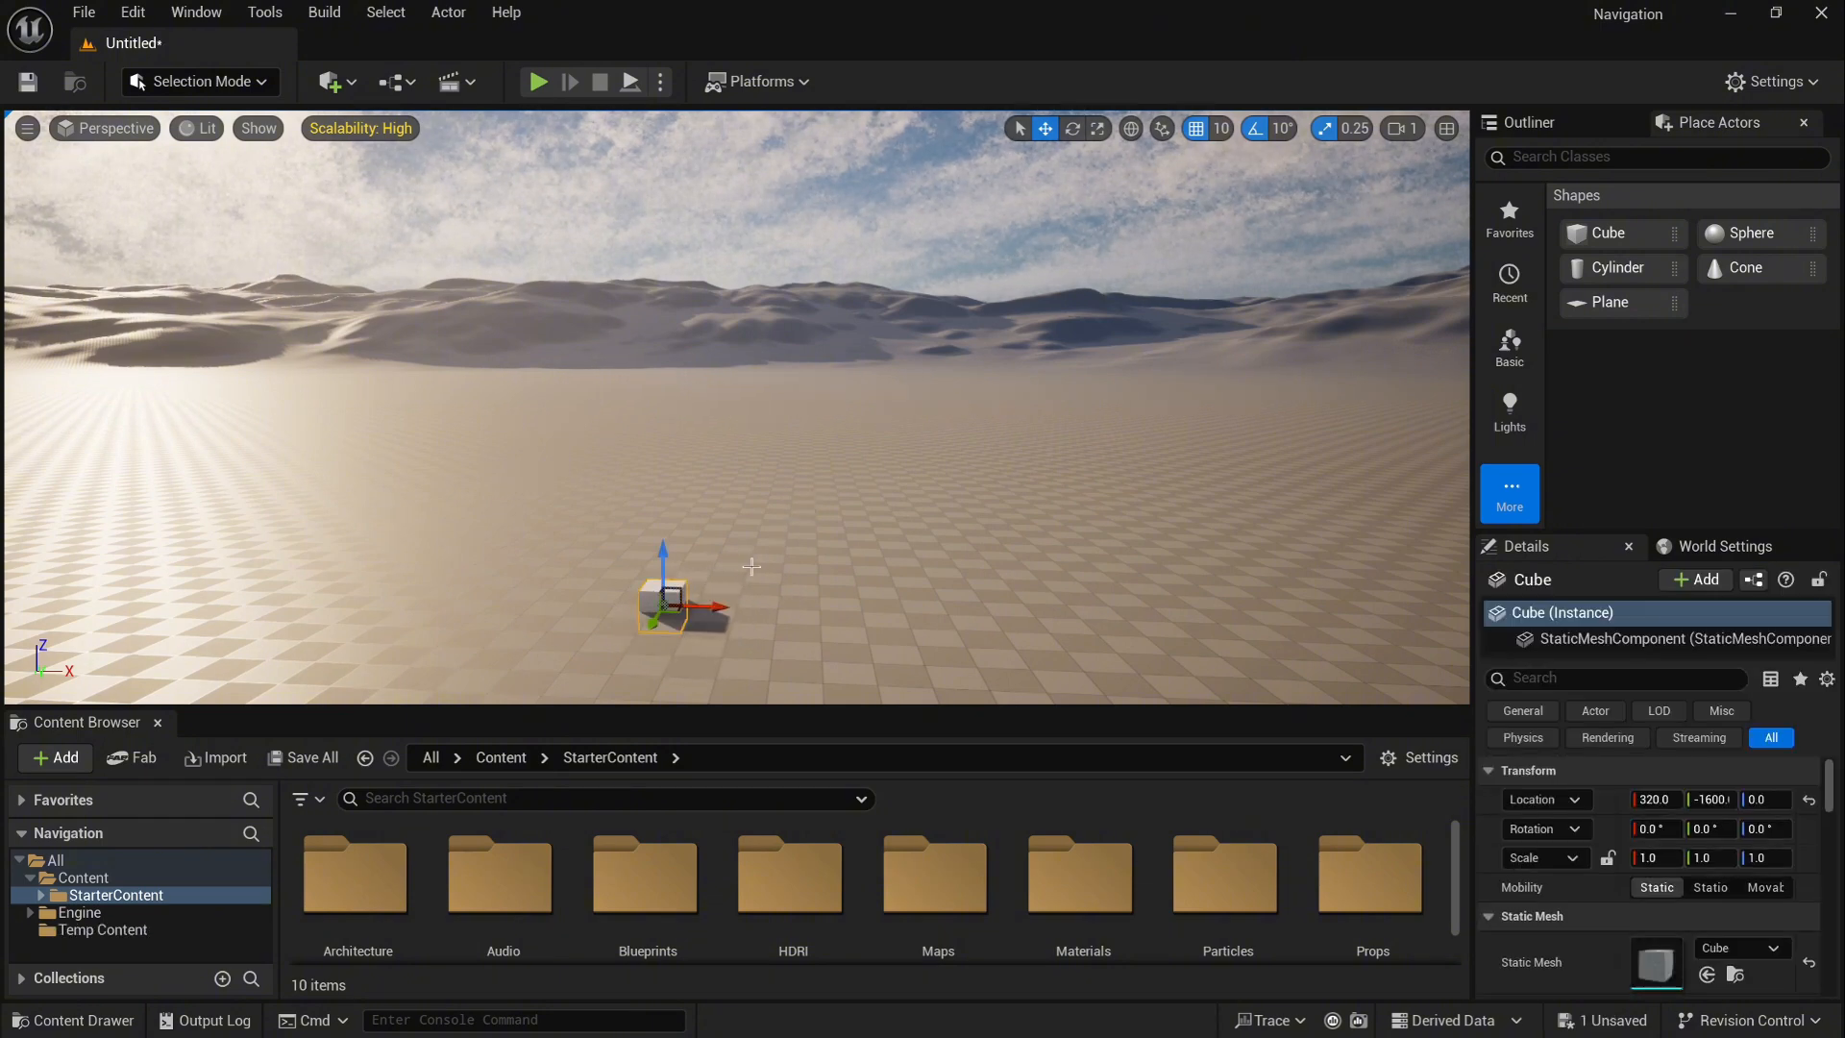
Step: Fly the camera away from the cube and frame the view on the selected cube
mouse_move(793, 547)
right_mouse_down()
mouse_move(790, 653)
mouse_move(814, 546)
right_mouse_up()
key("w")
key("s")
key("f")
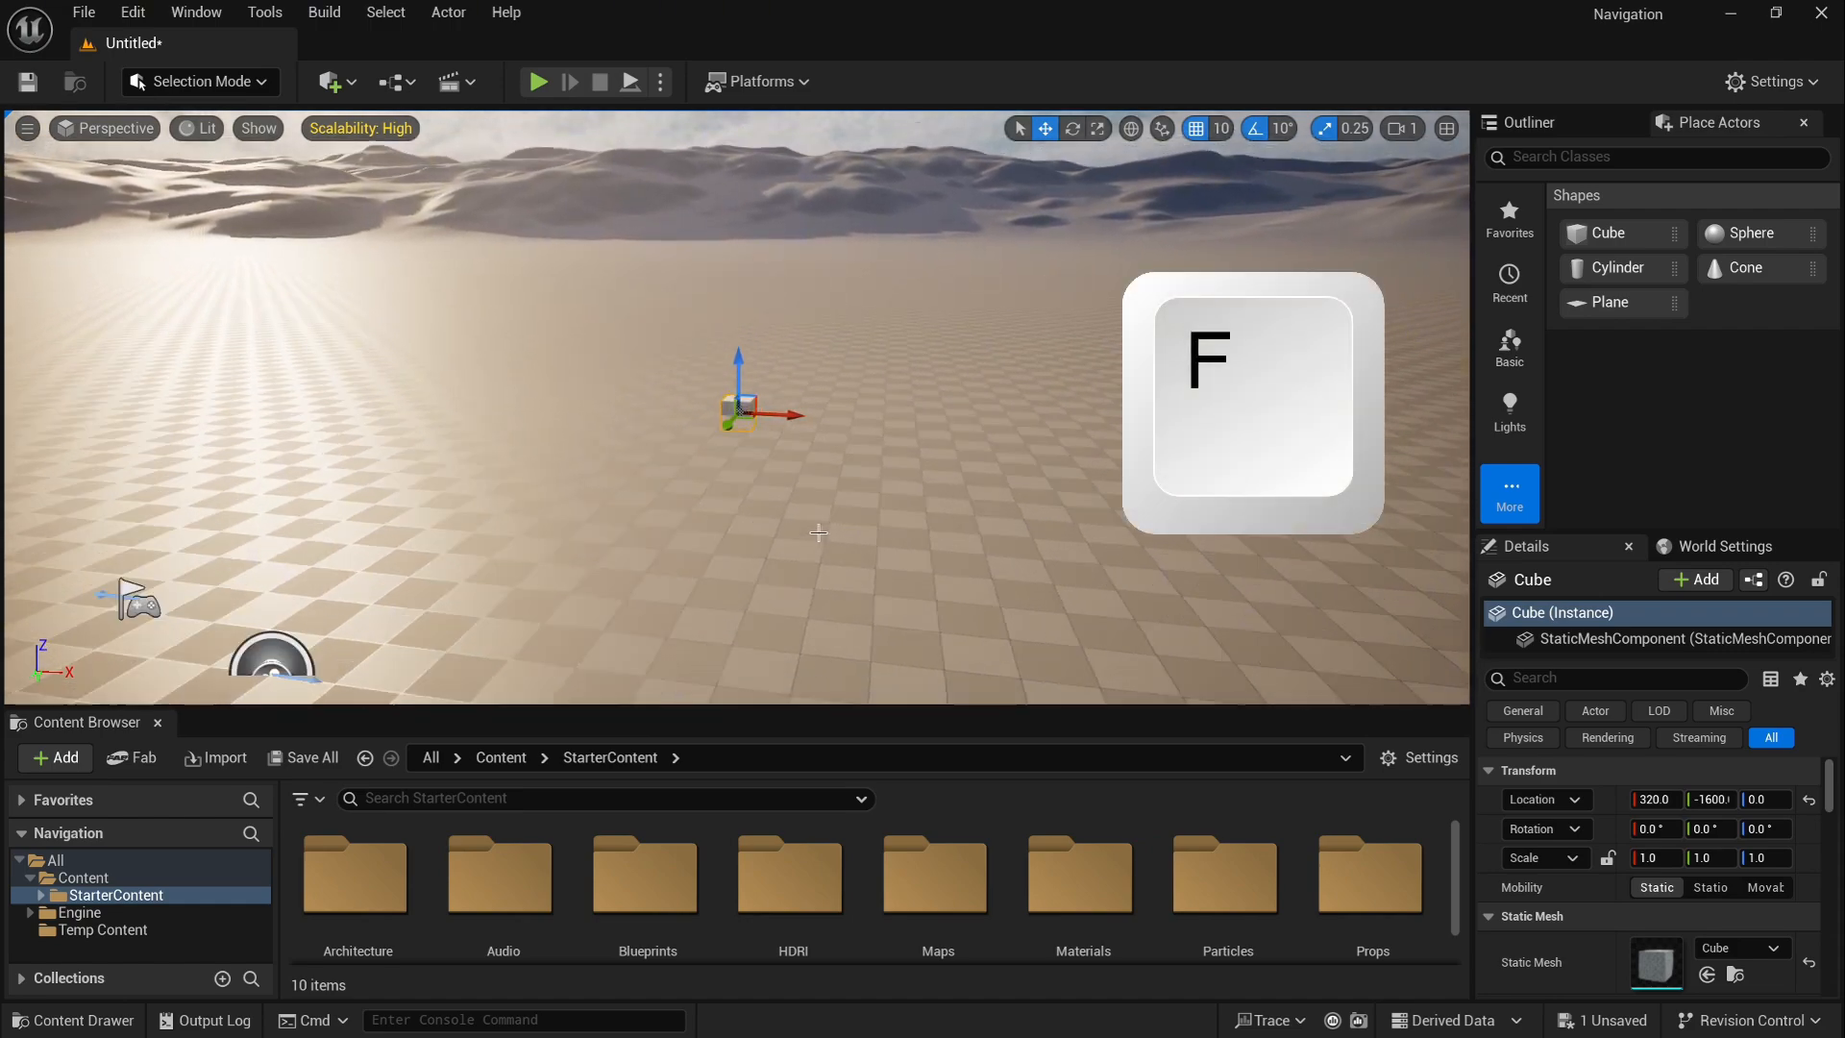
Step: Raise the cube to Z 50 and slide it across the floor to about X 298.55, Y -1525.18
key("s")
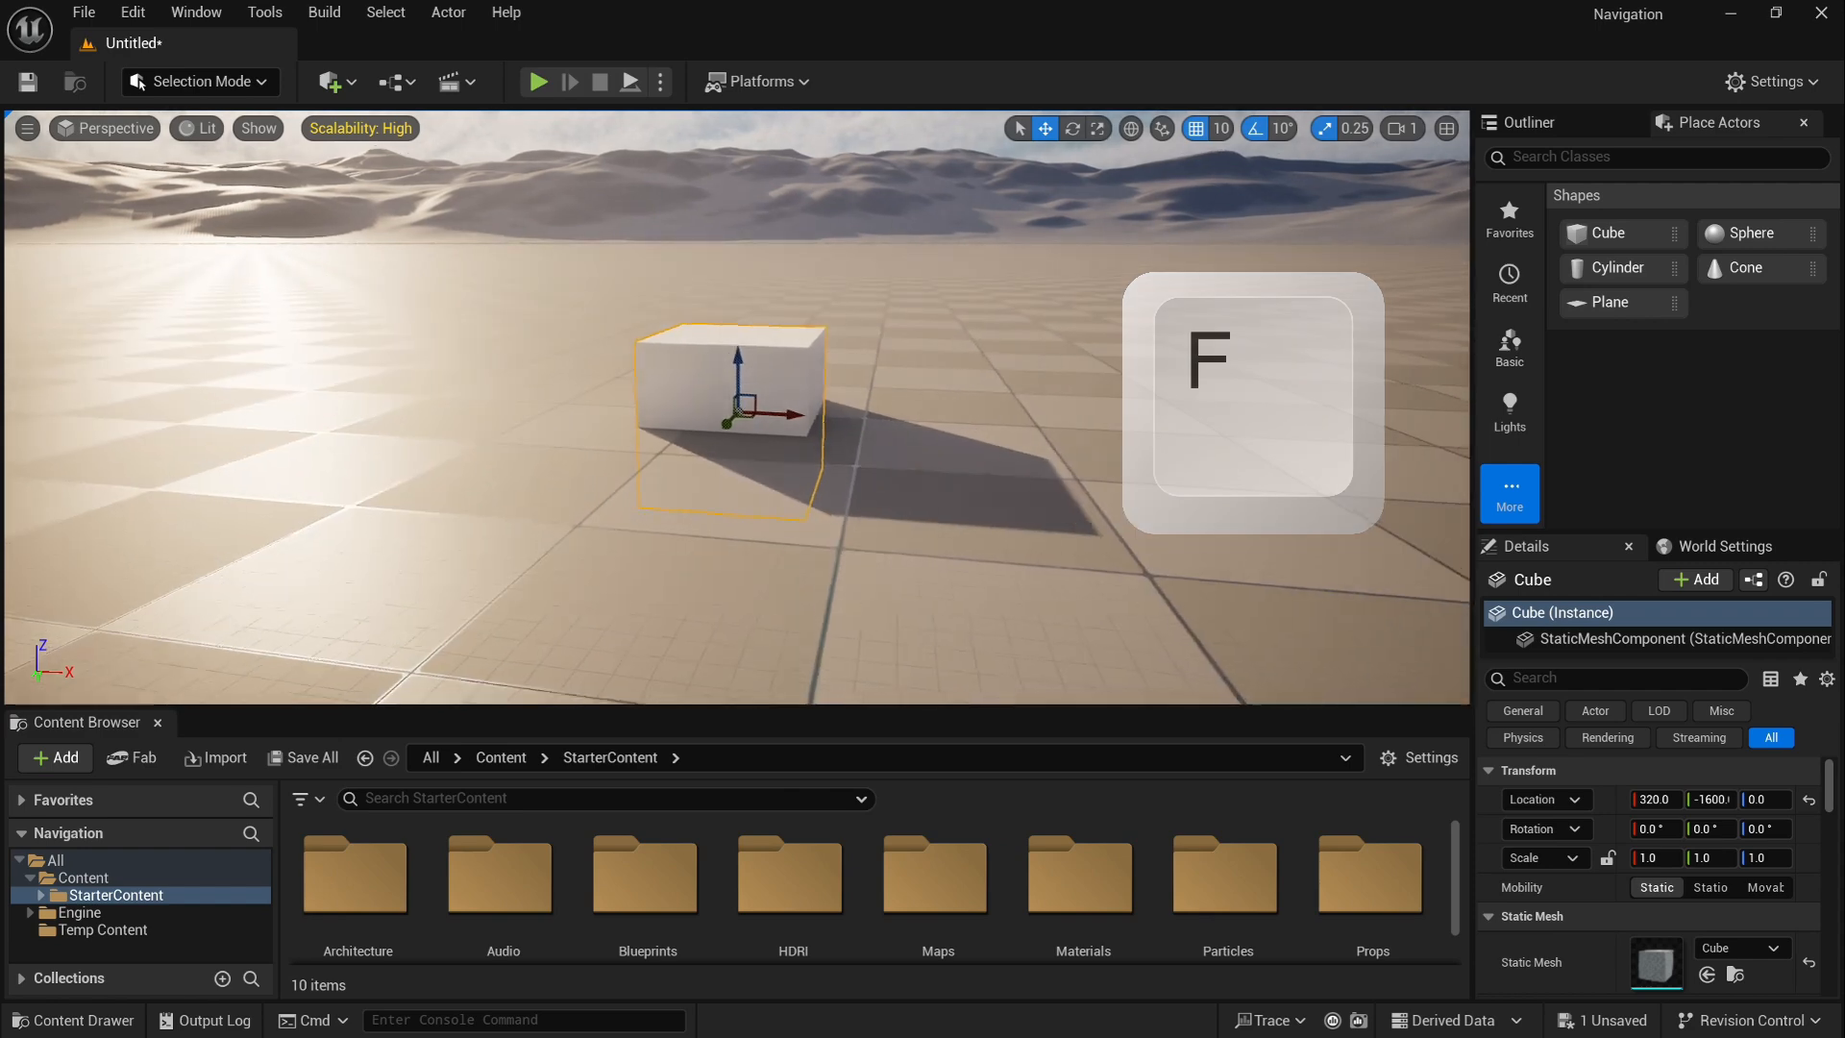
right_click_drag(737, 407, 663, 410)
right_click_drag(860, 407, 866, 406)
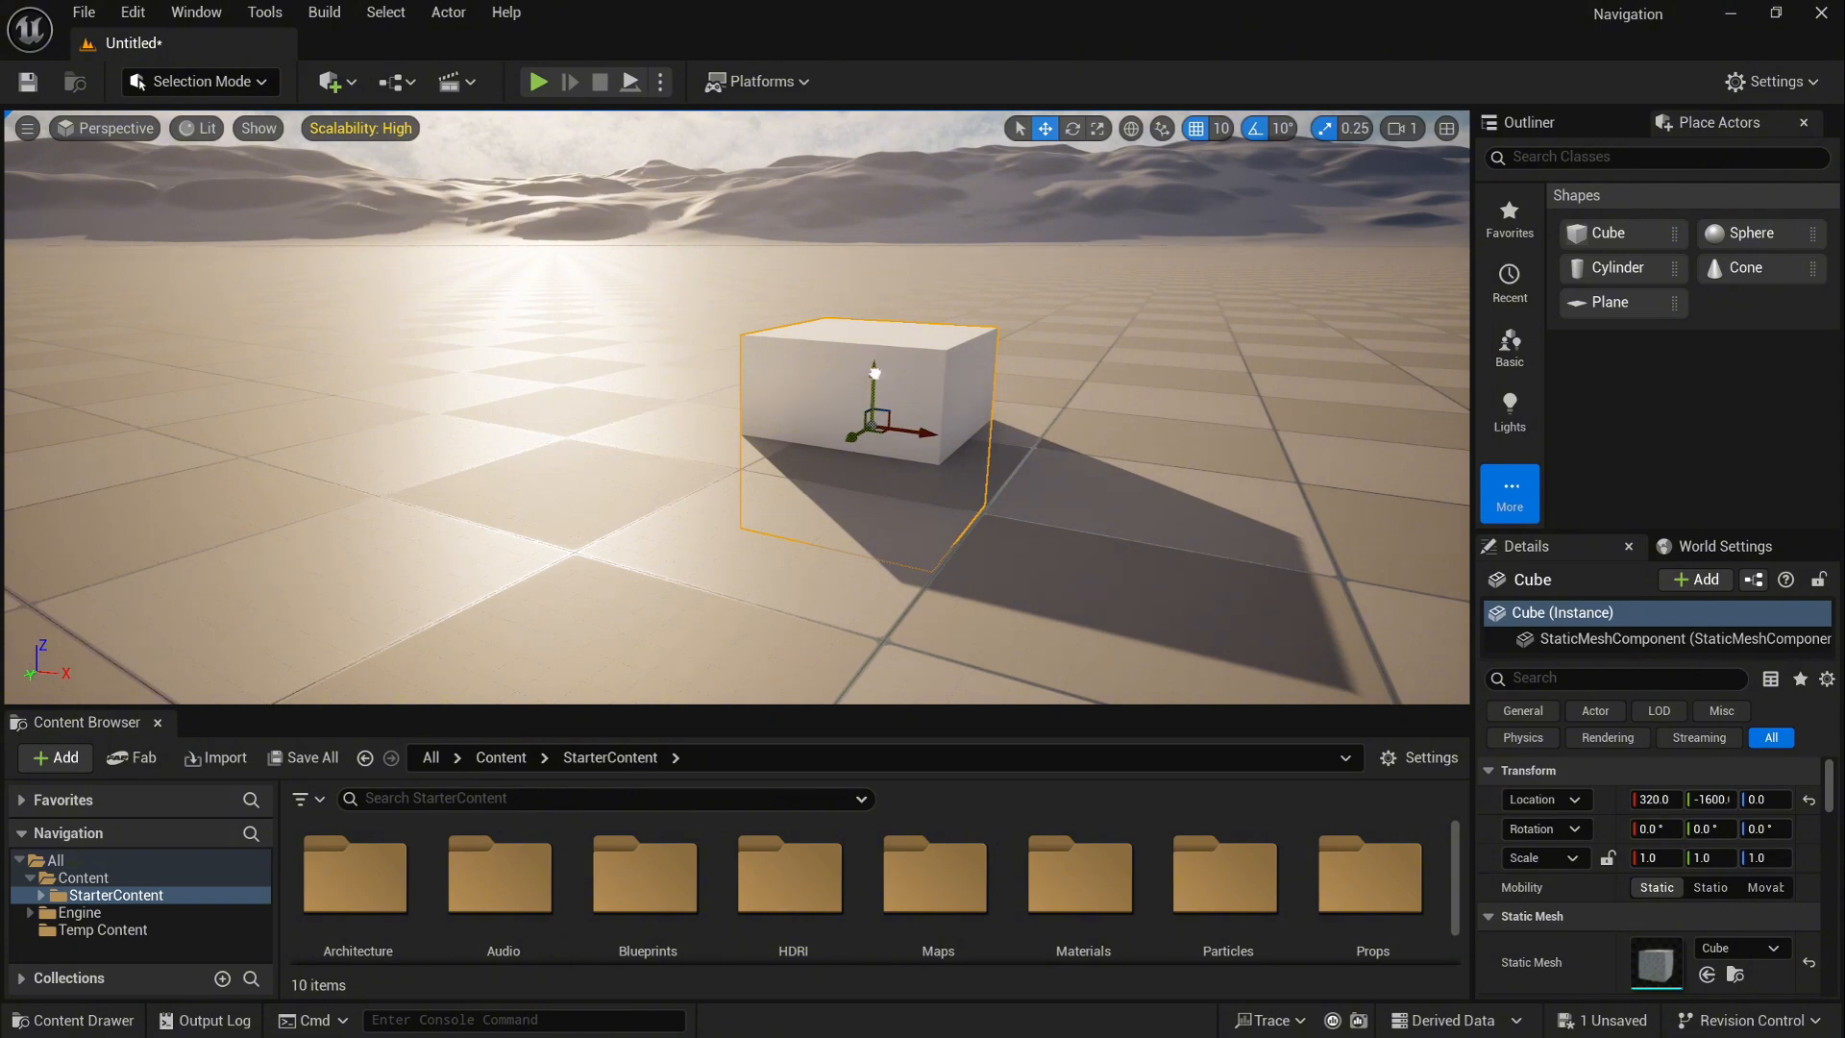
left_click_drag(874, 371, 884, 272)
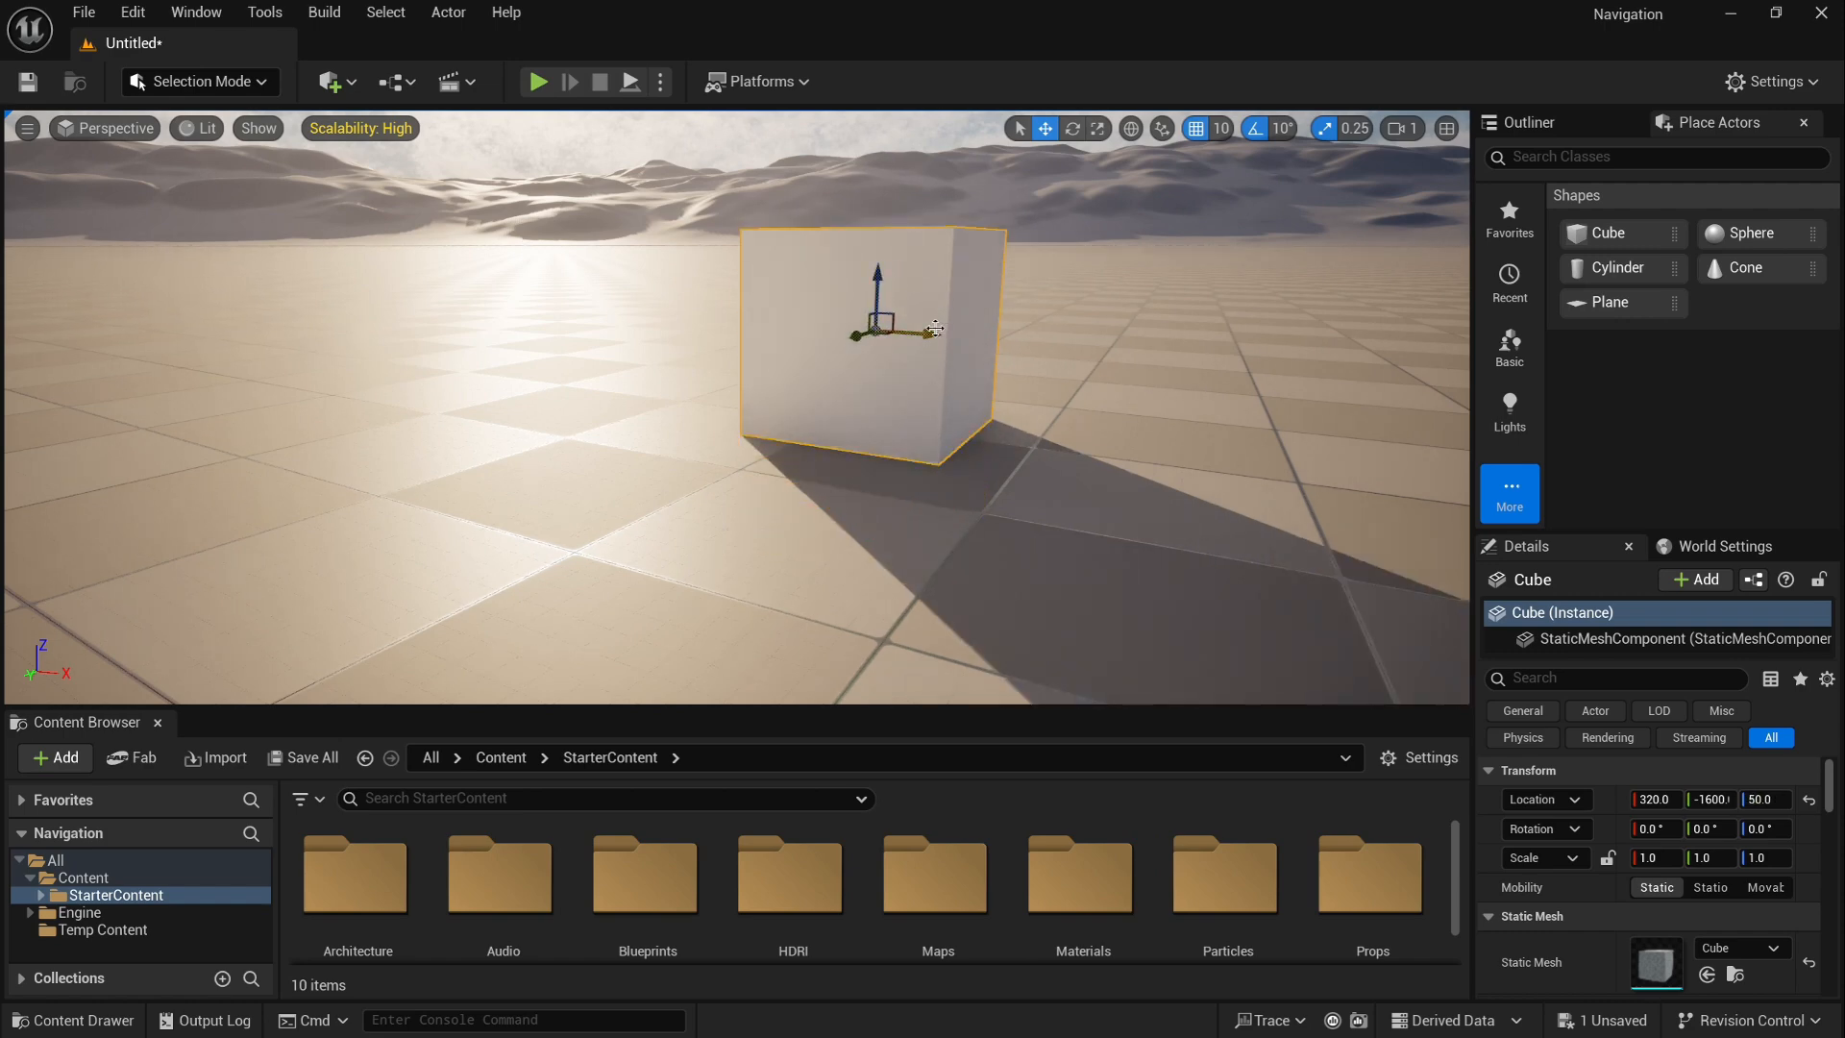
left_click_drag(932, 333, 770, 350)
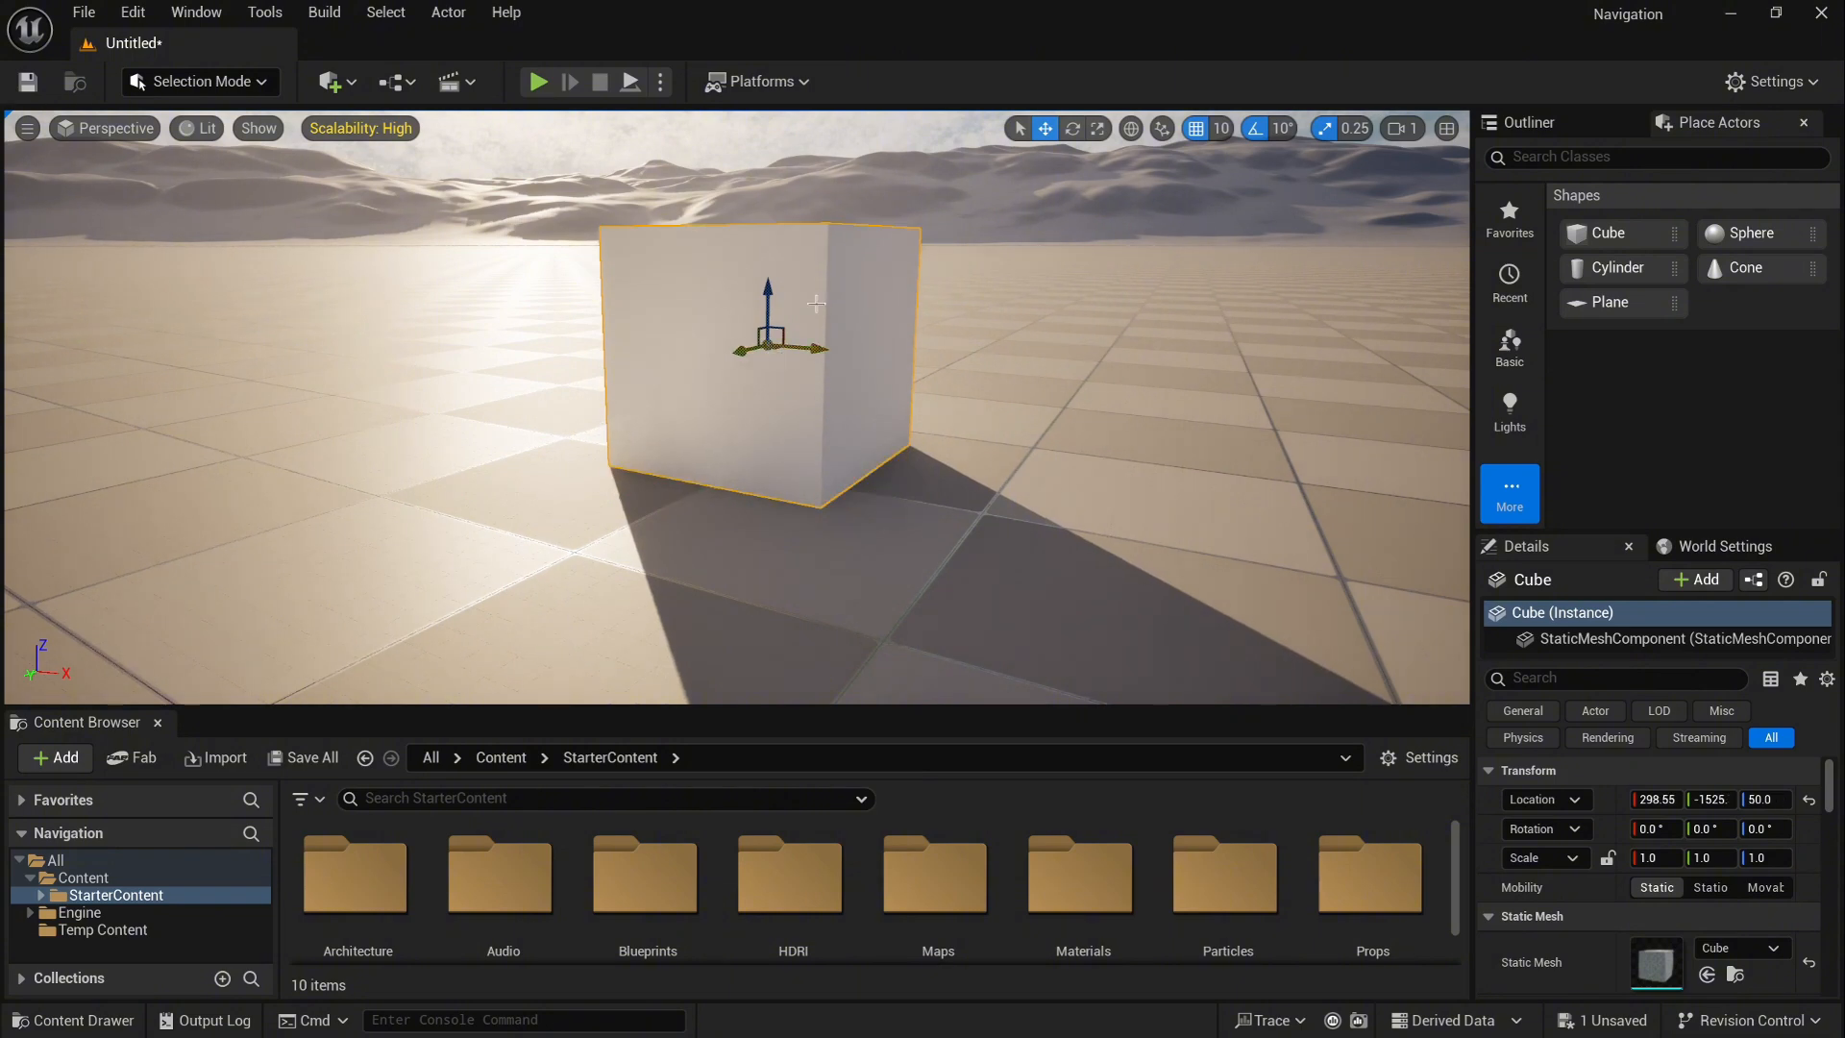
Step: Pan and tilt the view around the cube, and compare the selection-only mode with the Move tool
middle_click_drag(769, 393, 785, 260)
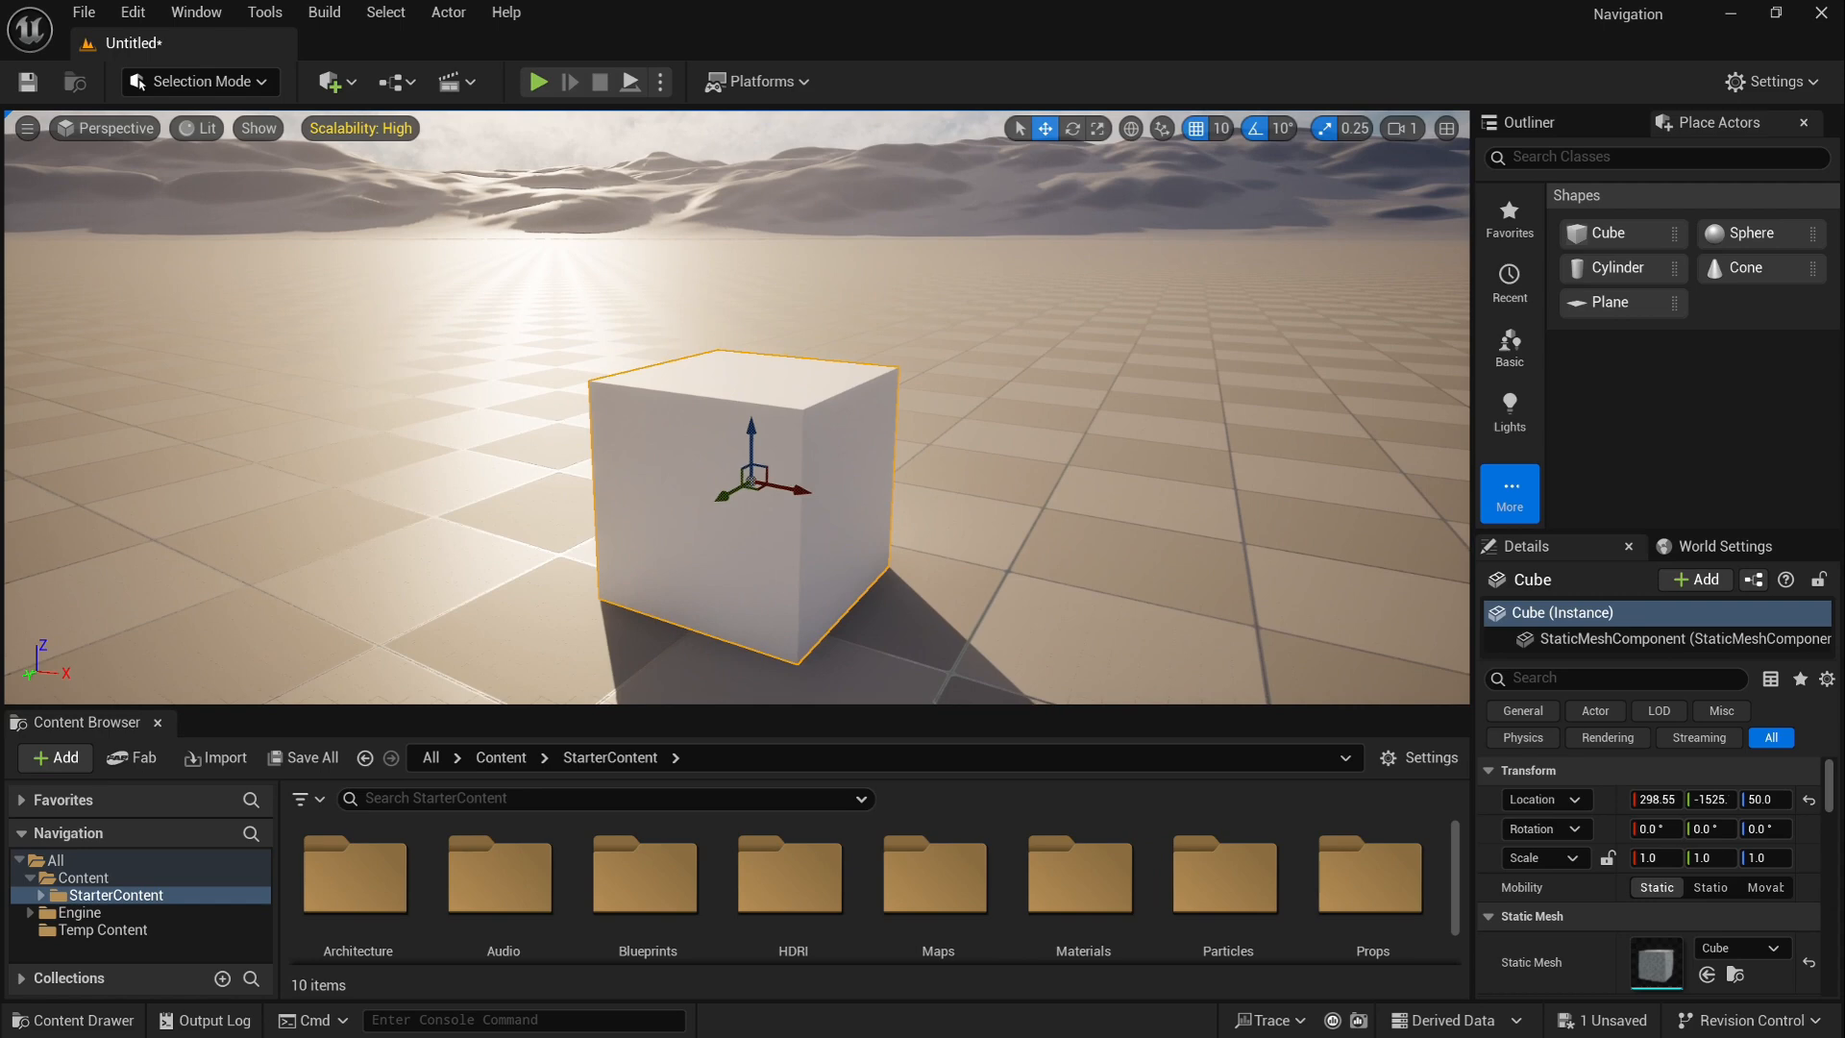
right_click_drag(785, 260, 754, 344)
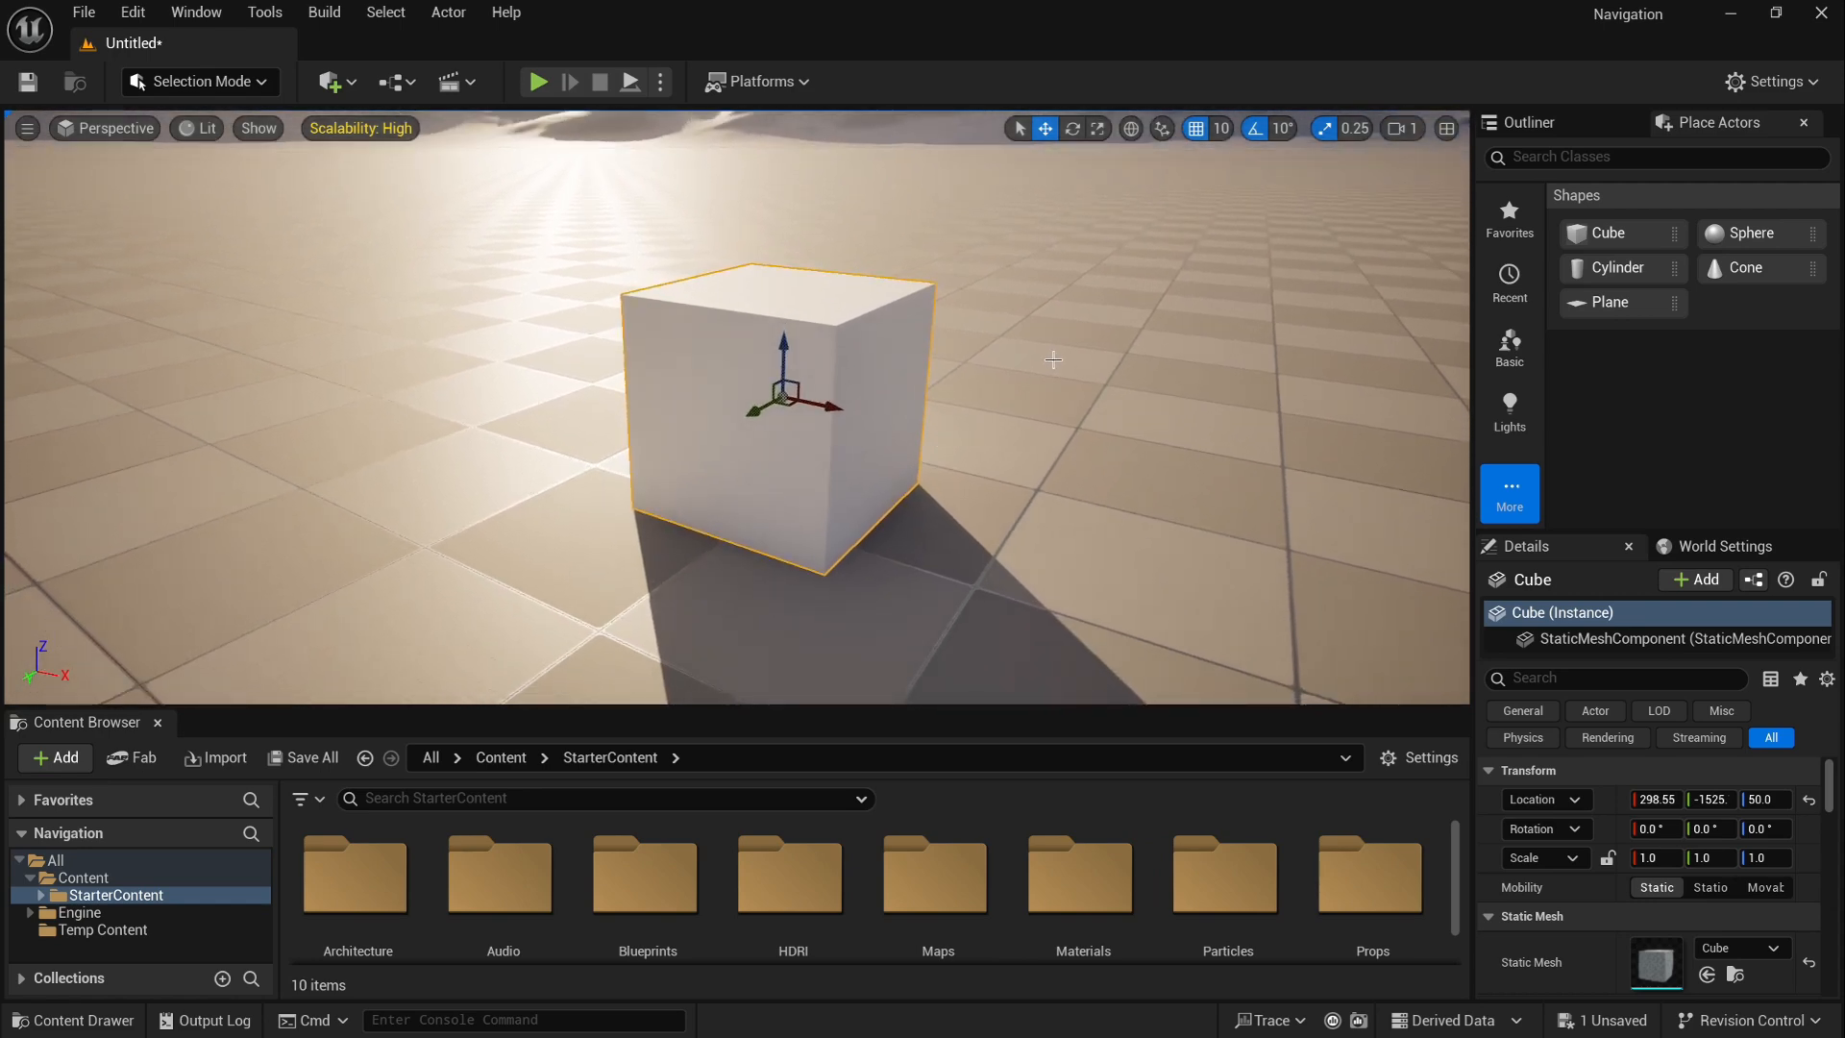
left_click(1023, 130)
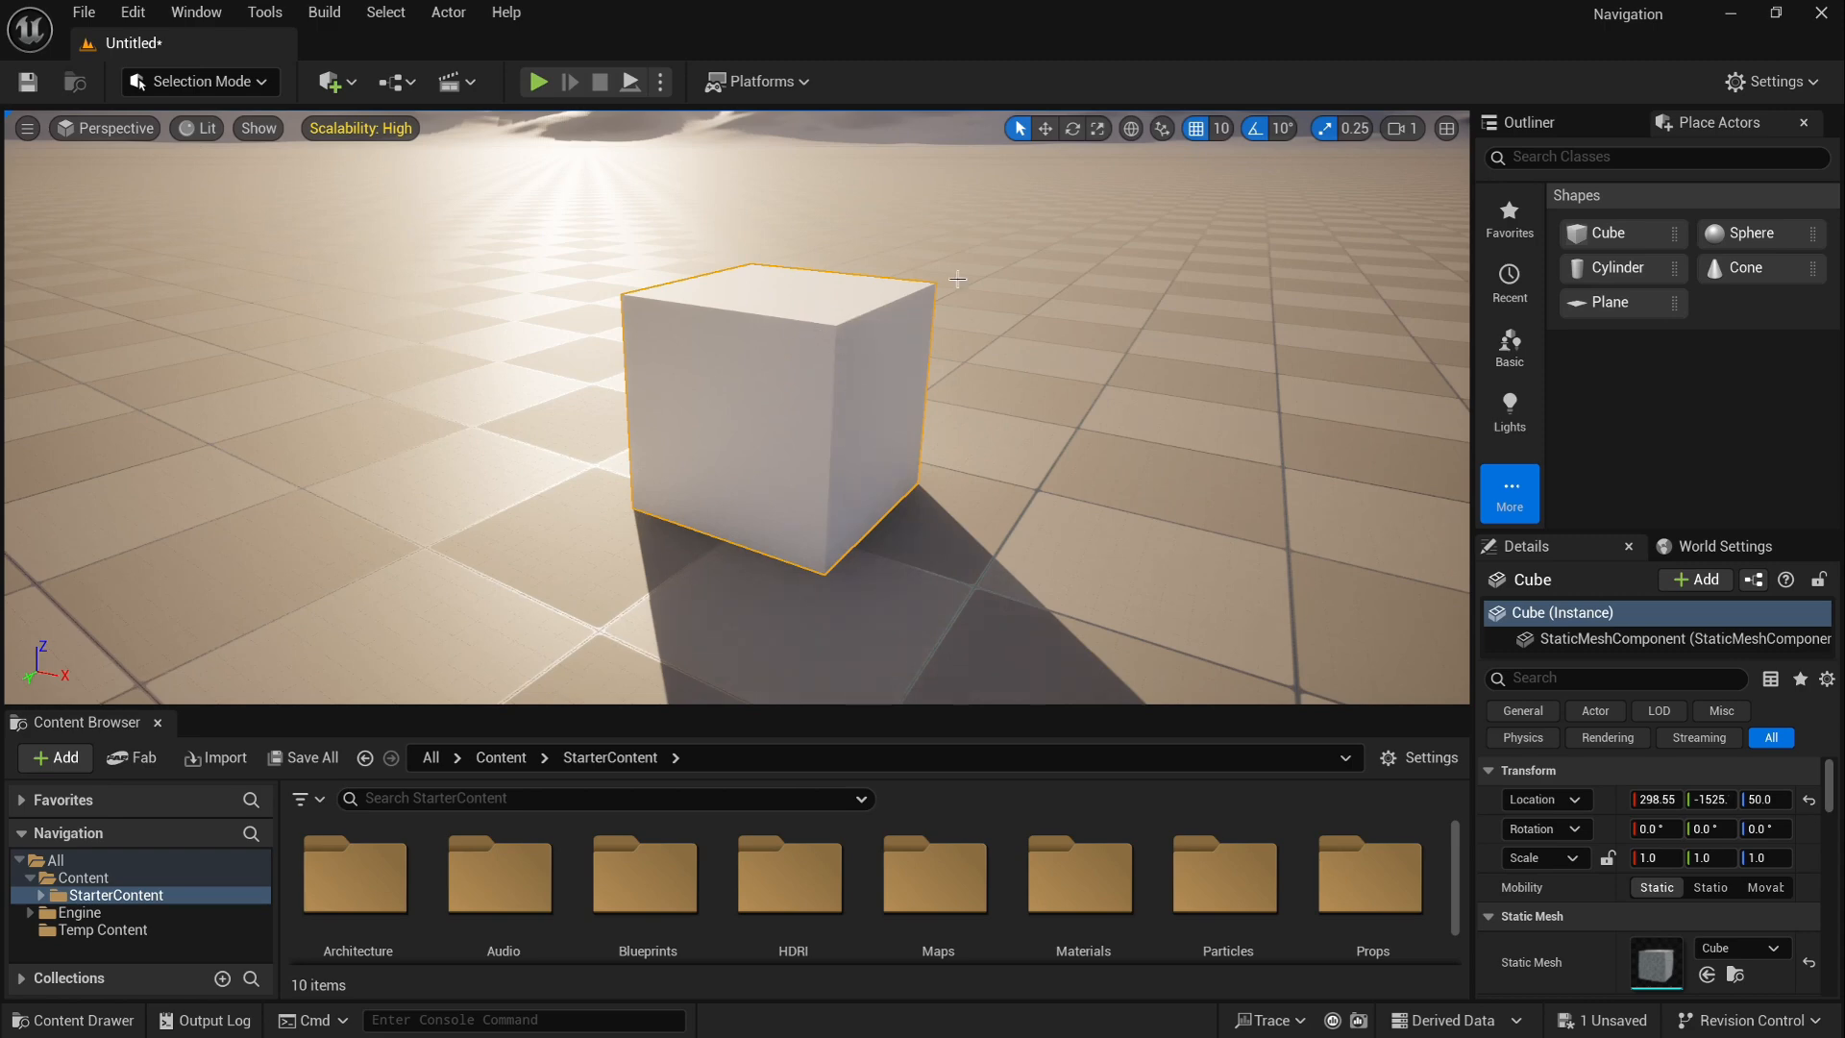
left_click(1046, 131)
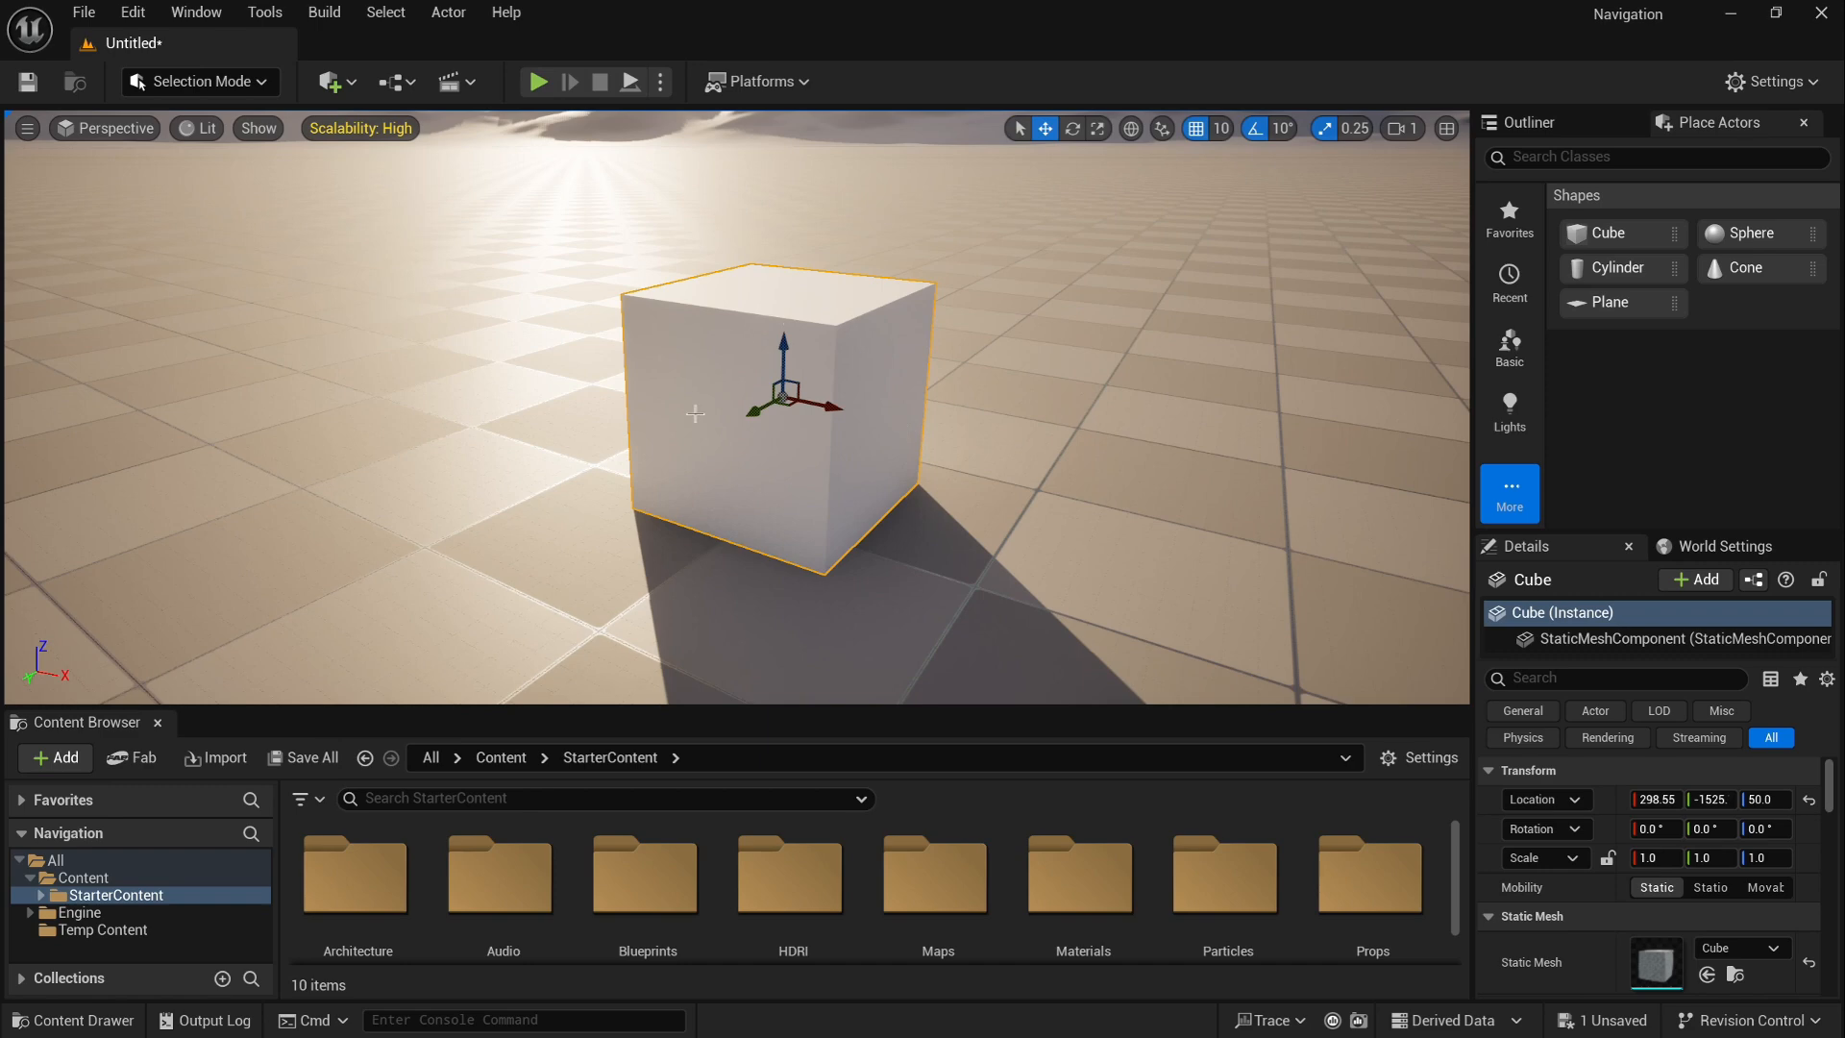
Step: Rotate the cube to -60° about Z with the Rotate tool, and try resizing it with the Scale tool
left_click(1074, 130)
left_click_drag(804, 425, 858, 414)
left_click_drag(769, 344, 783, 303)
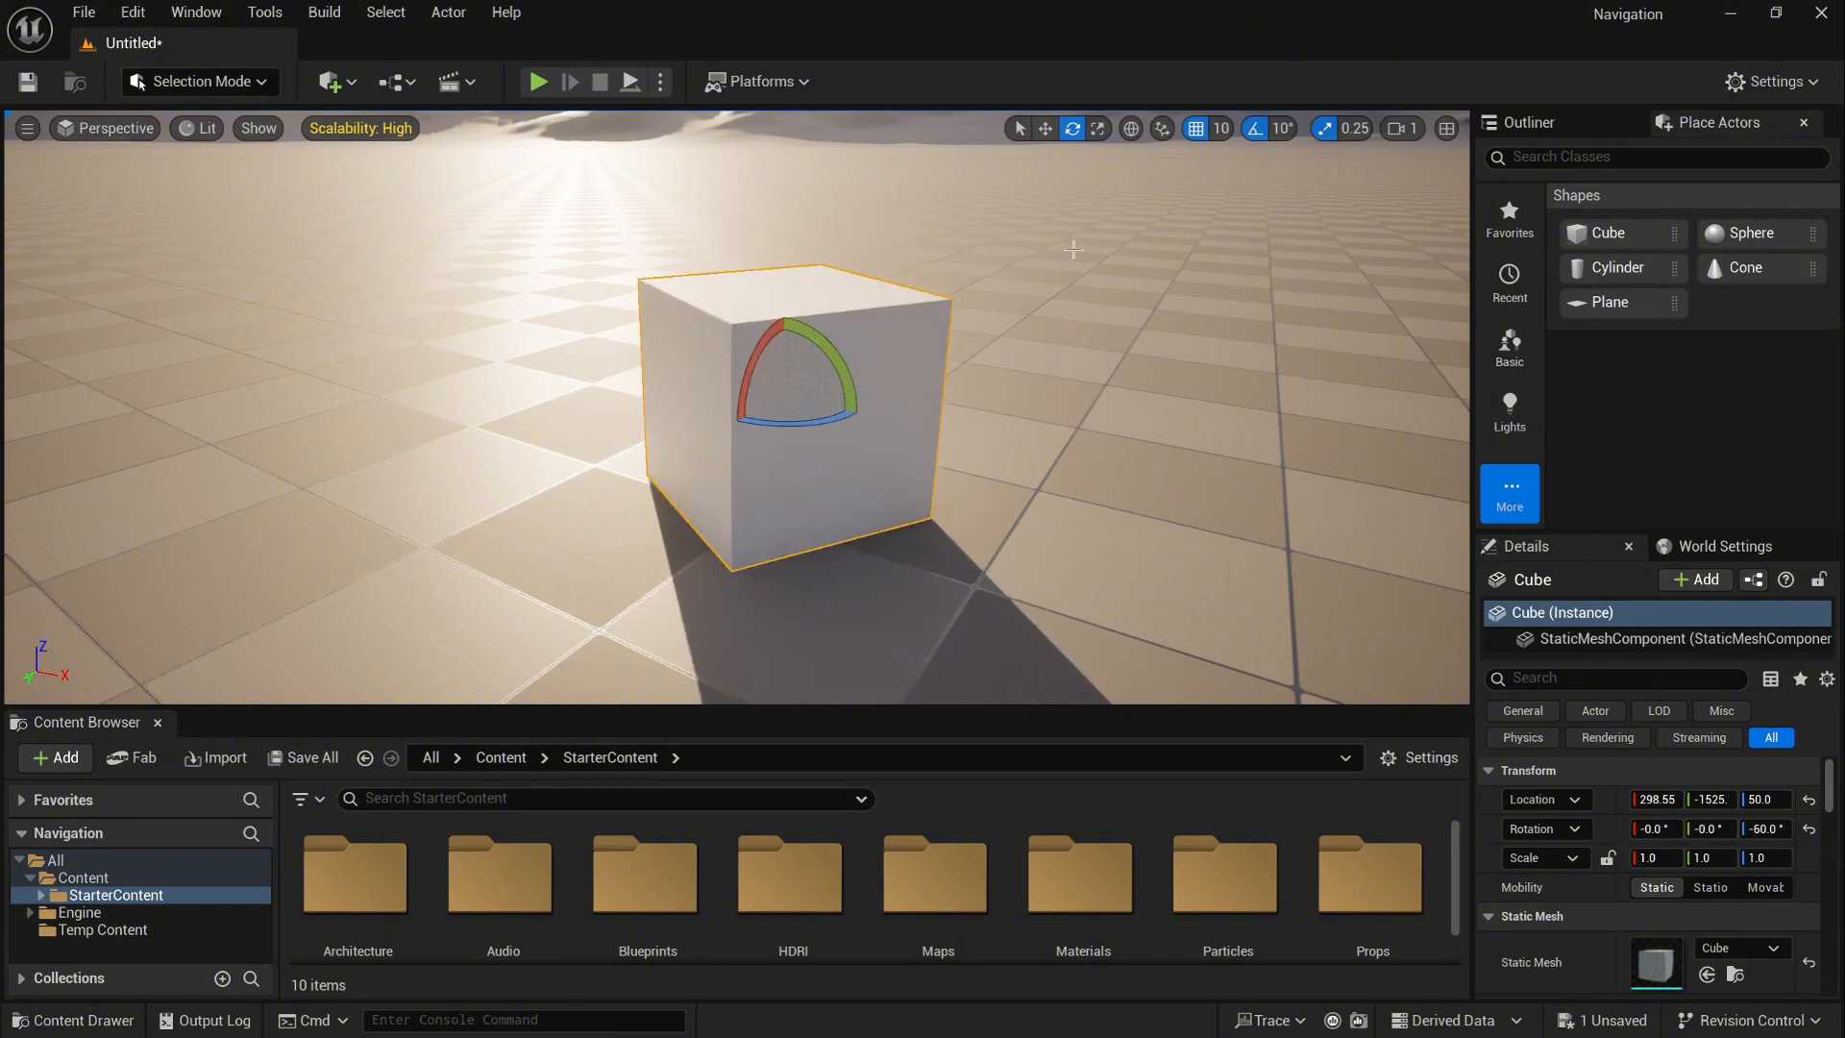
left_click(1098, 129)
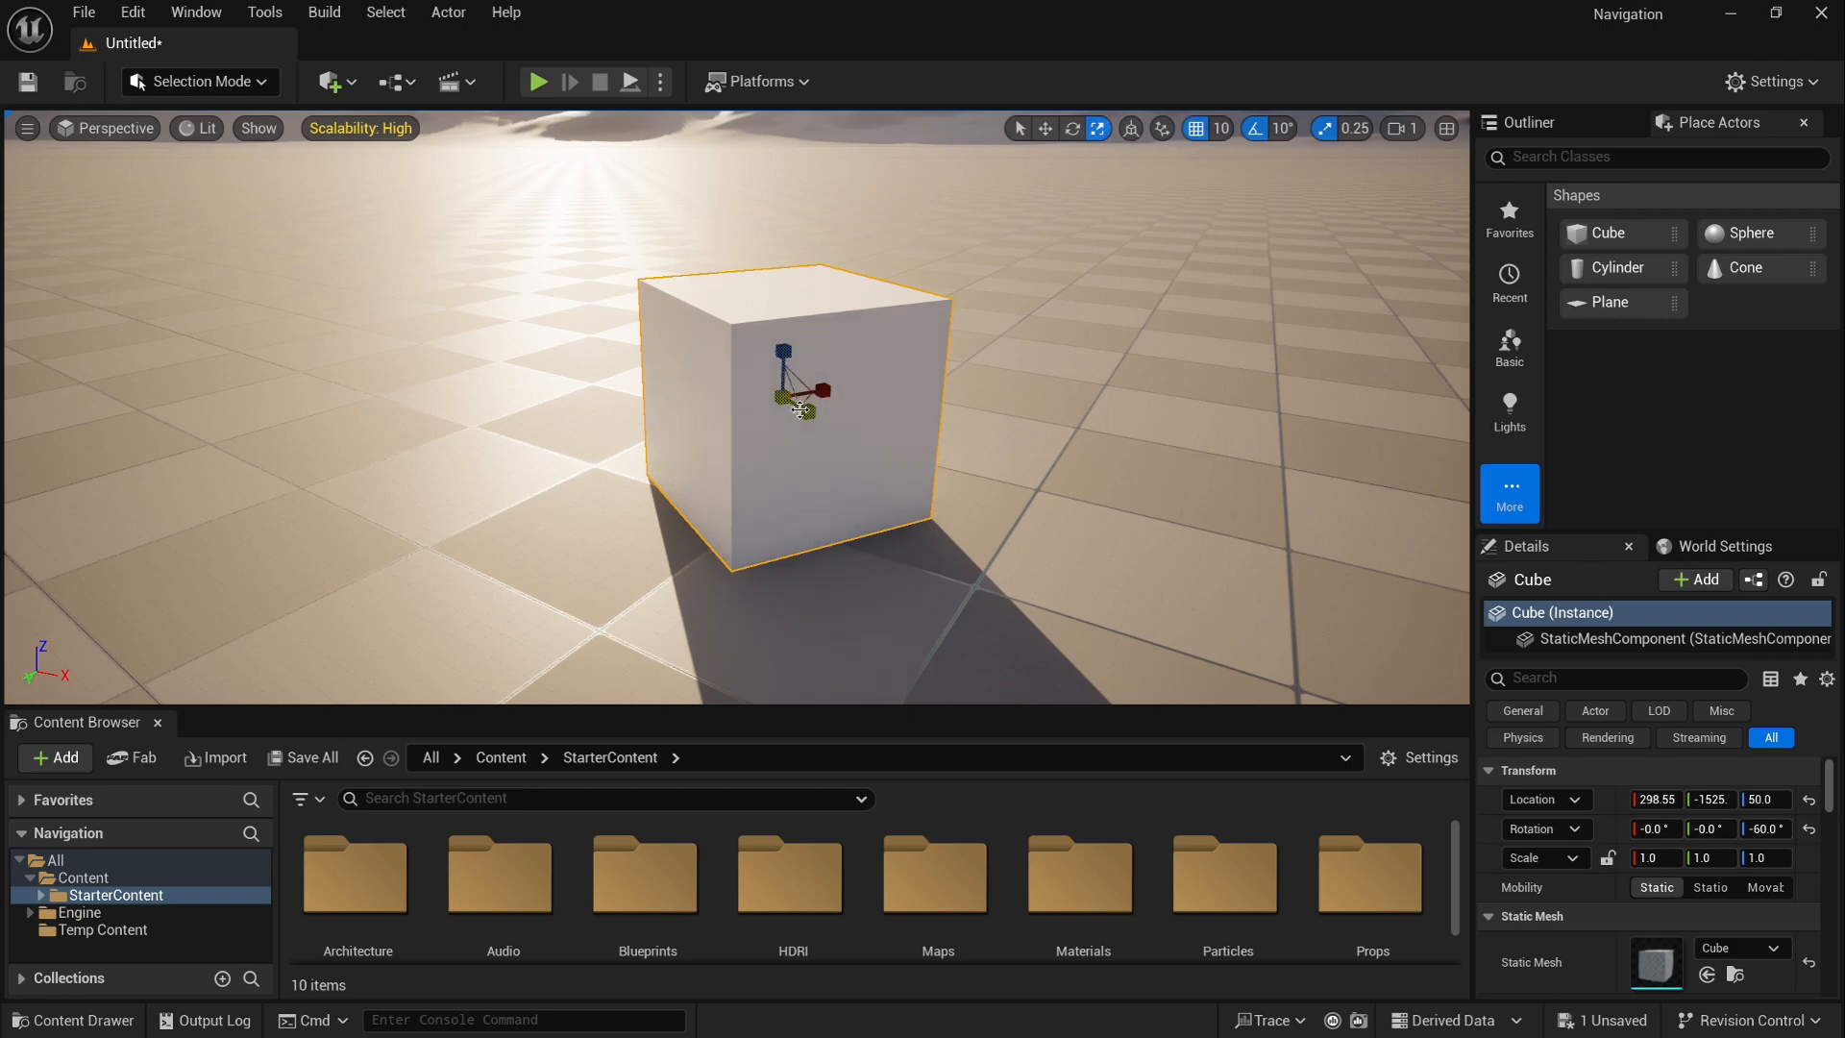
left_click_drag(825, 396, 783, 397)
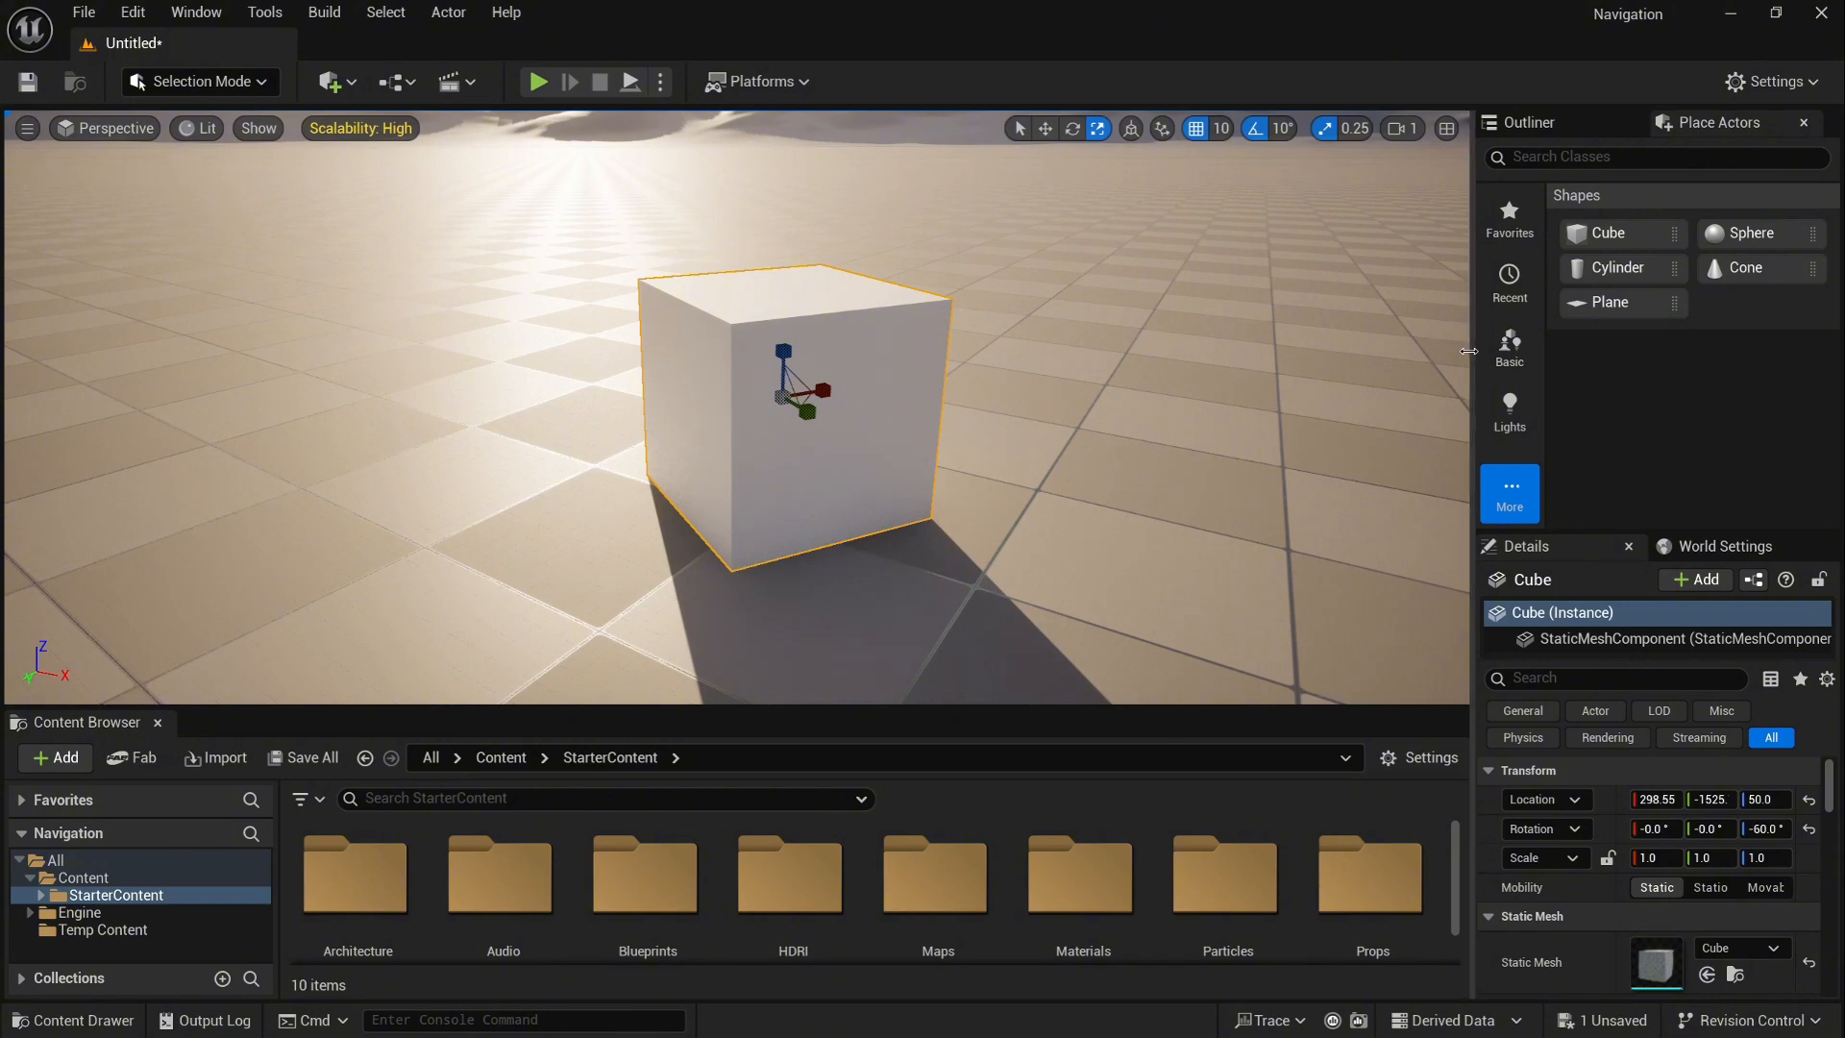
Step: Widen the Details area, set the cube's X location to 276, and reset its rotation to default after trying -36° about X
left_click_drag(1468, 351, 1250, 351)
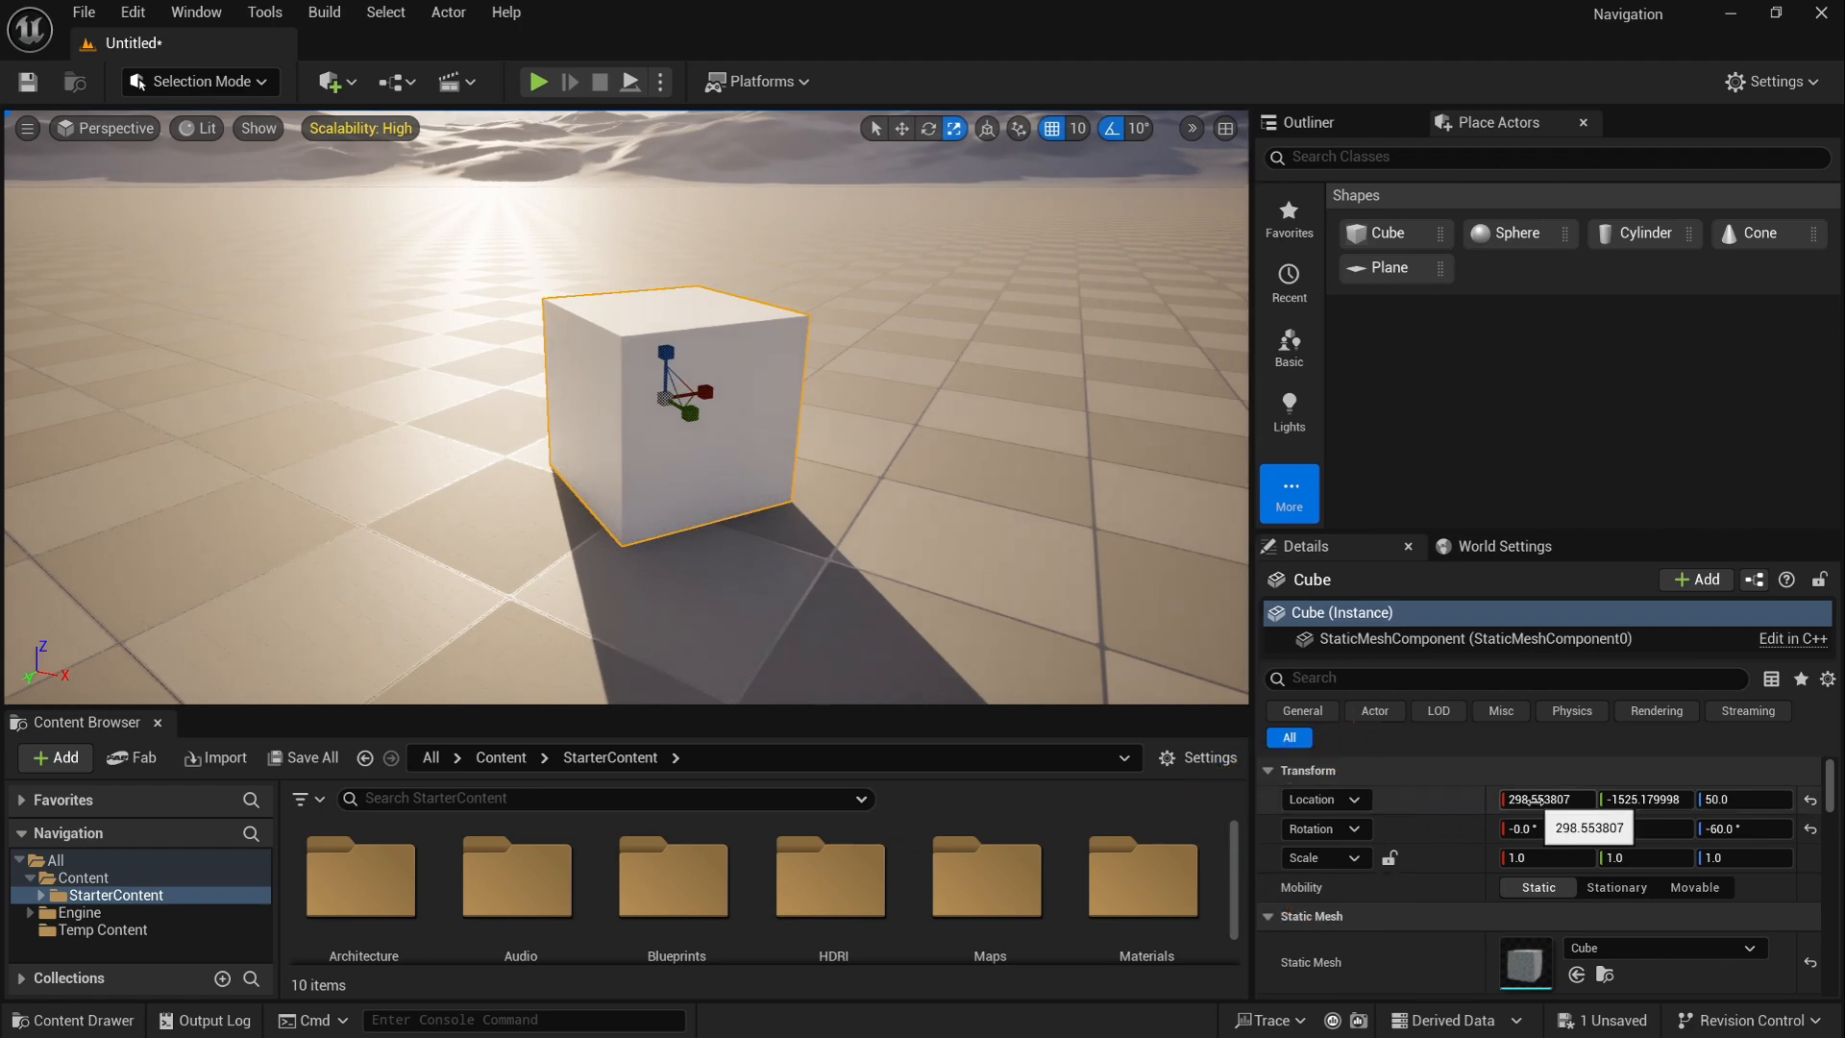
mouse_move(1529, 799)
left_mouse_down()
mouse_move(1581, 798)
mouse_move(1476, 799)
mouse_move(1576, 828)
mouse_move(1510, 828)
left_mouse_up()
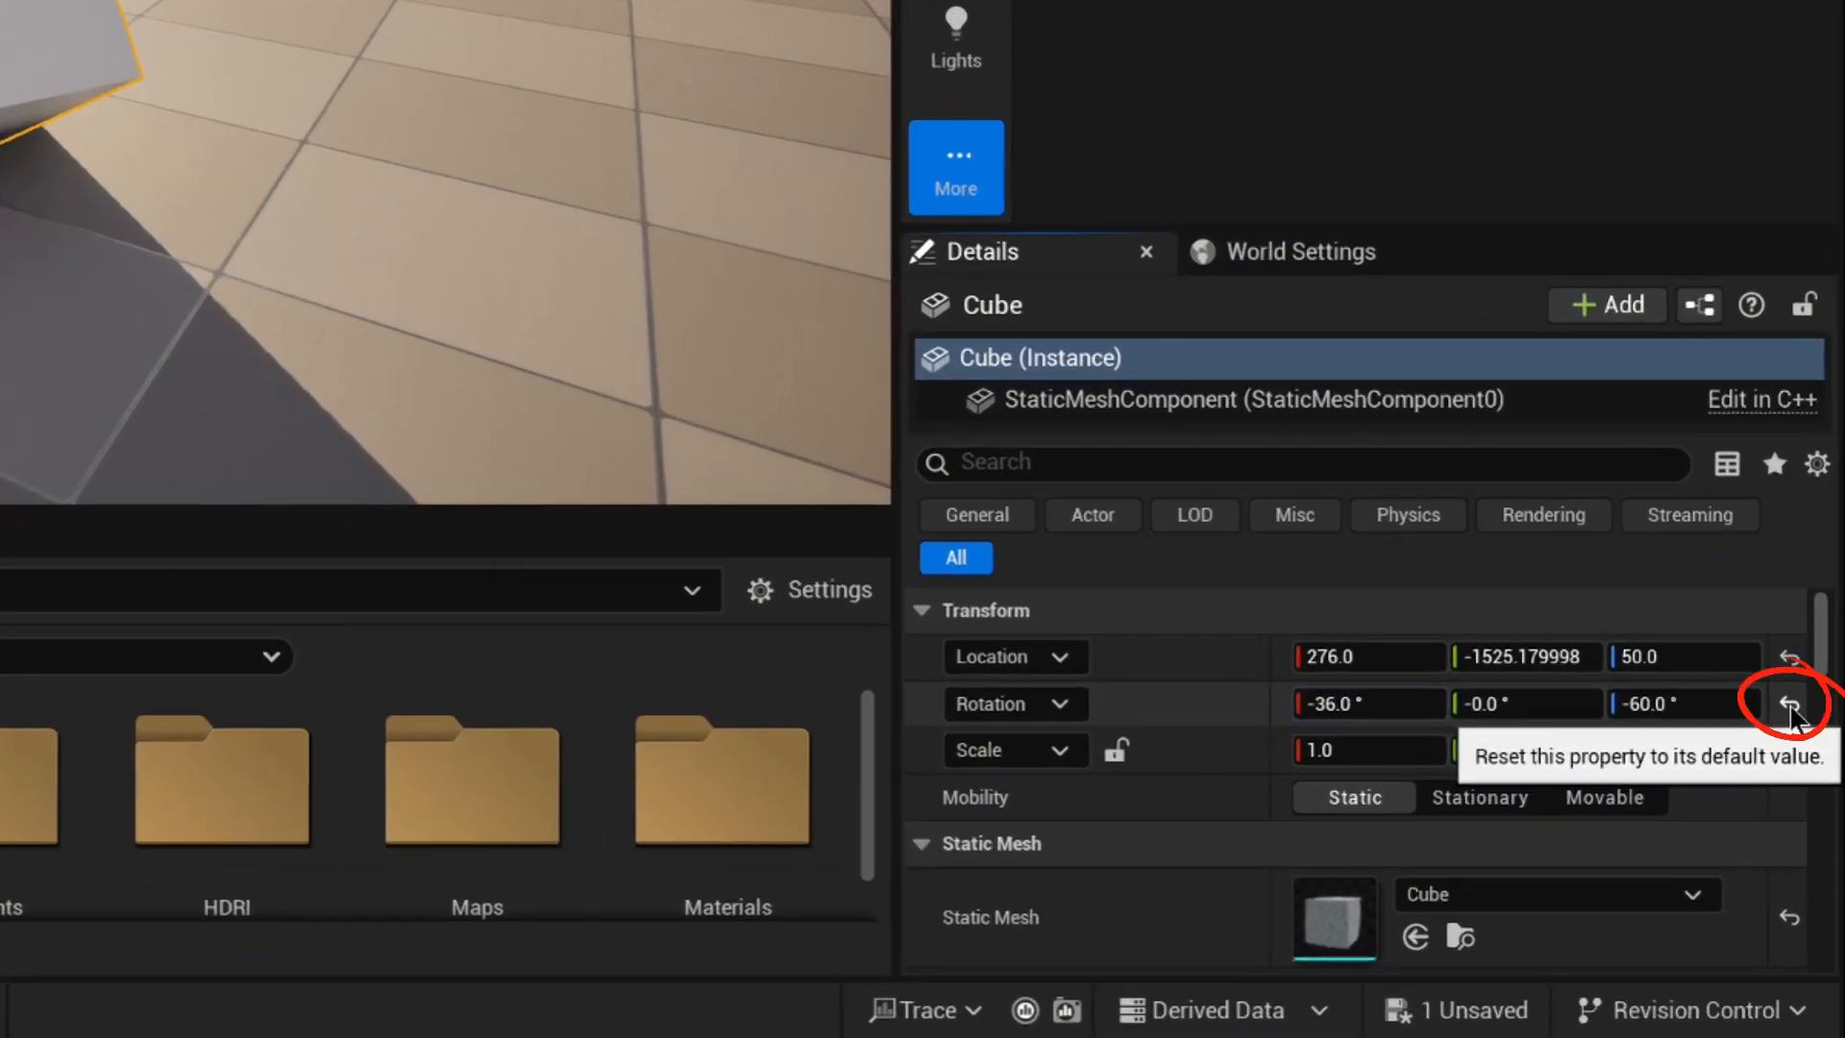
left_click(1789, 708)
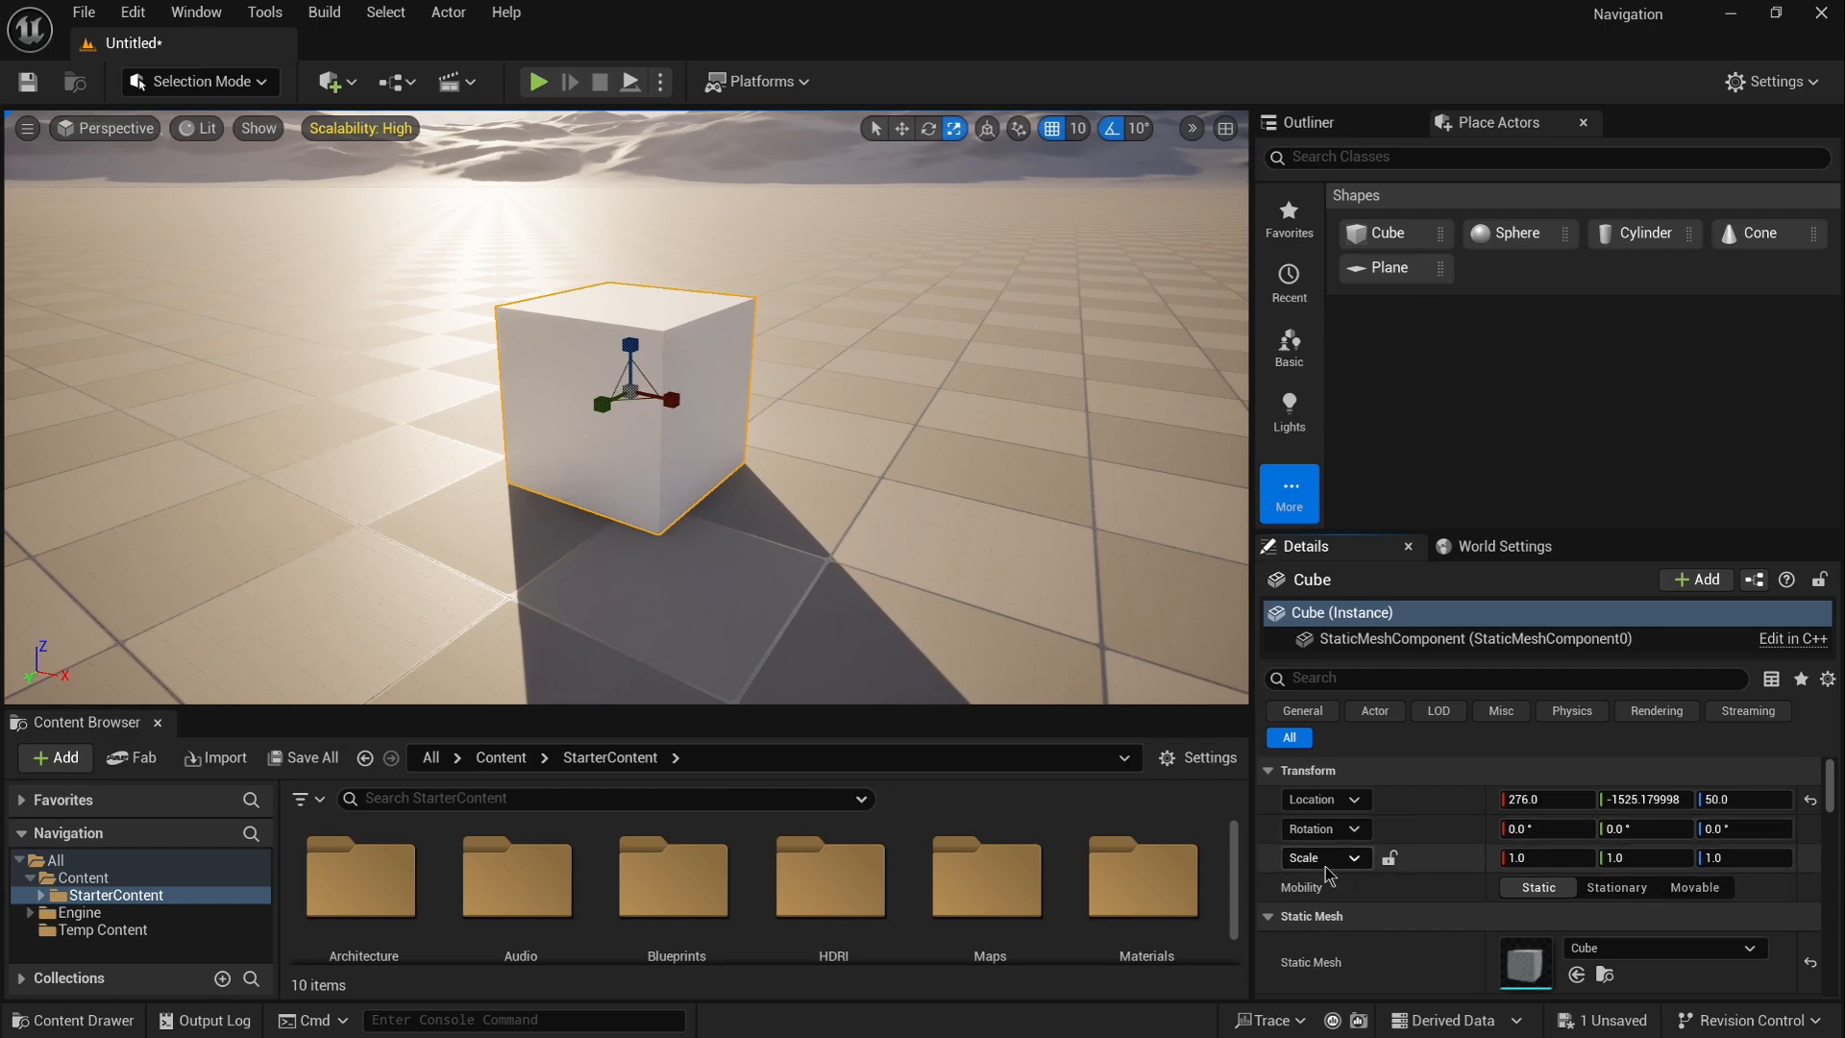
Step: Lock the cube's scale proportions, try a uniform scale of 1.4975, and reset the scale to default
left_click(1389, 857)
left_click_drag(1537, 857, 1614, 857)
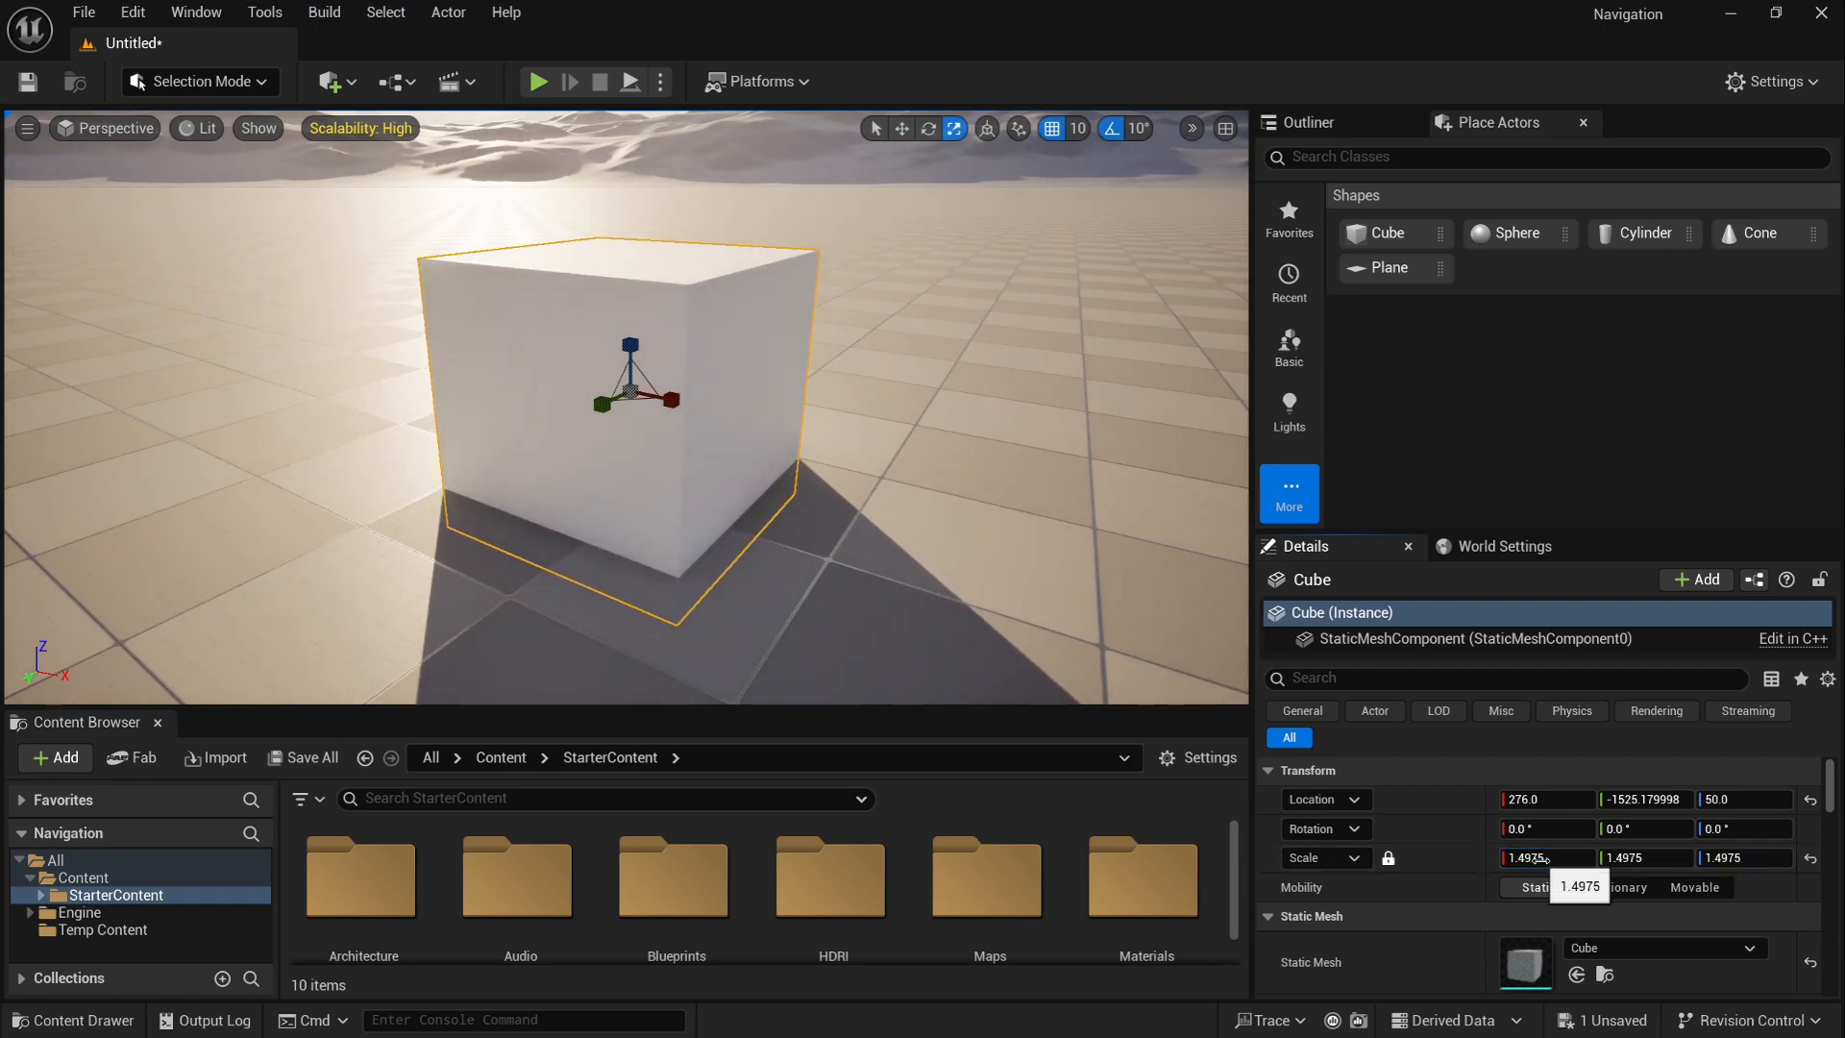
left_click(1812, 860)
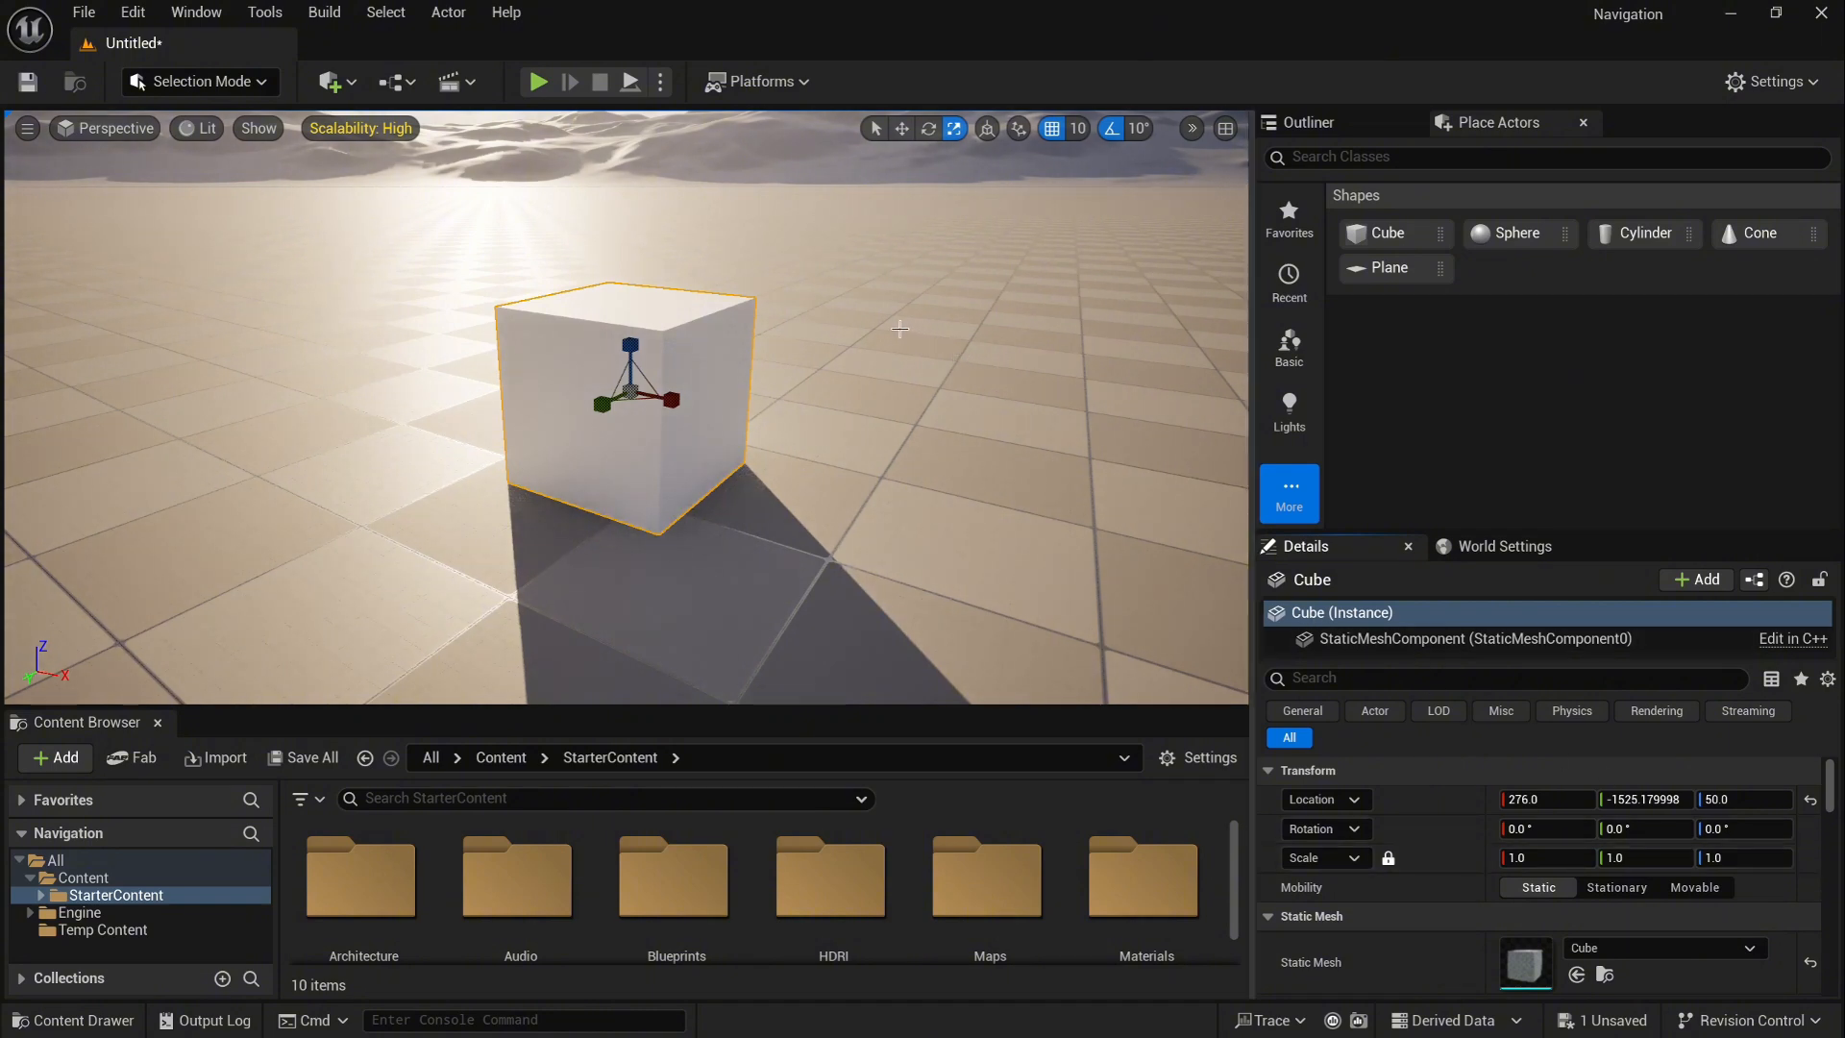
Step: Switch to the Move tool and move the cube along single axes without grabbing the gizmo, ending at about Y -1535.18
key("w")
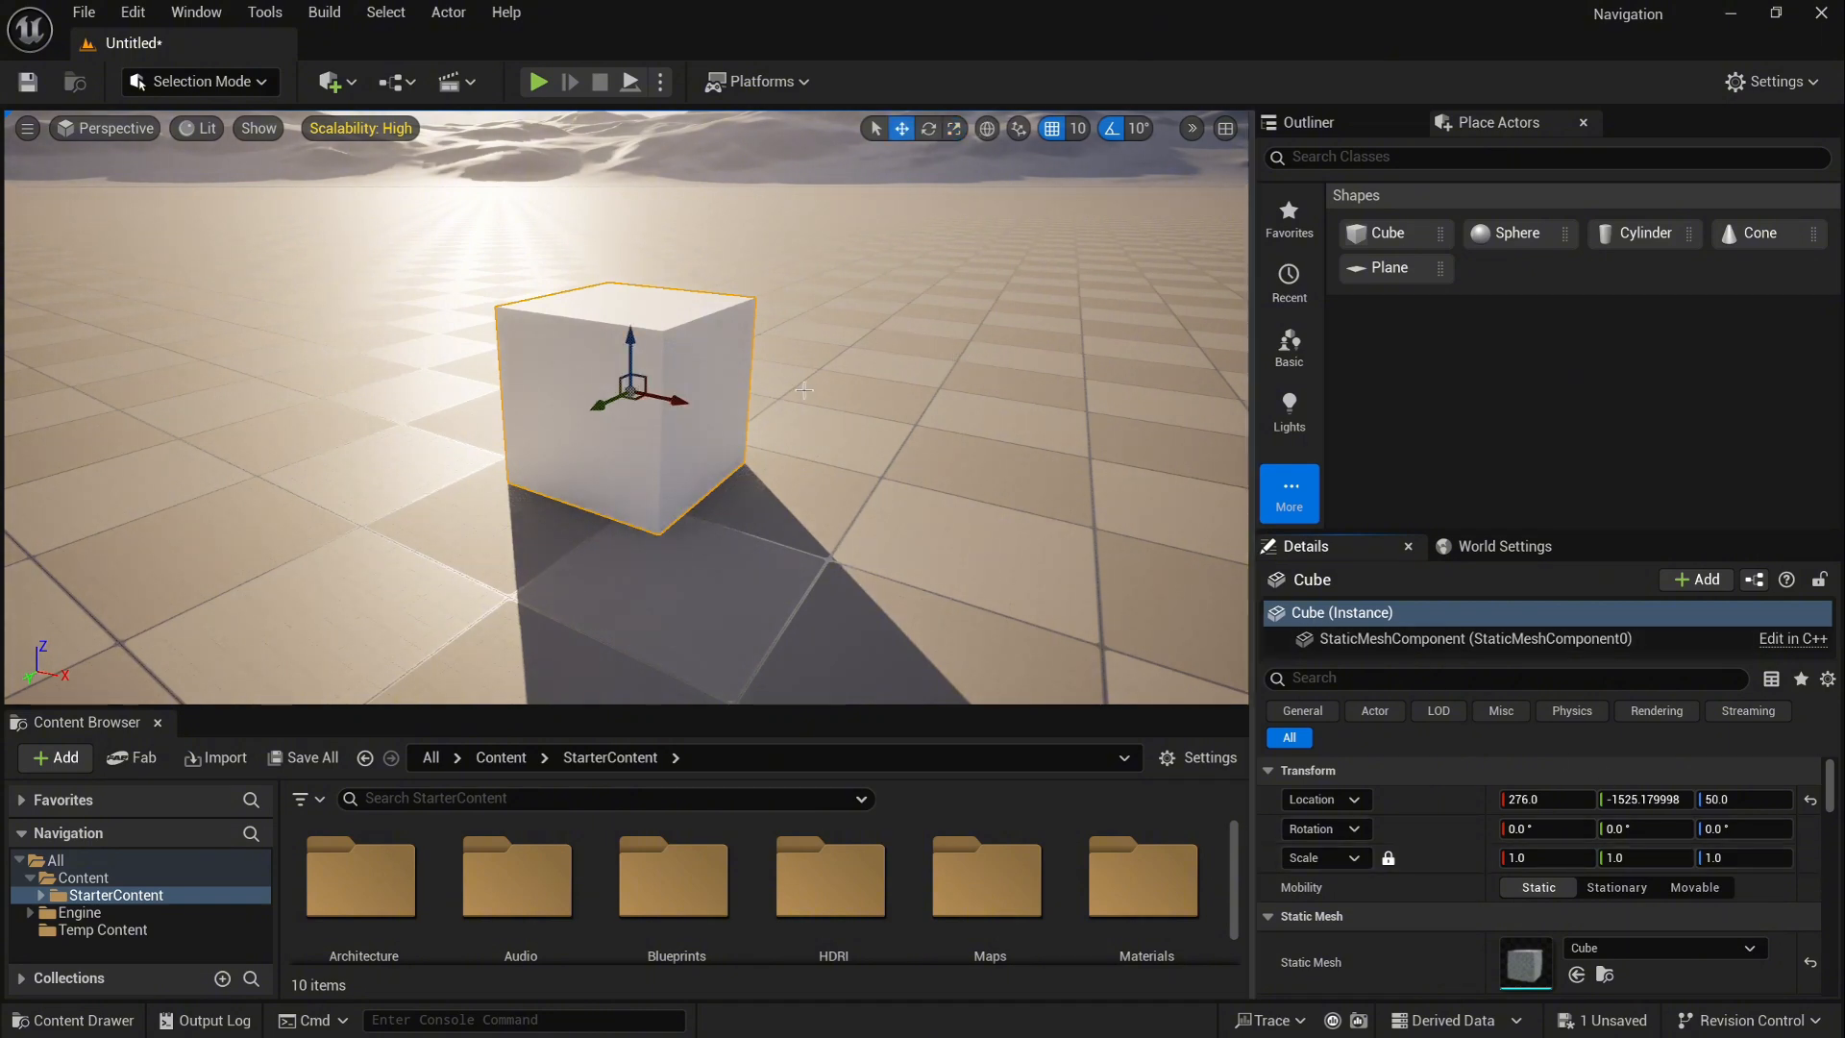
key("ctrl")
left_click(816, 348)
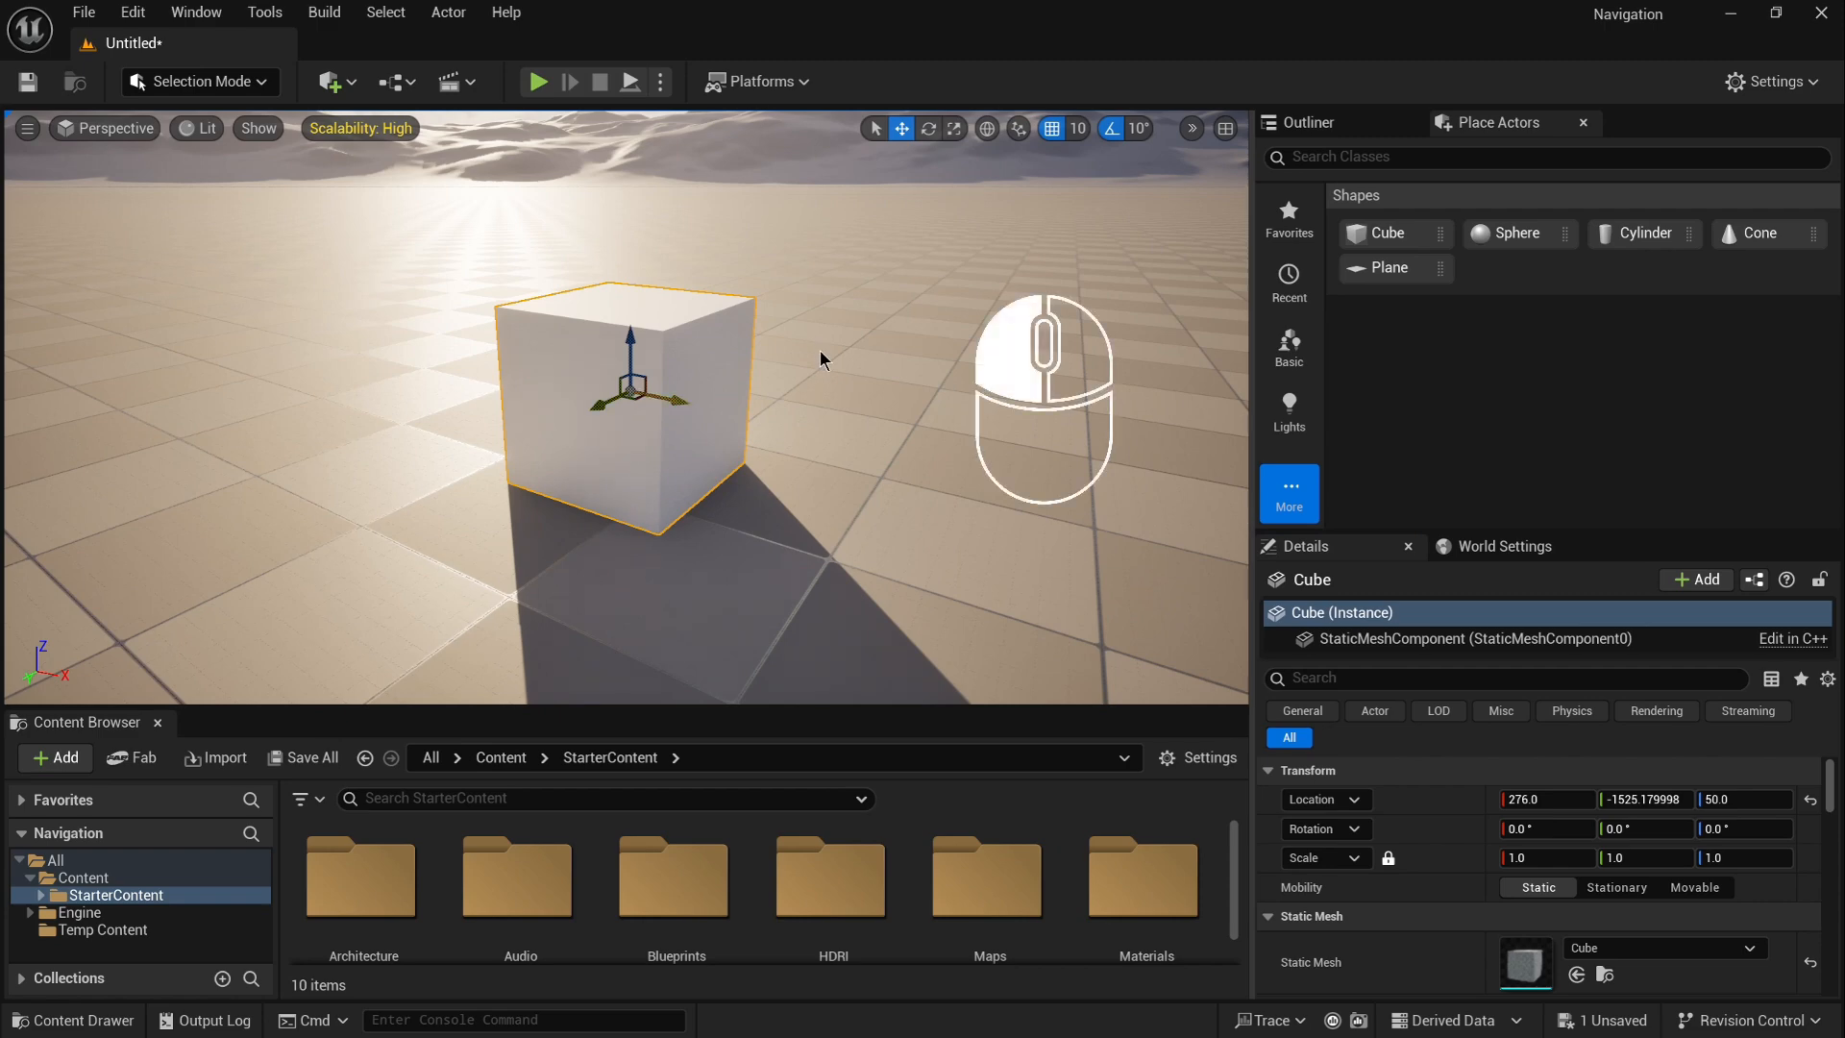
mouse_move(820, 350)
left_mouse_down("ctrl")
mouse_move(1032, 349)
mouse_move(590, 350)
mouse_move(849, 350)
left_mouse_up("ctrl")
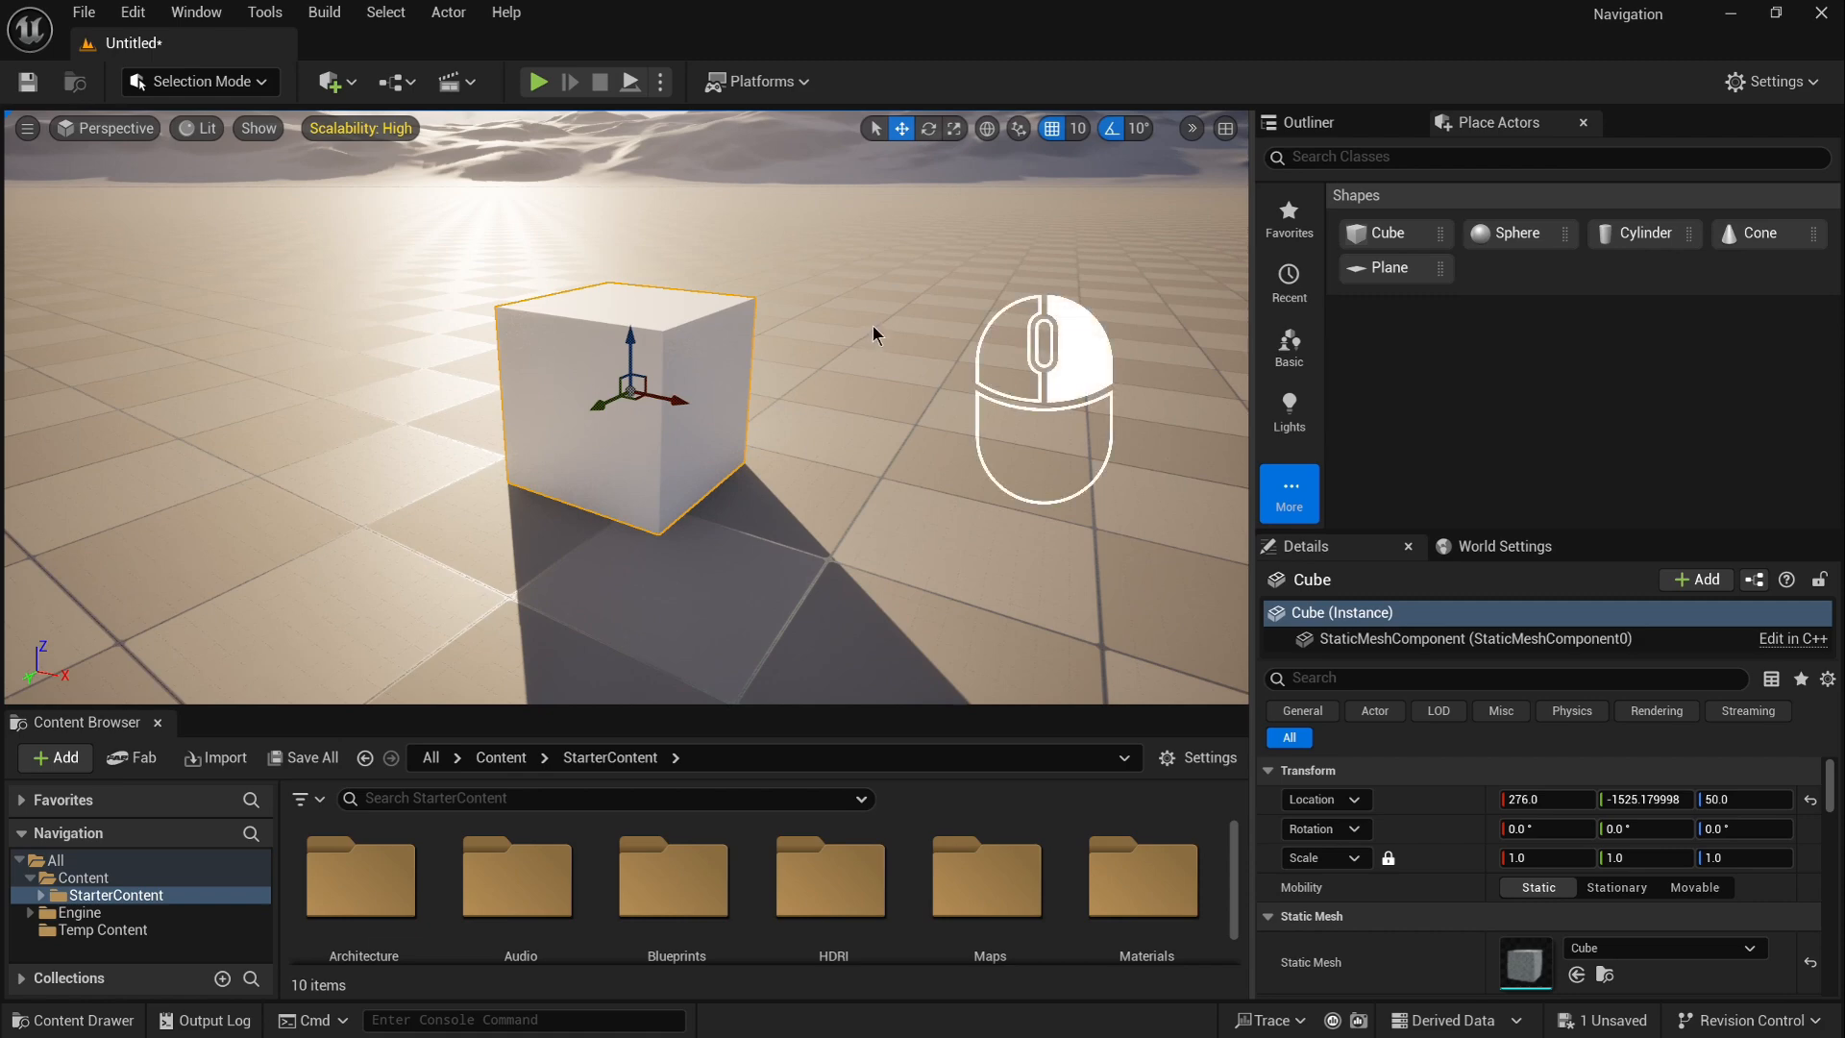
mouse_move(872, 325)
right_mouse_down("ctrl")
mouse_move(692, 325)
mouse_move(1045, 324)
mouse_move(865, 327)
right_mouse_up("ctrl")
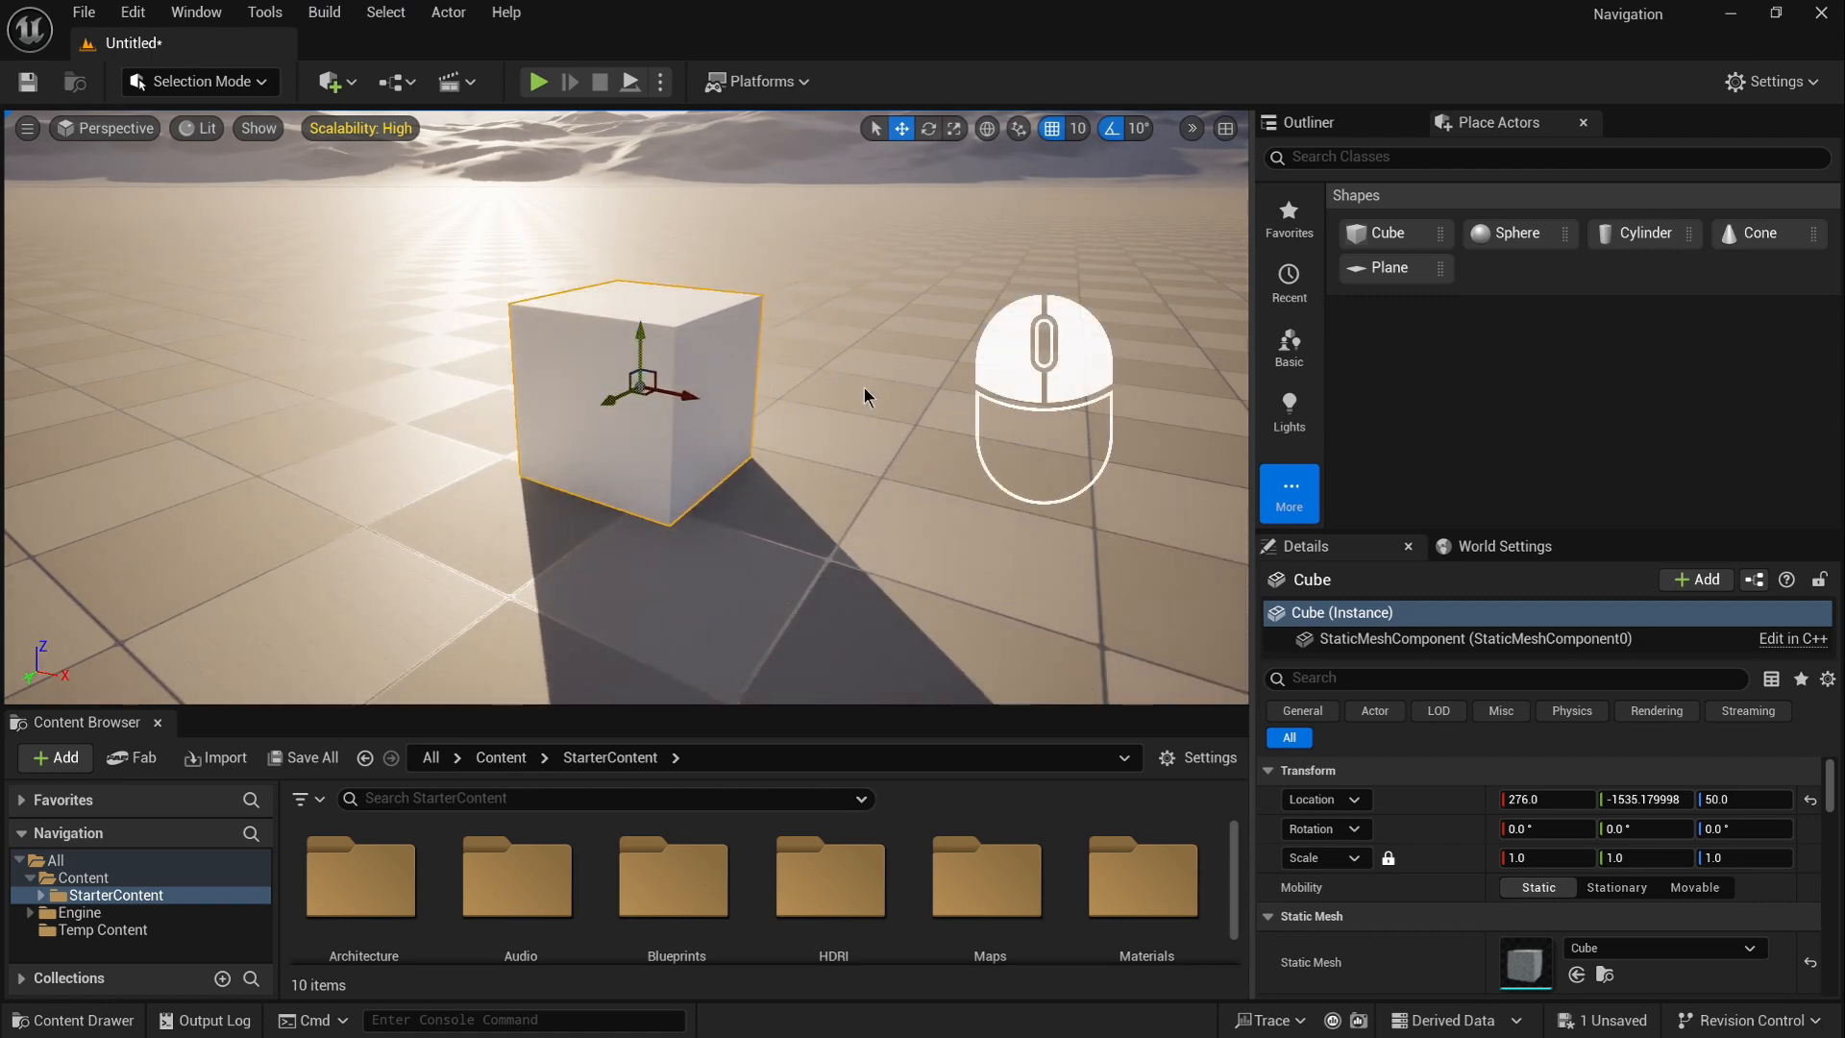
mouse_move(863, 388)
left_mouse_down("ctrl")
mouse_move(864, 310)
mouse_move(864, 484)
mouse_move(864, 388)
left_mouse_up("ctrl")
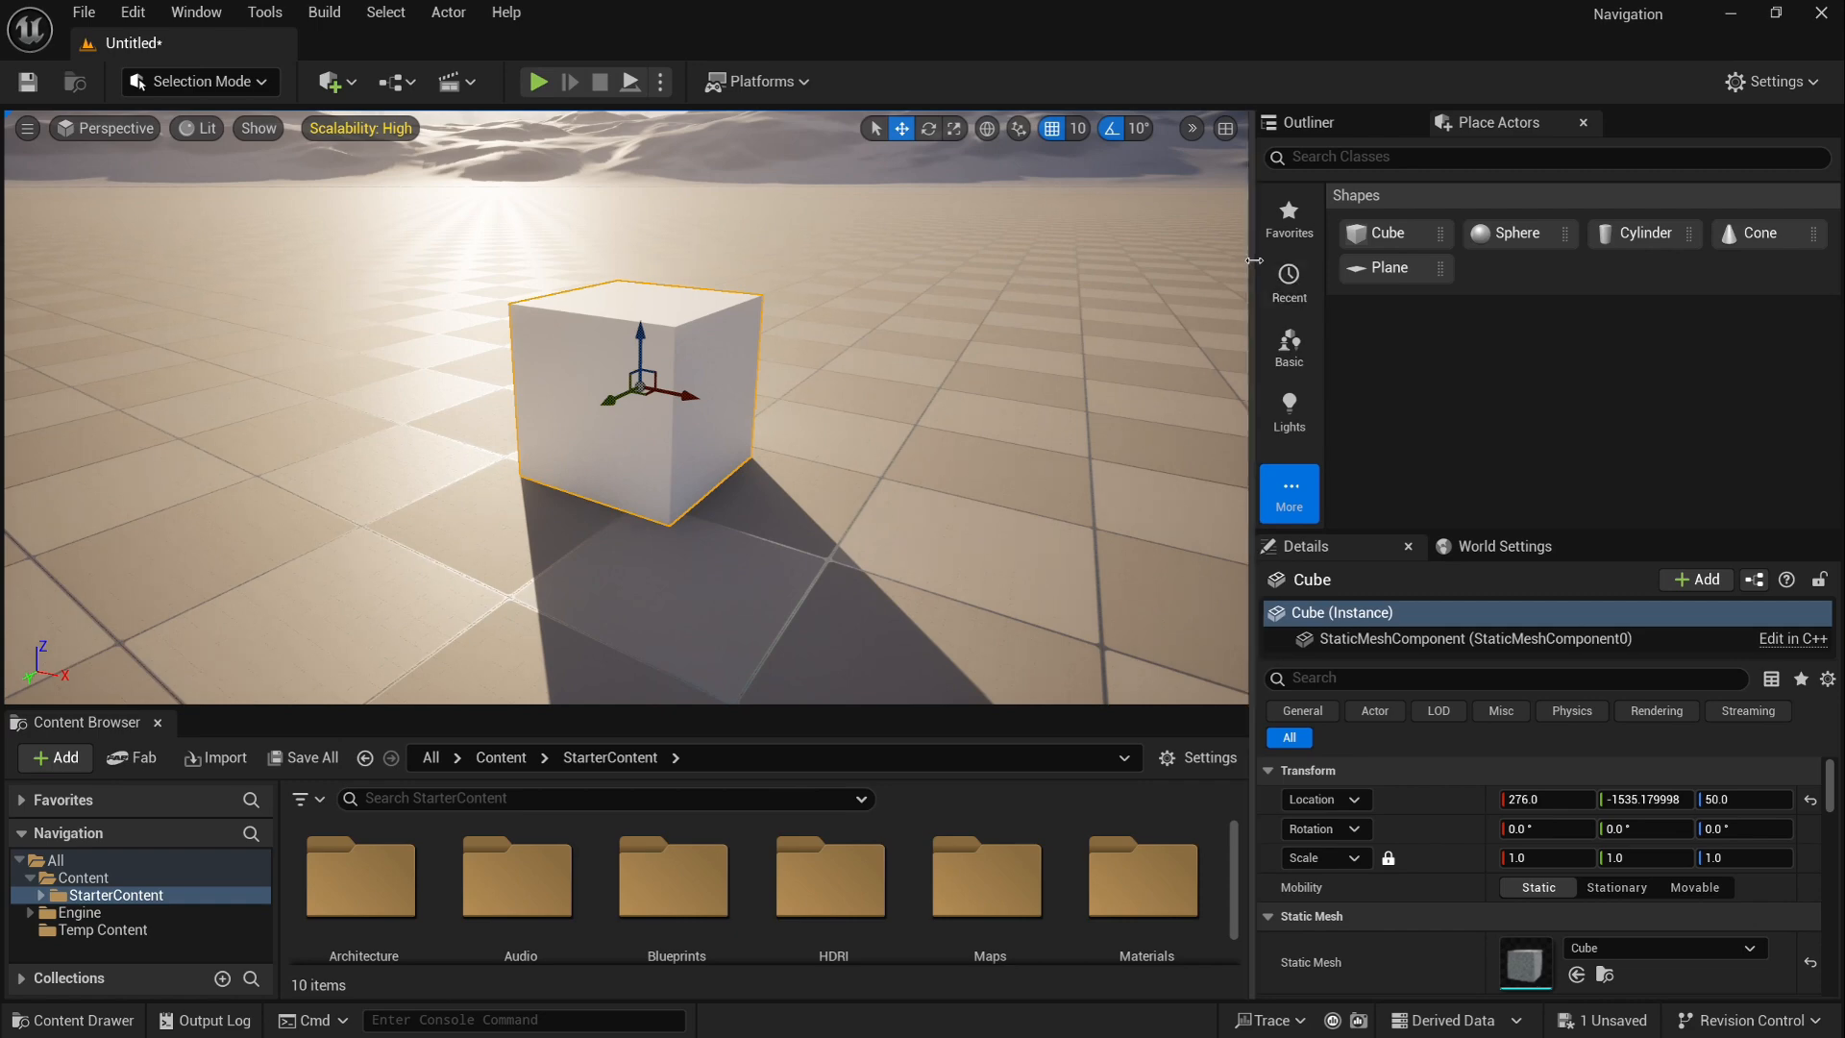
Step: Examine the cube's Mobility options, Static Mesh and Materials settings in its details
left_click_drag(1254, 260, 1259, 259)
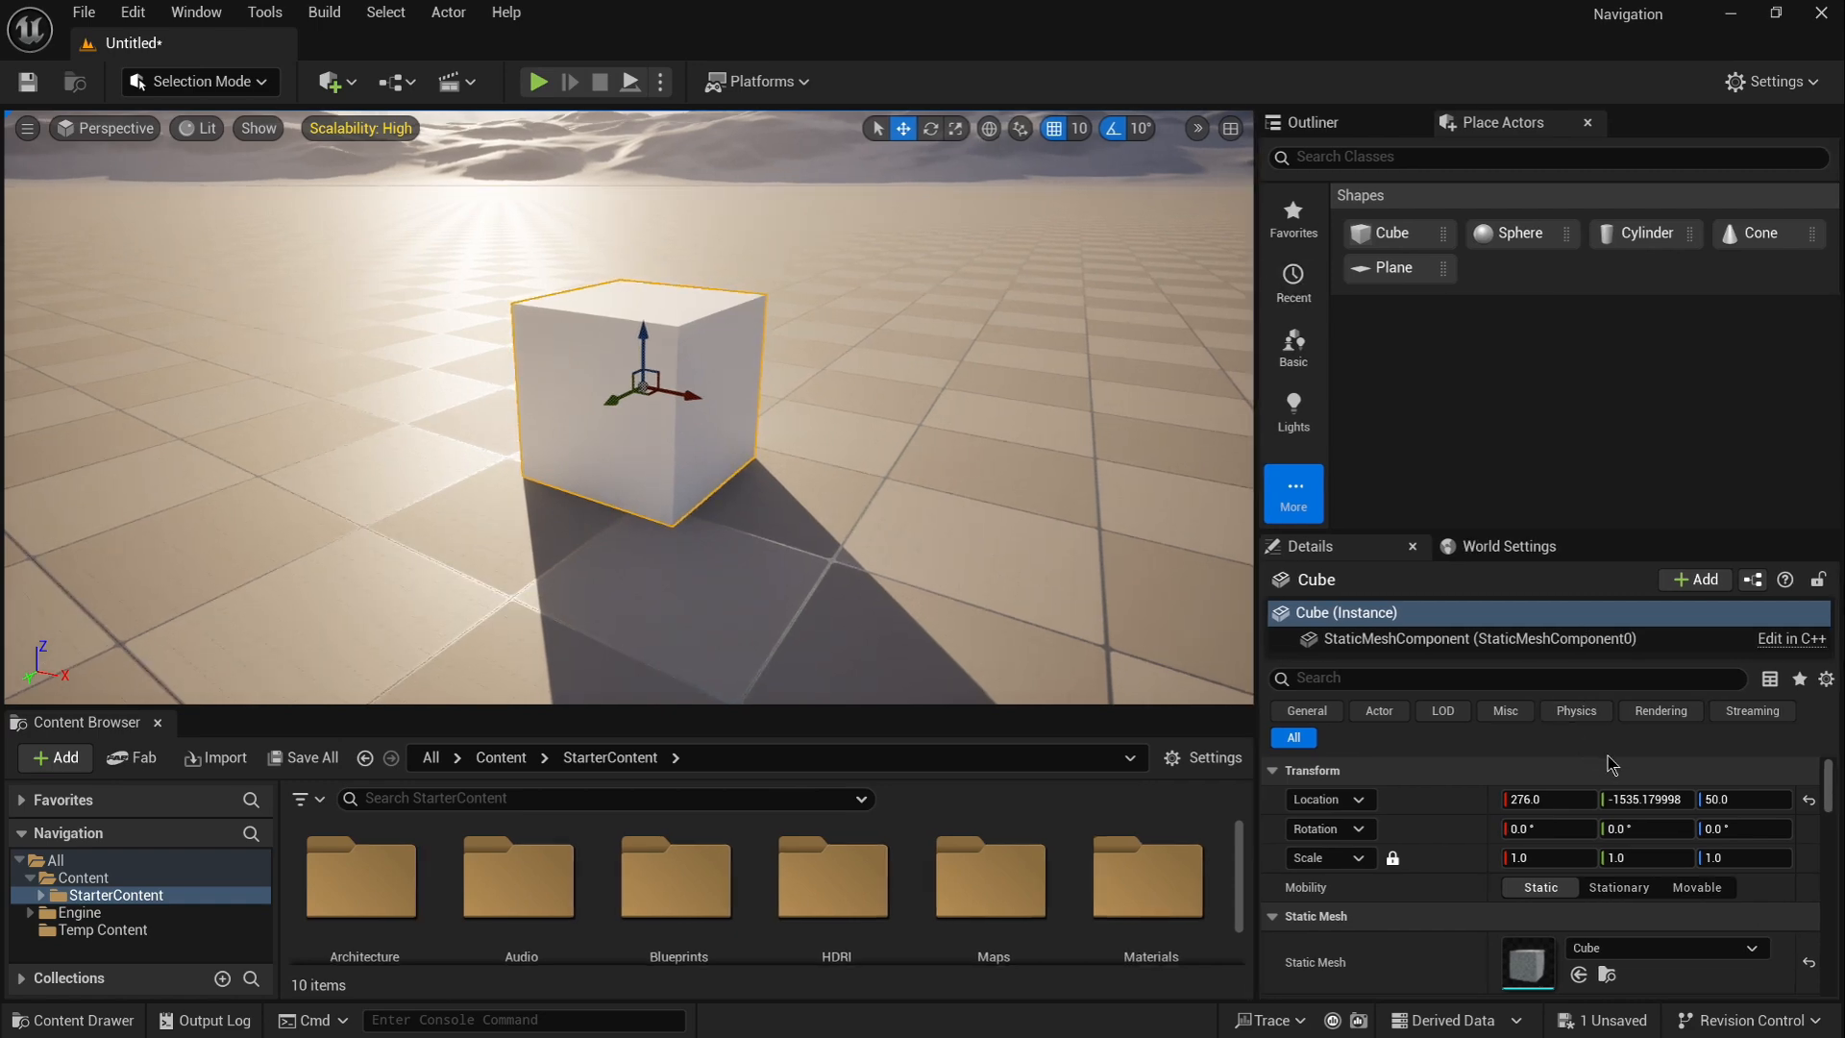
scroll(1630, 790, "down", 1)
scroll(1631, 789, "down", 2)
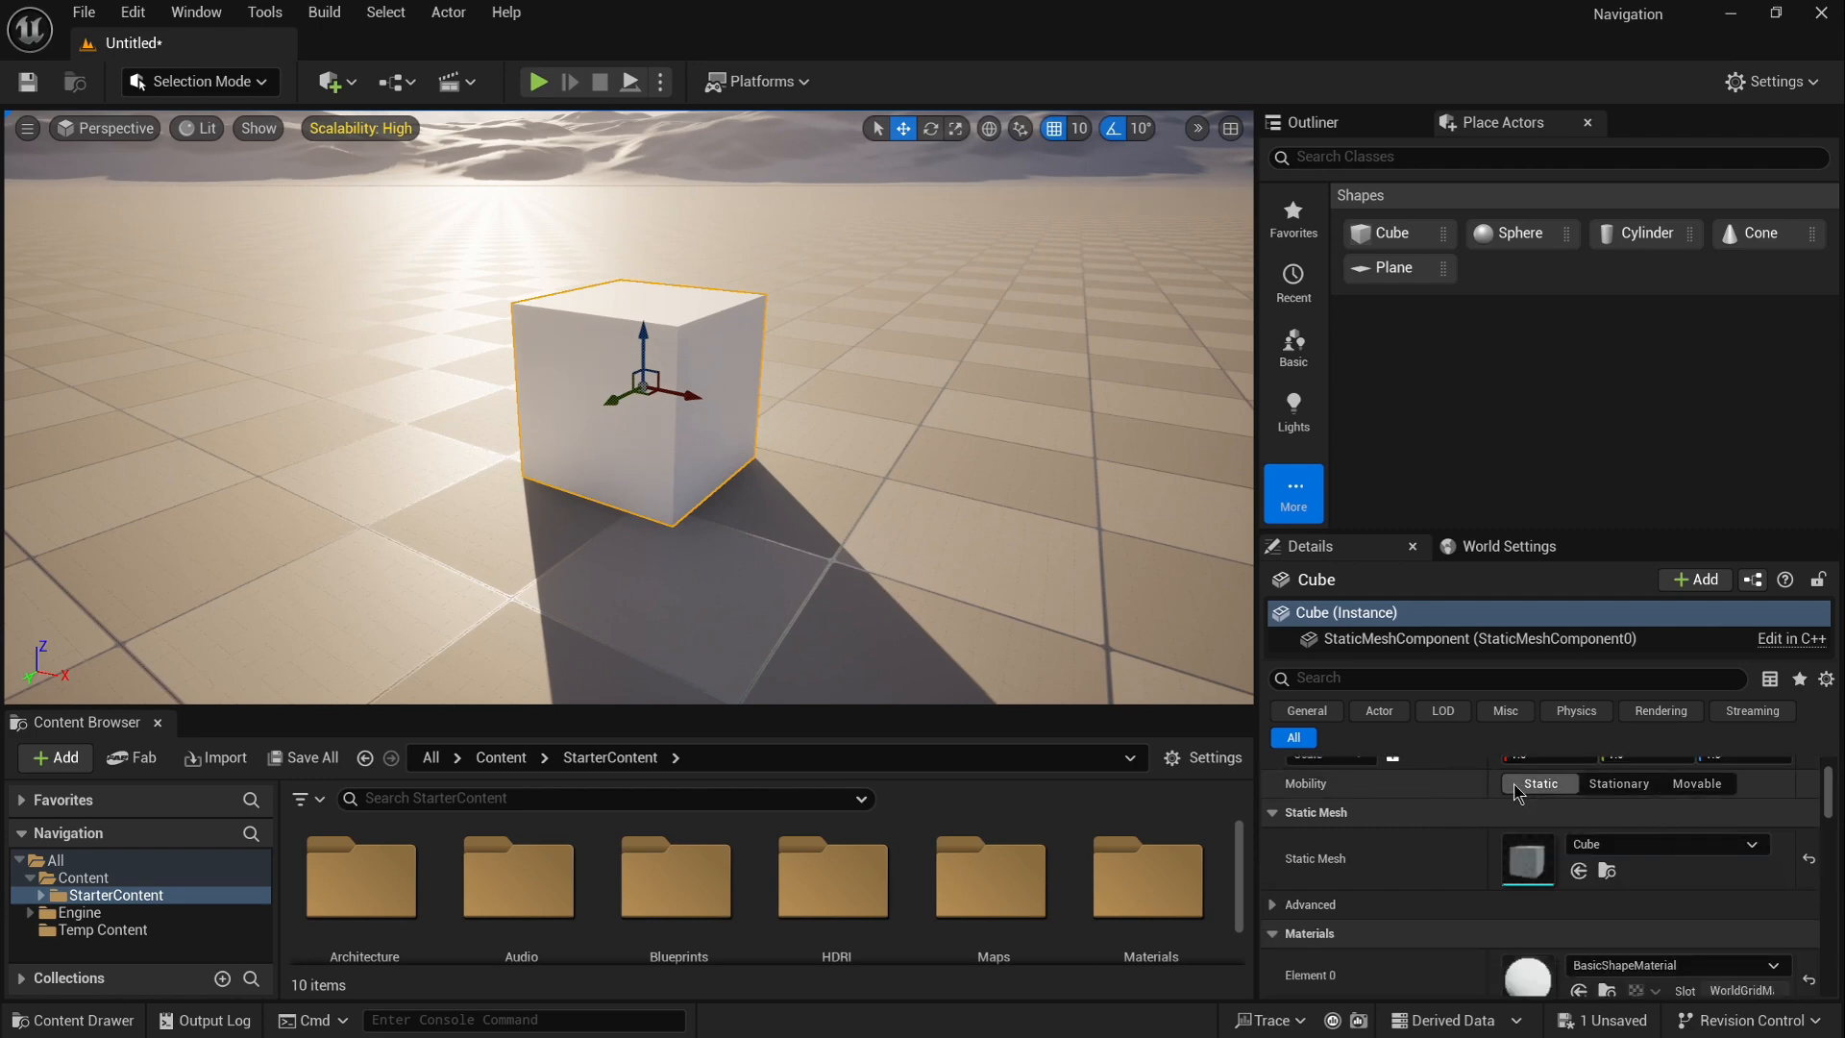
left_click(1616, 784)
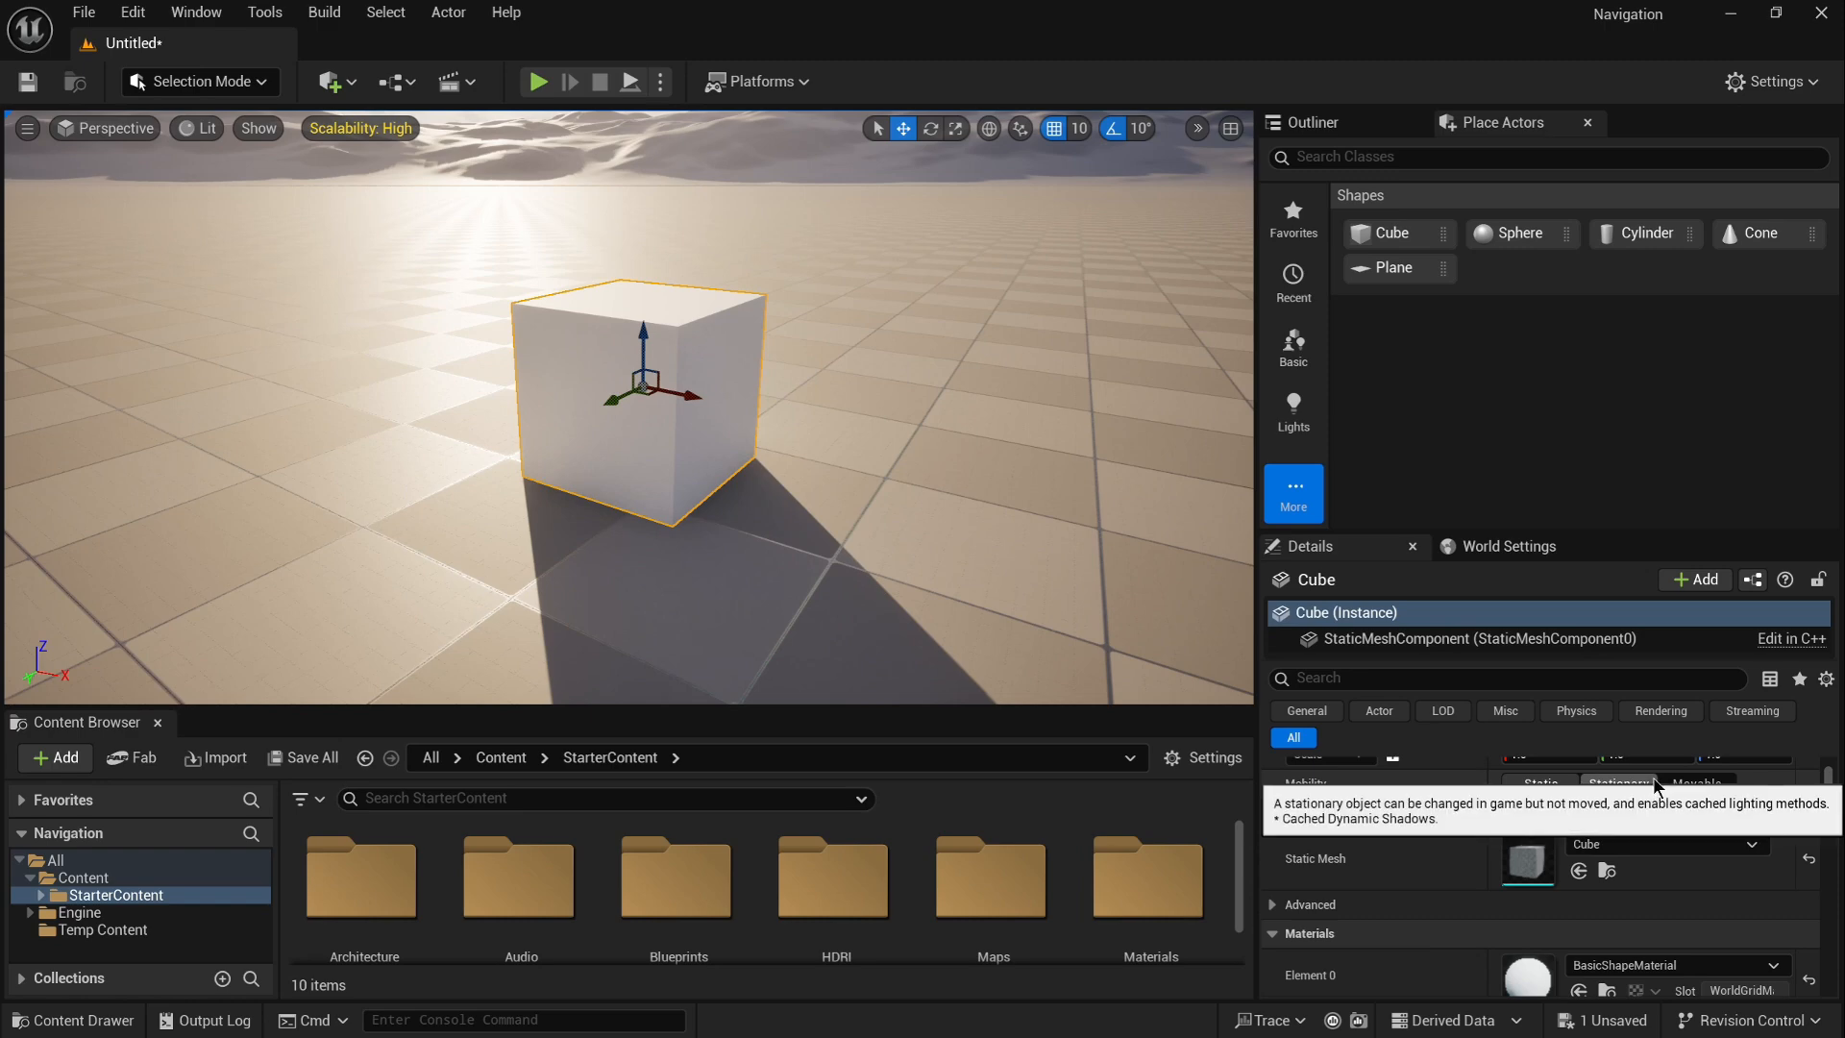
left_click(1694, 786)
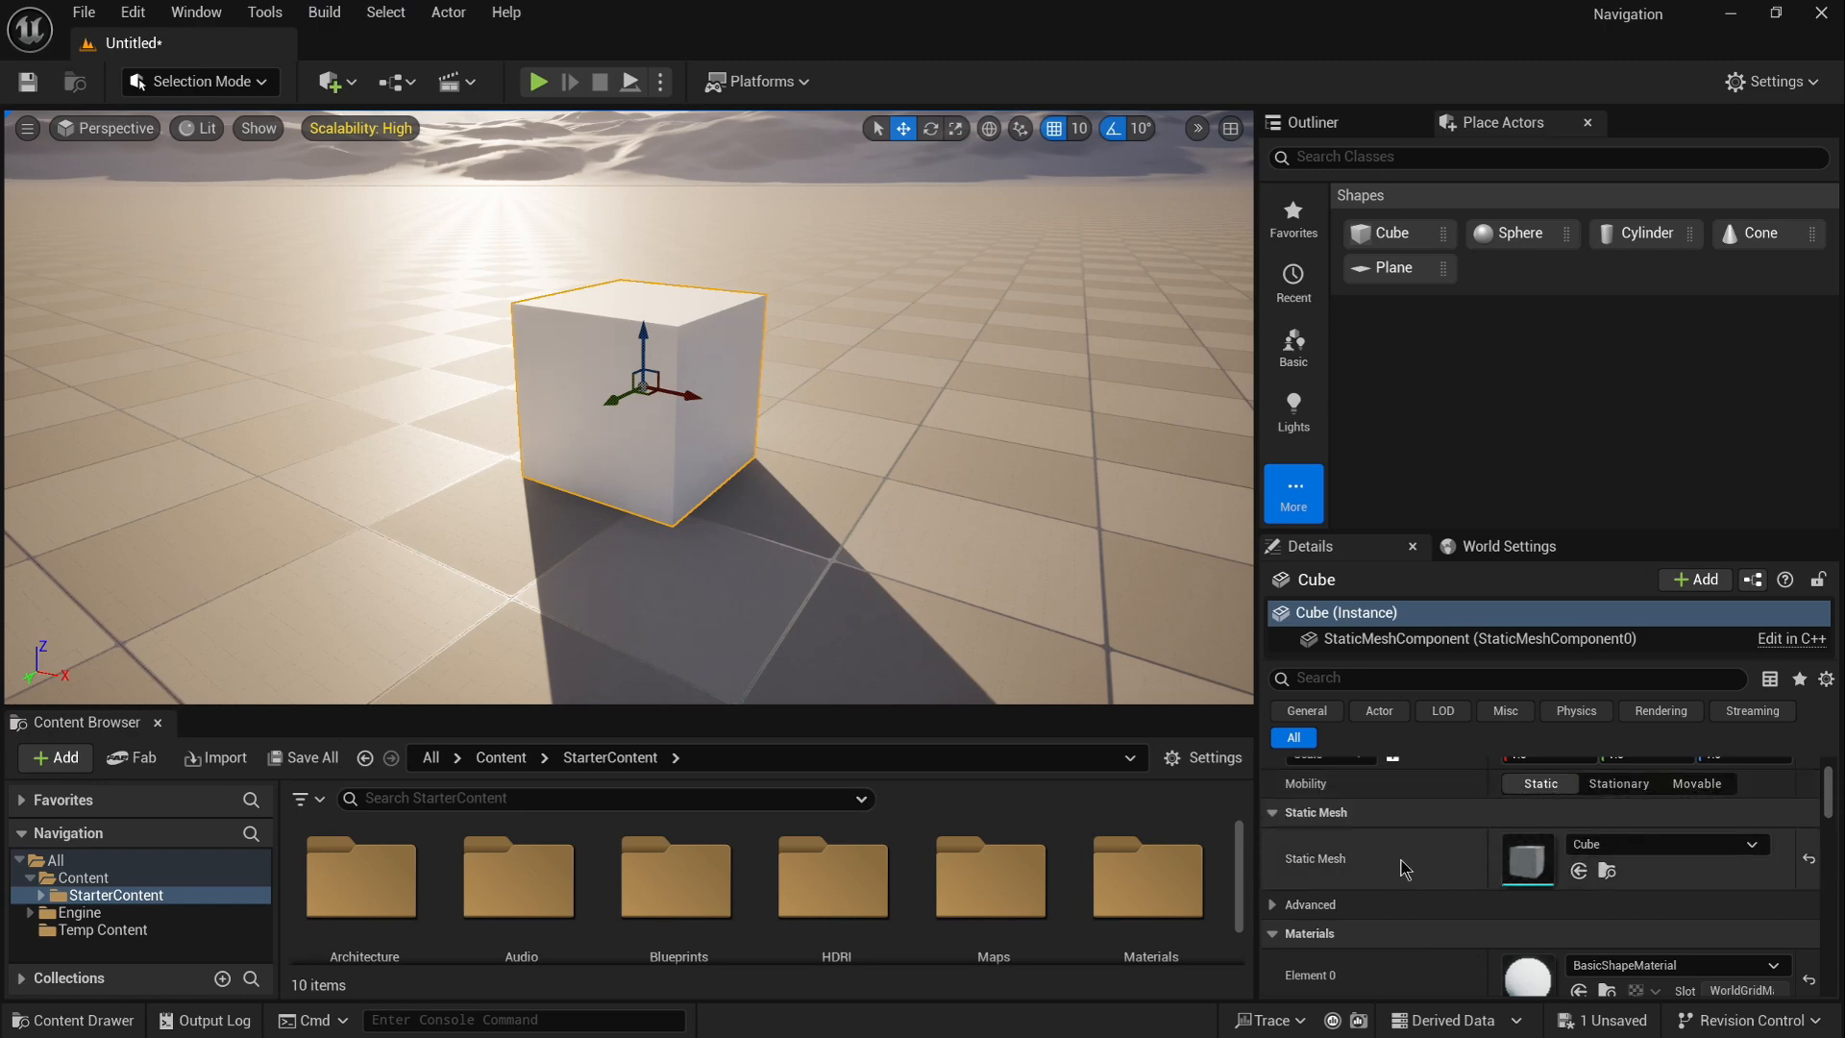
scroll(1689, 891, "down", 1)
scroll(1689, 892, "down", 1)
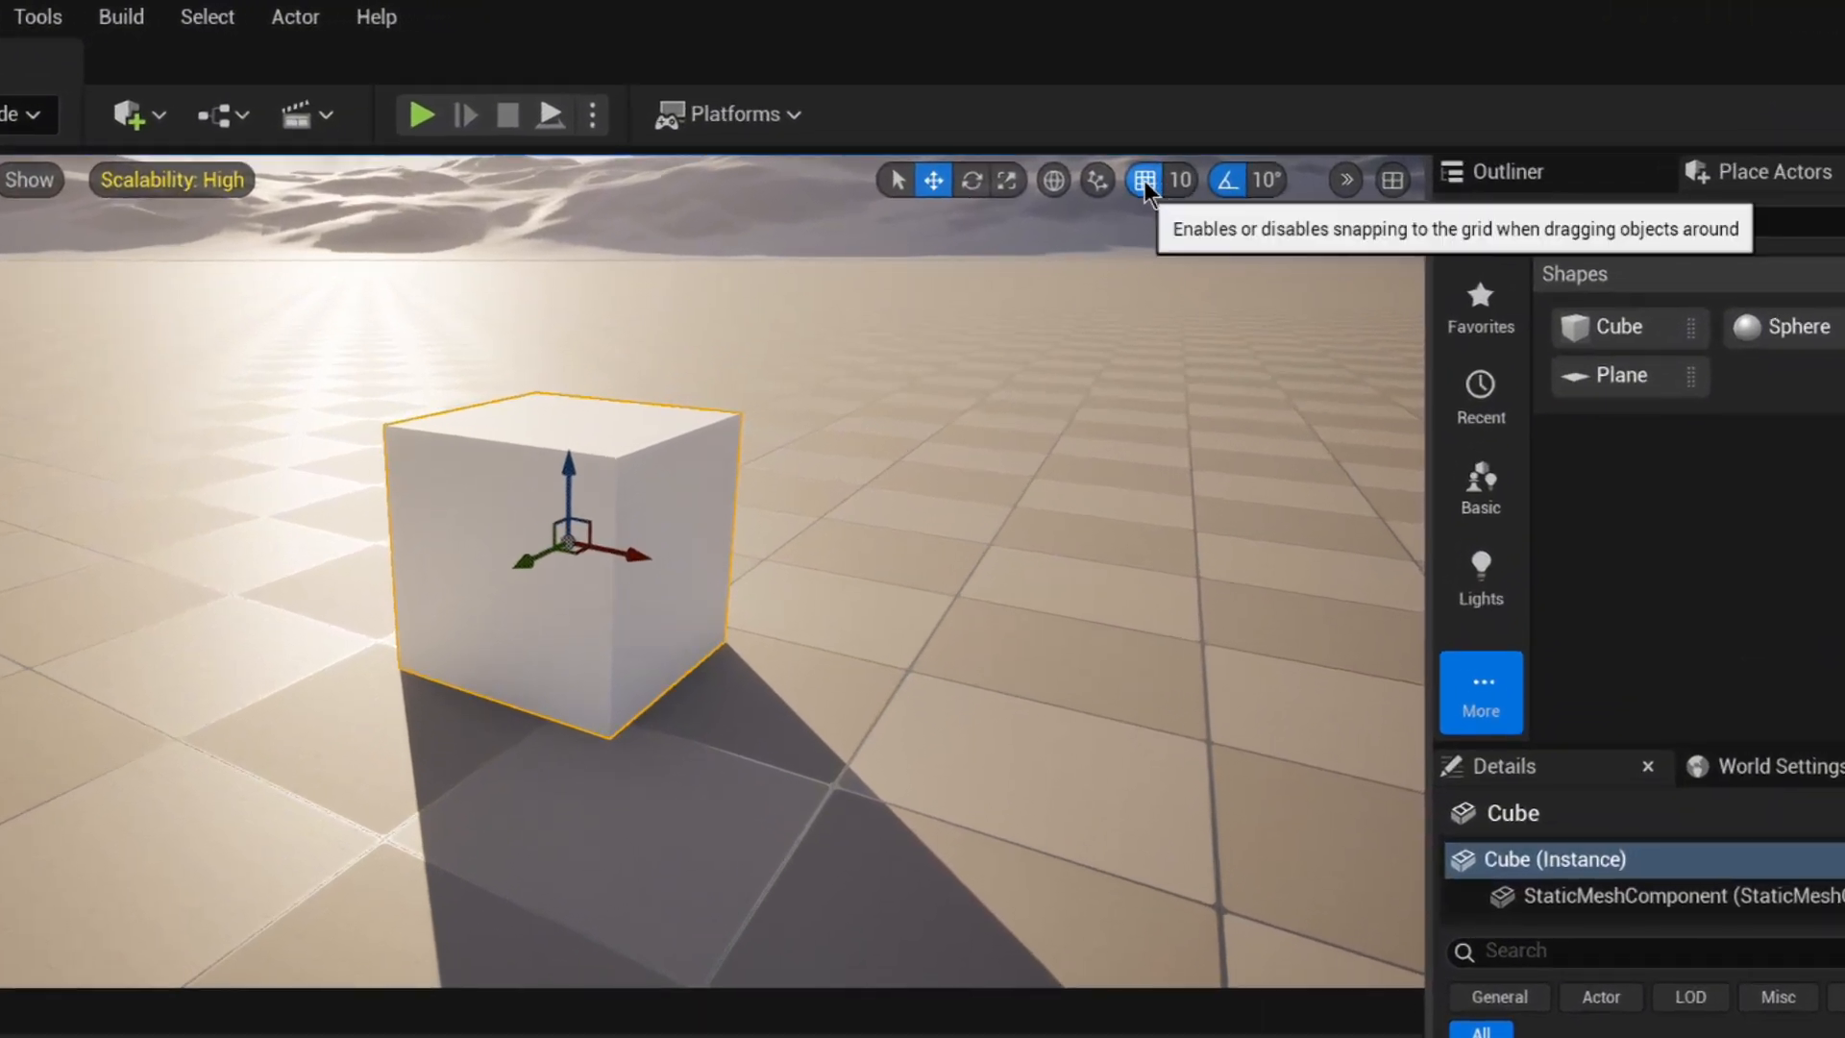
Step: Try grid snapping off and on, set its snap size to 50, and move the cube across the floor in snapped increments
left_click(1144, 181)
left_click(1148, 182)
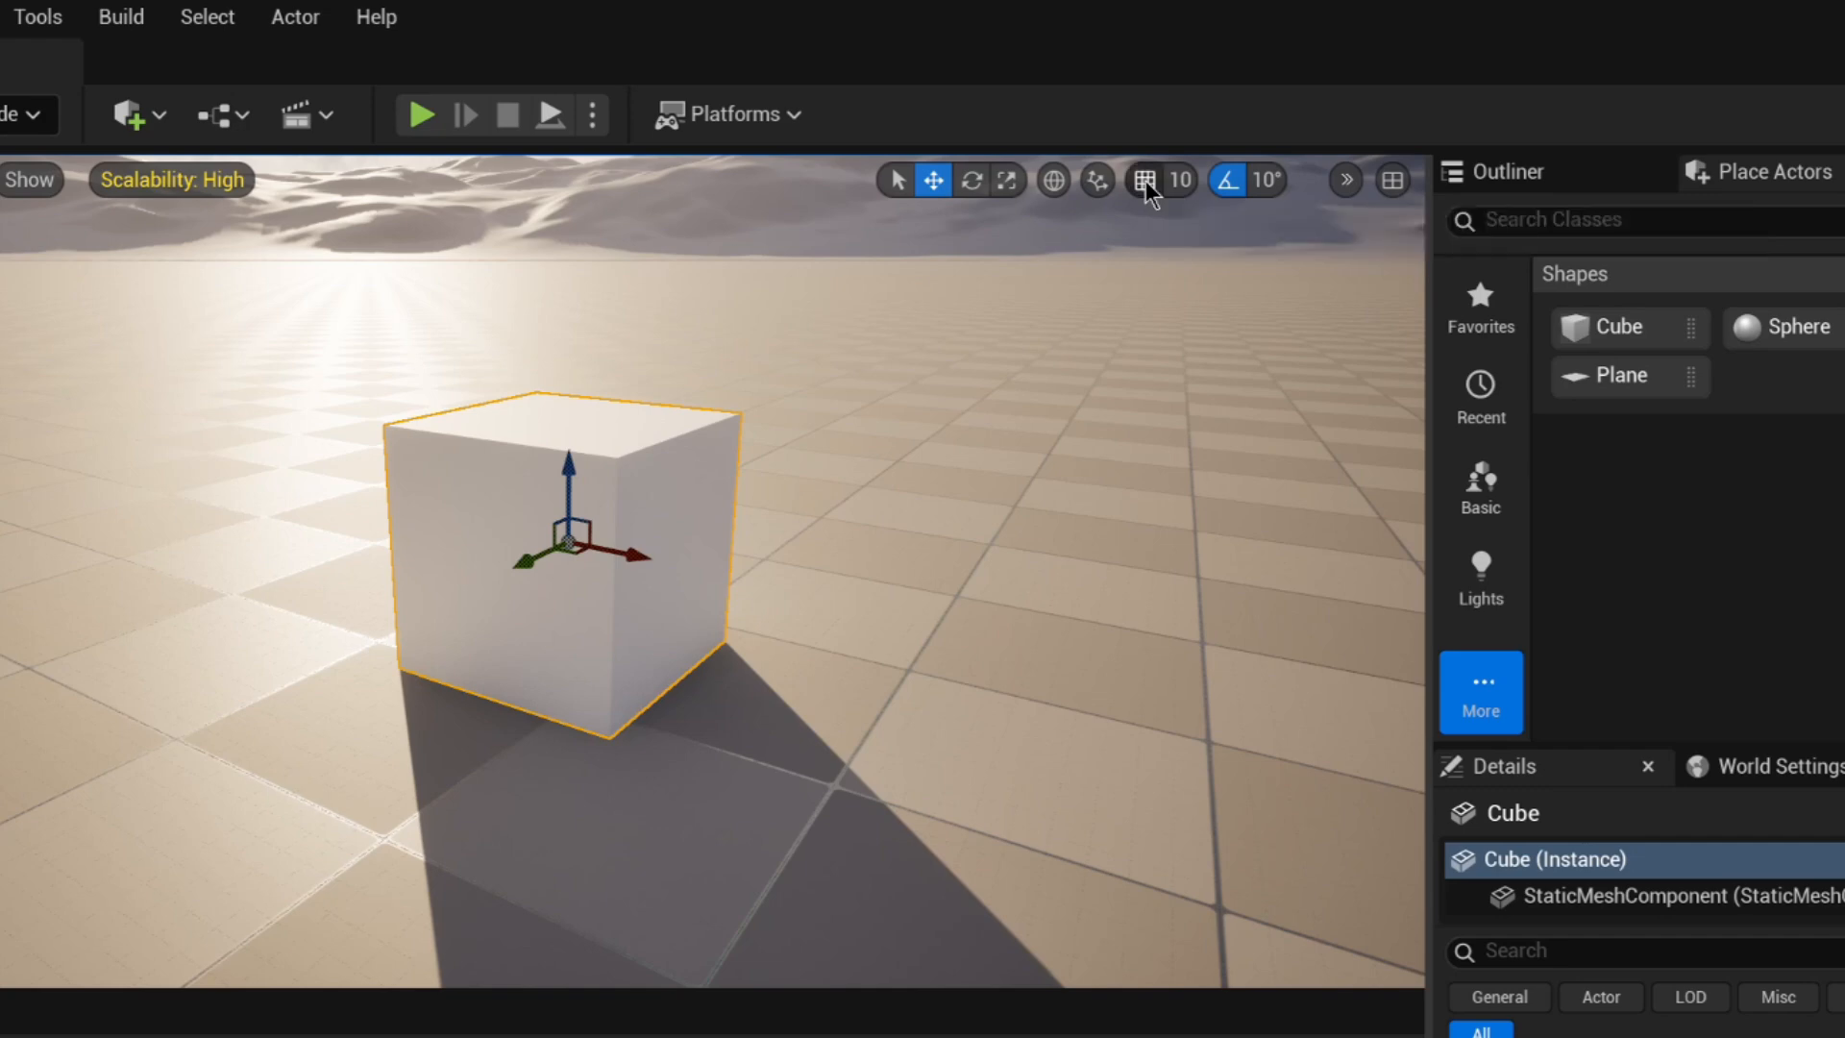
left_click(1180, 180)
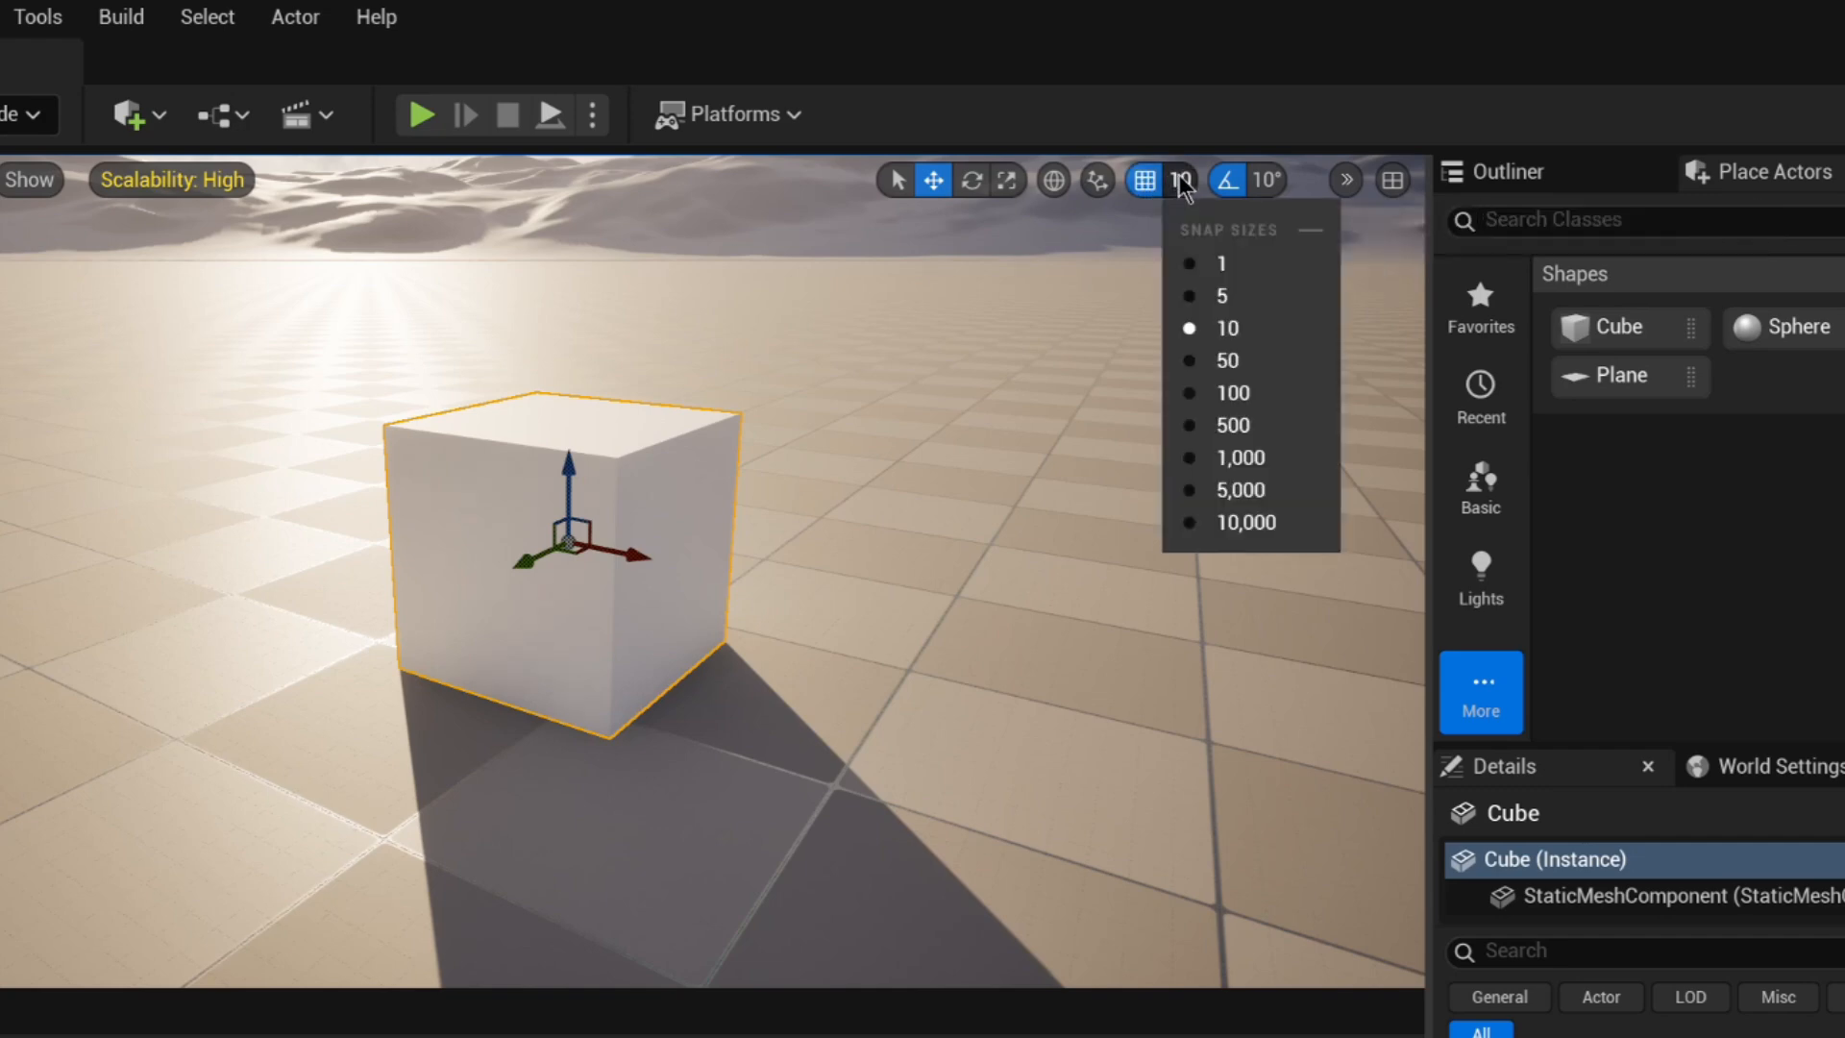
left_click(1227, 361)
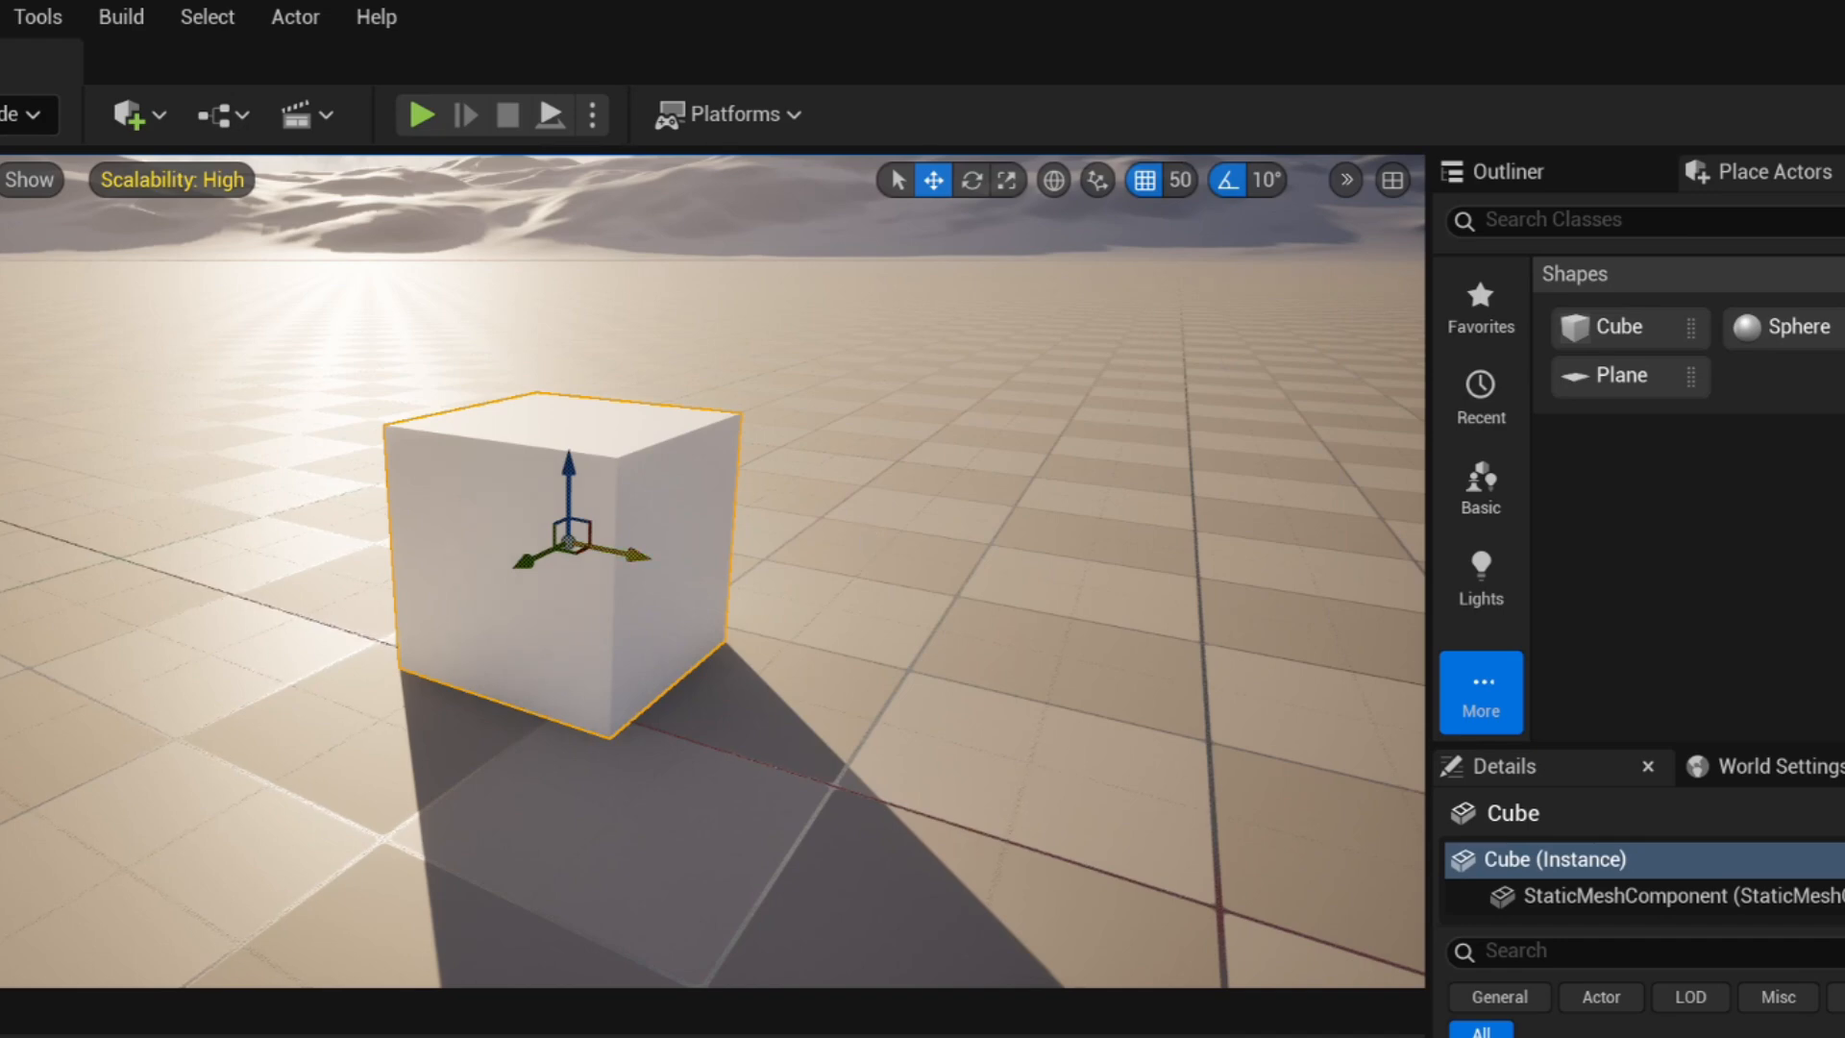
left_click_drag(635, 555, 592, 529)
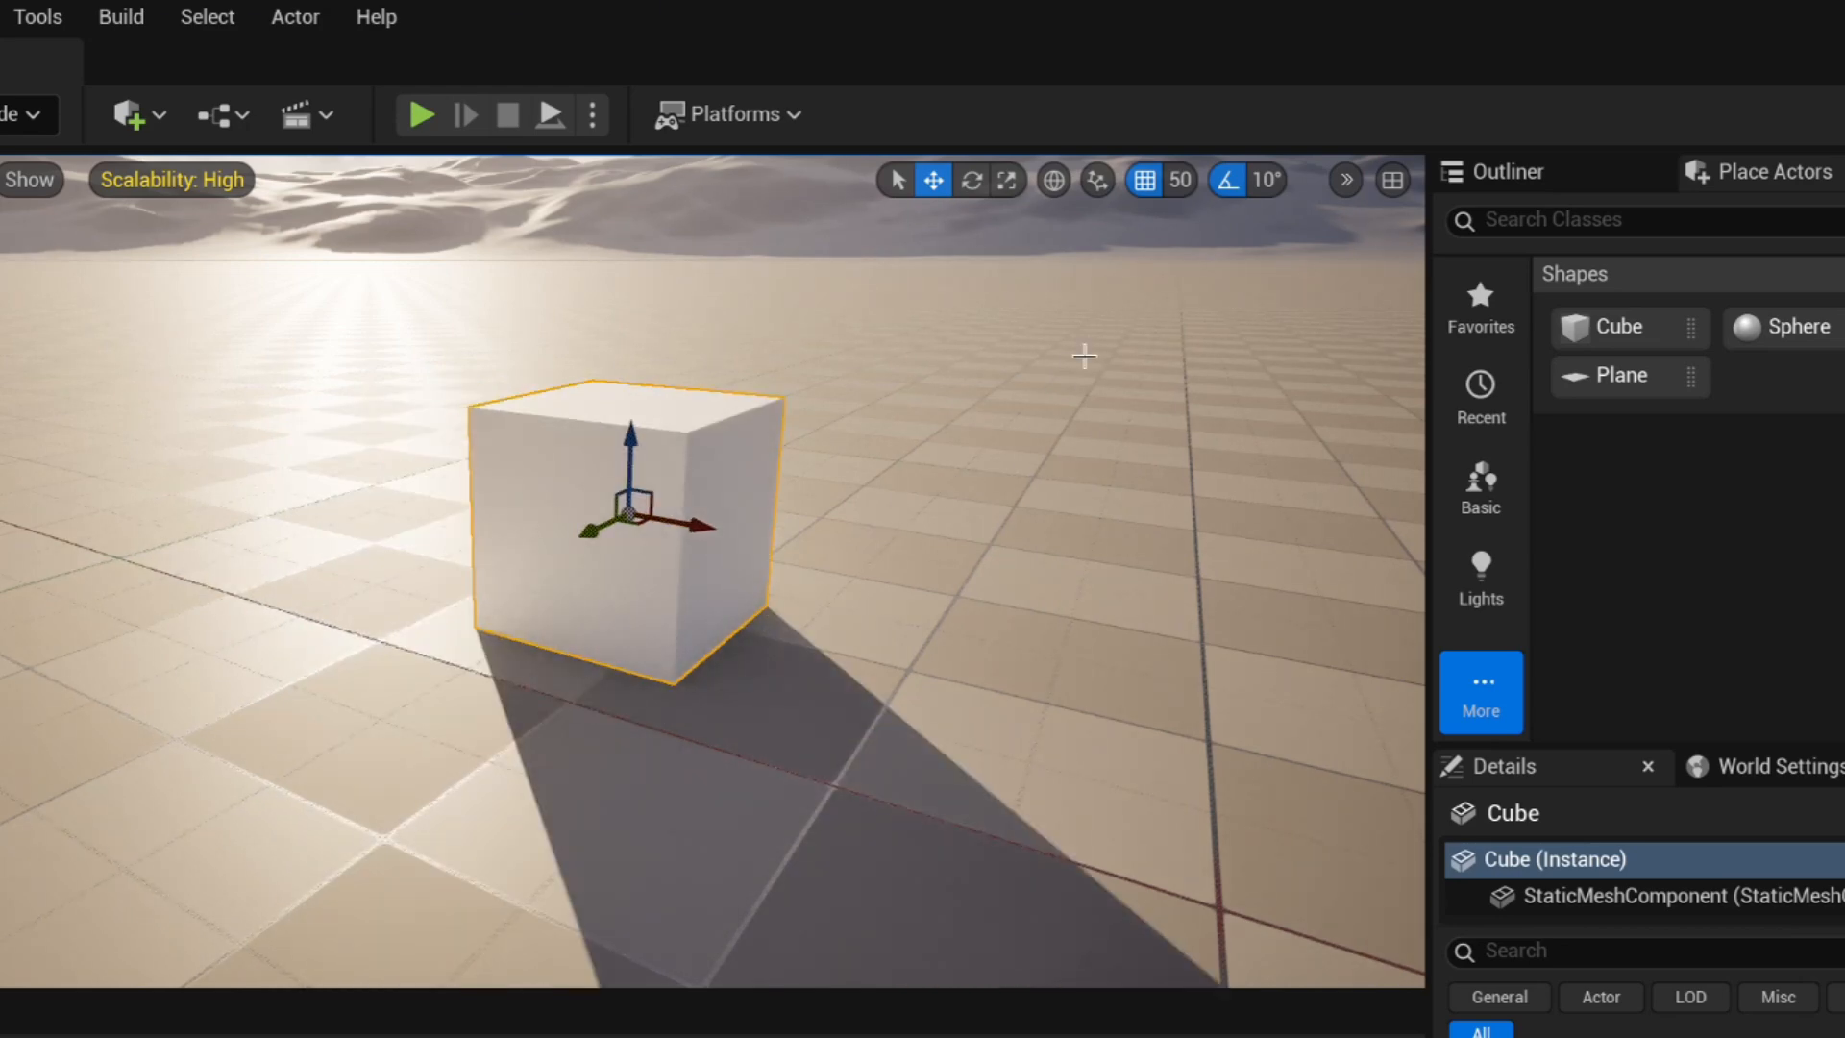
Step: Set the grid snap size to 10 and look through the available rotation snap increments
left_click(1180, 180)
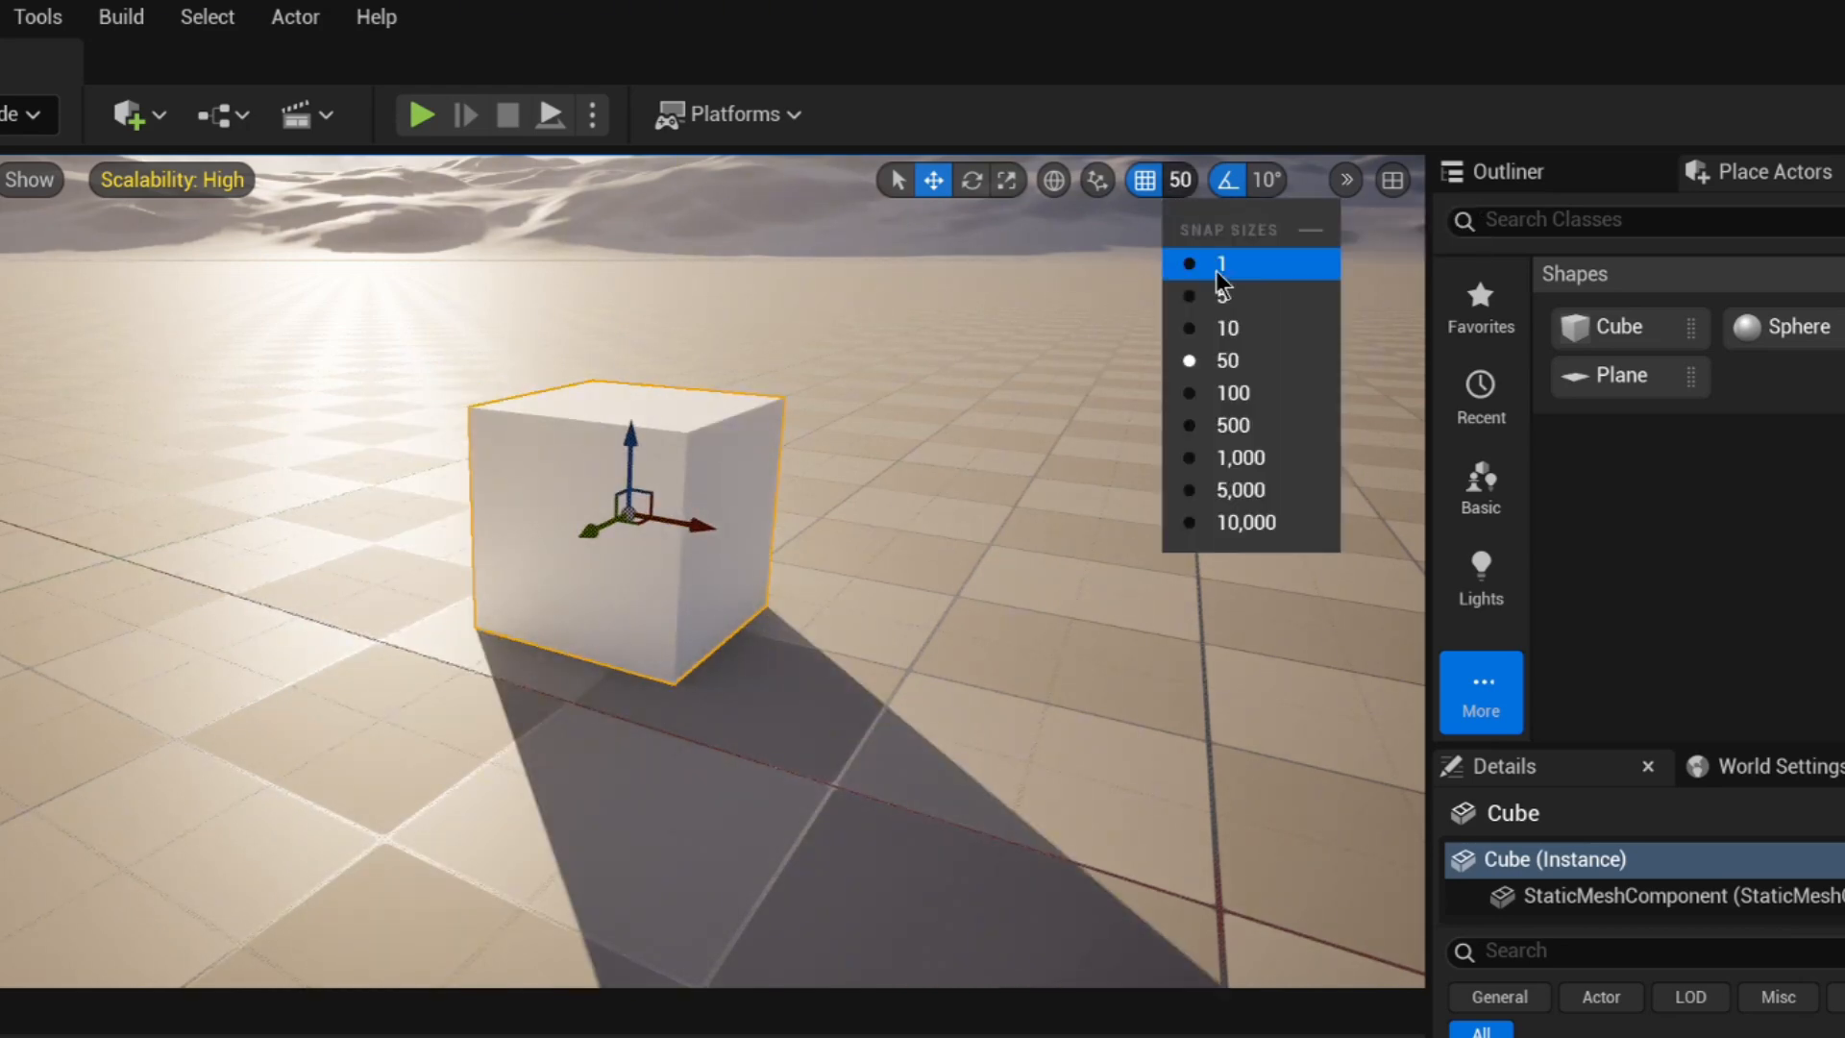
left_click(1231, 330)
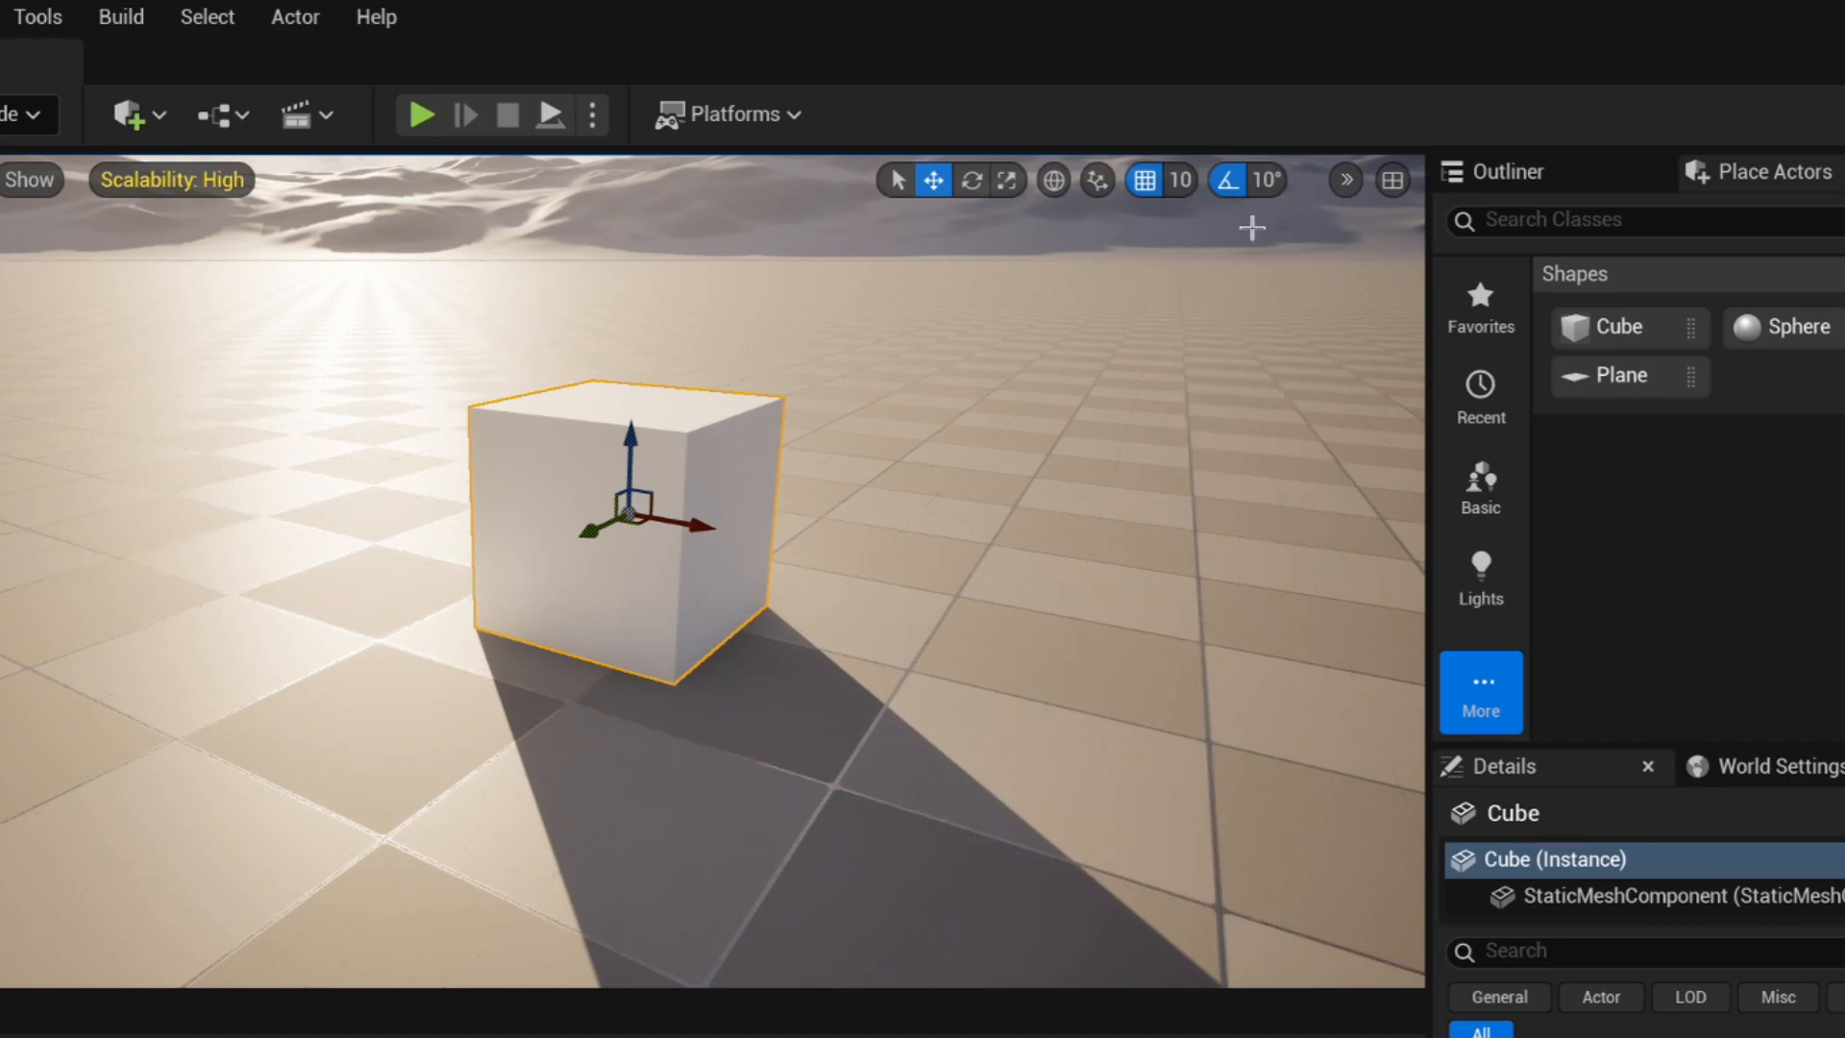
left_click(1263, 181)
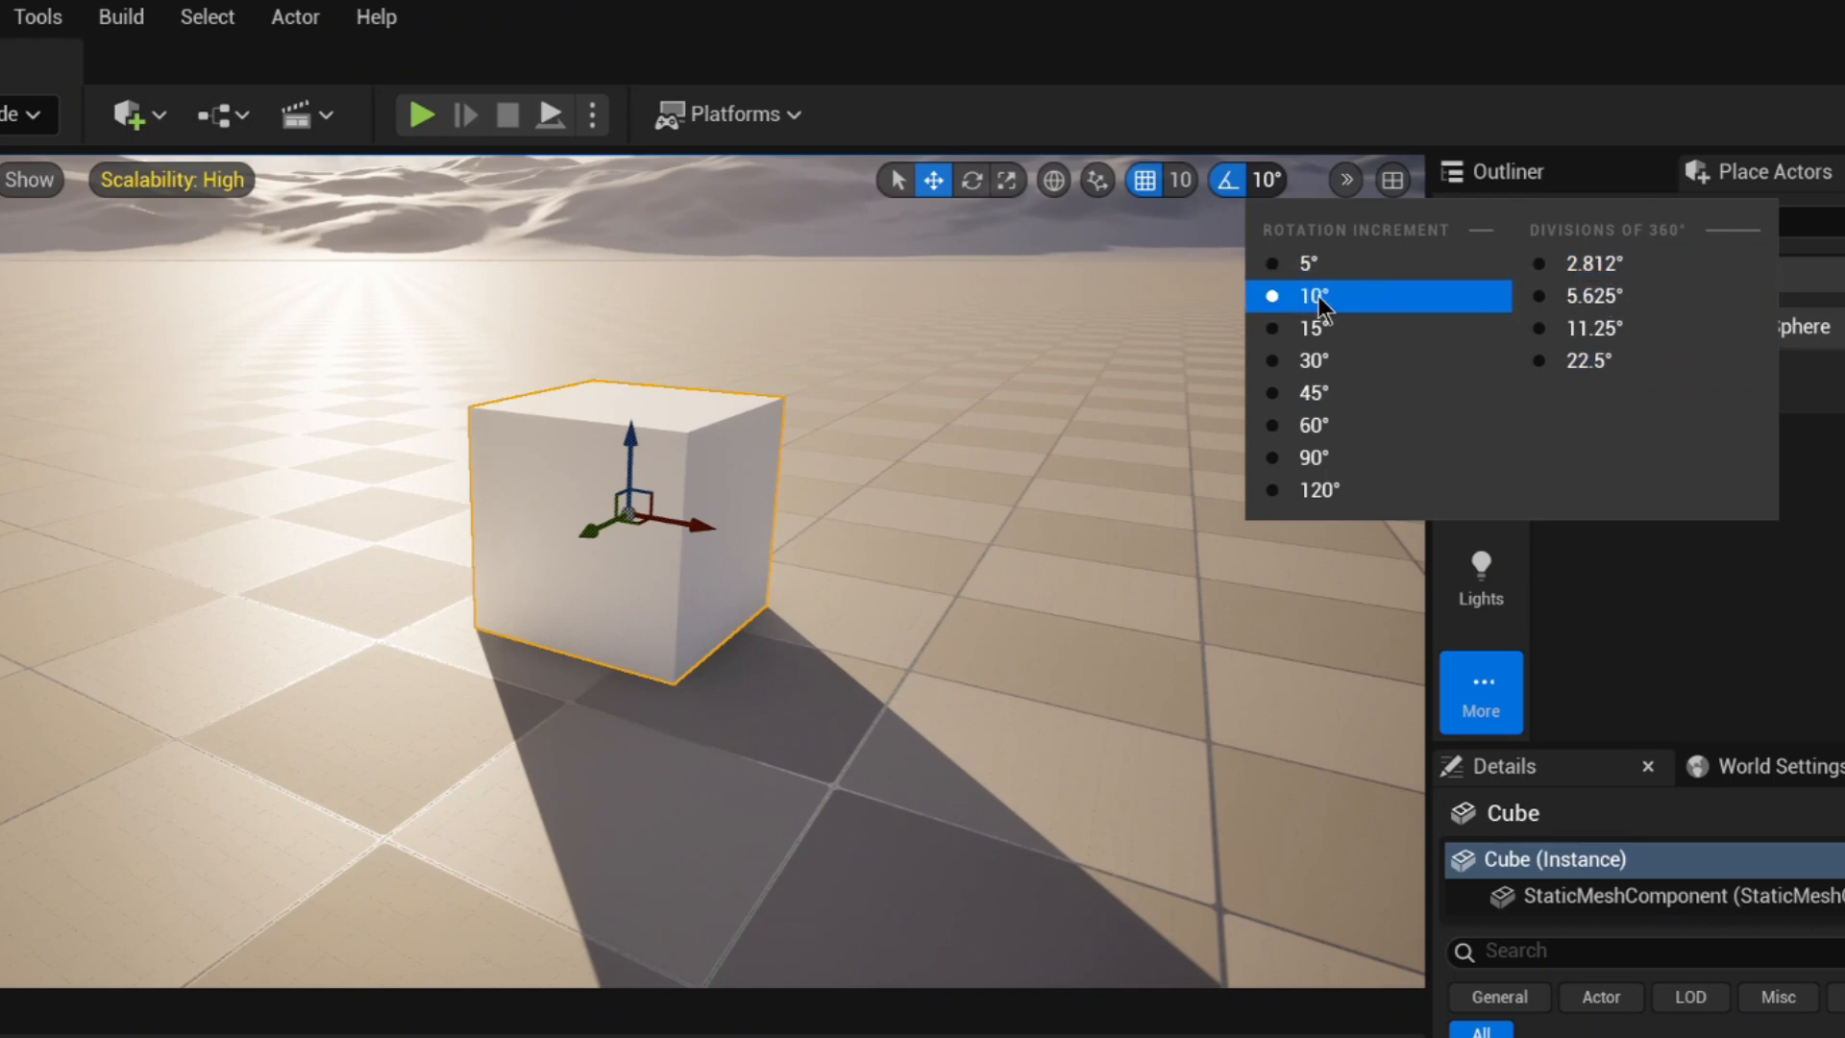
left_click(1268, 181)
left_click(1268, 182)
left_click(1268, 182)
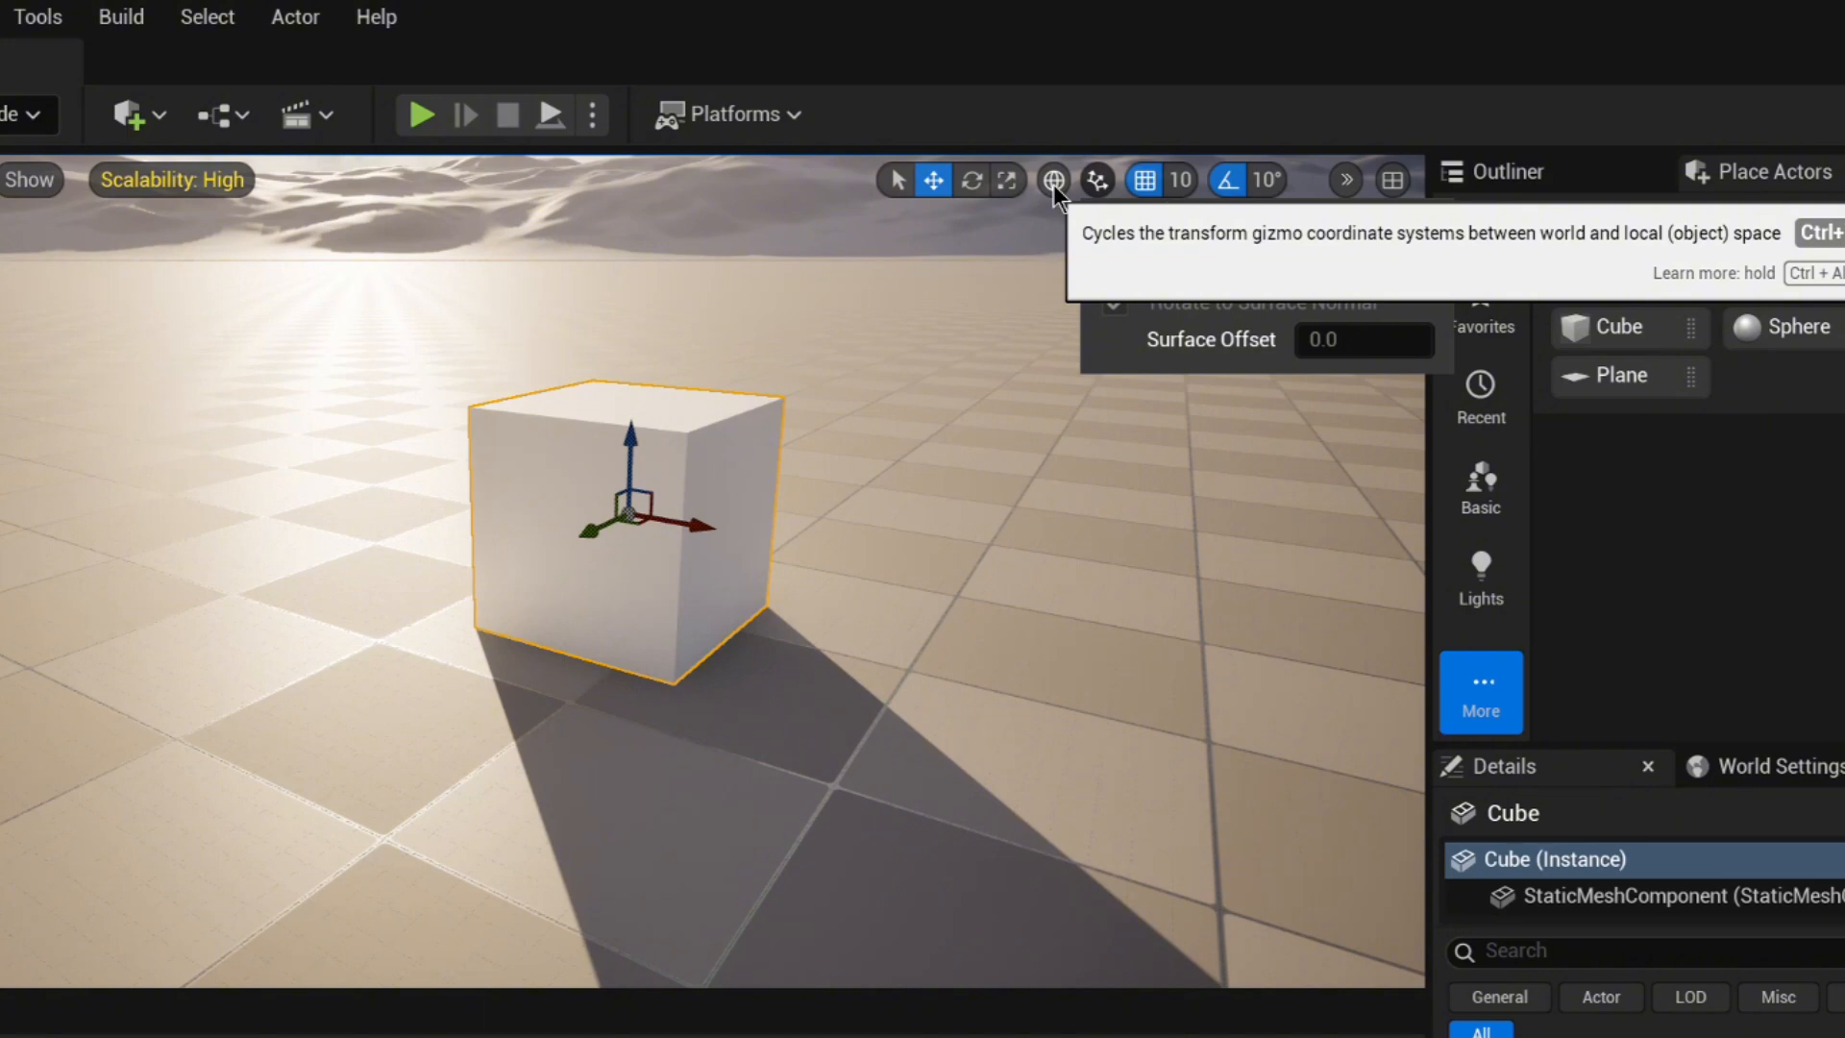
Step: Switch the transform gizmo to local space, enable Surface Snapping, and move the cube freely over the floor
left_click(1054, 182)
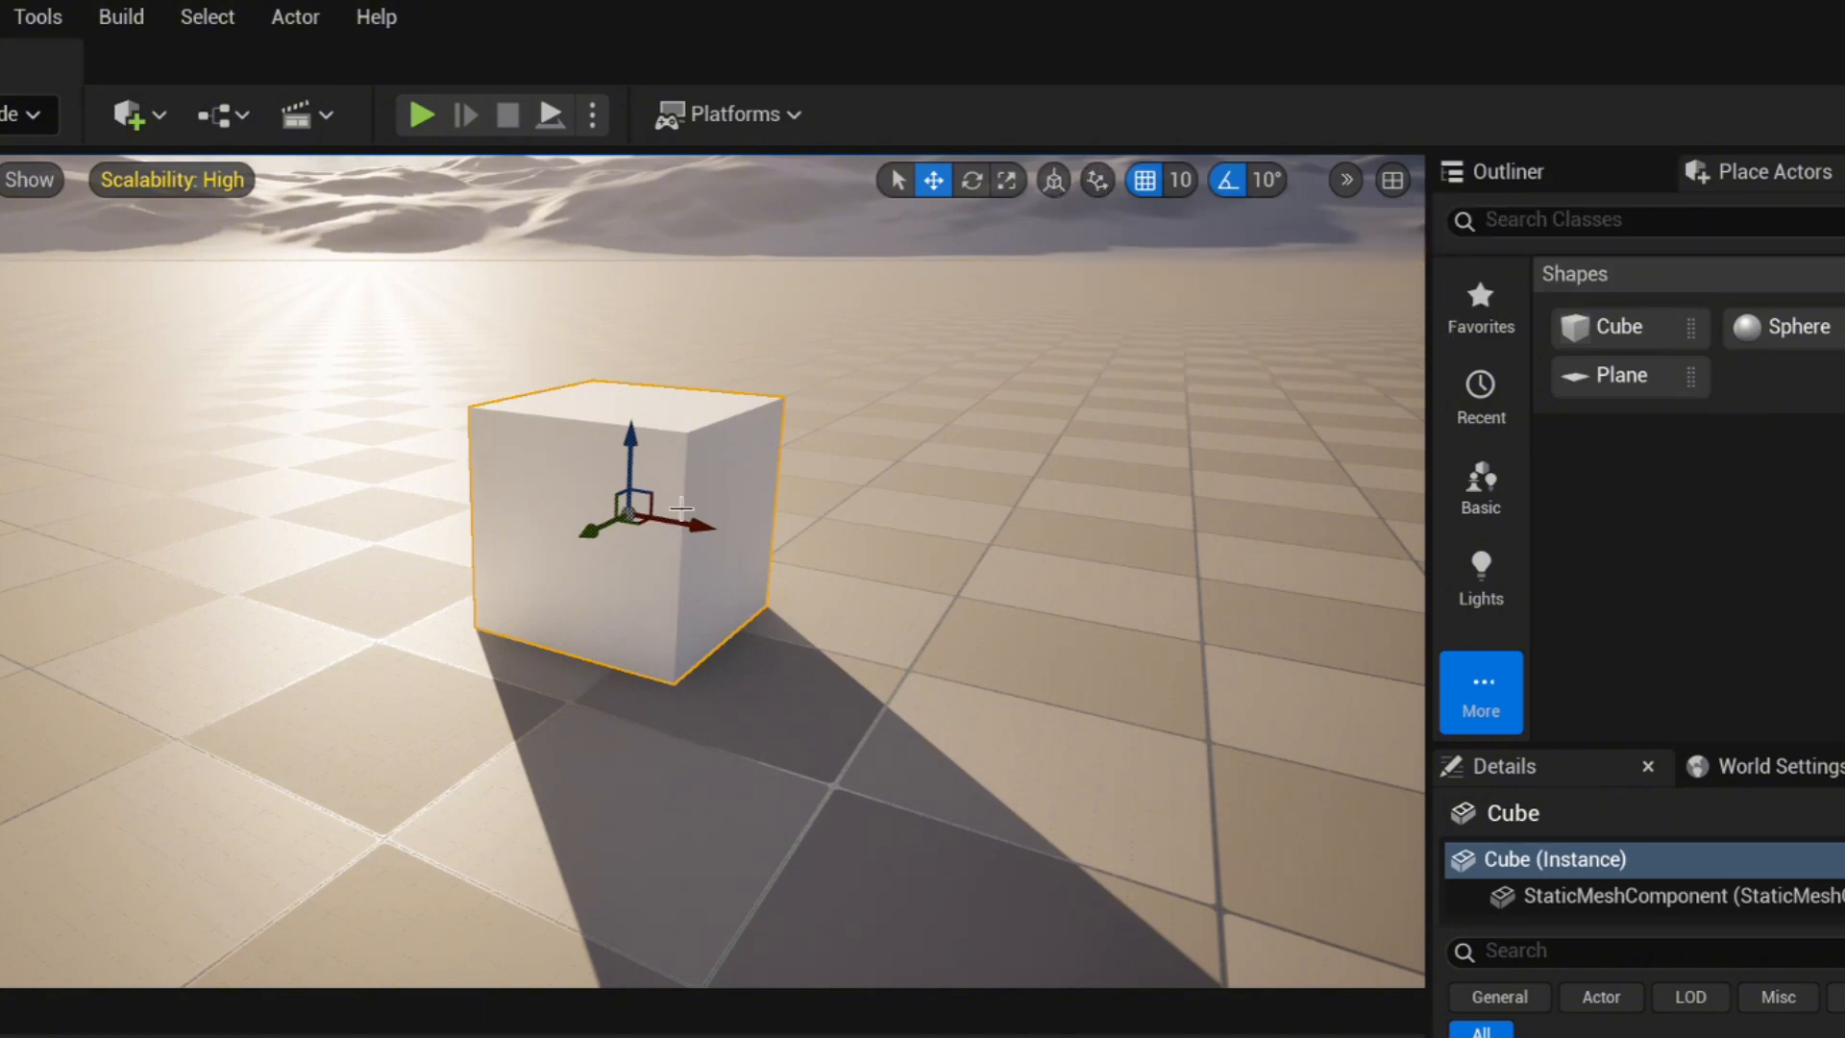
left_click(1101, 187)
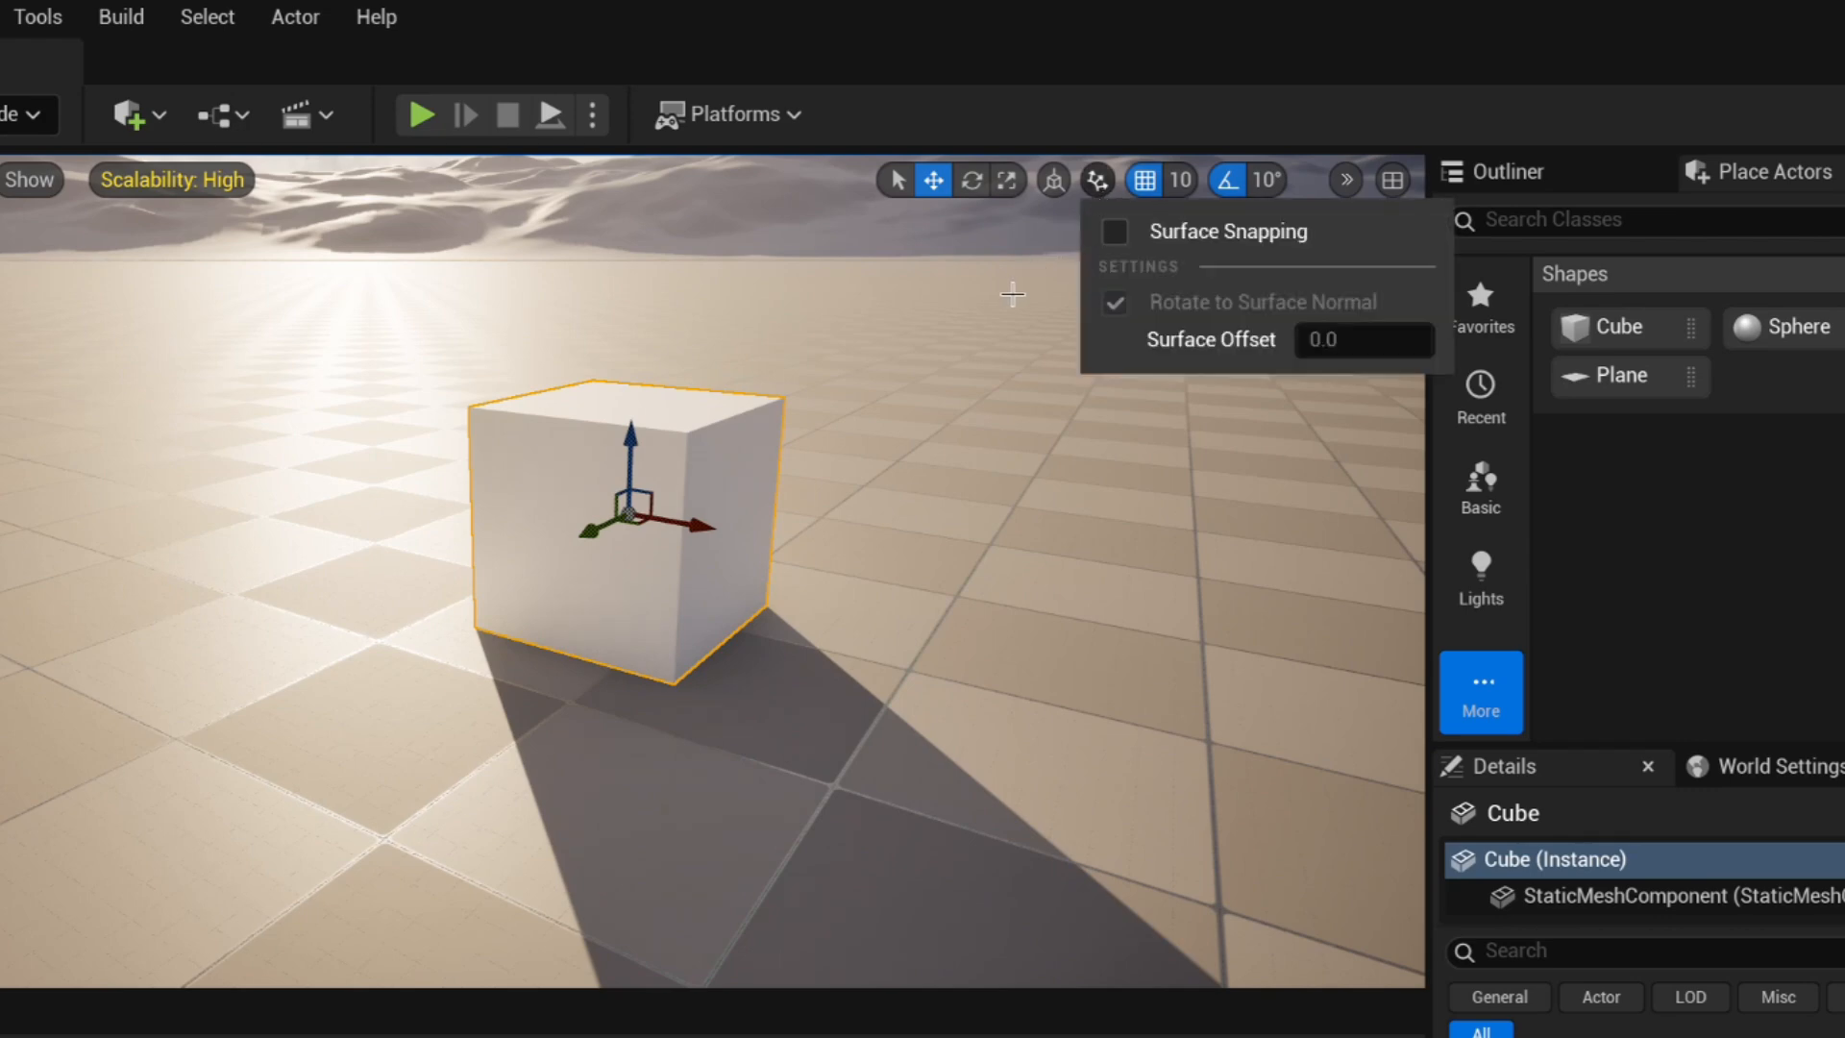
left_click(1114, 232)
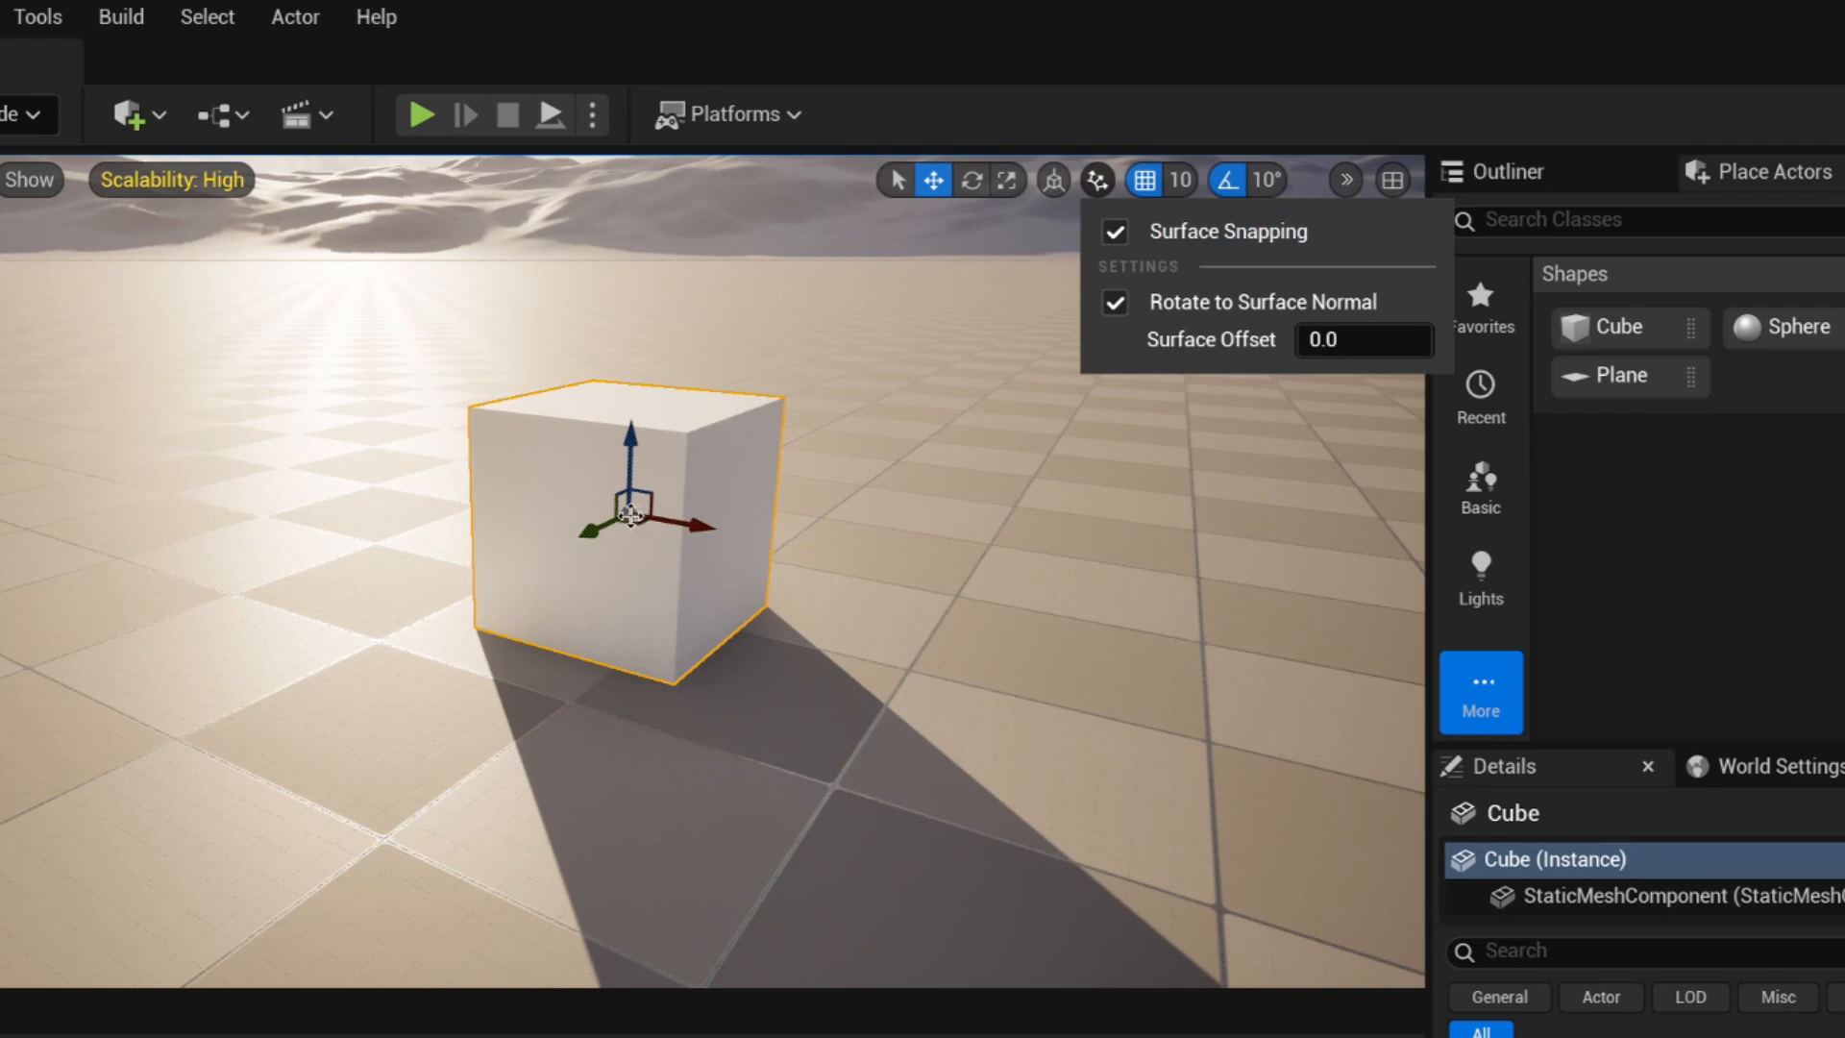
left_click(631, 516)
left_click_drag(630, 517, 503, 418)
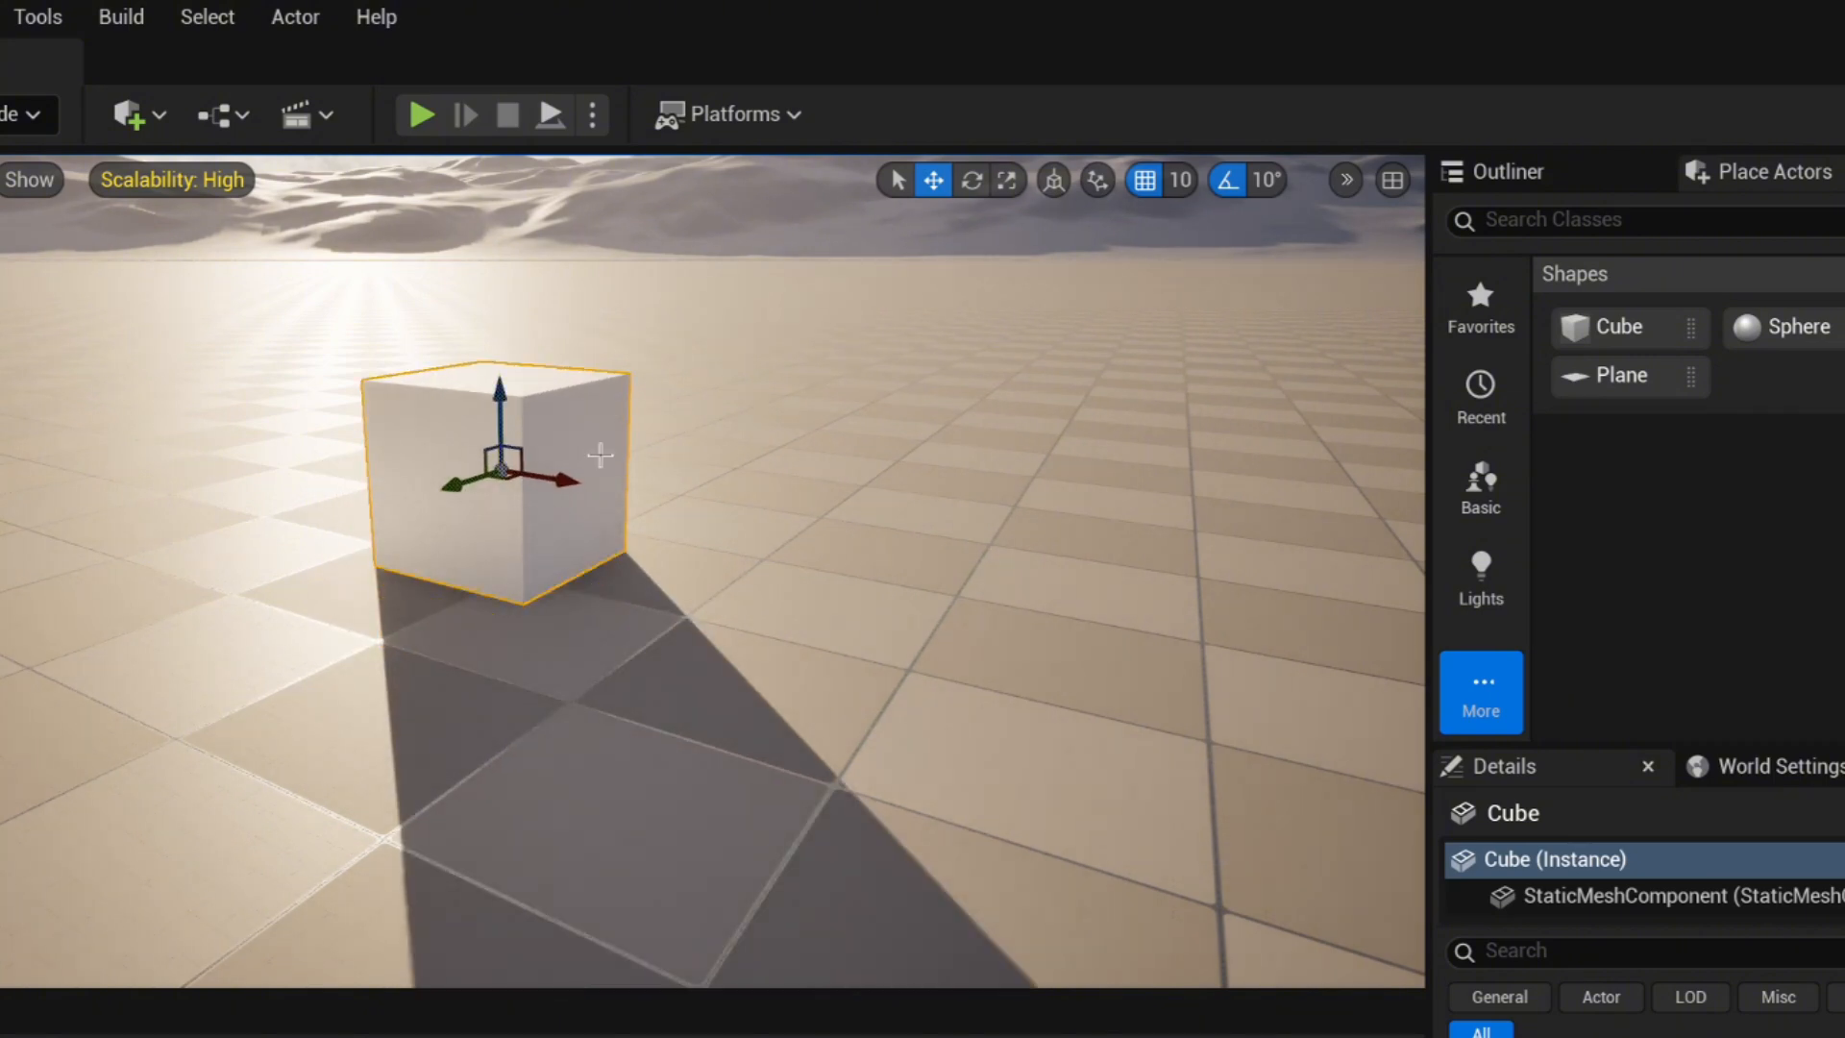
Step: Fly the camera up to look down on the cube and deselect the cube
key("e")
right_click_drag(645, 471, 630, 557)
key("w")
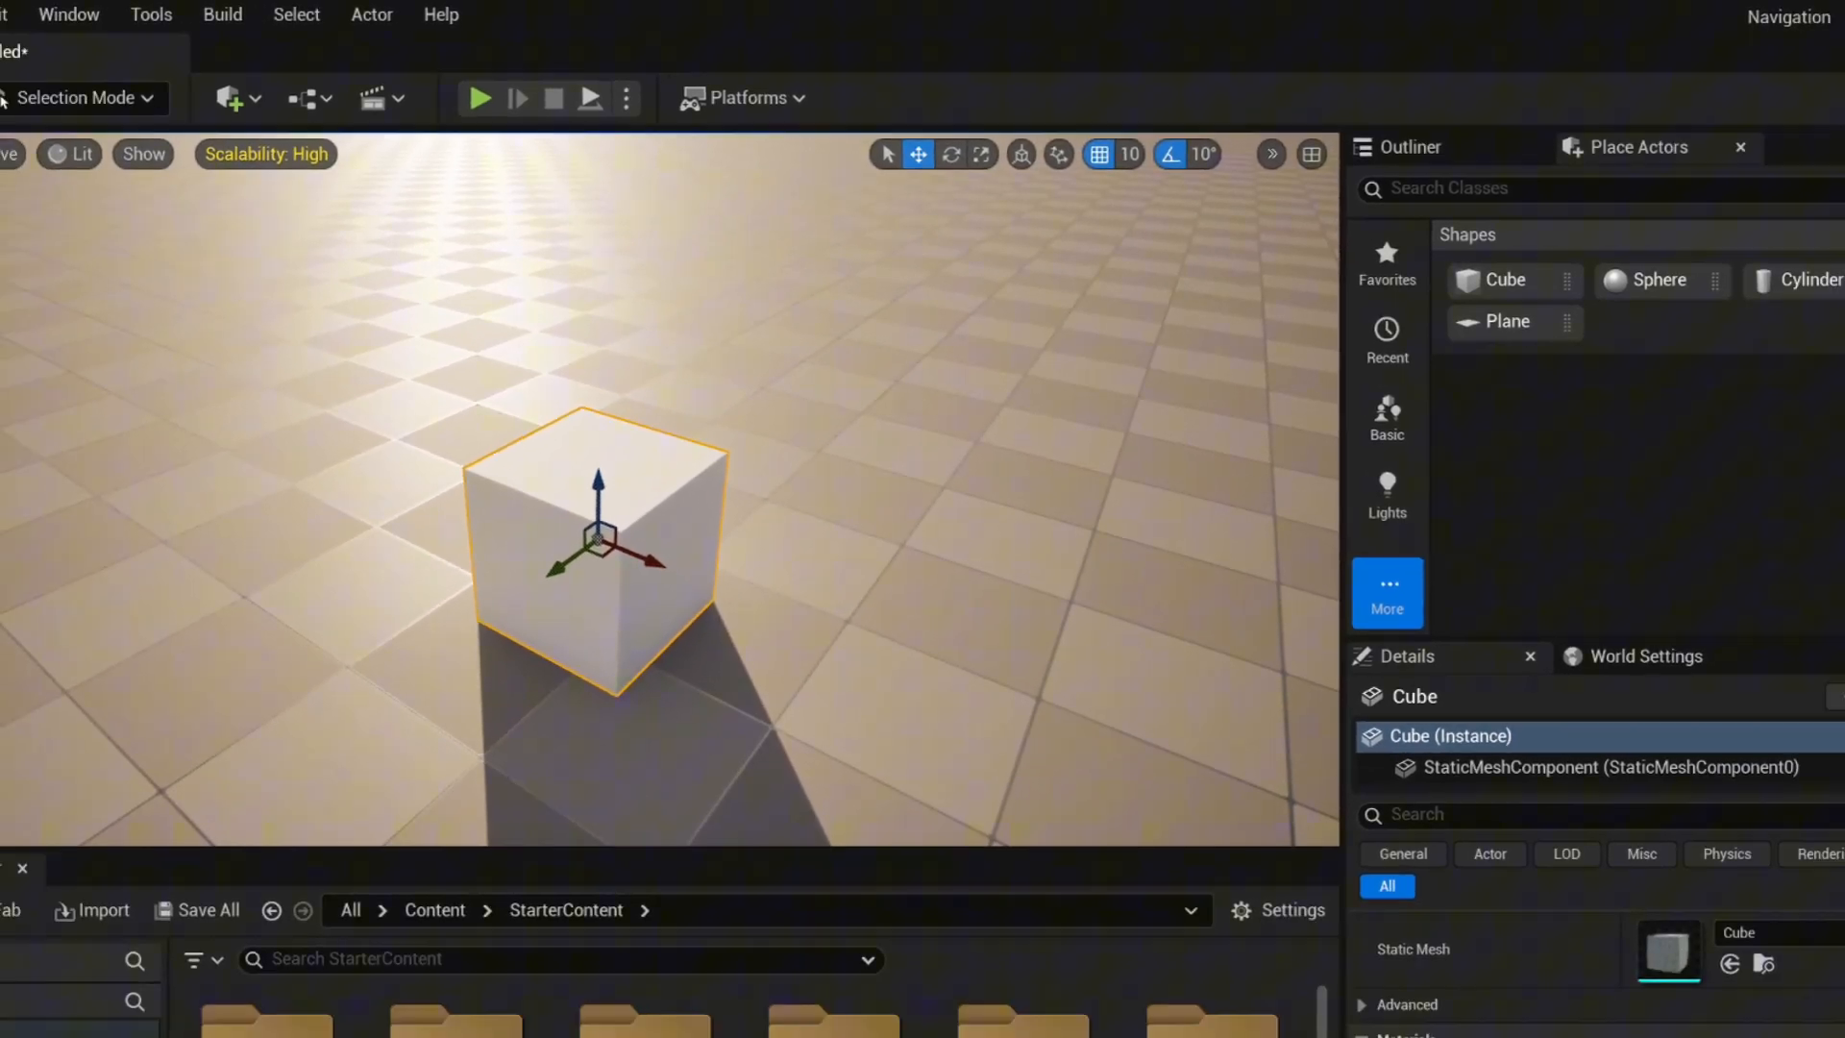
key("Escape")
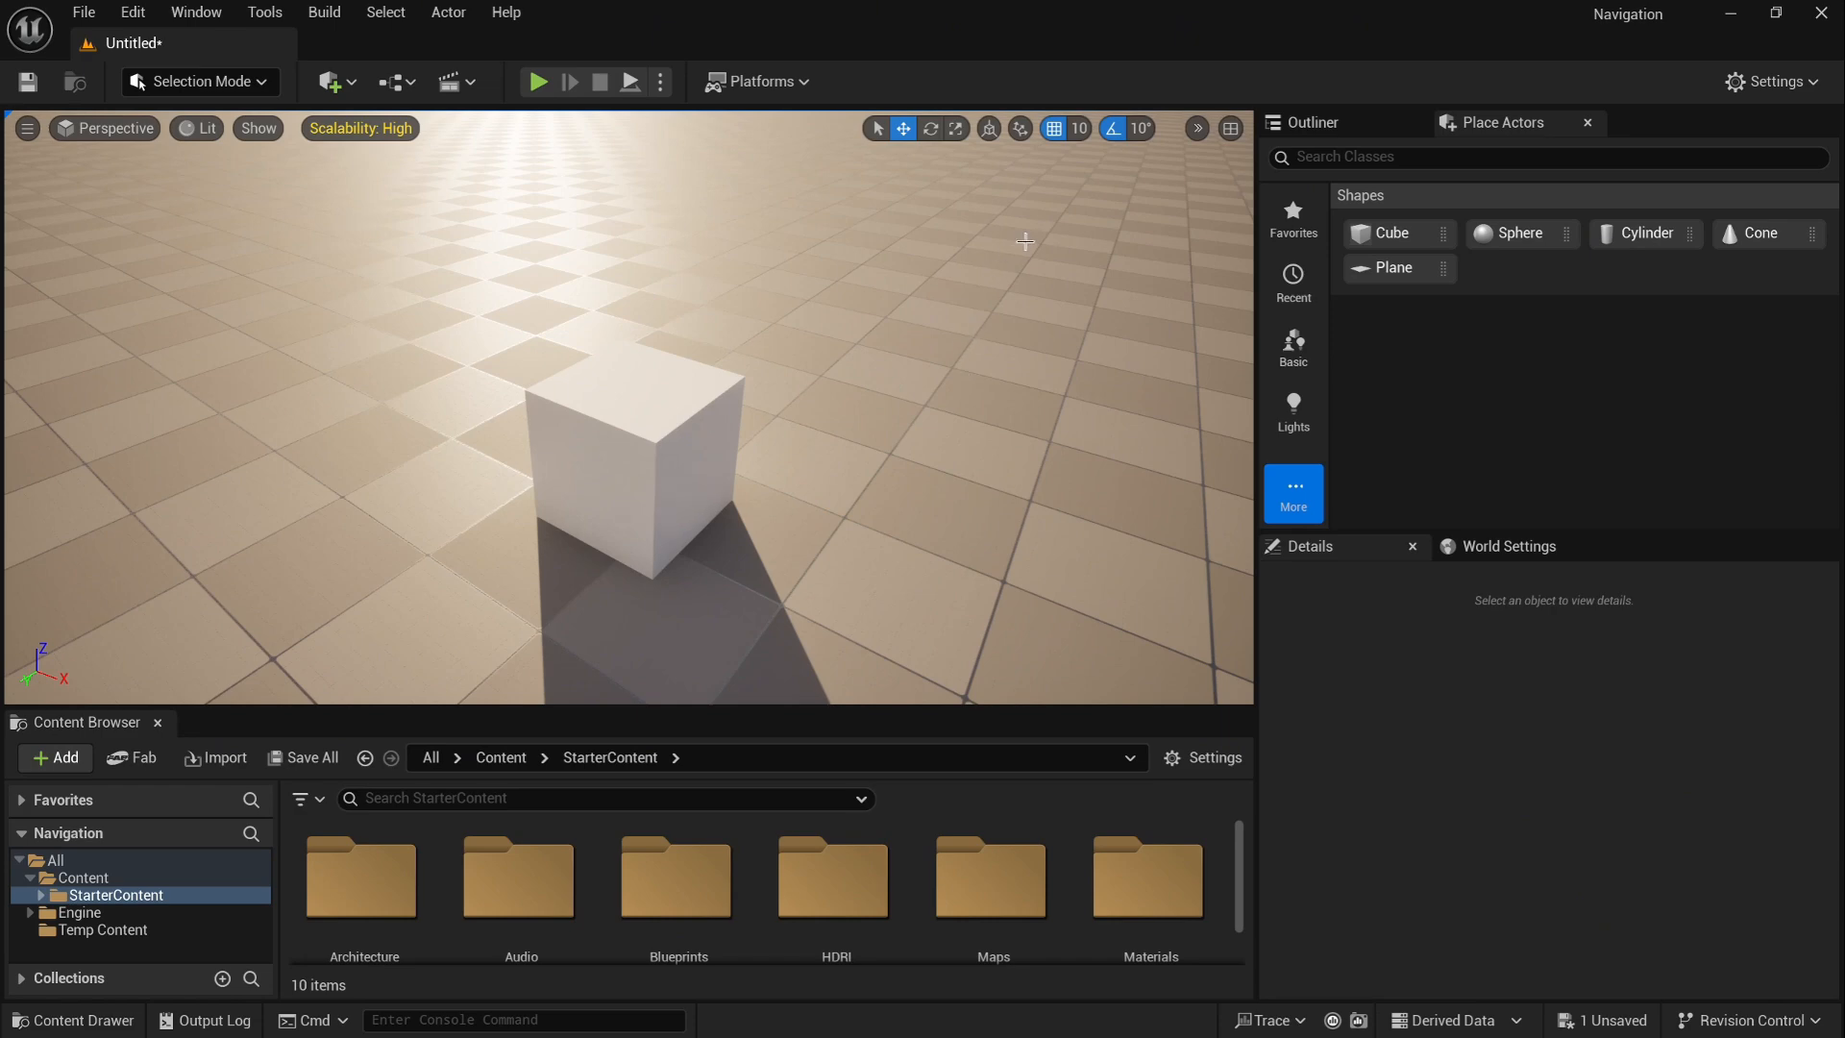
Step: Review the scale snap sizes and camera speed settings, and test flying the camera around the cube
left_click(1198, 130)
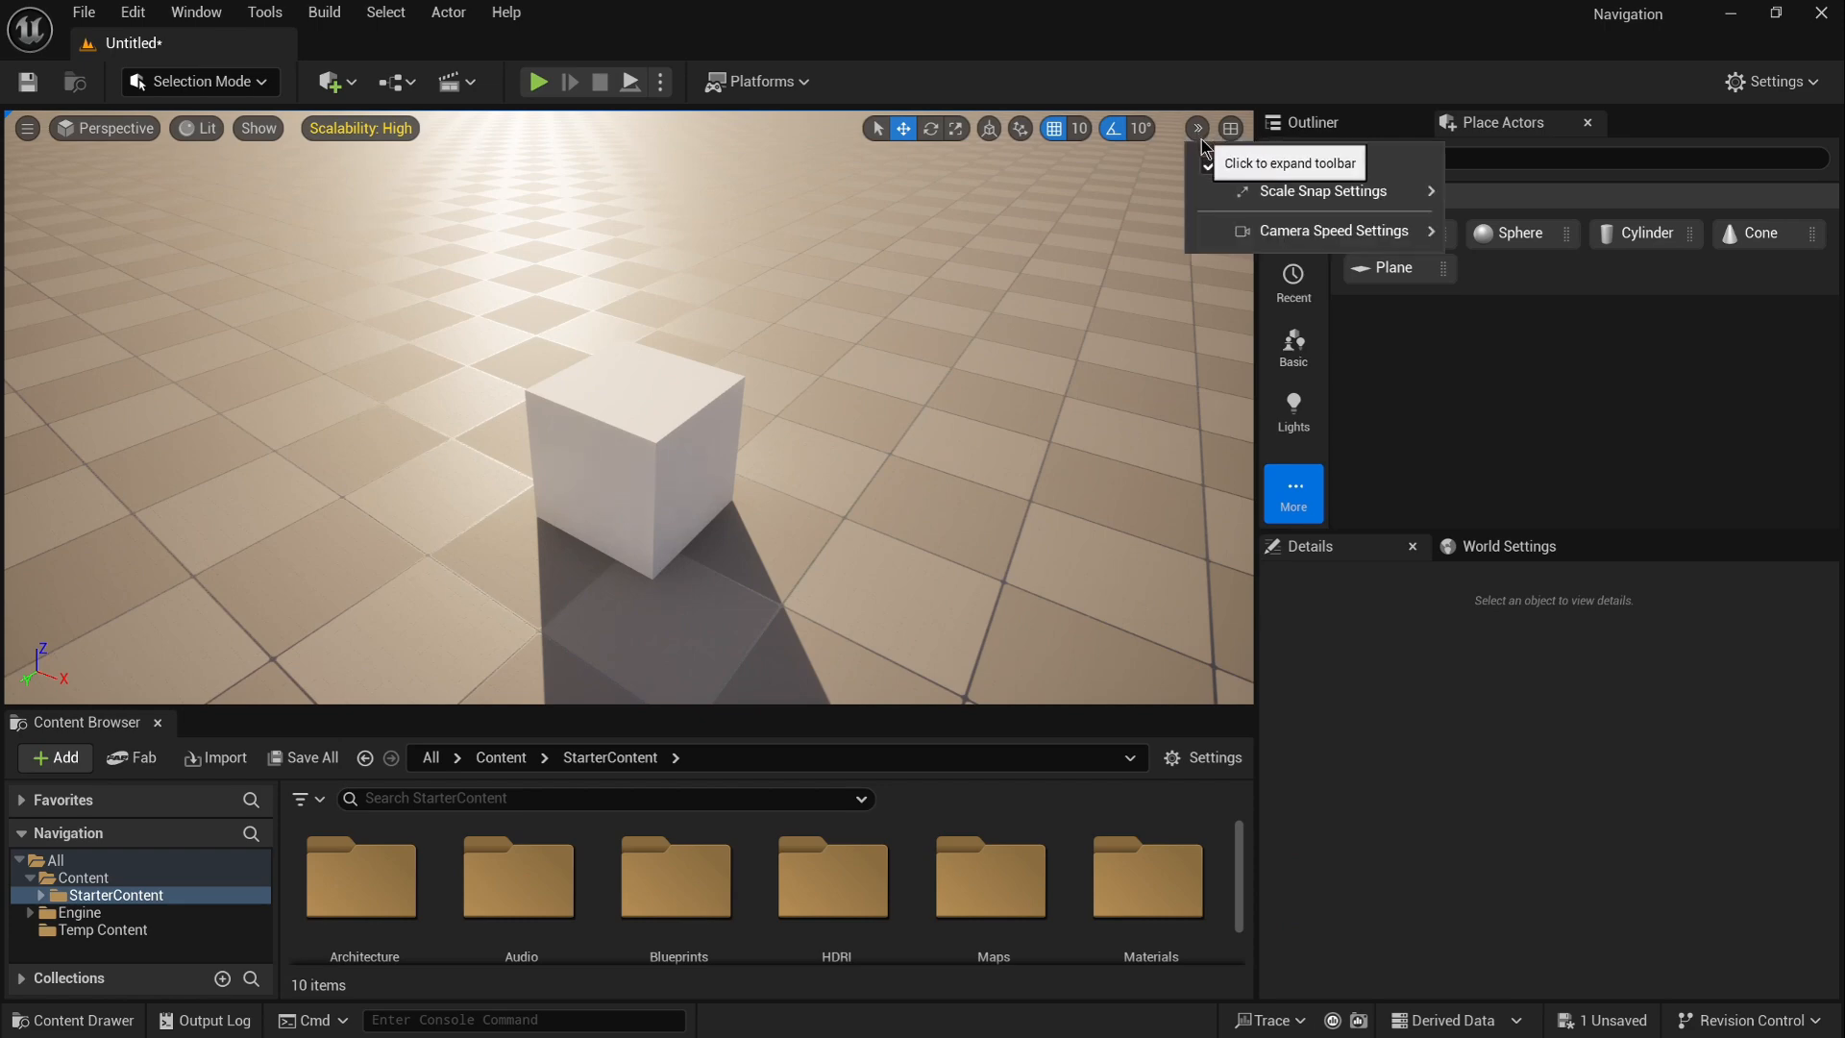
mouse_move(1235, 192)
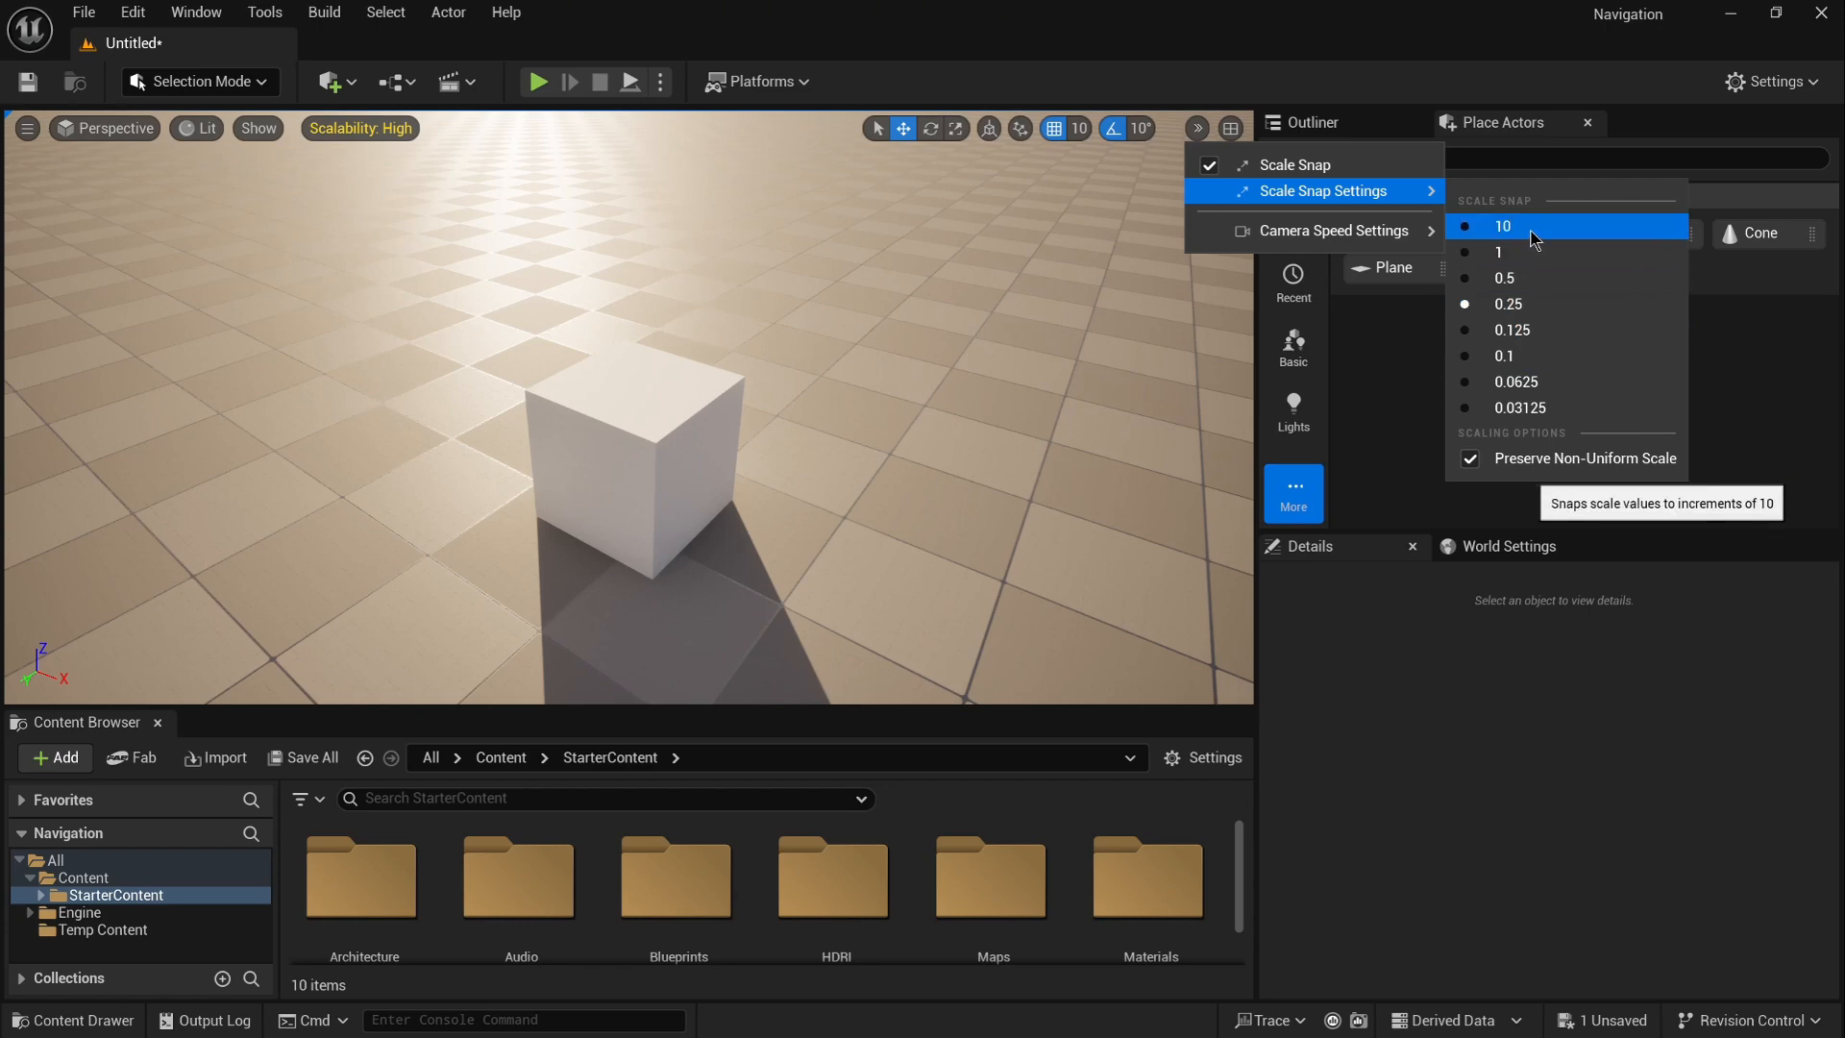
mouse_move(1345, 232)
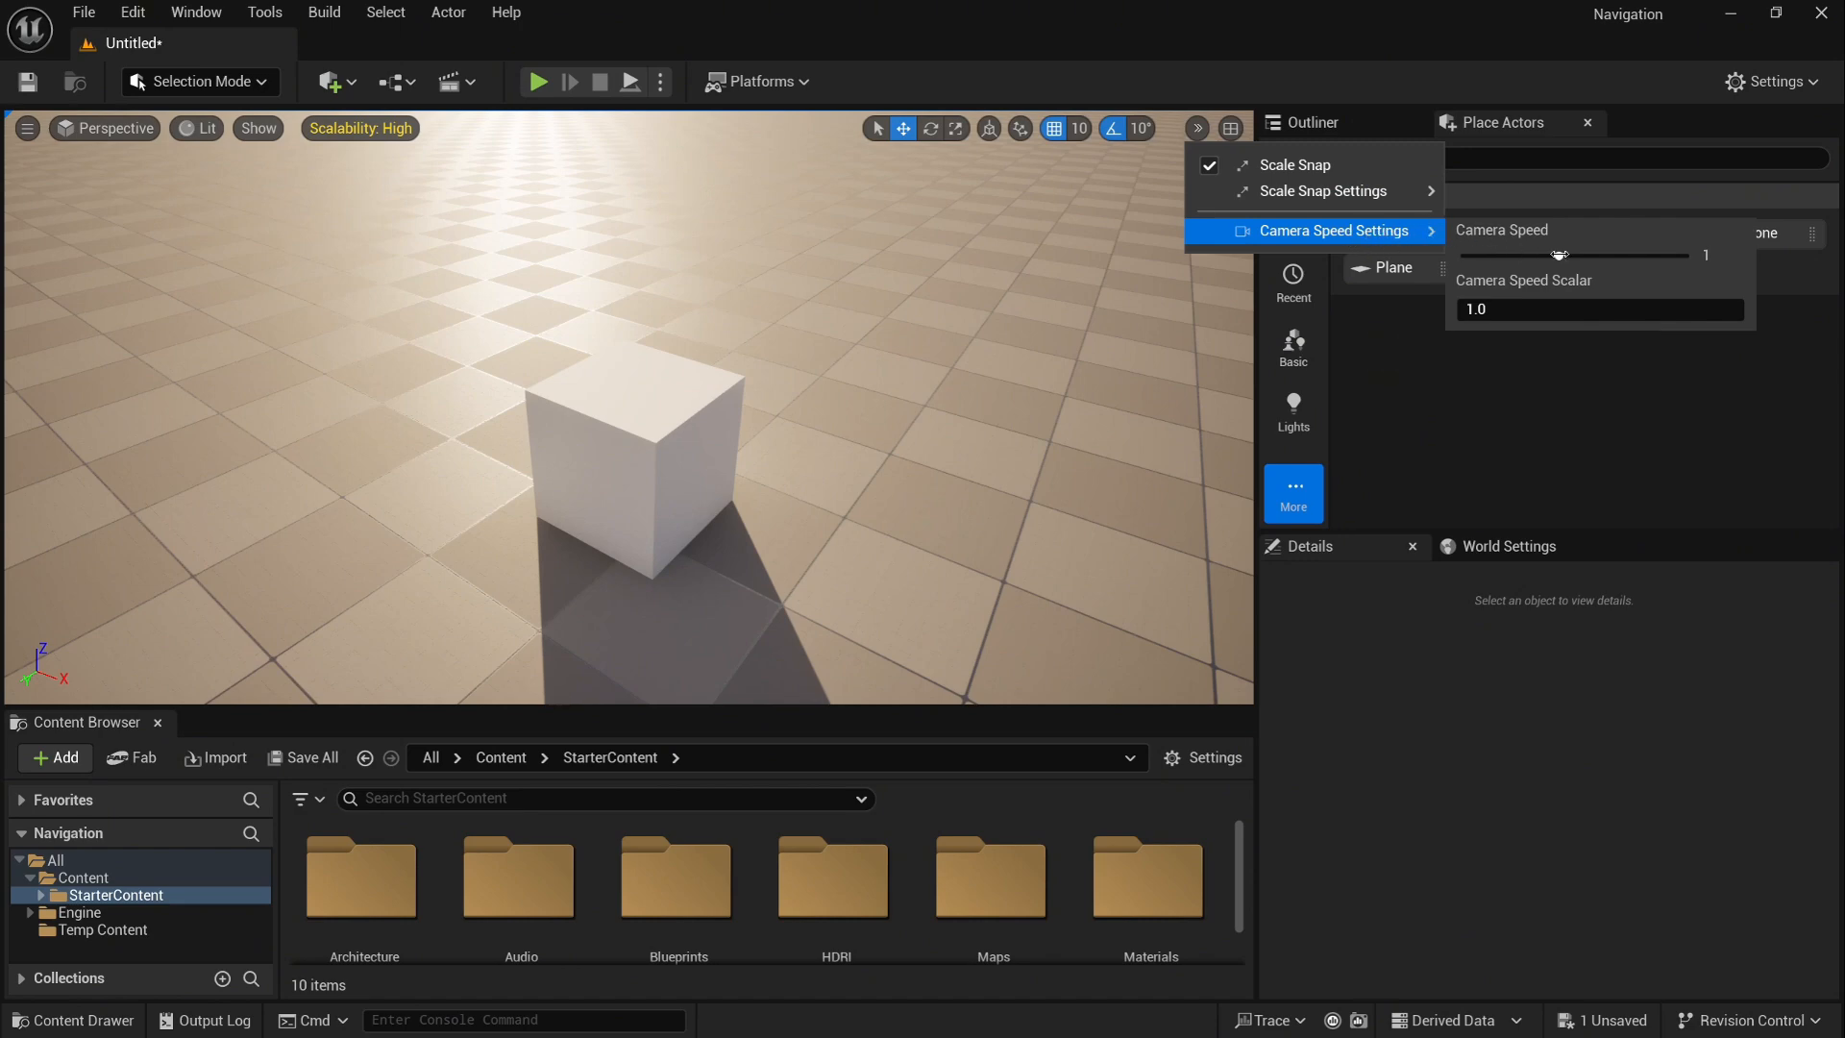
mouse_move(1560, 254)
left_mouse_down()
mouse_move(1532, 254)
mouse_move(1556, 262)
left_mouse_up()
mouse_move(1001, 417)
right_mouse_down()
mouse_move(978, 296)
mouse_move(999, 412)
right_mouse_up()
key("w")
key("s")
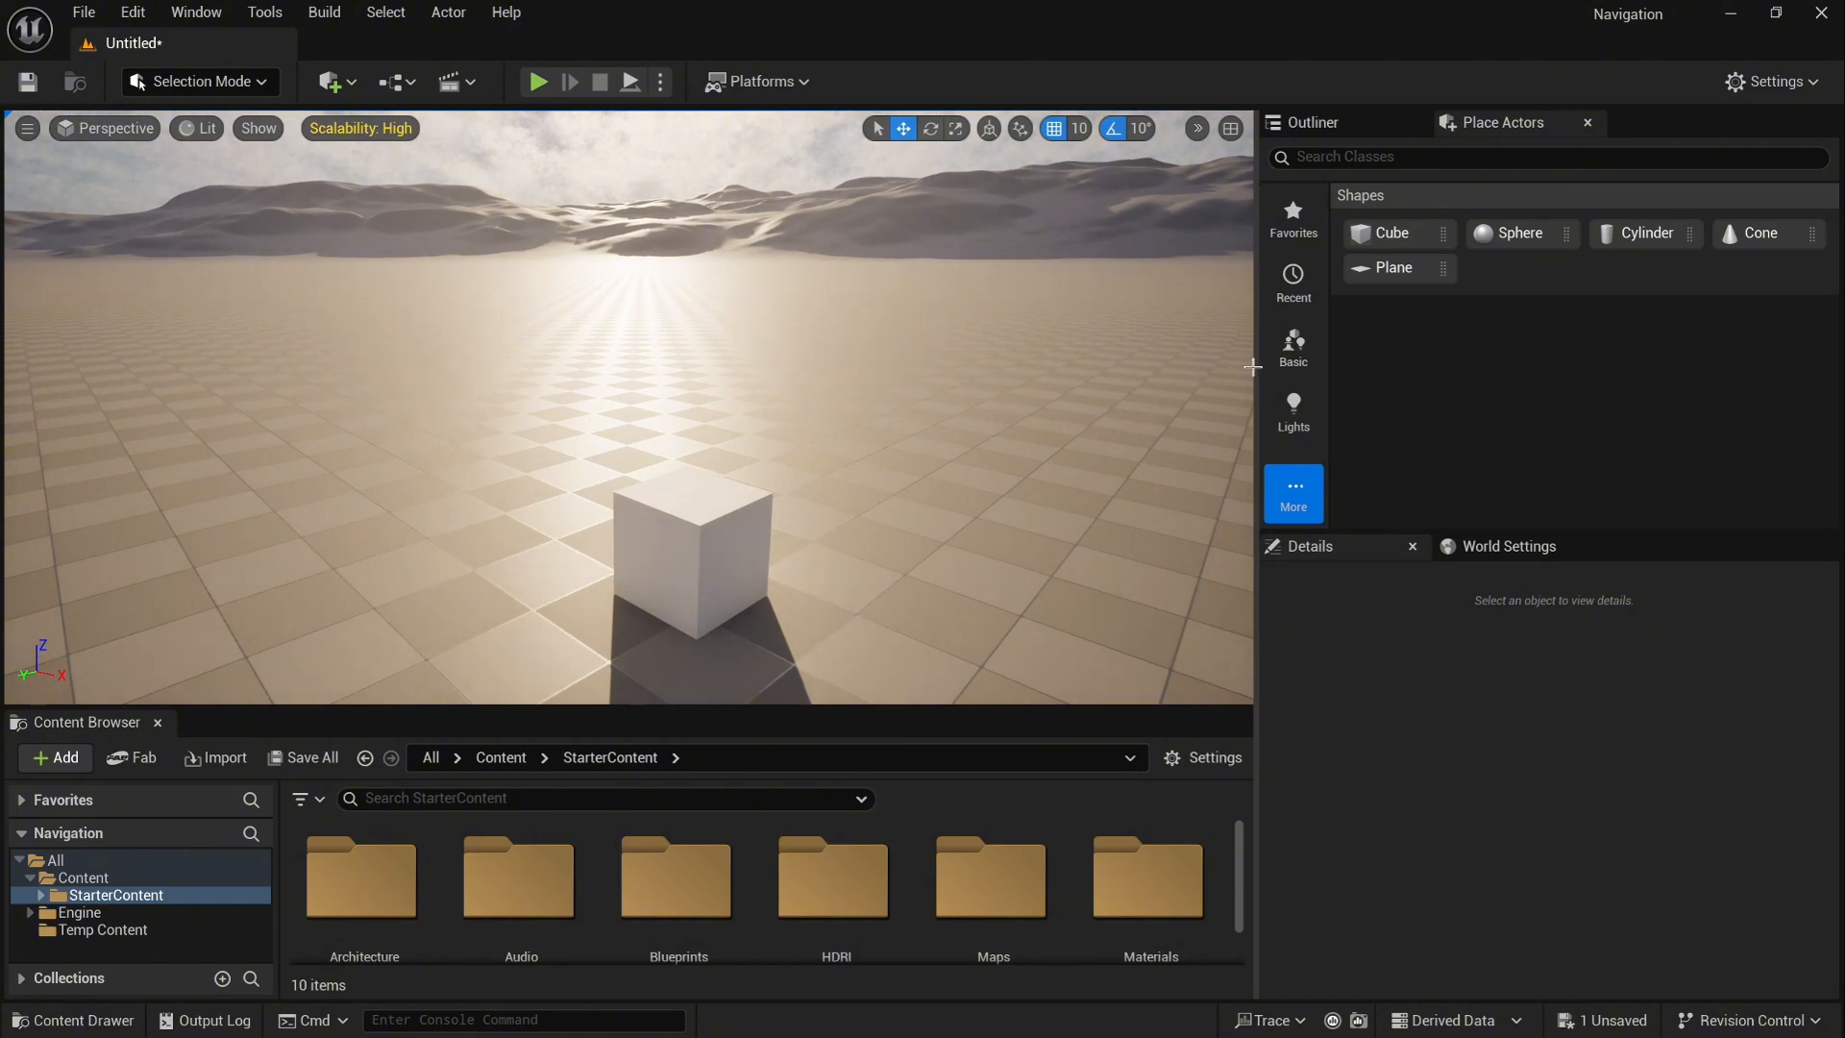
Step: Widen the viewport until its full set of snapping and camera controls shows, and adjust the camera speed to 1
left_click_drag(1256, 366, 1439, 364)
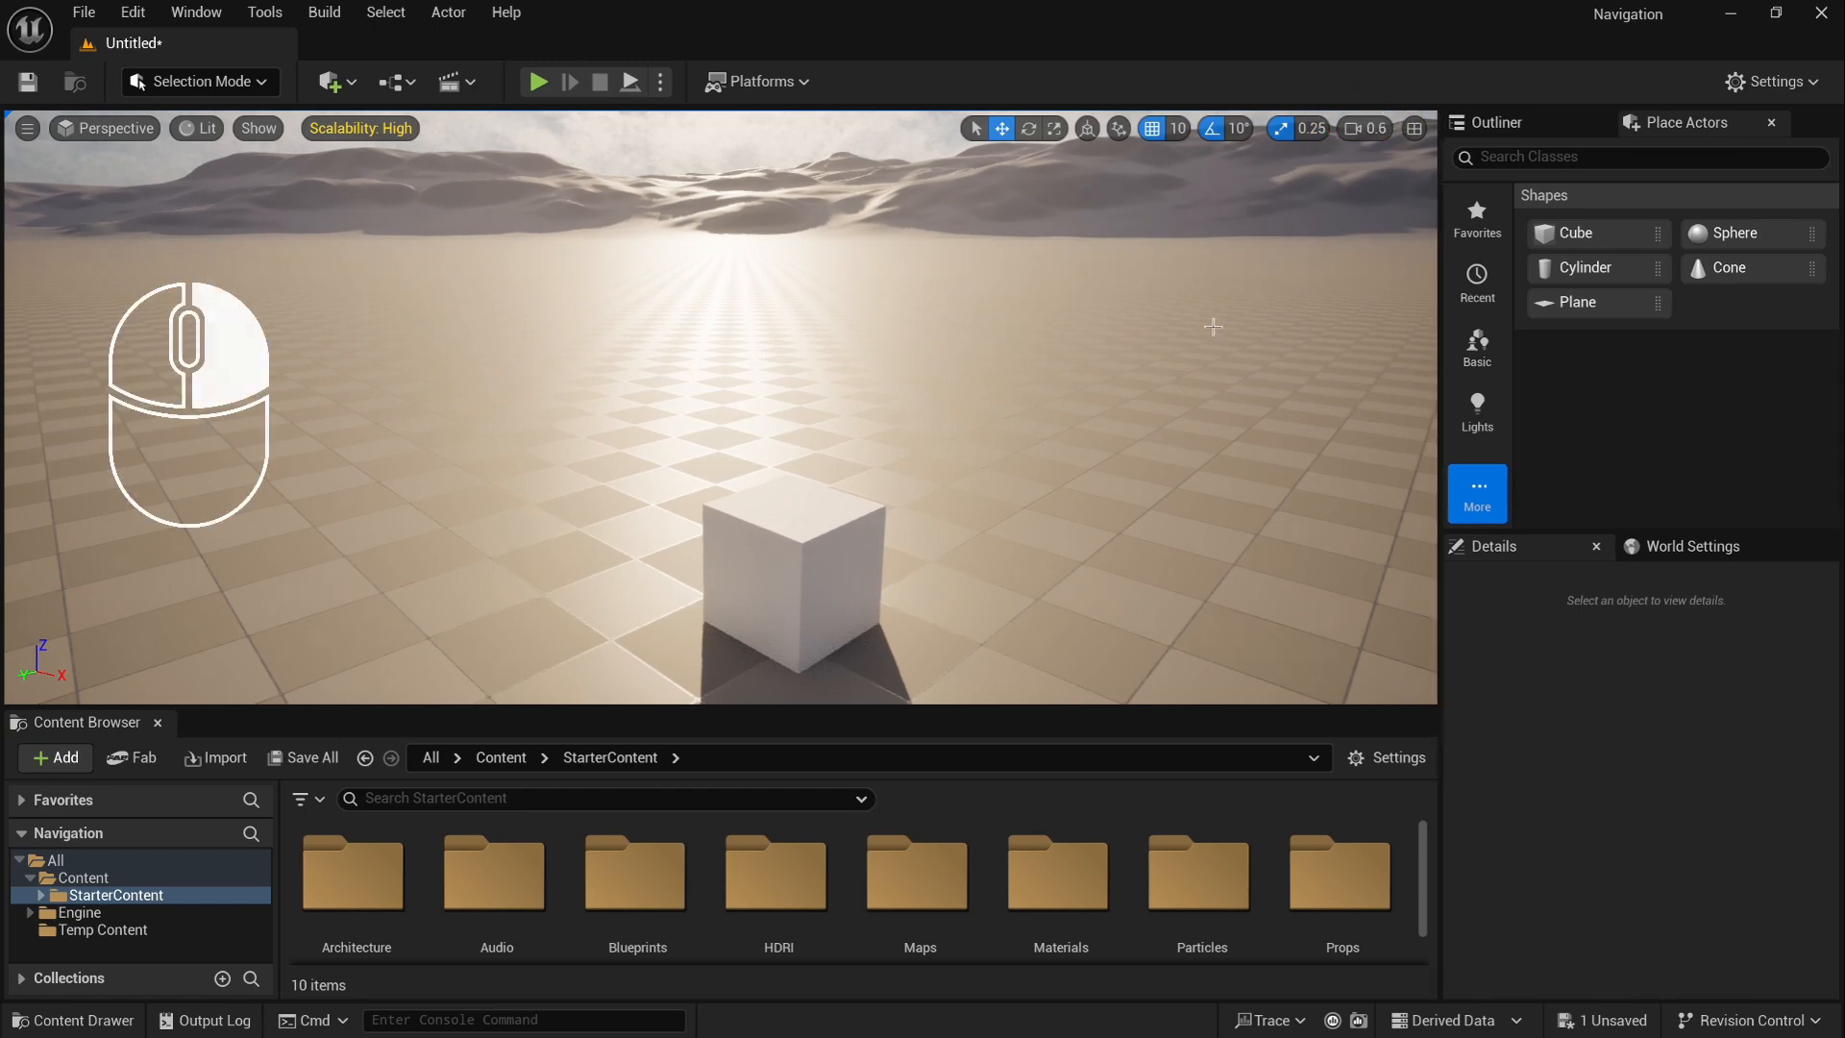
right_click_drag(720, 407, 717, 410)
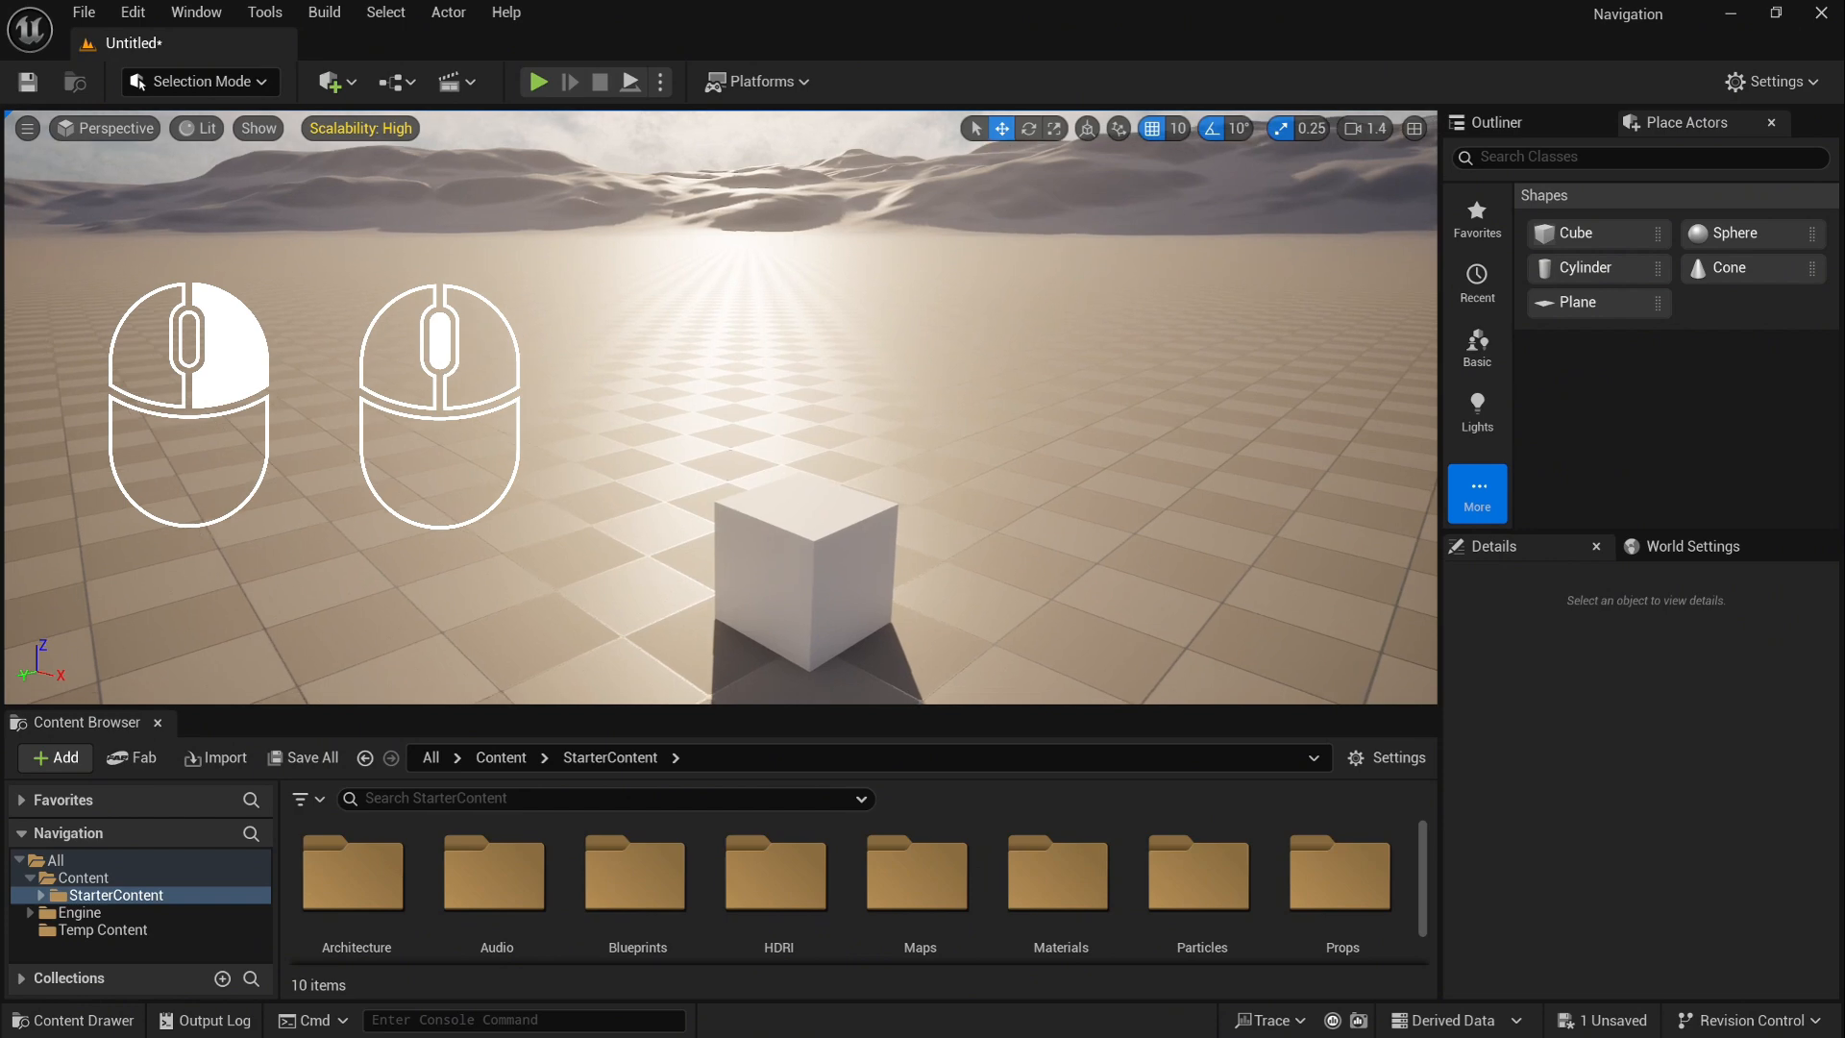
scroll(717, 411, "up", 5)
scroll(717, 410, "down", 2)
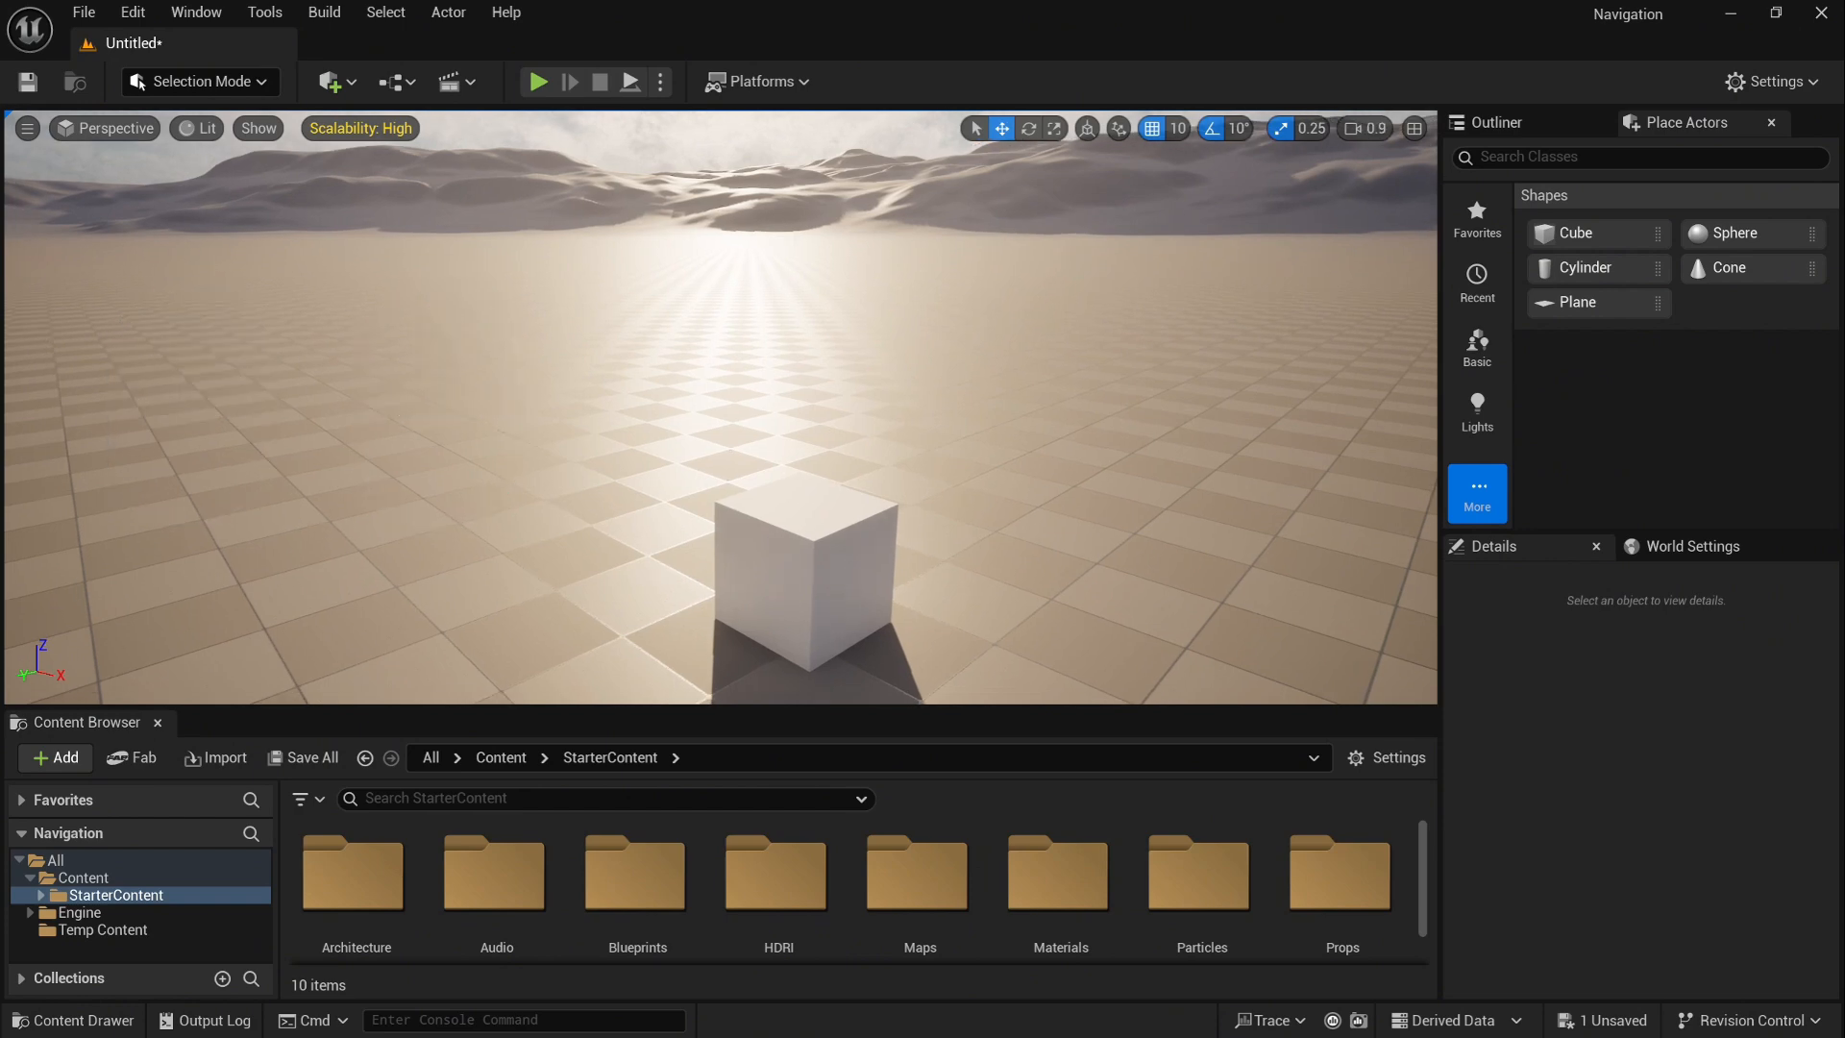
scroll(717, 411, "up", 1)
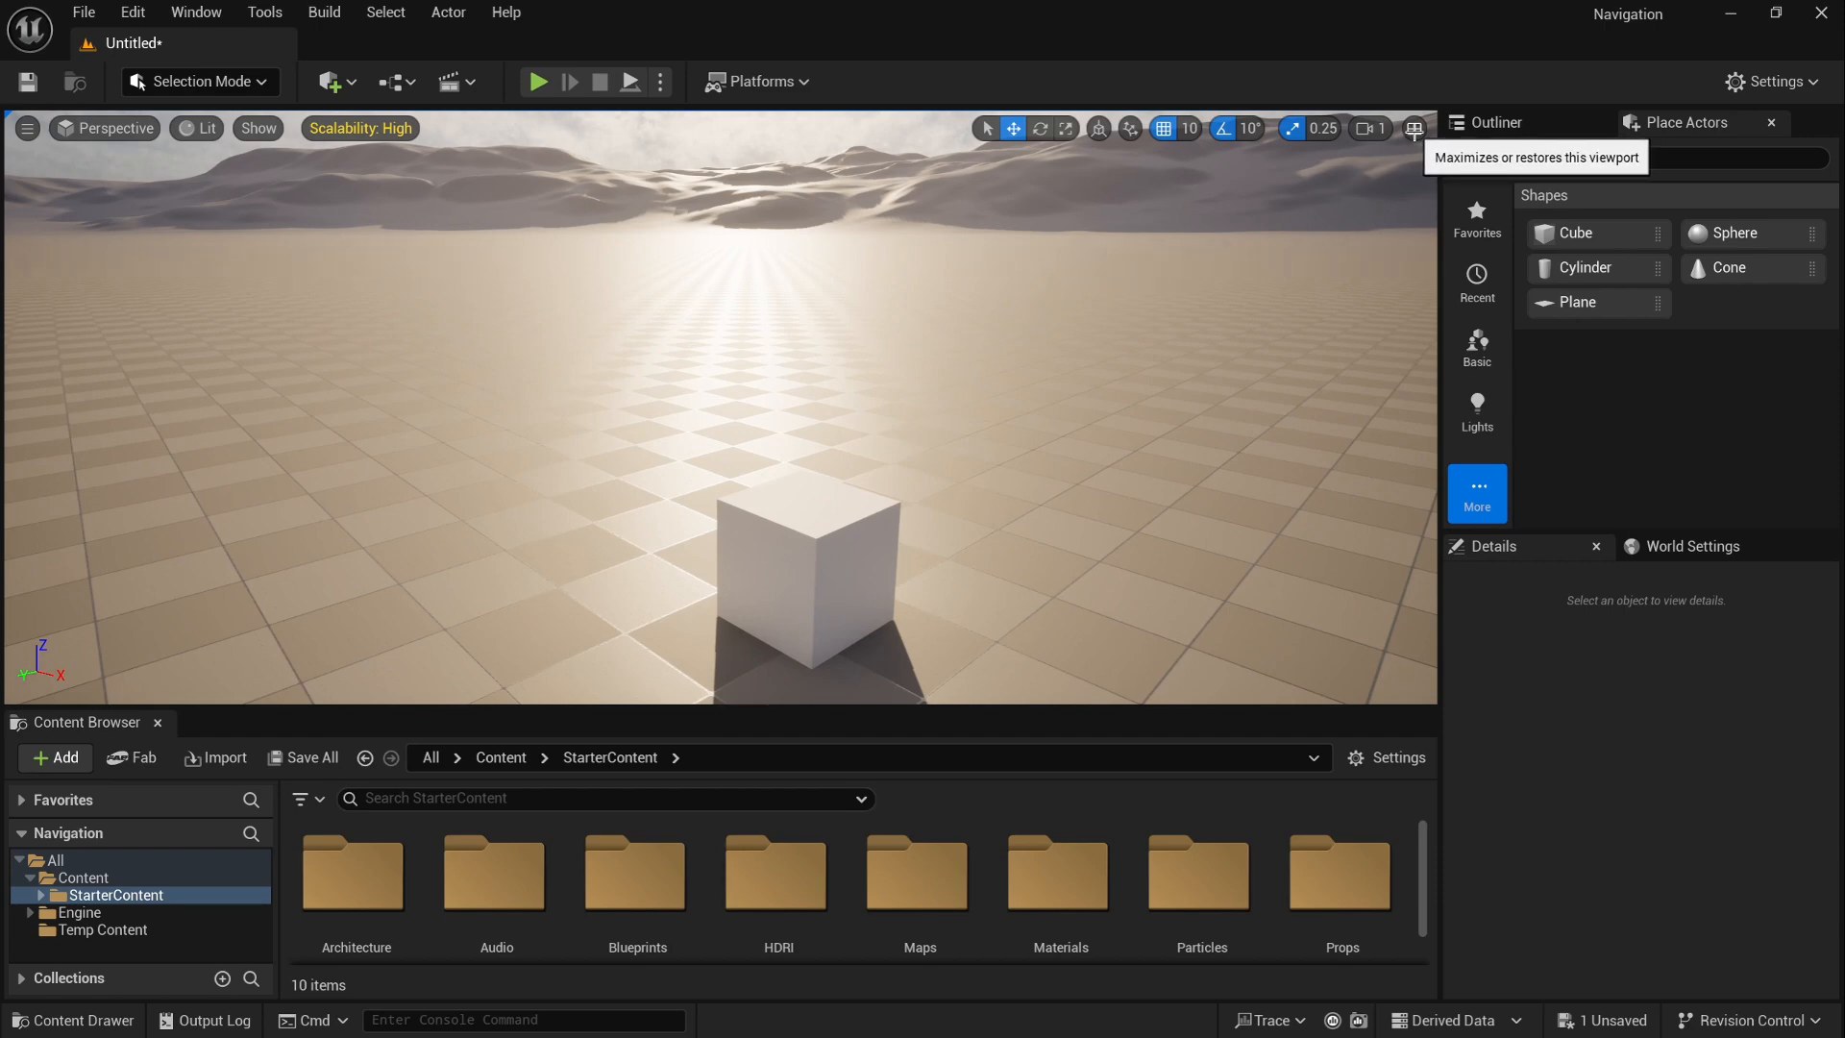
Step: Split the viewport into four views and maximize the Right wireframe view
left_click(1413, 129)
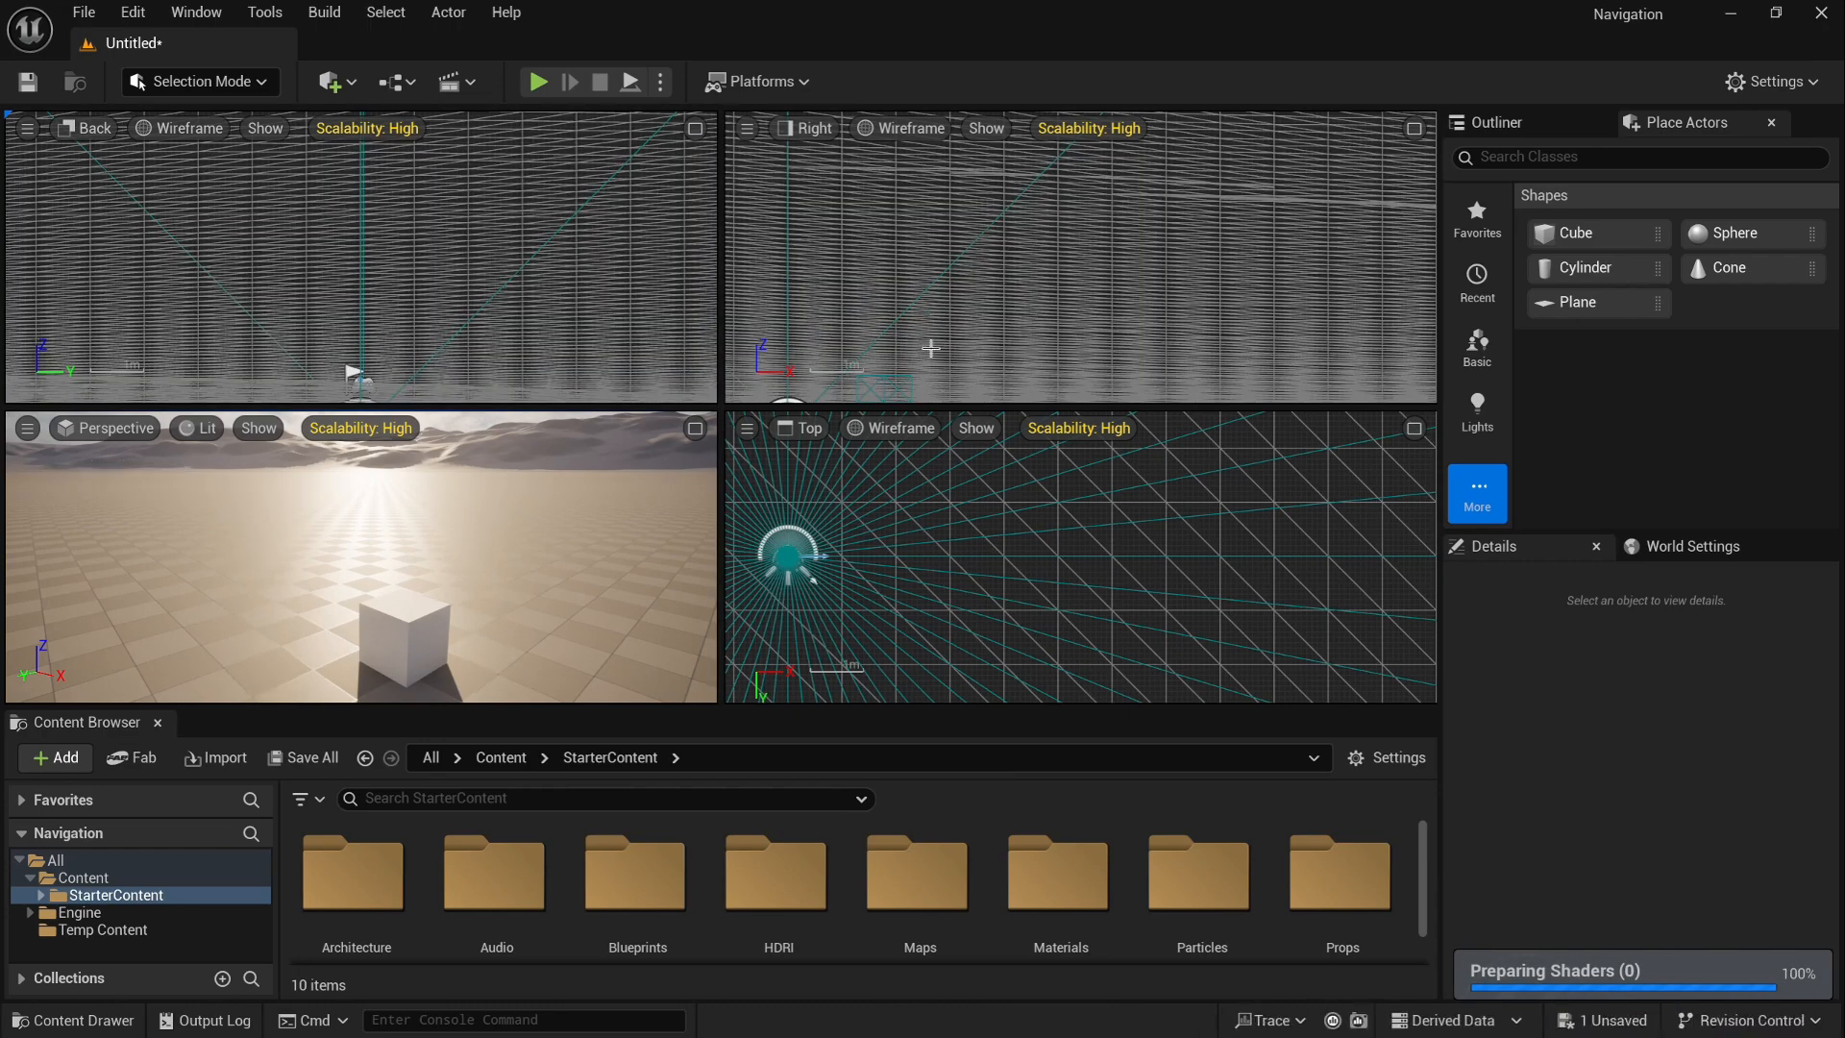
left_click(1413, 129)
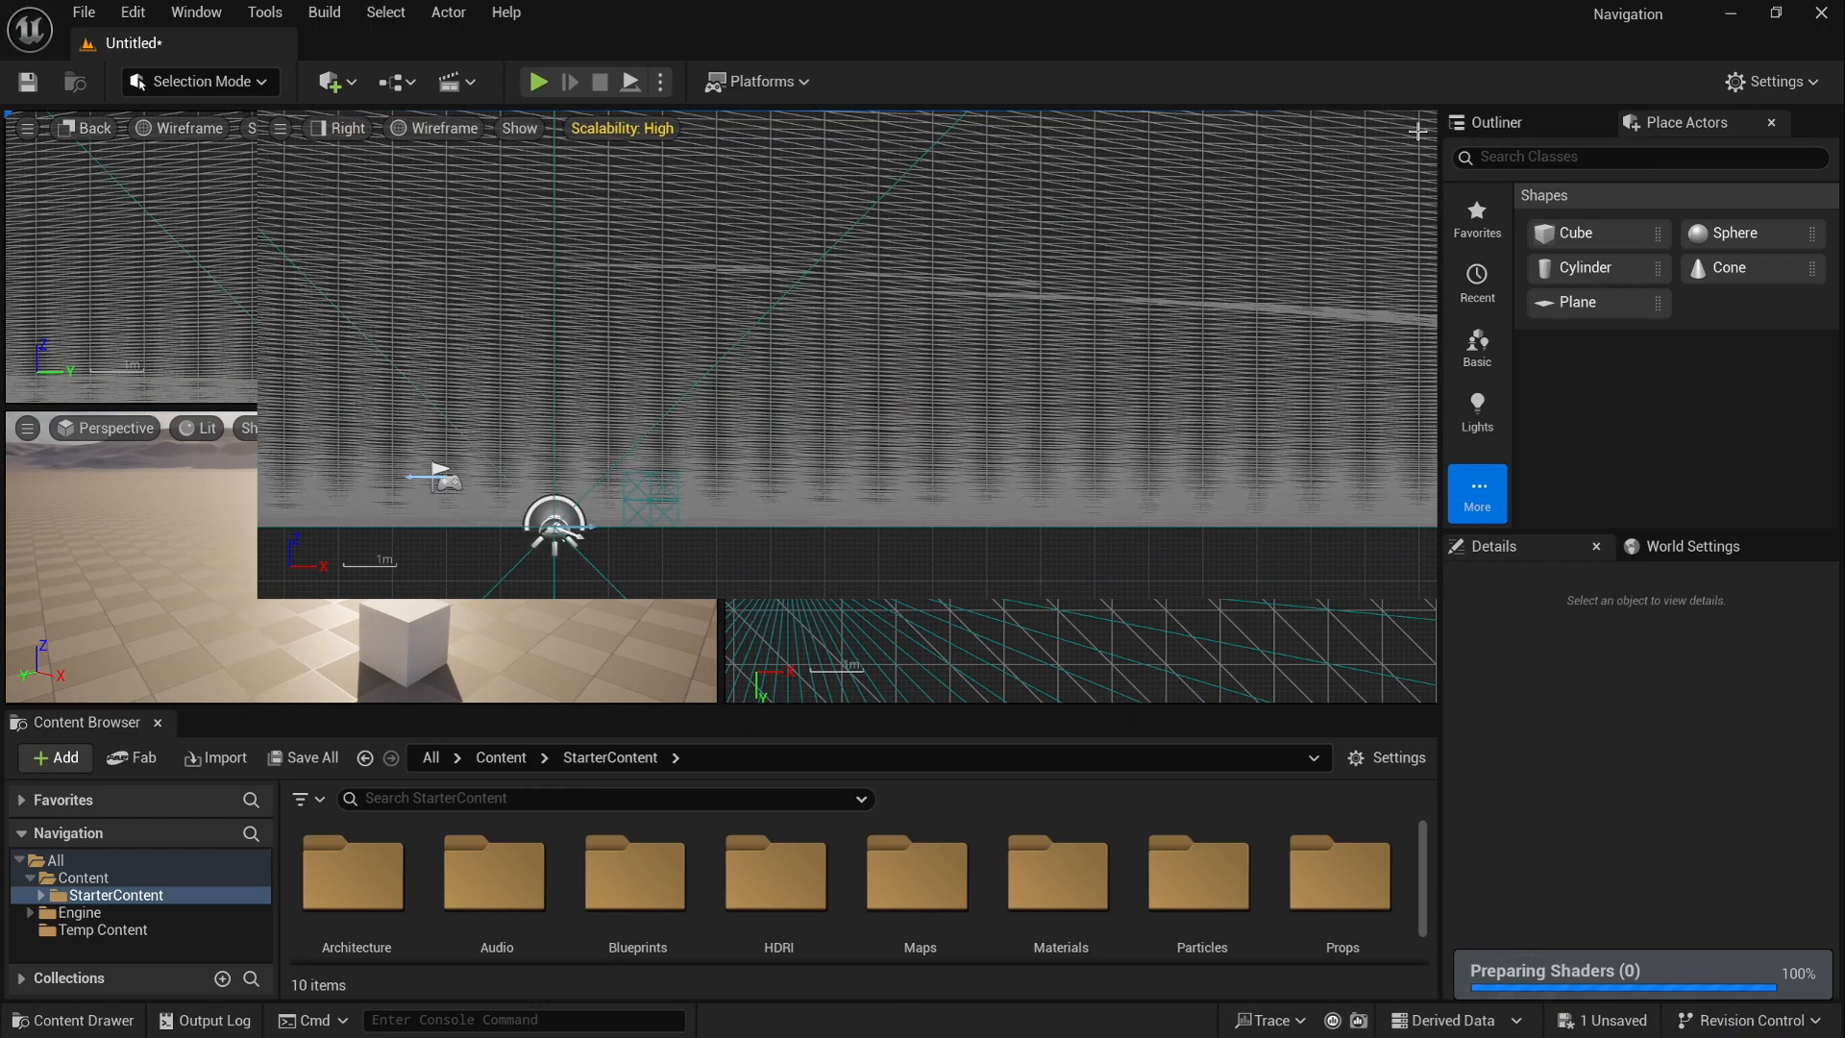
right_click_drag(729, 433, 1038, 351)
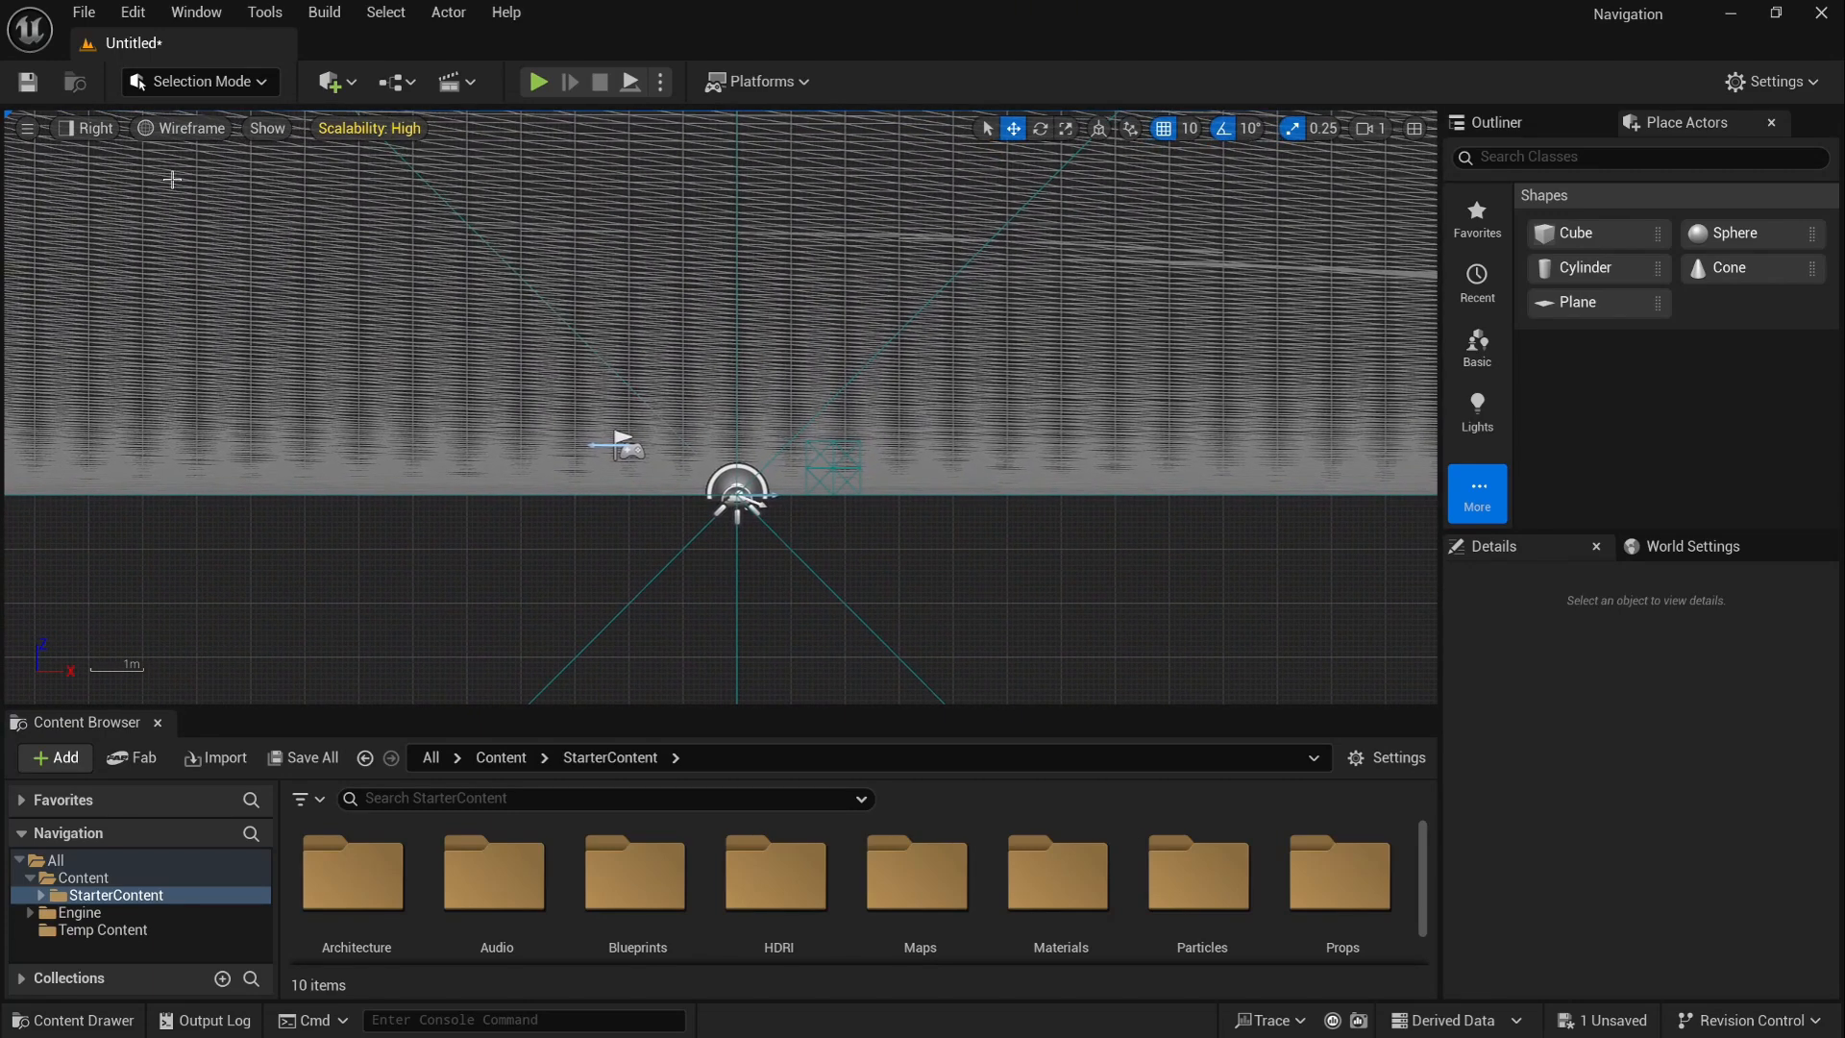
Step: Switch the viewport to Top, Bottom and back to Perspective, and turn the camera until the cube is in view
left_click(97, 126)
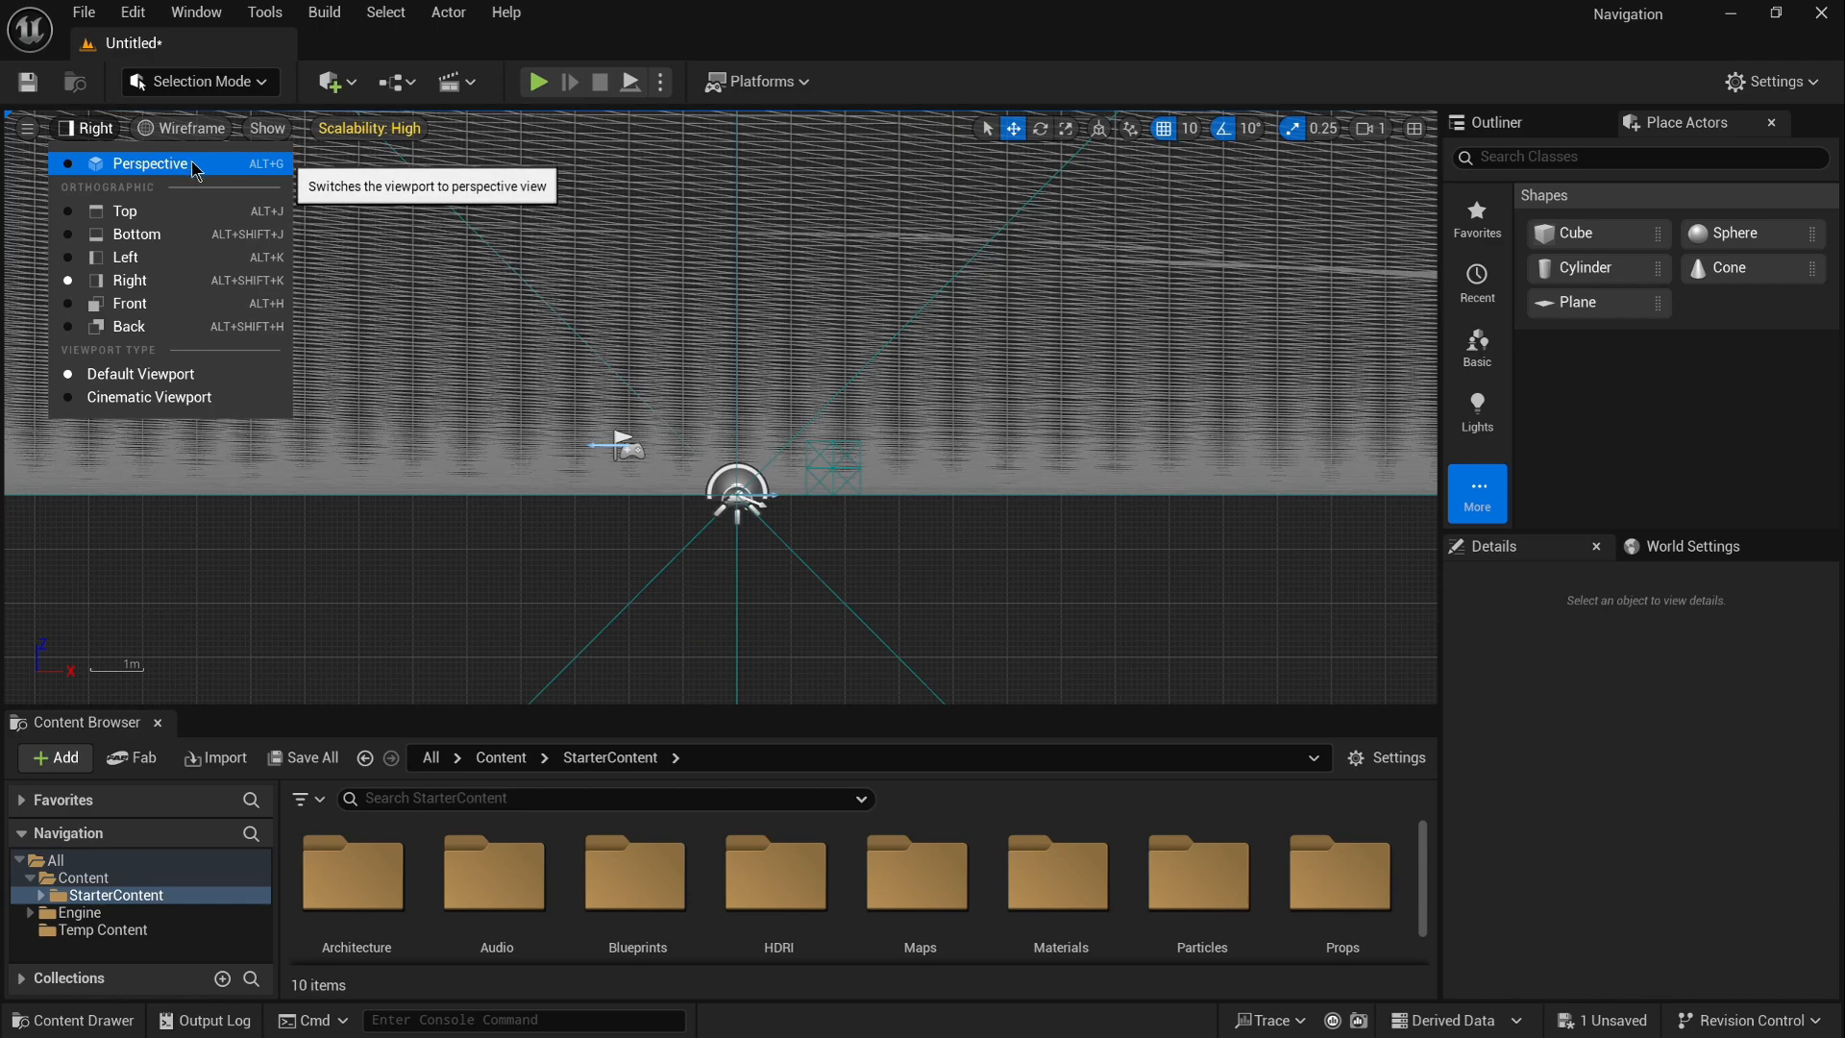
left_click(165, 218)
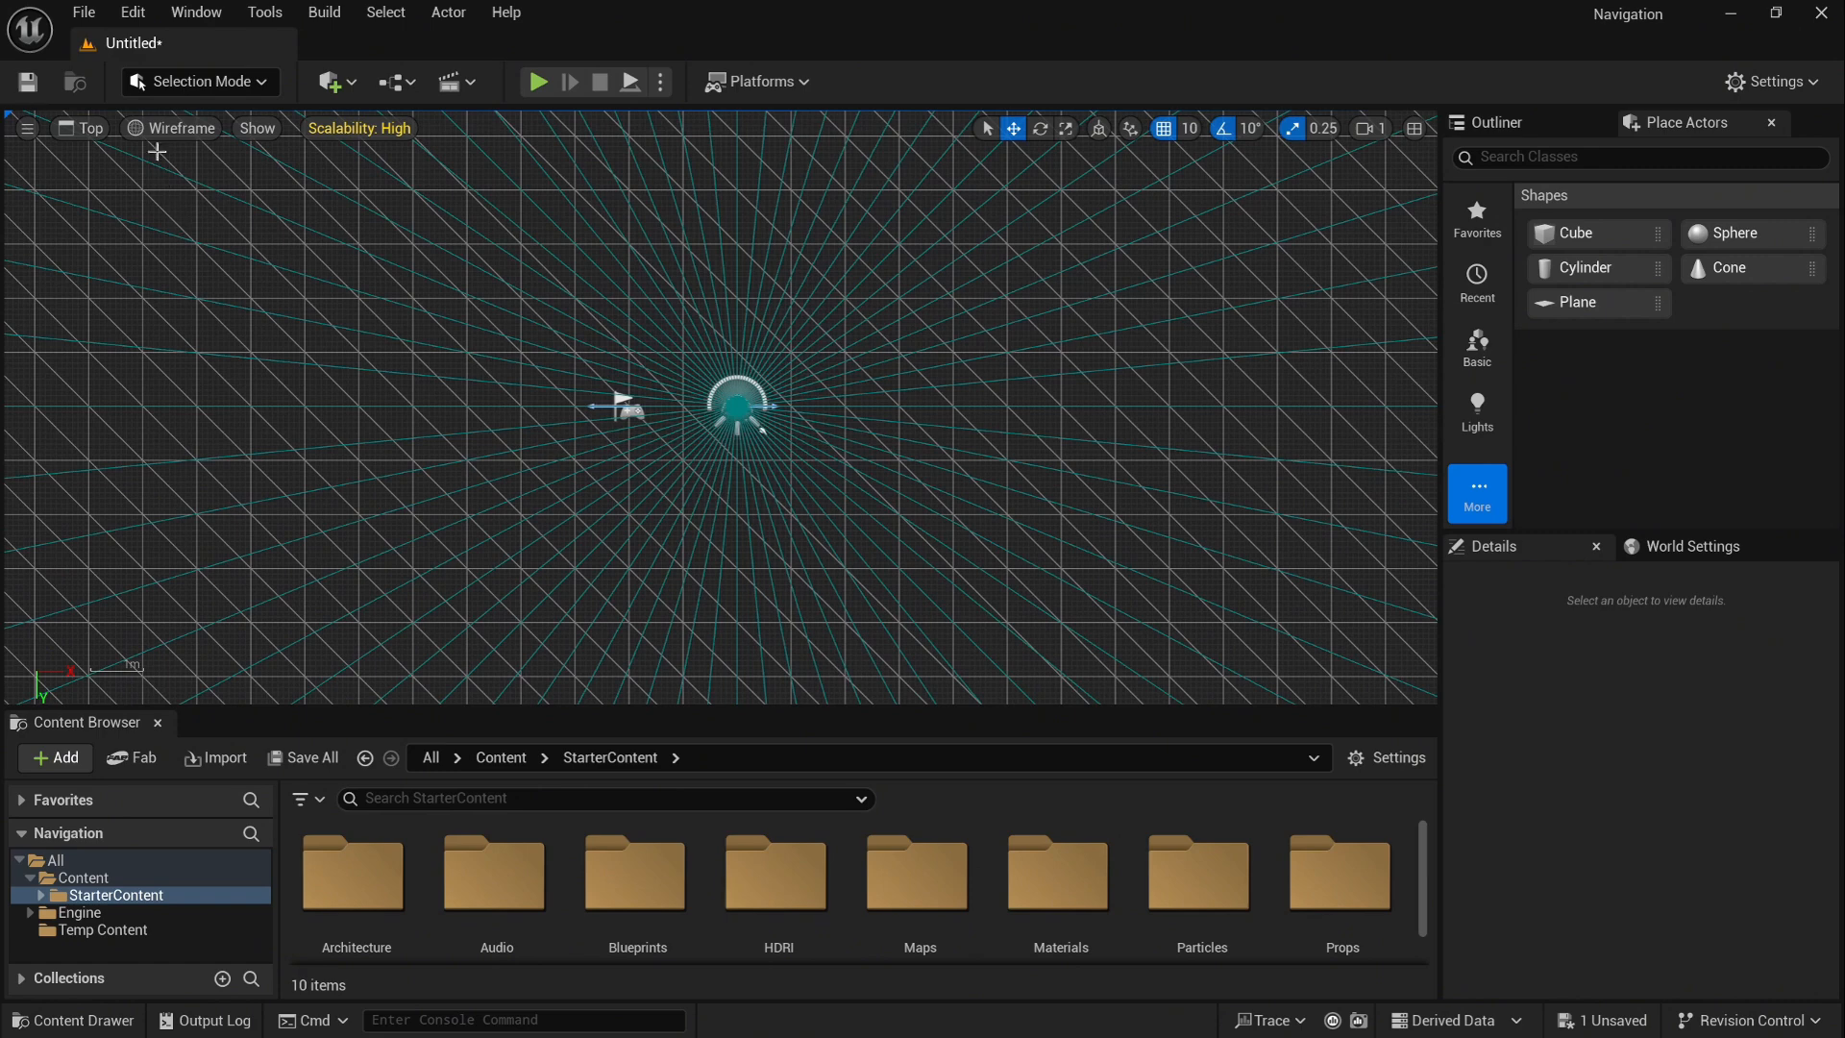
left_click(90, 128)
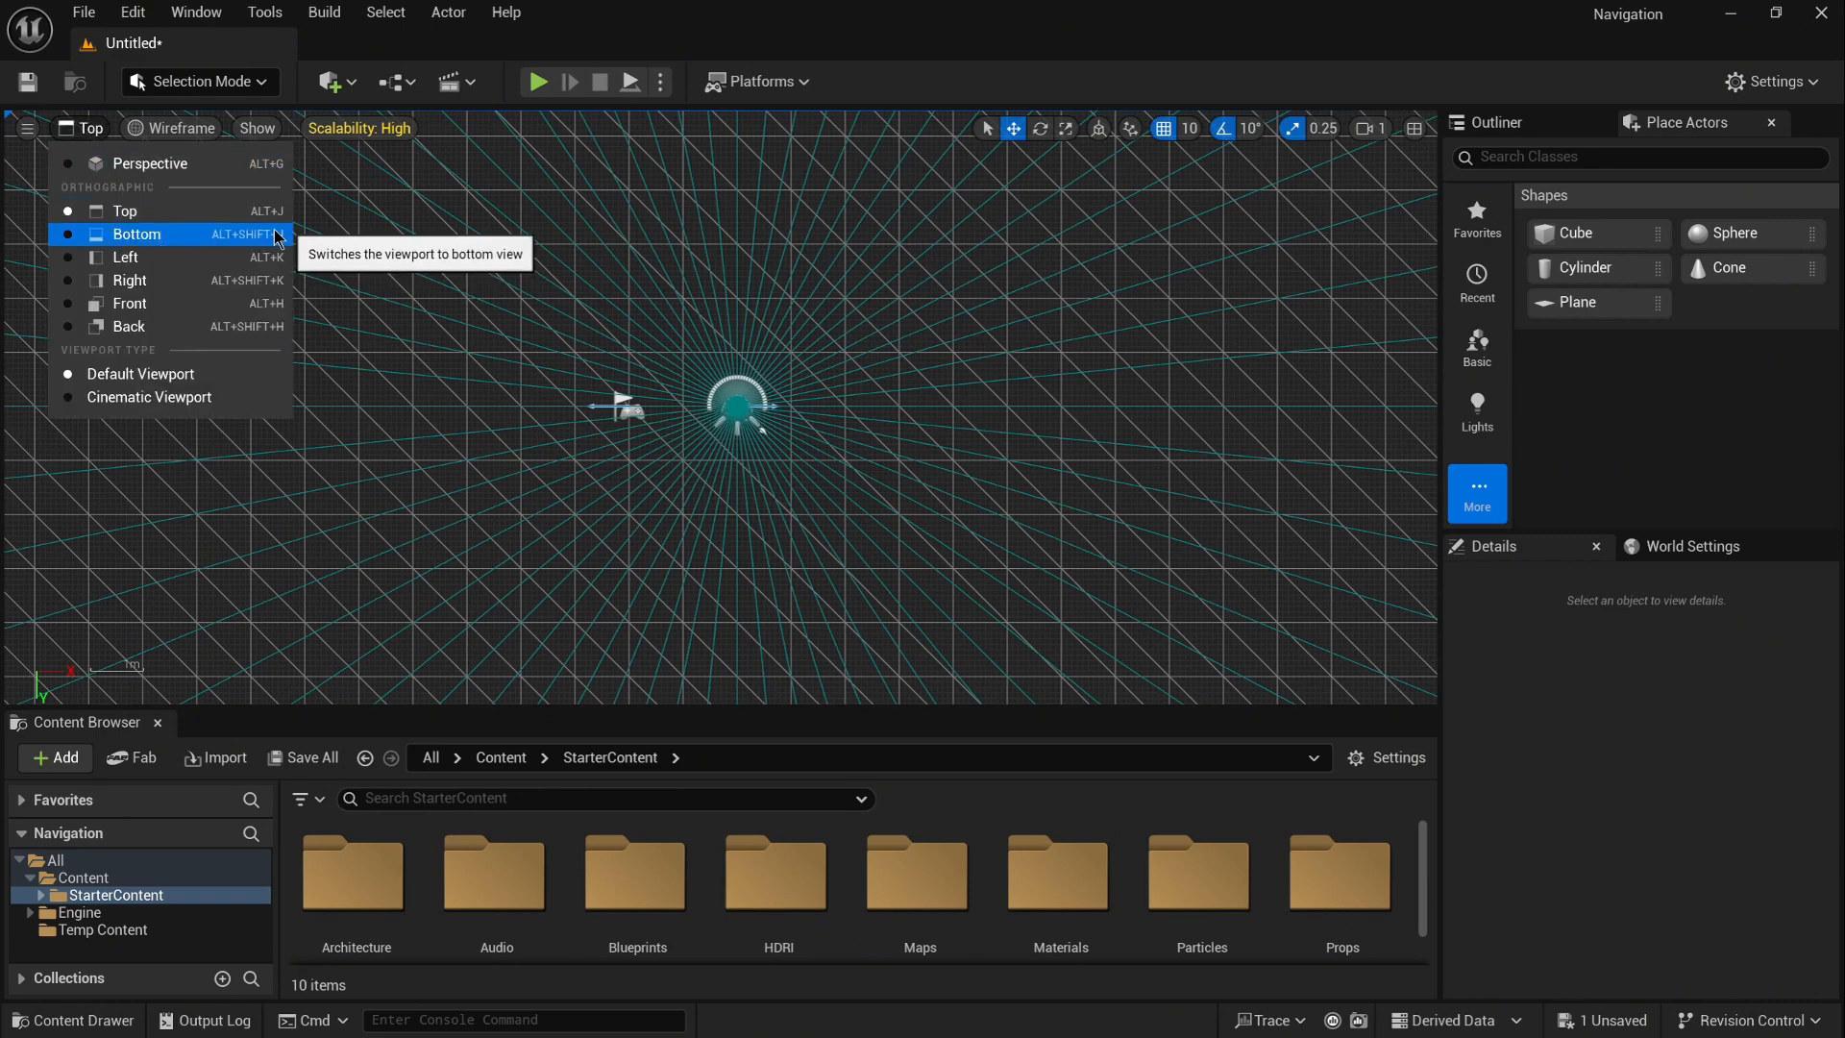
left_click(180, 242)
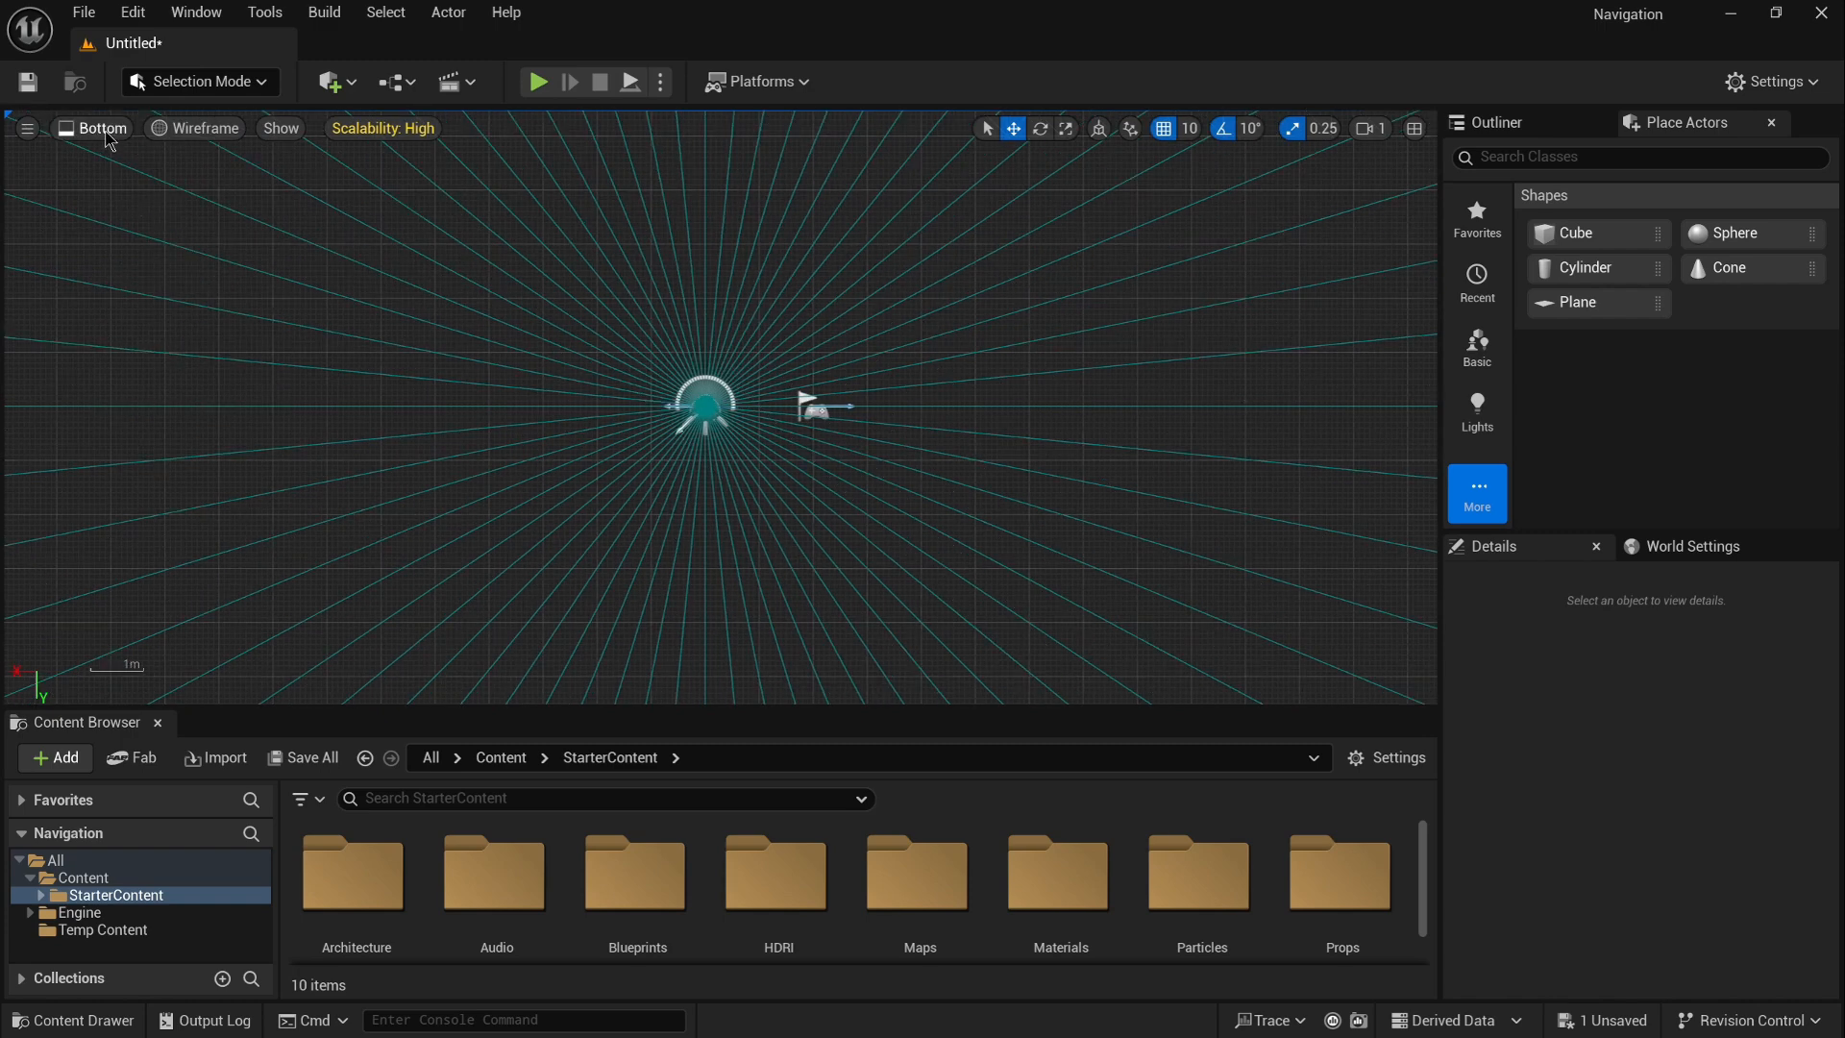
left_click(109, 135)
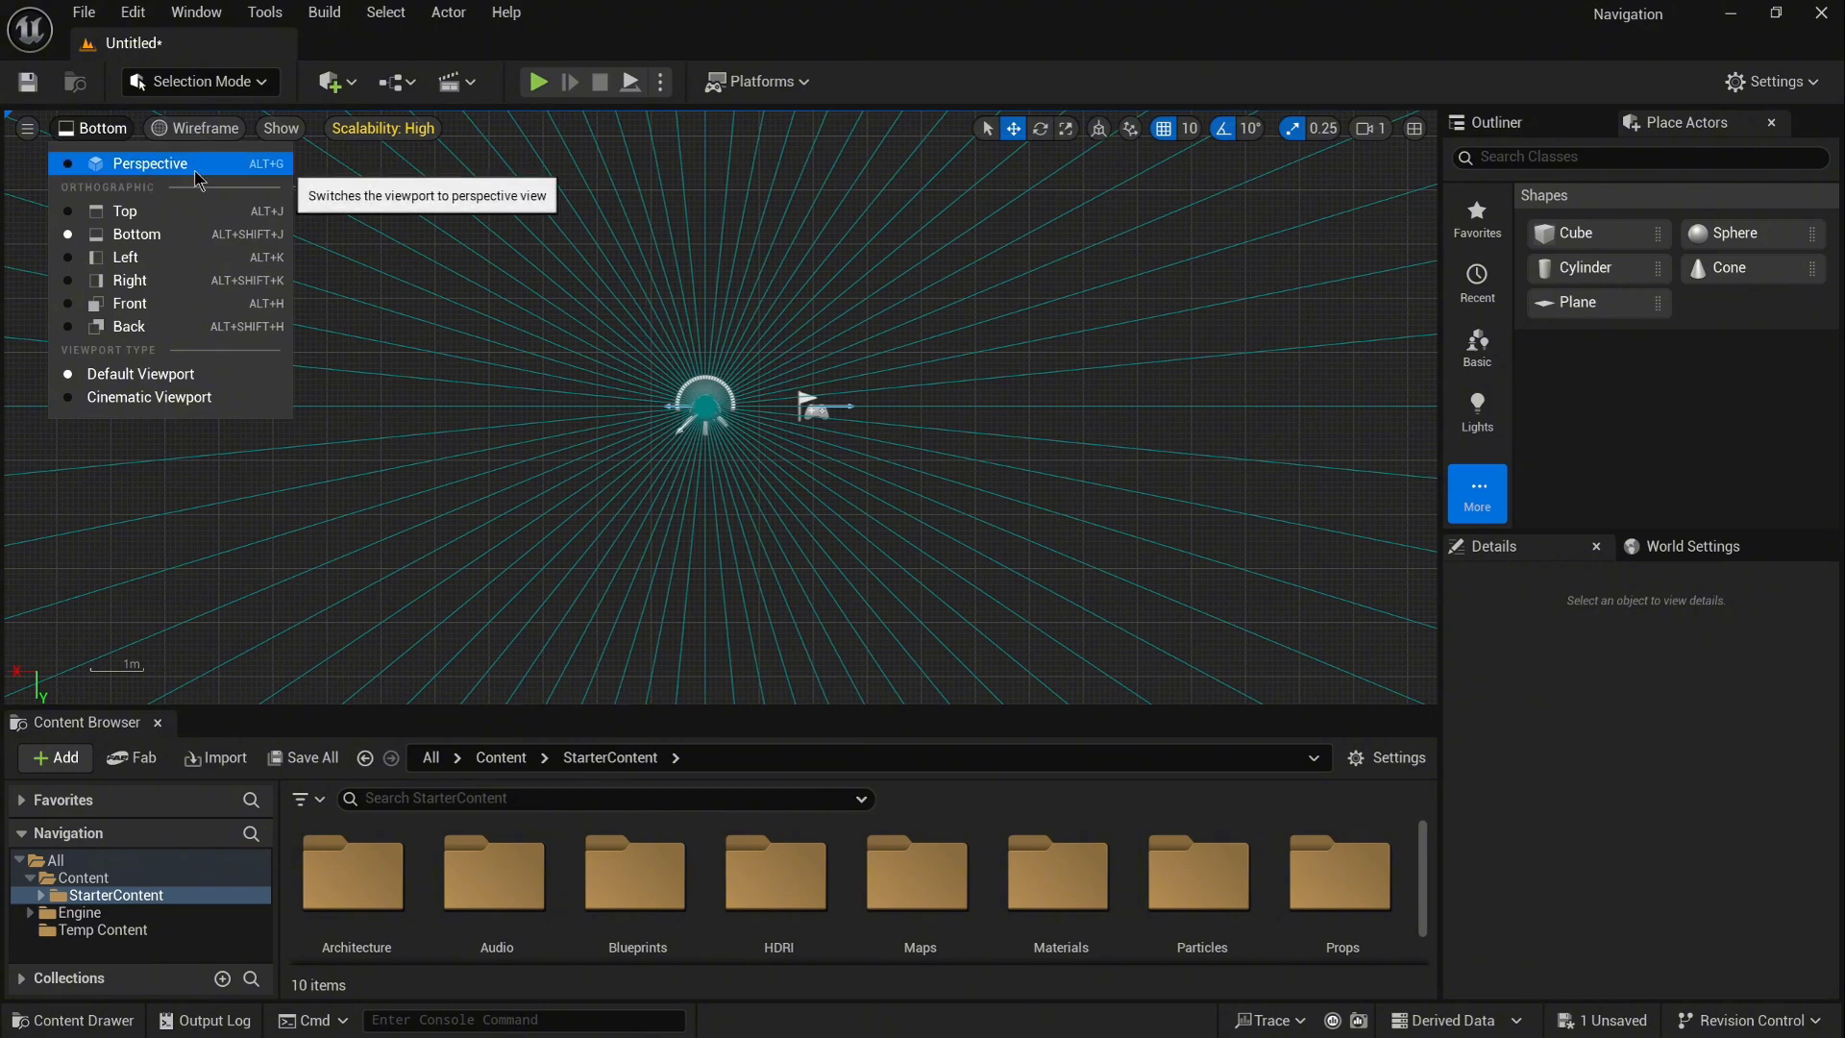
left_click(162, 168)
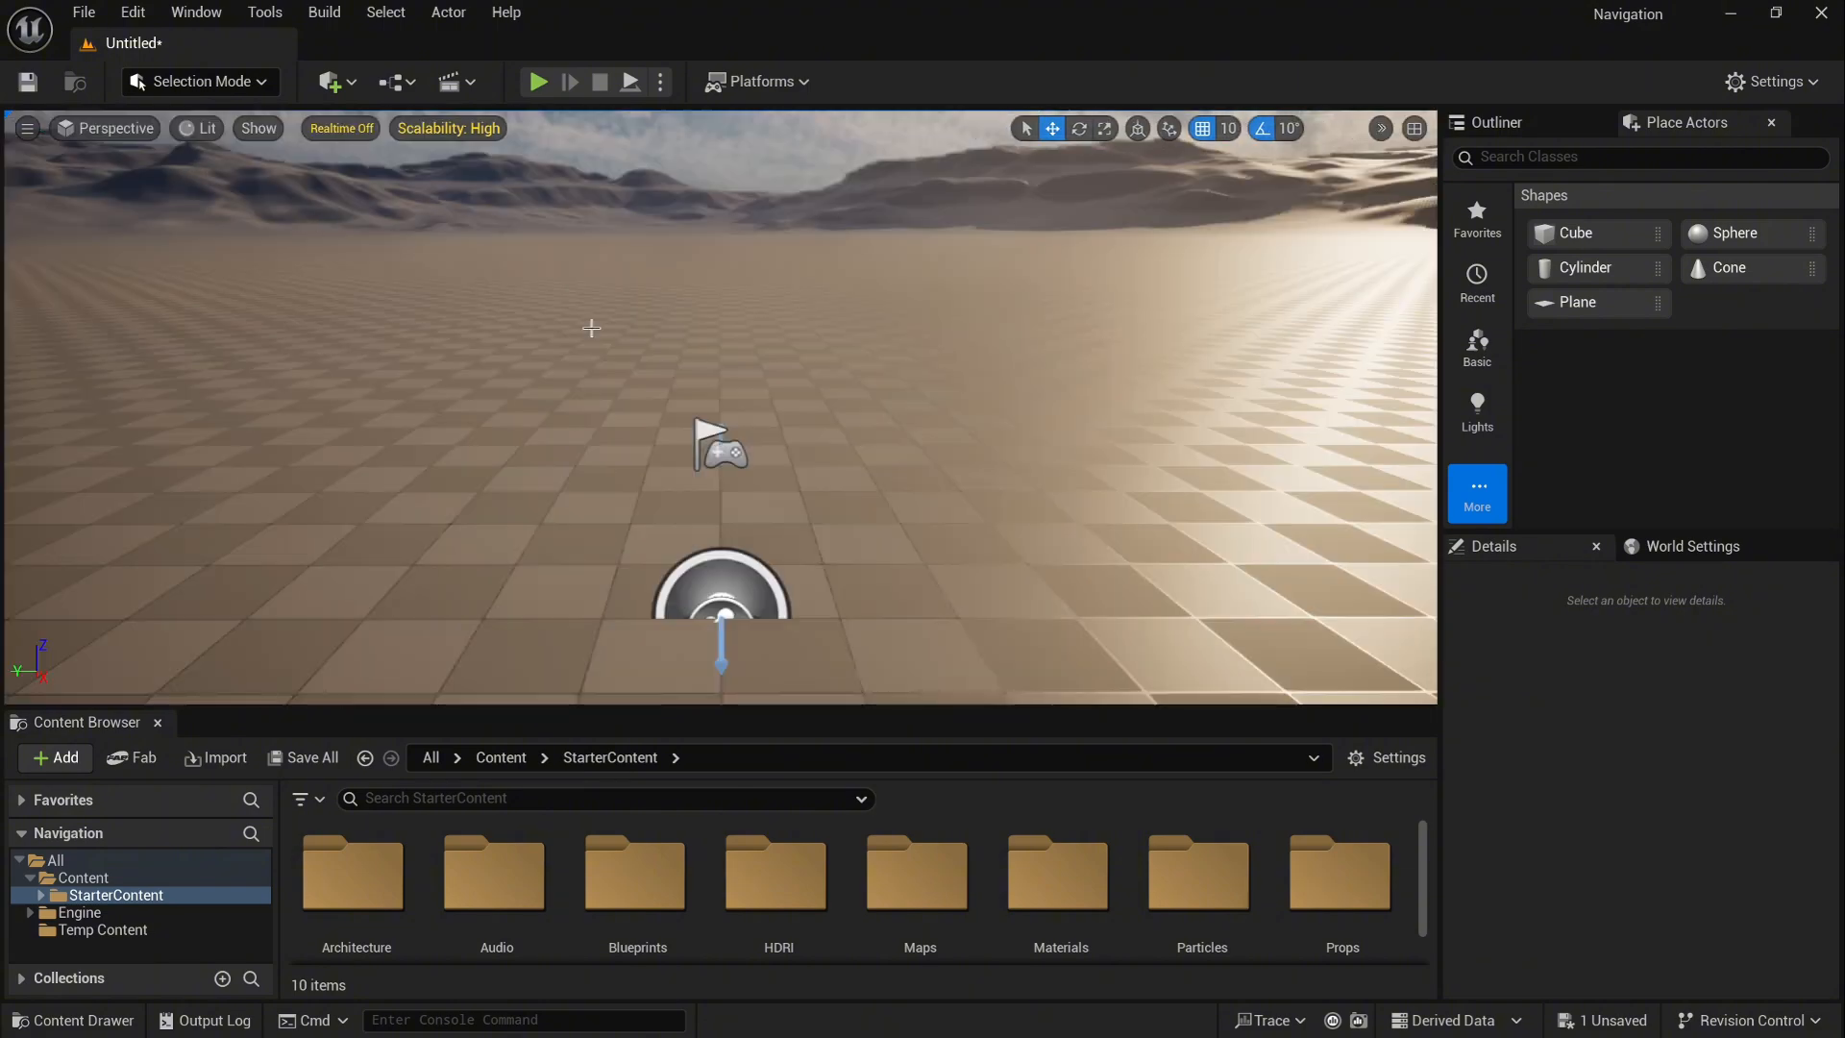
right_click_drag(700, 357, 990, 352)
right_click_drag(791, 363, 781, 340)
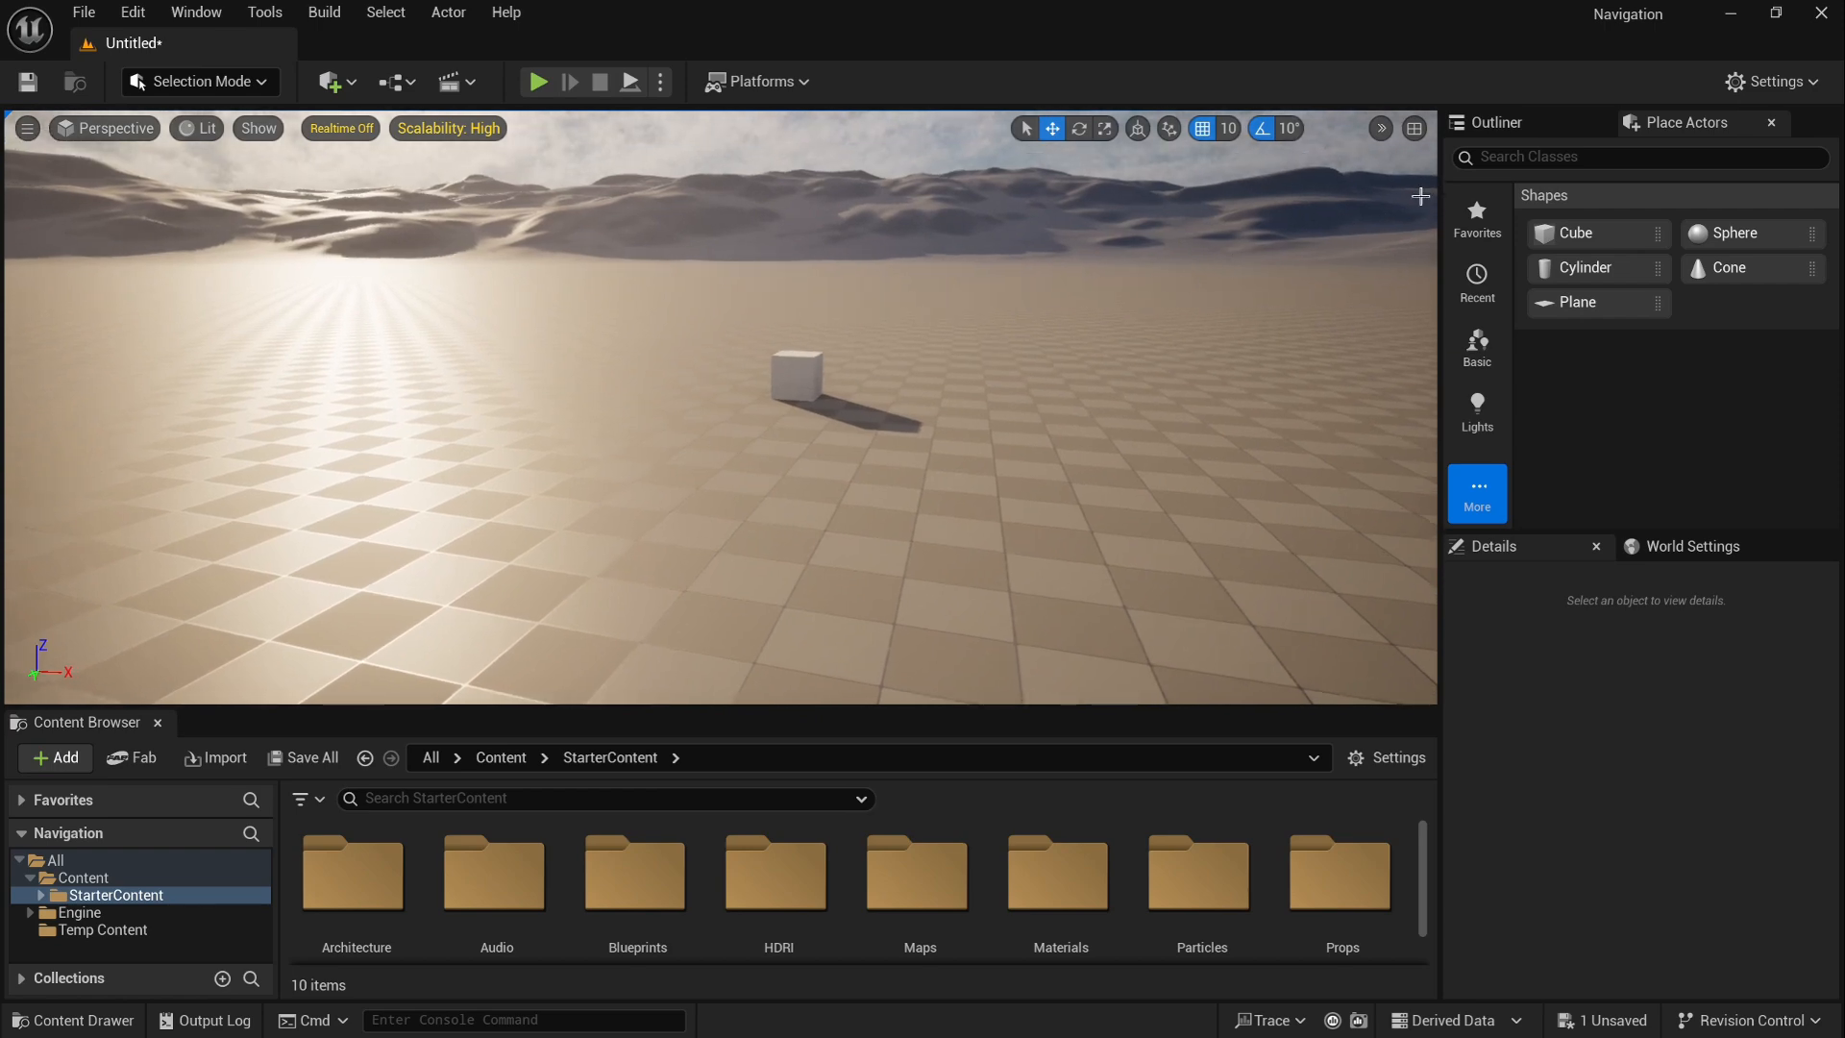
Step: Show the Outliner's list of actors and select the Cube actor in it
left_click(1536, 123)
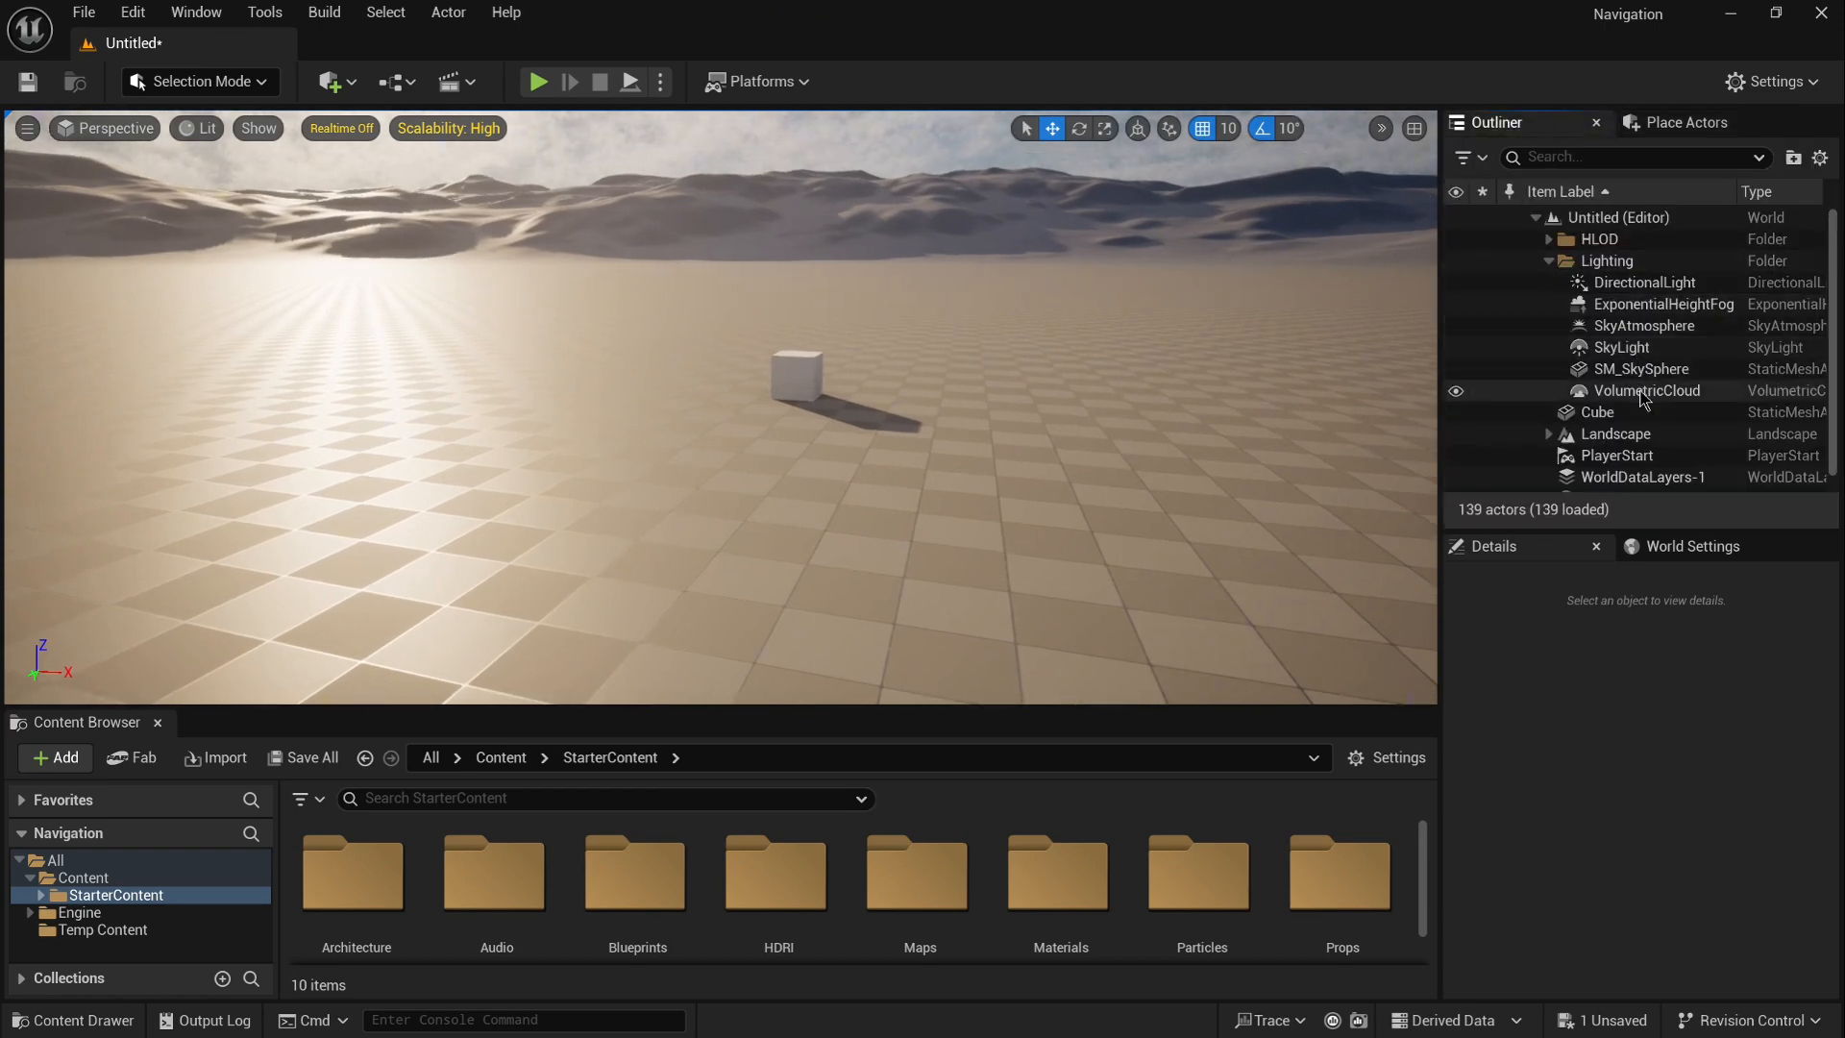
scroll(1643, 399, "down", 1)
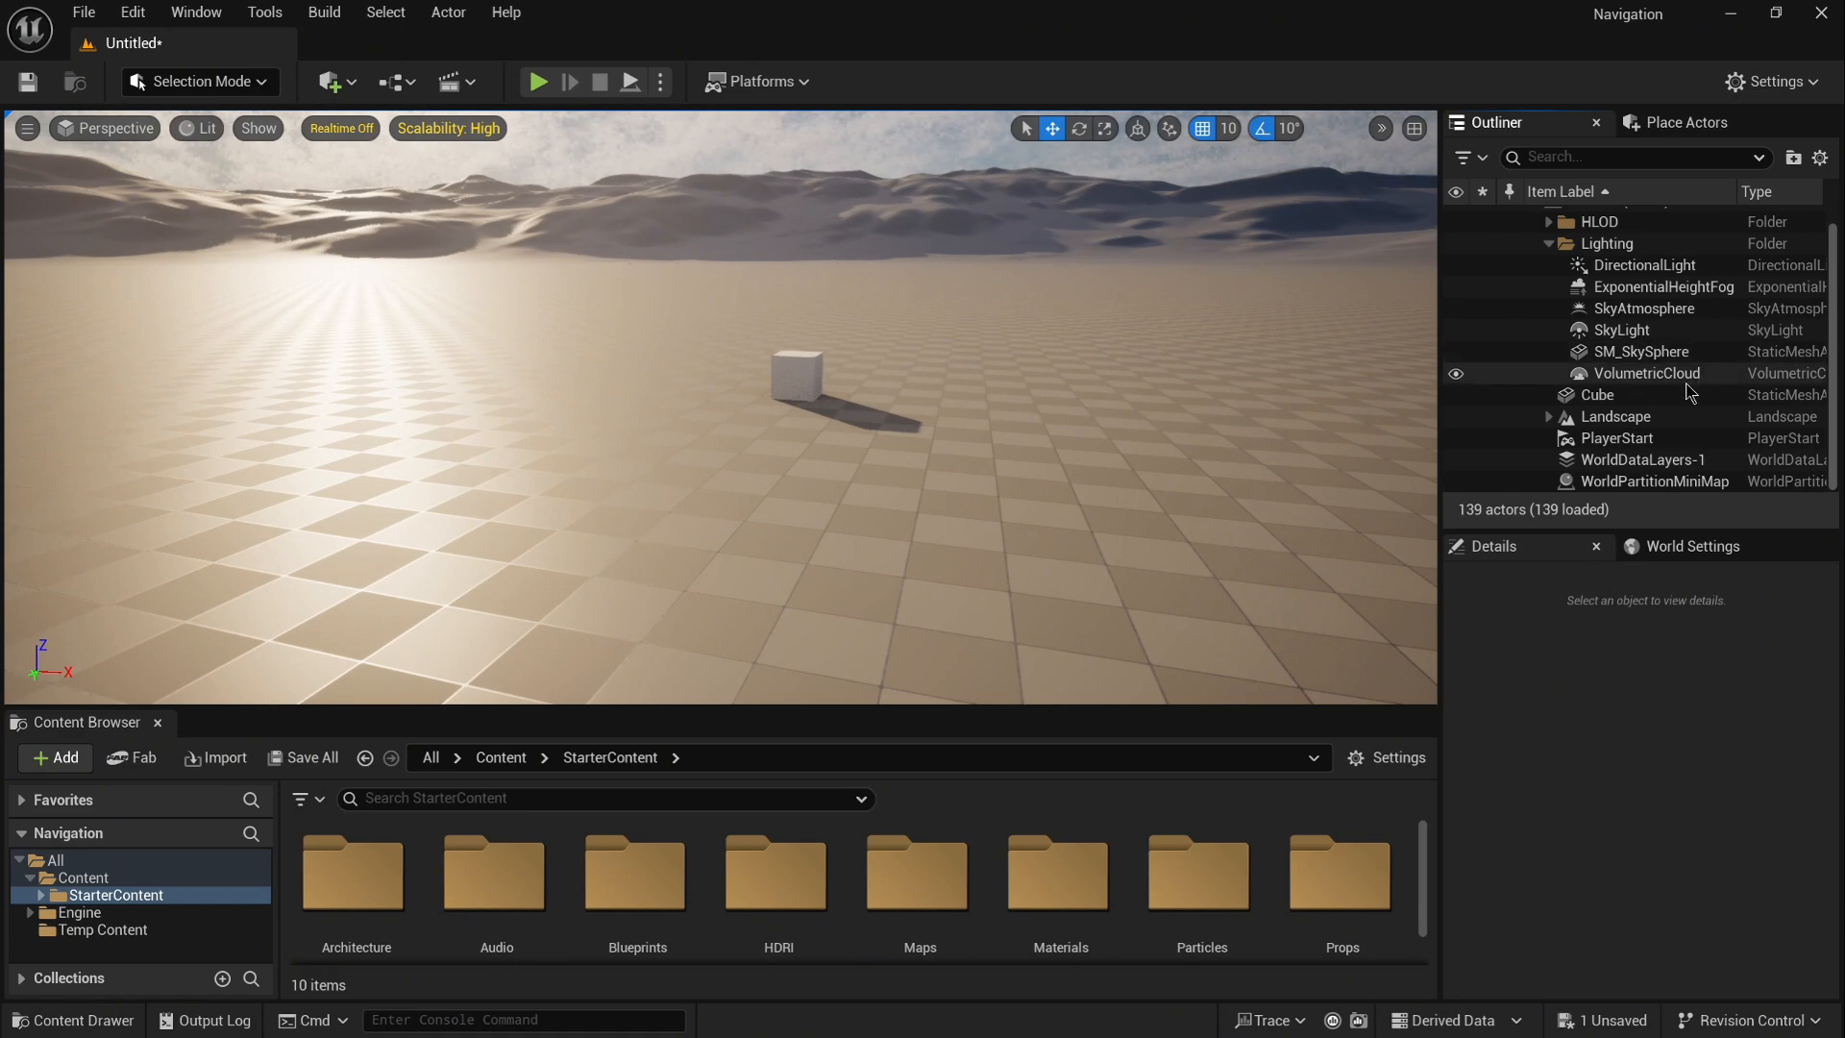
left_click(1616, 402)
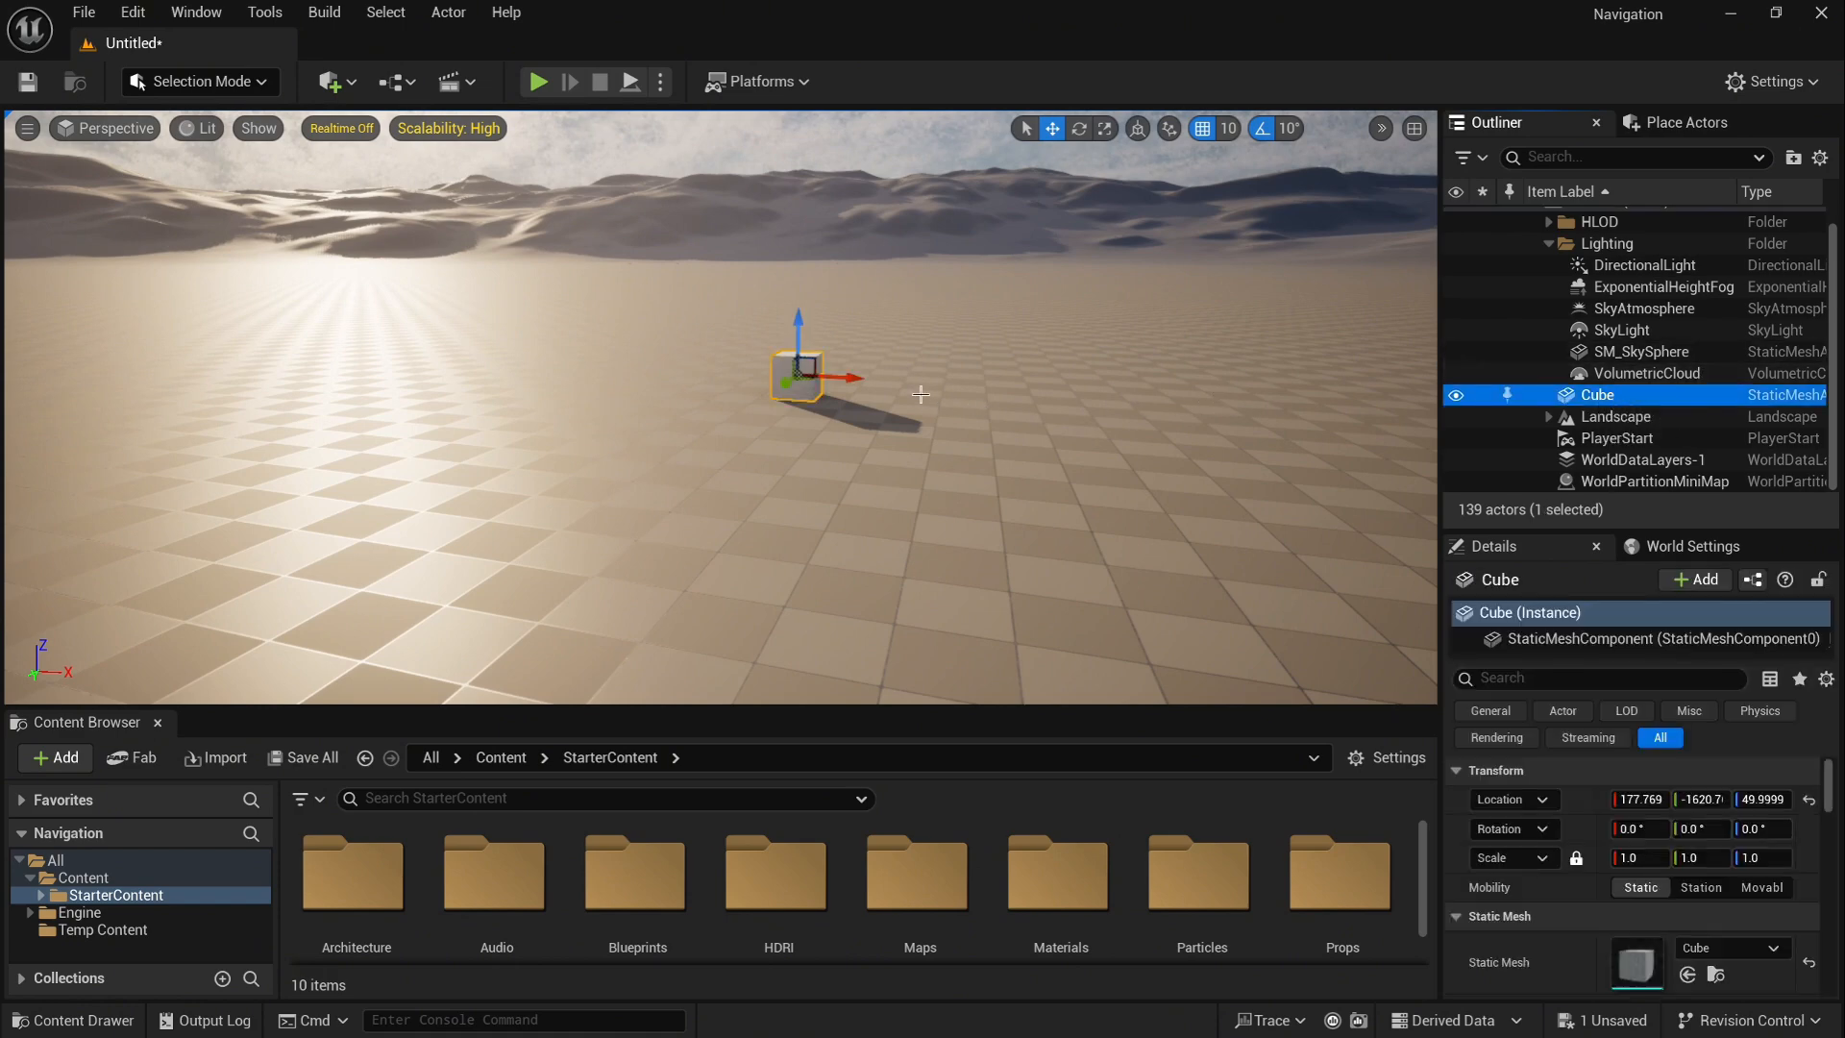
Step: Focus the viewport on the selected cube and move the camera to a close view of it
key("f")
key("s")
right_click_drag(936, 419, 916, 437)
key("e")
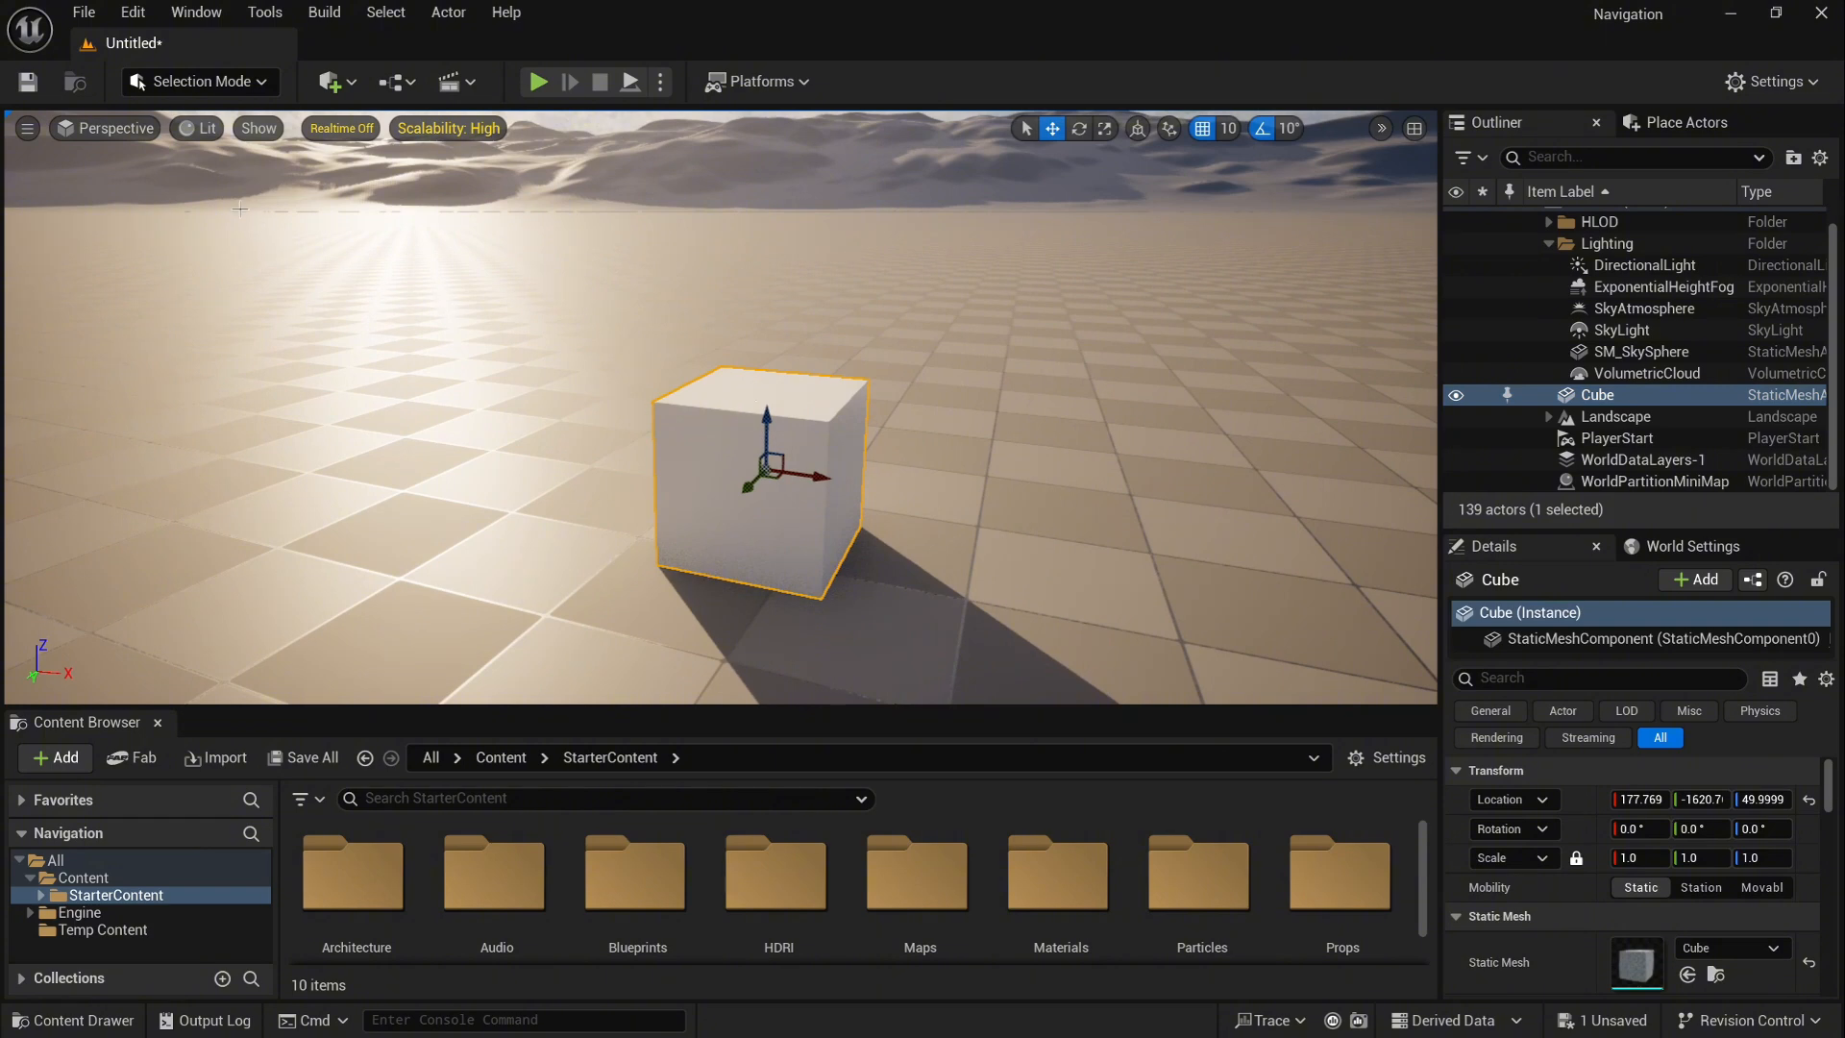
Step: Switch the viewport's view mode to Unlit and then to Wireframe, adjusting the camera around the cube
left_click(201, 129)
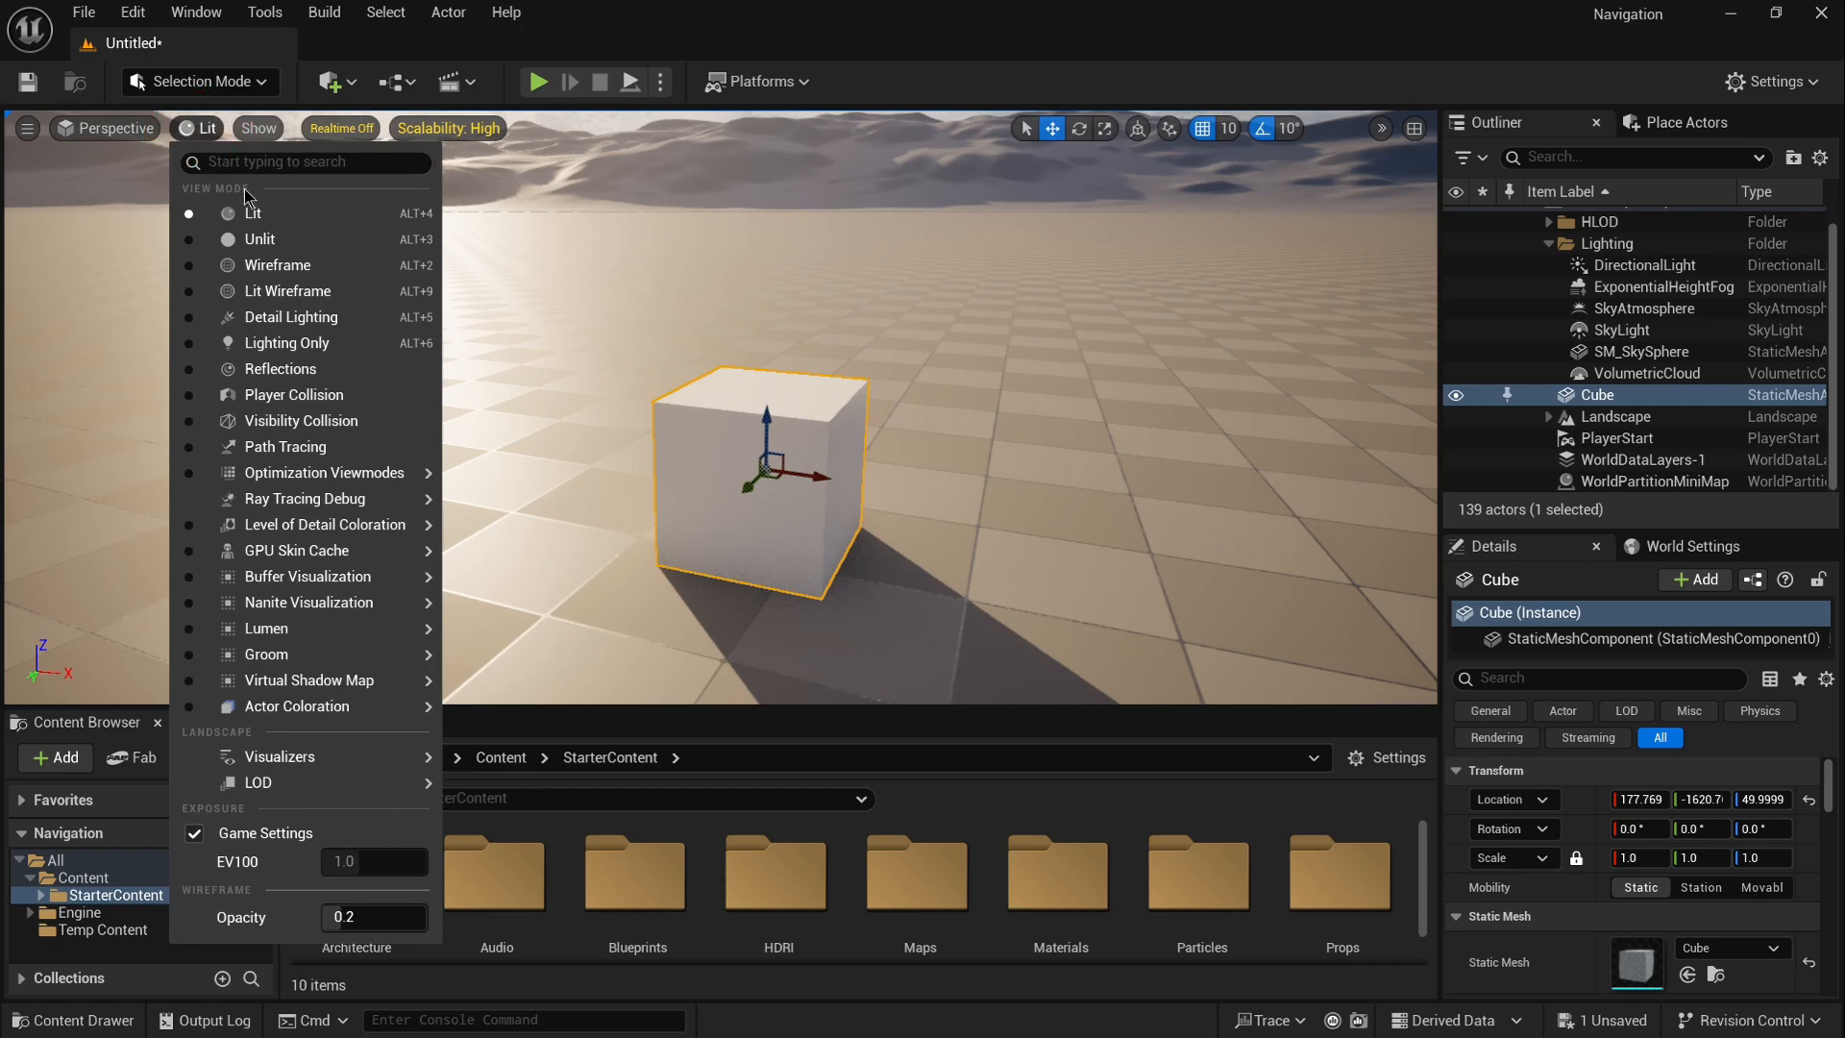
left_click(289, 240)
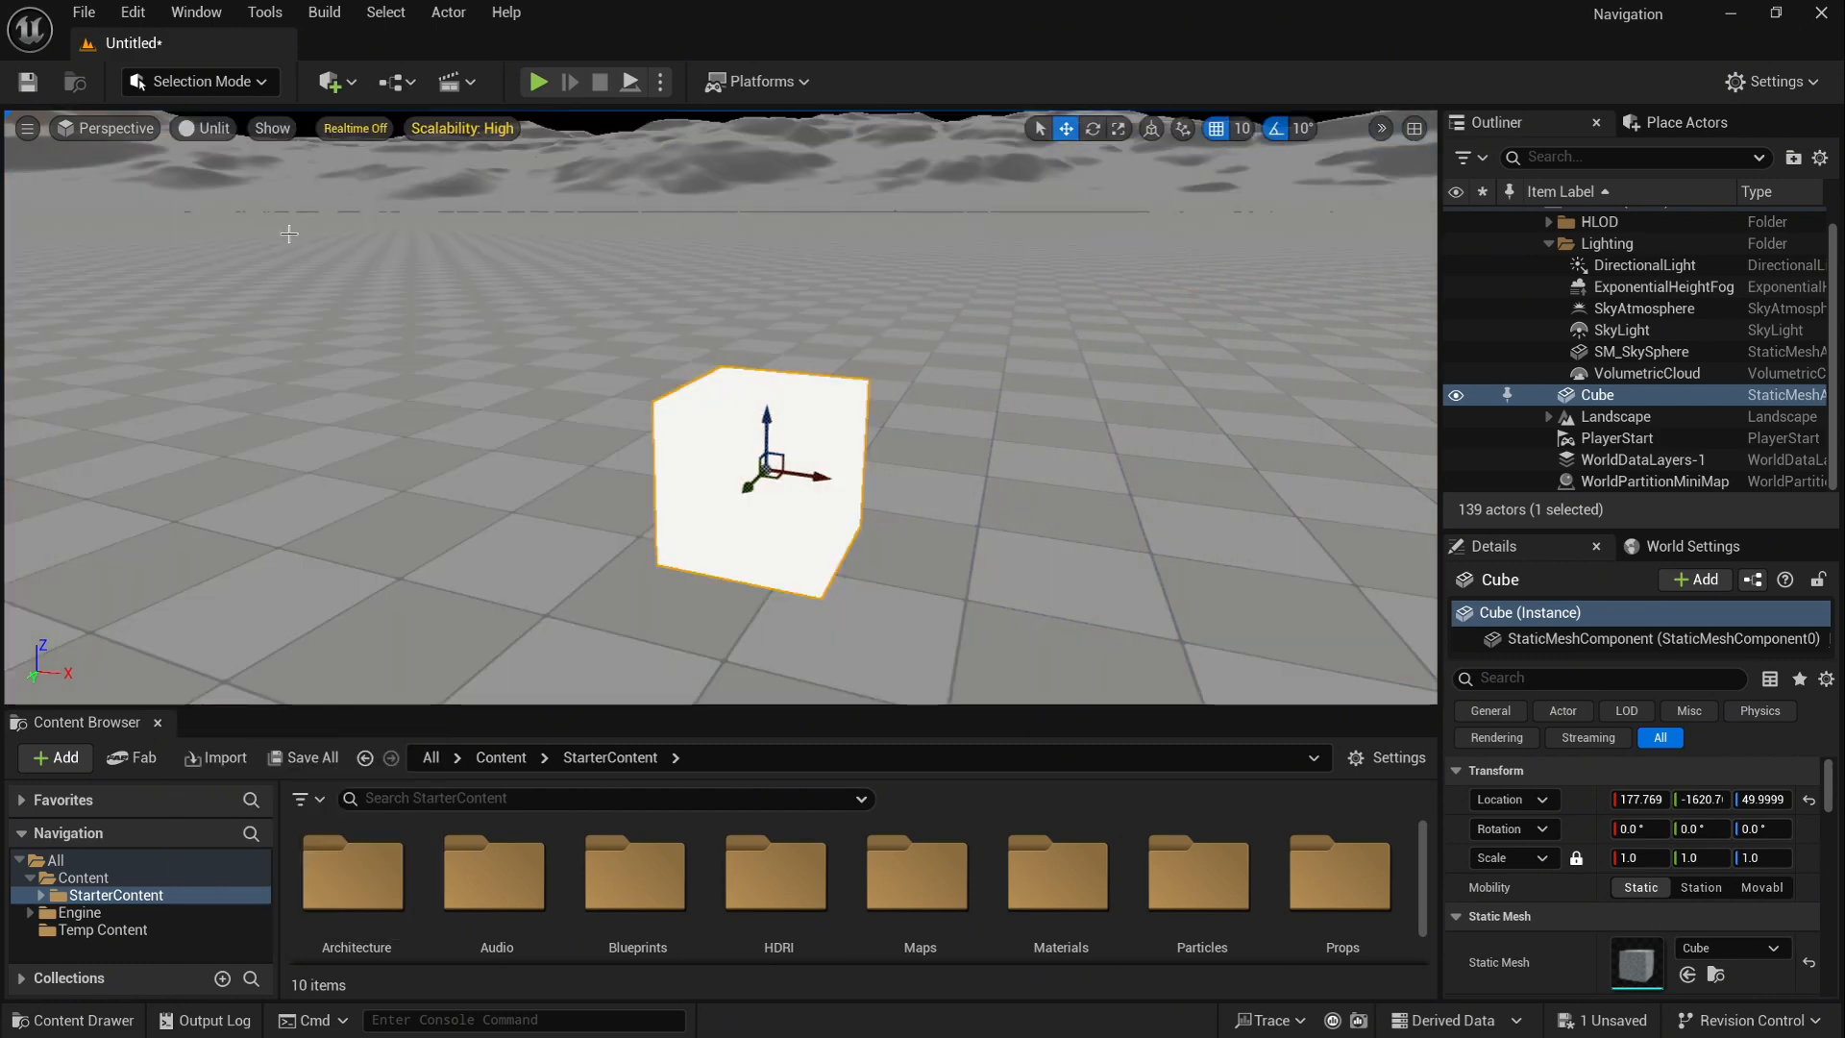
right_click_drag(484, 261, 615, 269)
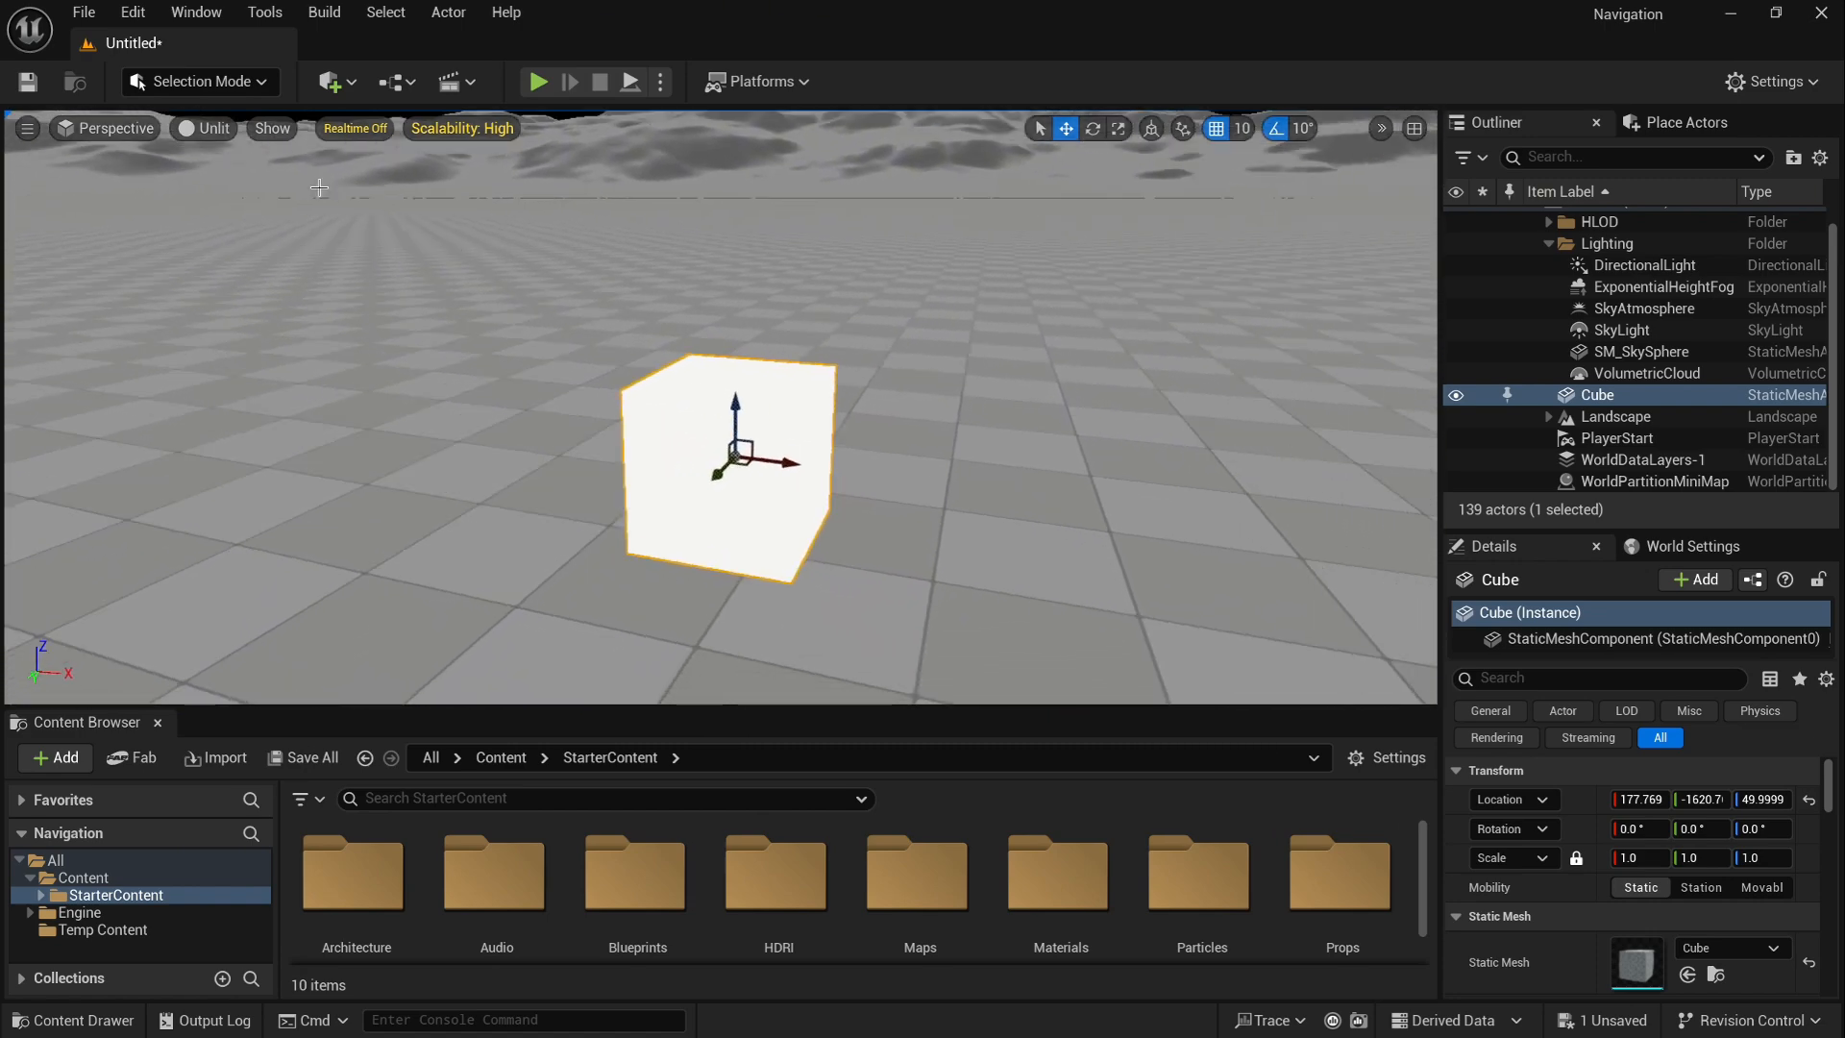
left_click(208, 130)
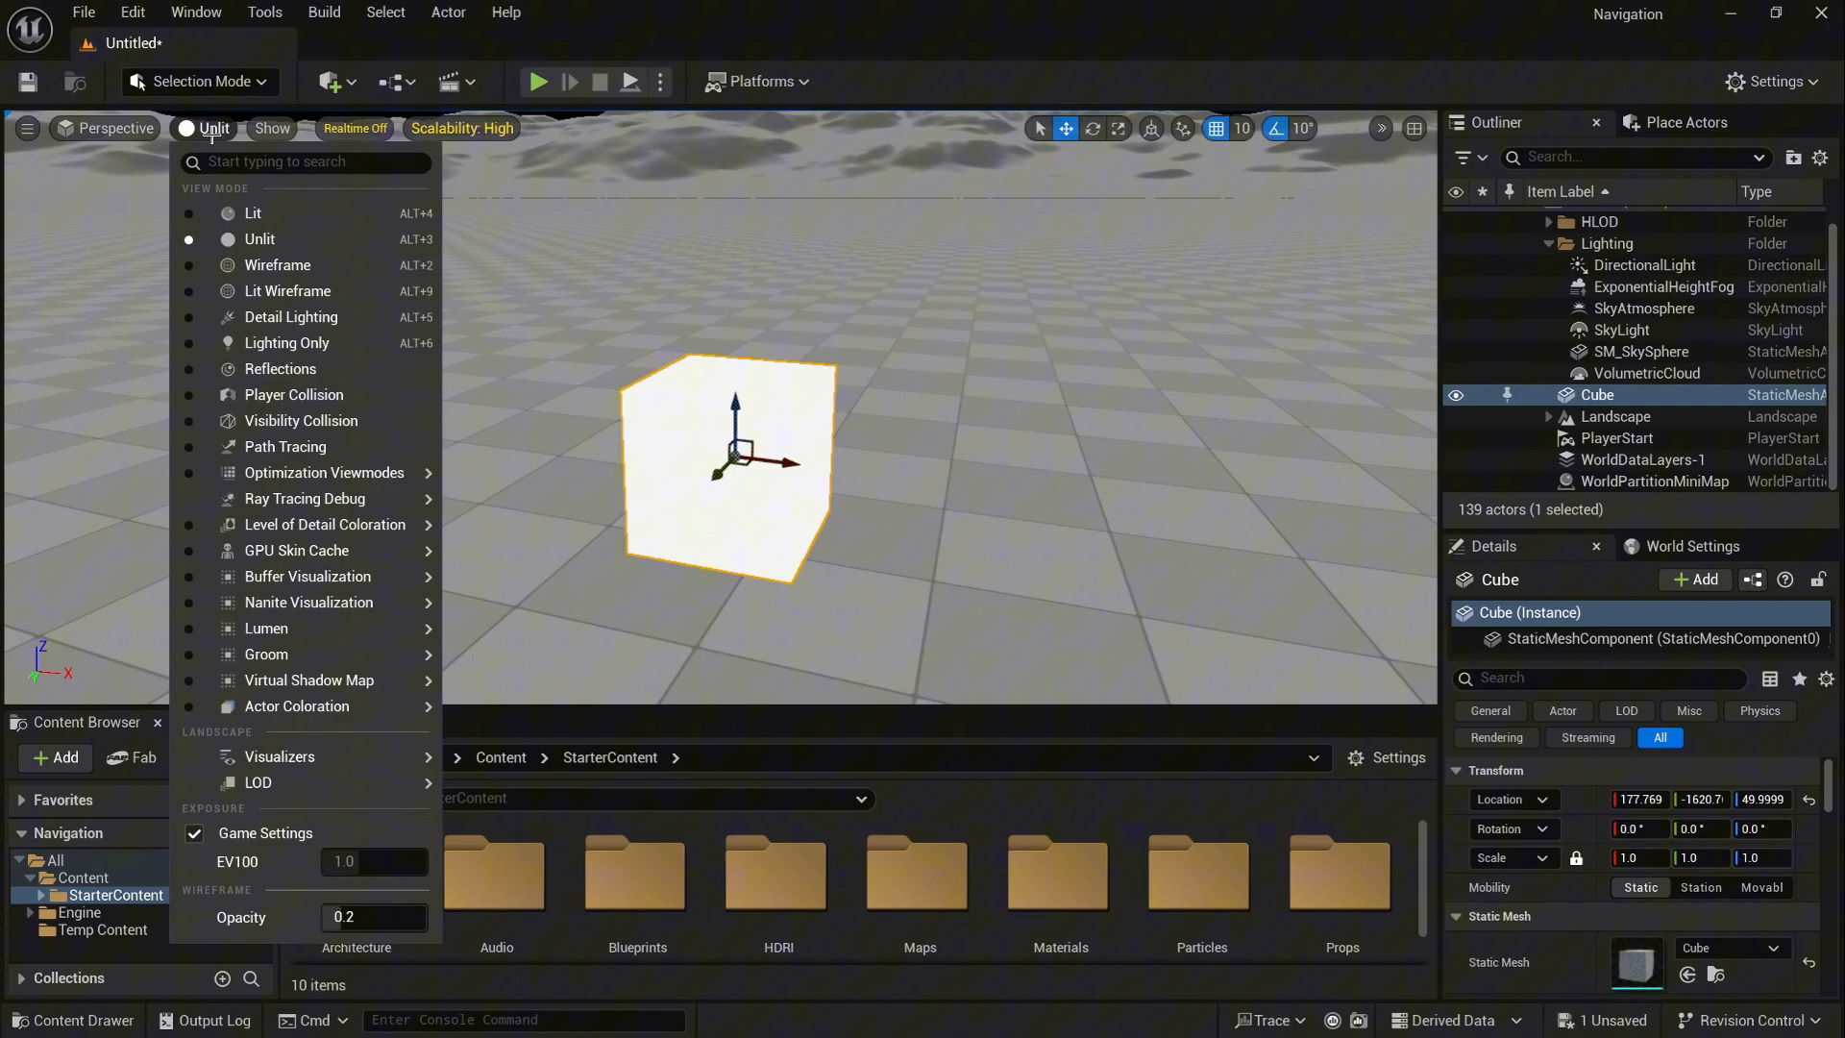
left_click(271, 268)
mouse_move(529, 356)
right_mouse_down()
mouse_move(596, 341)
mouse_move(538, 346)
right_mouse_up()
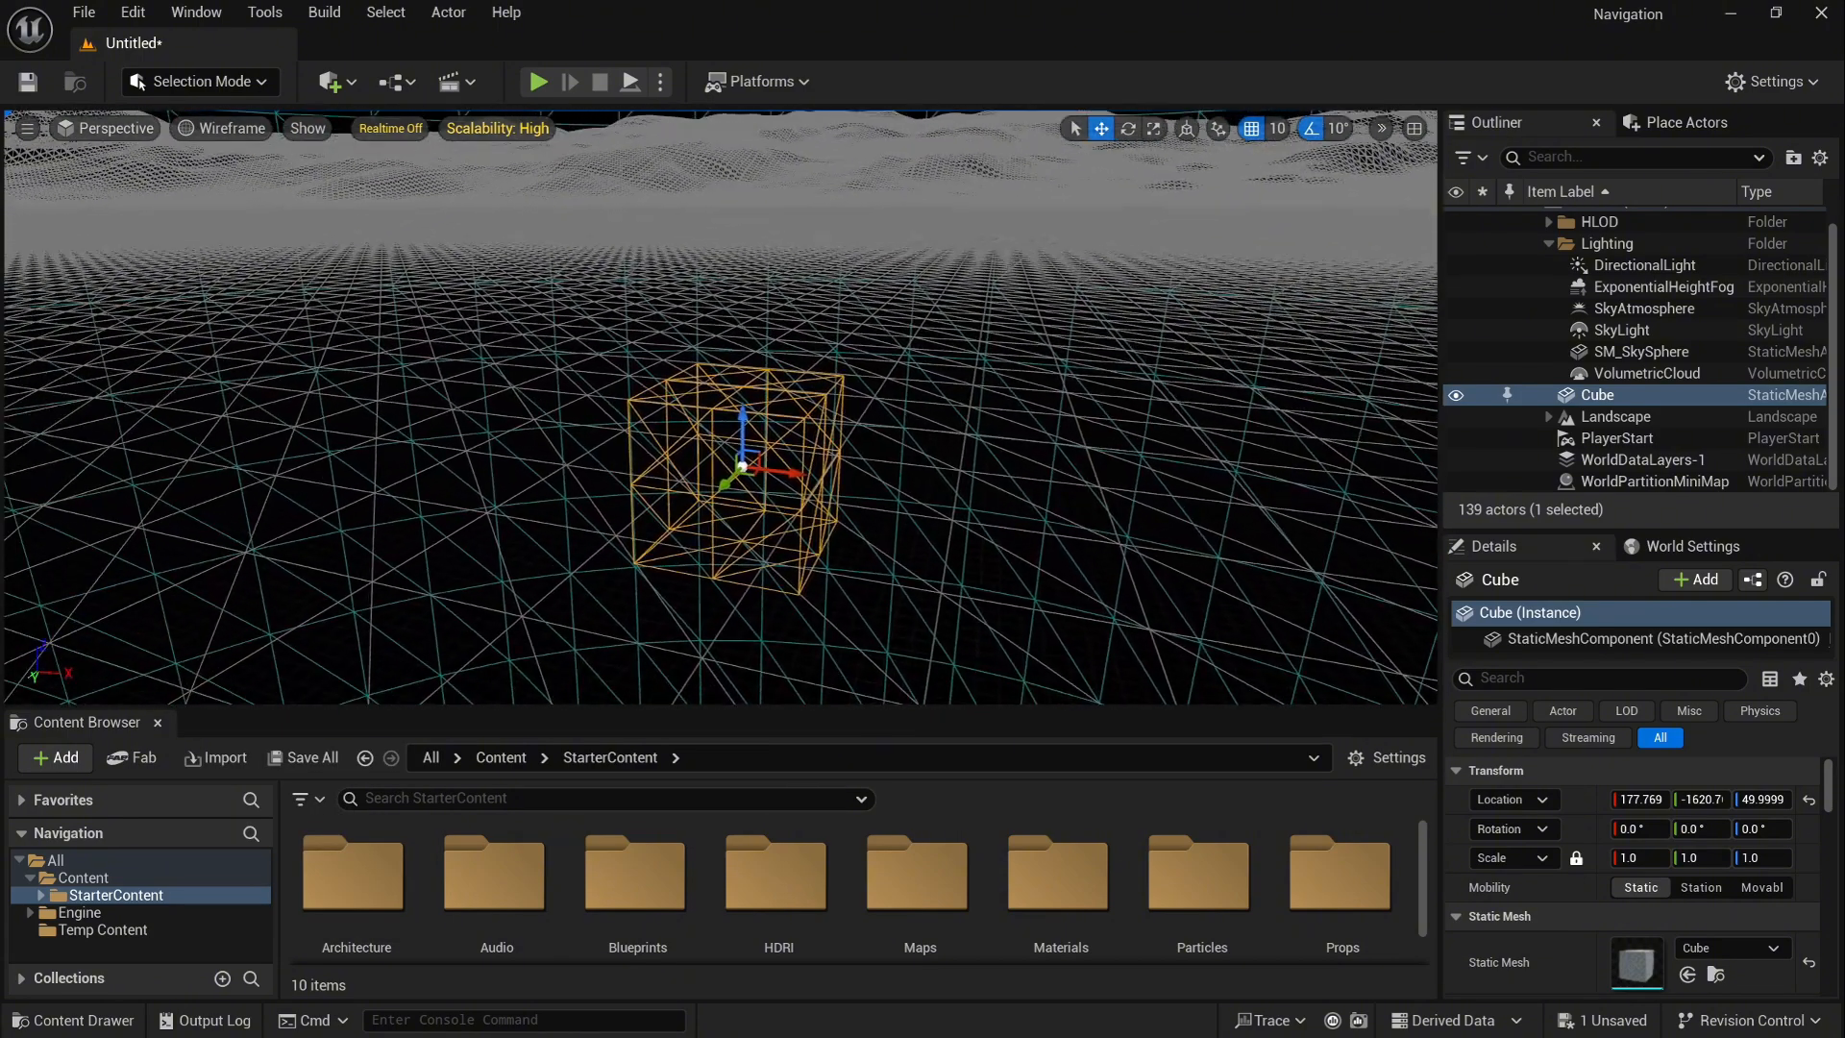
Step: Change the viewport's view mode to Detail Lighting and then to Lighting Only
left_click(228, 130)
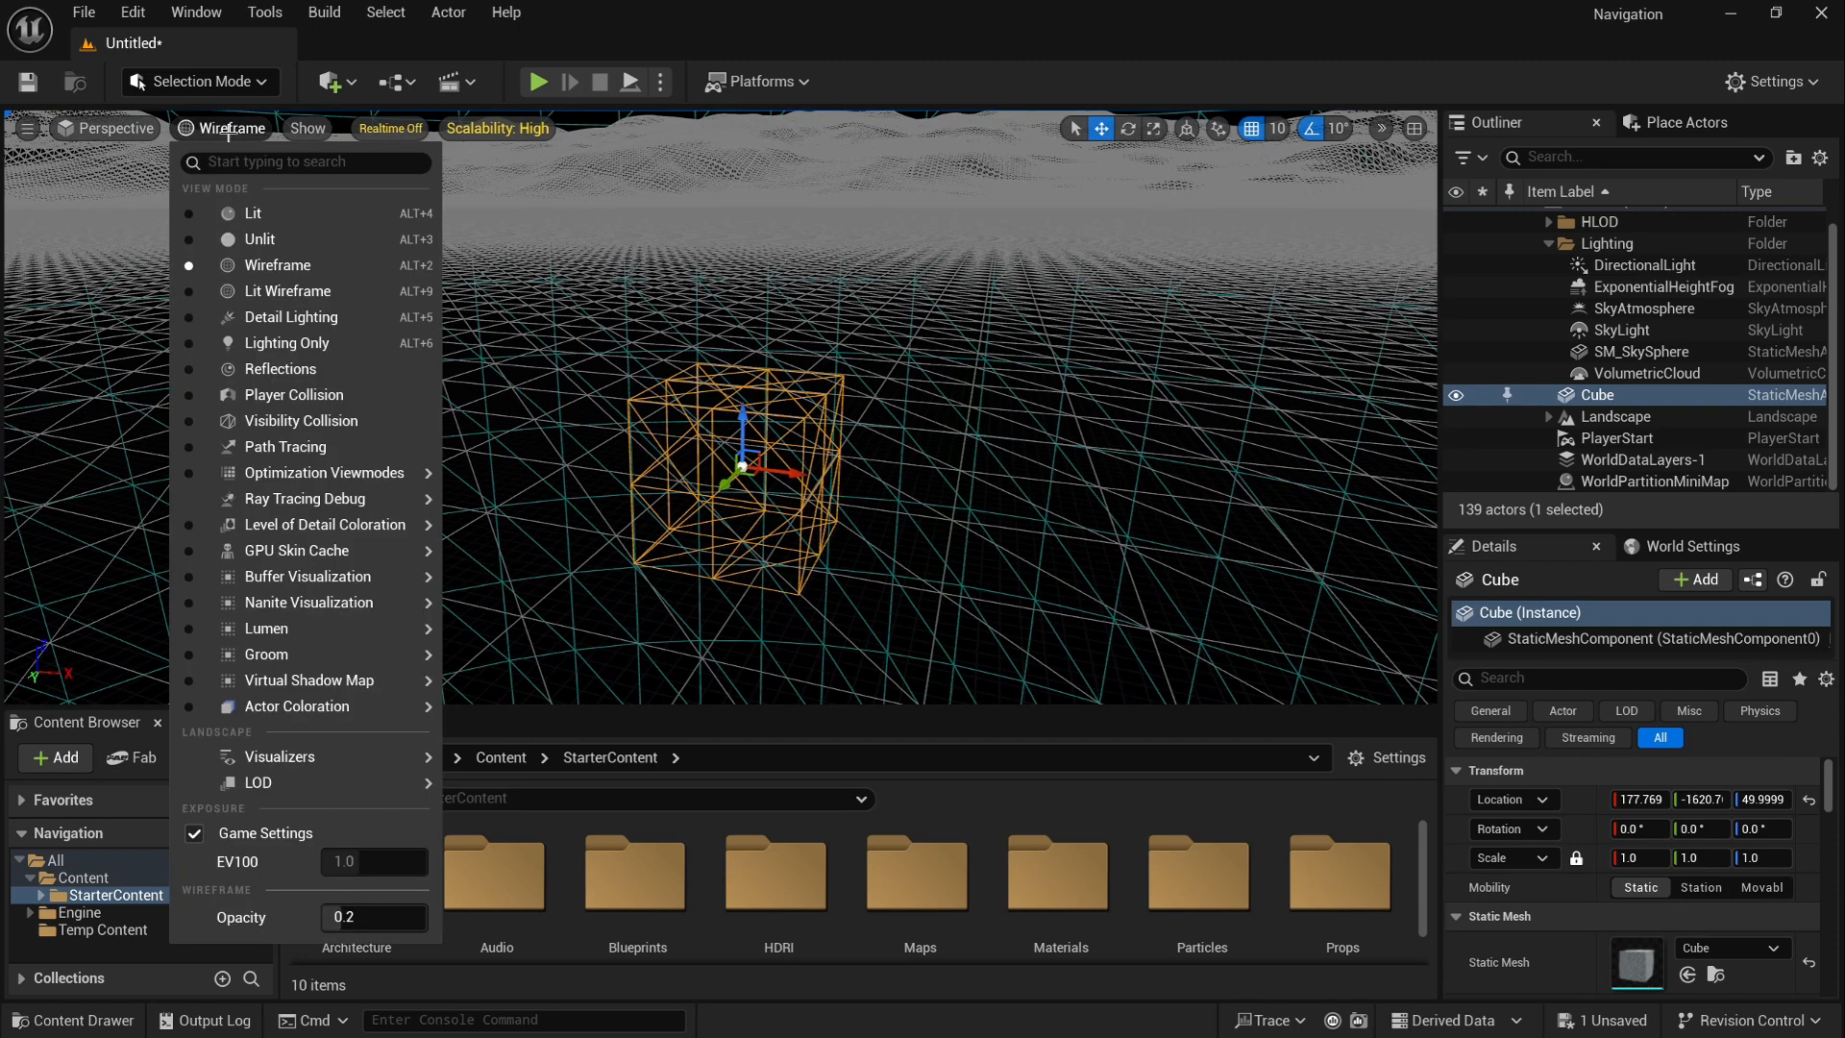
left_click(292, 321)
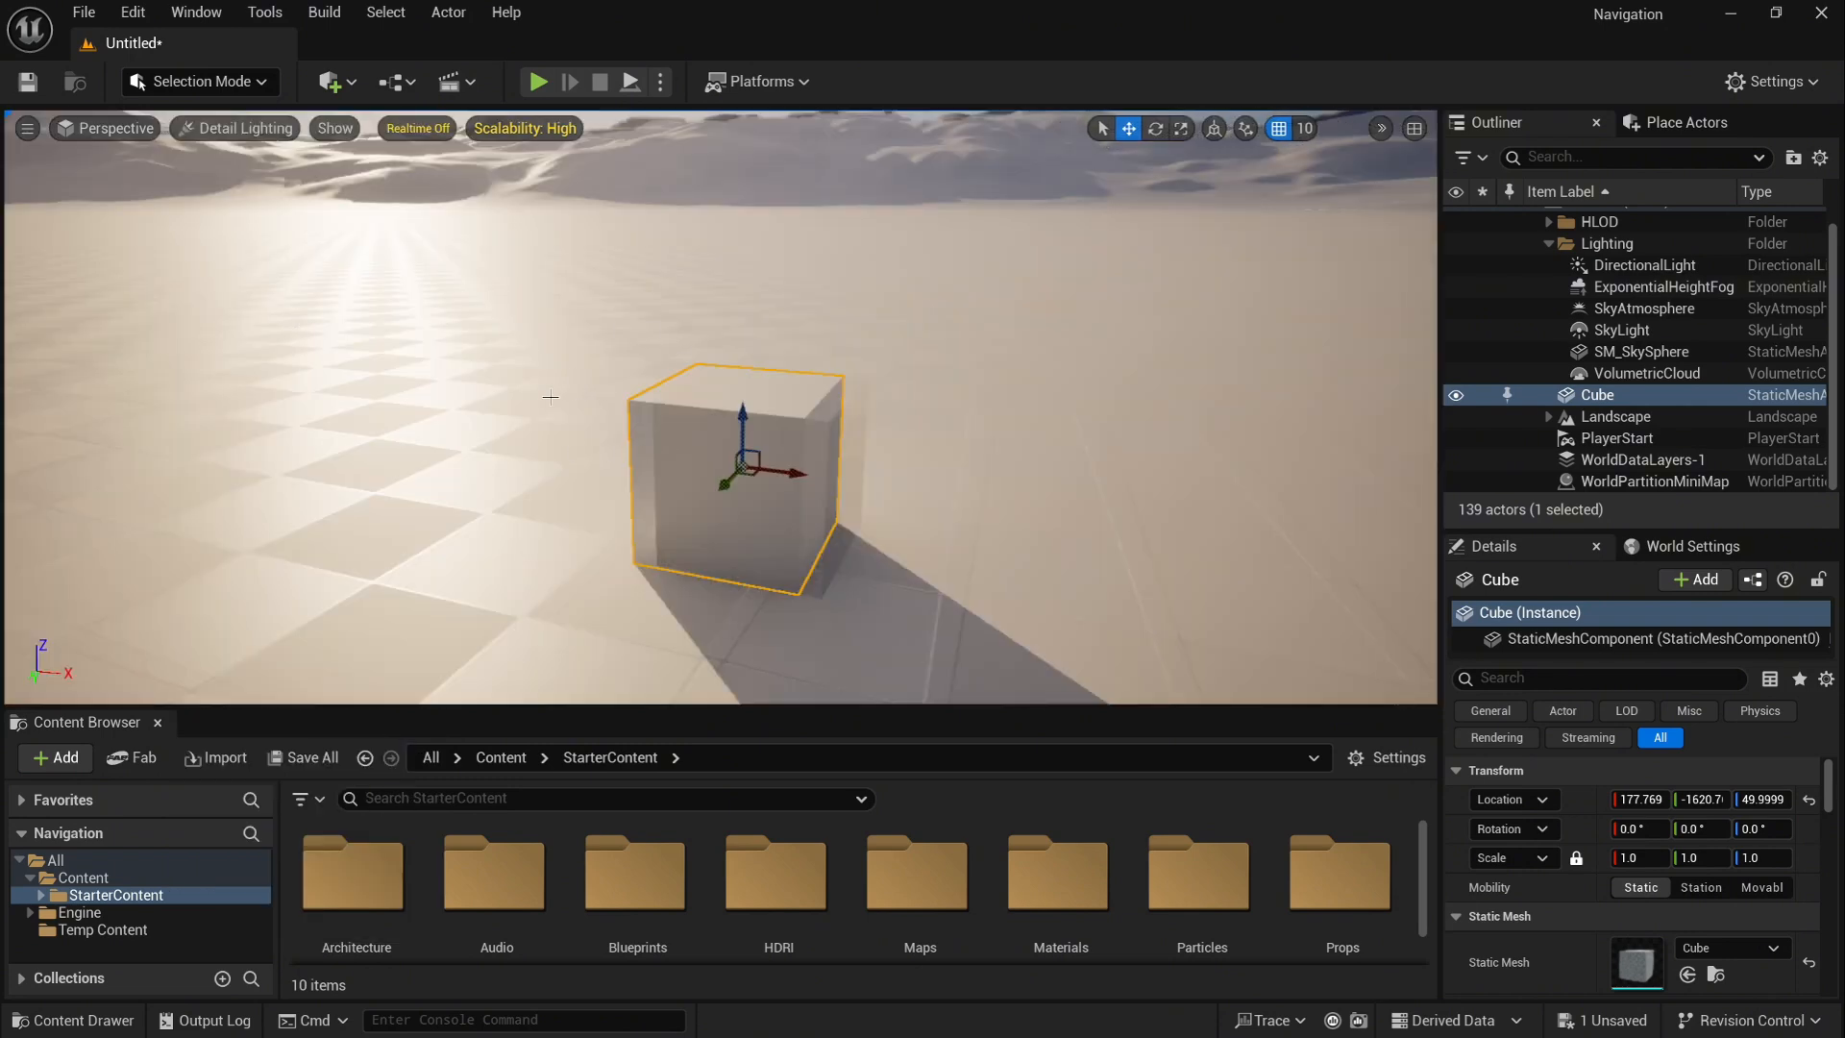
left_click(240, 128)
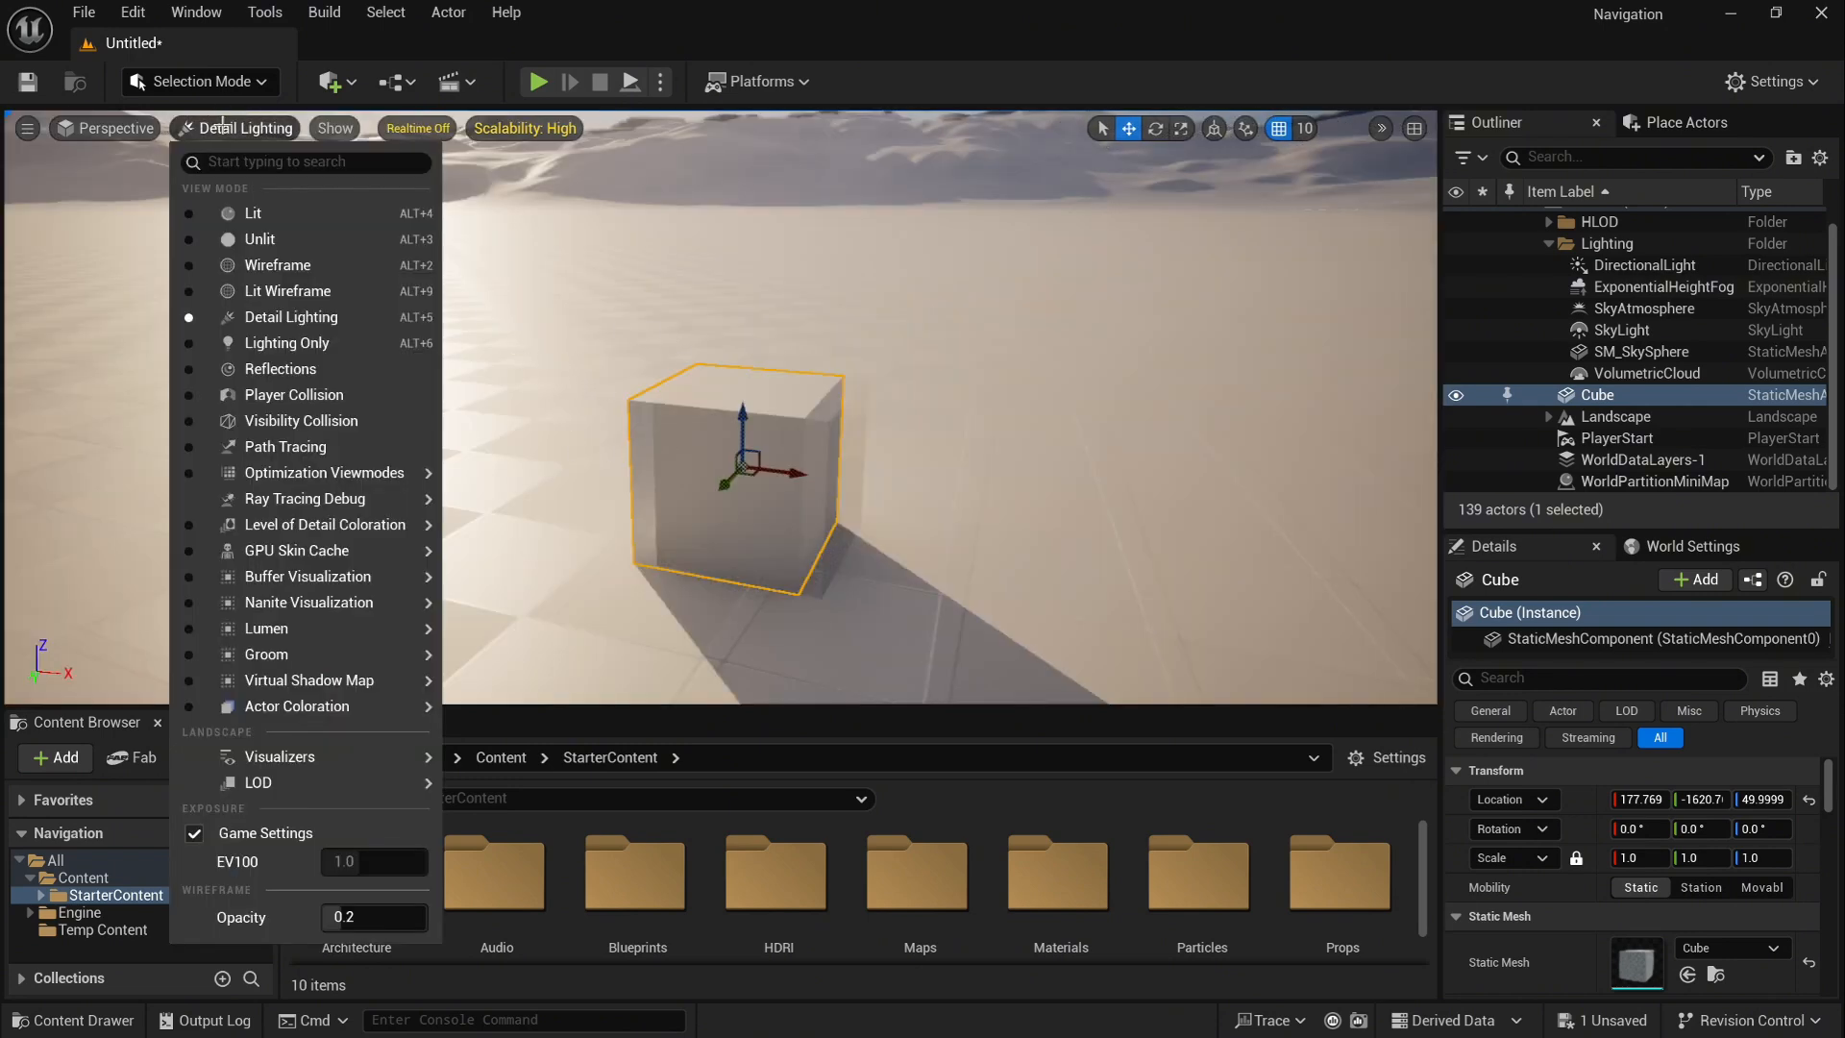
left_click(313, 342)
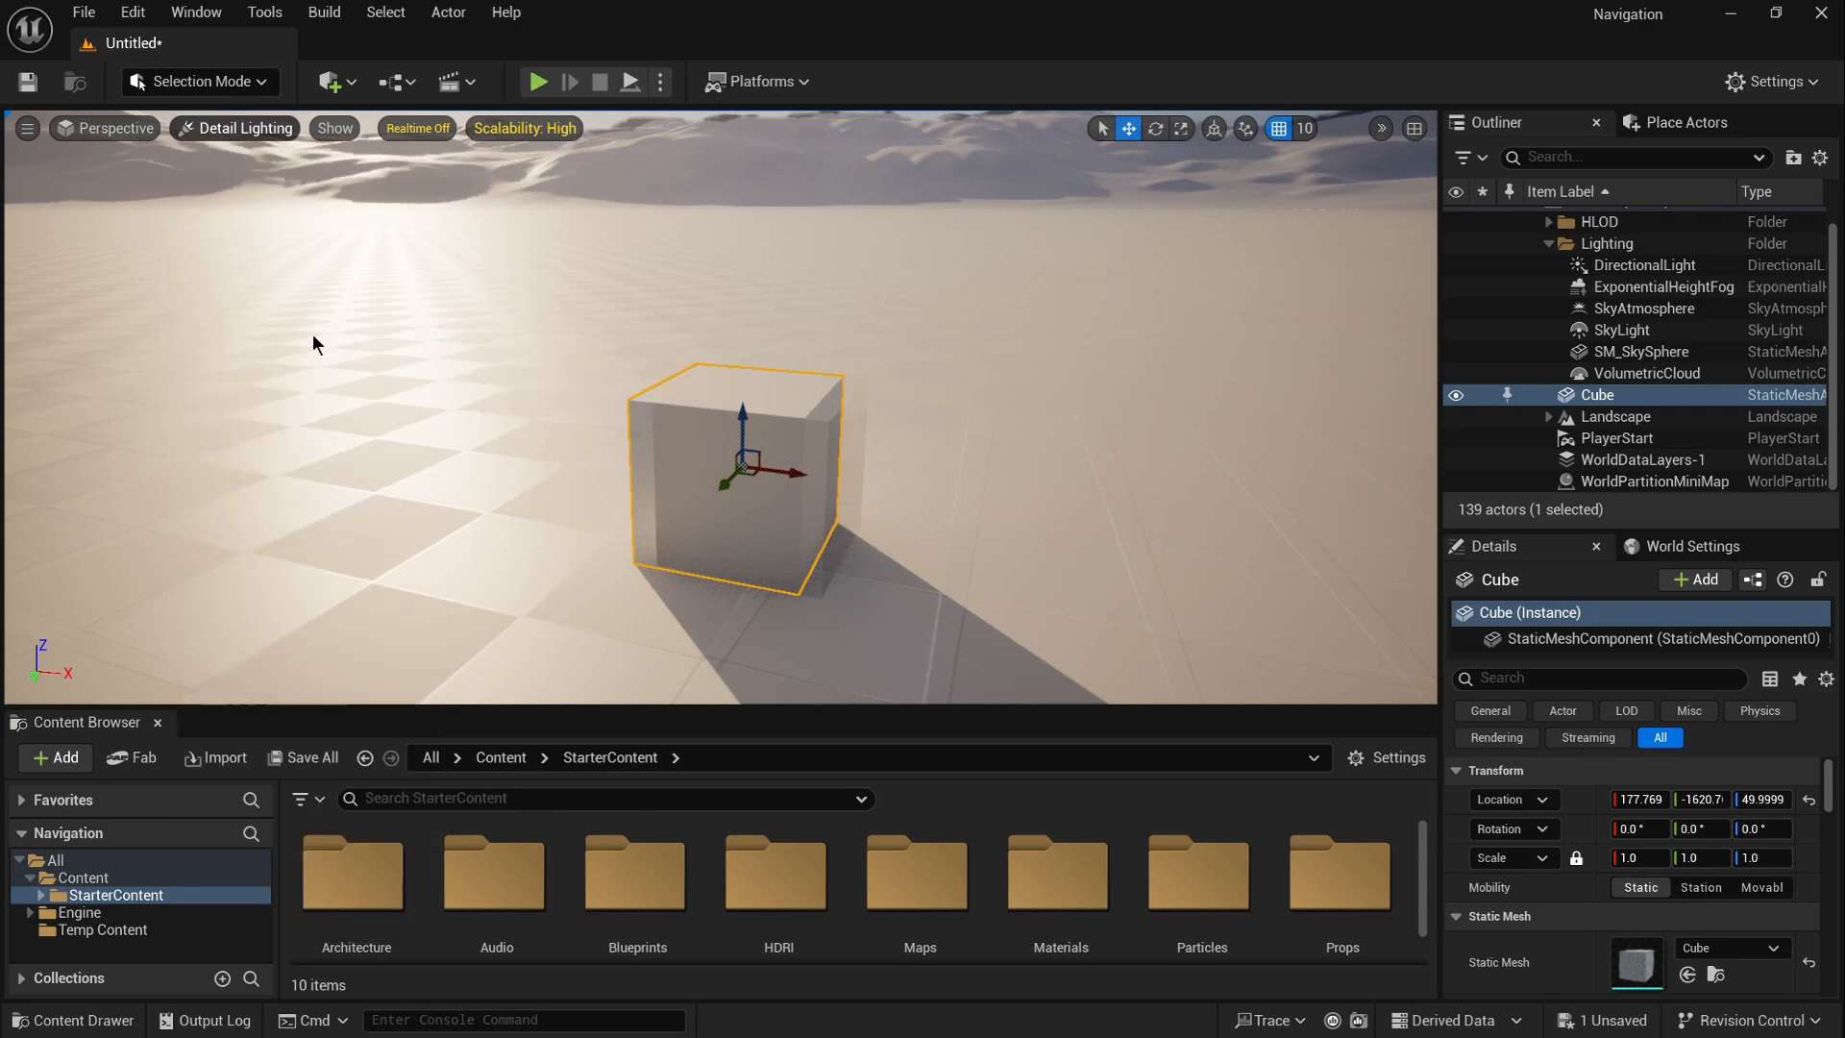
Step: Fly the camera around to the cube's shadowed side and return the viewport to Lit mode
key("d")
right_click_drag(528, 378, 278, 337)
key("q")
key("e")
key("f")
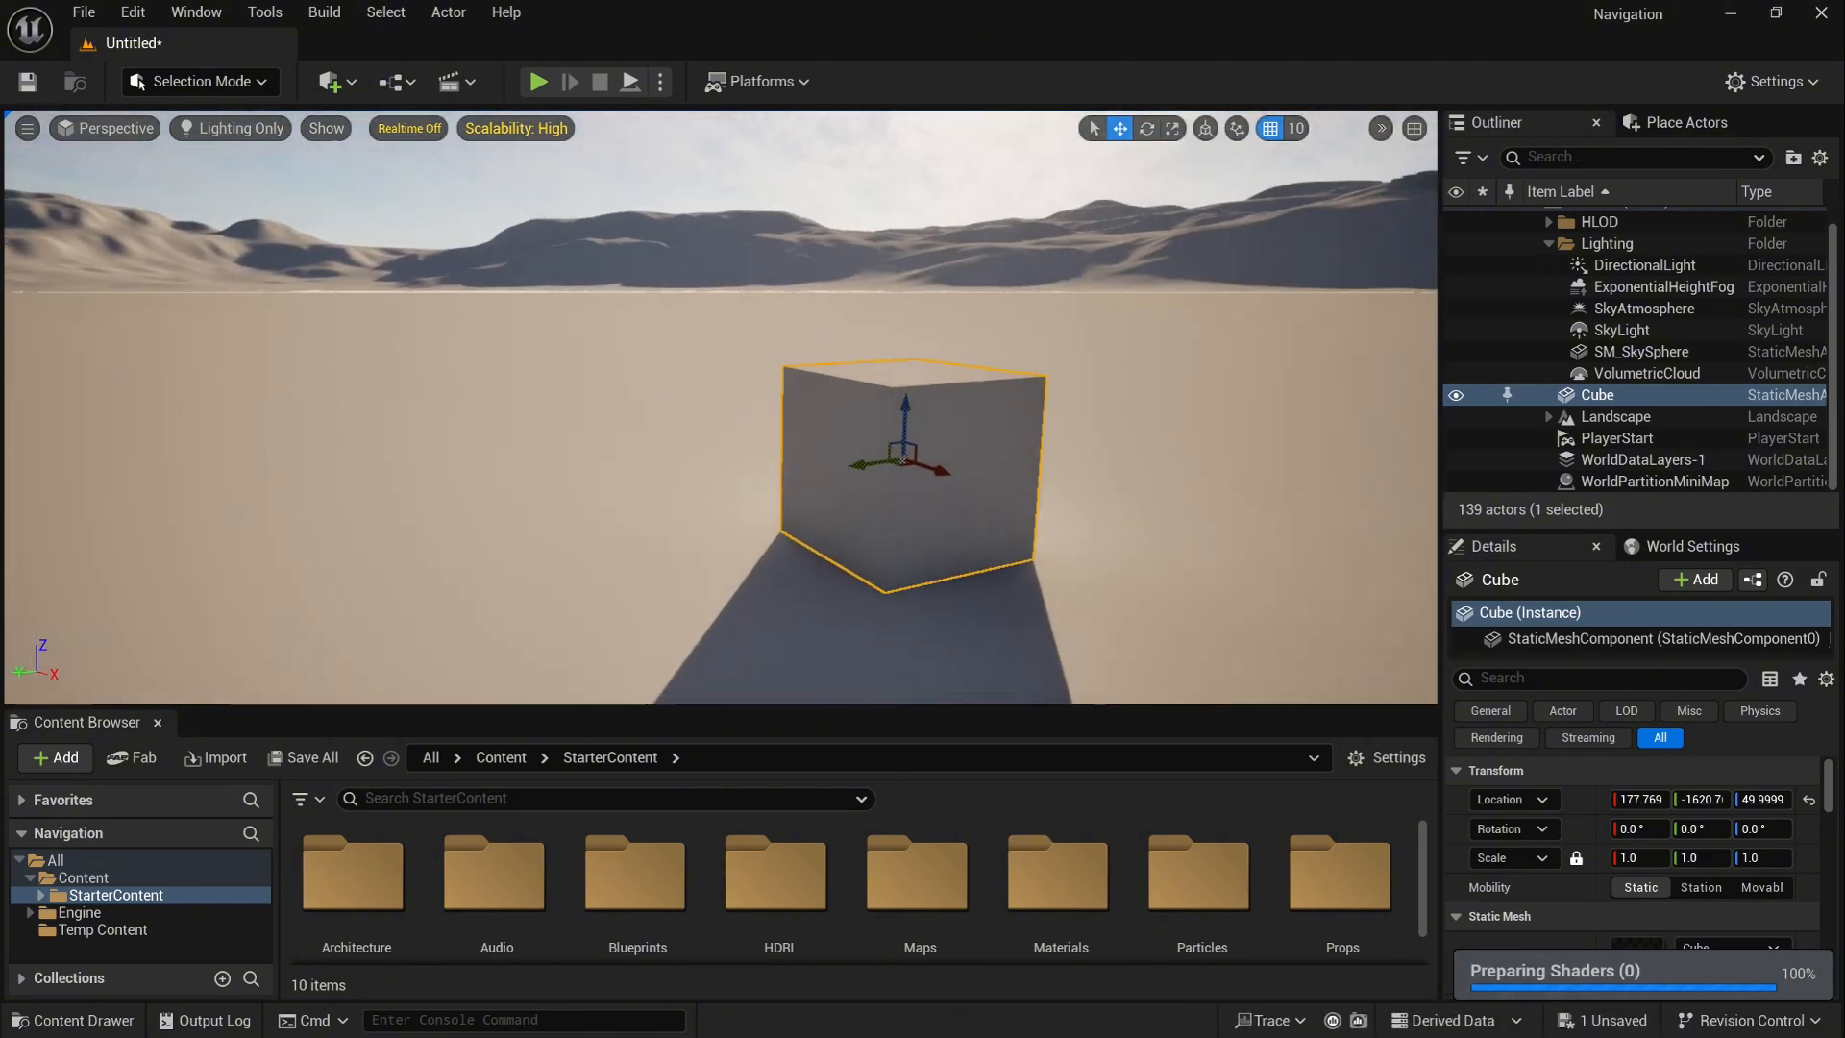
left_click(219, 131)
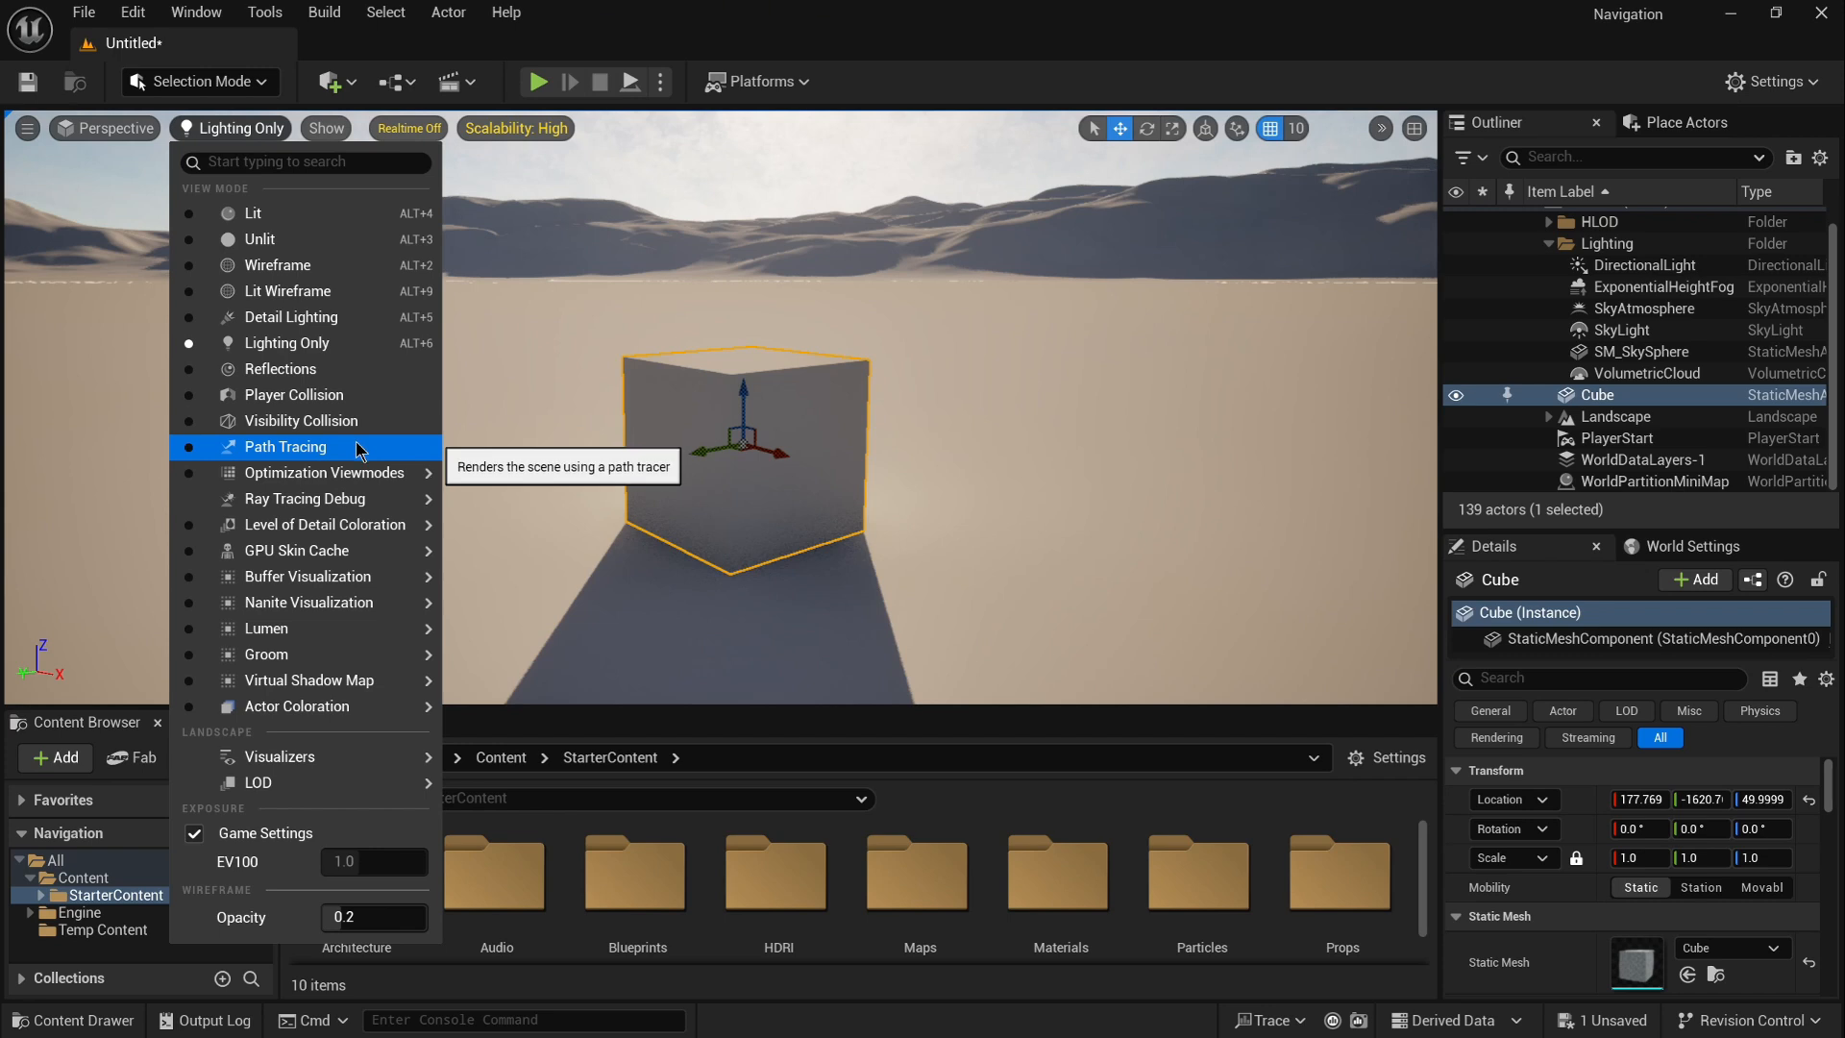
left_click(283, 225)
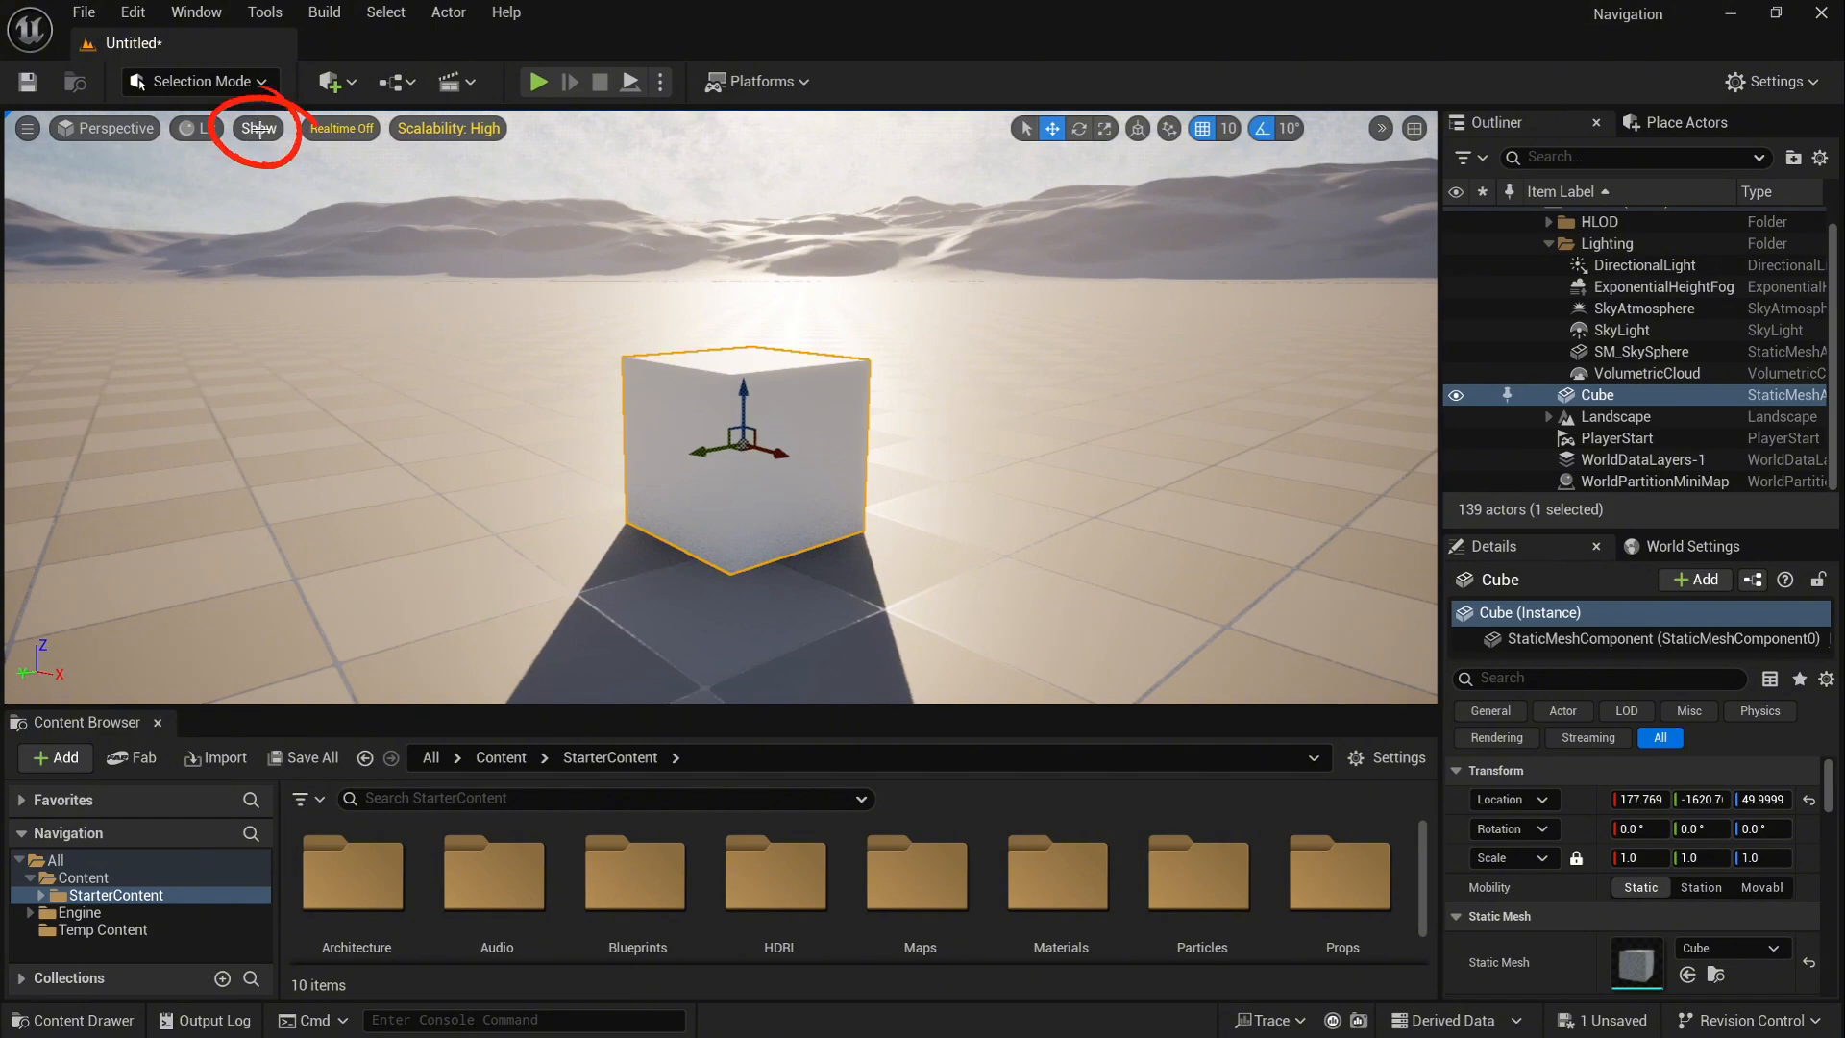
Step: Toggle the Grid show flag and turn realtime rendering on for the viewport
left_click(259, 129)
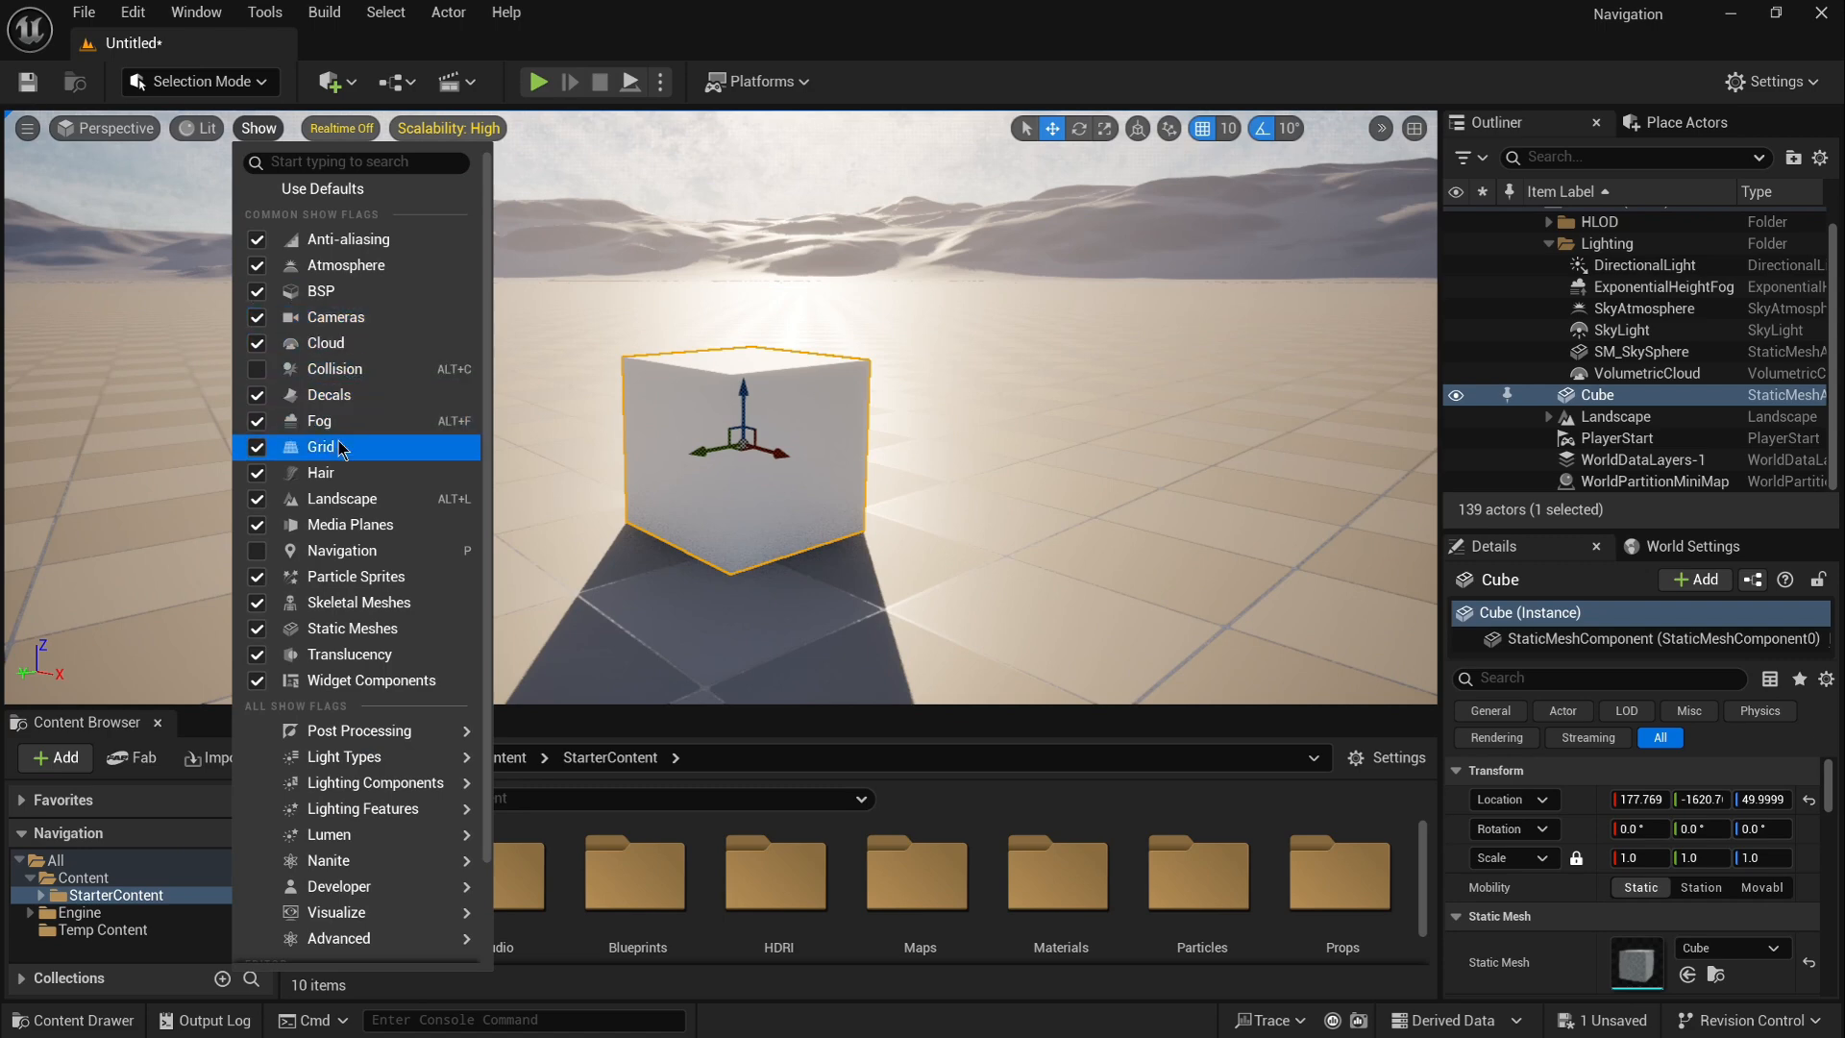
left_click(257, 447)
left_click(348, 128)
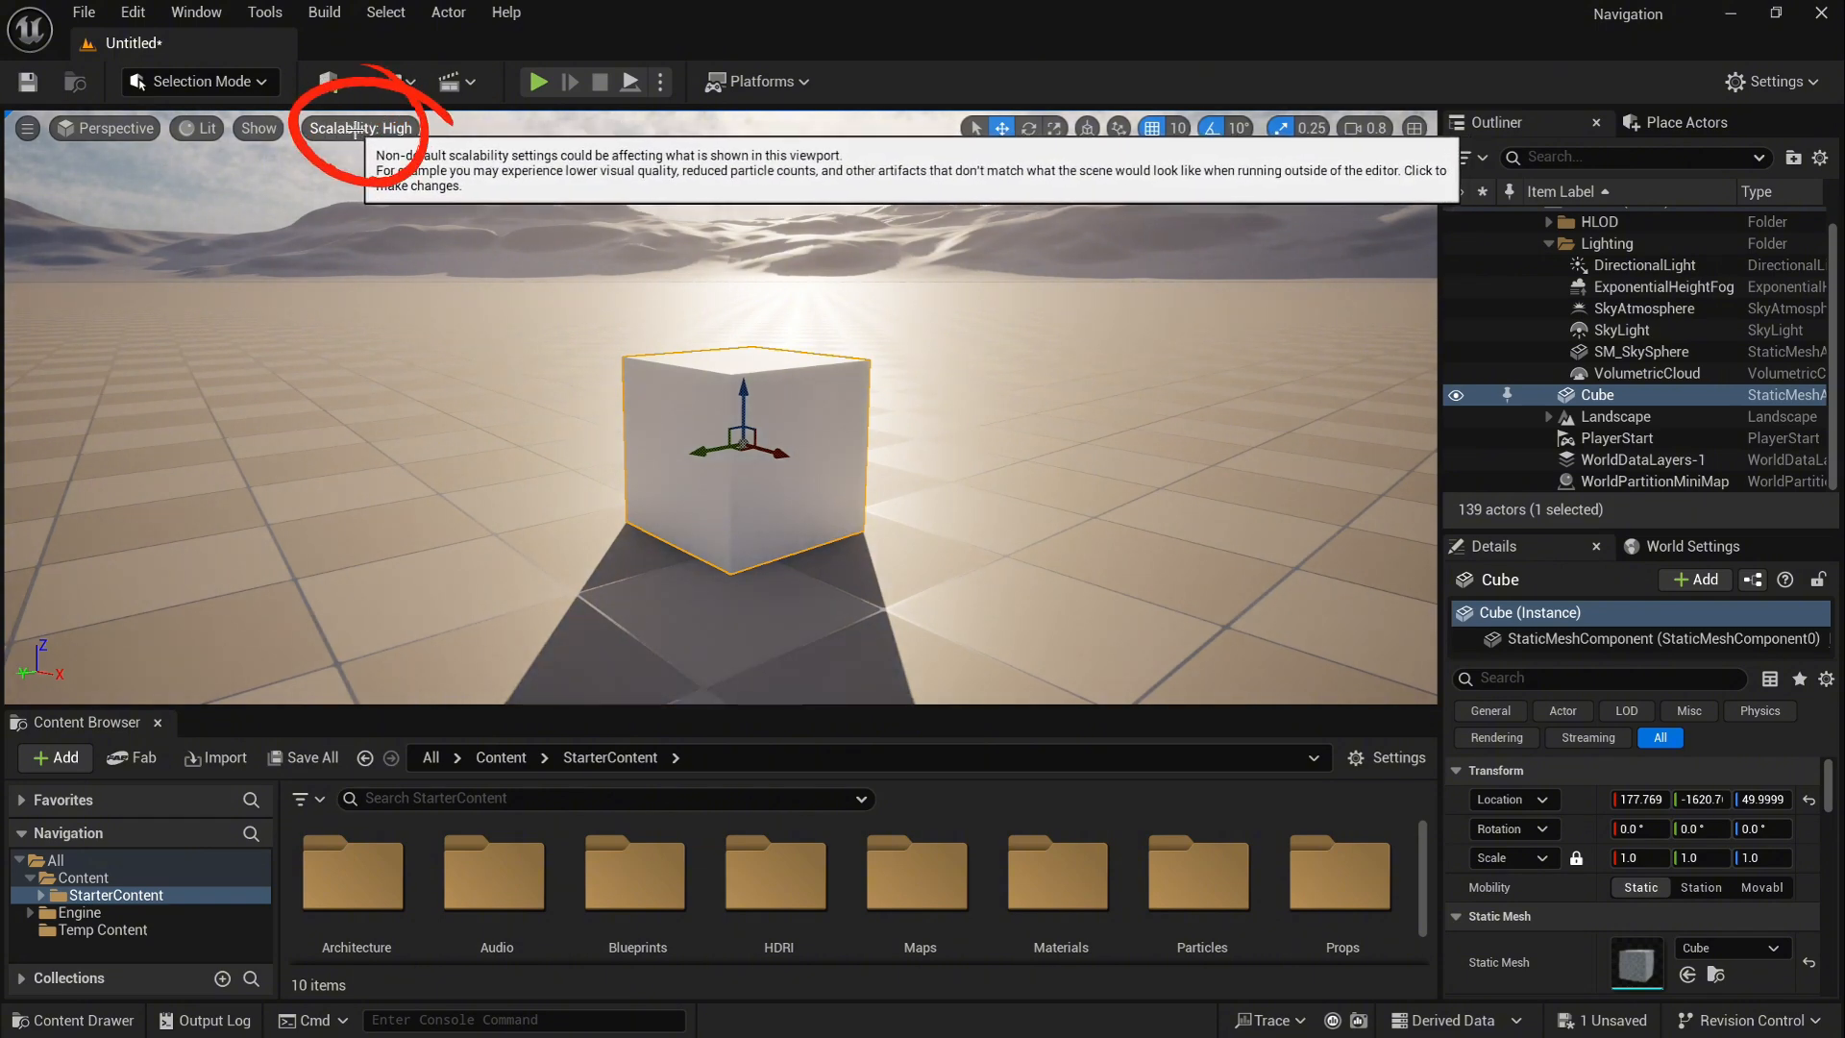
Step: Set all scalability groups to the Cinematic quality level
left_click(356, 129)
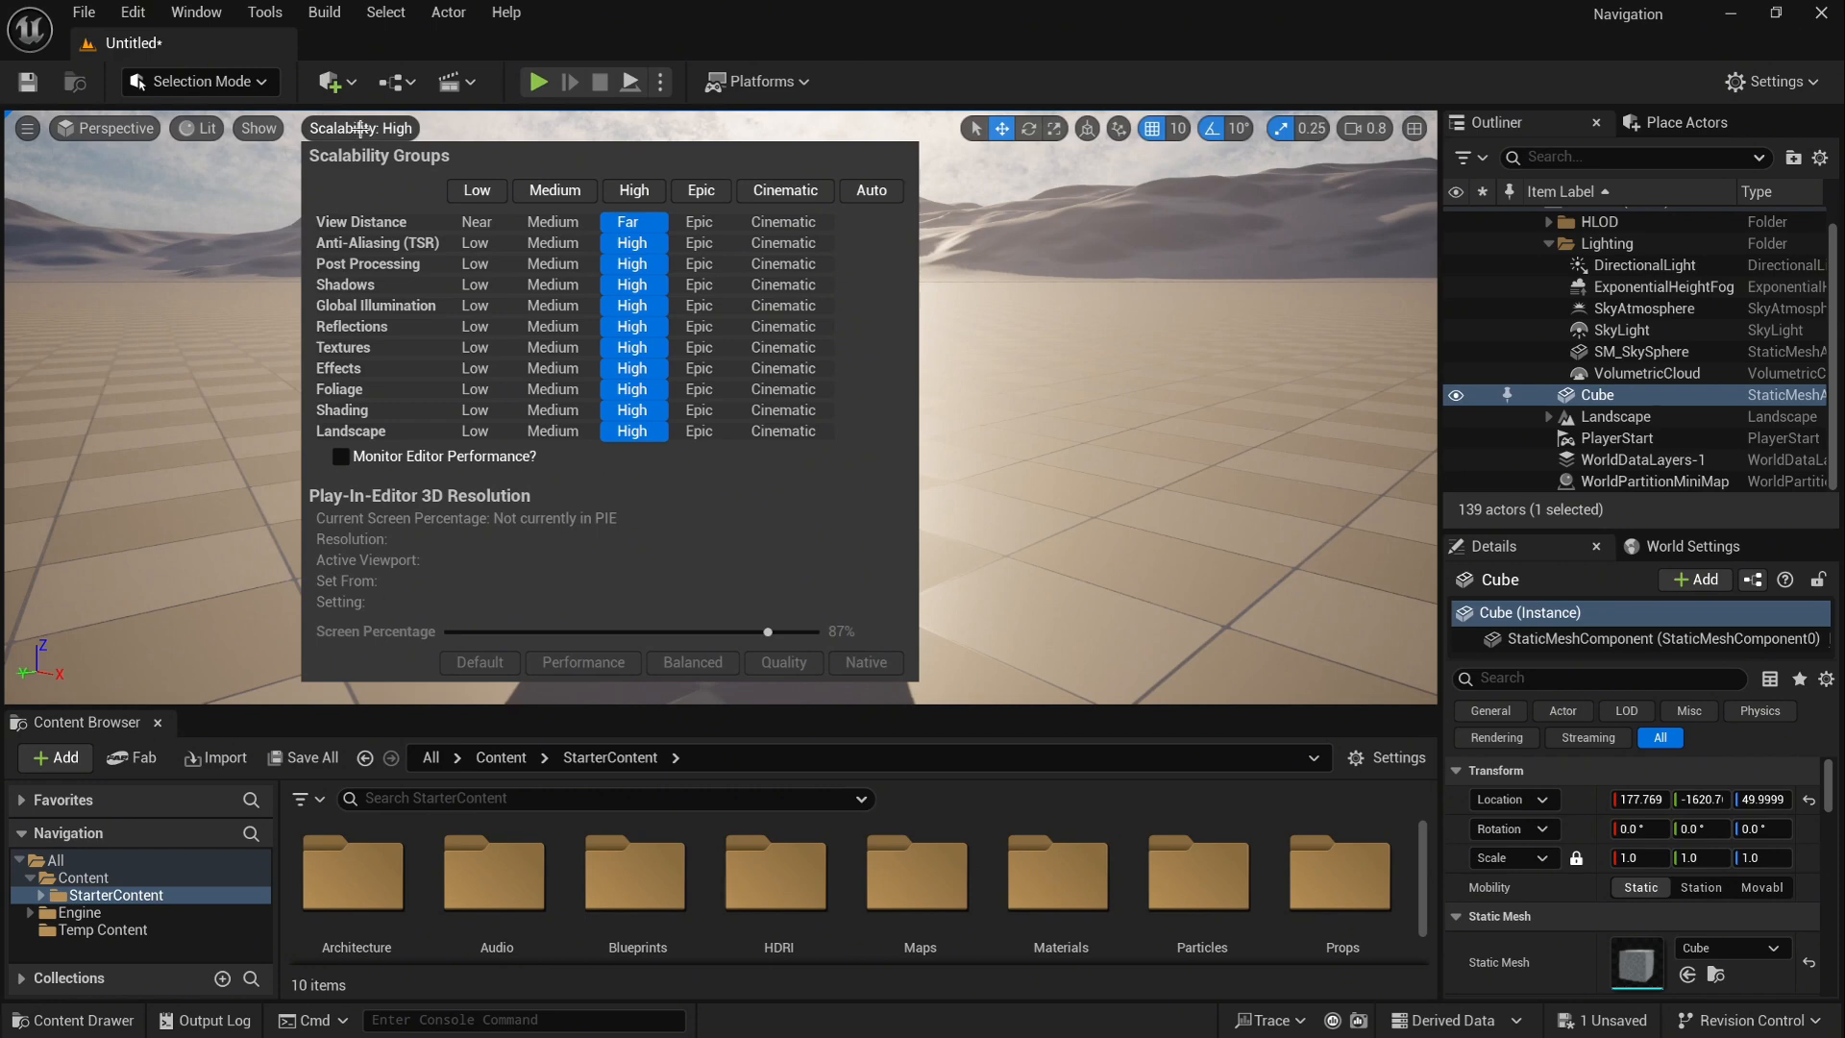
left_click(779, 194)
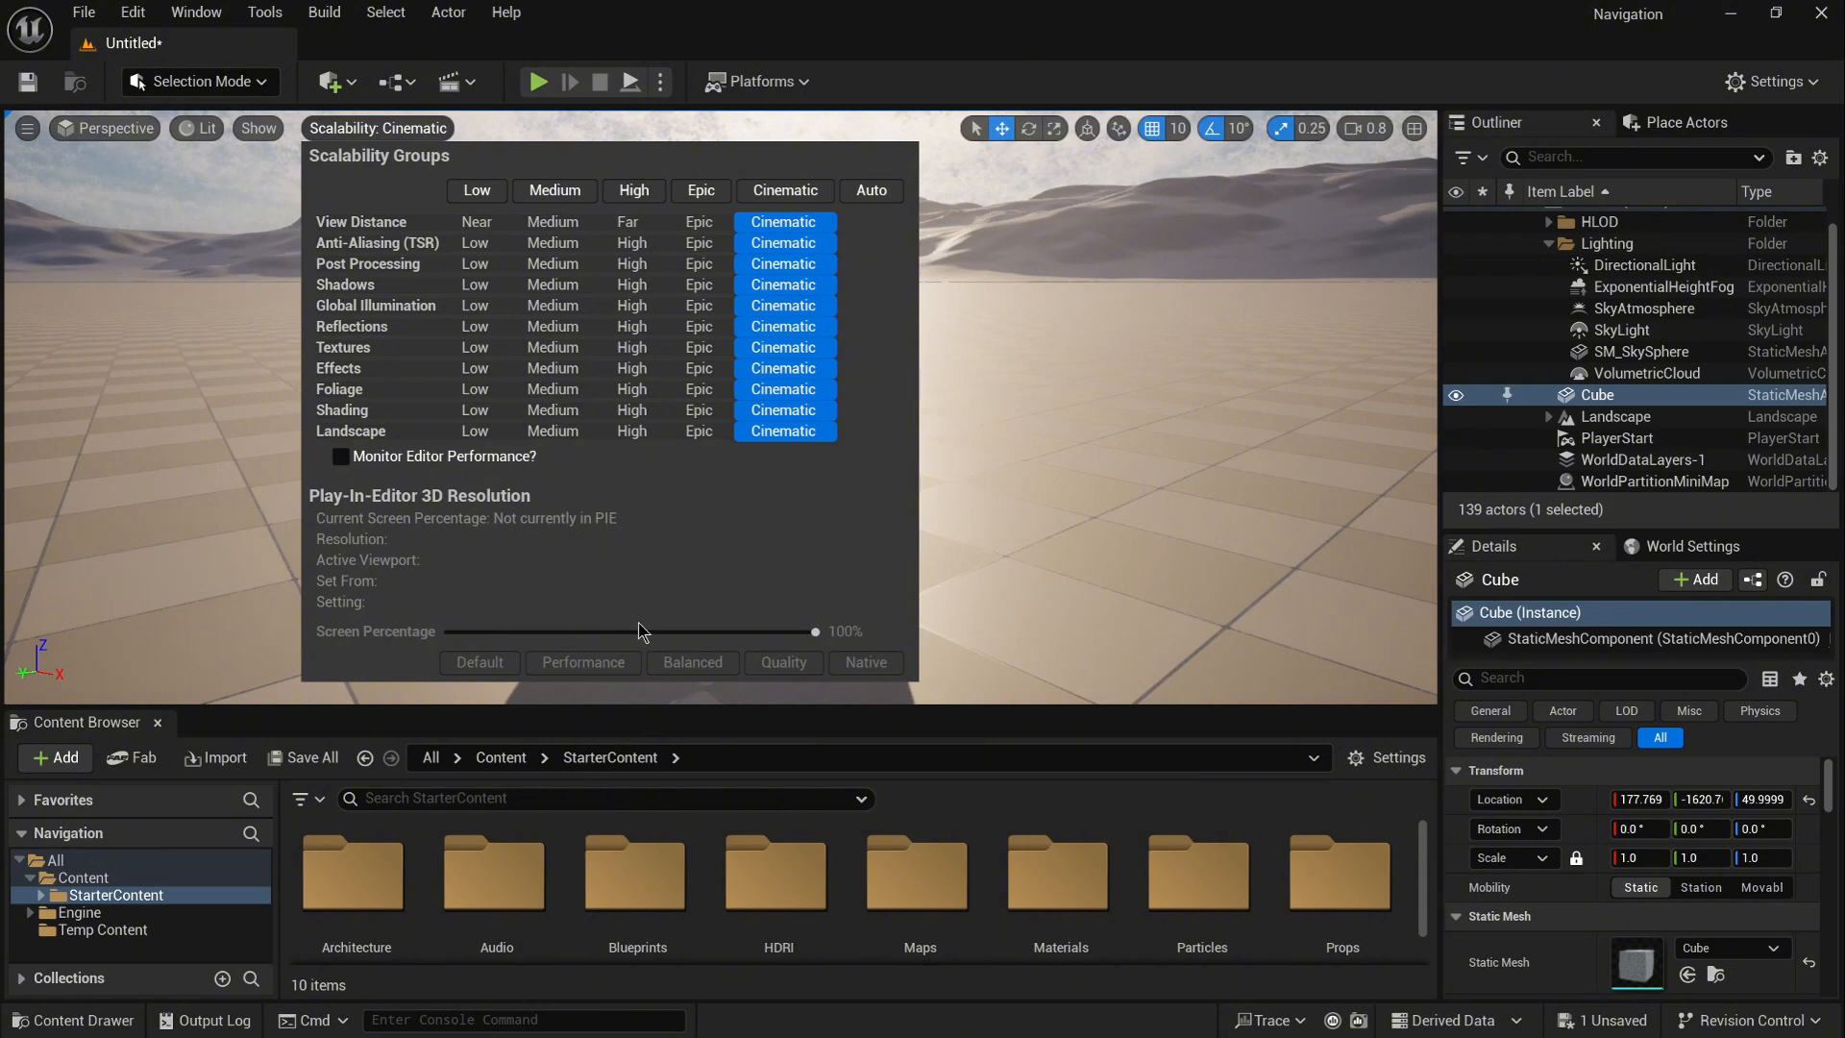
left_click(846, 38)
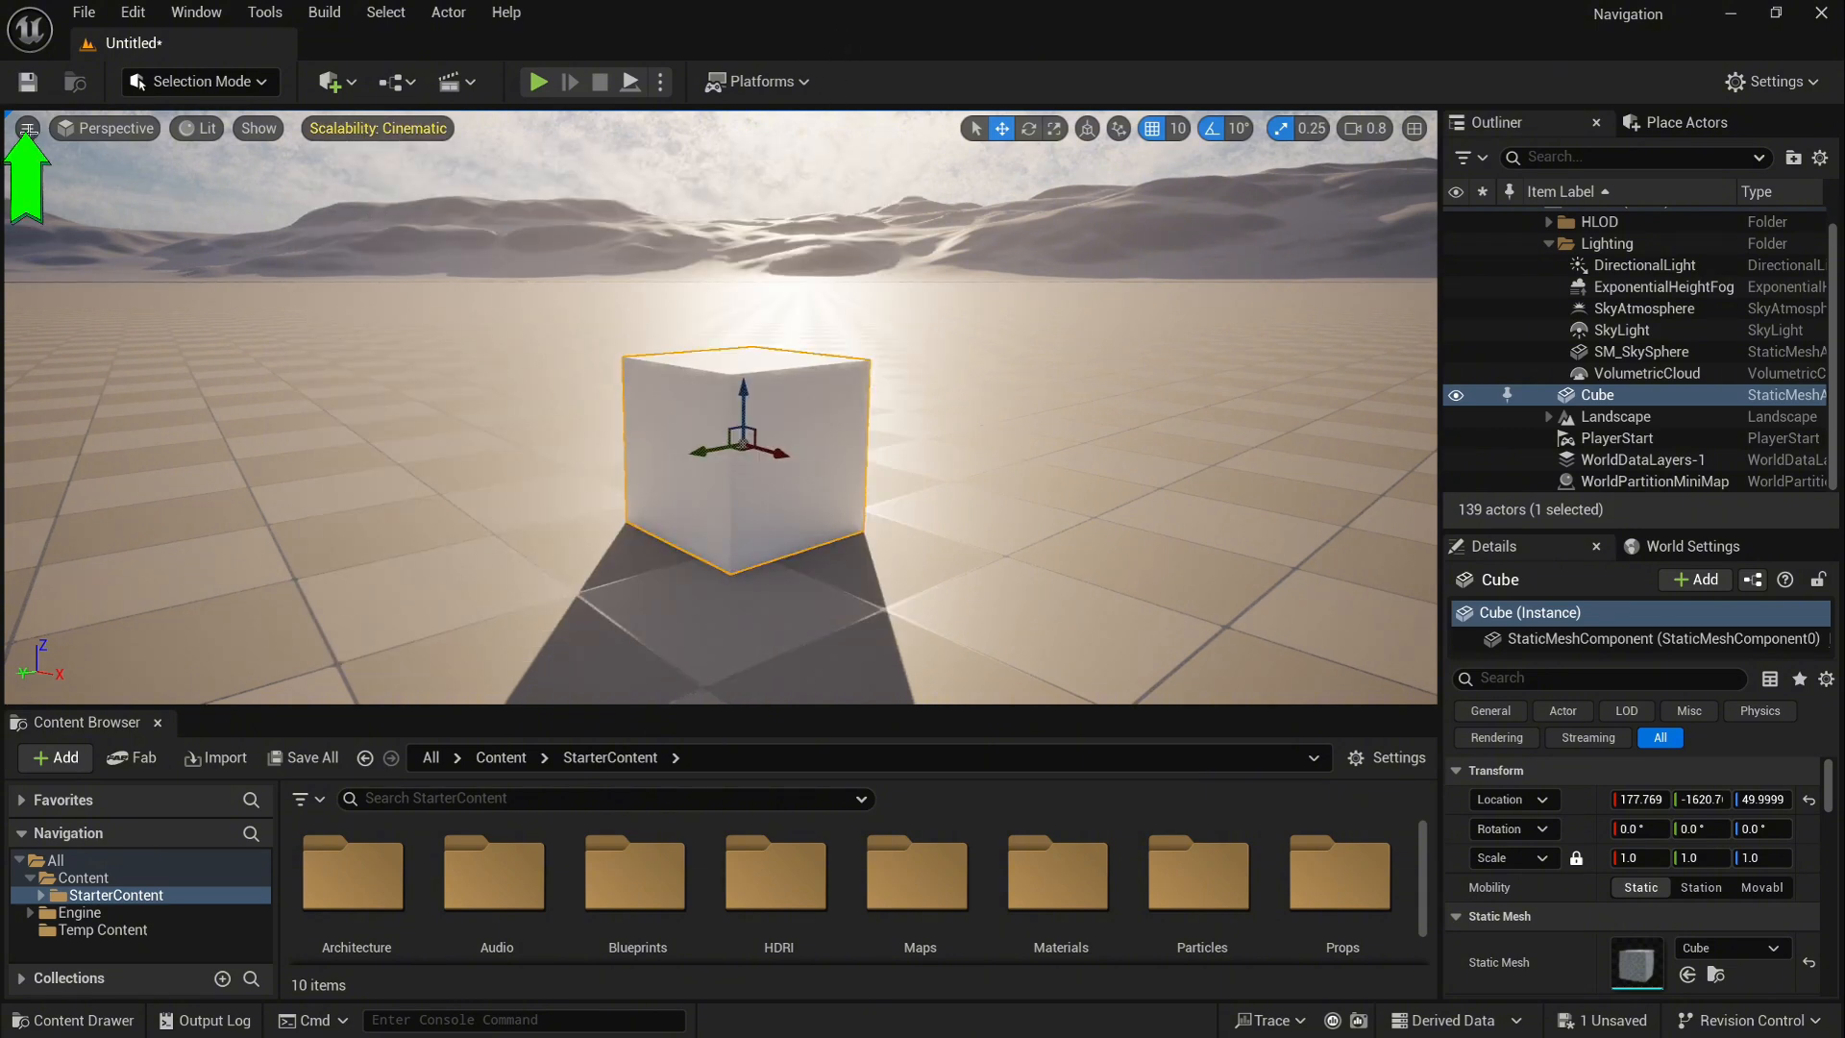
Step: Turn on the FPS display for the viewport
left_click(28, 129)
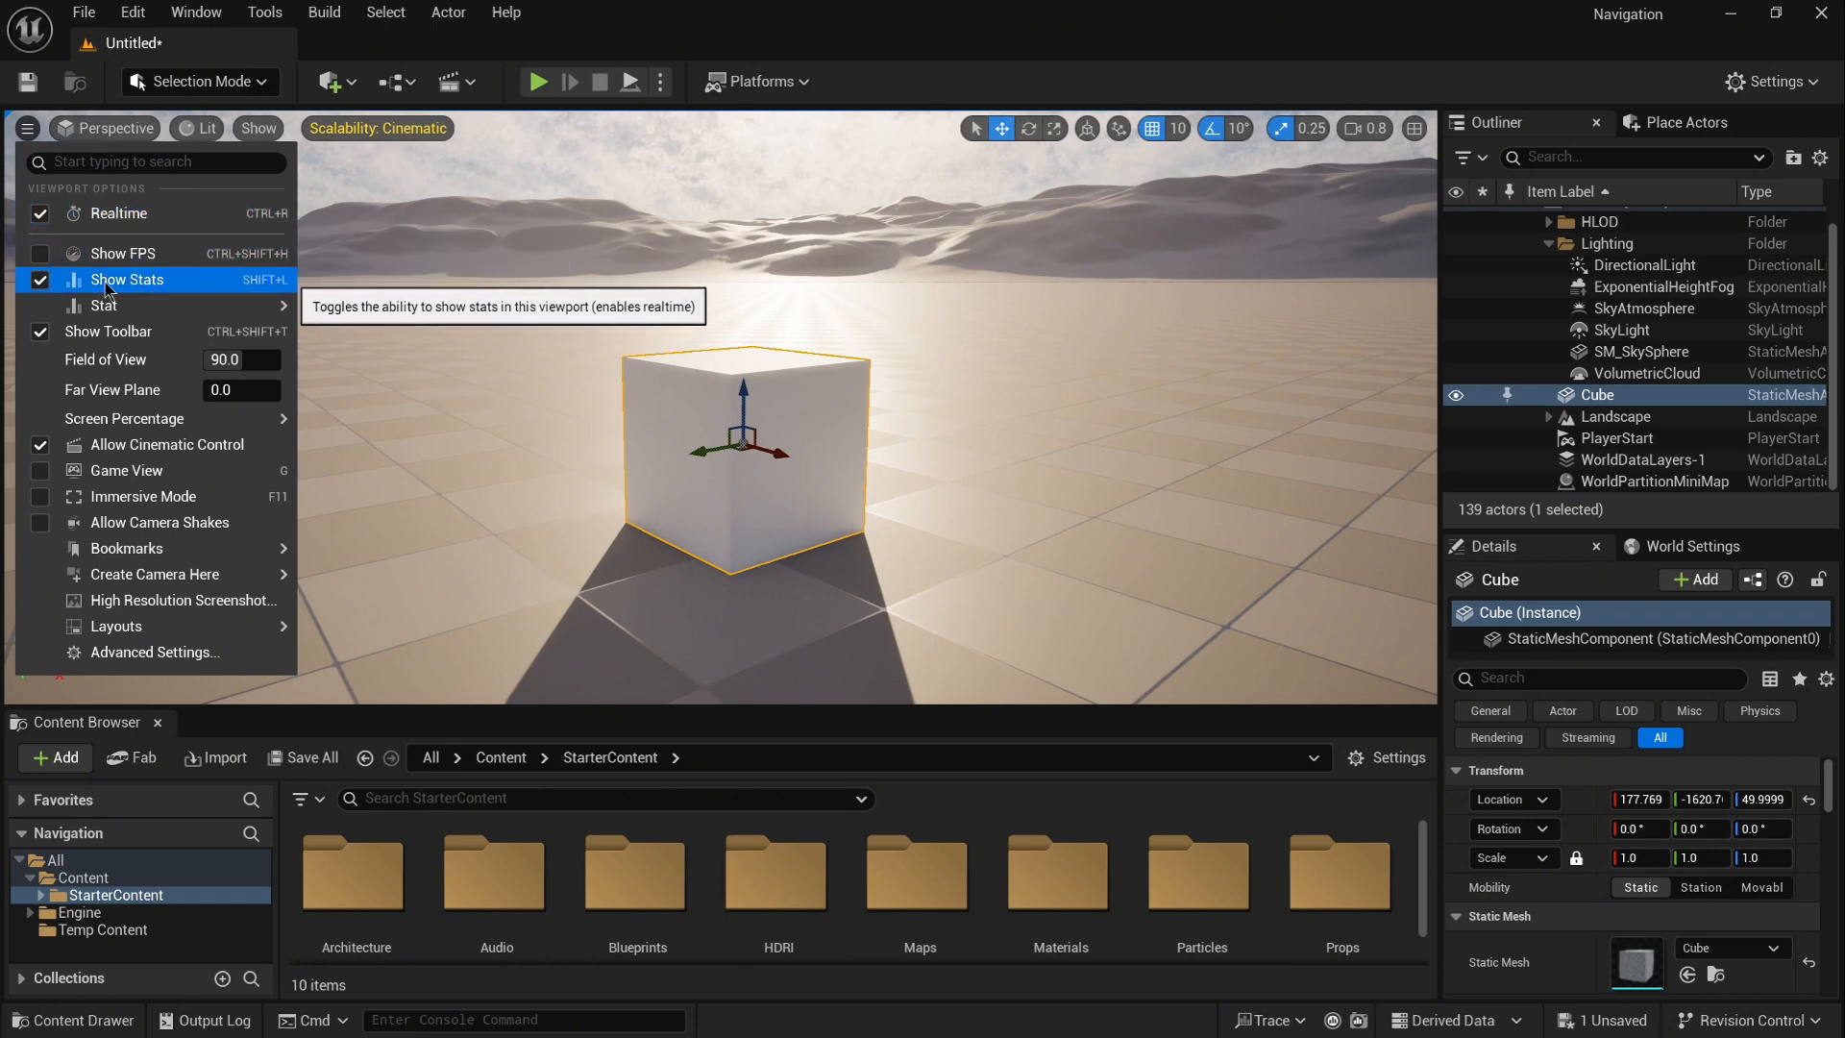
left_click(45, 257)
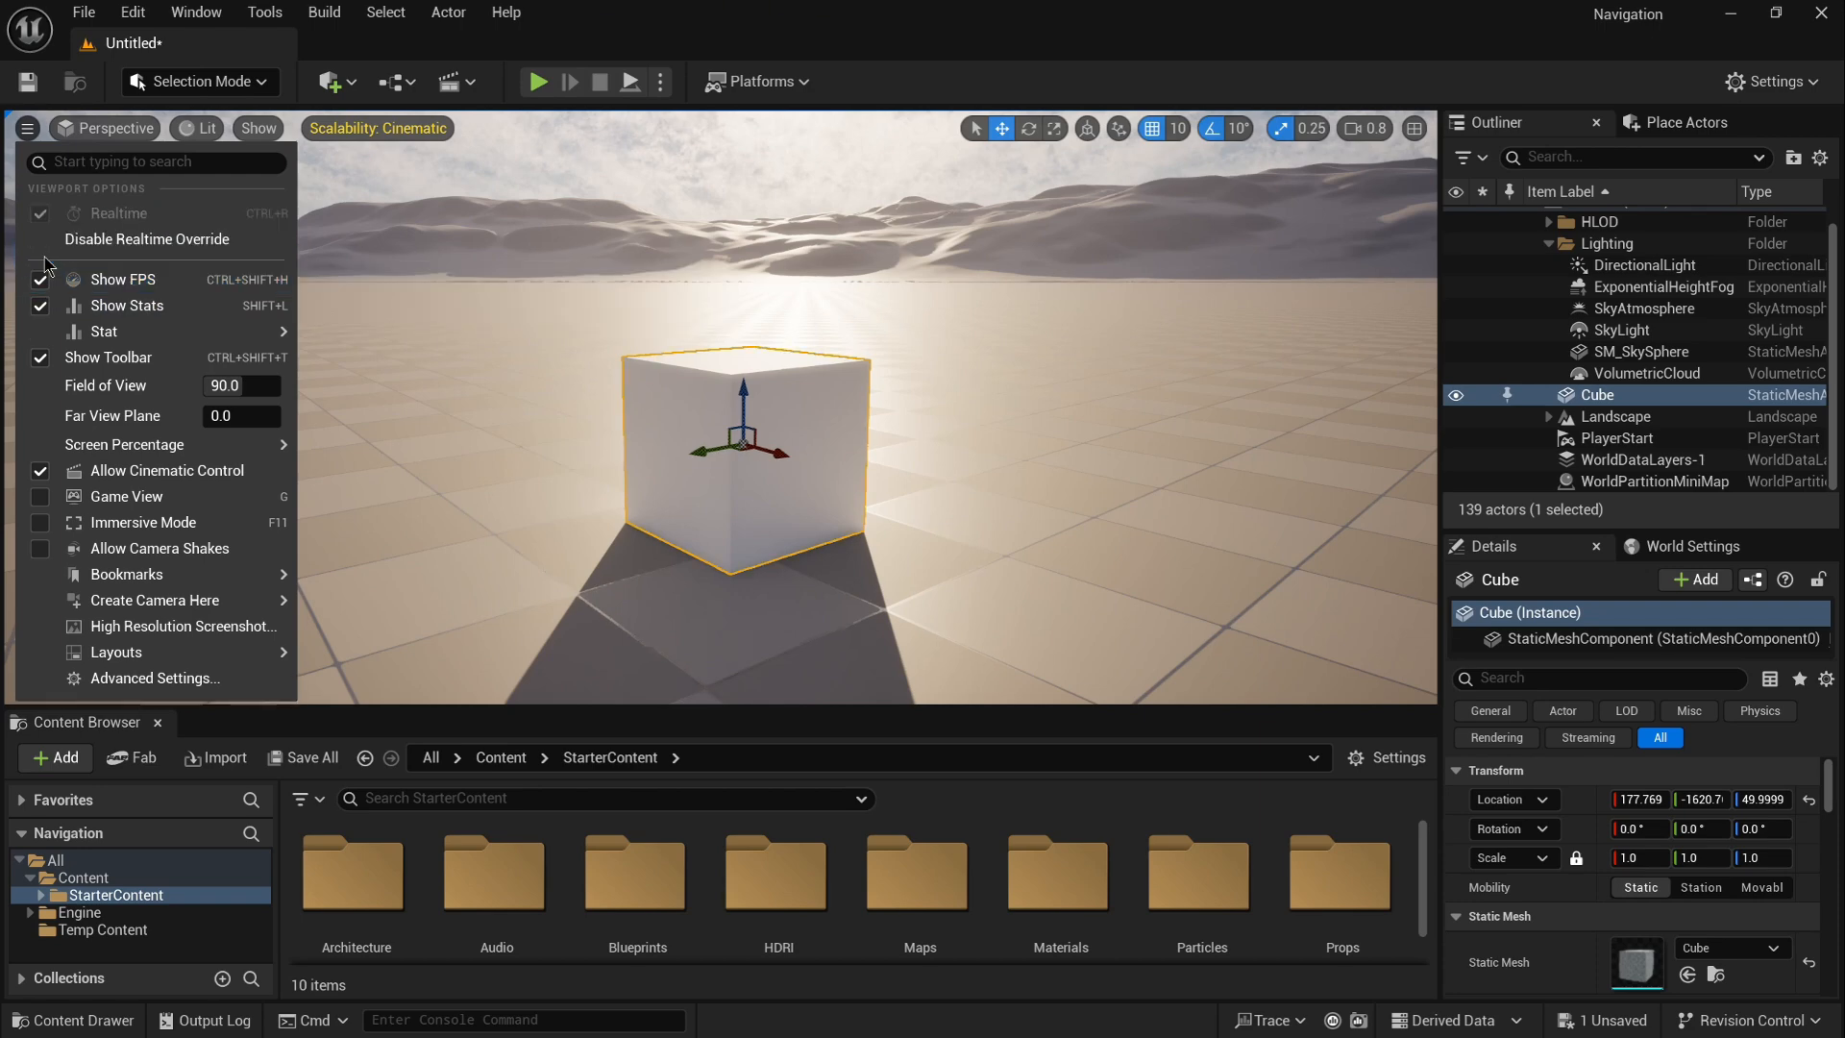
left_click(397, 282)
left_click(1370, 231)
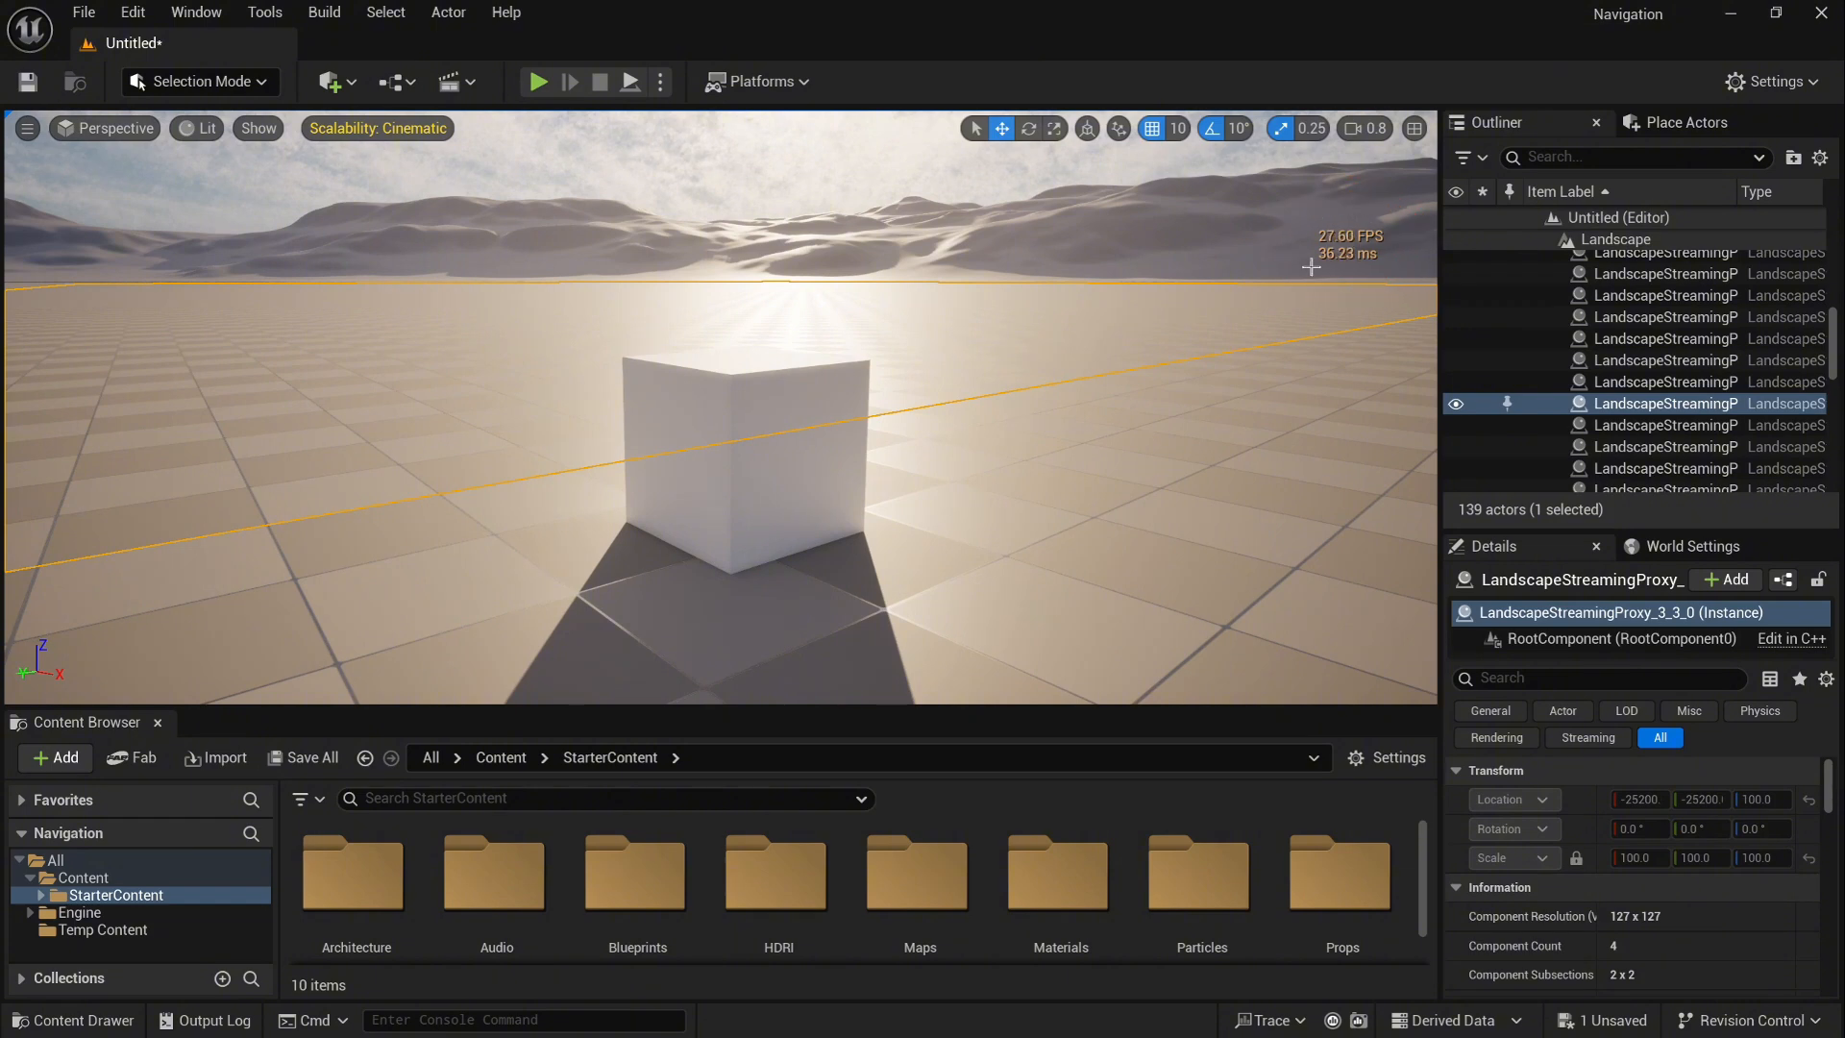
Step: Enable the viewport's custom screen percentage override and set the screen percentage to 100
left_click(27, 130)
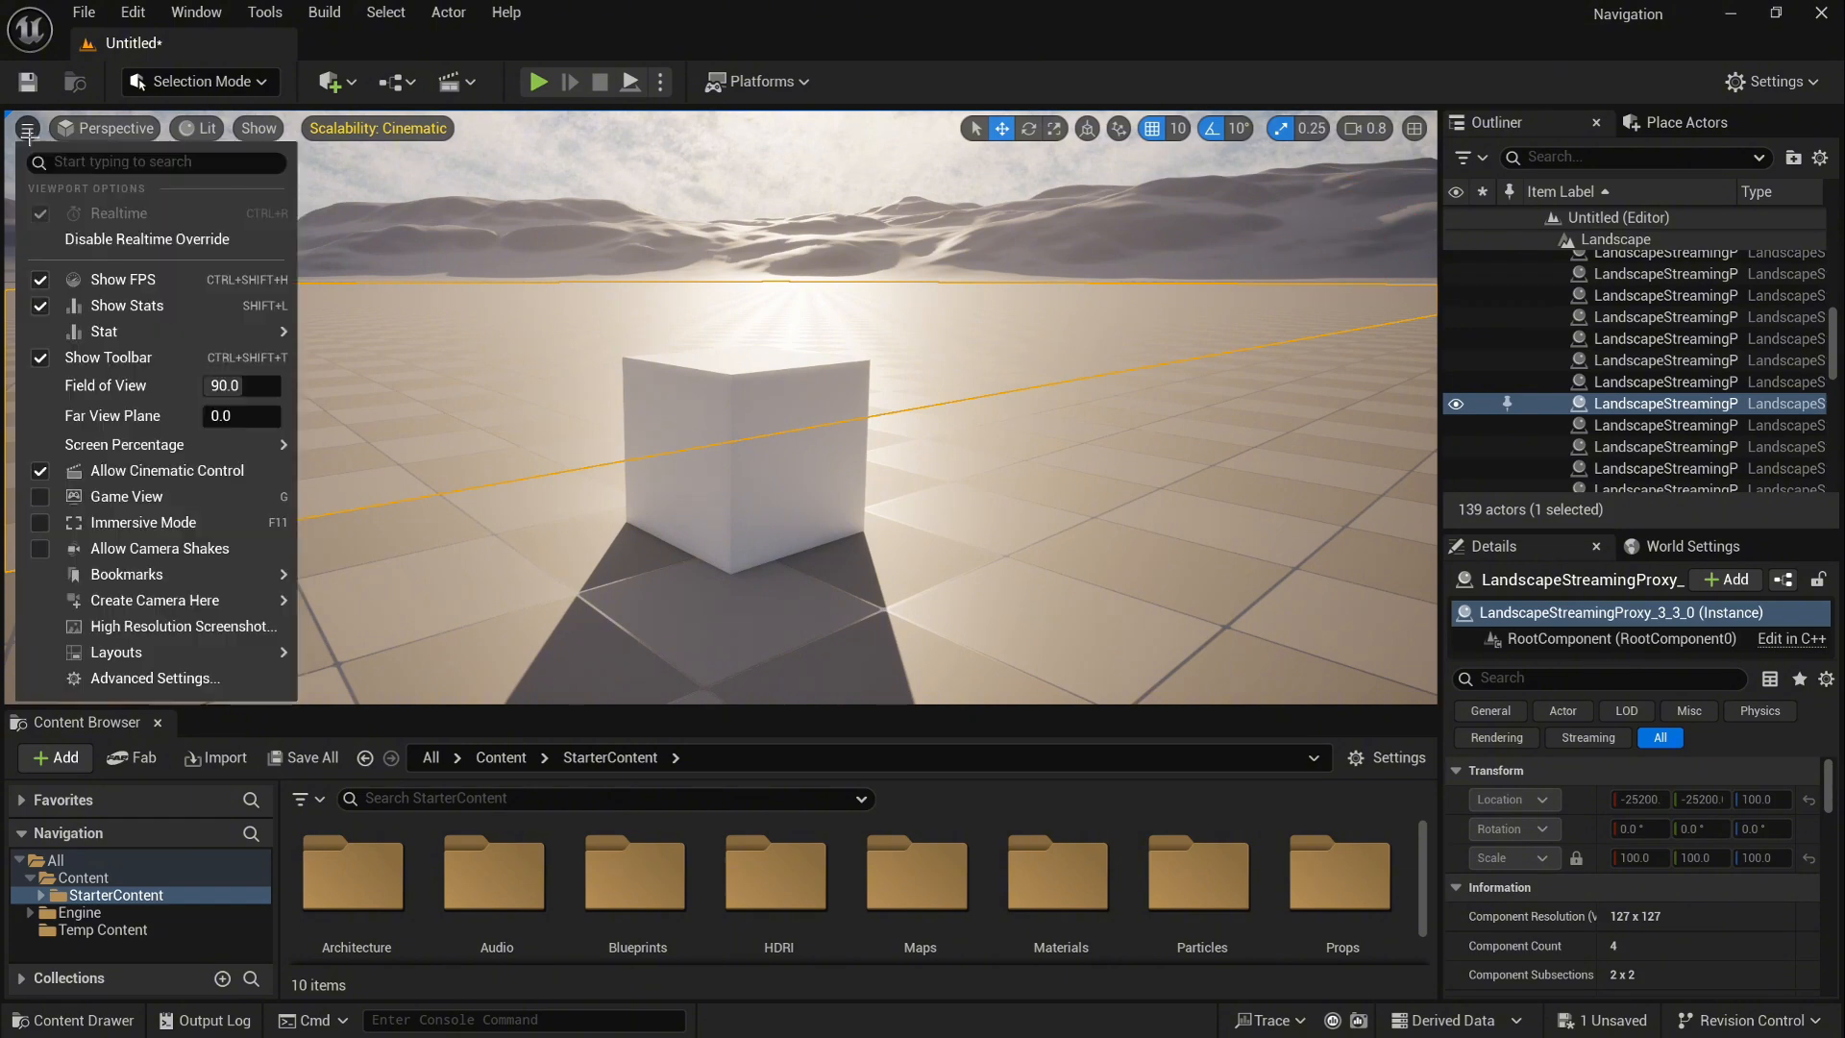
mouse_move(197, 446)
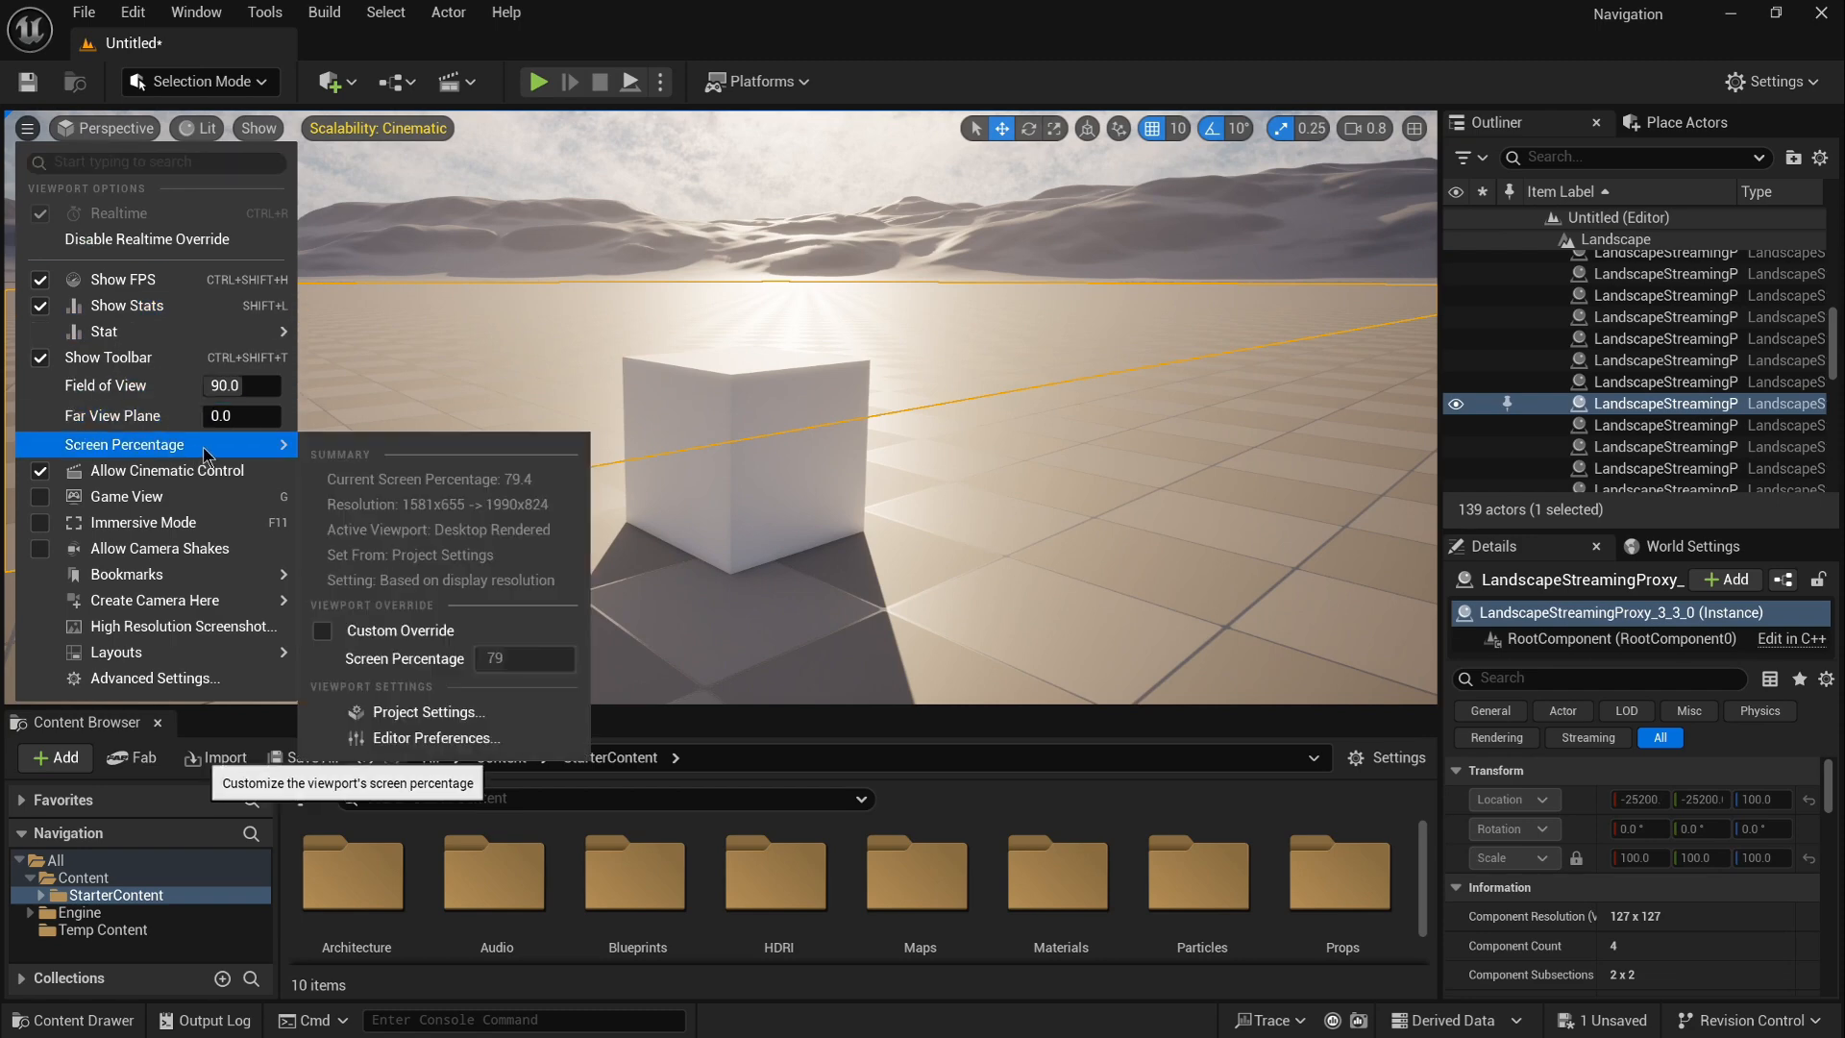
left_click(323, 632)
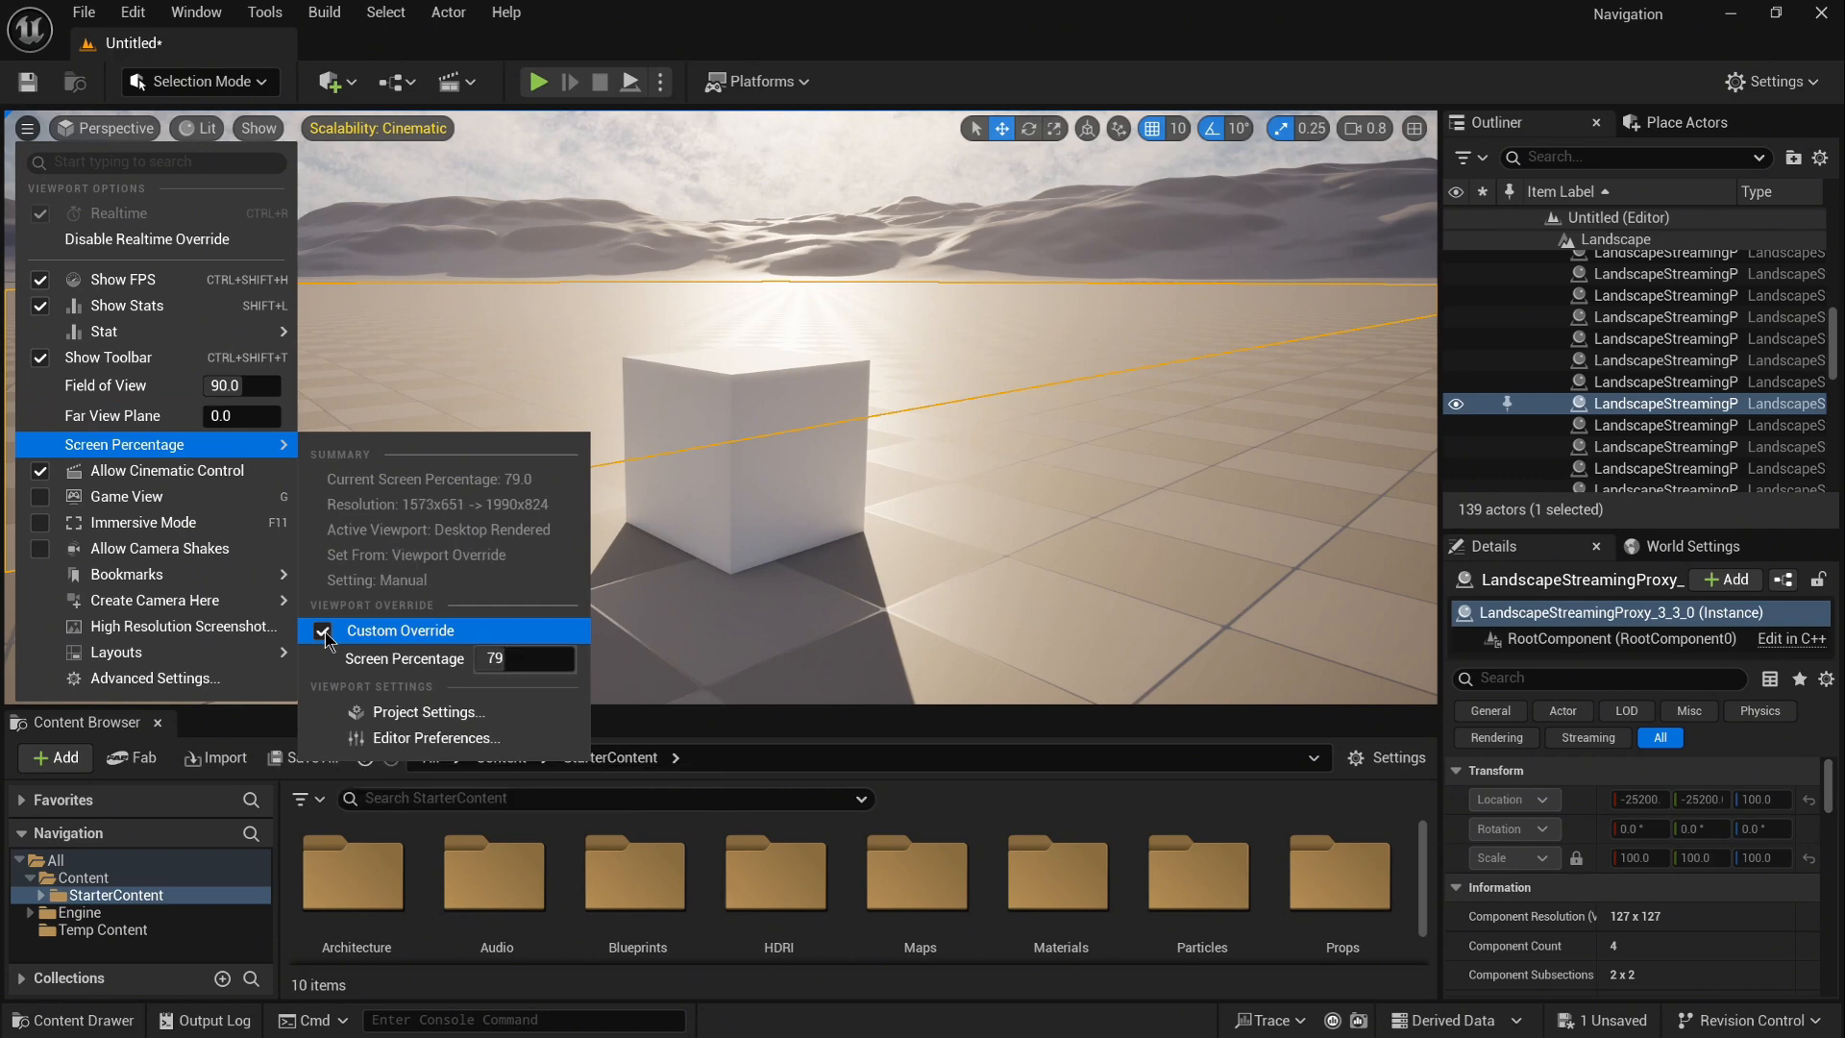
left_click(510, 656)
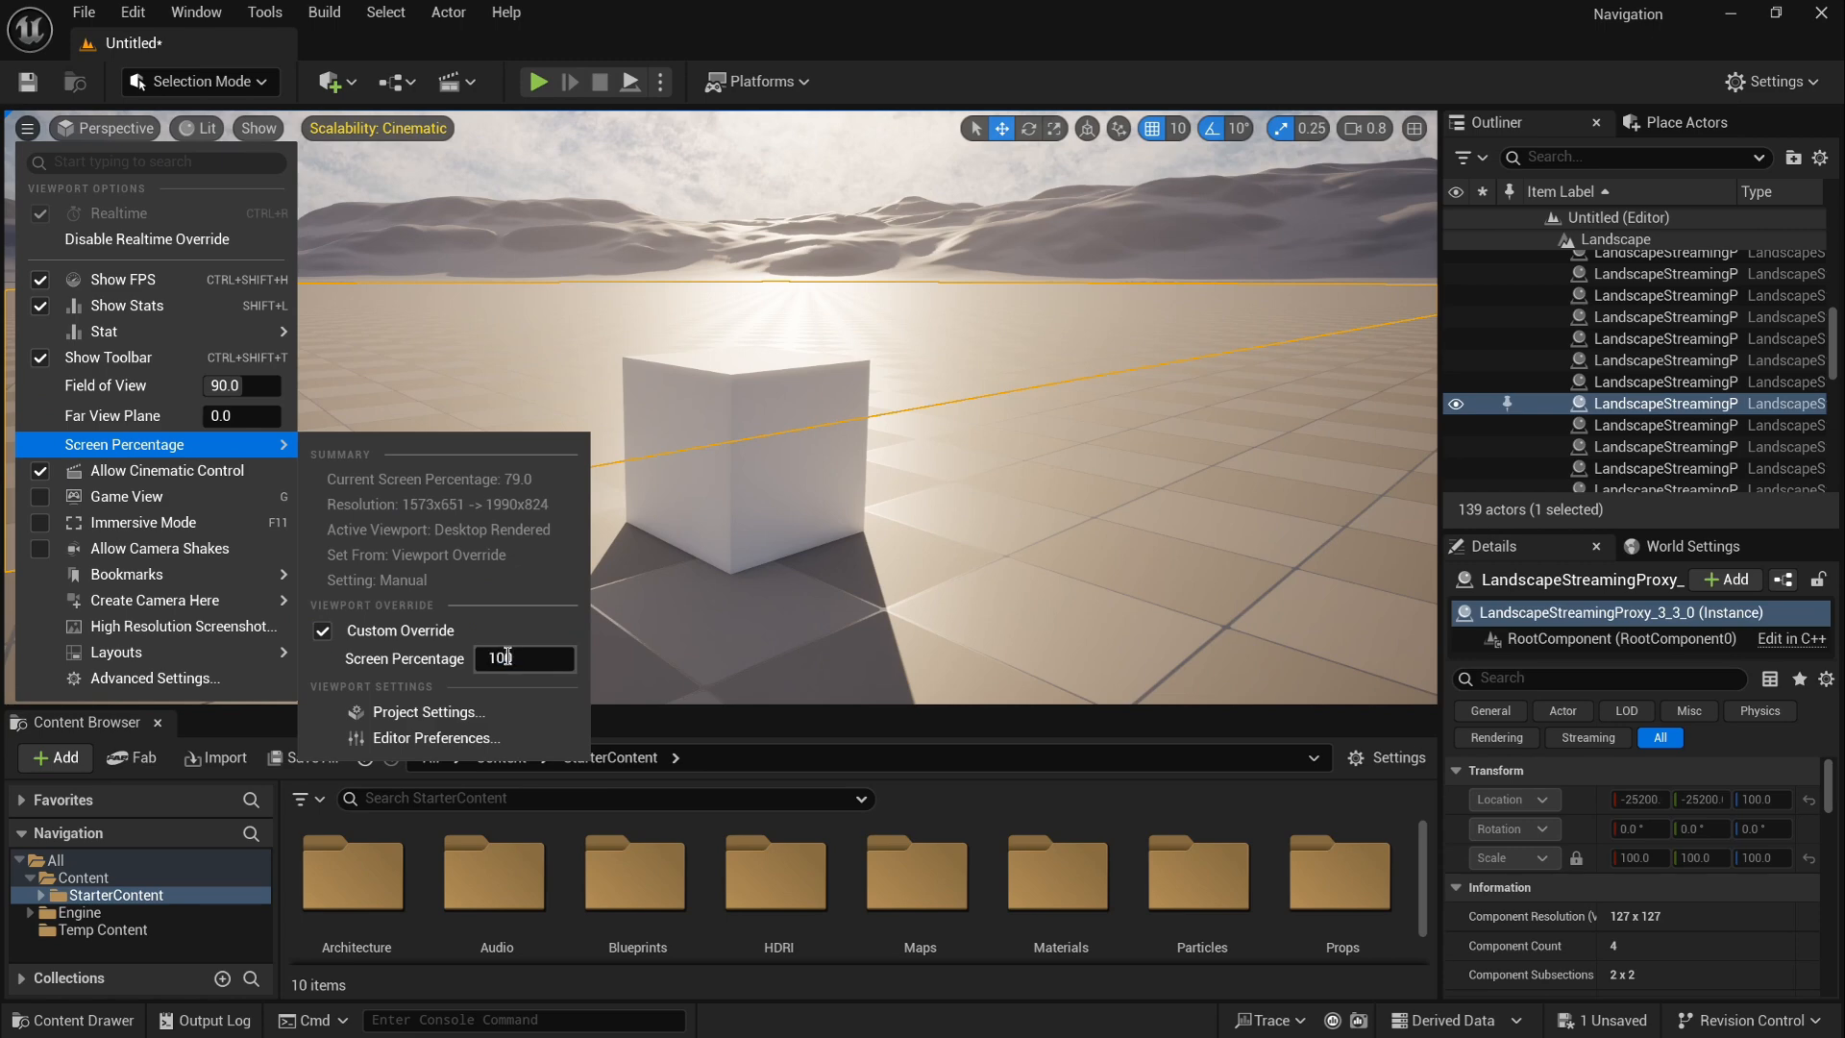
type("100")
key("Return")
Step: Widen the viewport's field of view to 97.6, then set it back to 90
mouse_move(224, 384)
left_mouse_down()
mouse_move(185, 384)
mouse_move(230, 384)
left_mouse_up()
left_click(230, 385)
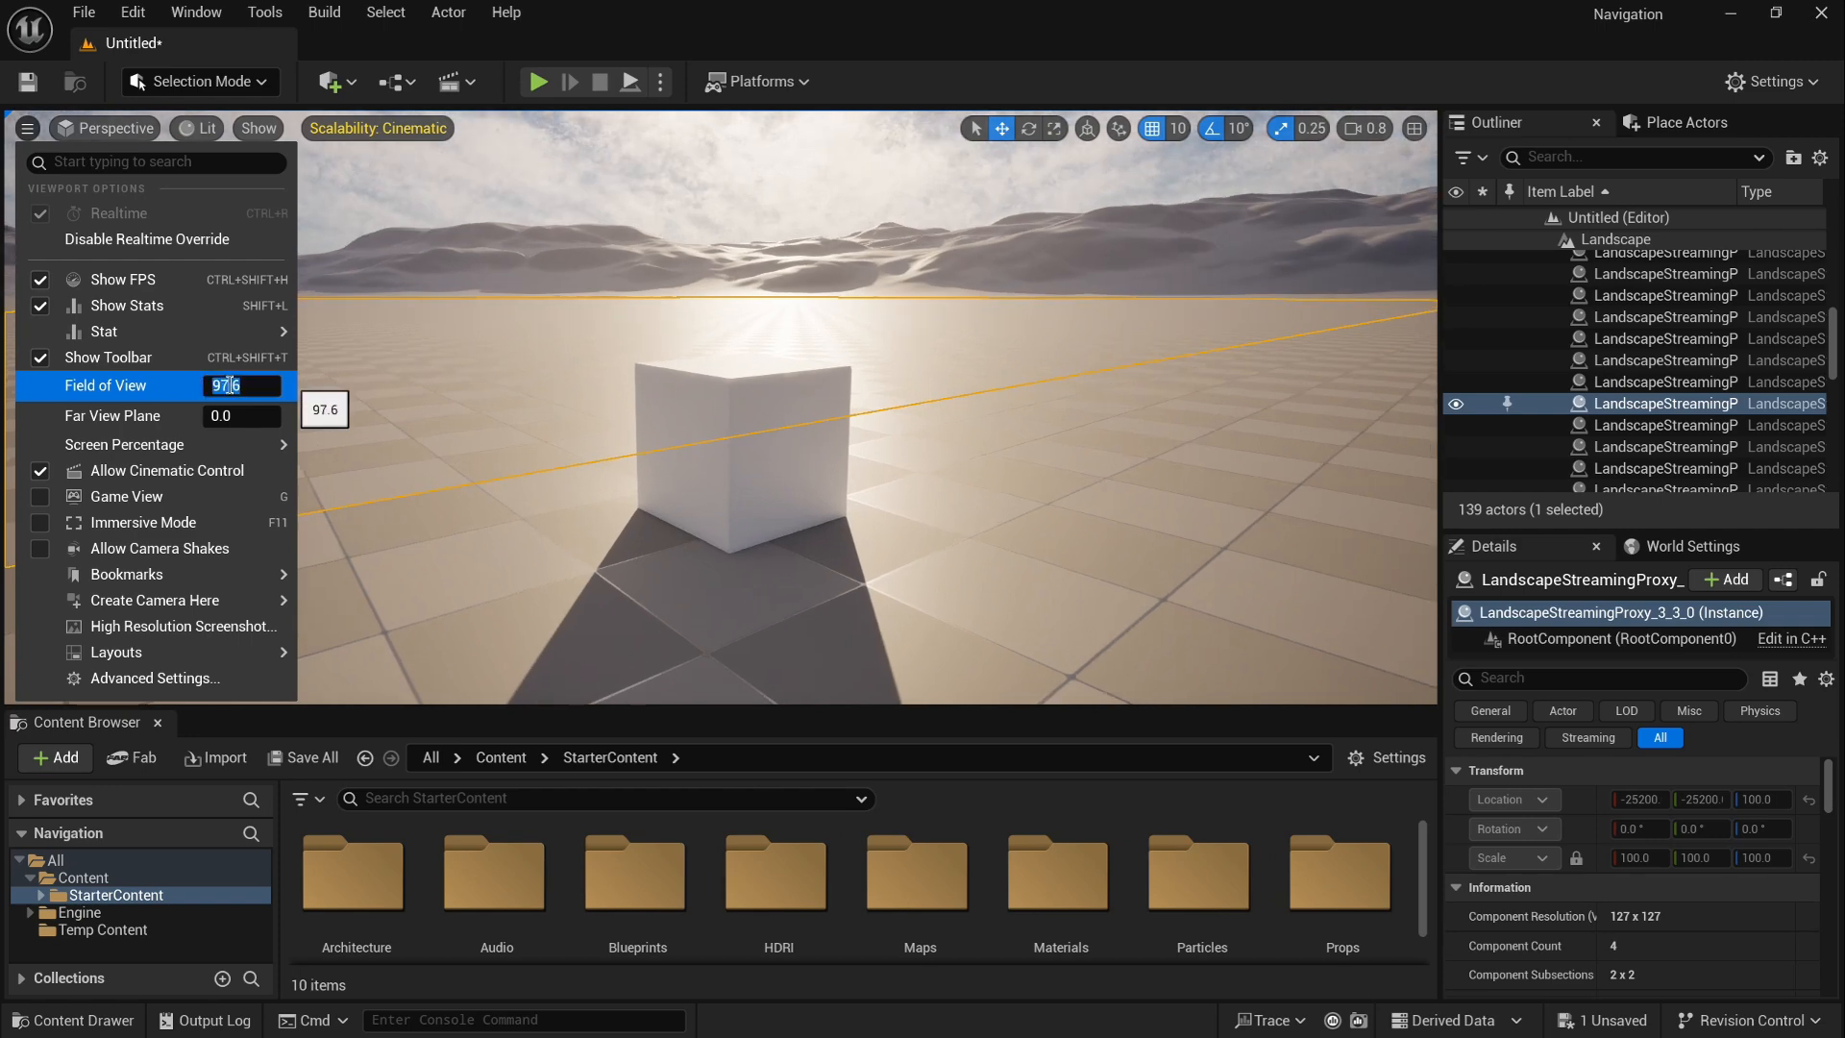
type("90")
key("Return")
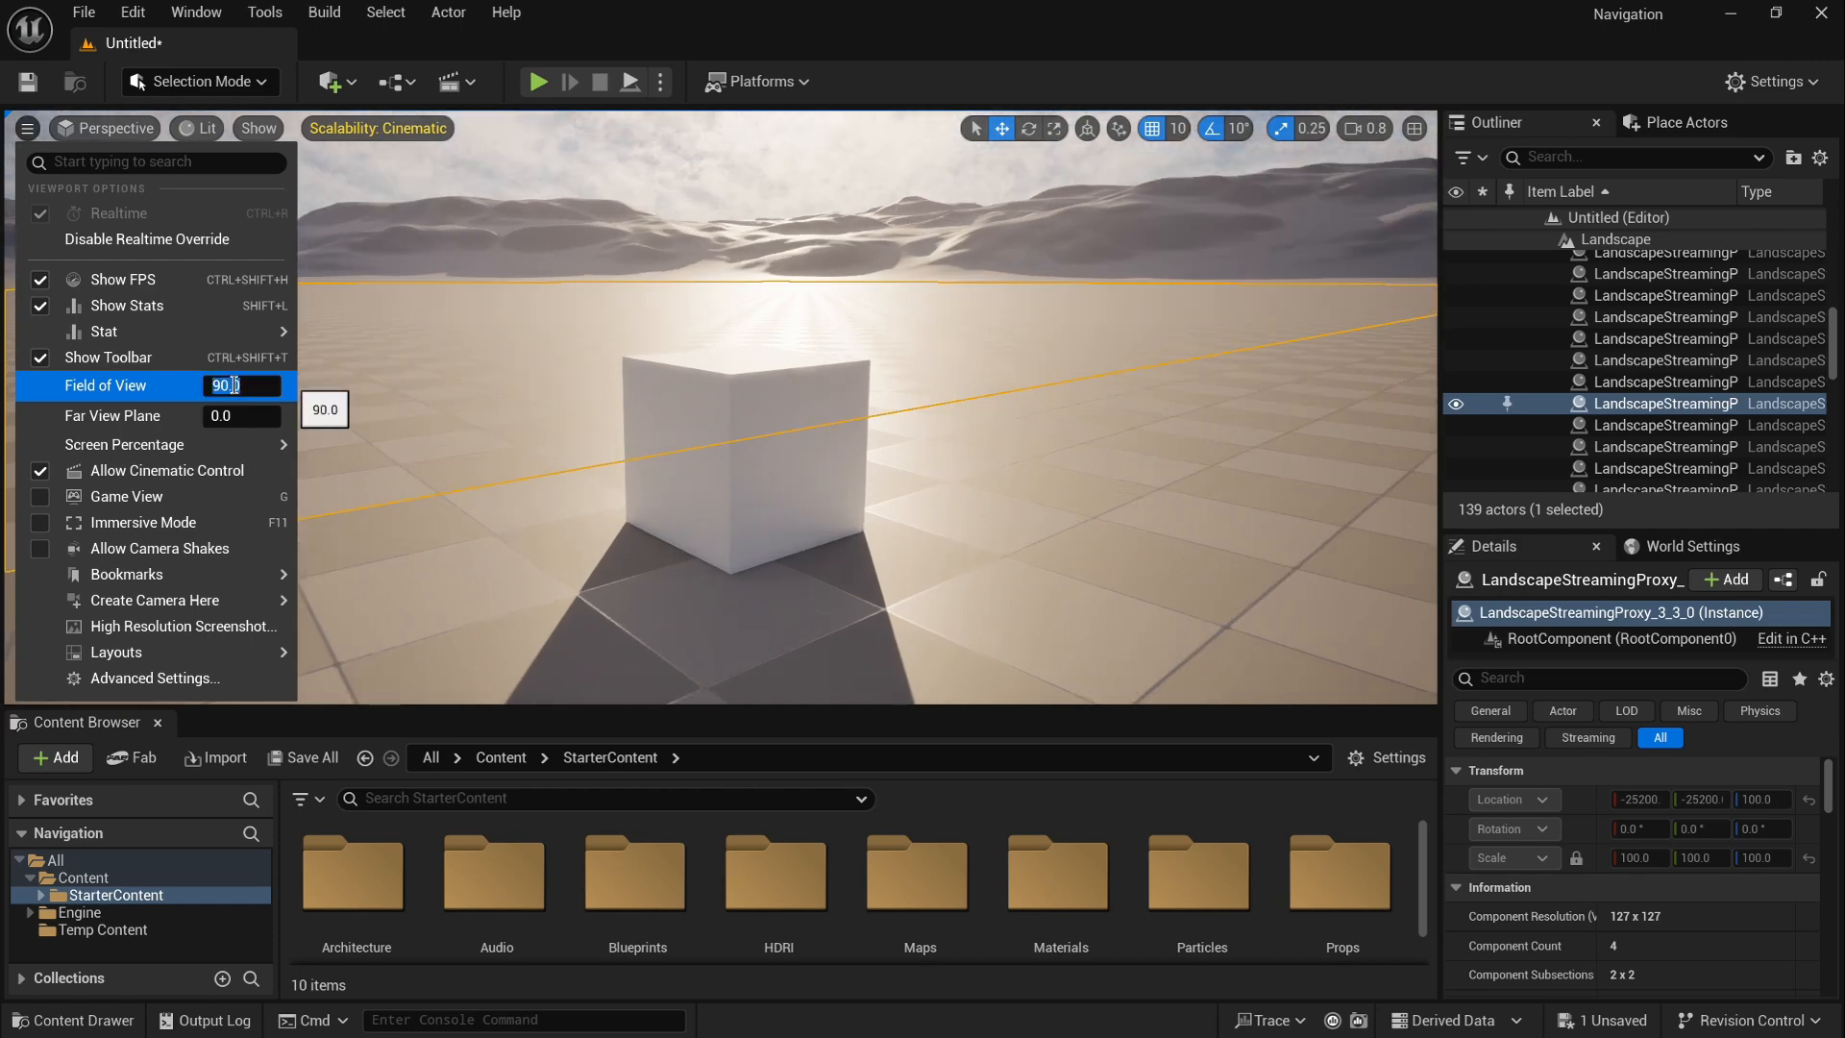
left_click(524, 342)
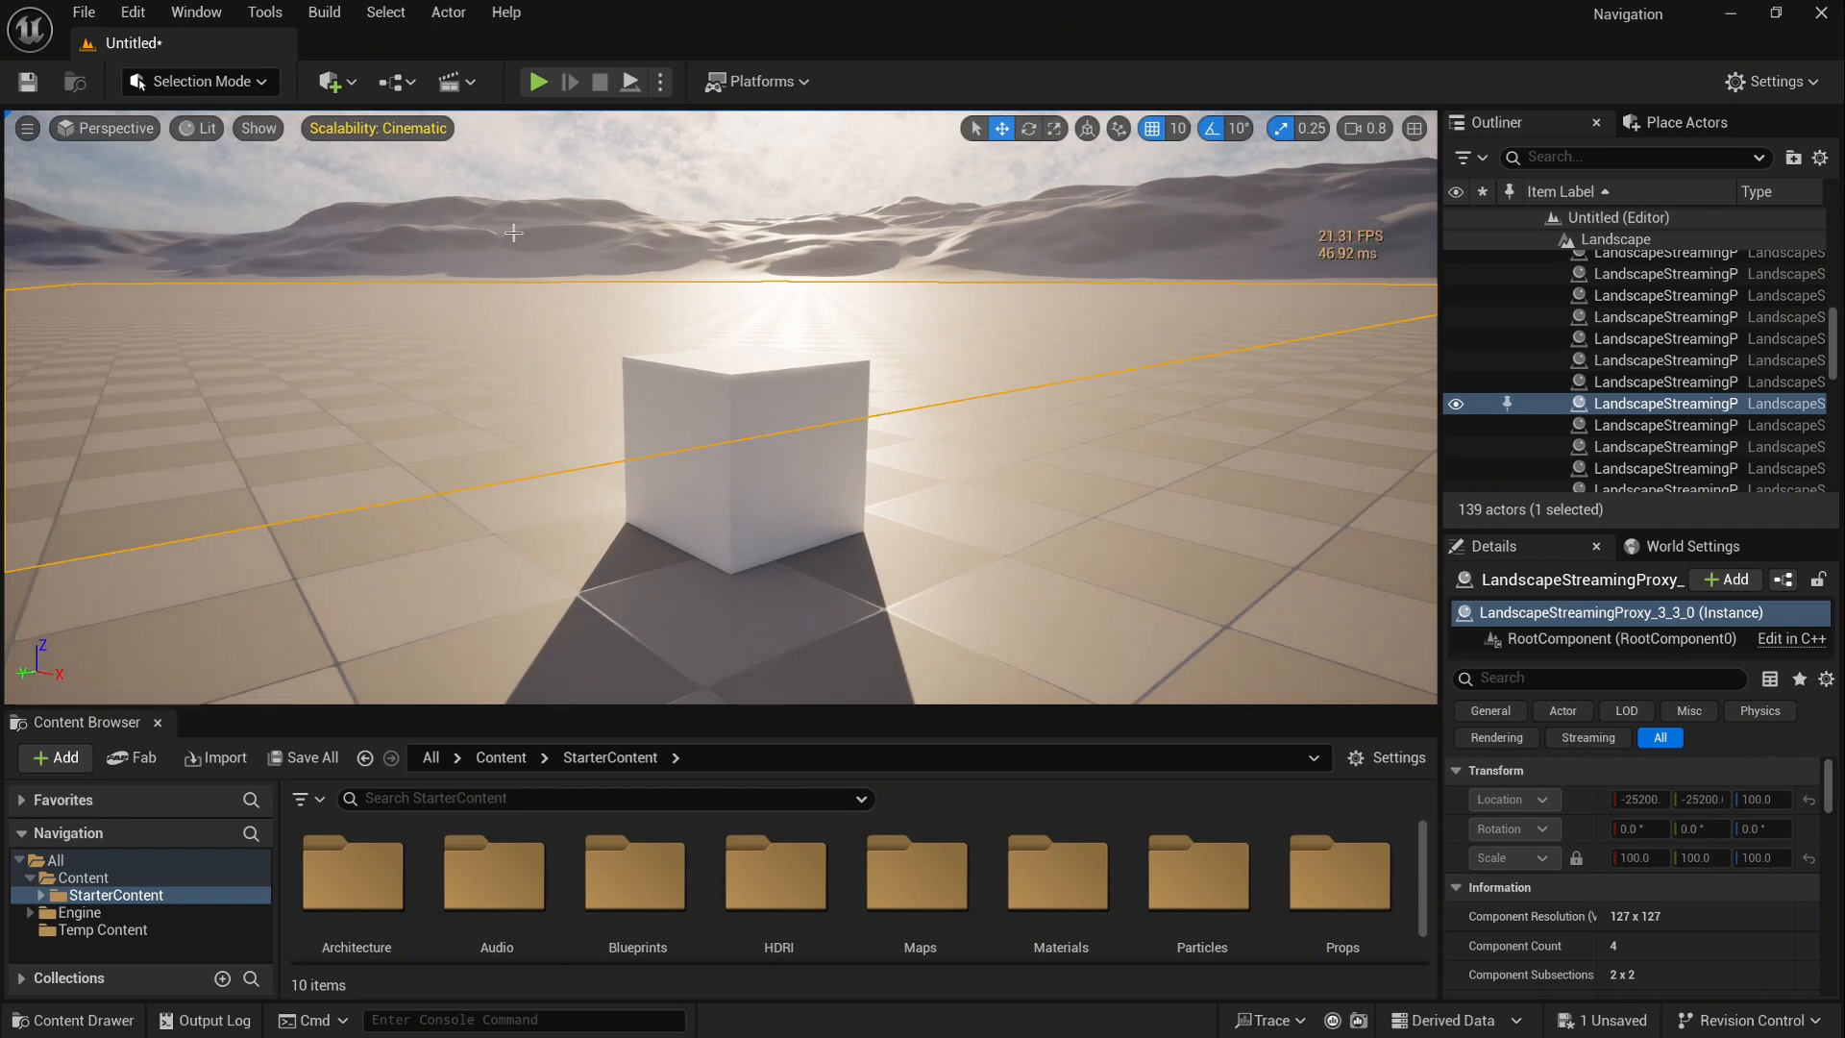
Step: Look through the file and edit commands, and open the Keyboard Shortcuts section of the Editor Preferences
left_click(84, 13)
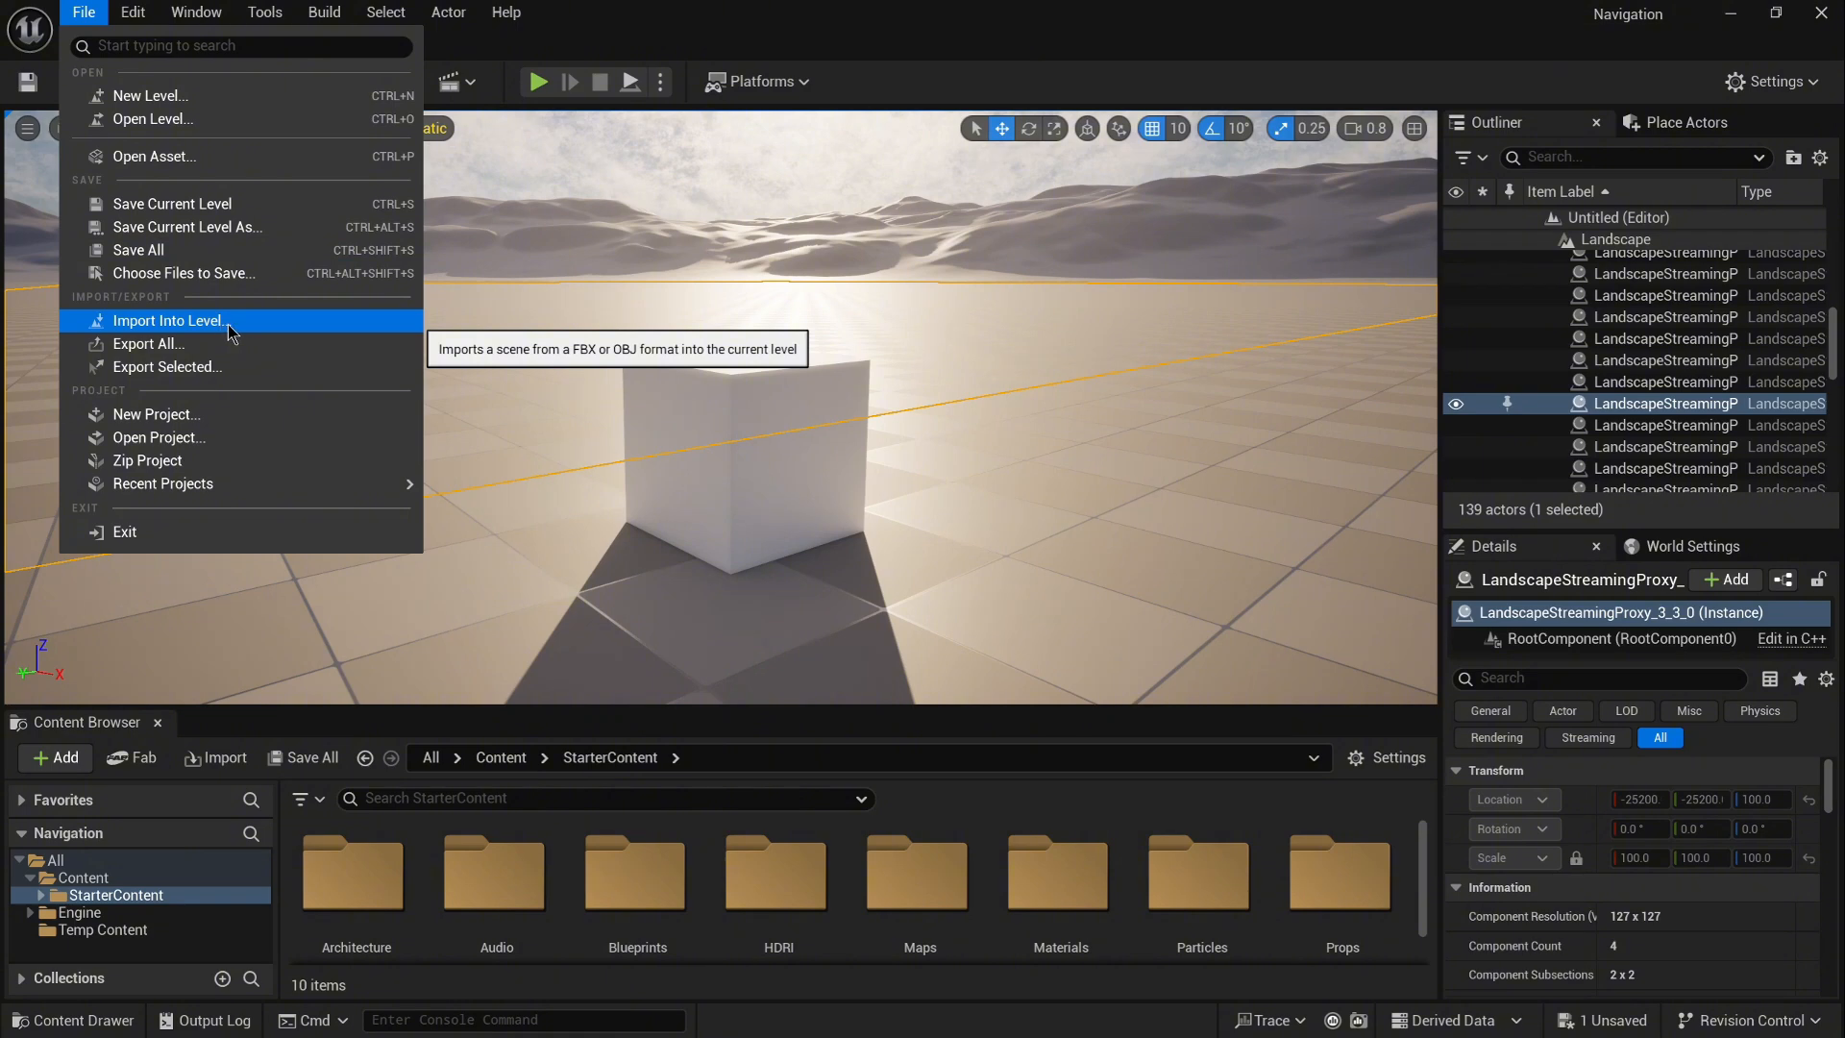
left_click(135, 14)
left_click(135, 14)
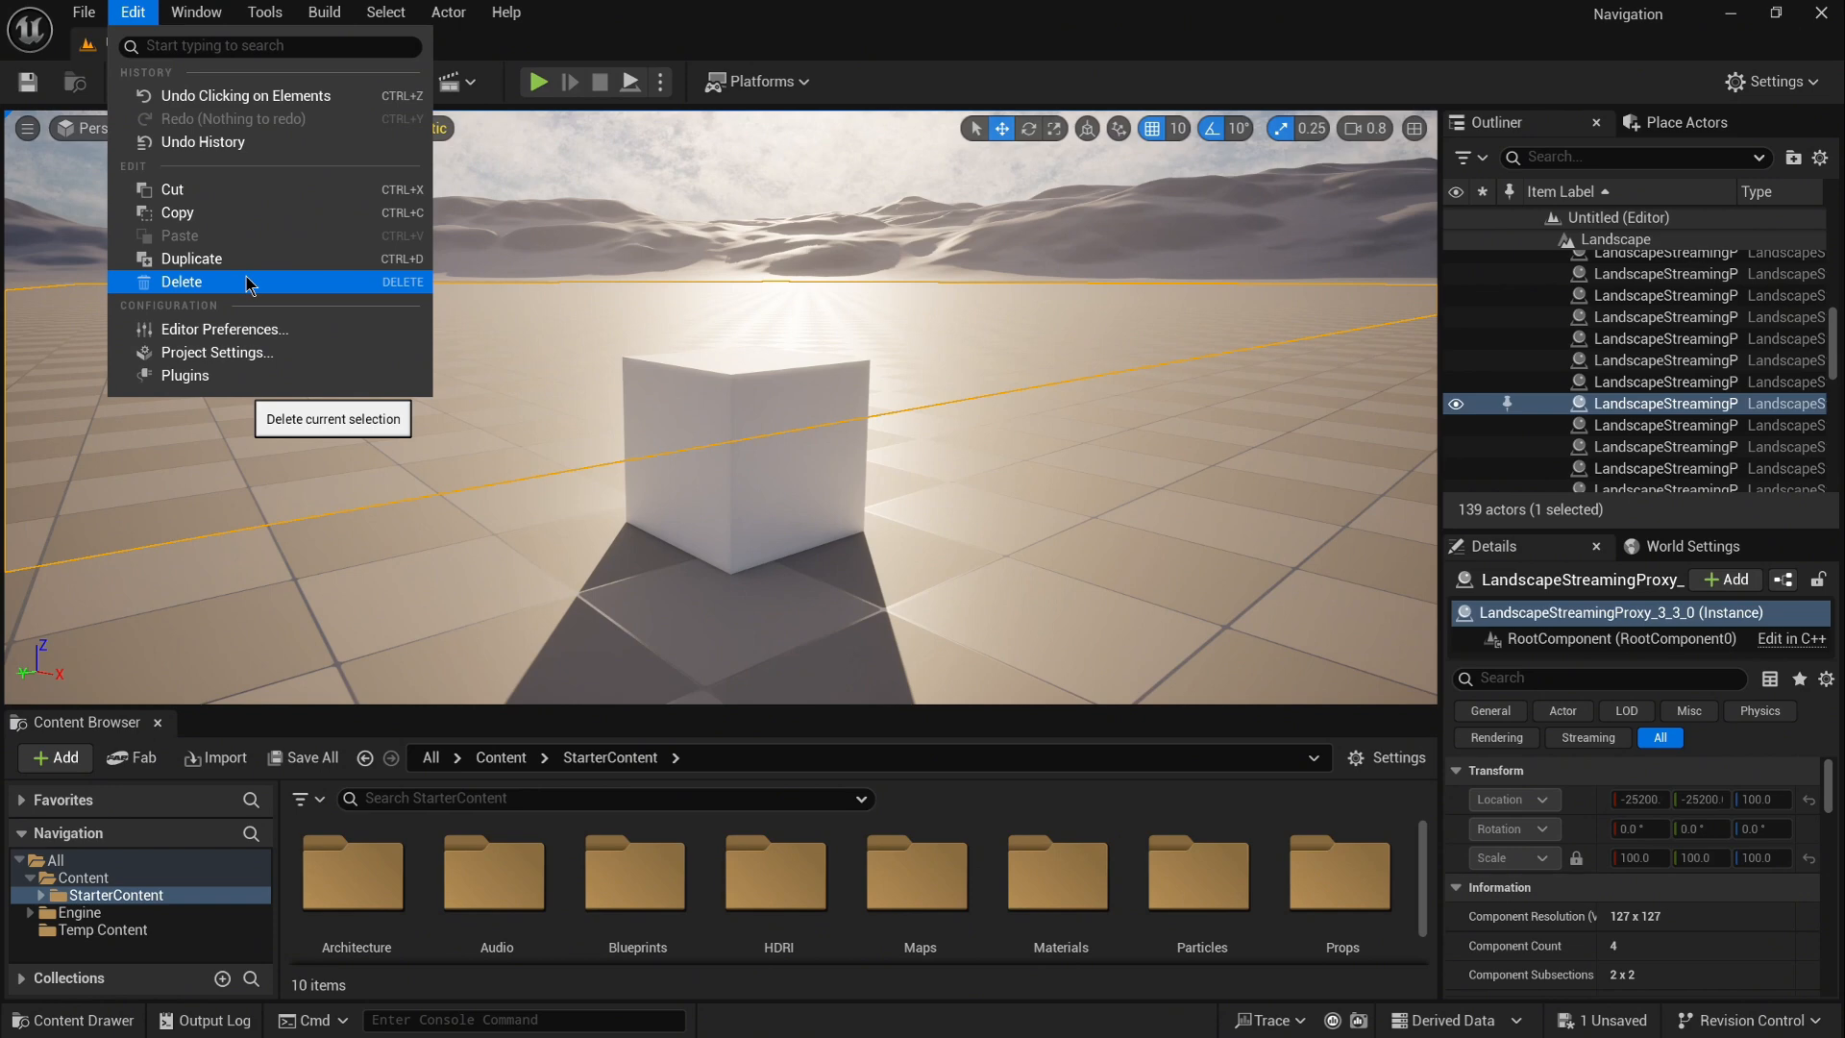
left_click(237, 335)
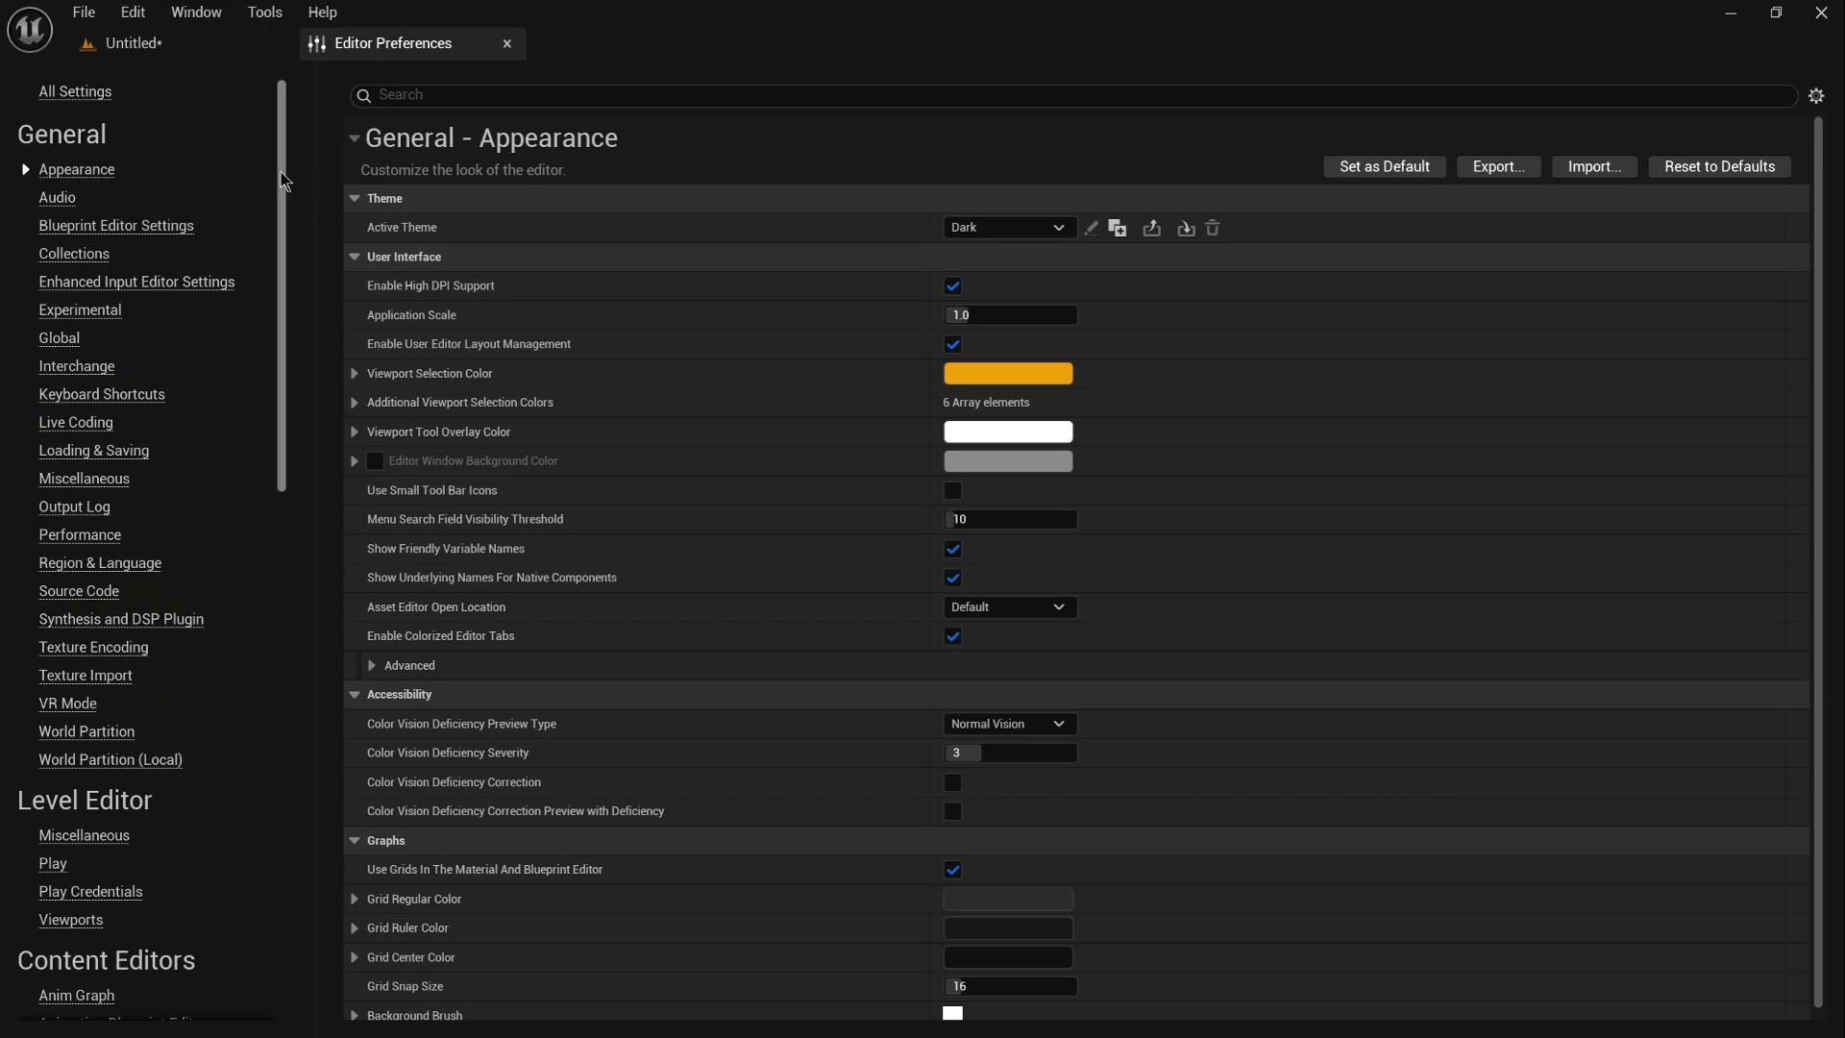
left_click_drag(285, 182, 267, 239)
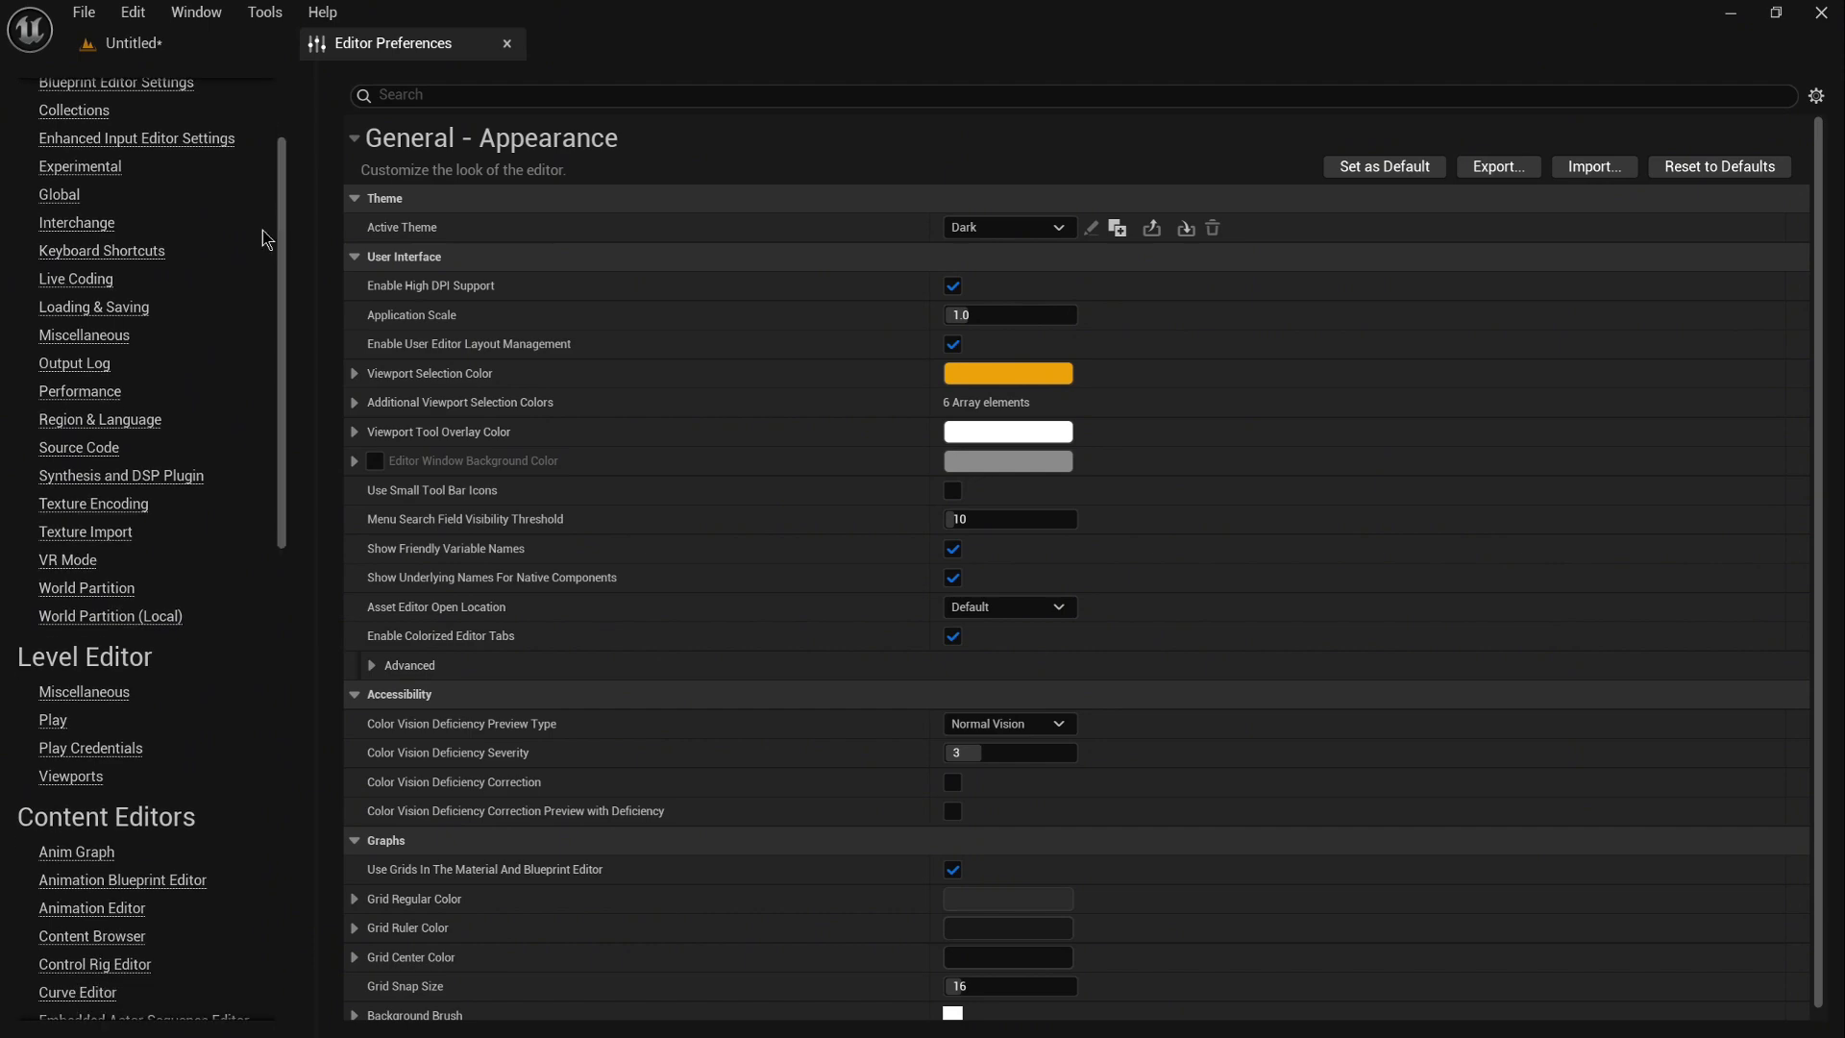
left_click(139, 254)
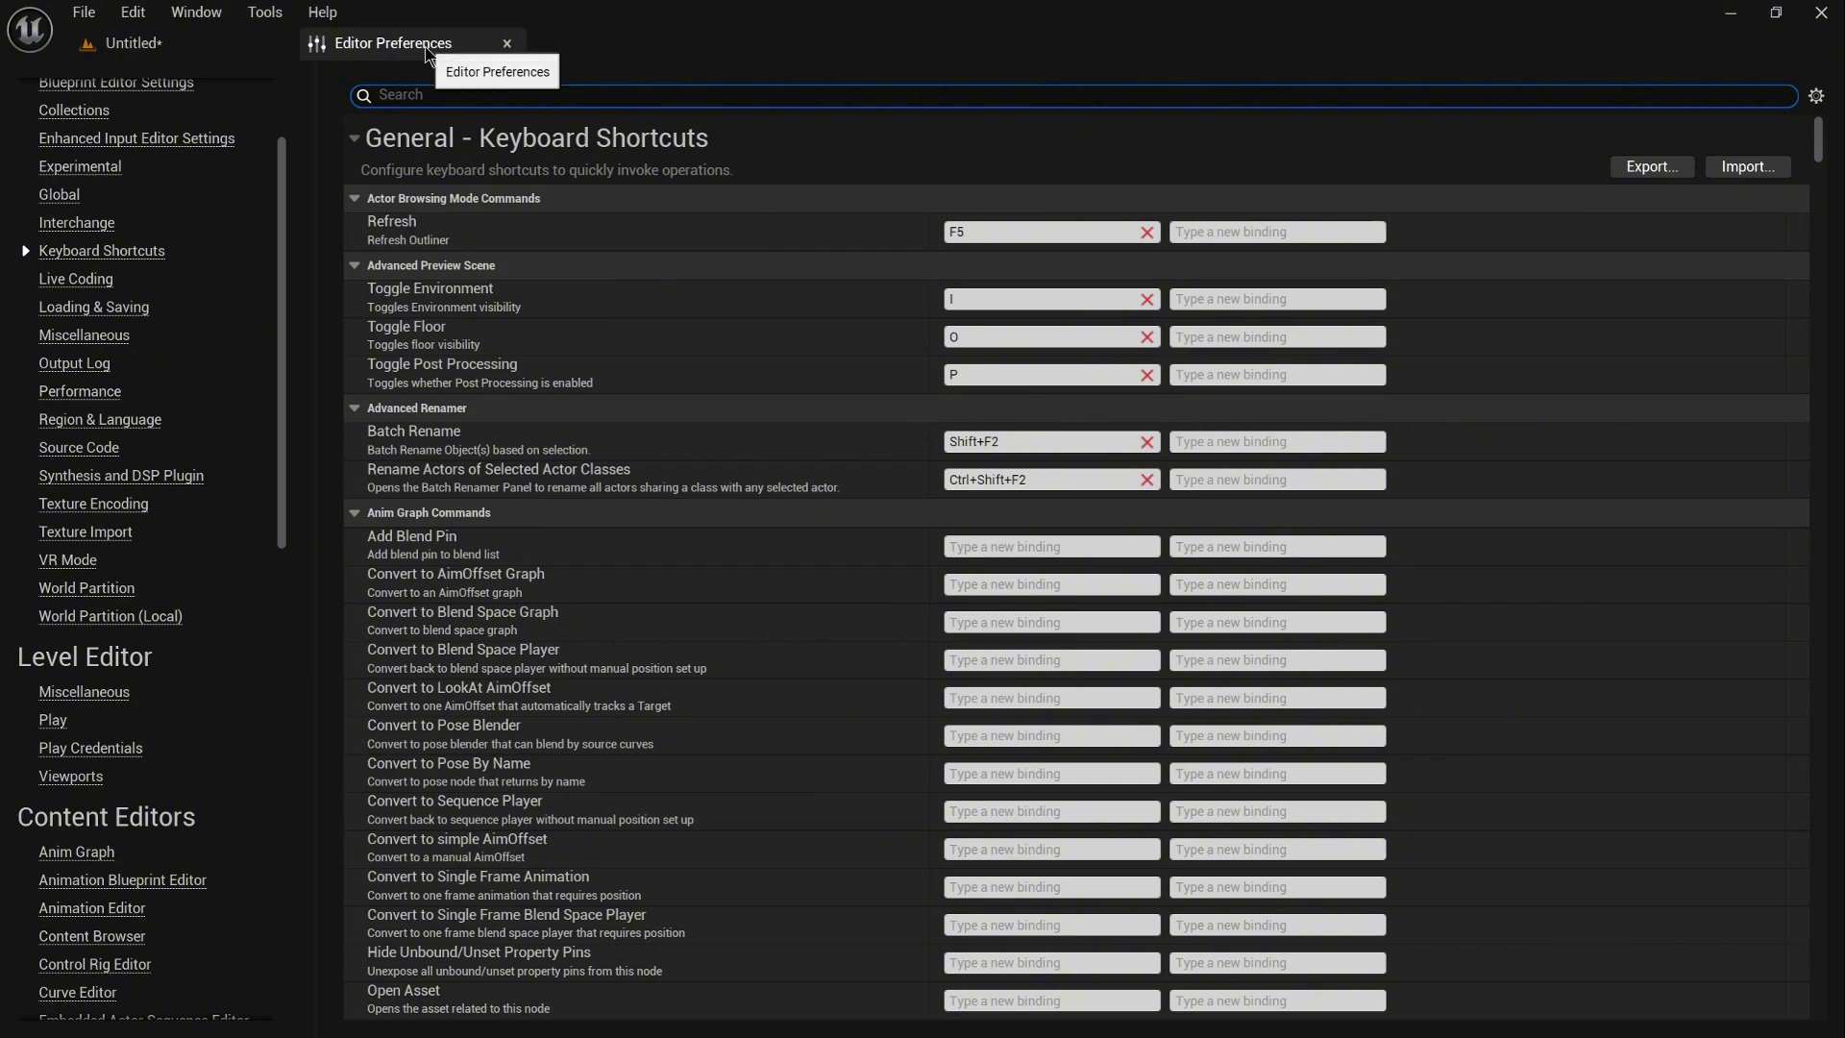
Step: Dock the Editor Preferences beside the level viewport, then move them back to a separate page next to the level
left_click_drag(424, 46, 89, 263)
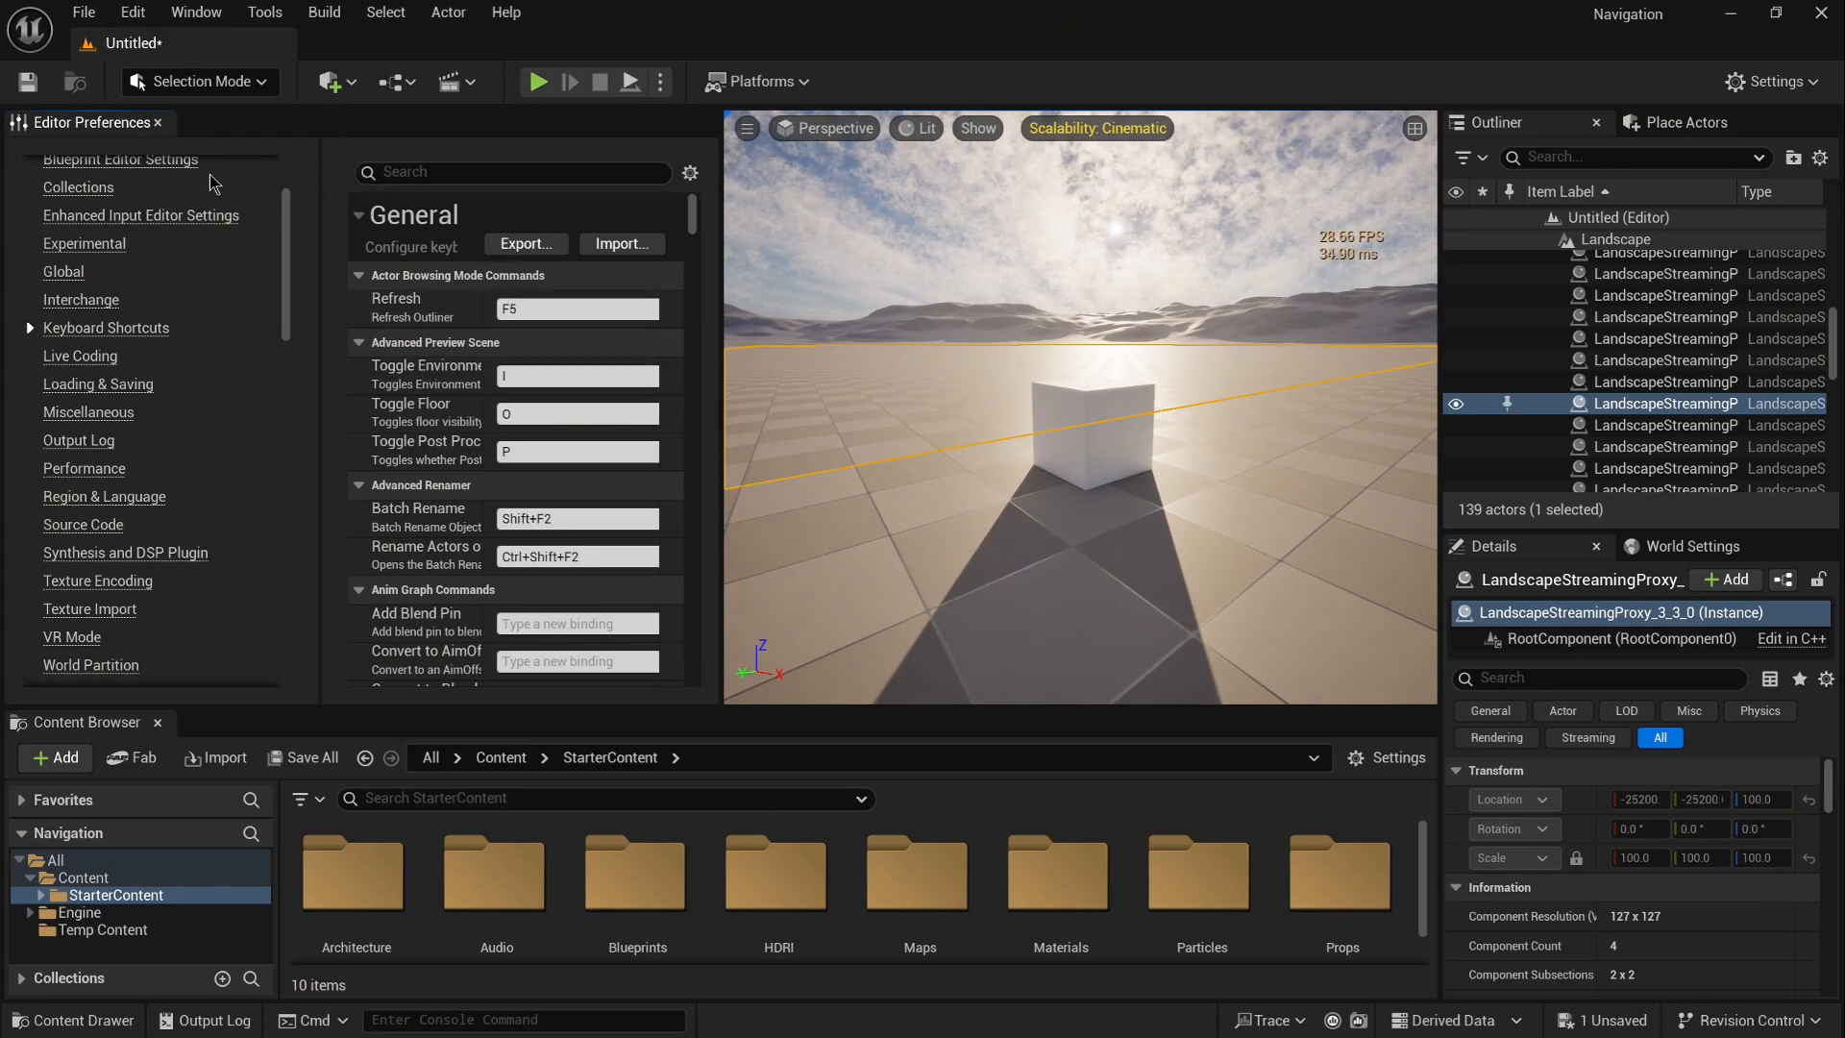
left_click_drag(85, 129, 392, 48)
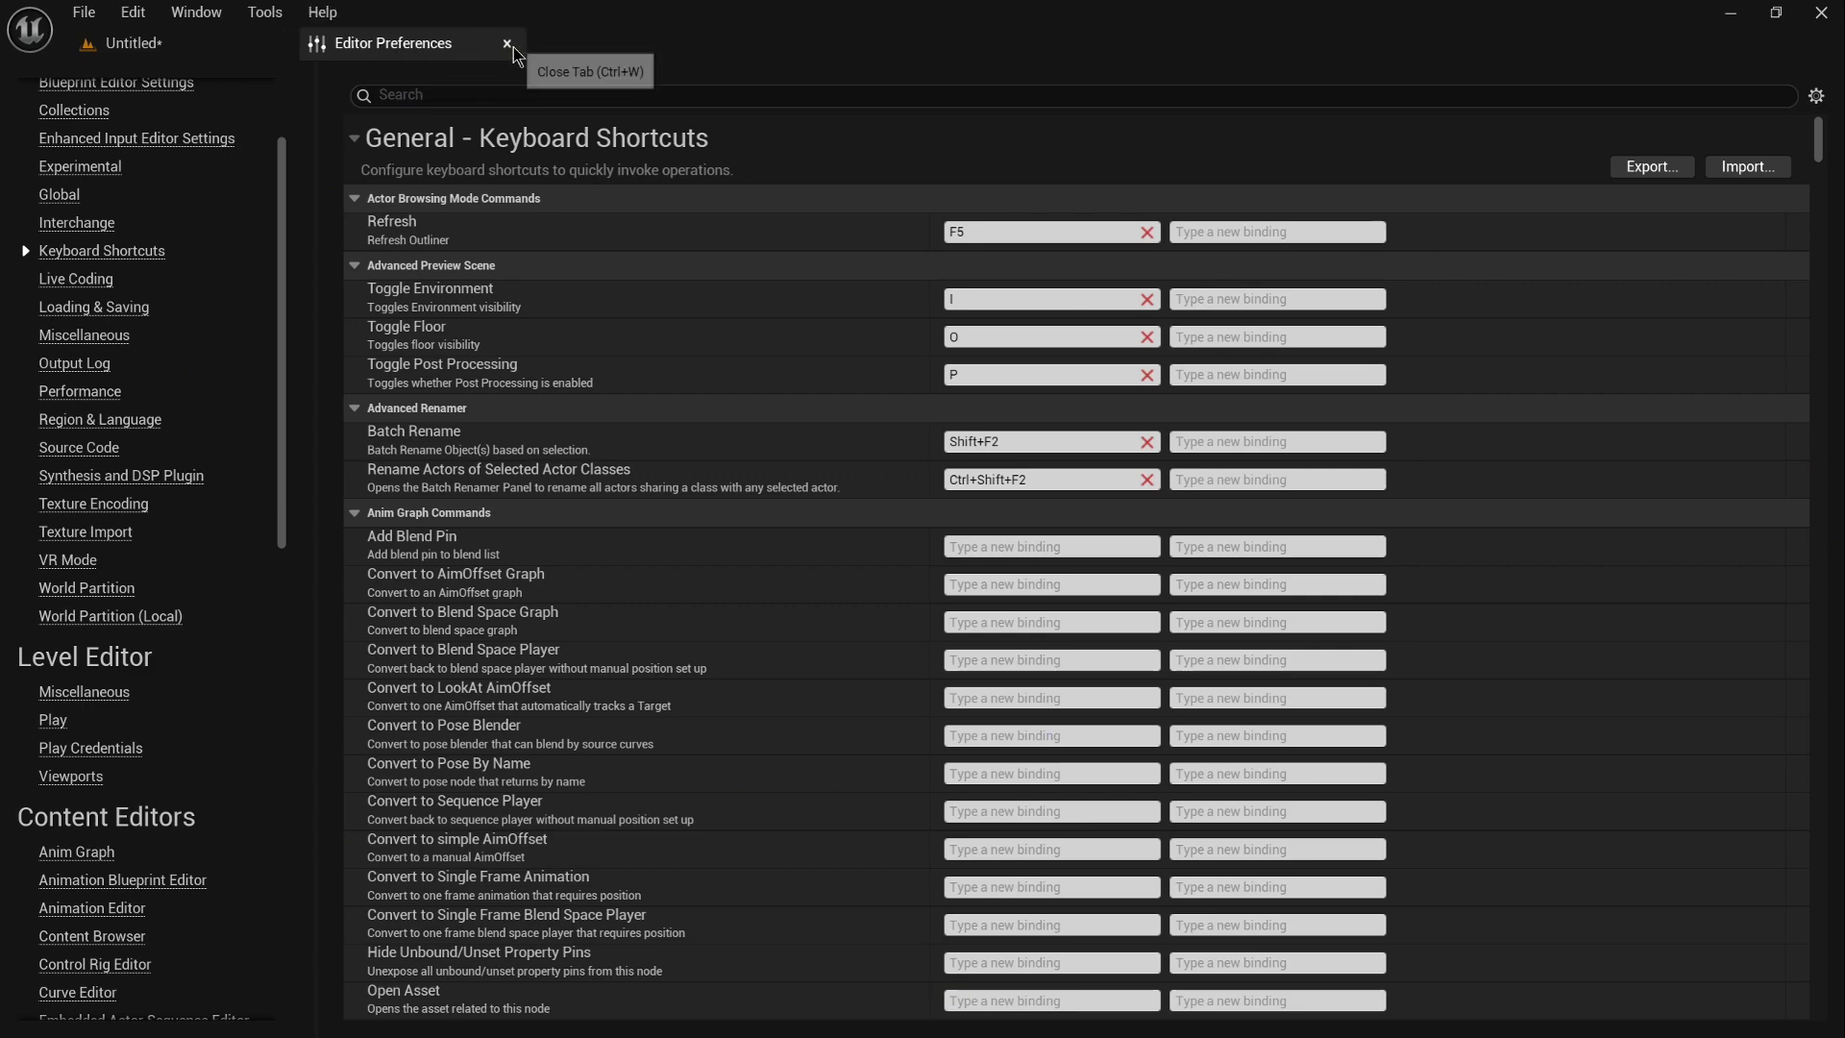
Step: Close the Editor Preferences, and review the Maps & Modes page and the plugin sections of the Project Settings
left_click(508, 44)
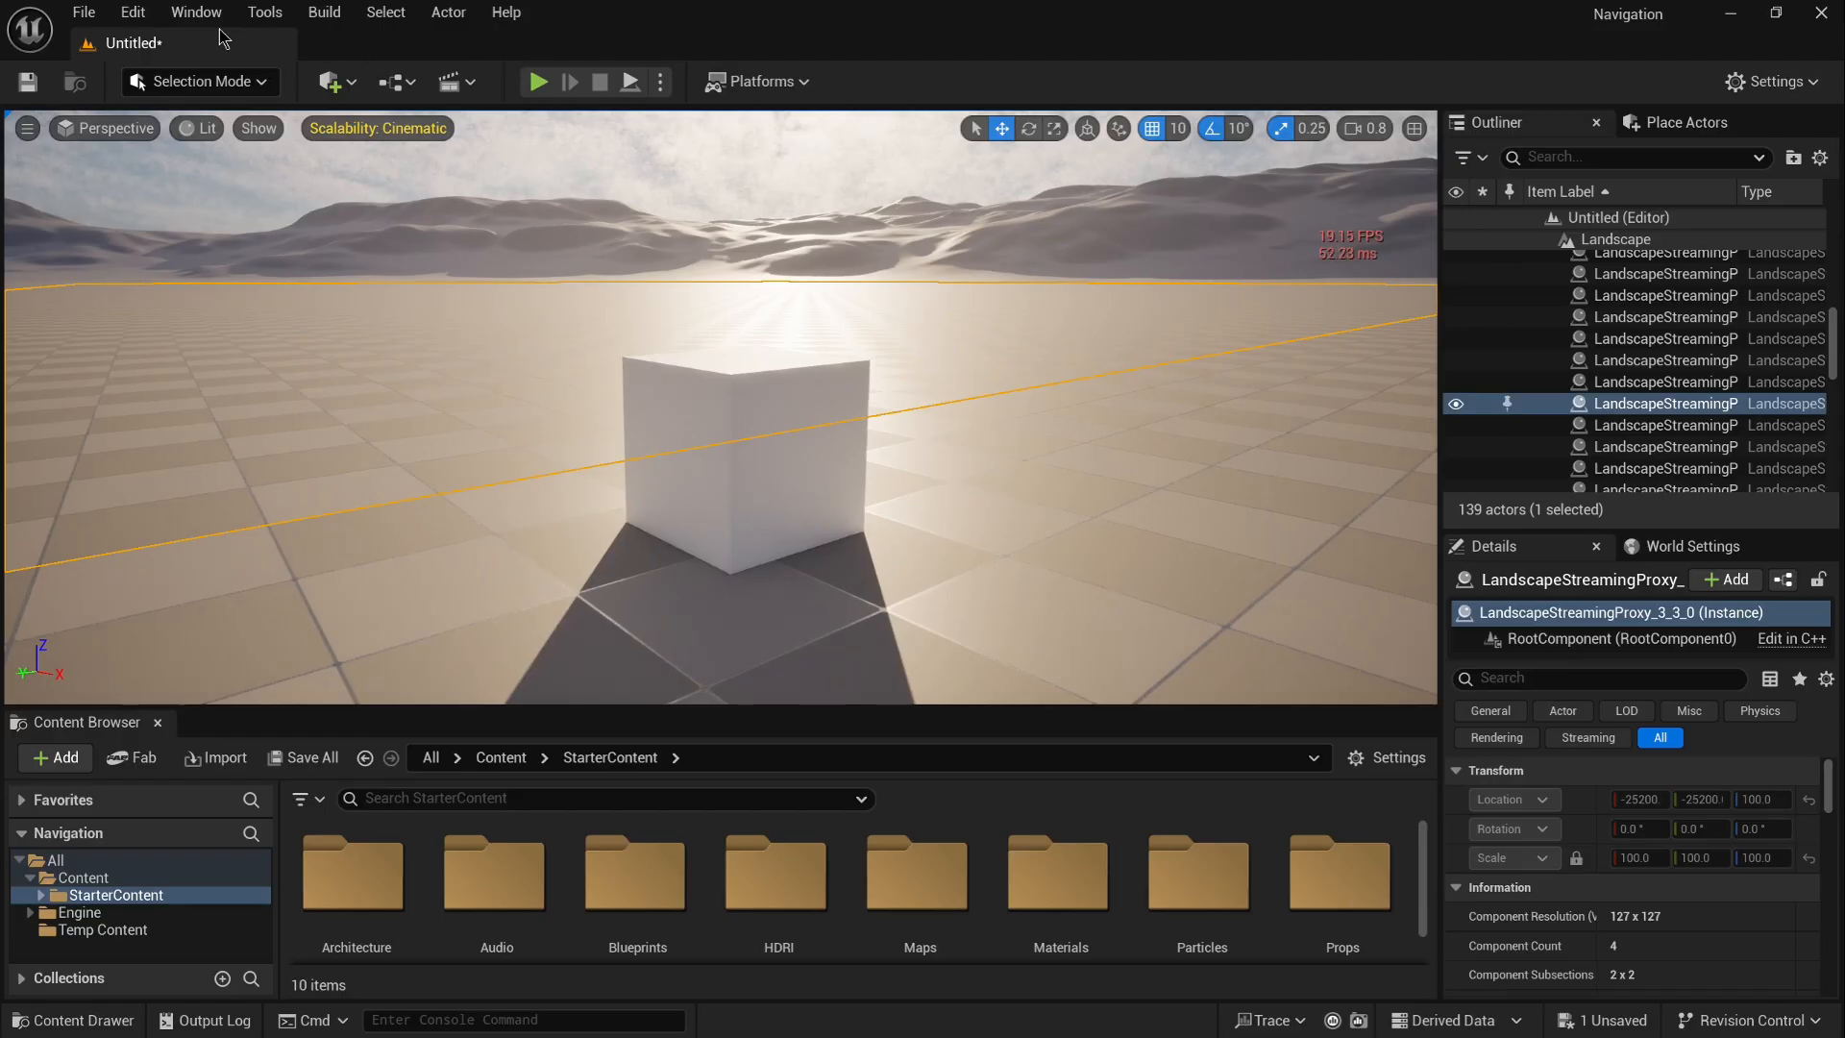
left_click(134, 13)
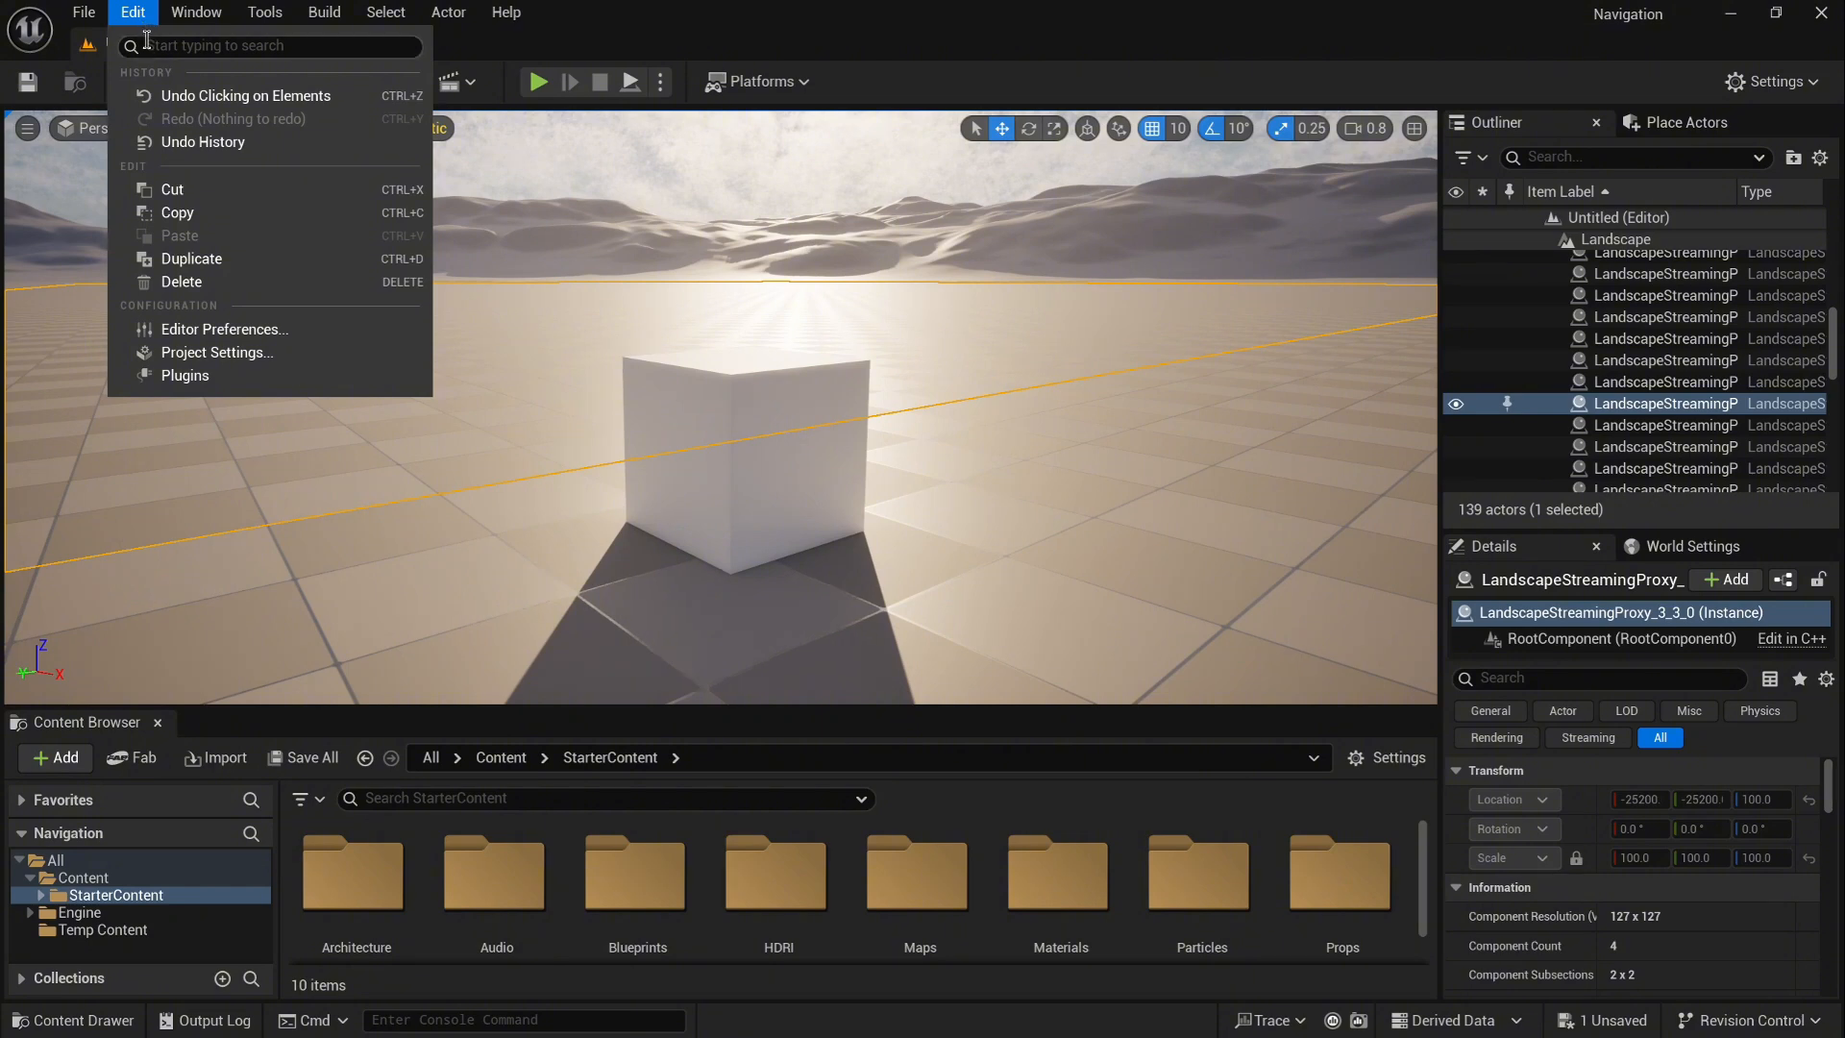
left_click(288, 356)
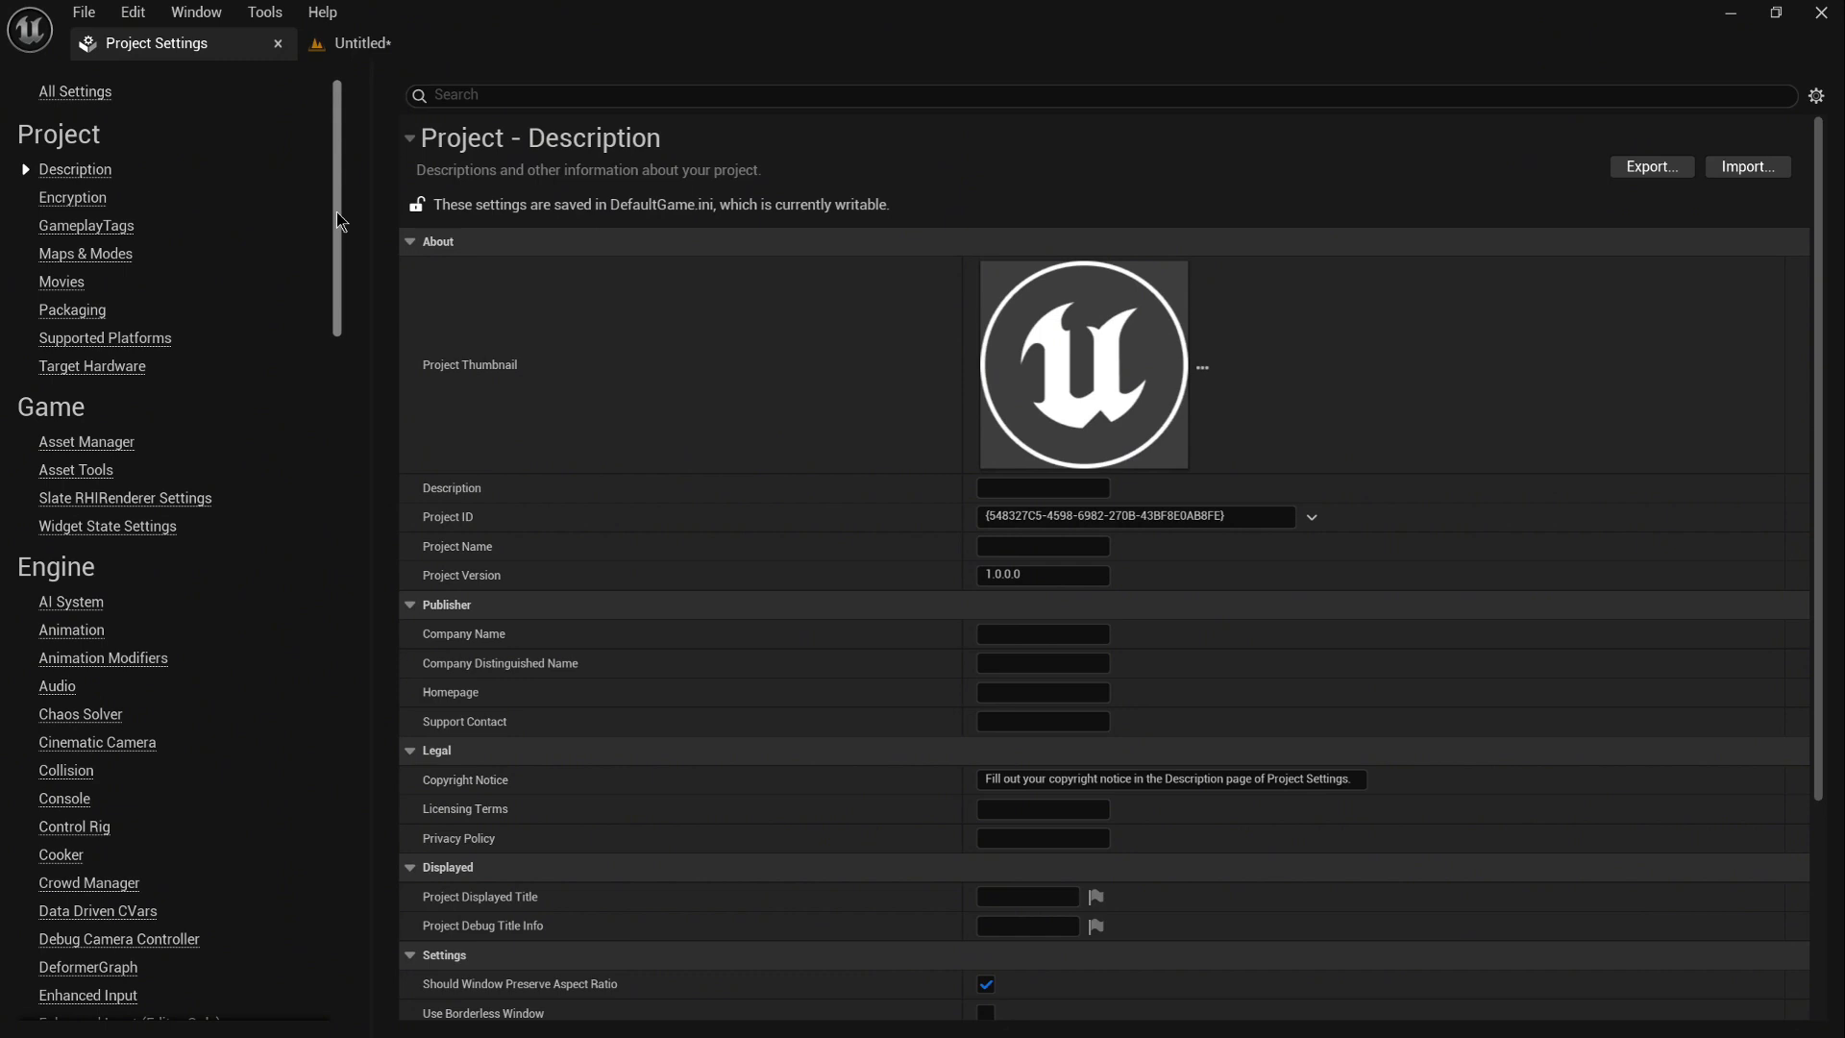
left_click_drag(336, 221, 333, 241)
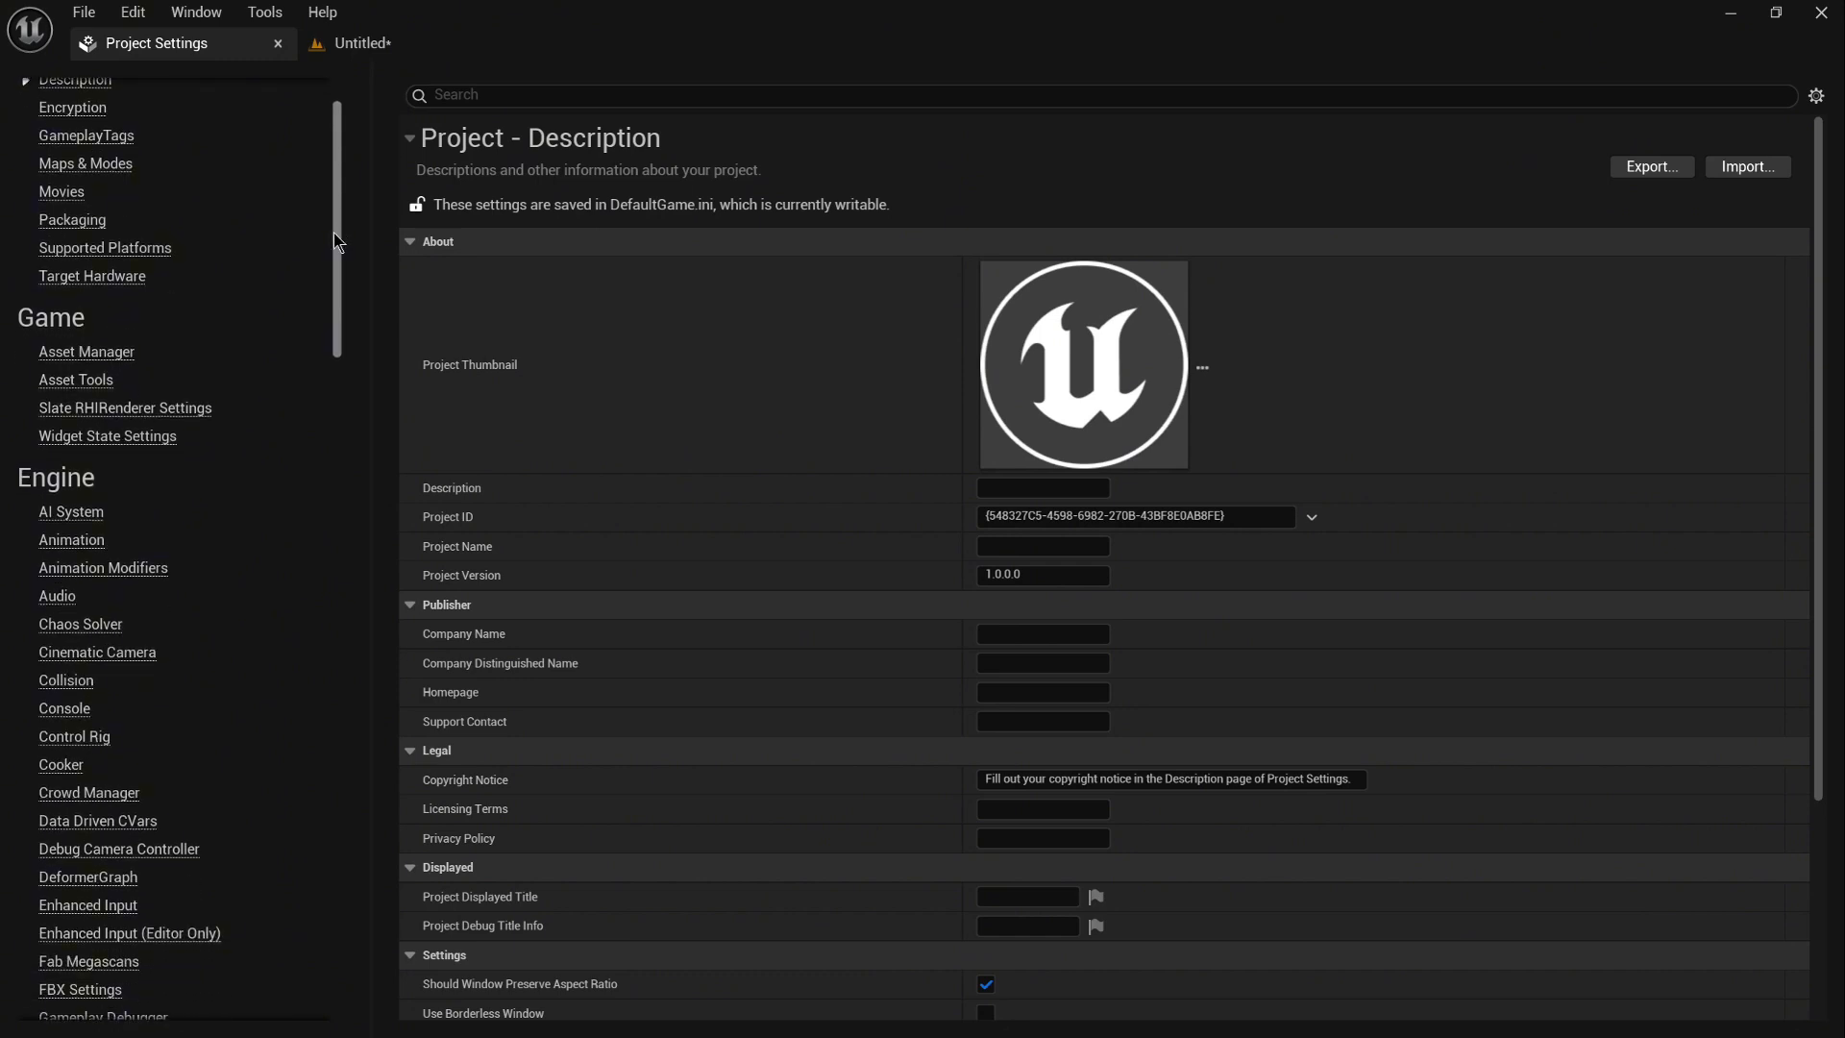
left_click(114, 168)
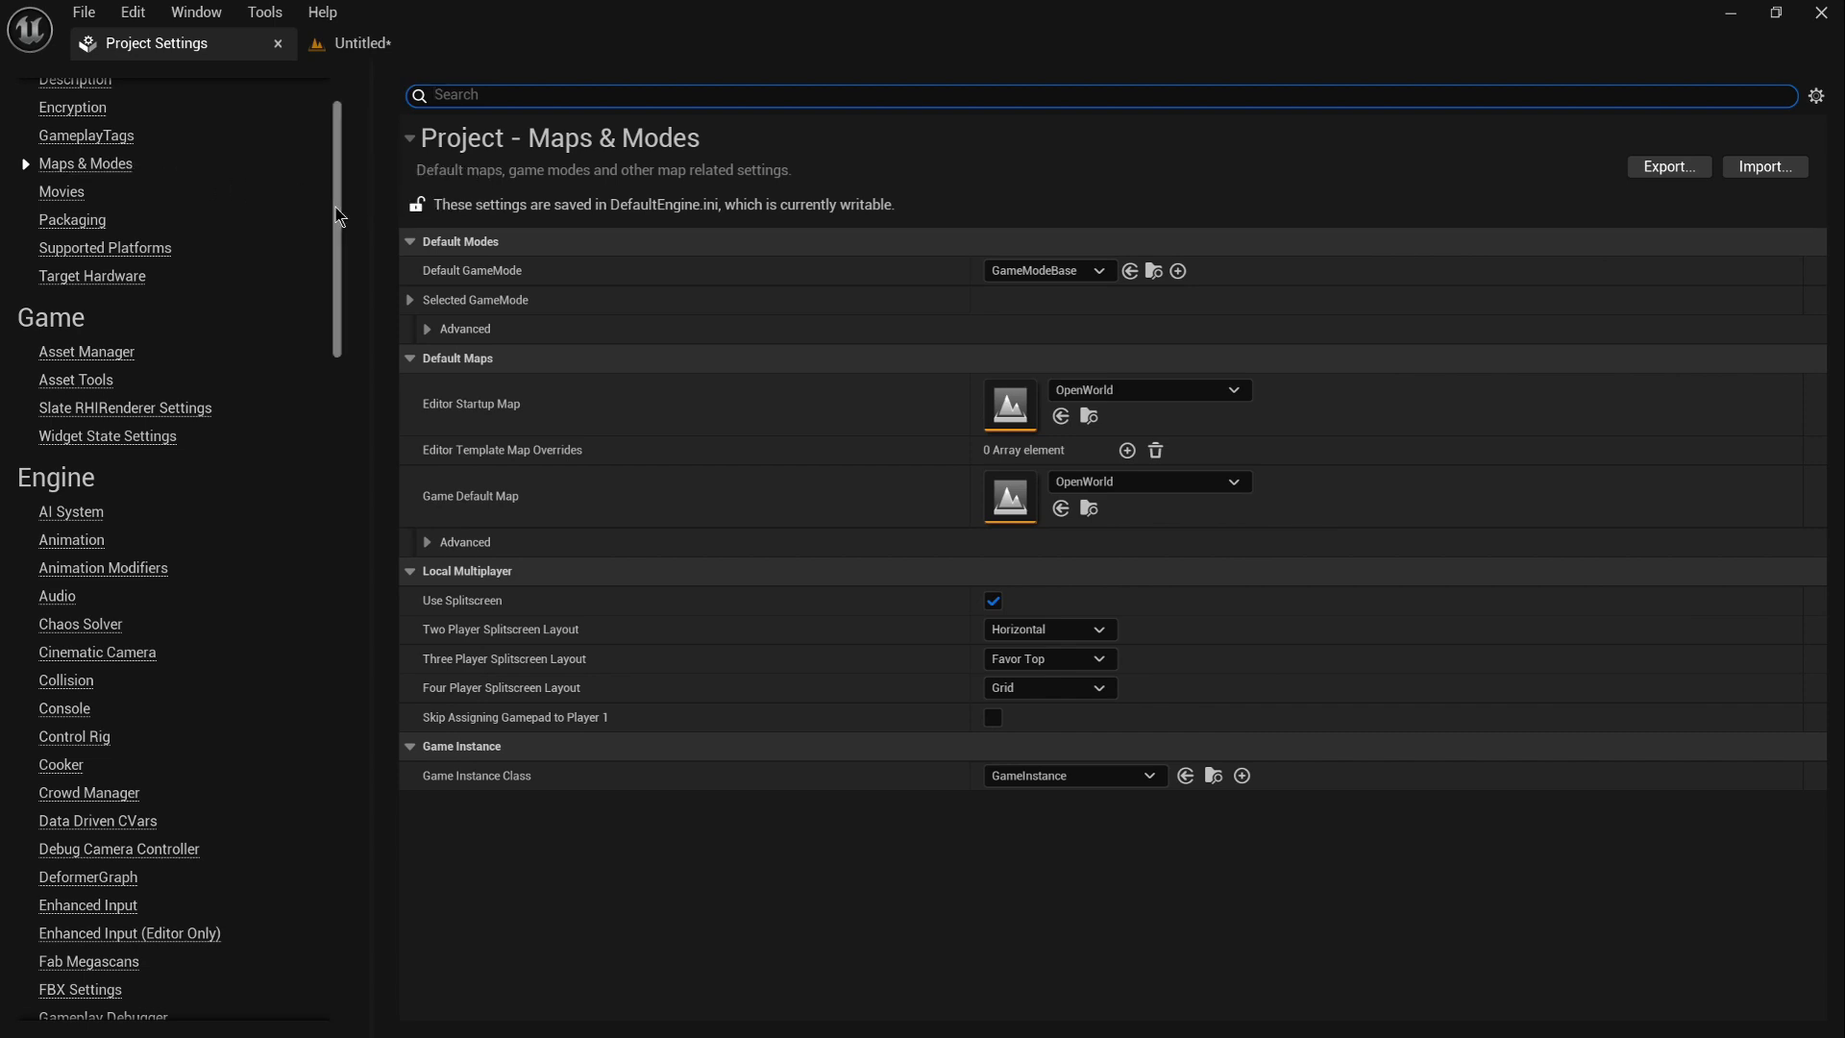
left_click_drag(336, 212, 338, 858)
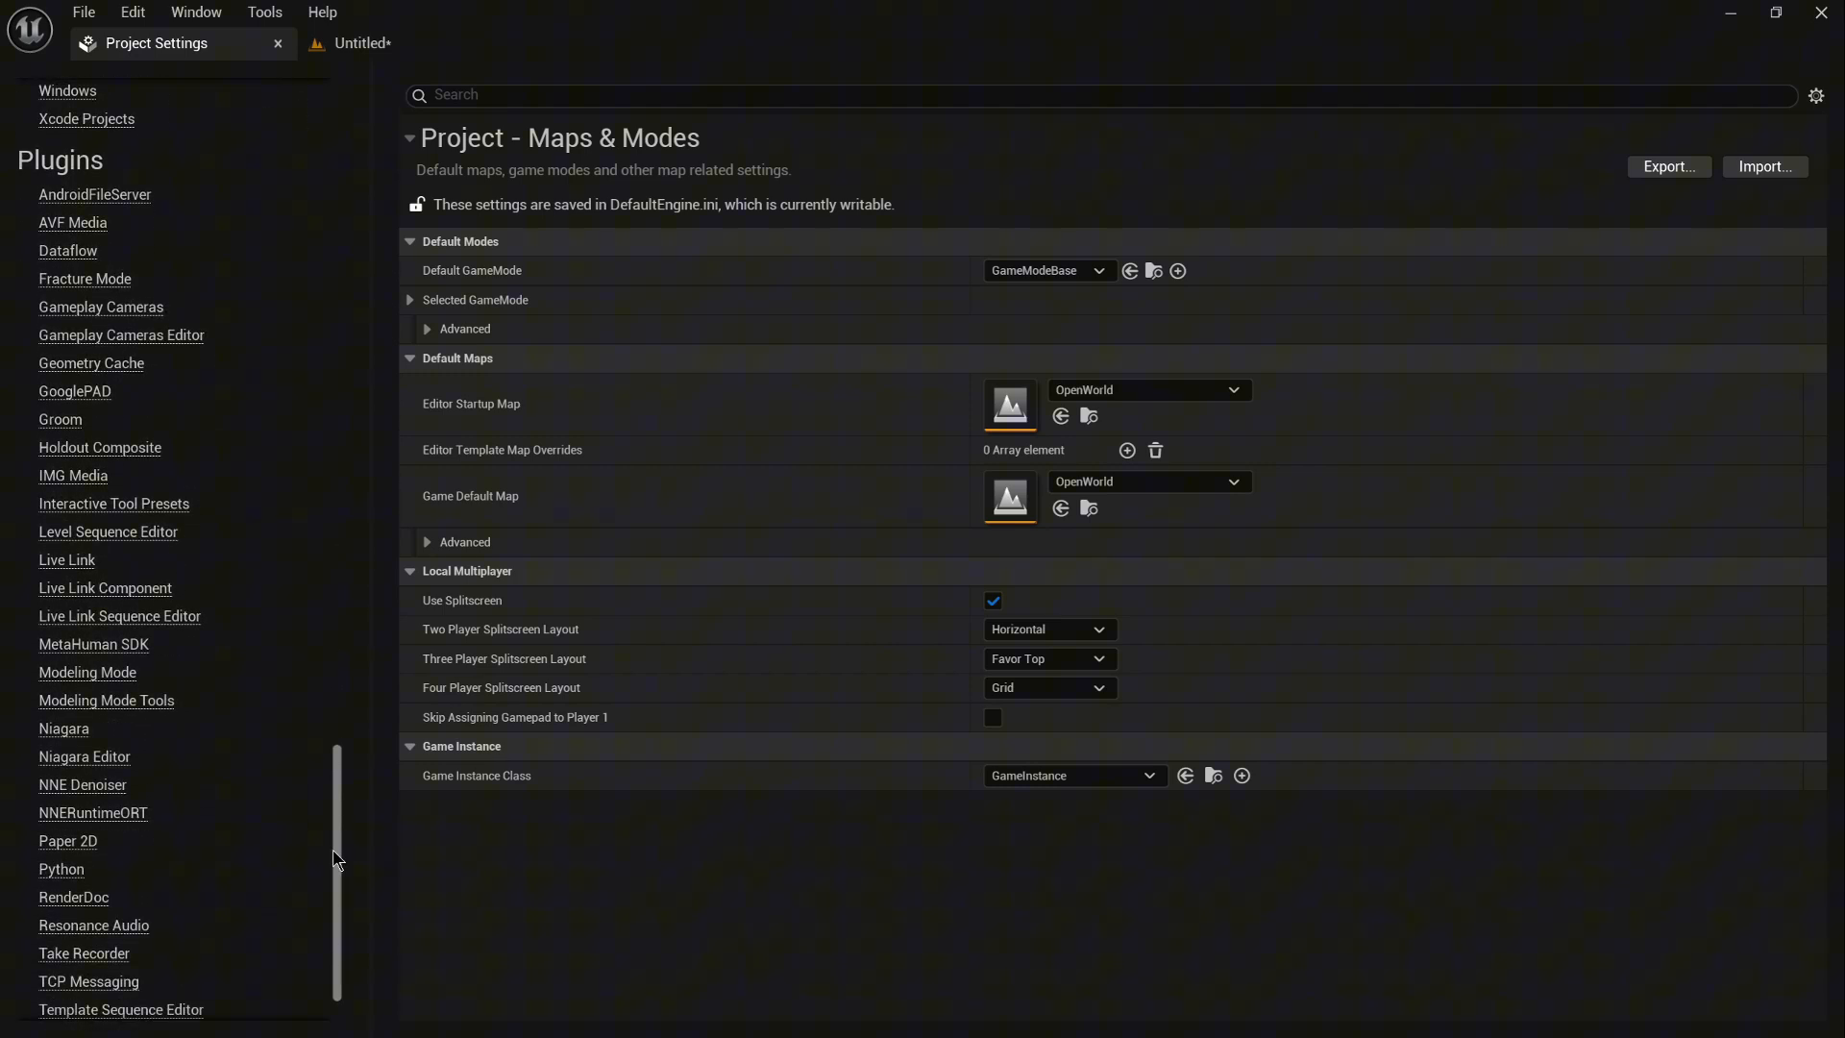
left_click(277, 43)
Step: Look over the full list of available plugins for the project, and close the plugin browser
left_click(132, 13)
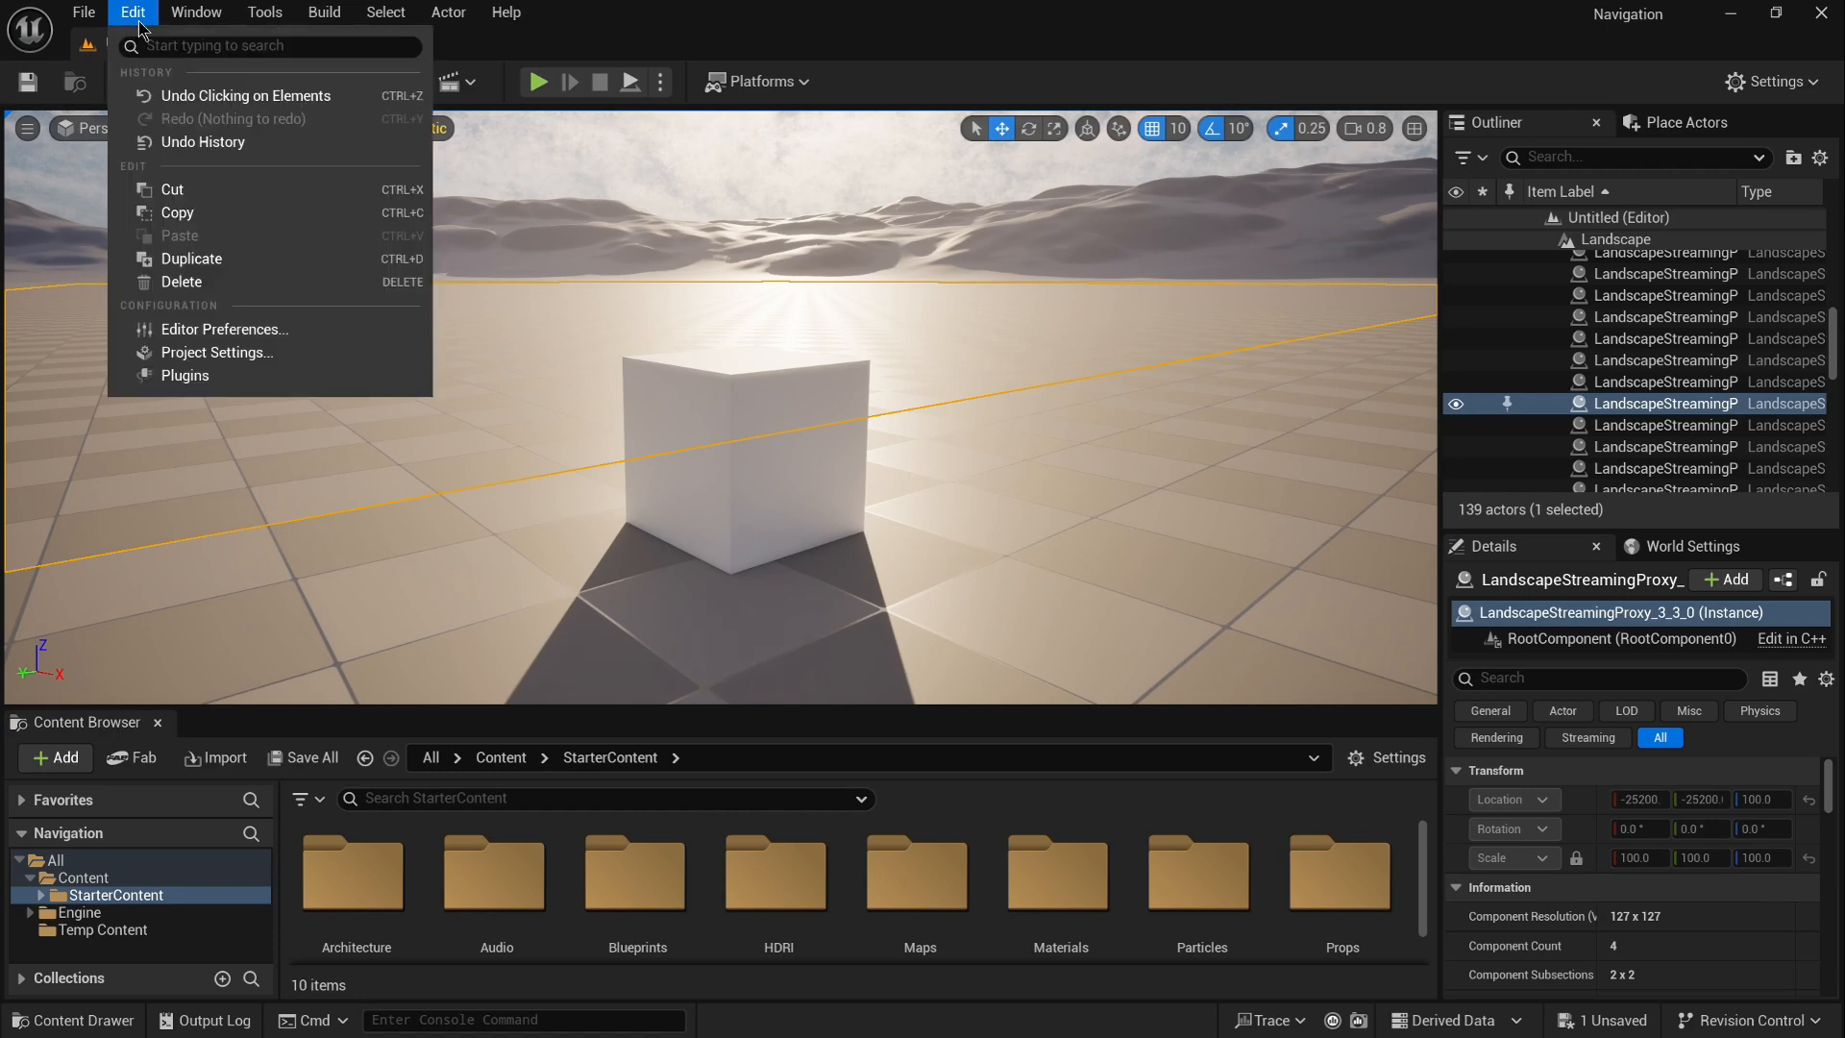
left_click(233, 380)
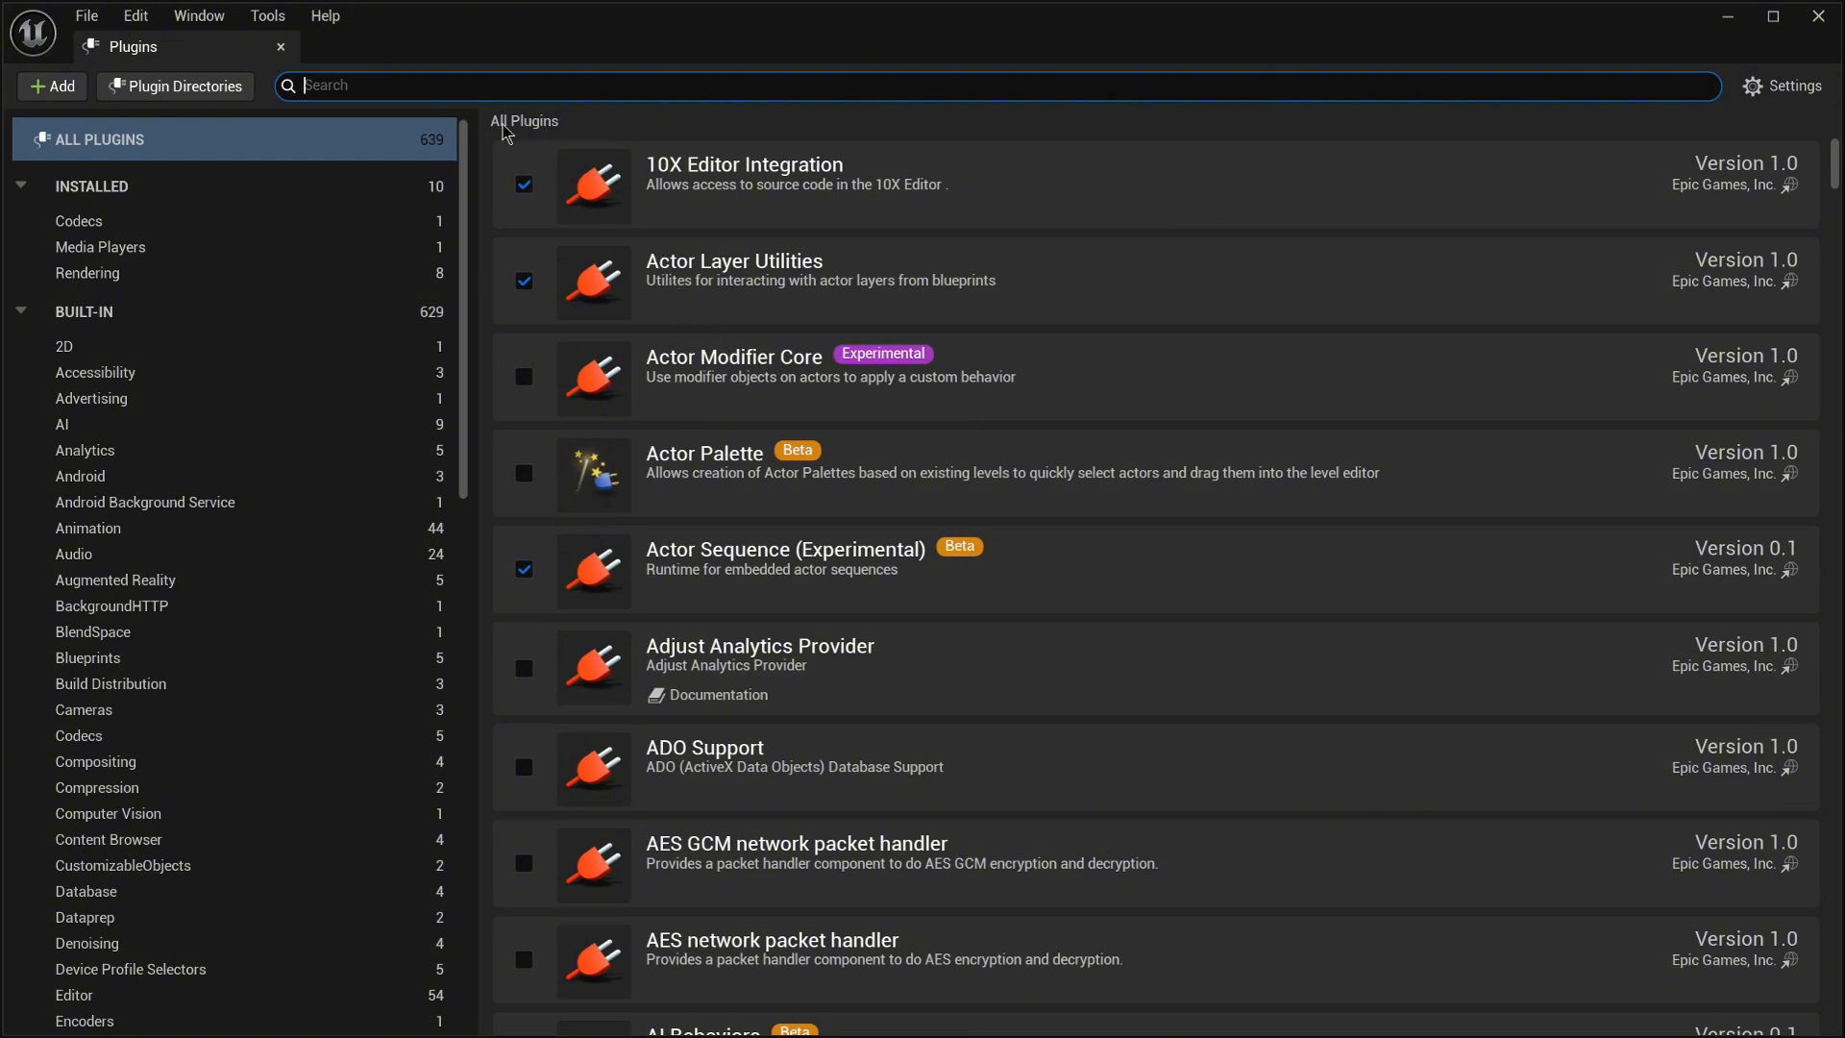
left_click(281, 47)
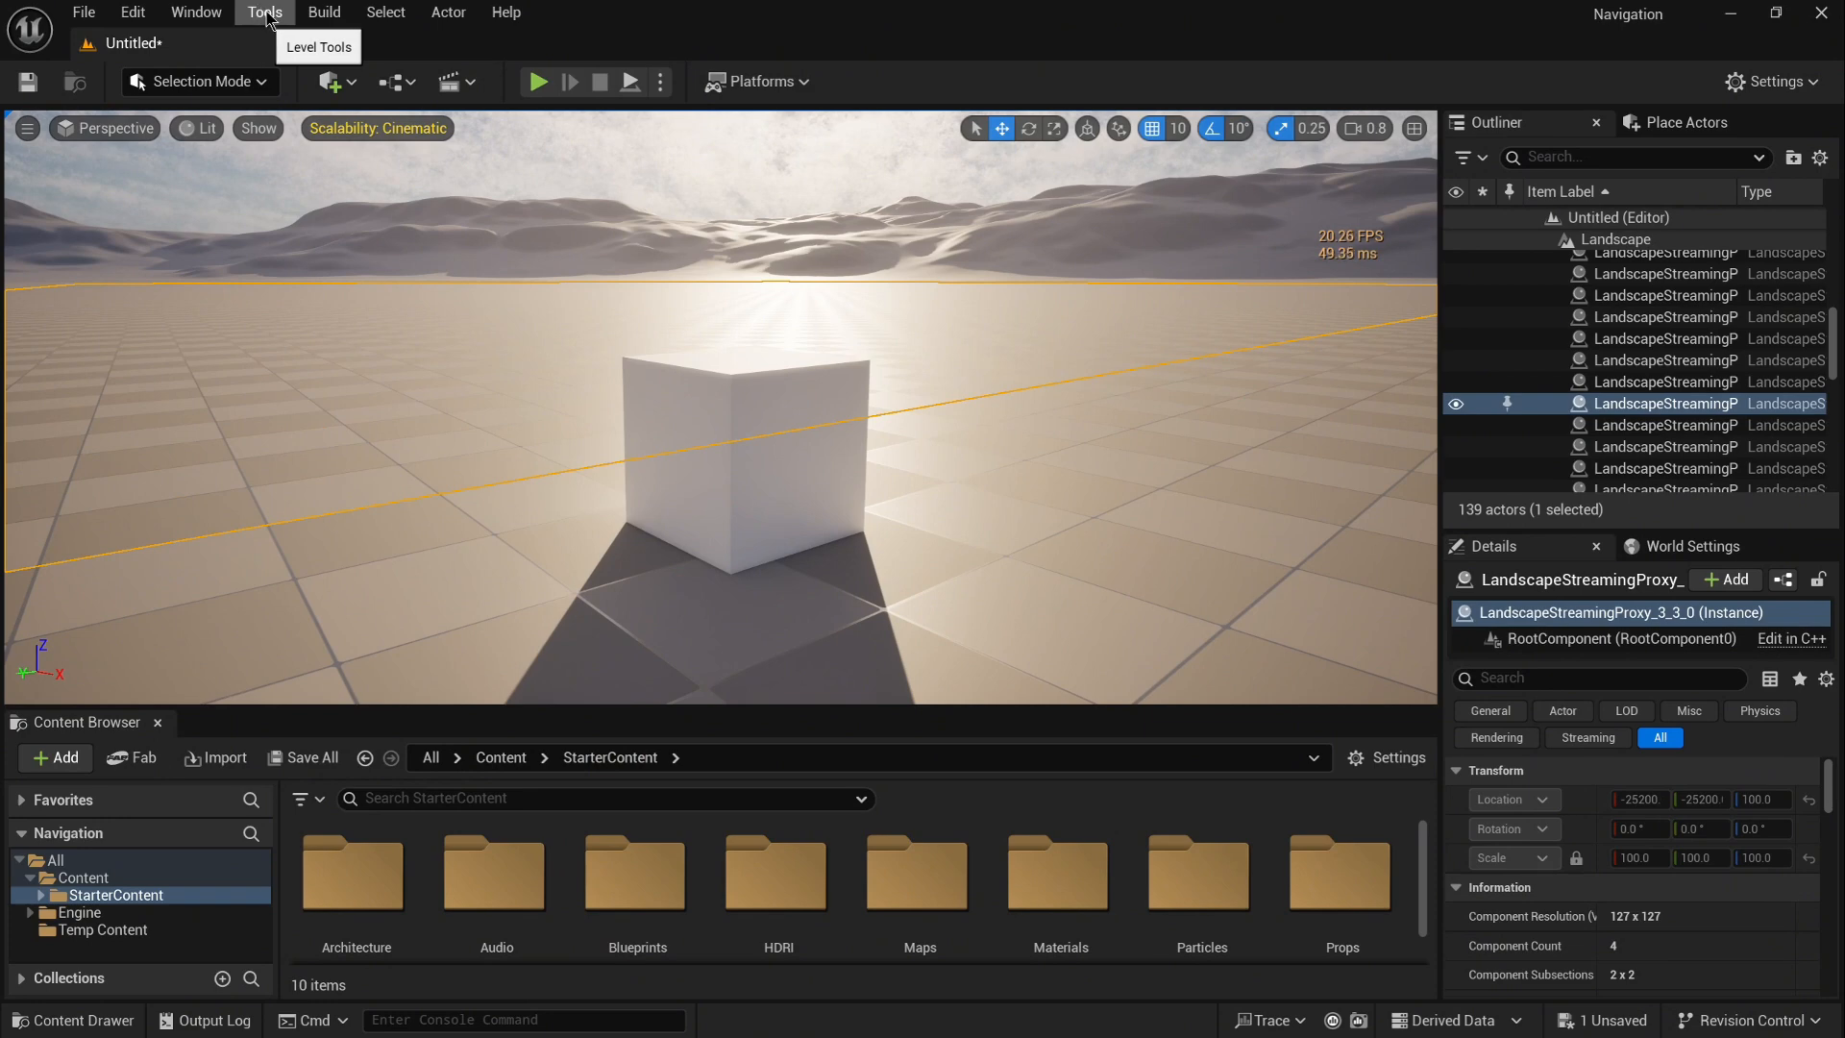
Step: Look through the level tools, the build commands with their lighting quality levels, and the selection commands
left_click(267, 16)
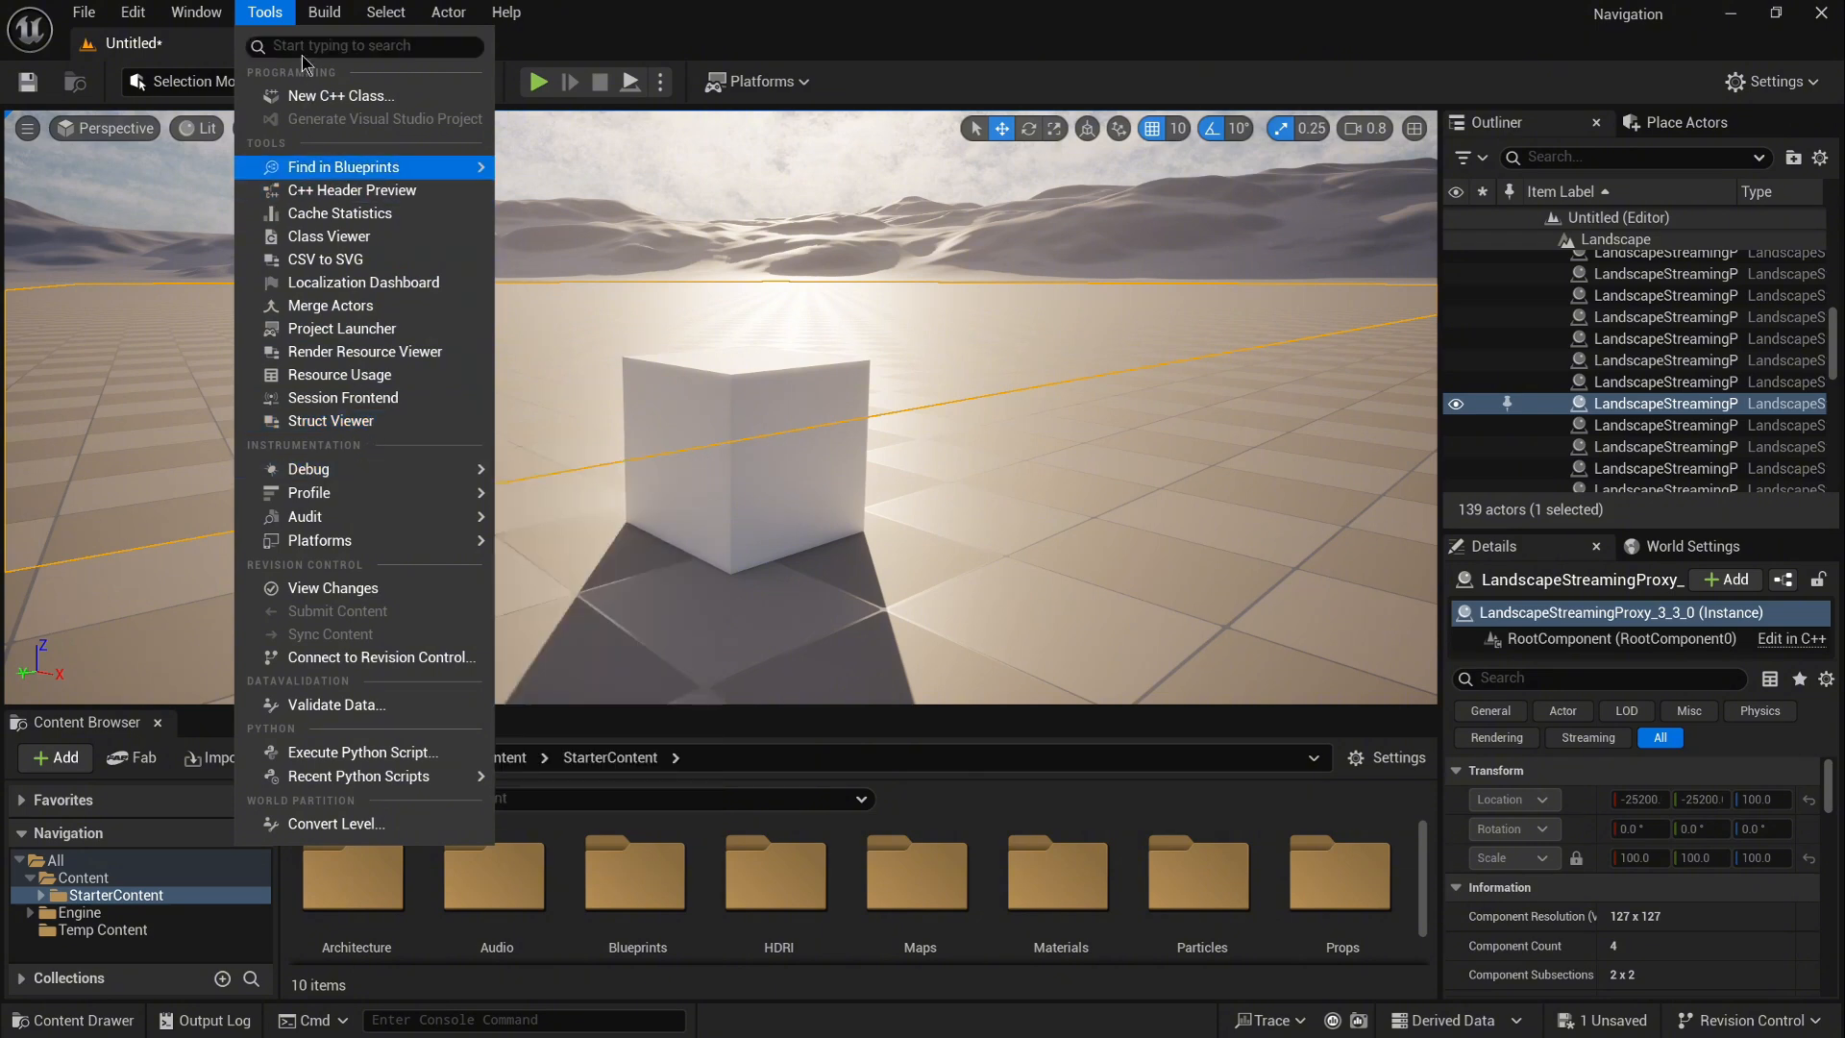
mouse_move(324, 13)
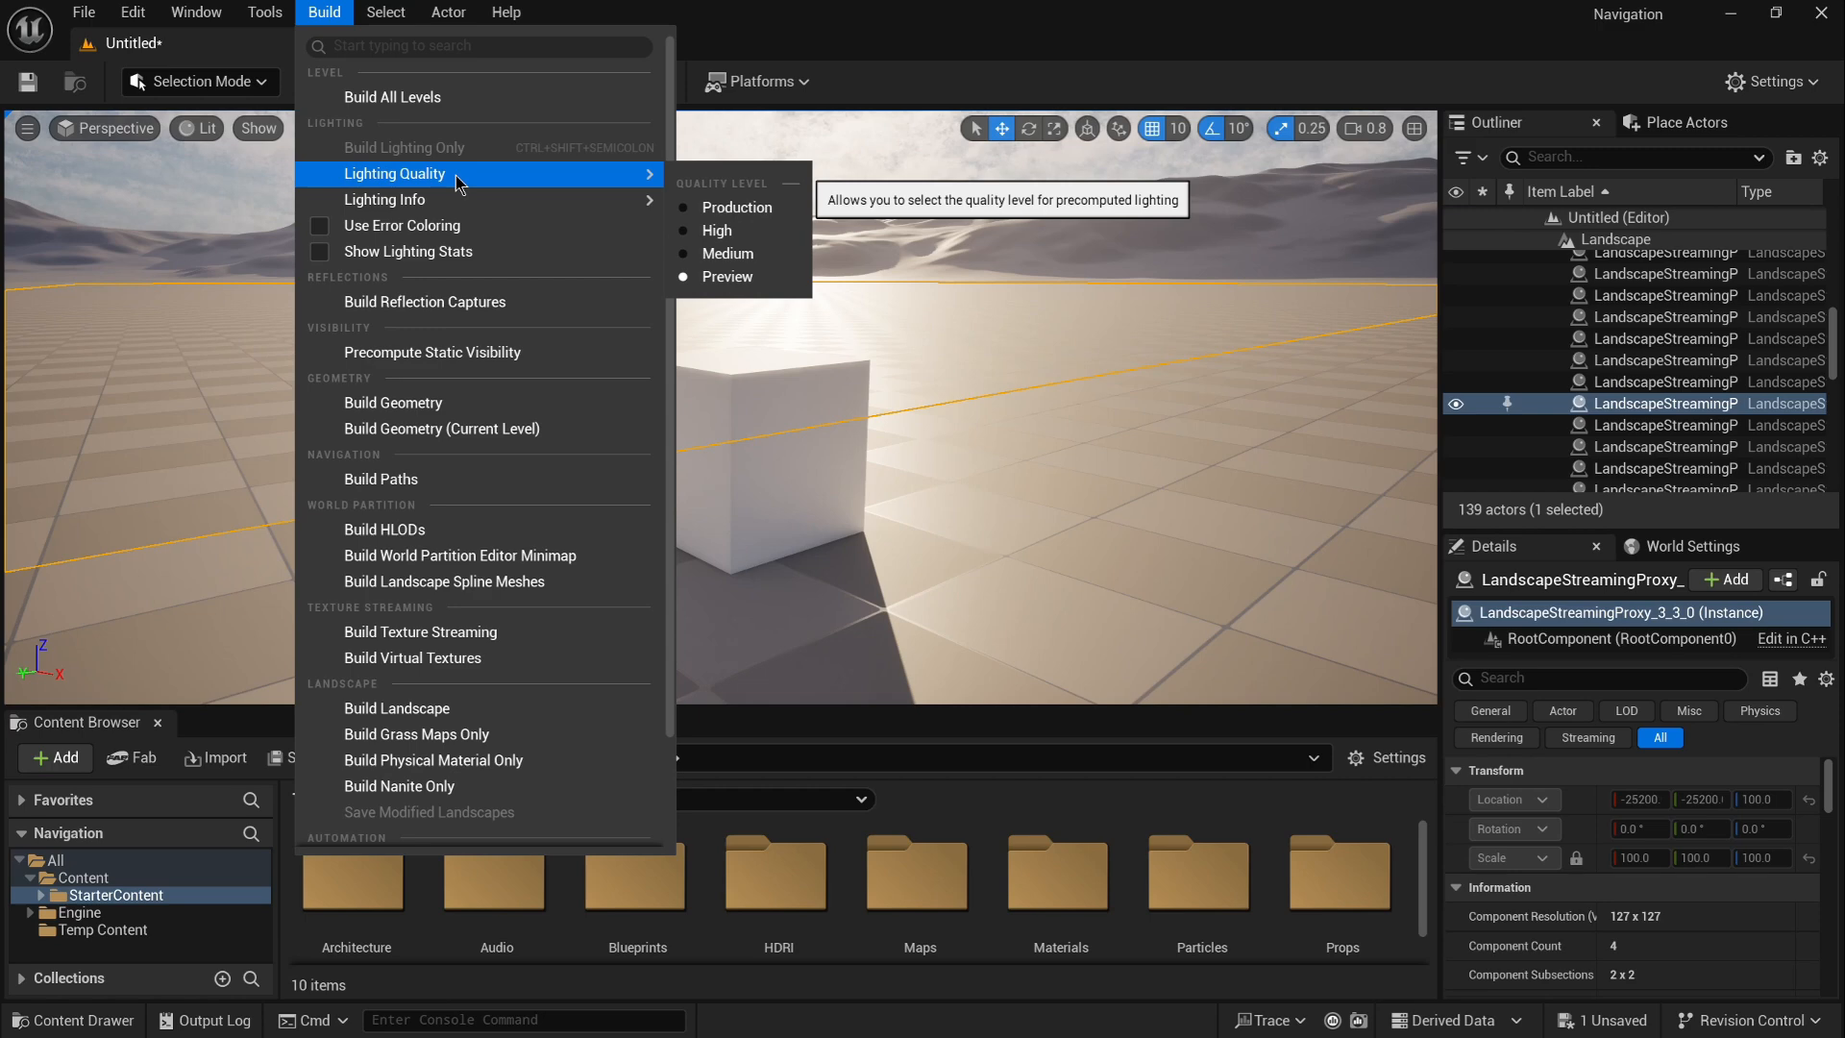
left_click(324, 11)
left_click(389, 14)
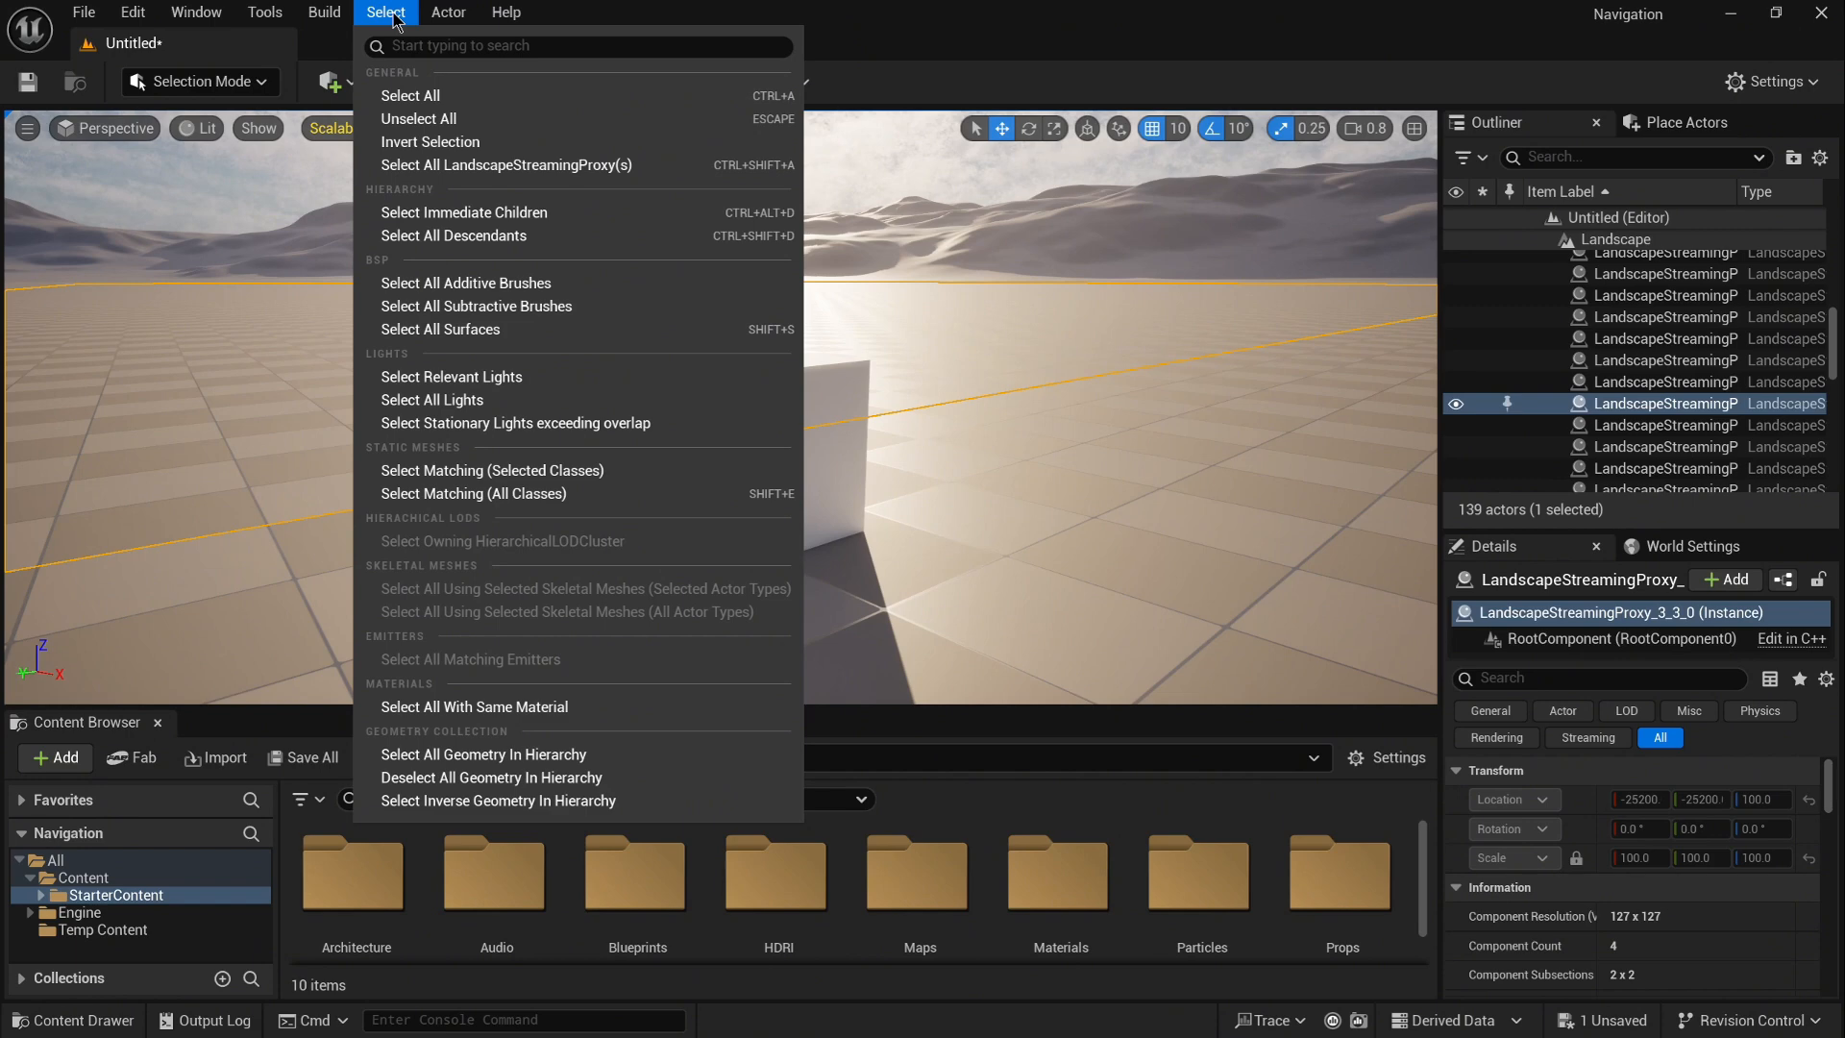
left_click(394, 15)
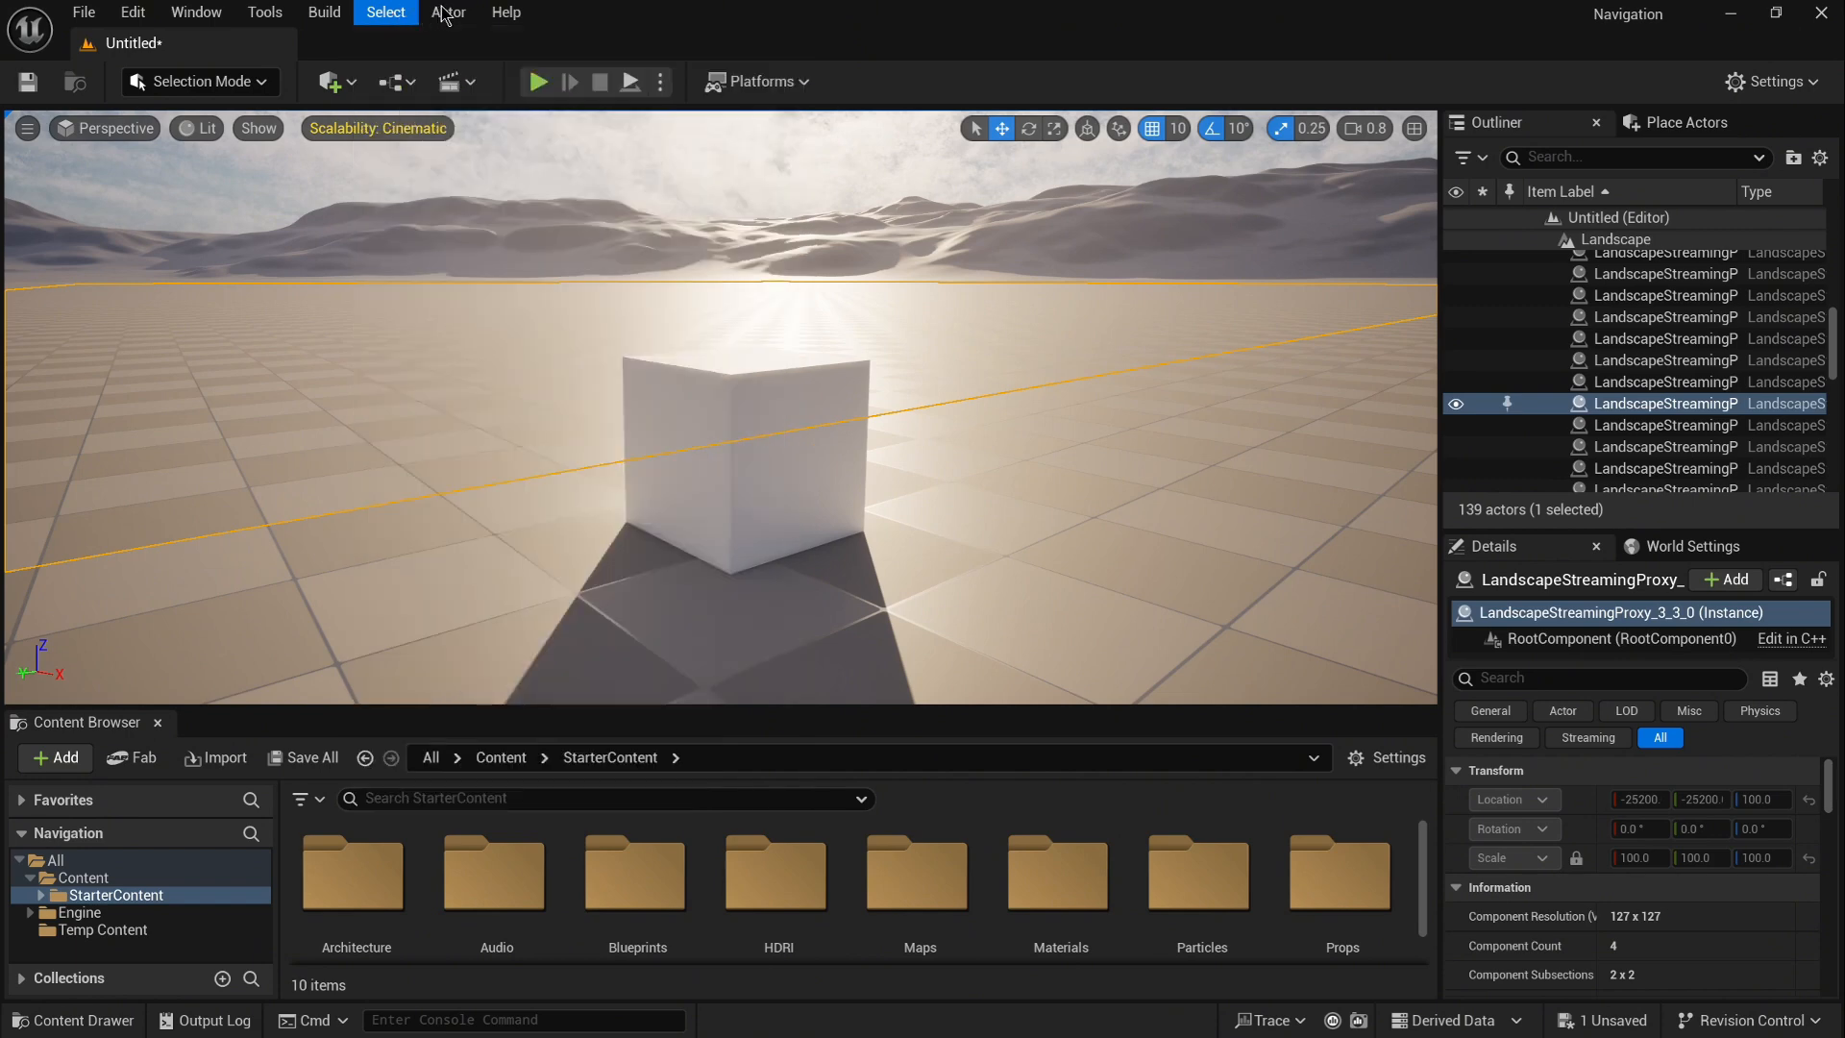
Step: Select the cube in the level and browse to its source asset in the Content Browser
left_click(447, 13)
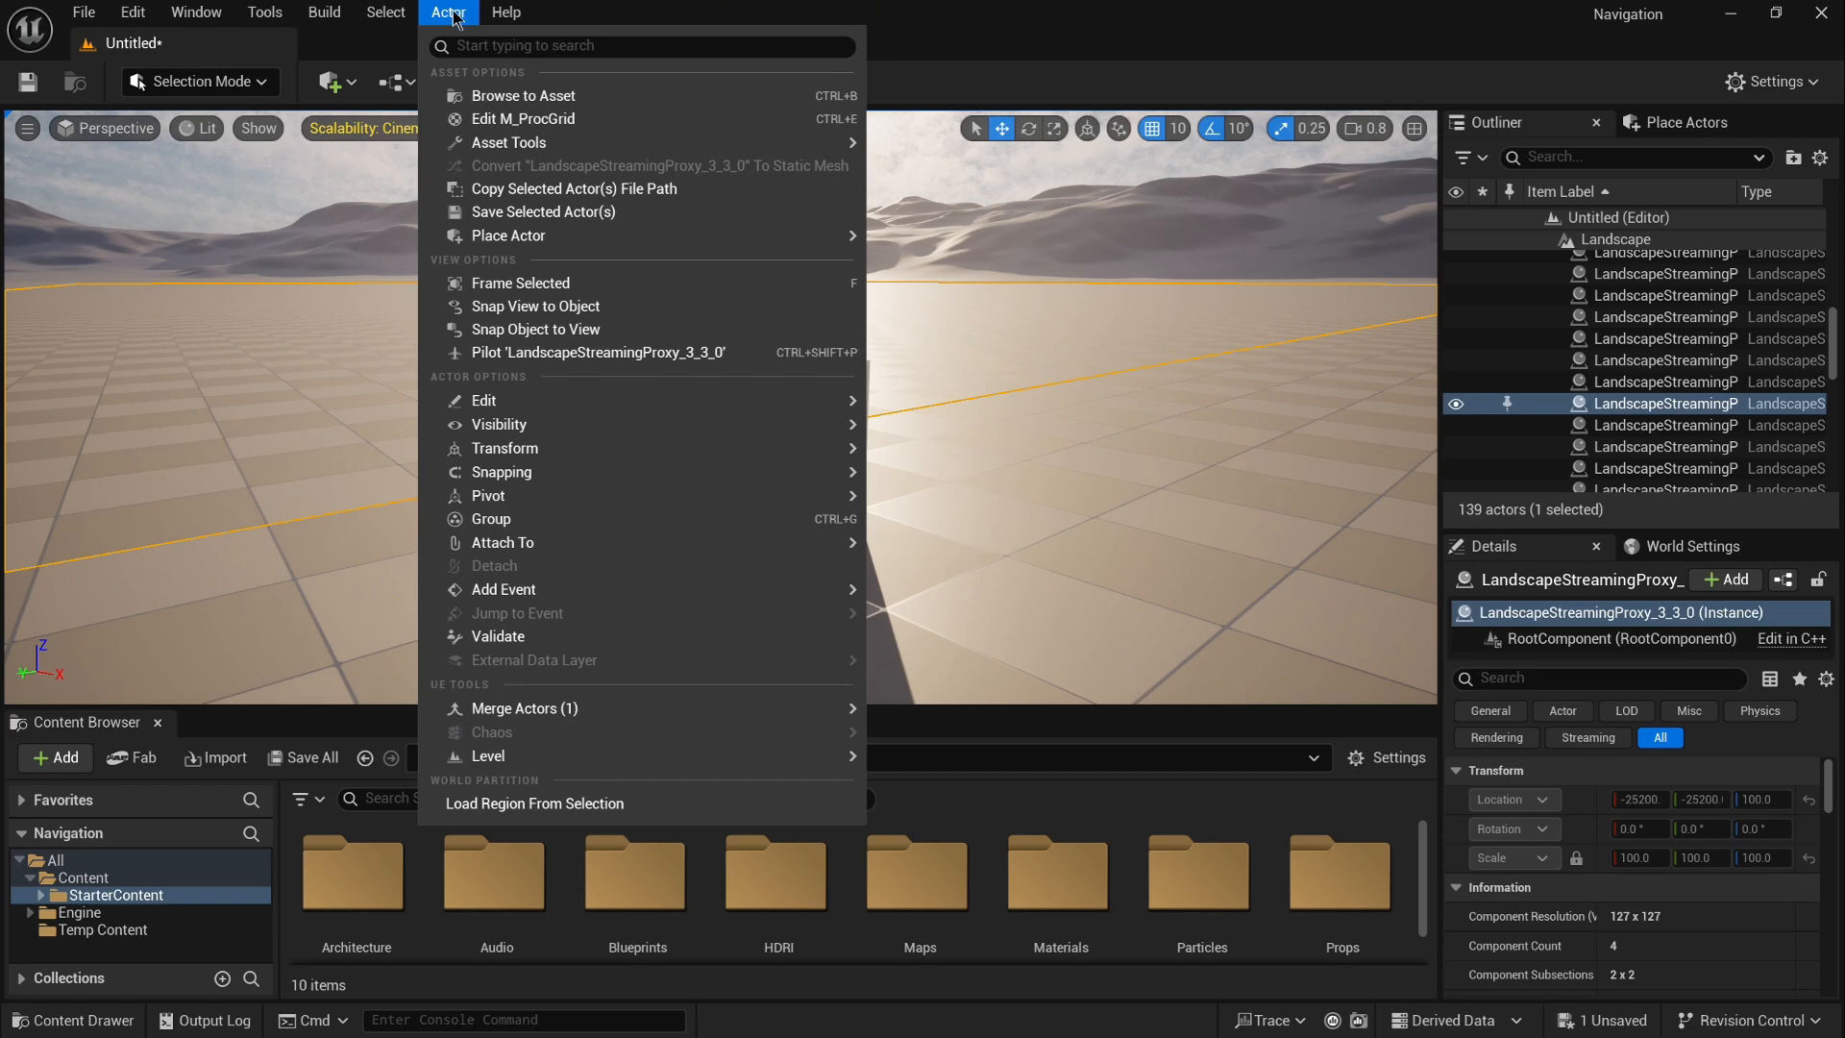
left_click(608, 98)
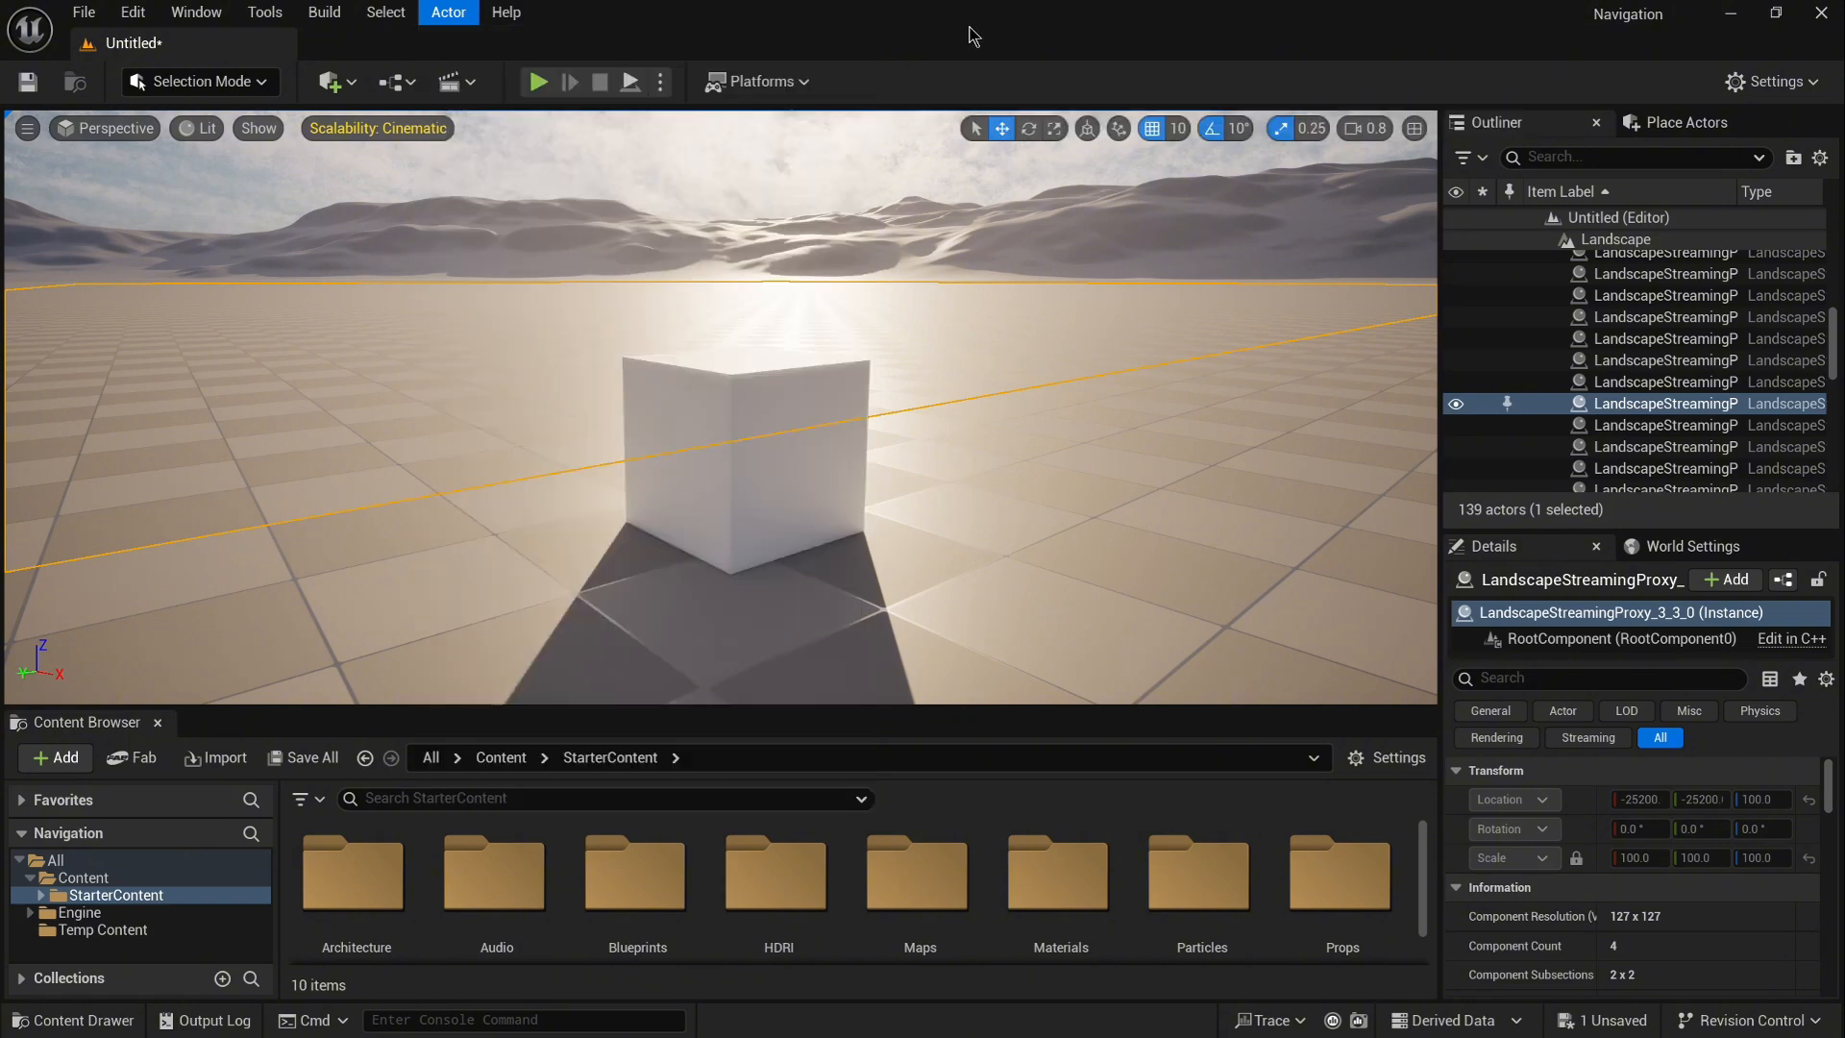
left_click(740, 384)
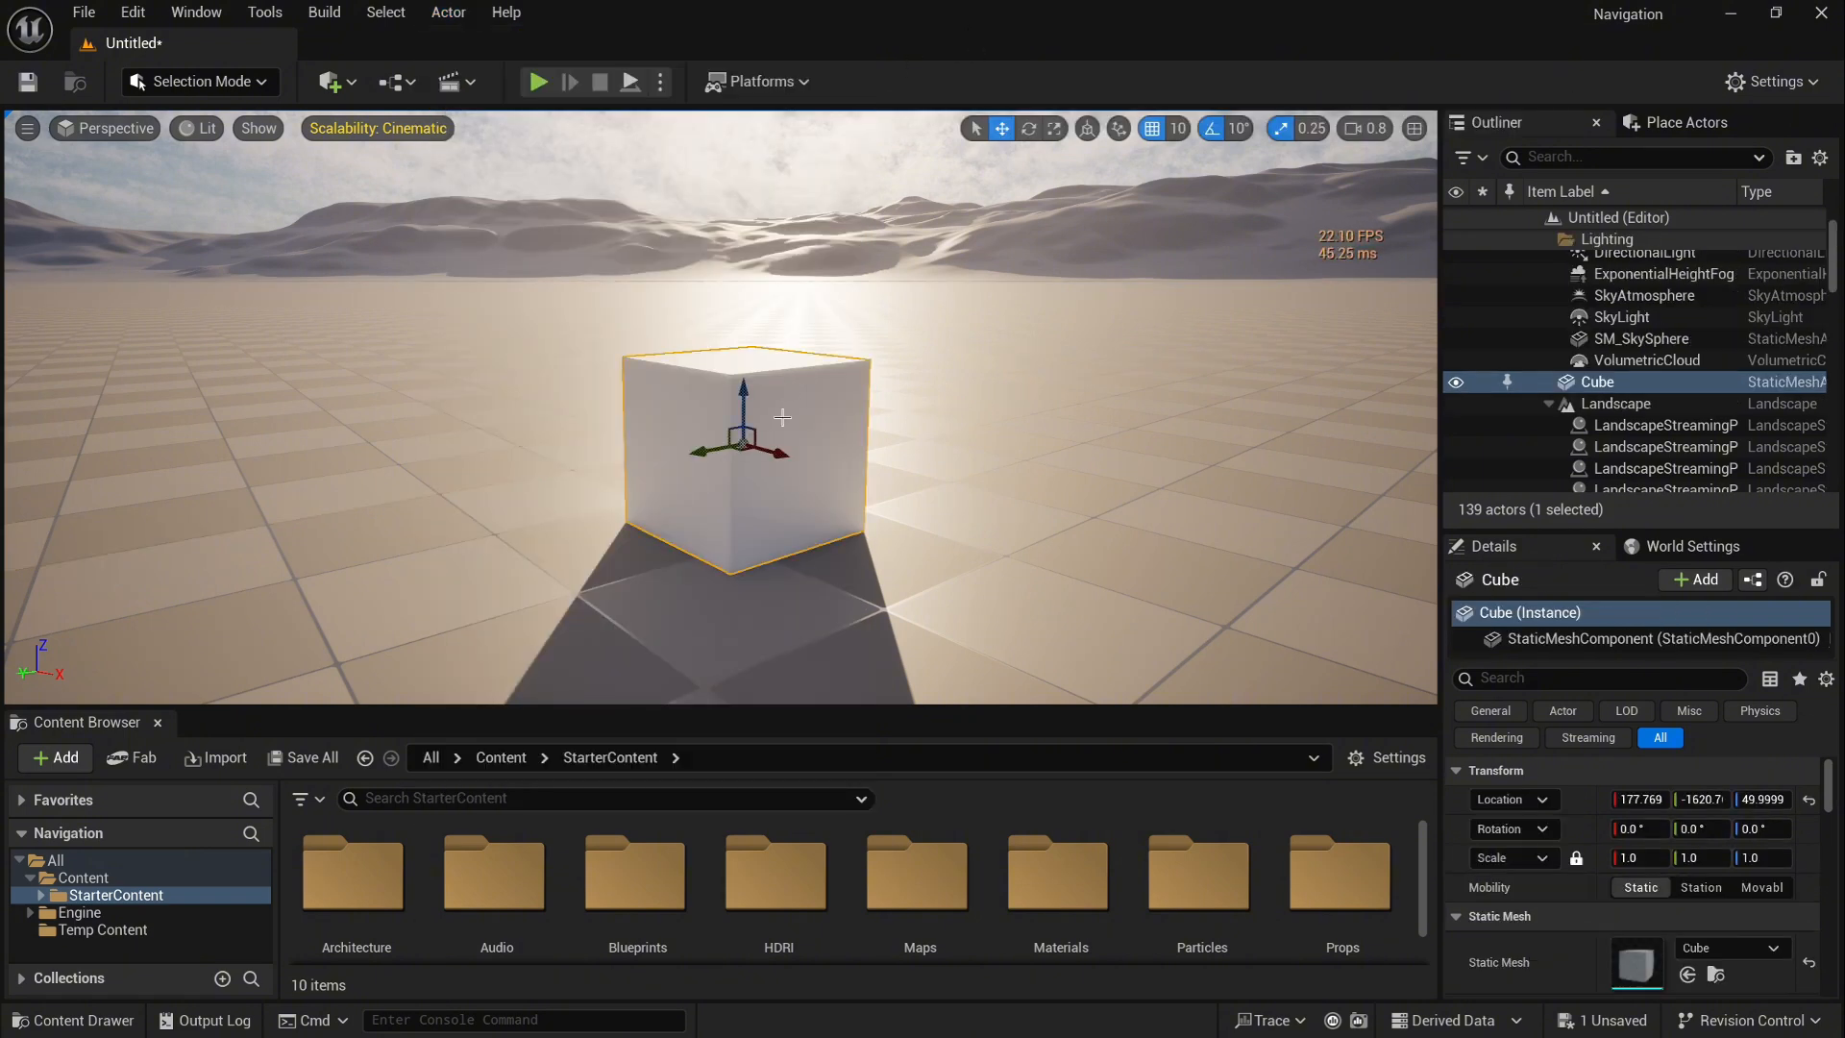
left_click(448, 12)
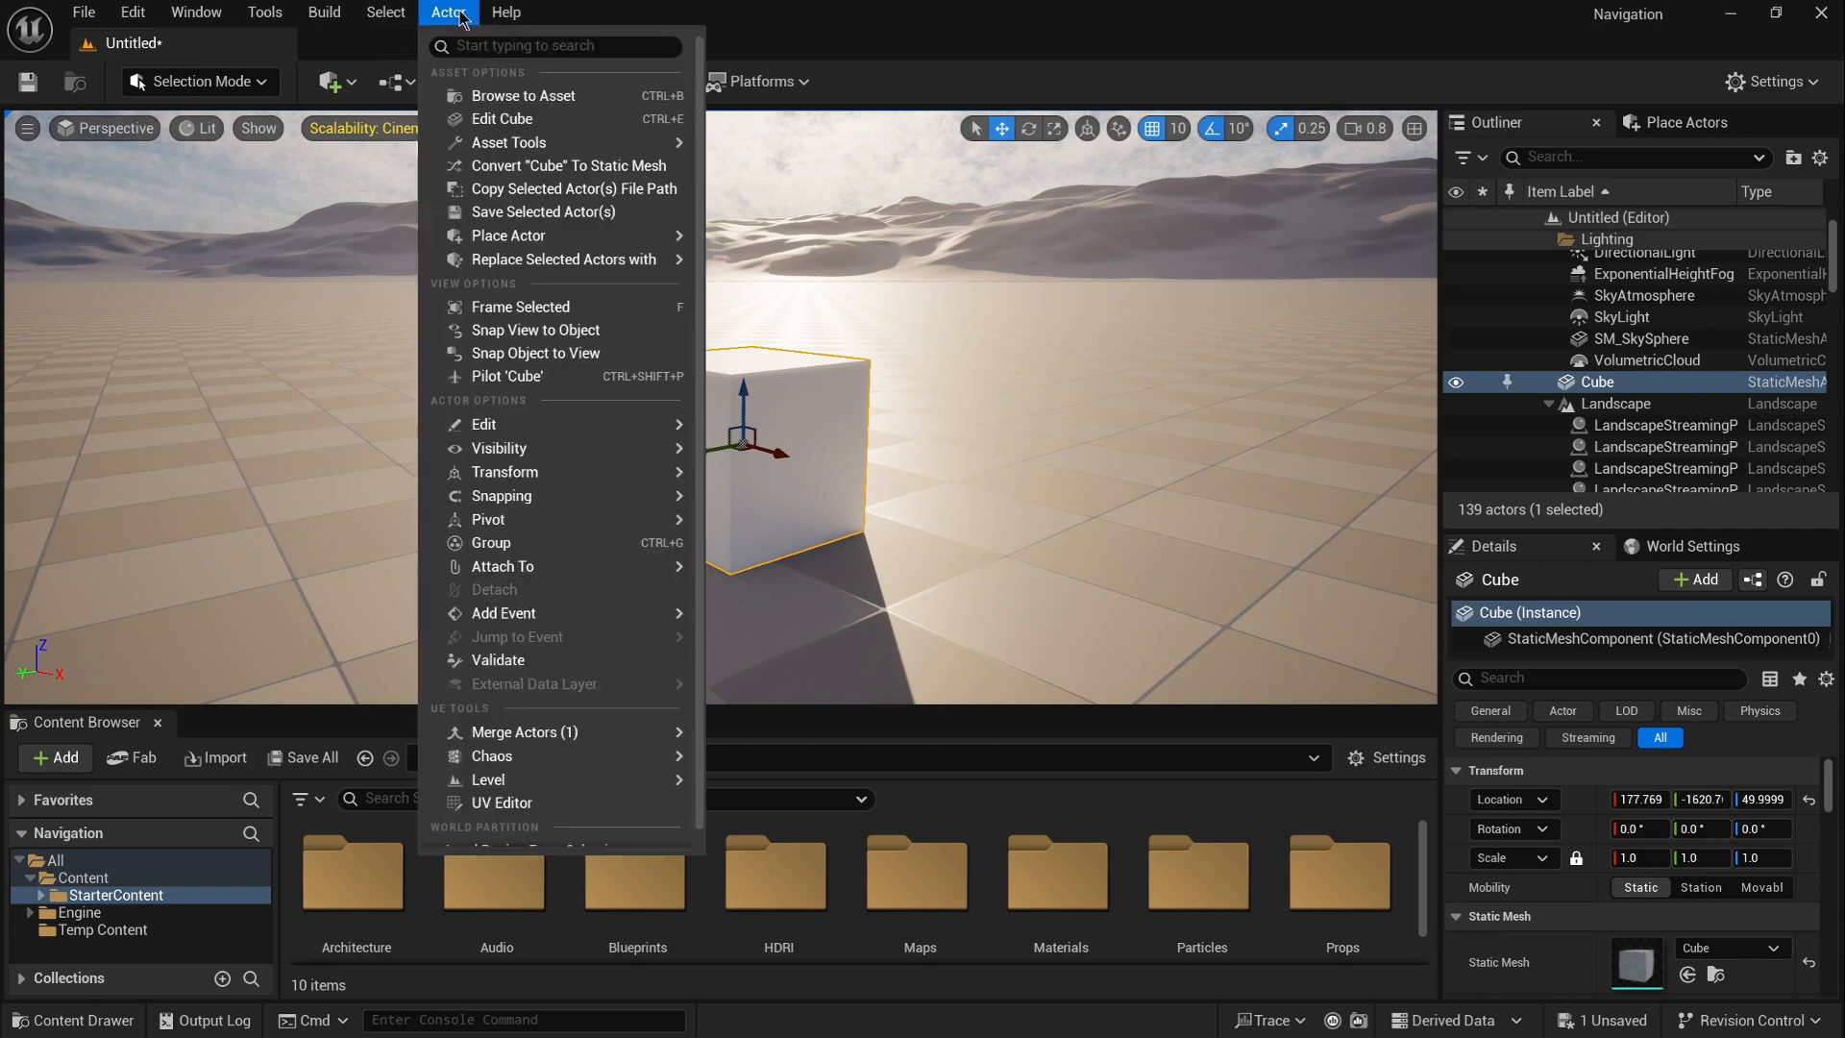
left_click(568, 97)
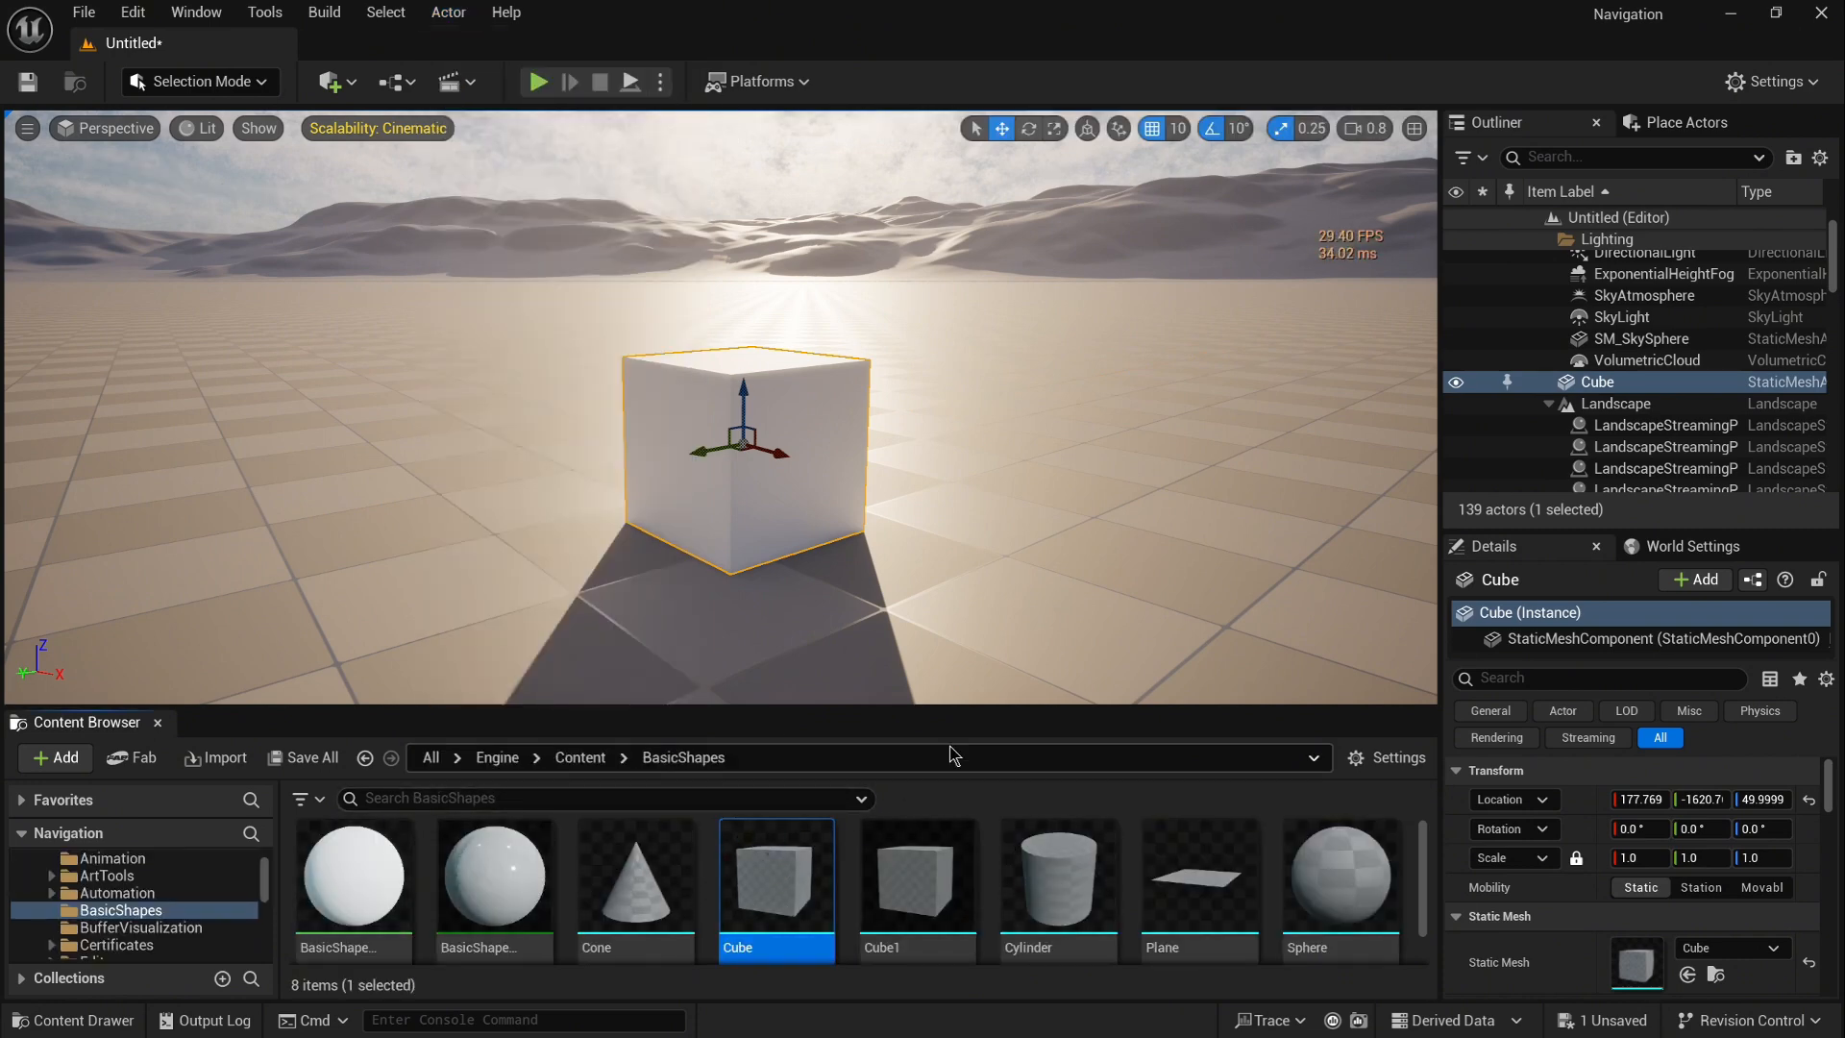
Step: Collapse the Engine folder tree in the Content Browser and return to the project's own Content folder
left_click_drag(985, 698, 972, 411)
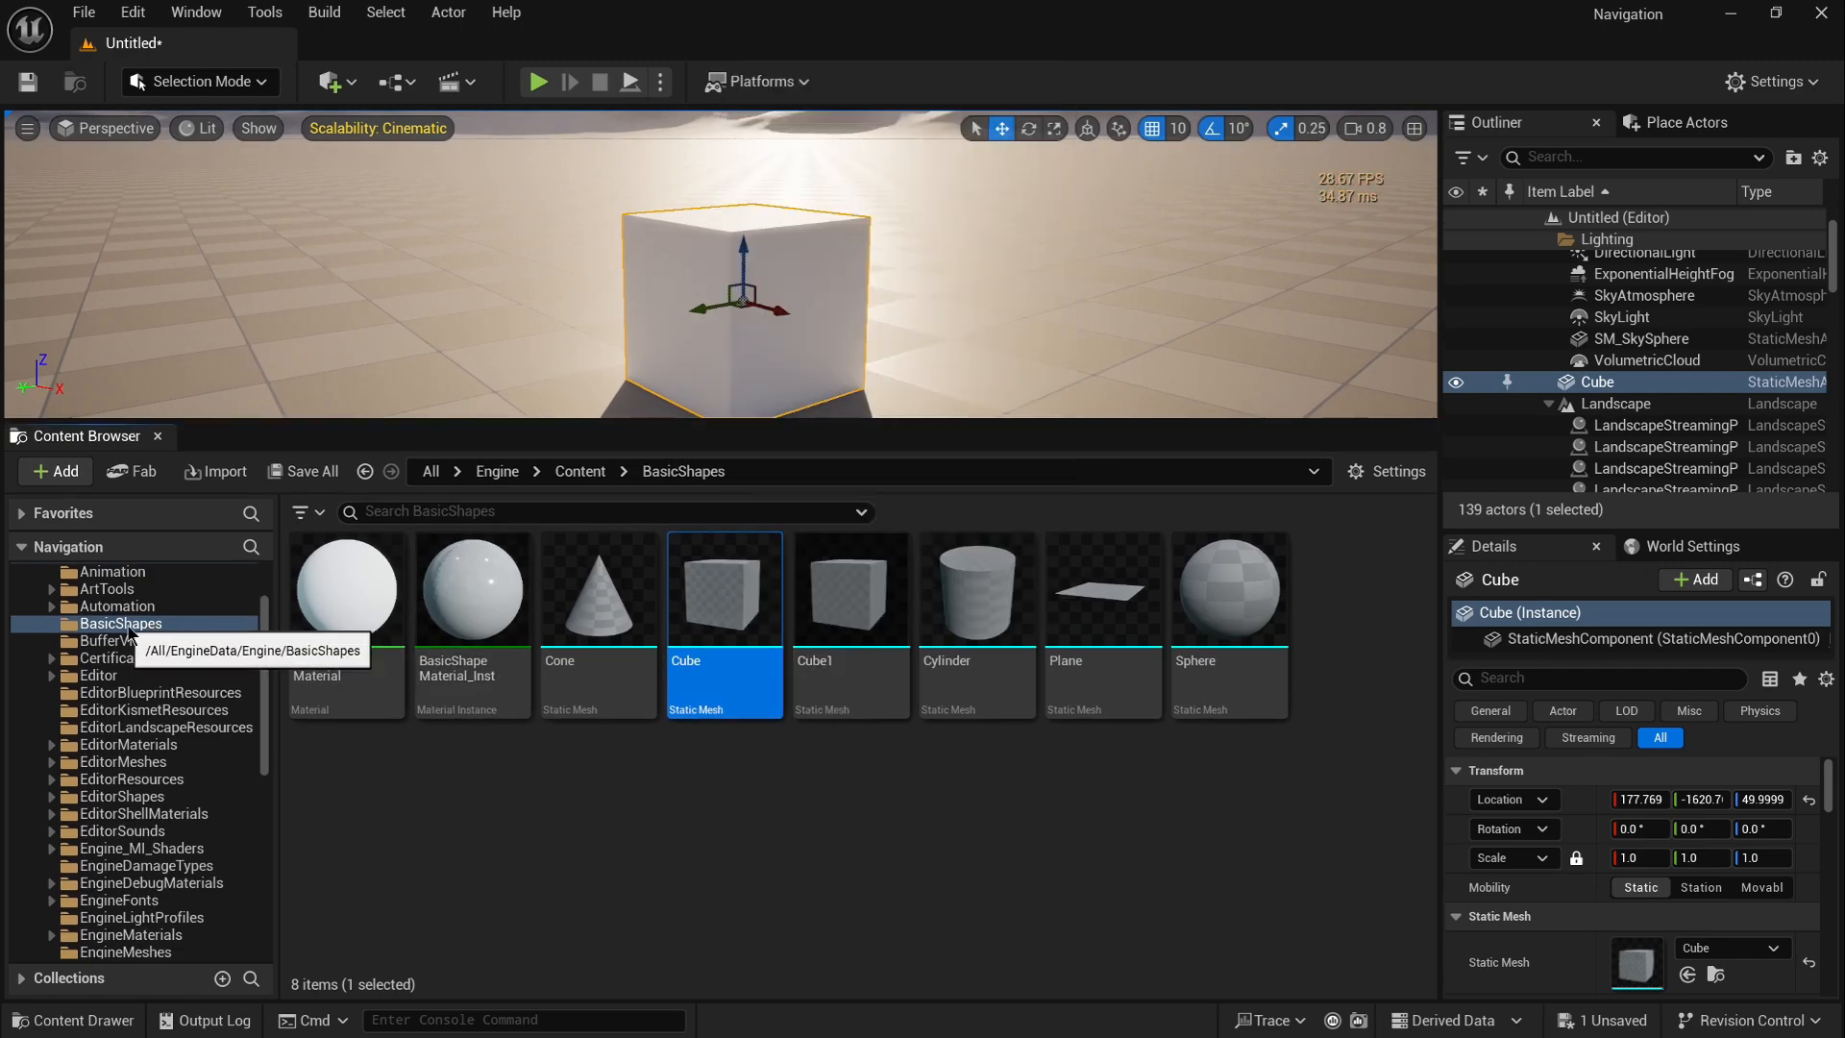
scroll(52, 684, "up", 2)
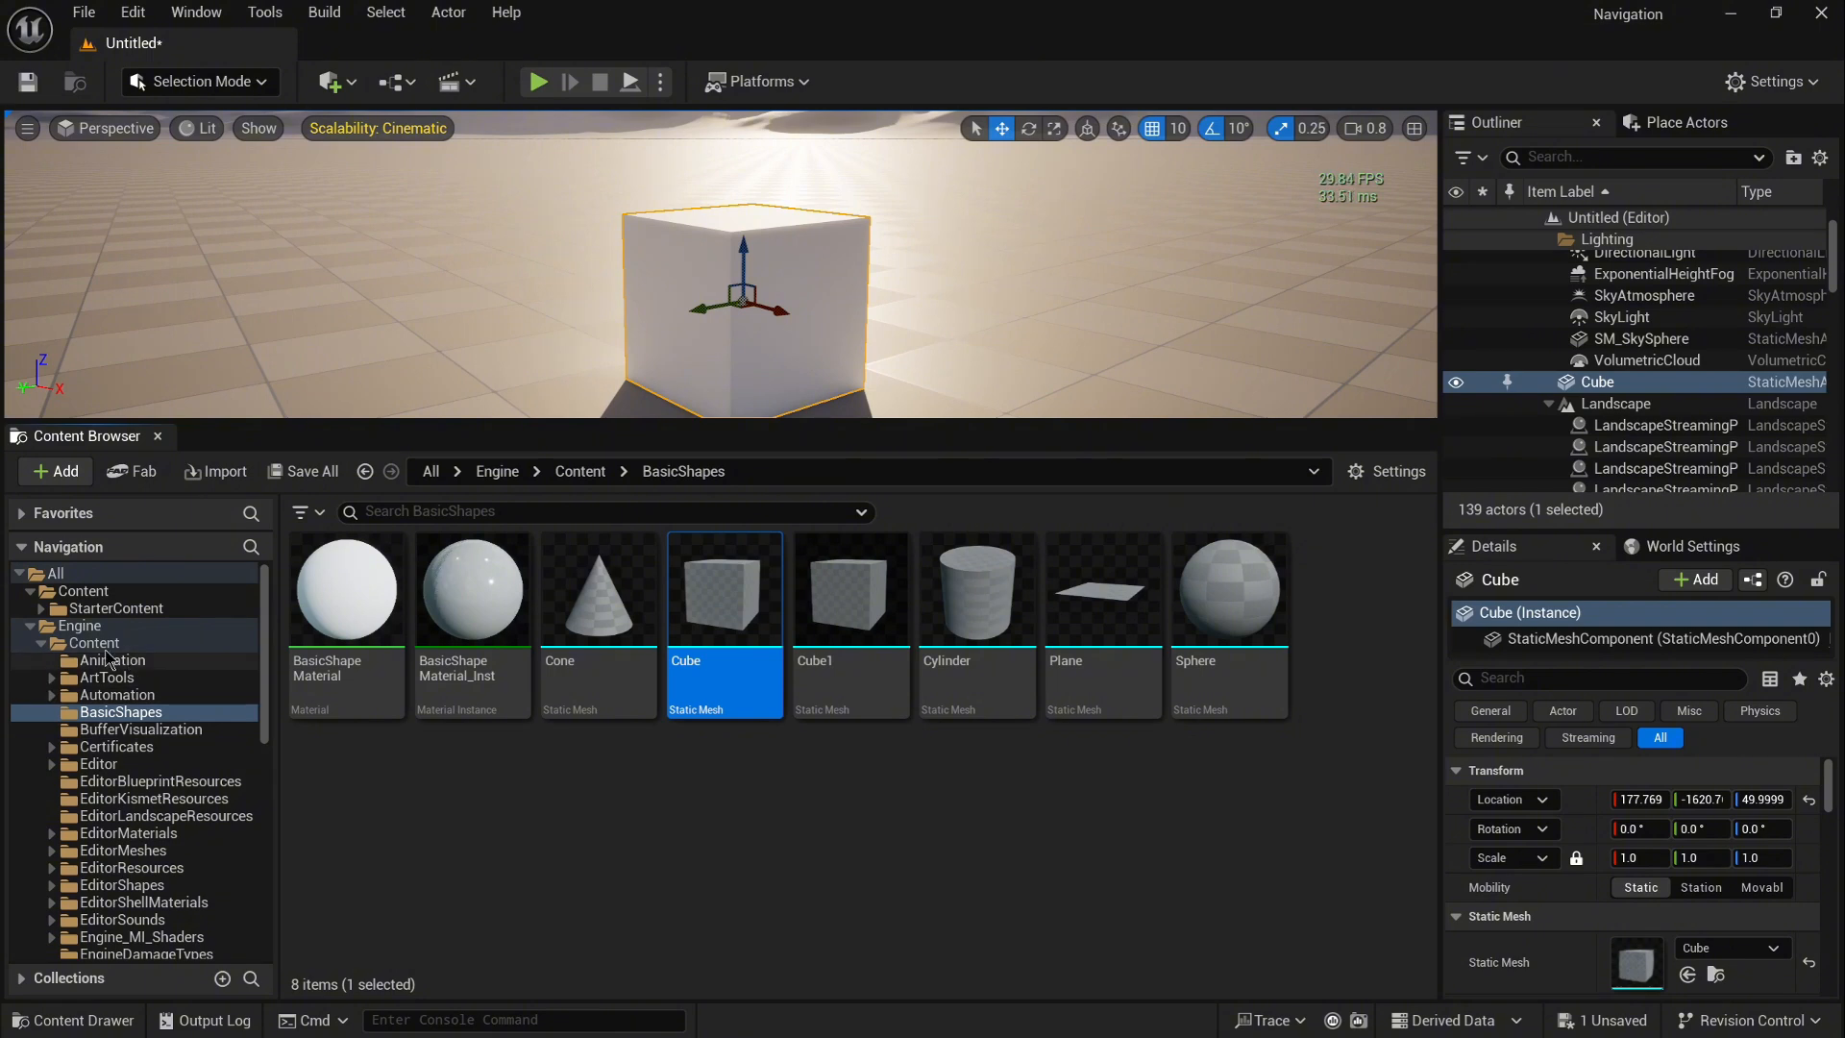
left_click(42, 648)
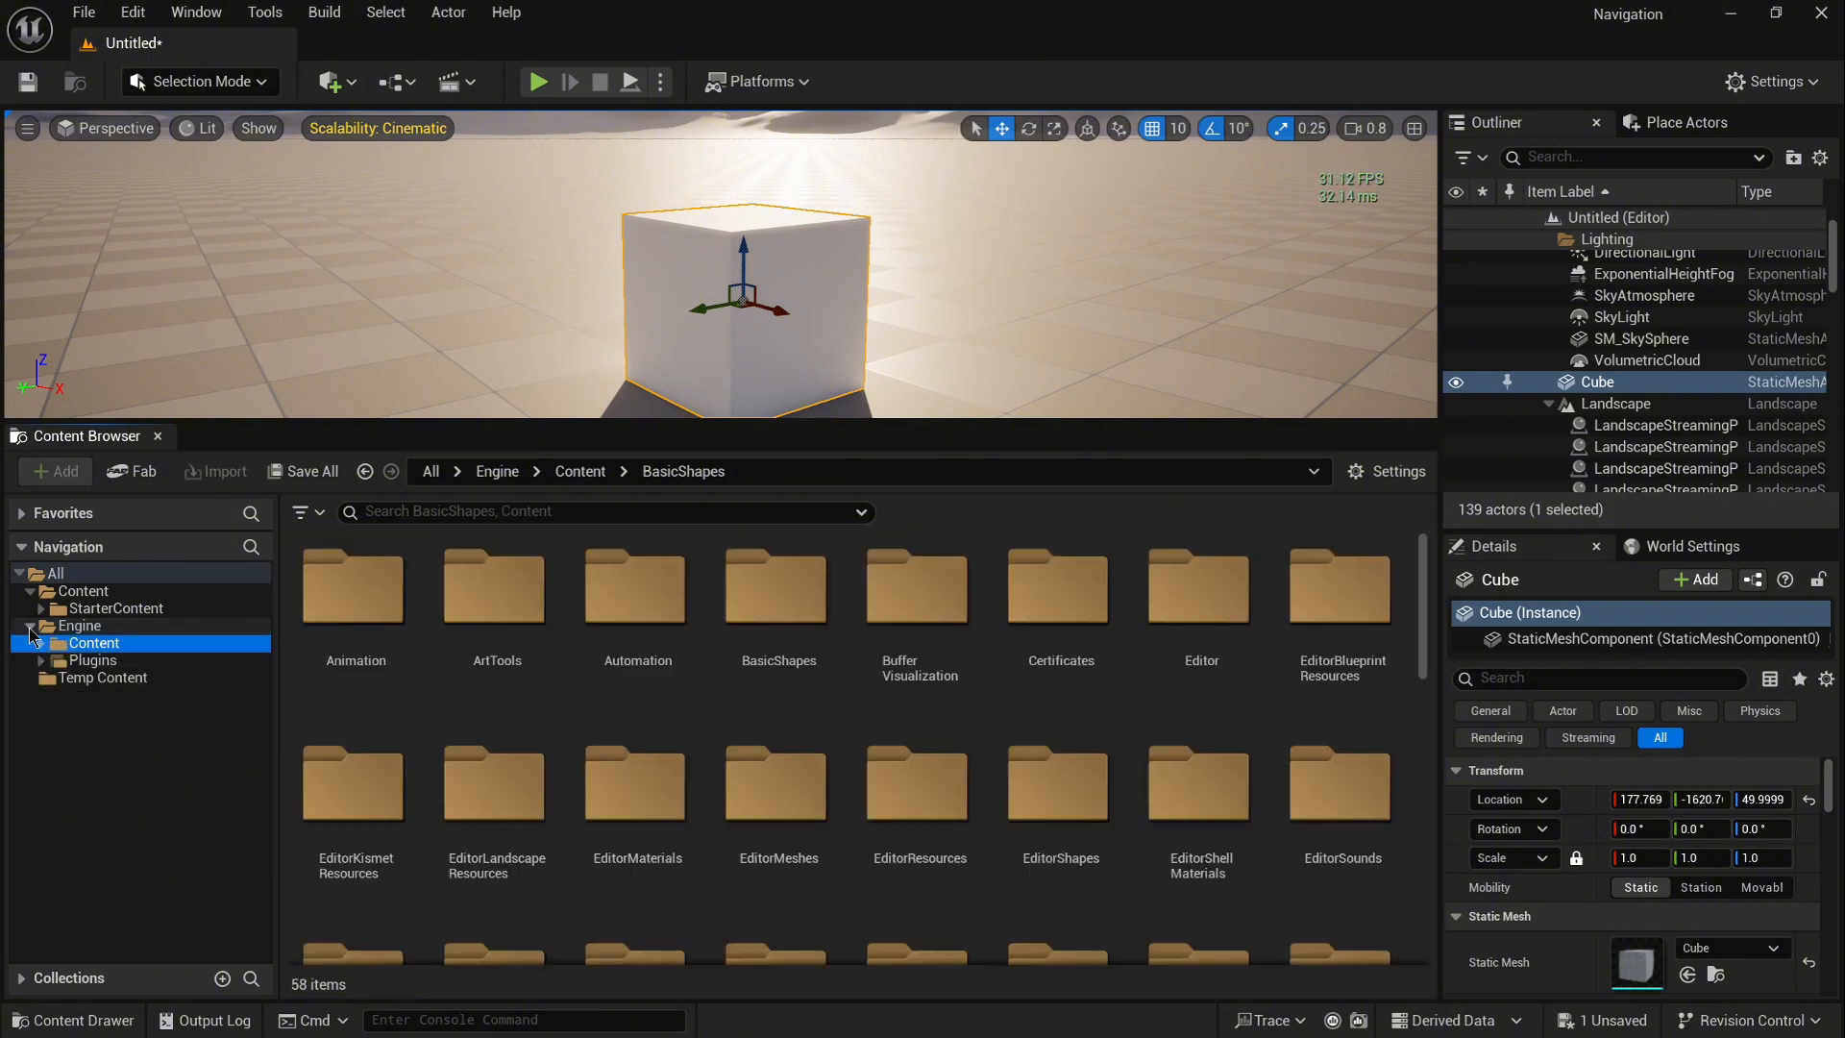
left_click(32, 631)
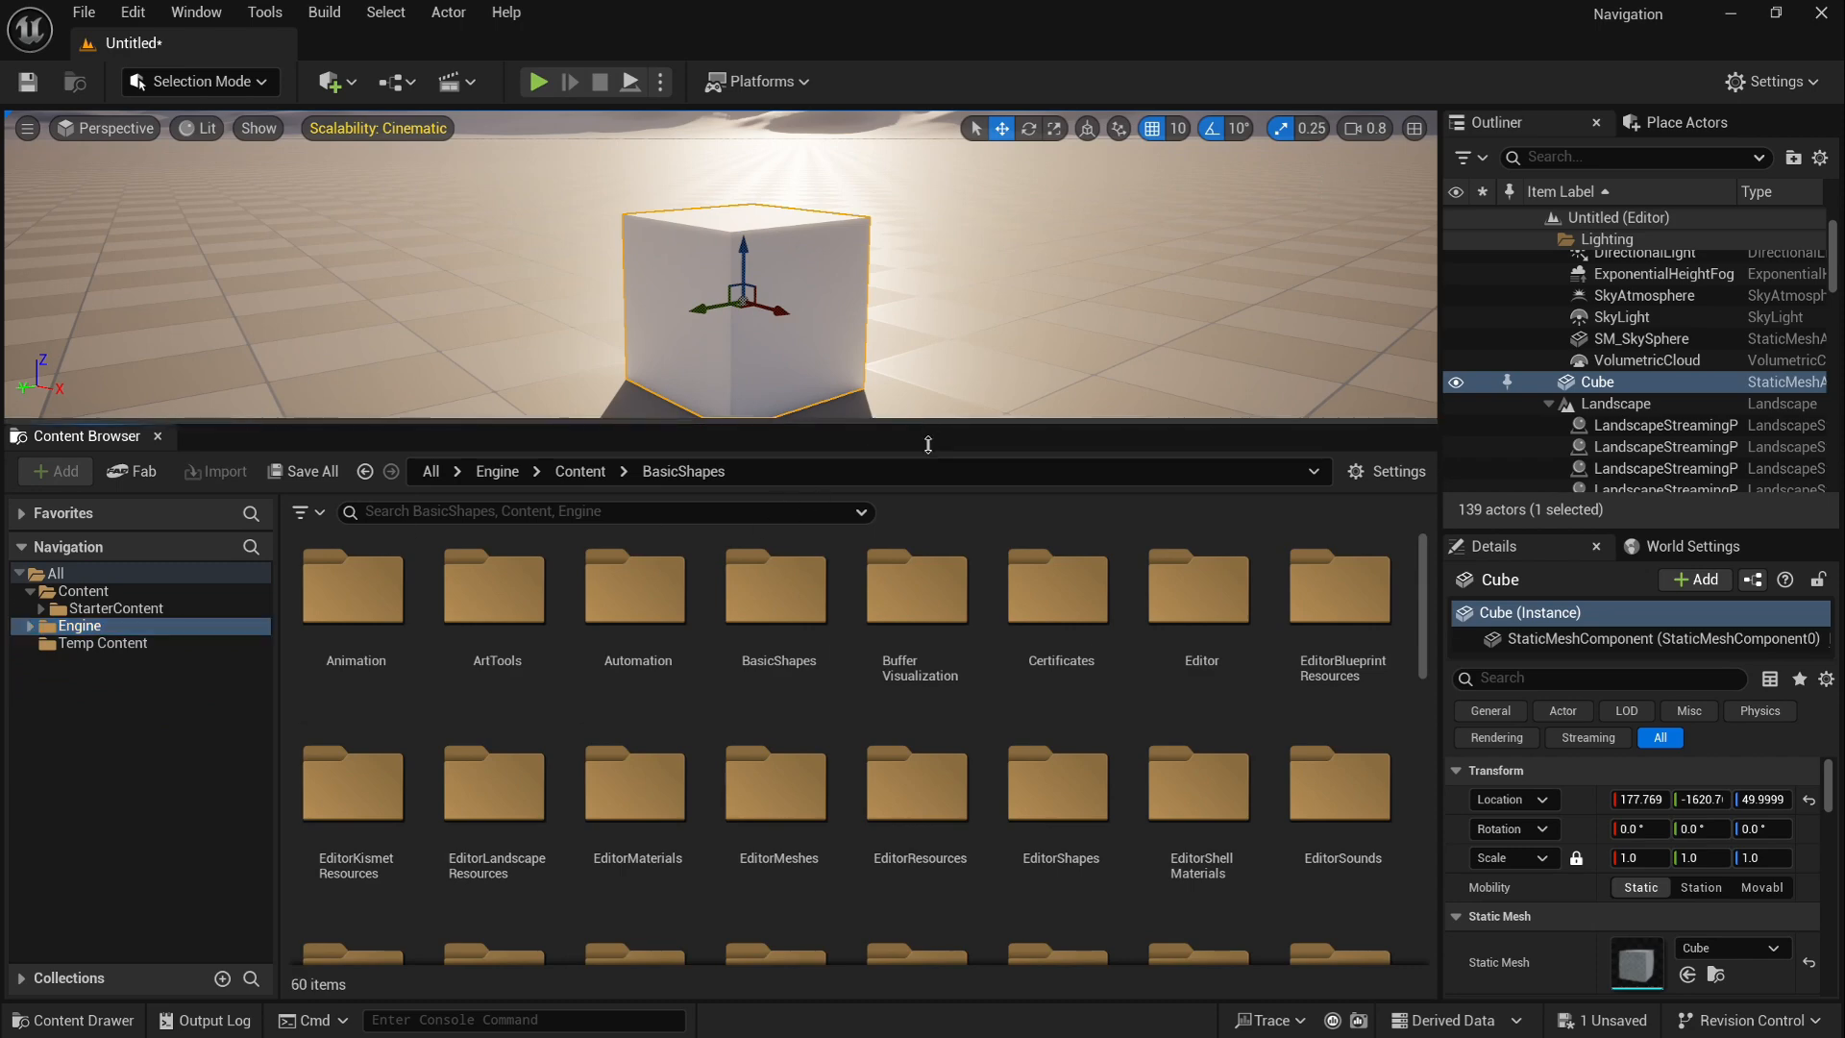
left_click_drag(928, 444, 928, 685)
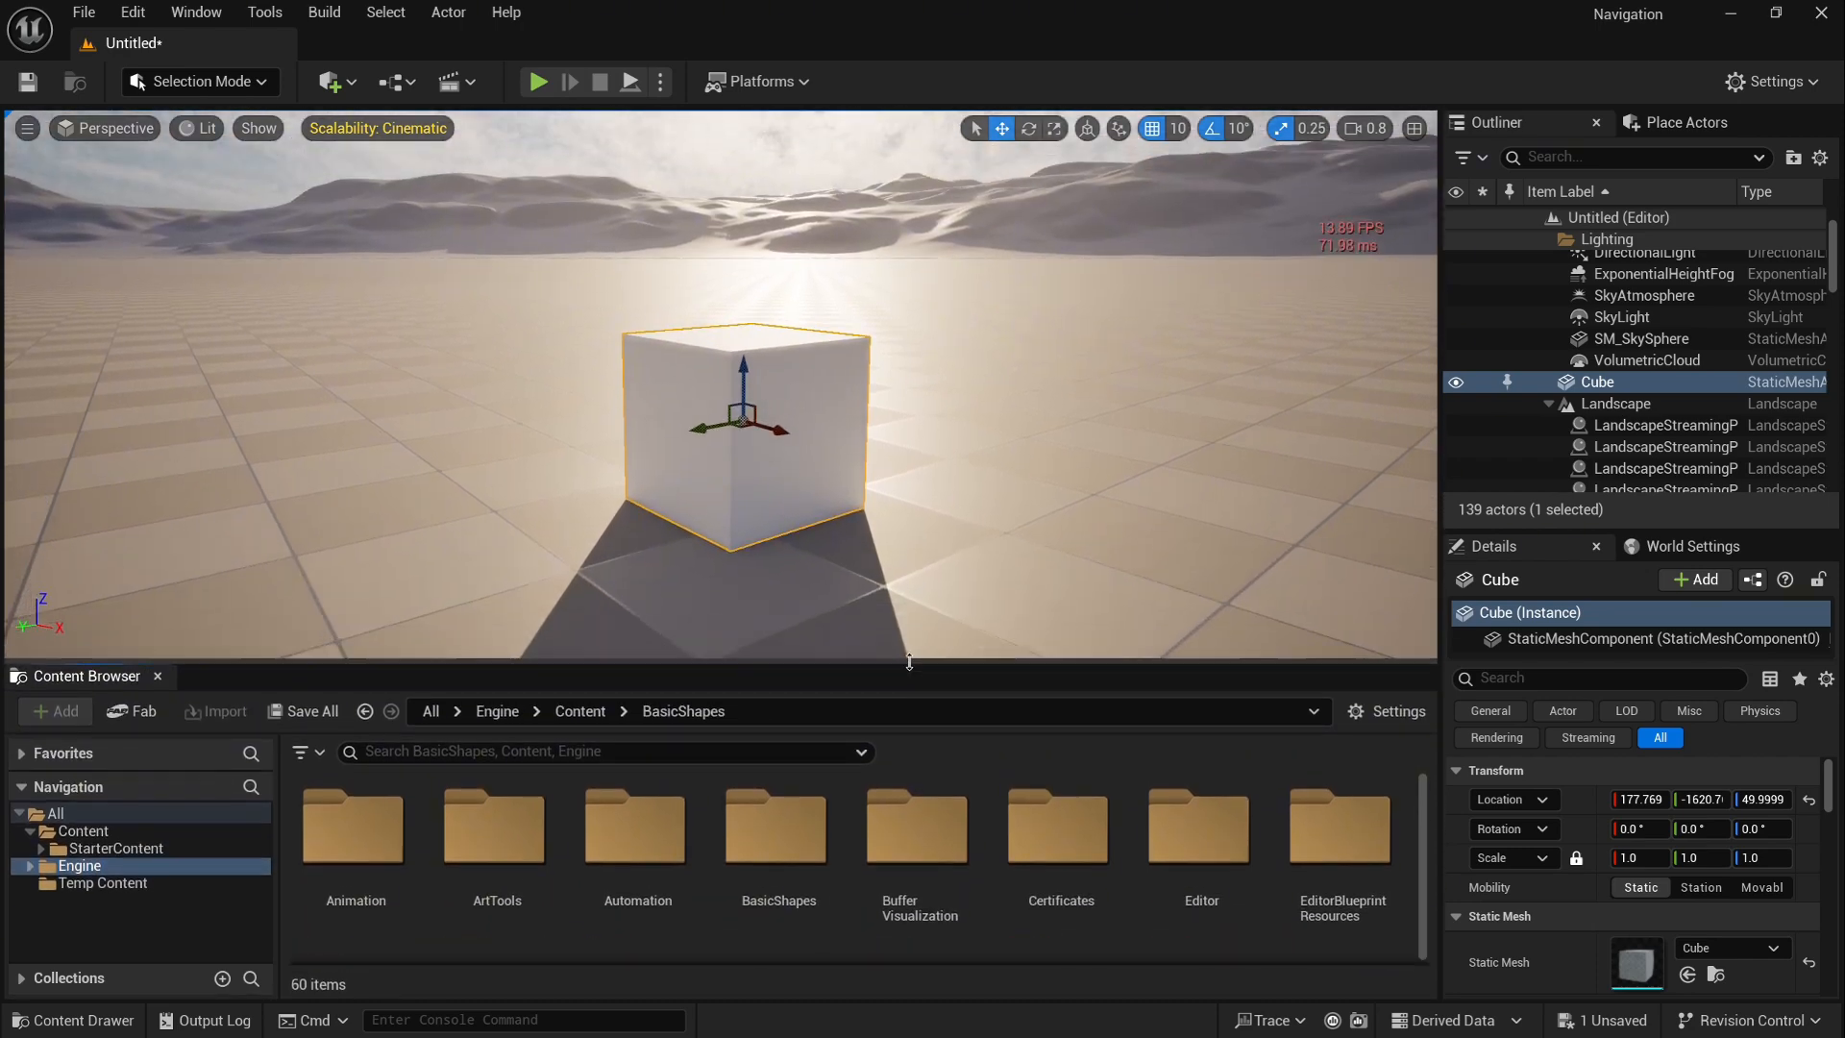
left_click(105, 834)
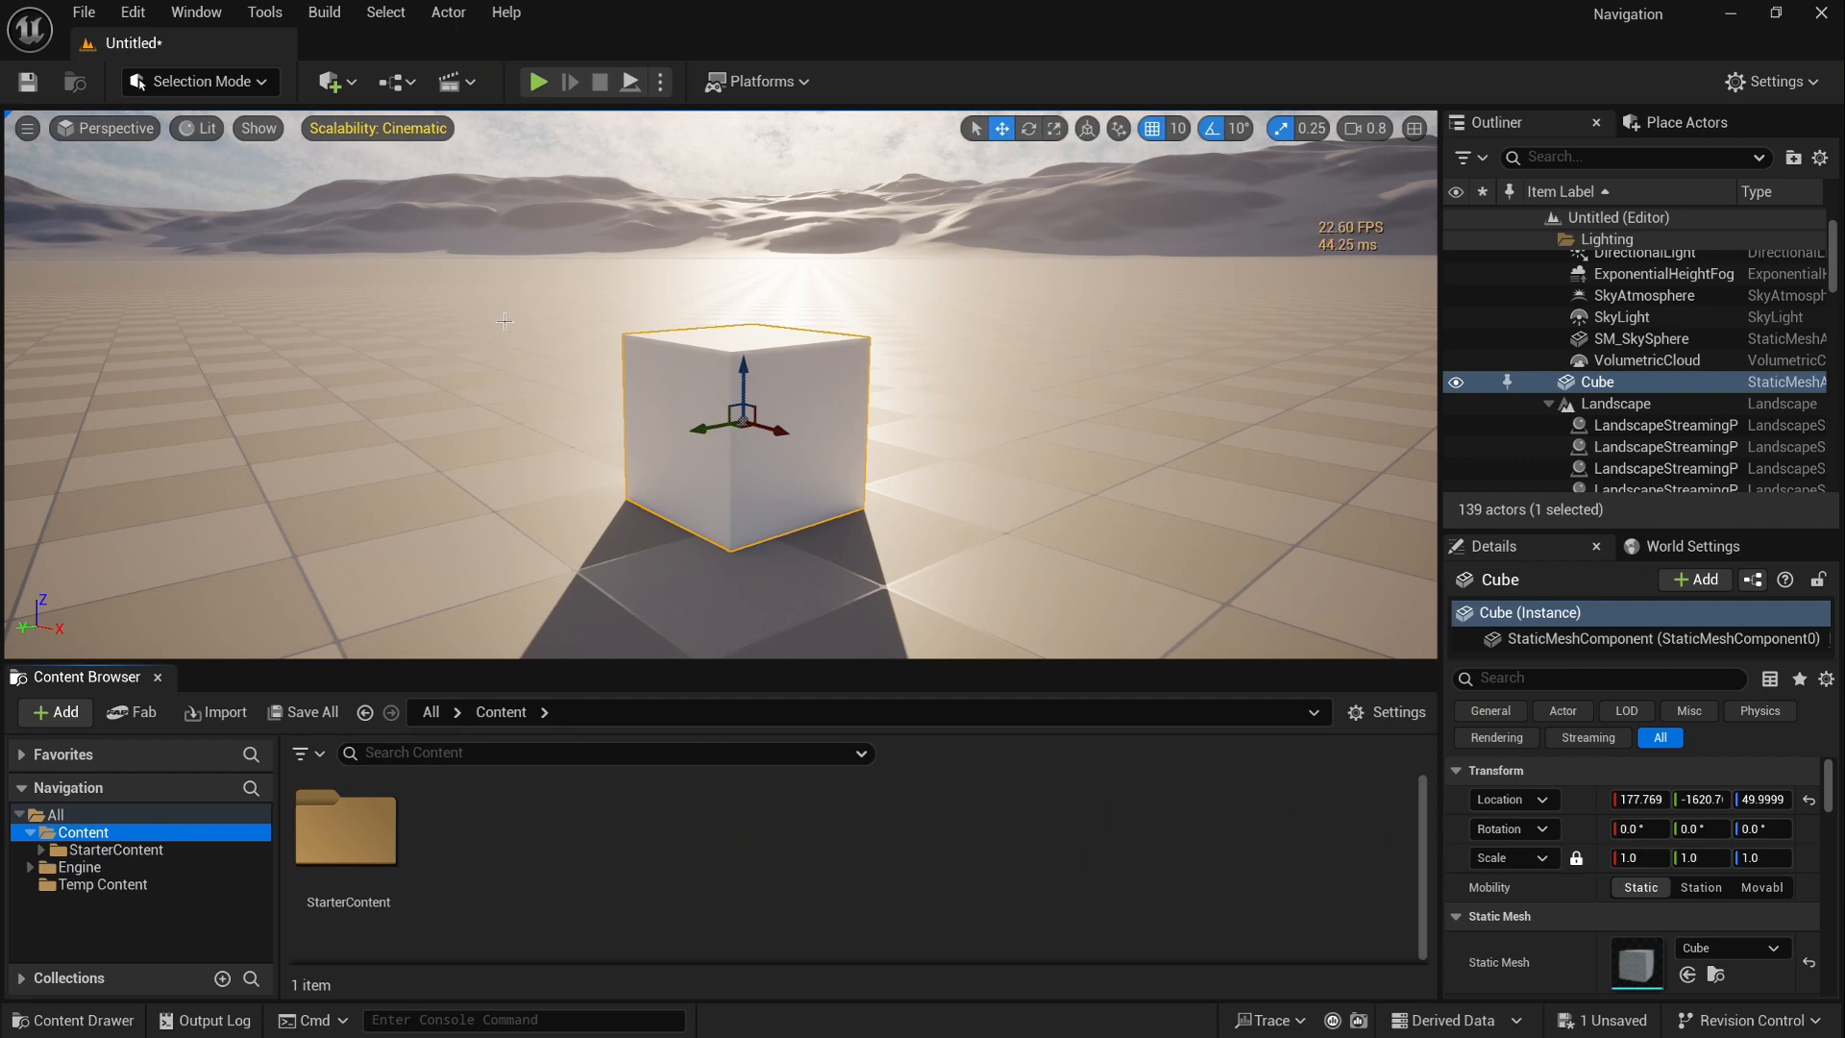
Step: Look through the help resources and the list of available editor modes, staying in Selection mode
left_click(506, 12)
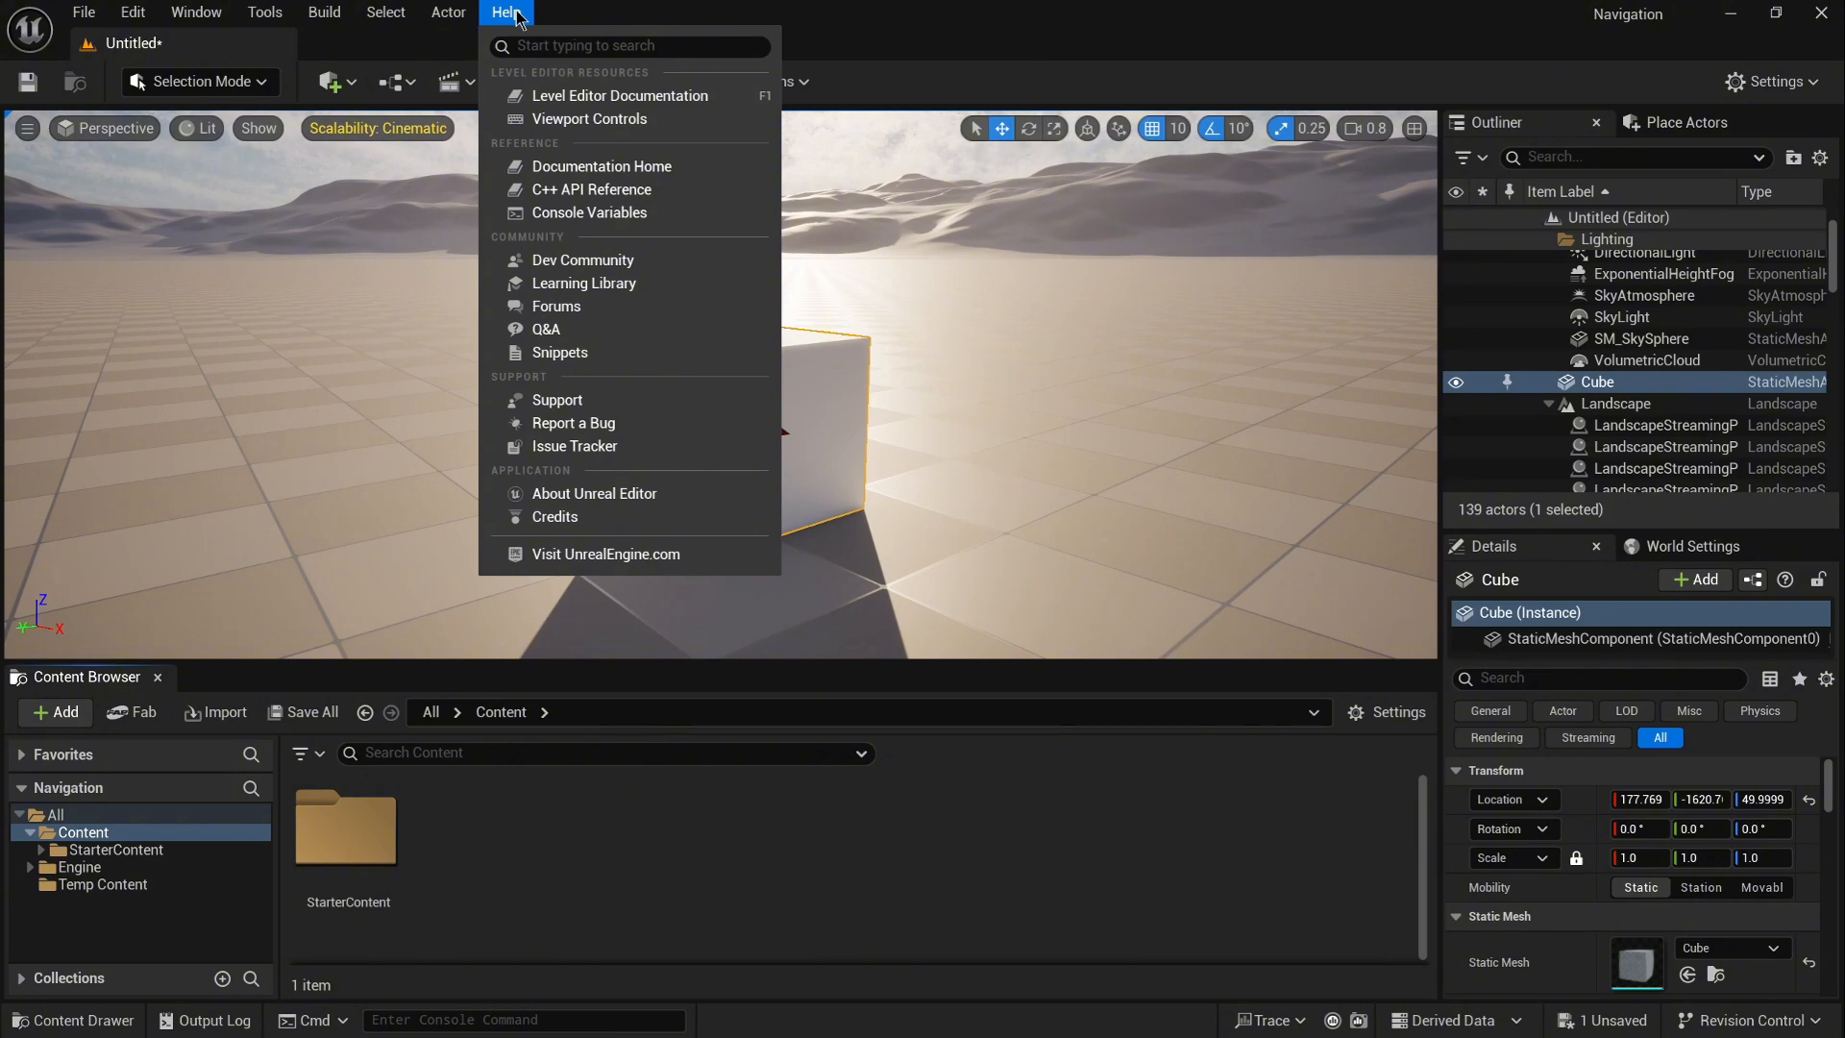
left_click(506, 12)
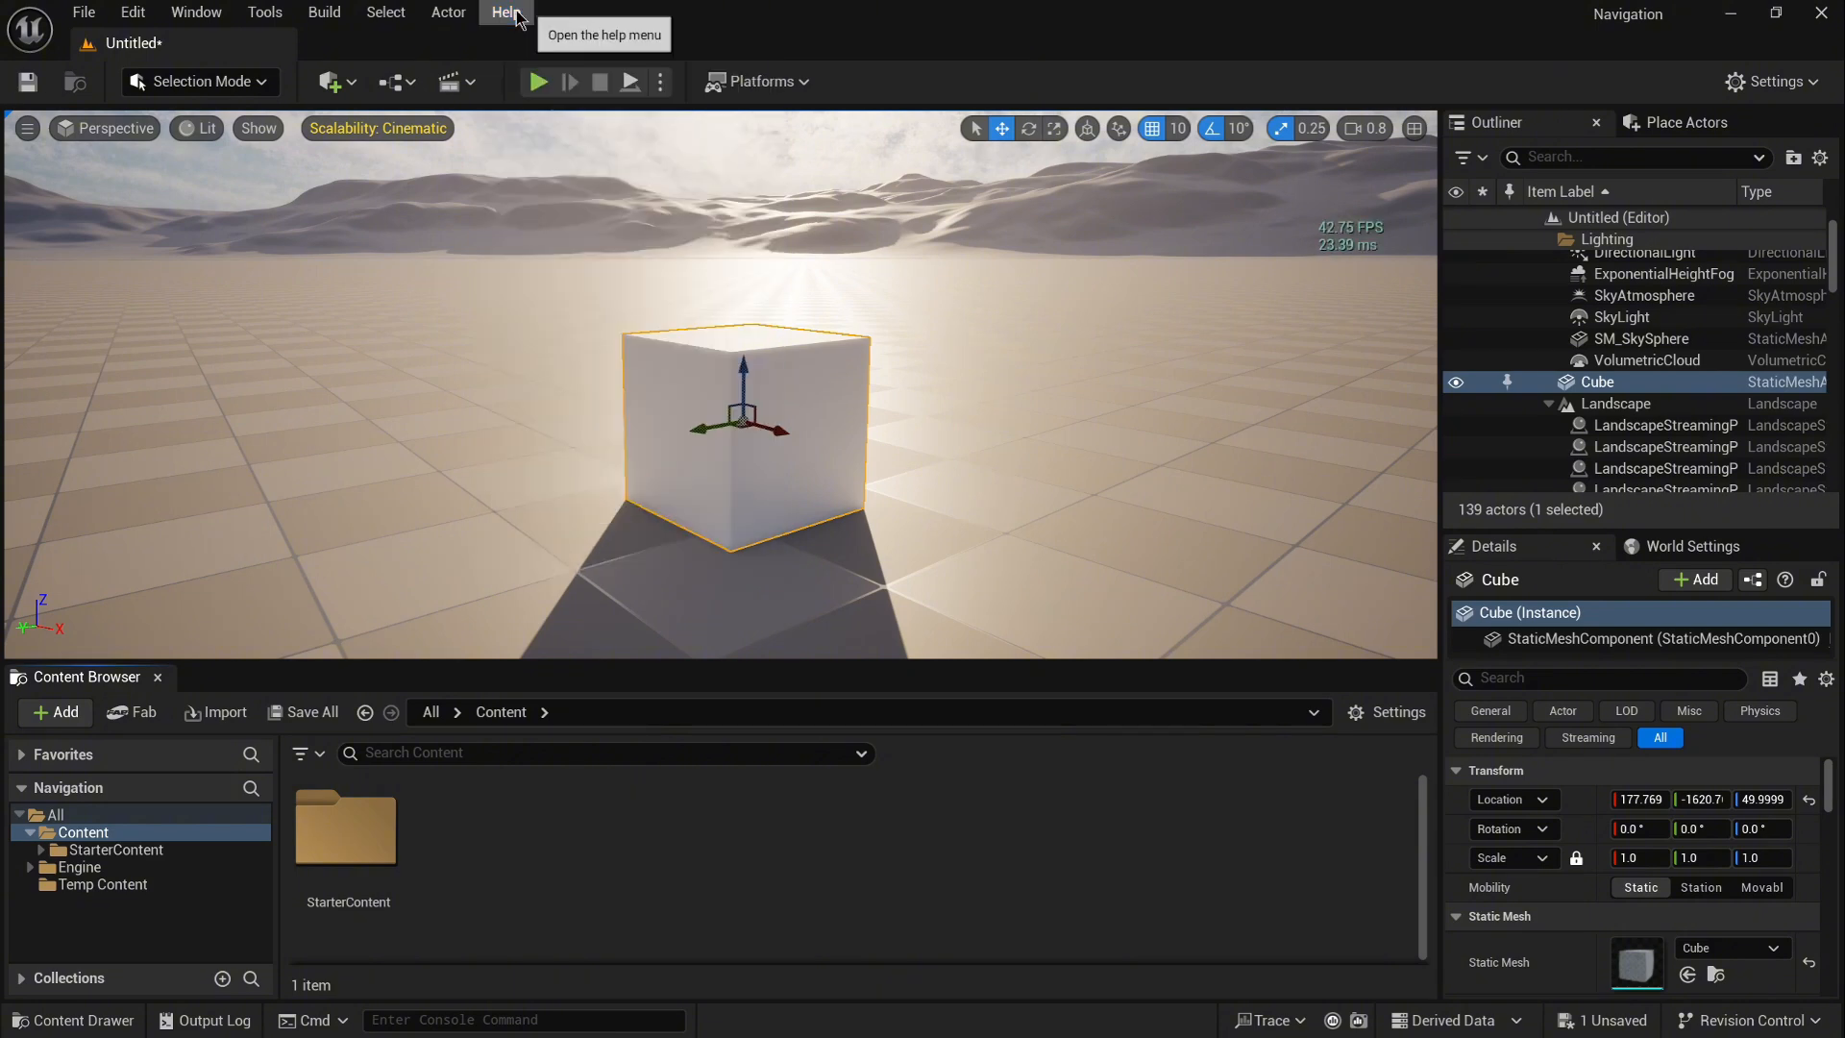
left_click(263, 85)
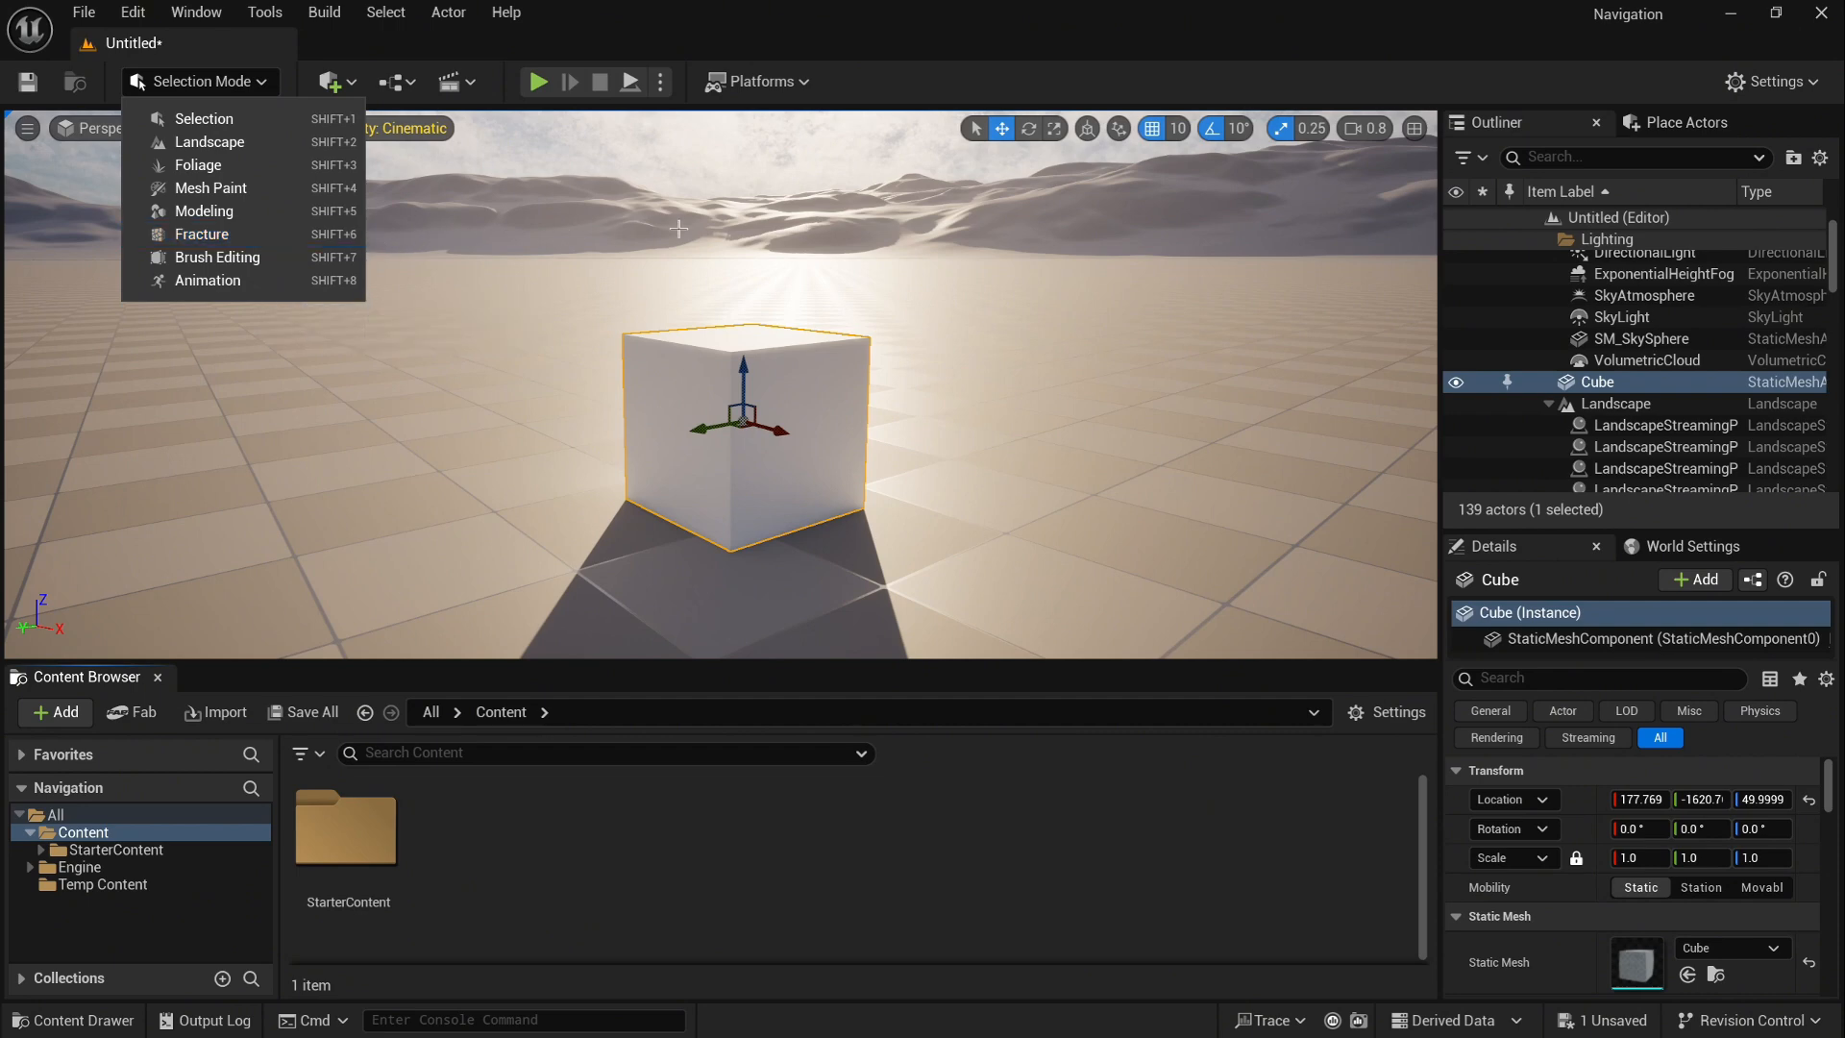
left_click(795, 226)
left_click(796, 226)
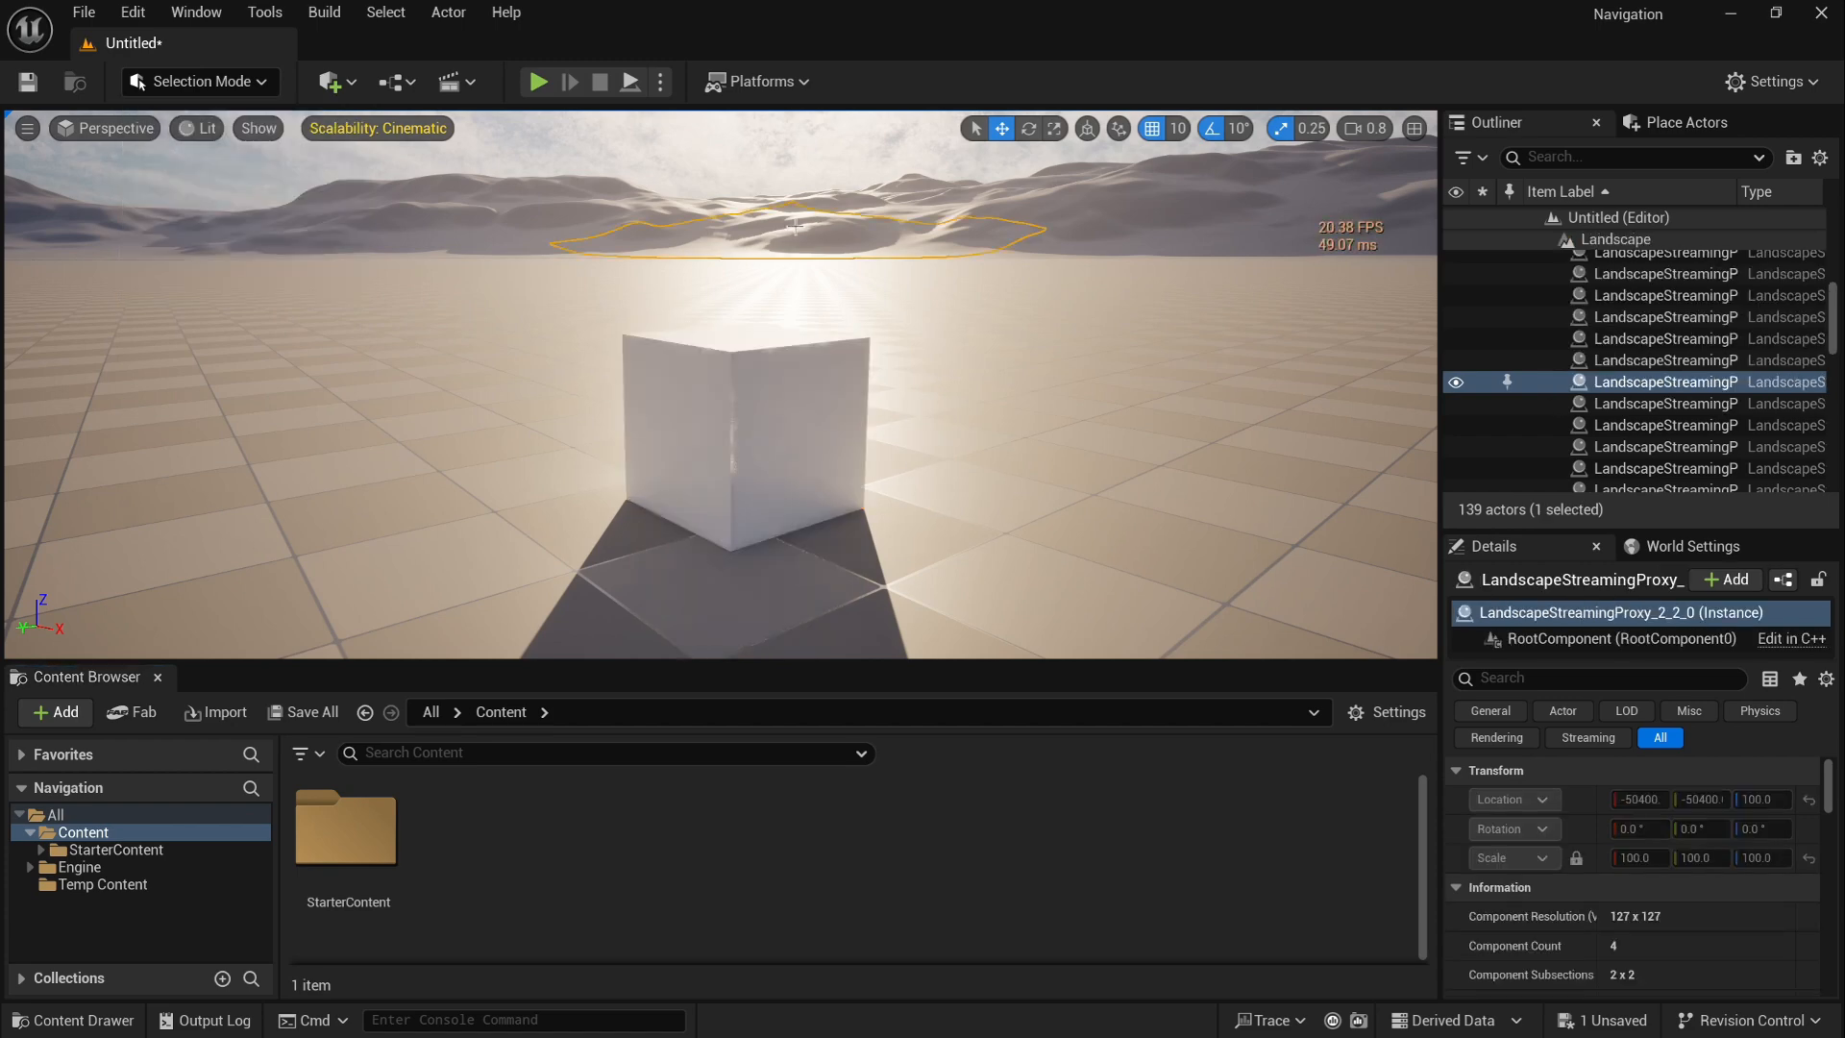